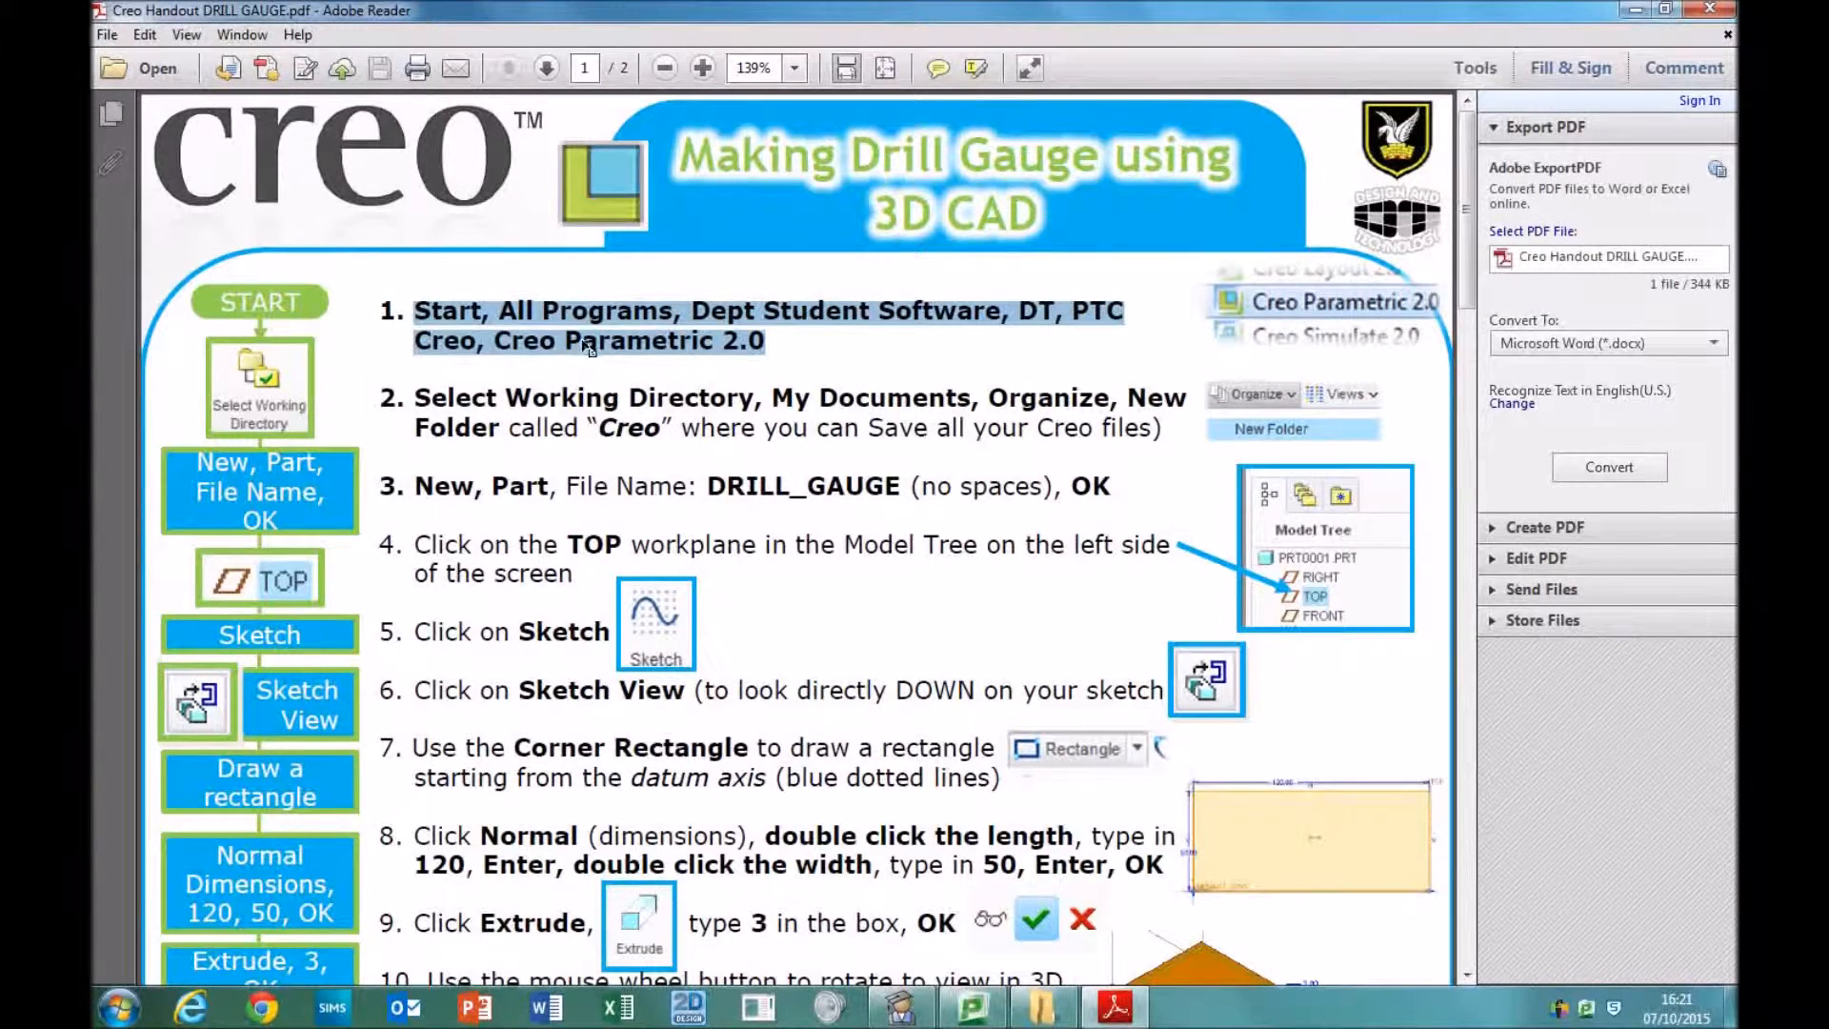
- Mark instruction 1 in the handout and launch Creo Parametric 2.0 from the student software's Design Technology PTC Creo folder
{"action": "left_click", "coordinate": [429, 324]}
{"action": "left_click_drag", "start_coordinate": [415, 307], "coordinate": [794, 345]}
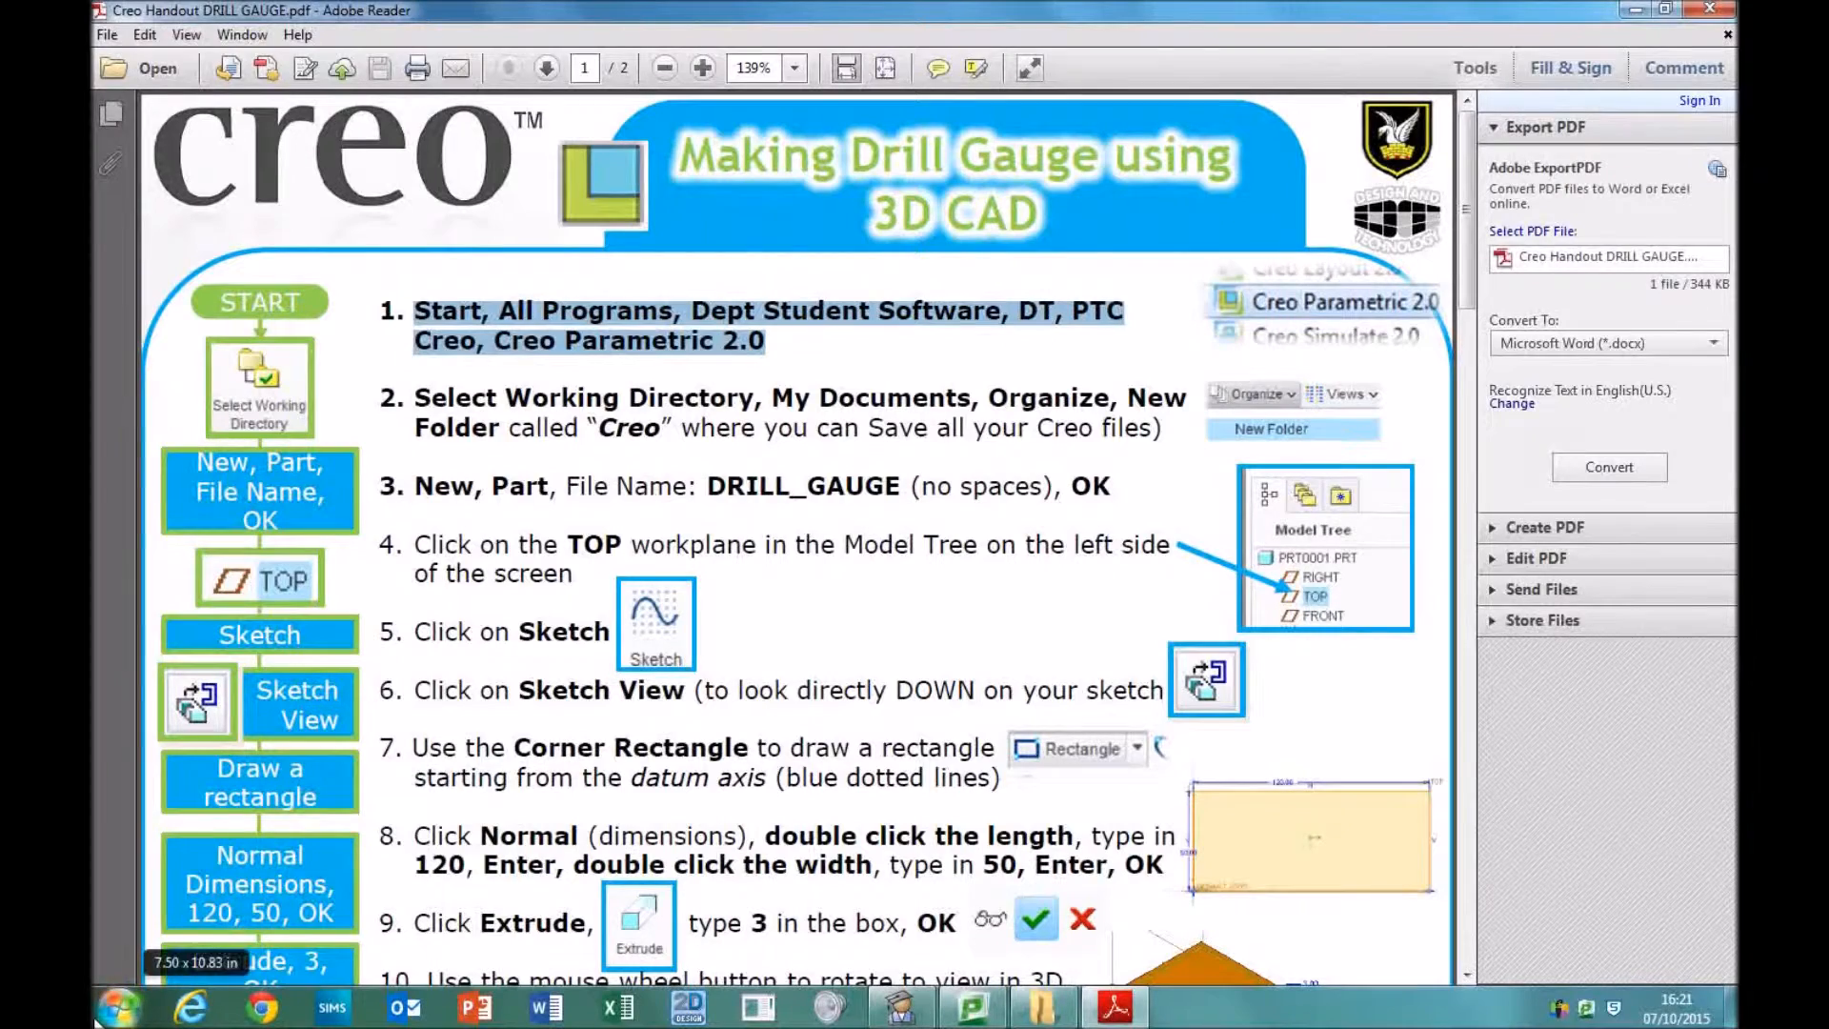
{"action": "left_click", "coordinate": [118, 1007]}
{"action": "left_click", "coordinate": [187, 907]}
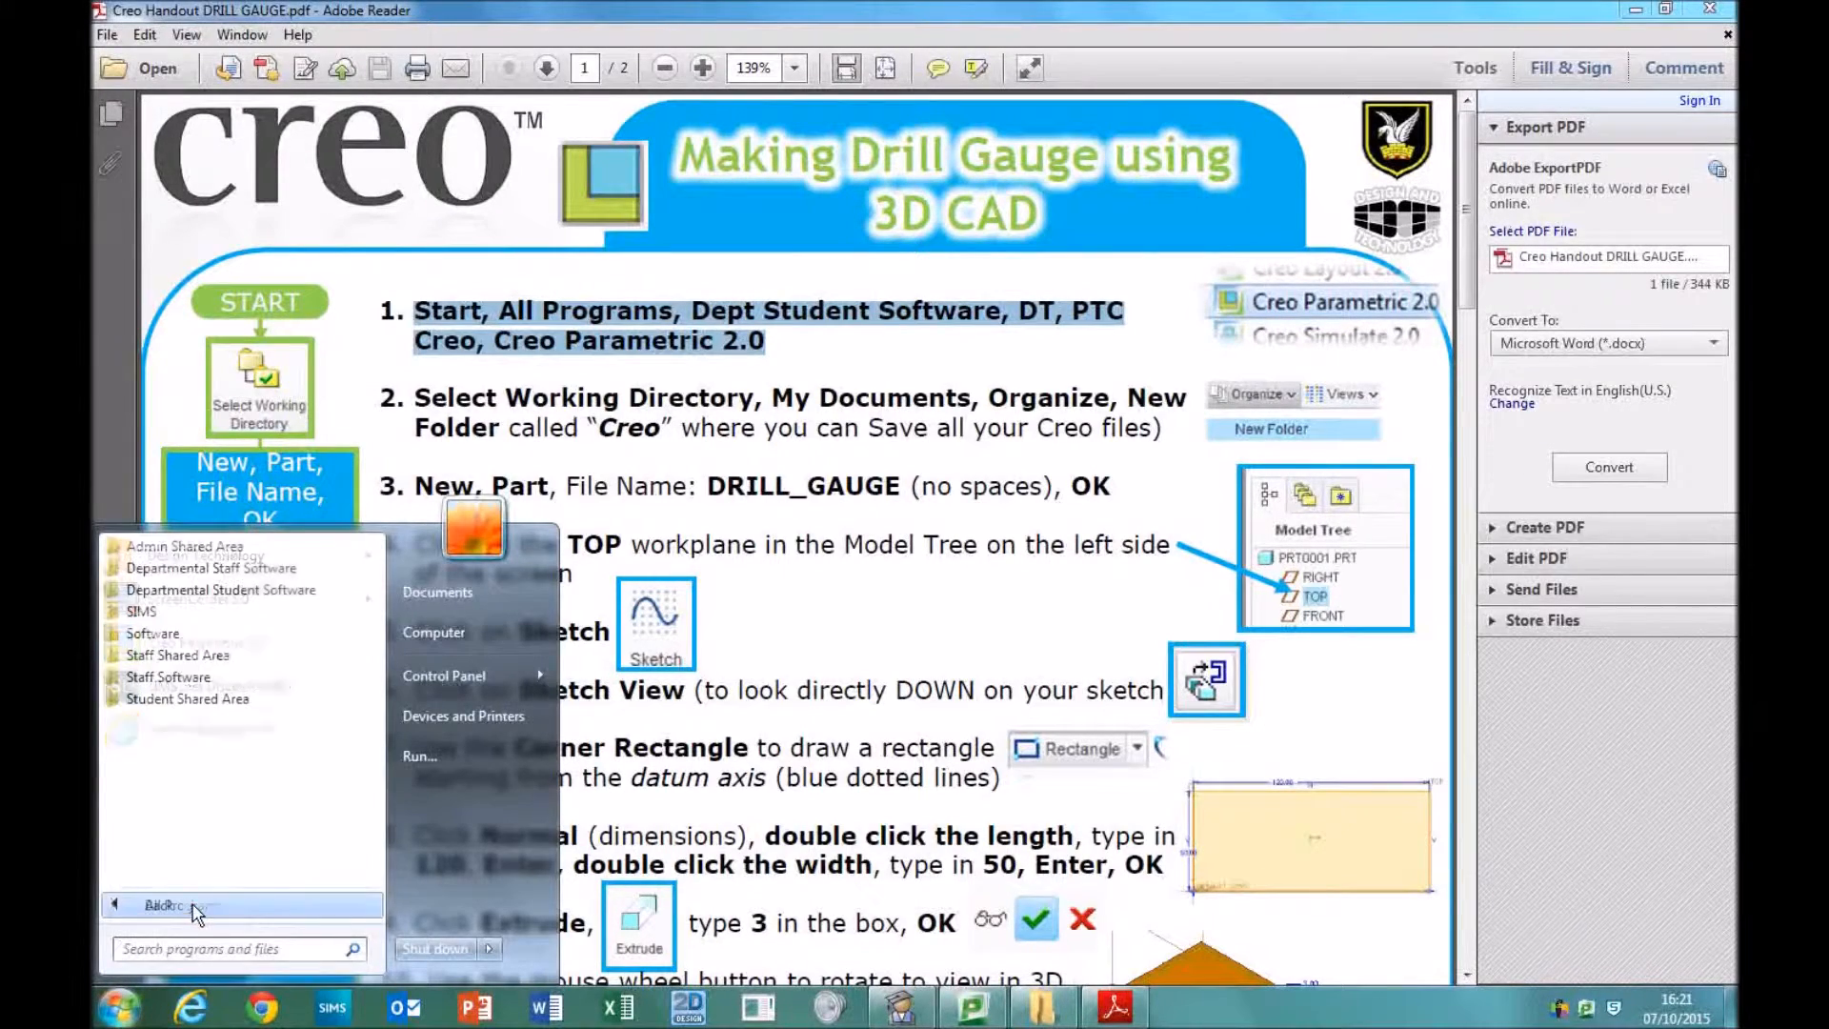
{"action": "left_click", "coordinate": [224, 593]}
{"action": "left_click", "coordinate": [226, 658]}
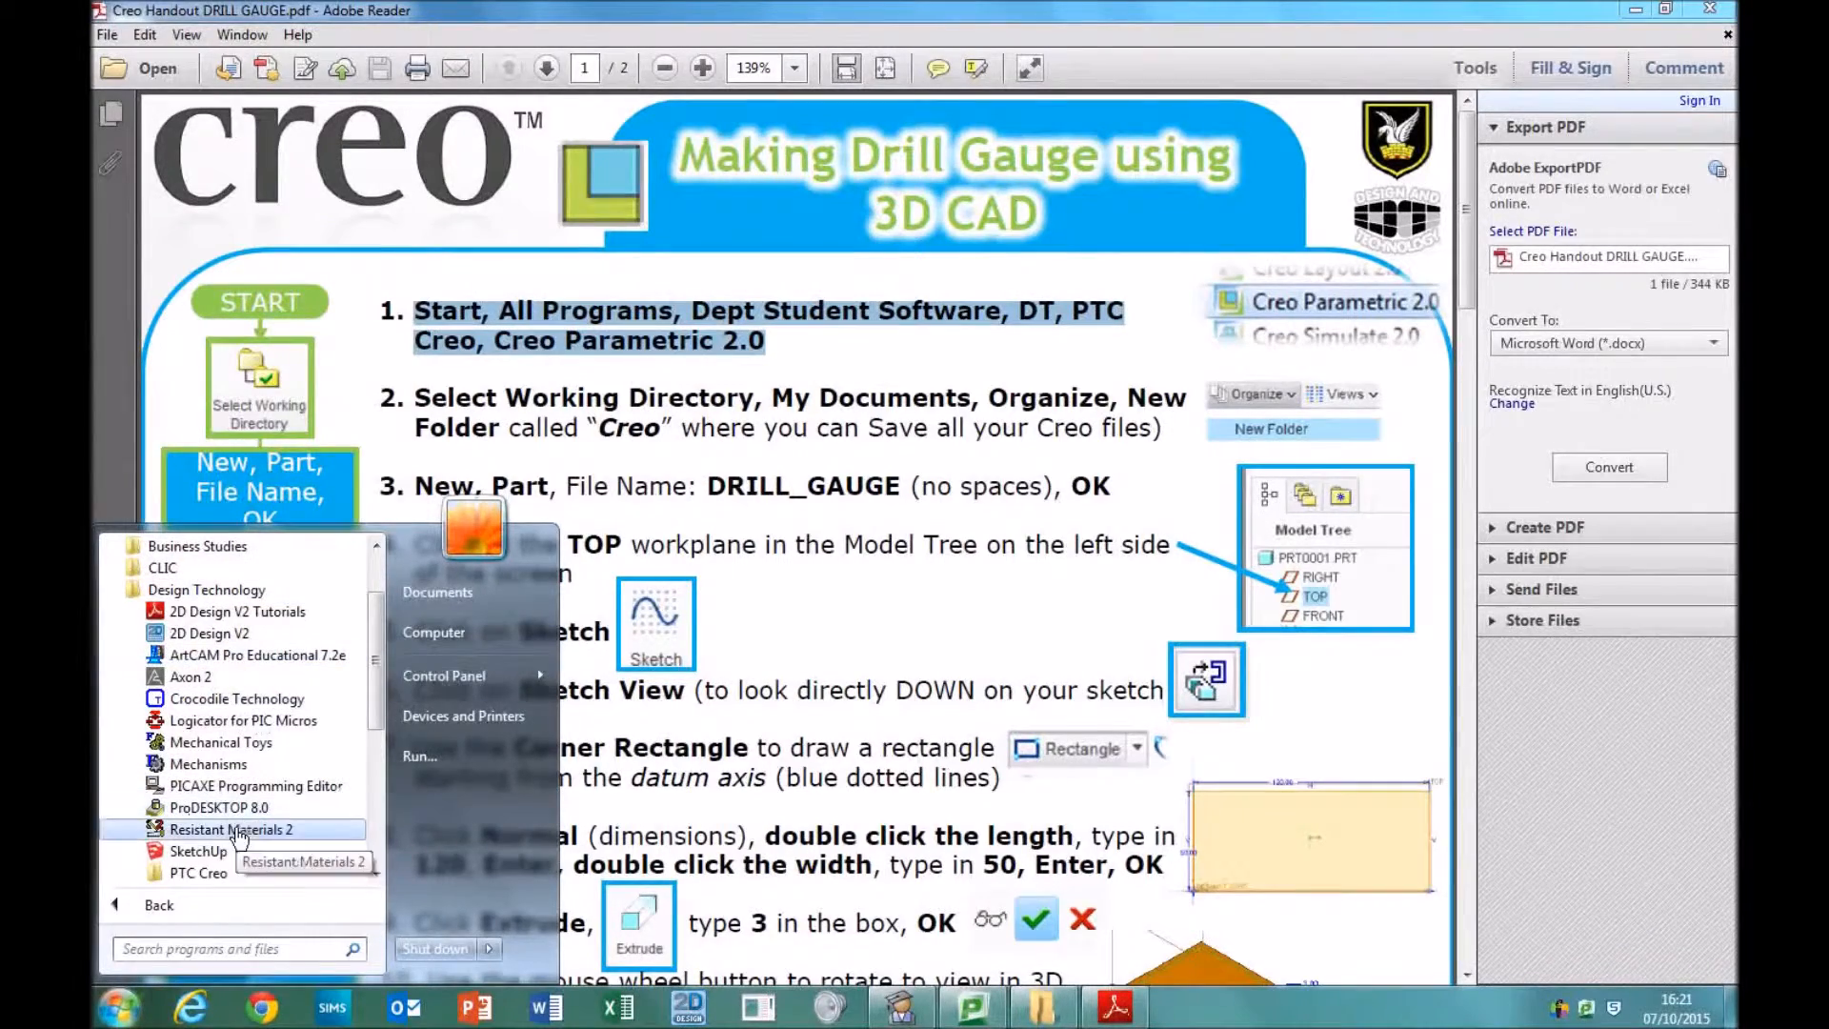
{"action": "left_click", "coordinate": [202, 873]}
{"action": "left_click", "coordinate": [269, 787]}
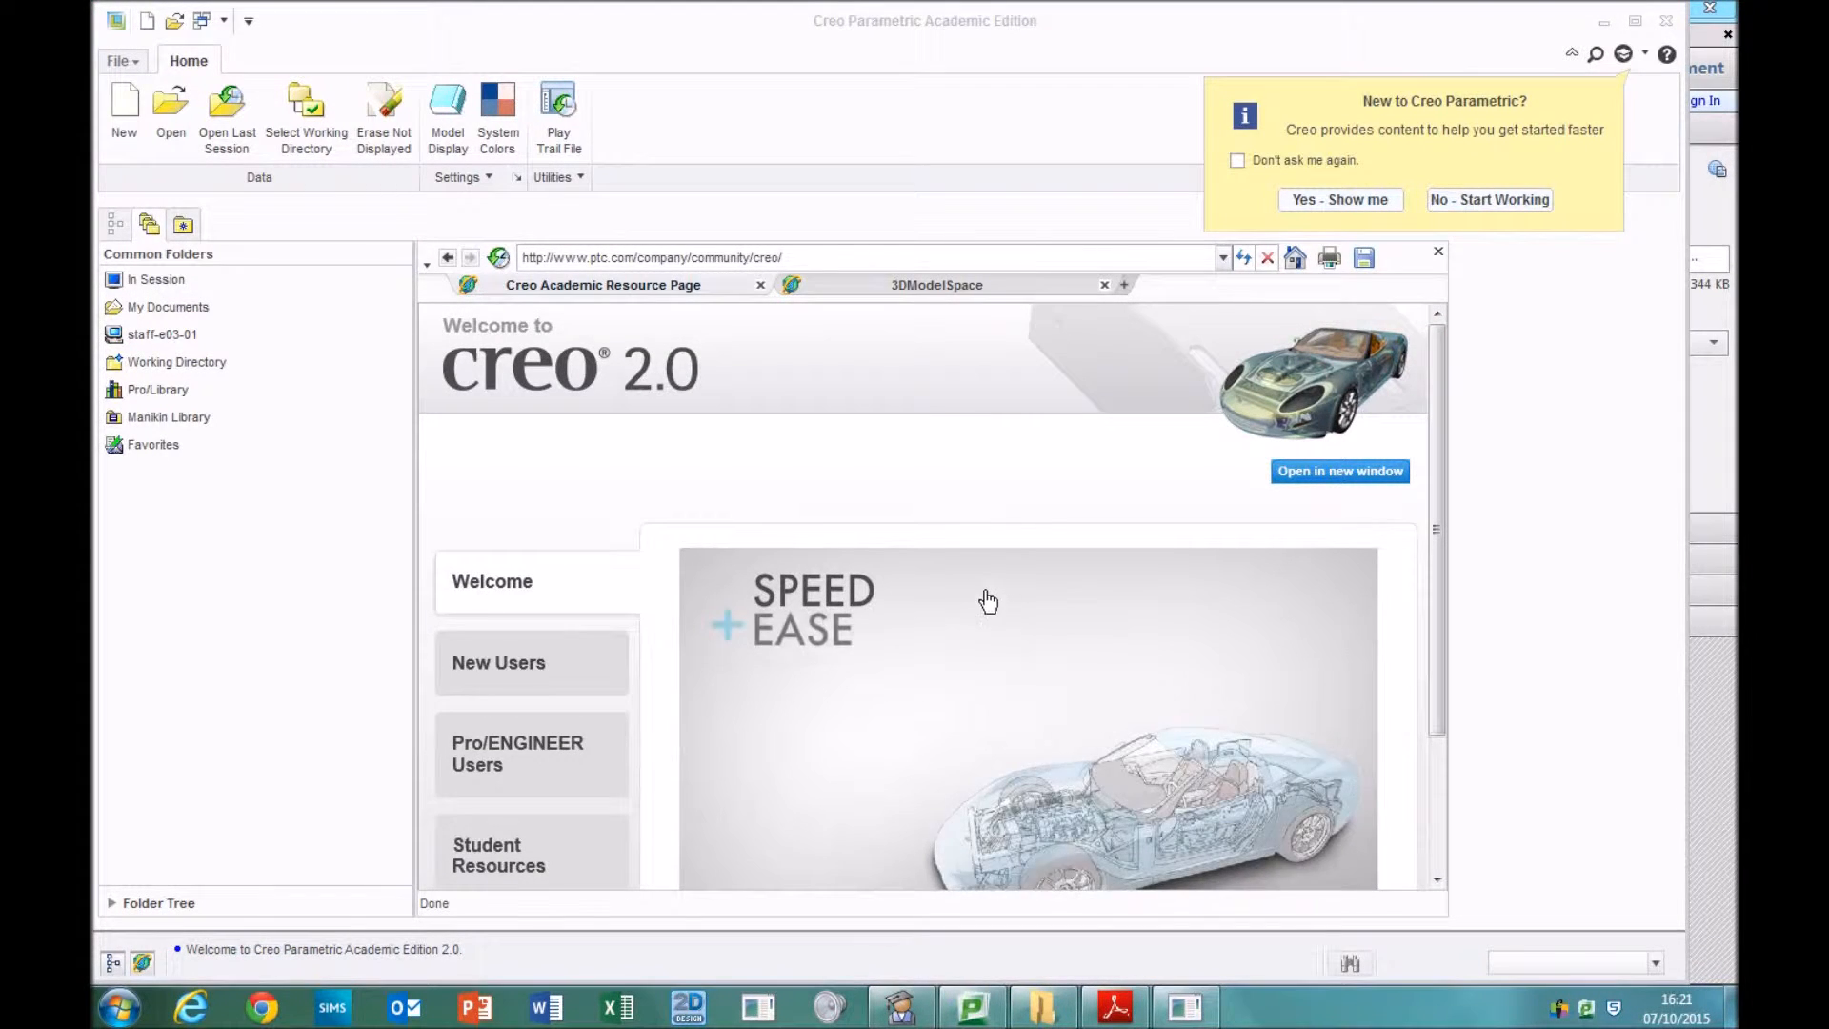
- Set the working directory to the creo_engineering folder in My Documents
{"action": "left_click", "coordinate": [309, 112]}
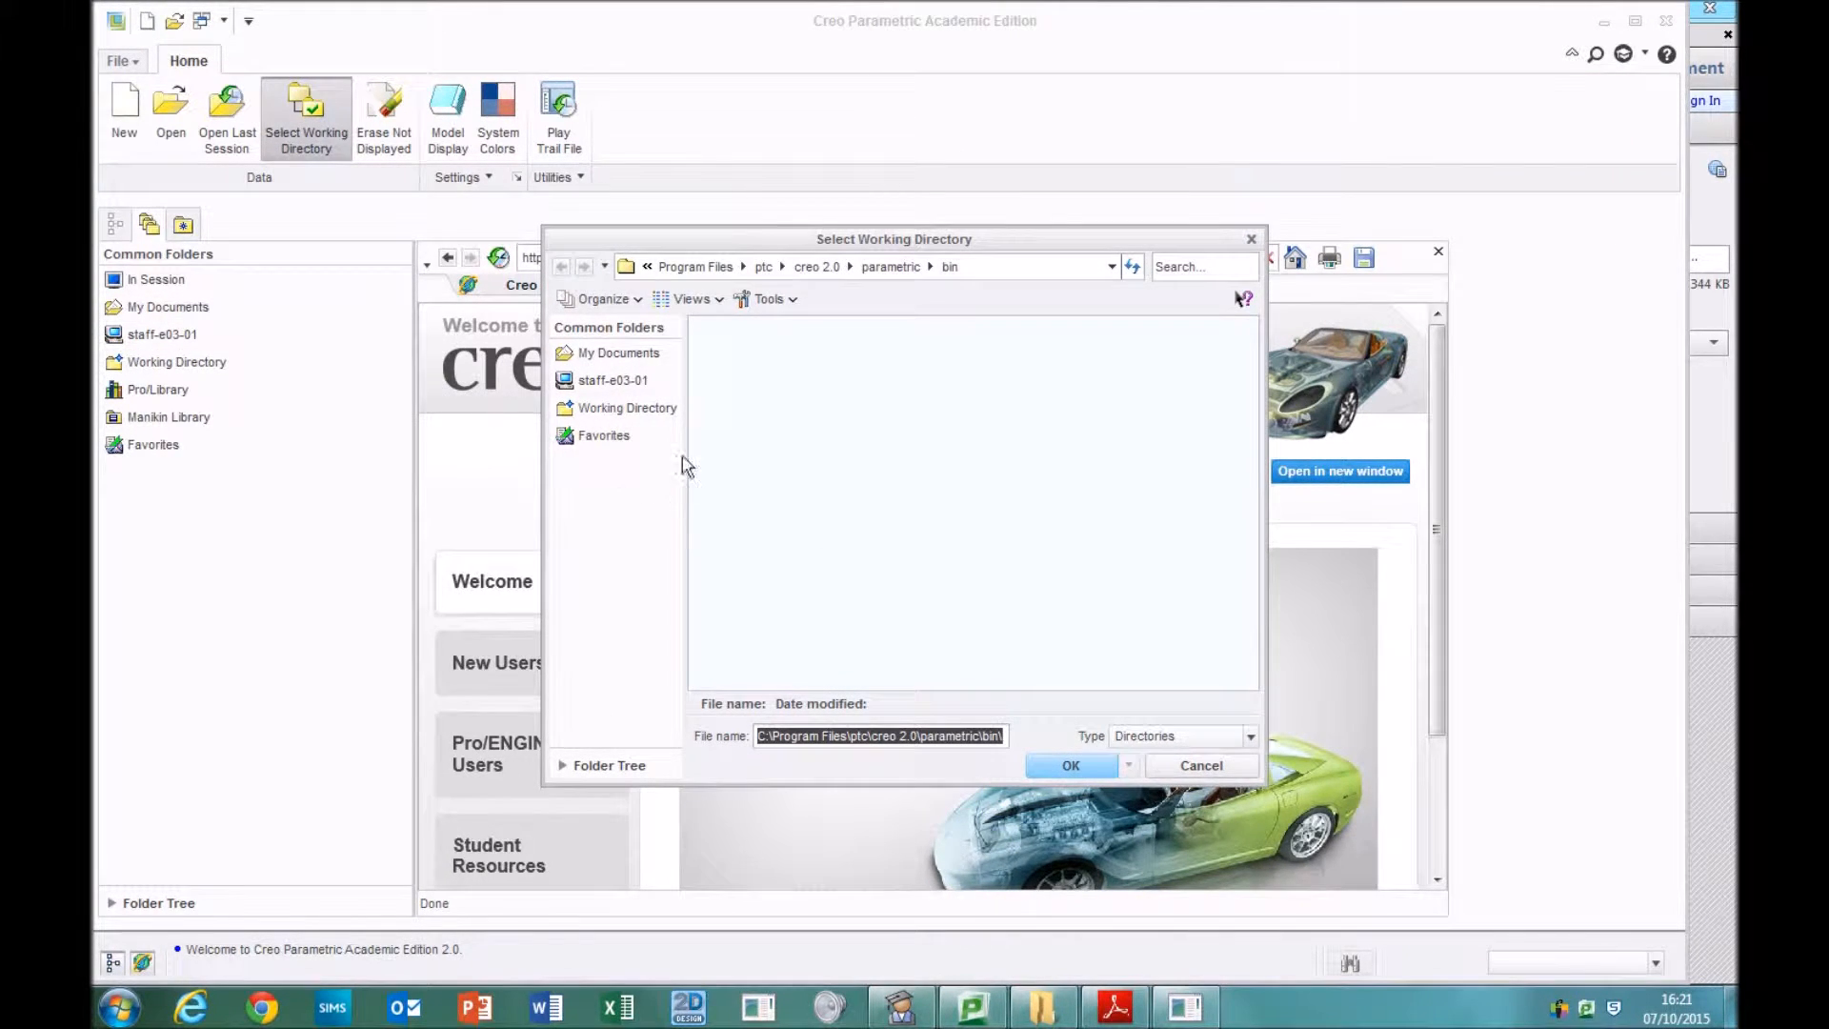
{"action": "left_click", "coordinate": [619, 355]}
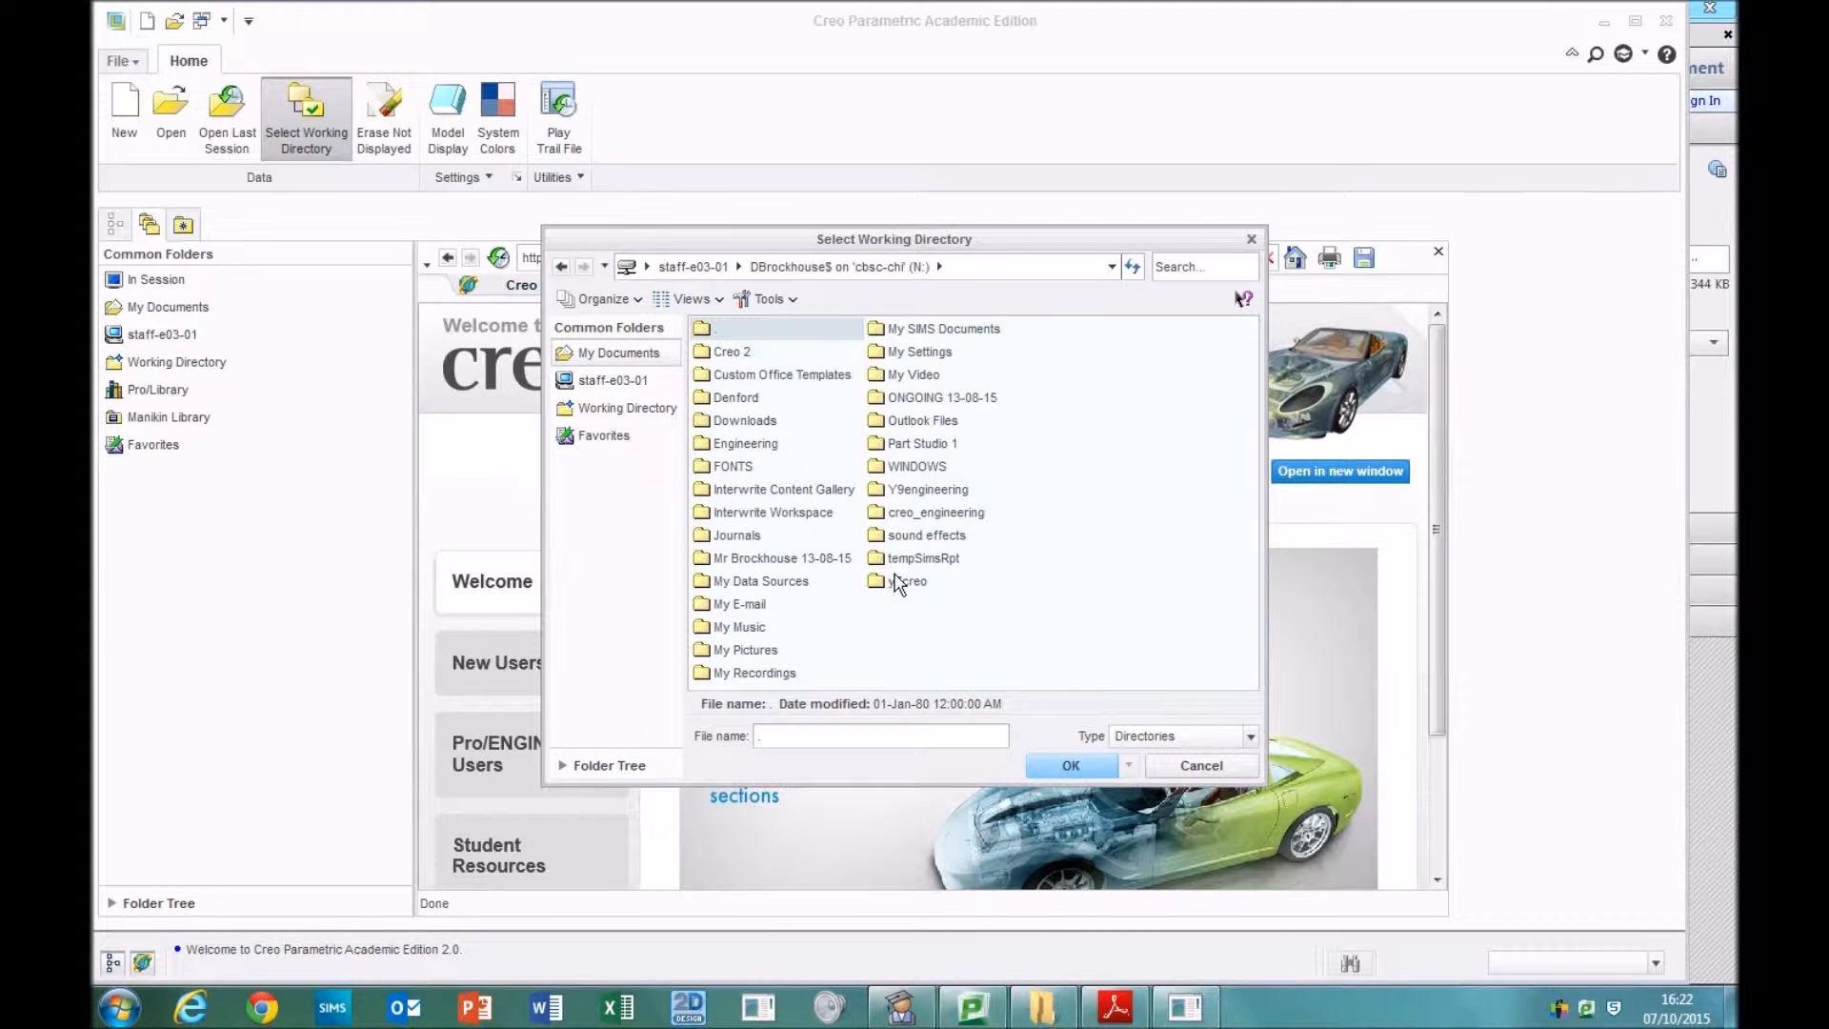
{"action": "left_click", "coordinate": [903, 512]}
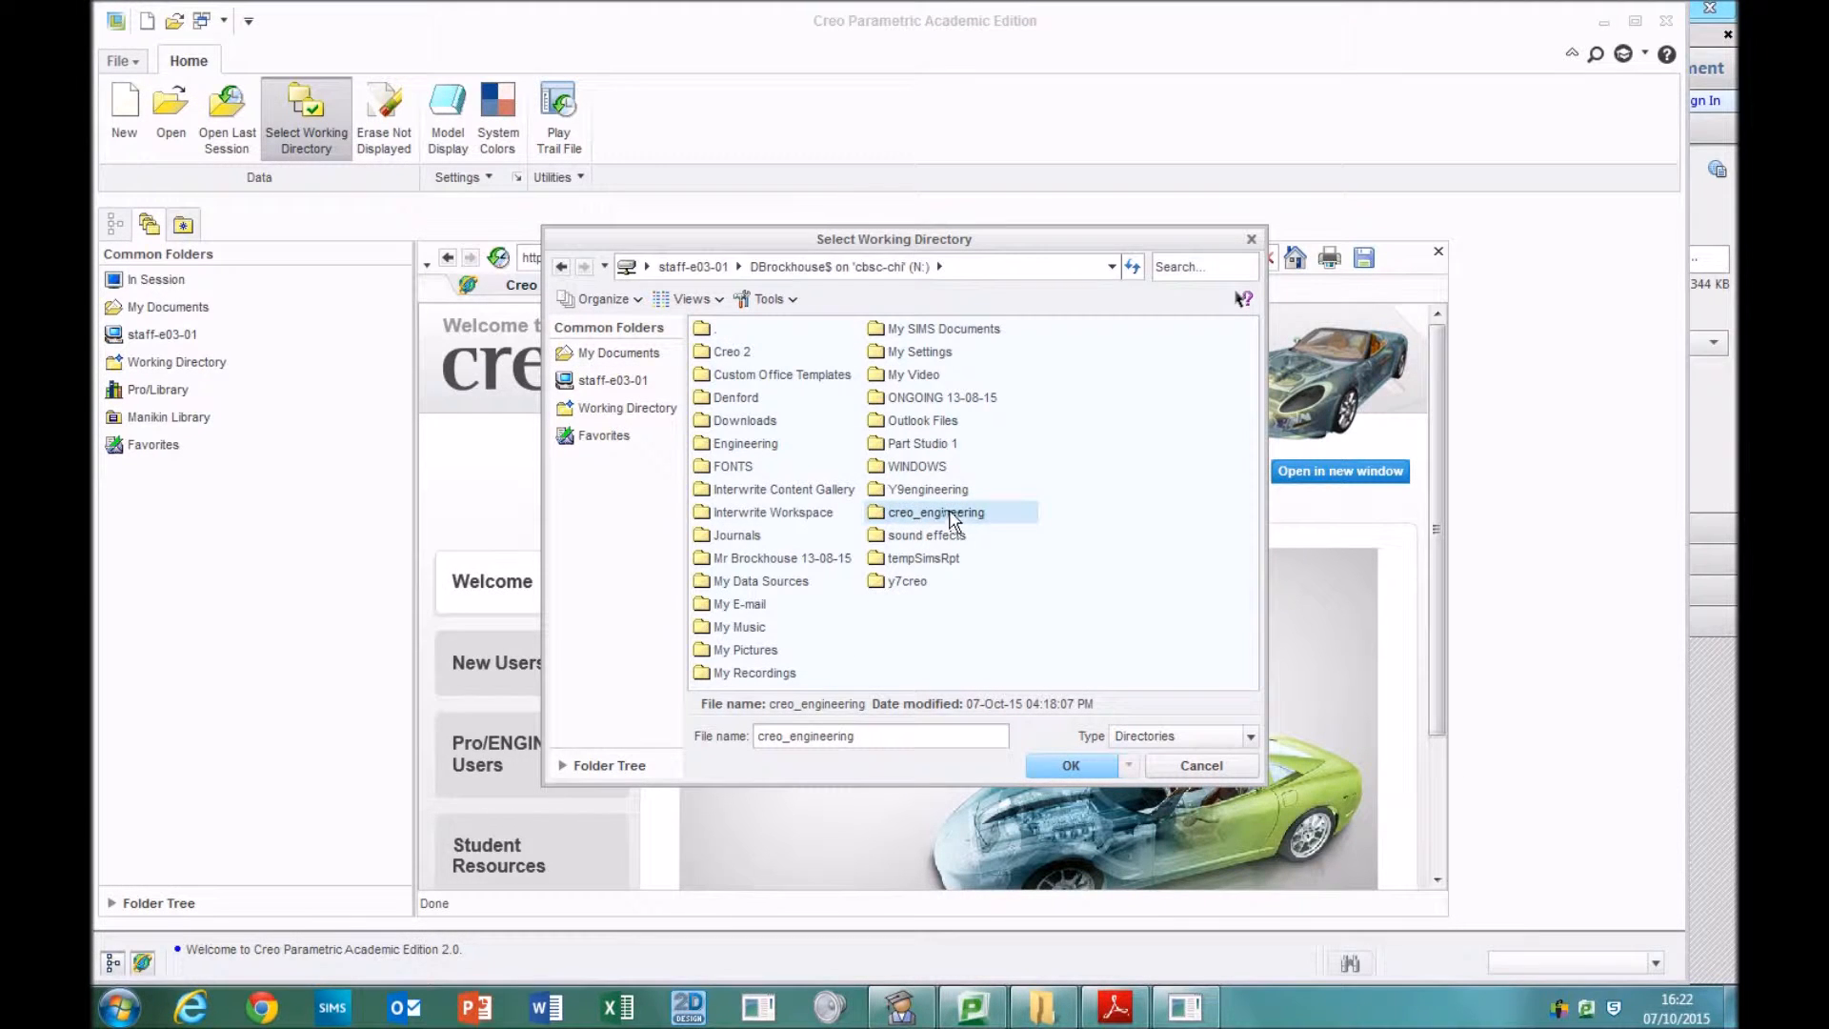
{"action": "left_click", "coordinate": [1069, 766]}
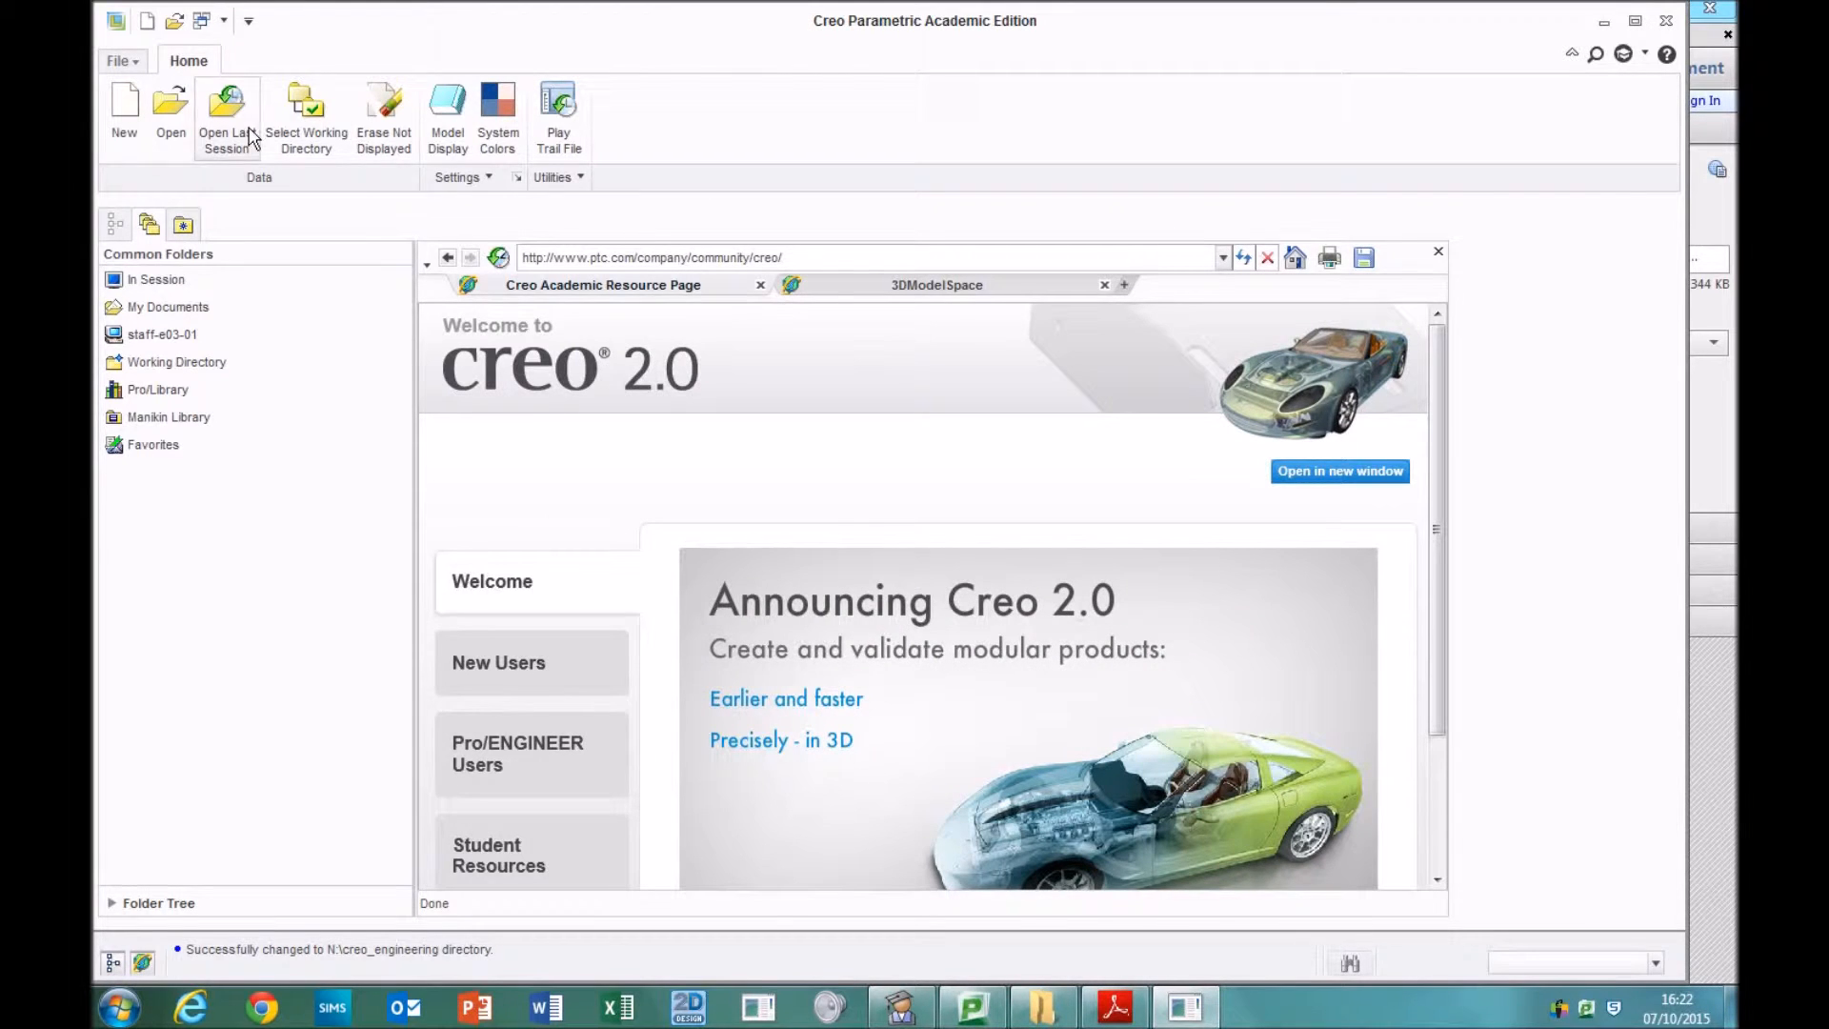
{"action": "left_click", "coordinate": [305, 122]}
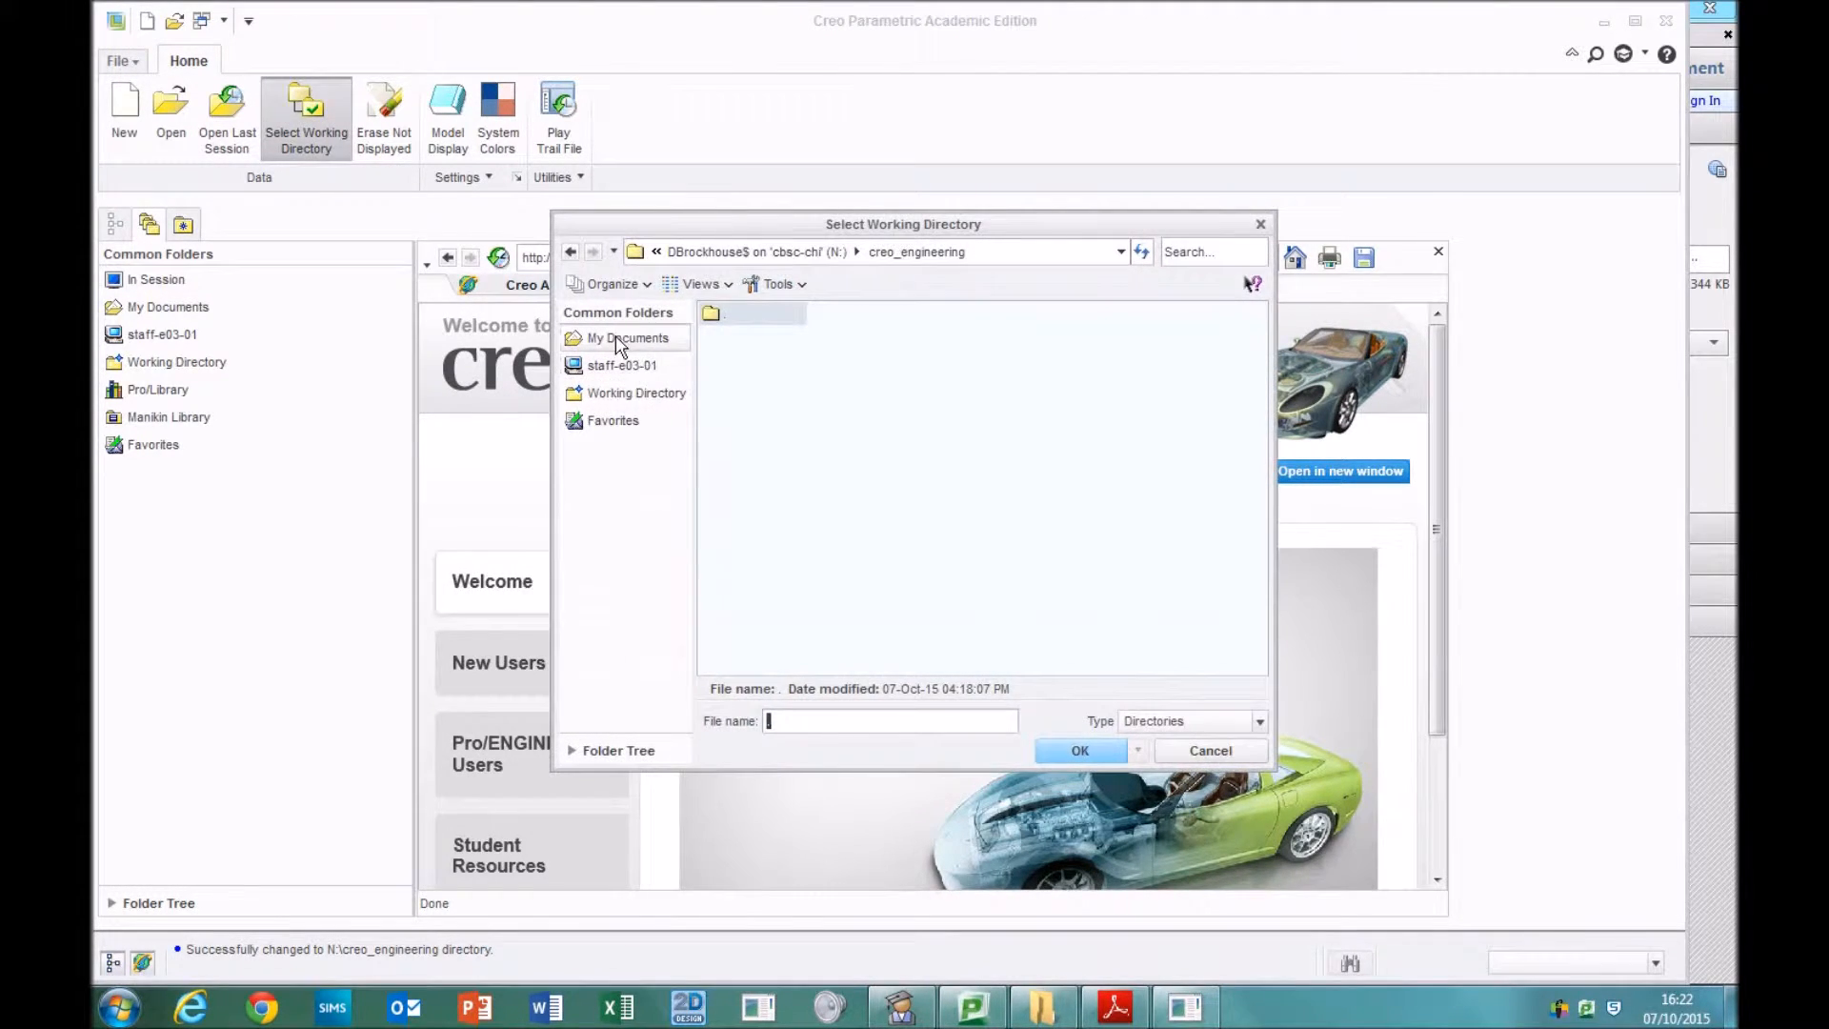
{"action": "left_click", "coordinate": [625, 339]}
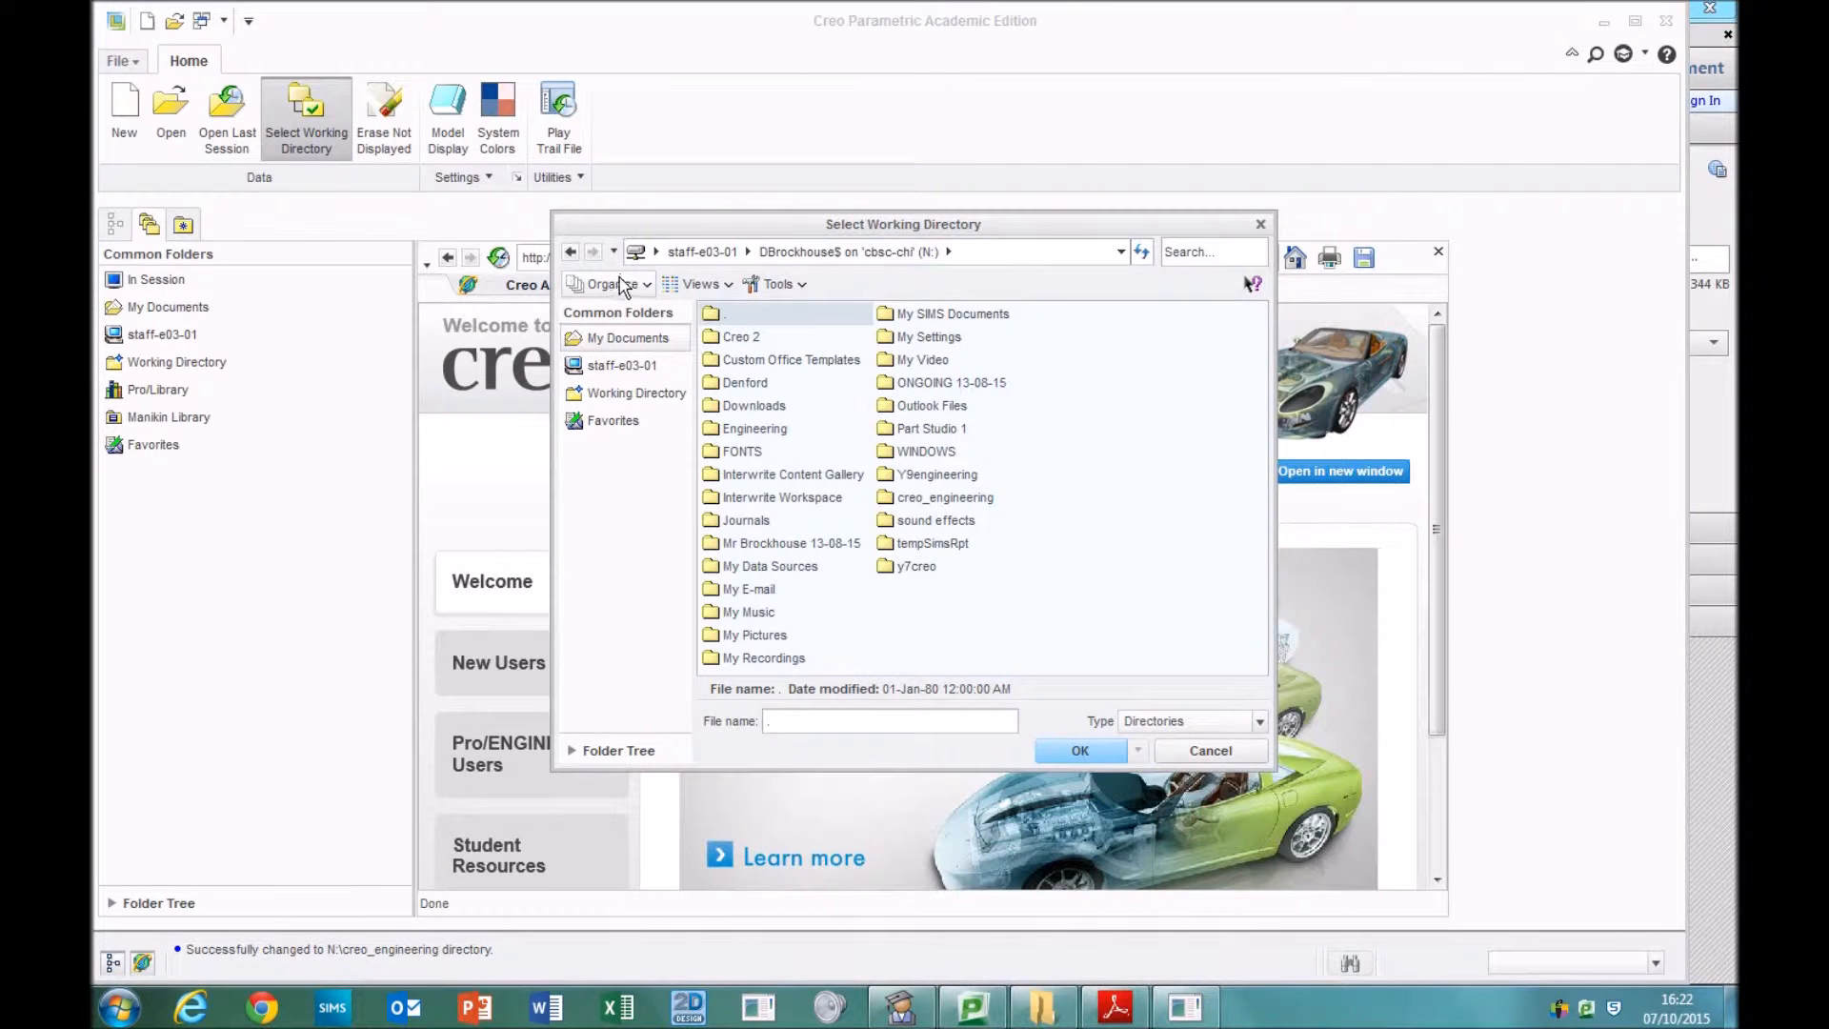
{"action": "left_click", "coordinate": [630, 284]}
{"action": "left_click", "coordinate": [629, 315]}
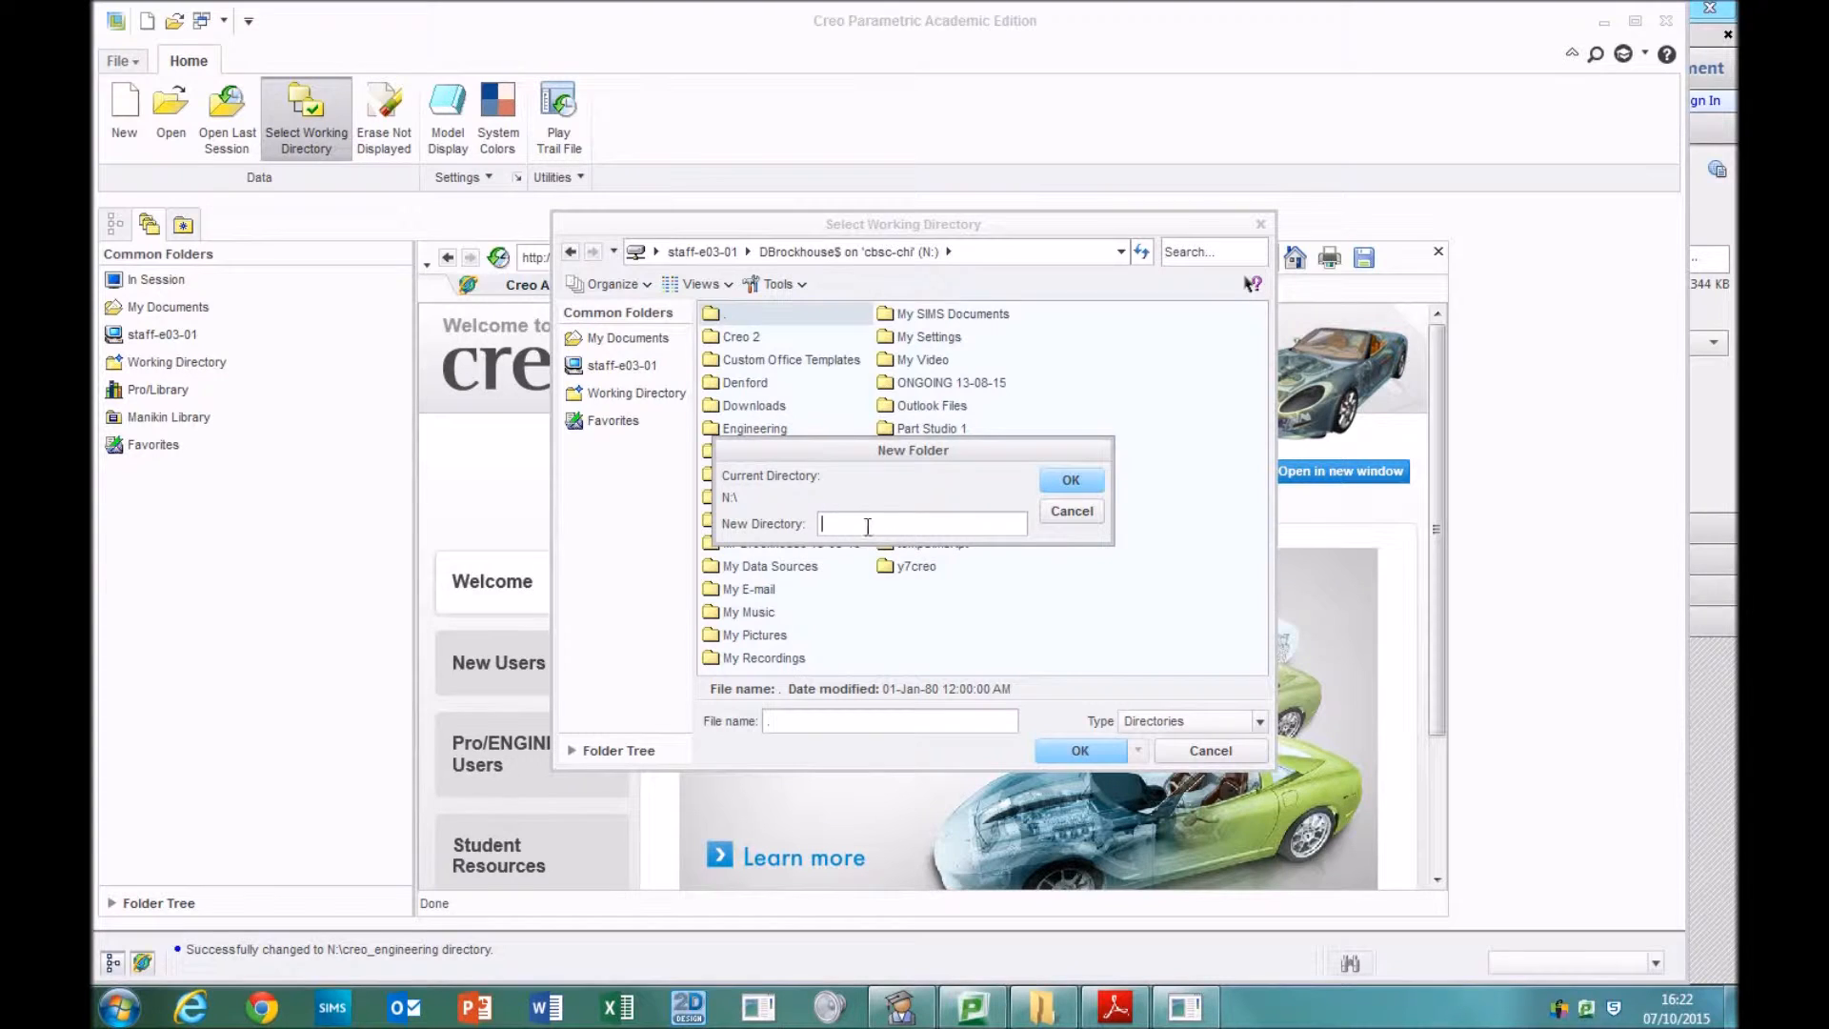
{"action": "left_click_drag", "start_coordinate": [873, 446], "coordinate": [932, 540]}
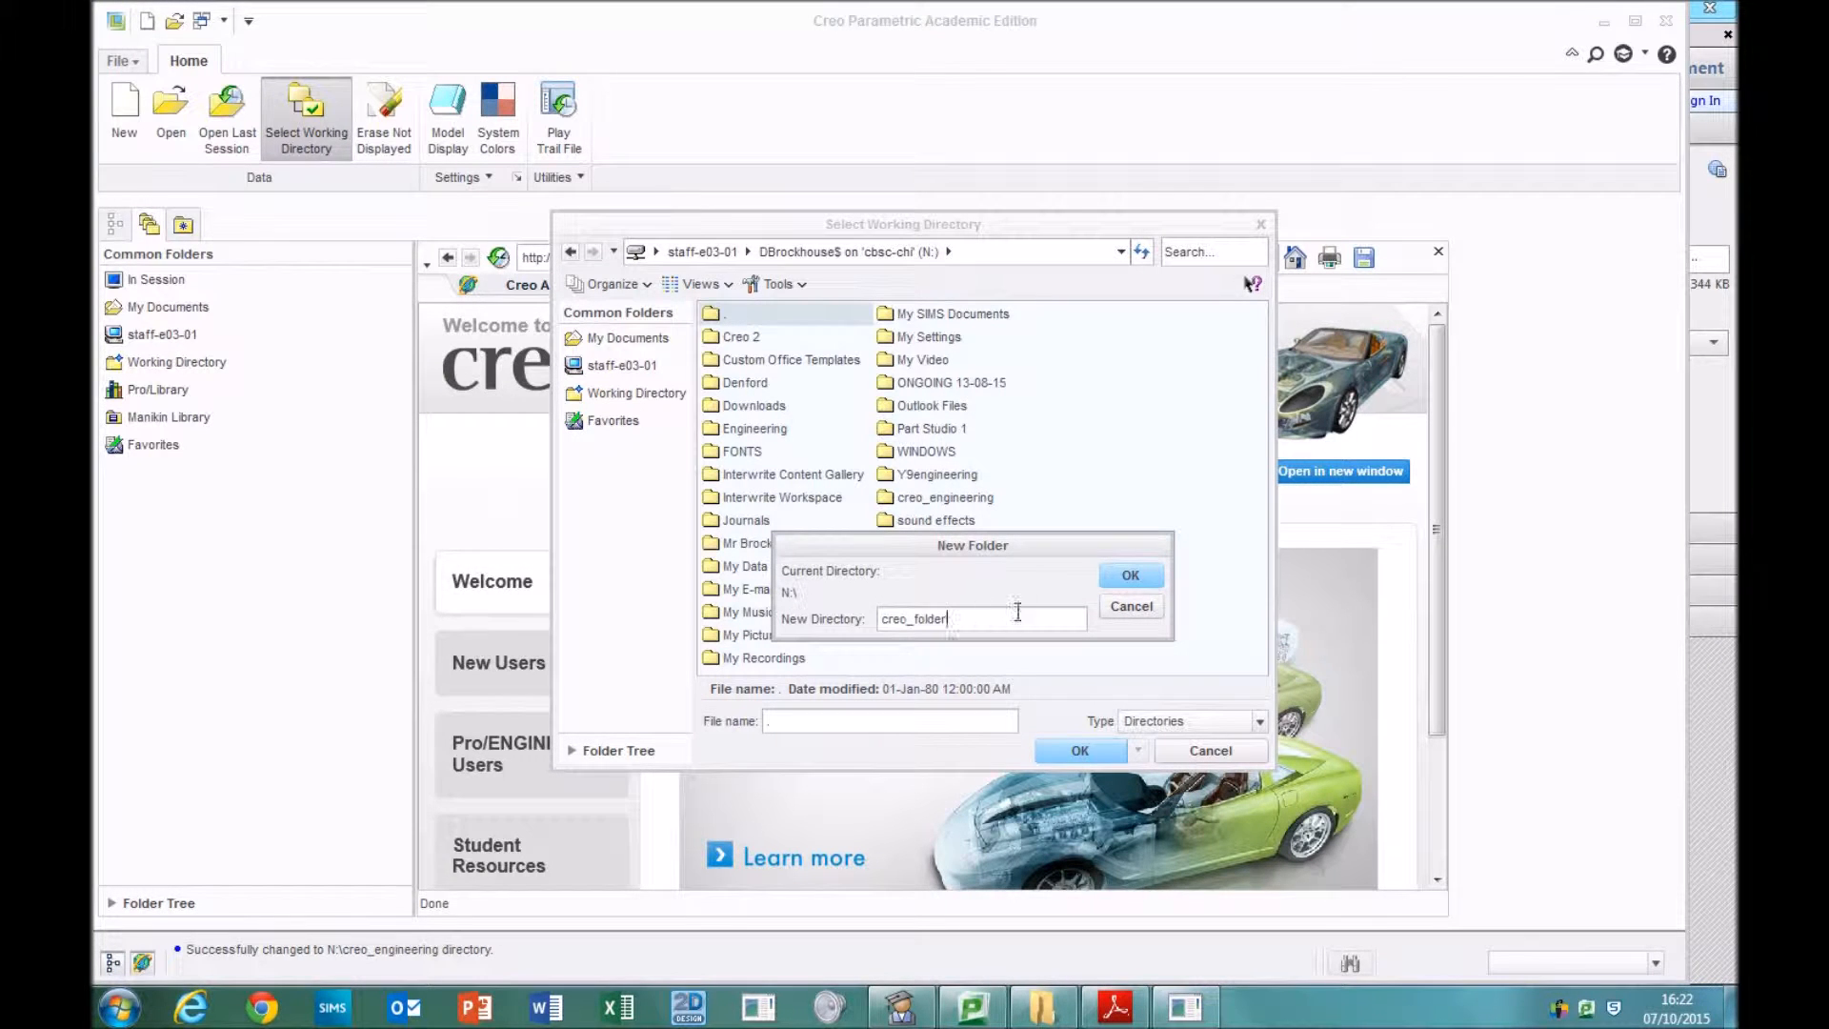
{"action": "left_click", "coordinate": [1128, 577]}
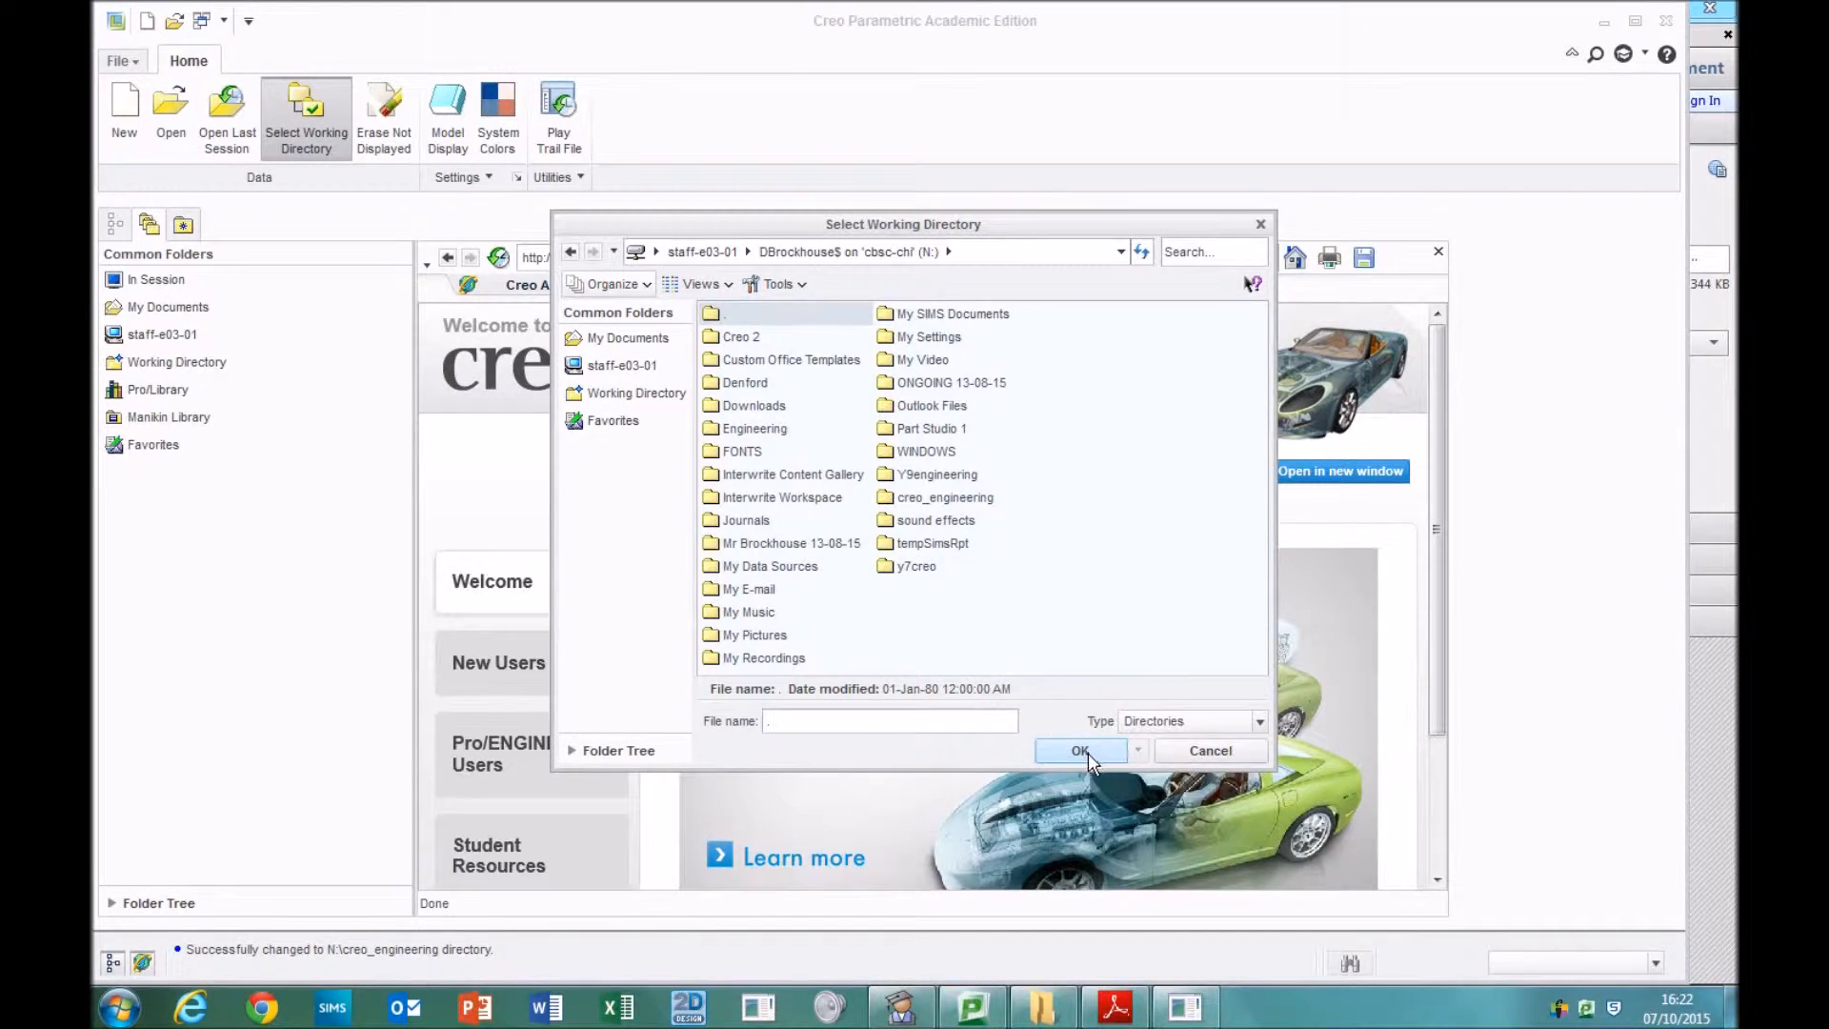
{"action": "left_click", "coordinate": [943, 497]}
{"action": "left_click", "coordinate": [1067, 750]}
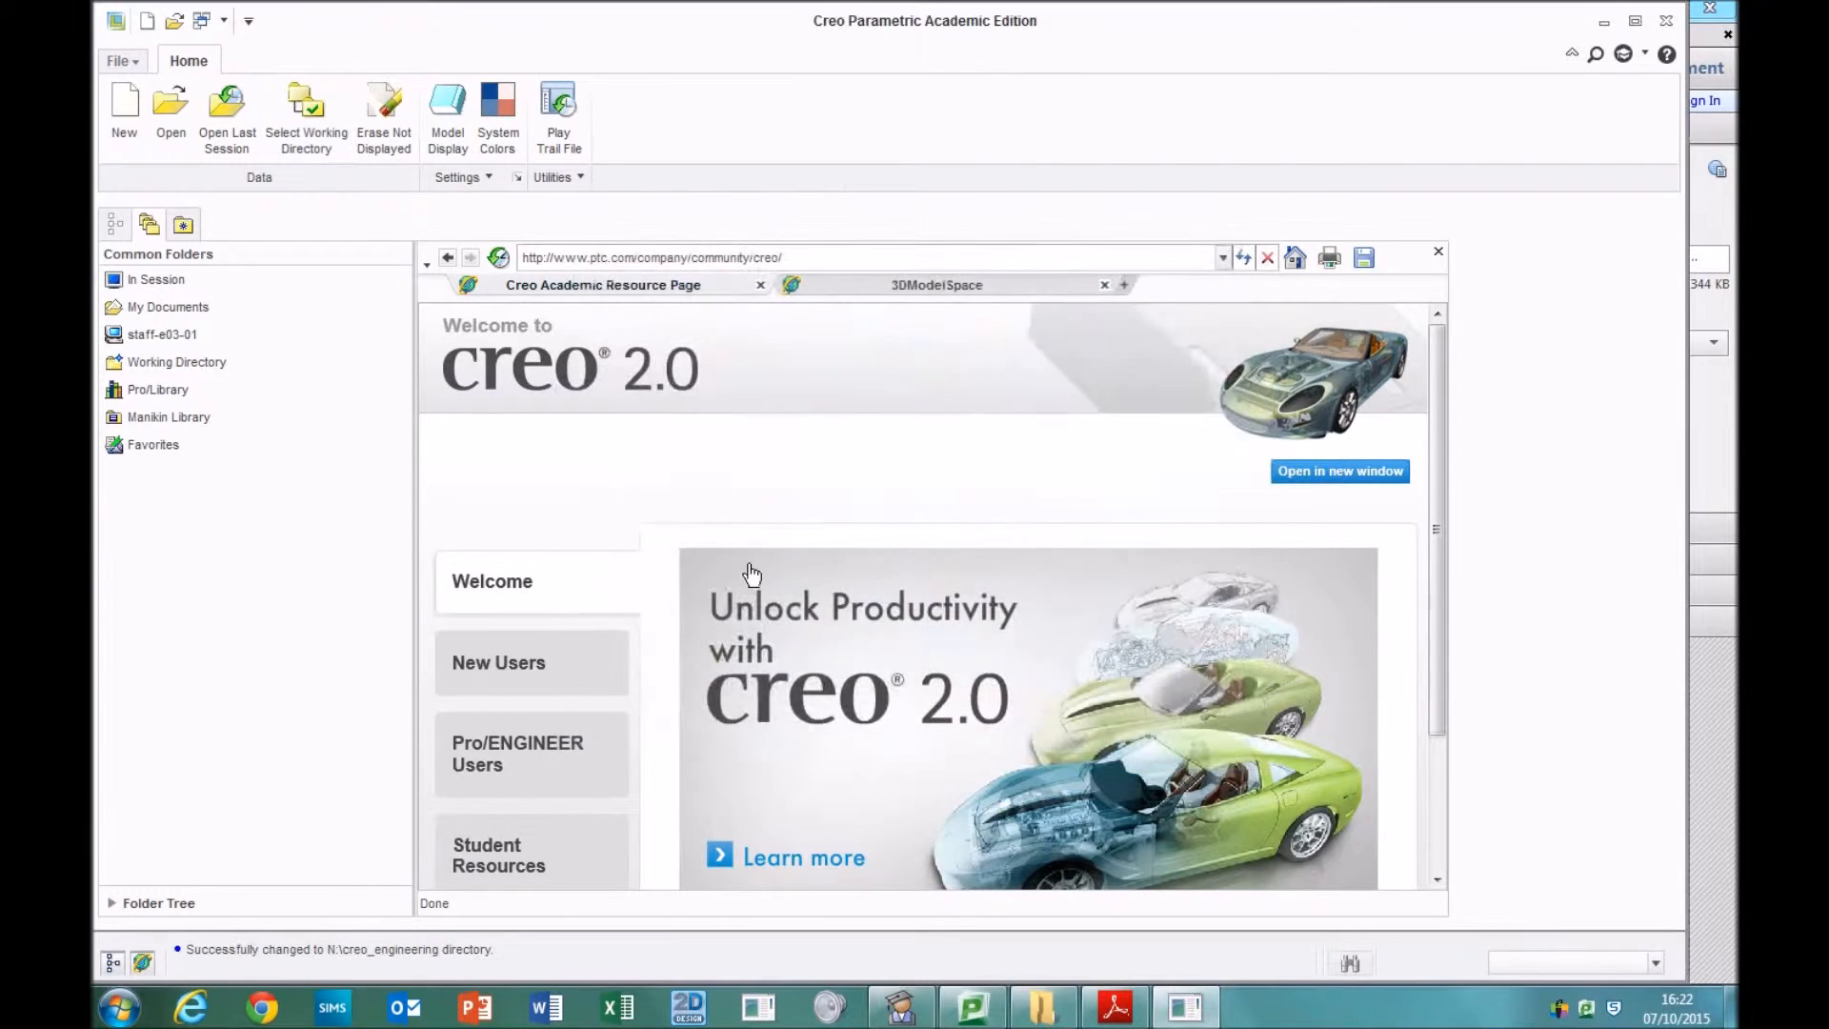
- Mark instruction 3 in the Adobe Reader handout, and create a new solid part named DRILL_GAUGE2 in Creo with the default template
{"action": "left_click", "coordinate": [1114, 1007]}
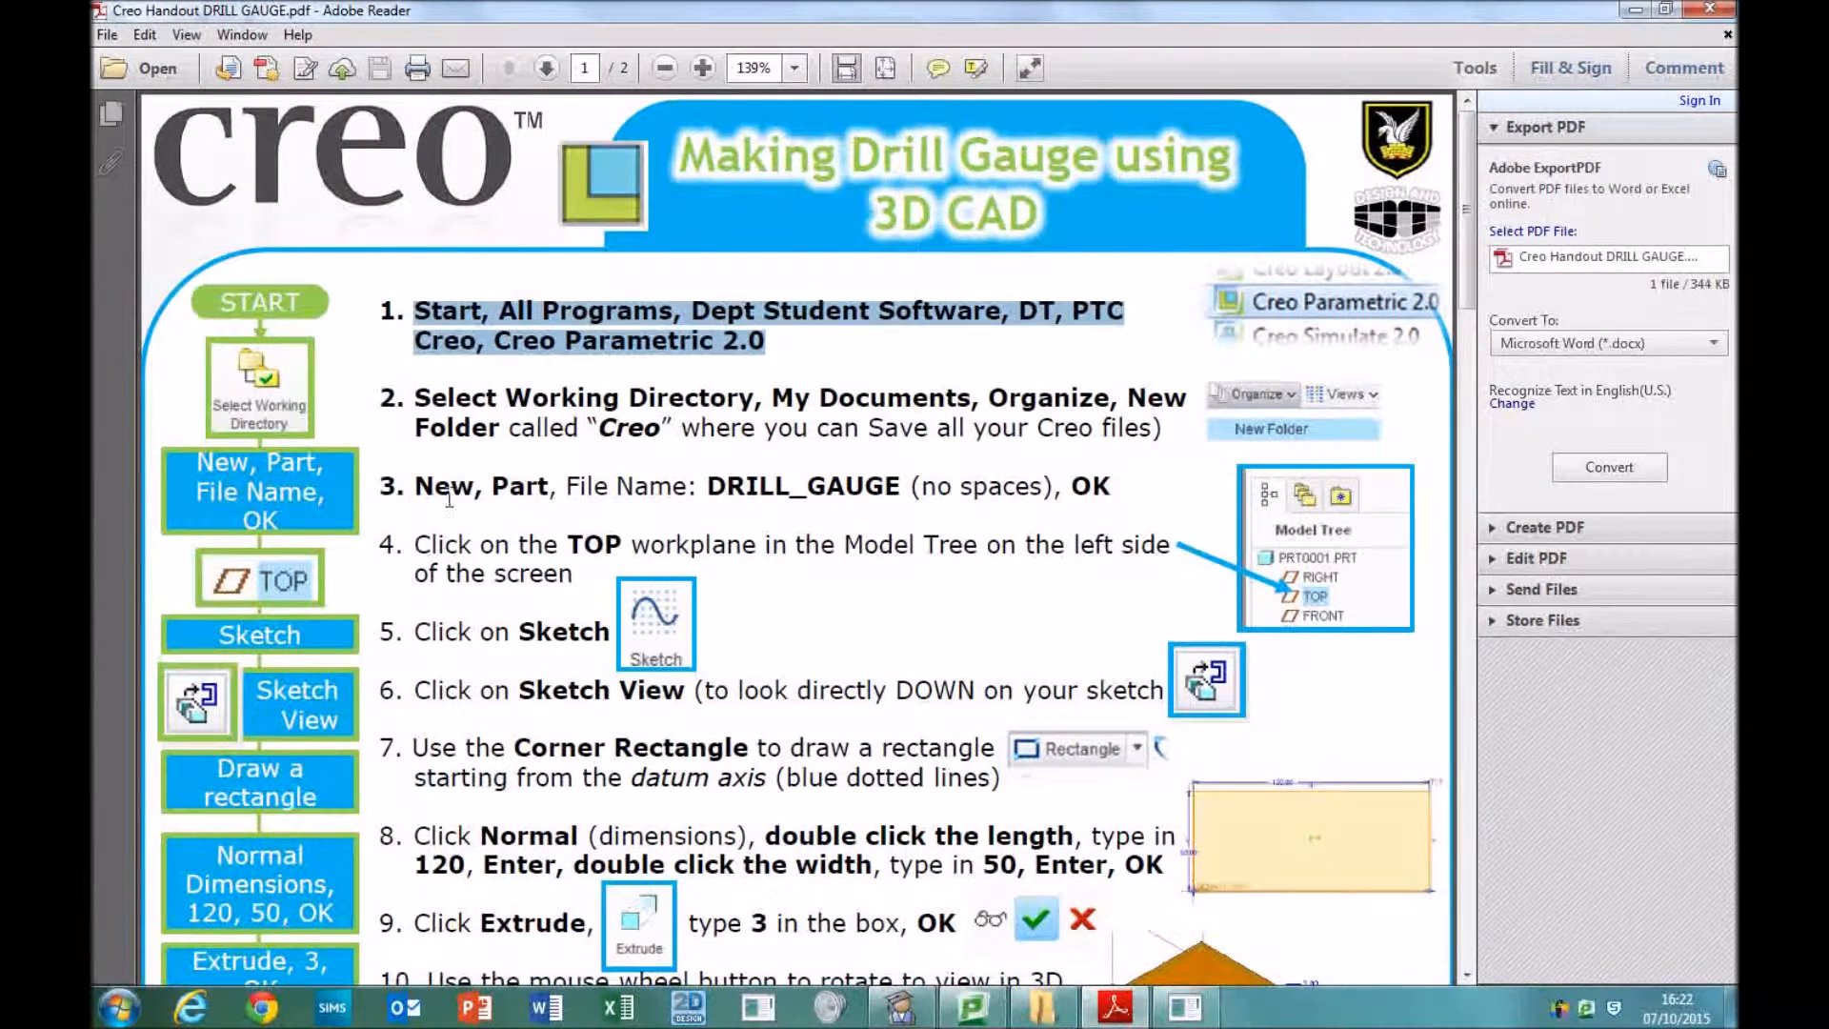
{"action": "left_click_drag", "start_coordinate": [420, 484], "coordinate": [1111, 491]}
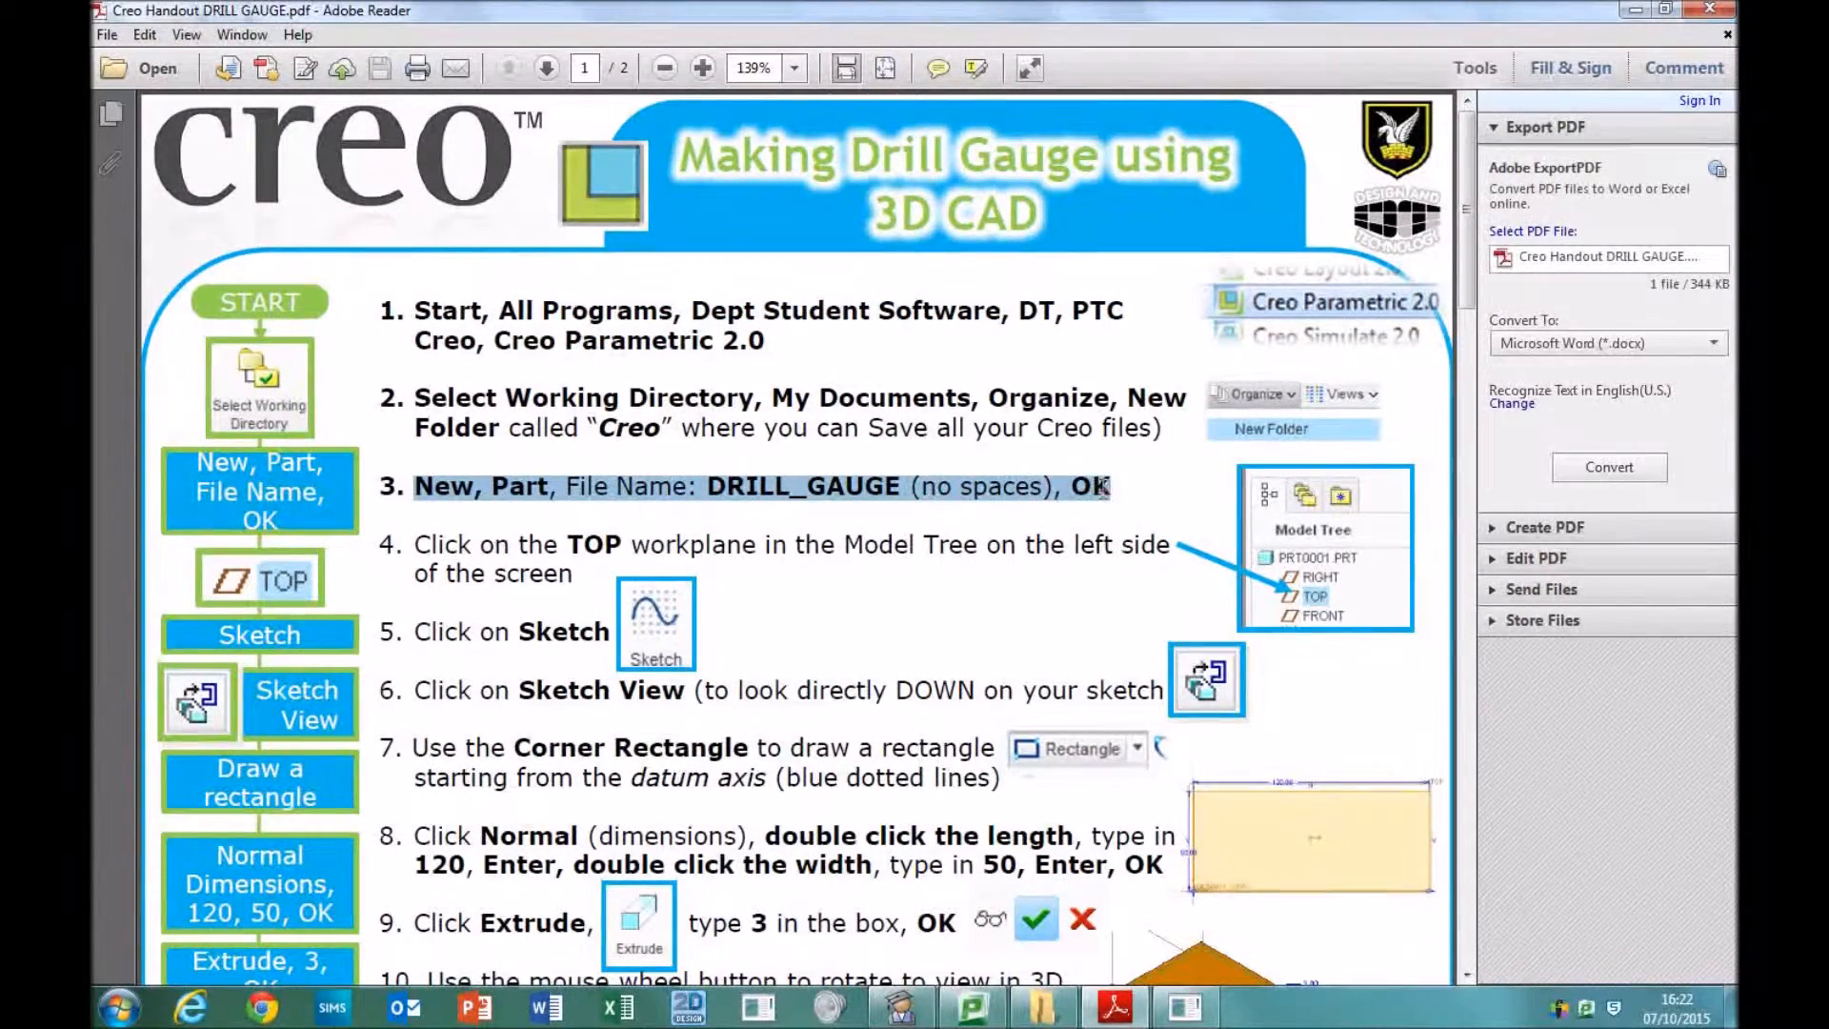
{"action": "left_click", "coordinate": [1167, 1009]}
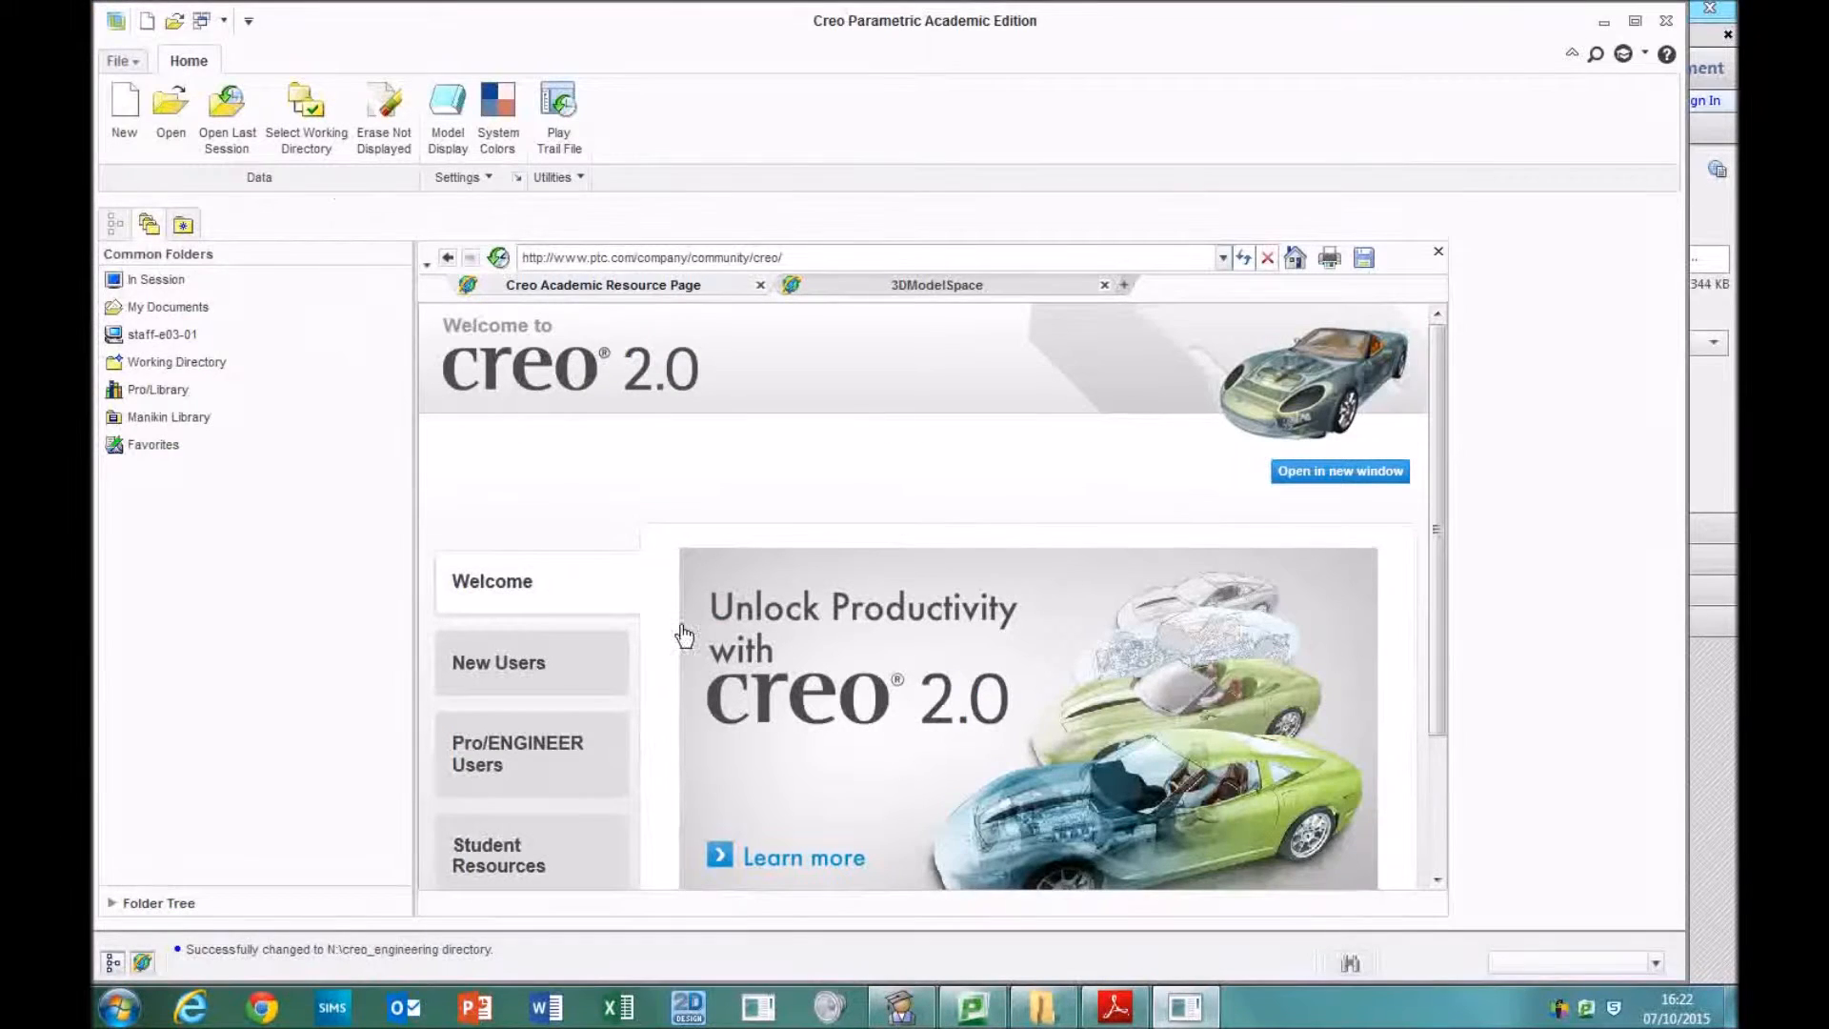
{"action": "left_click", "coordinate": [127, 121]}
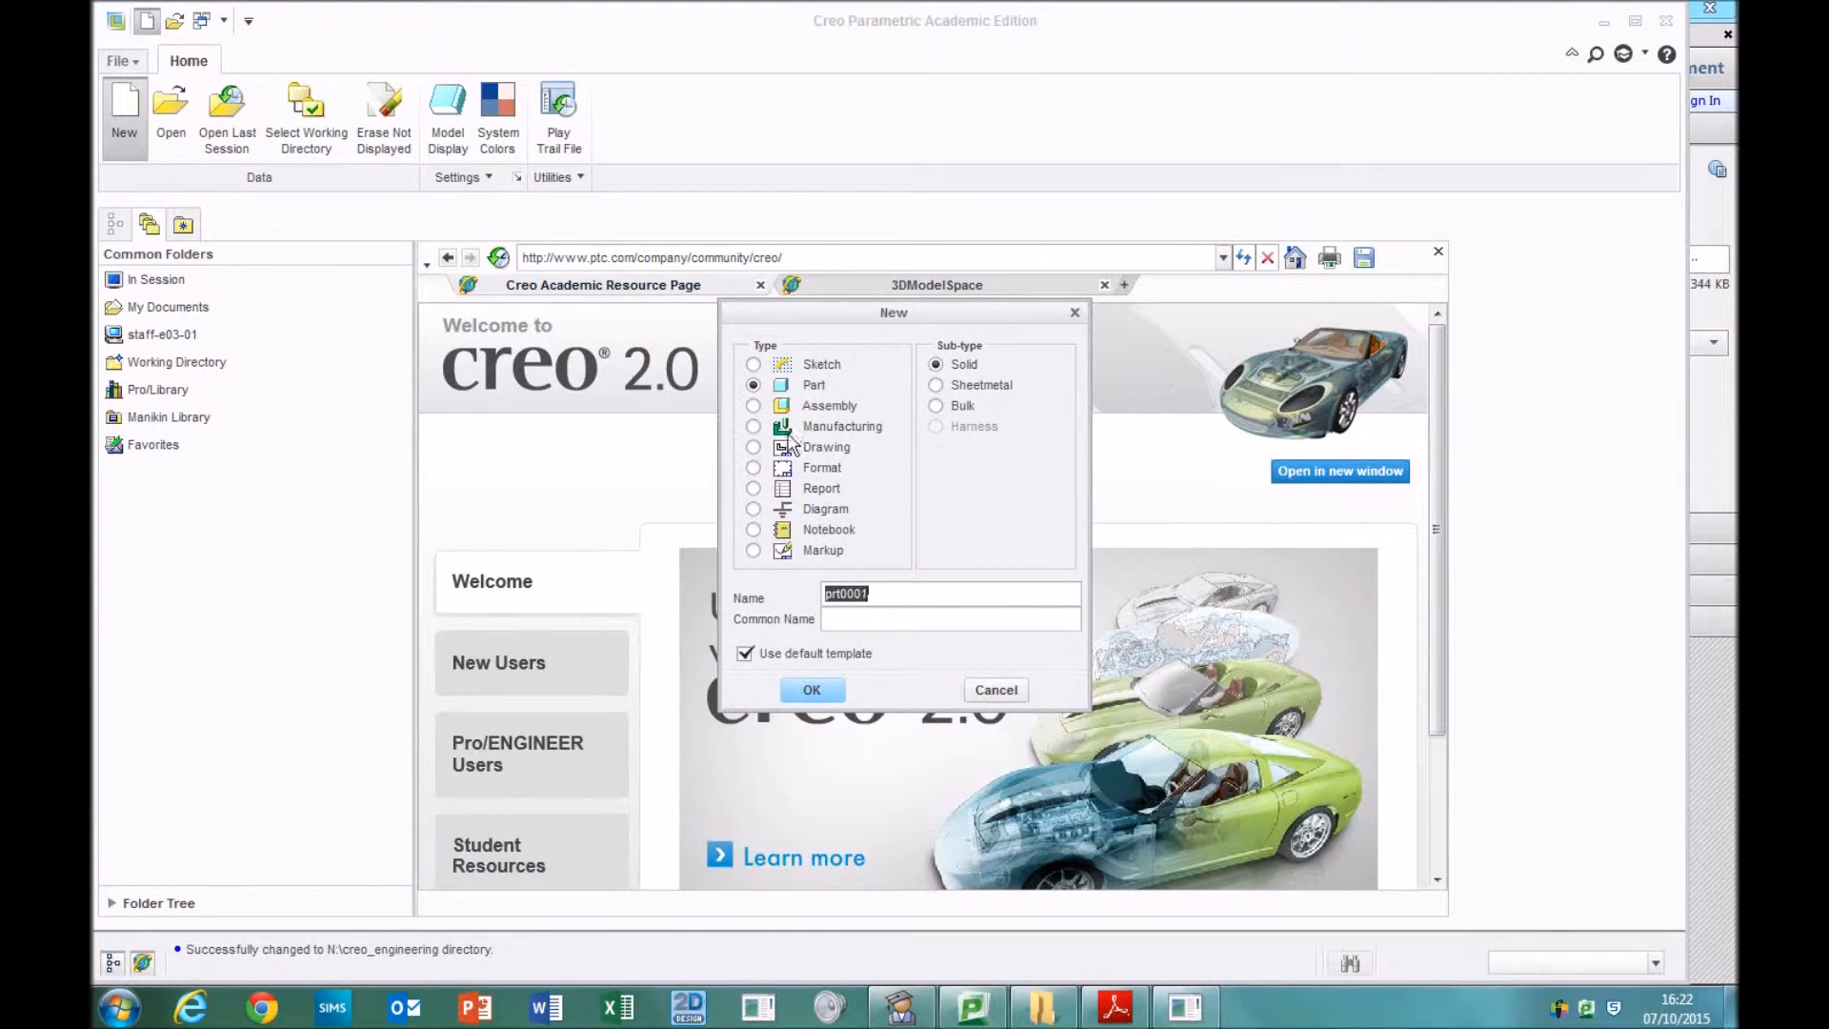
{"action": "type", "text": "d"}
{"action": "left_click", "coordinate": [812, 690]}
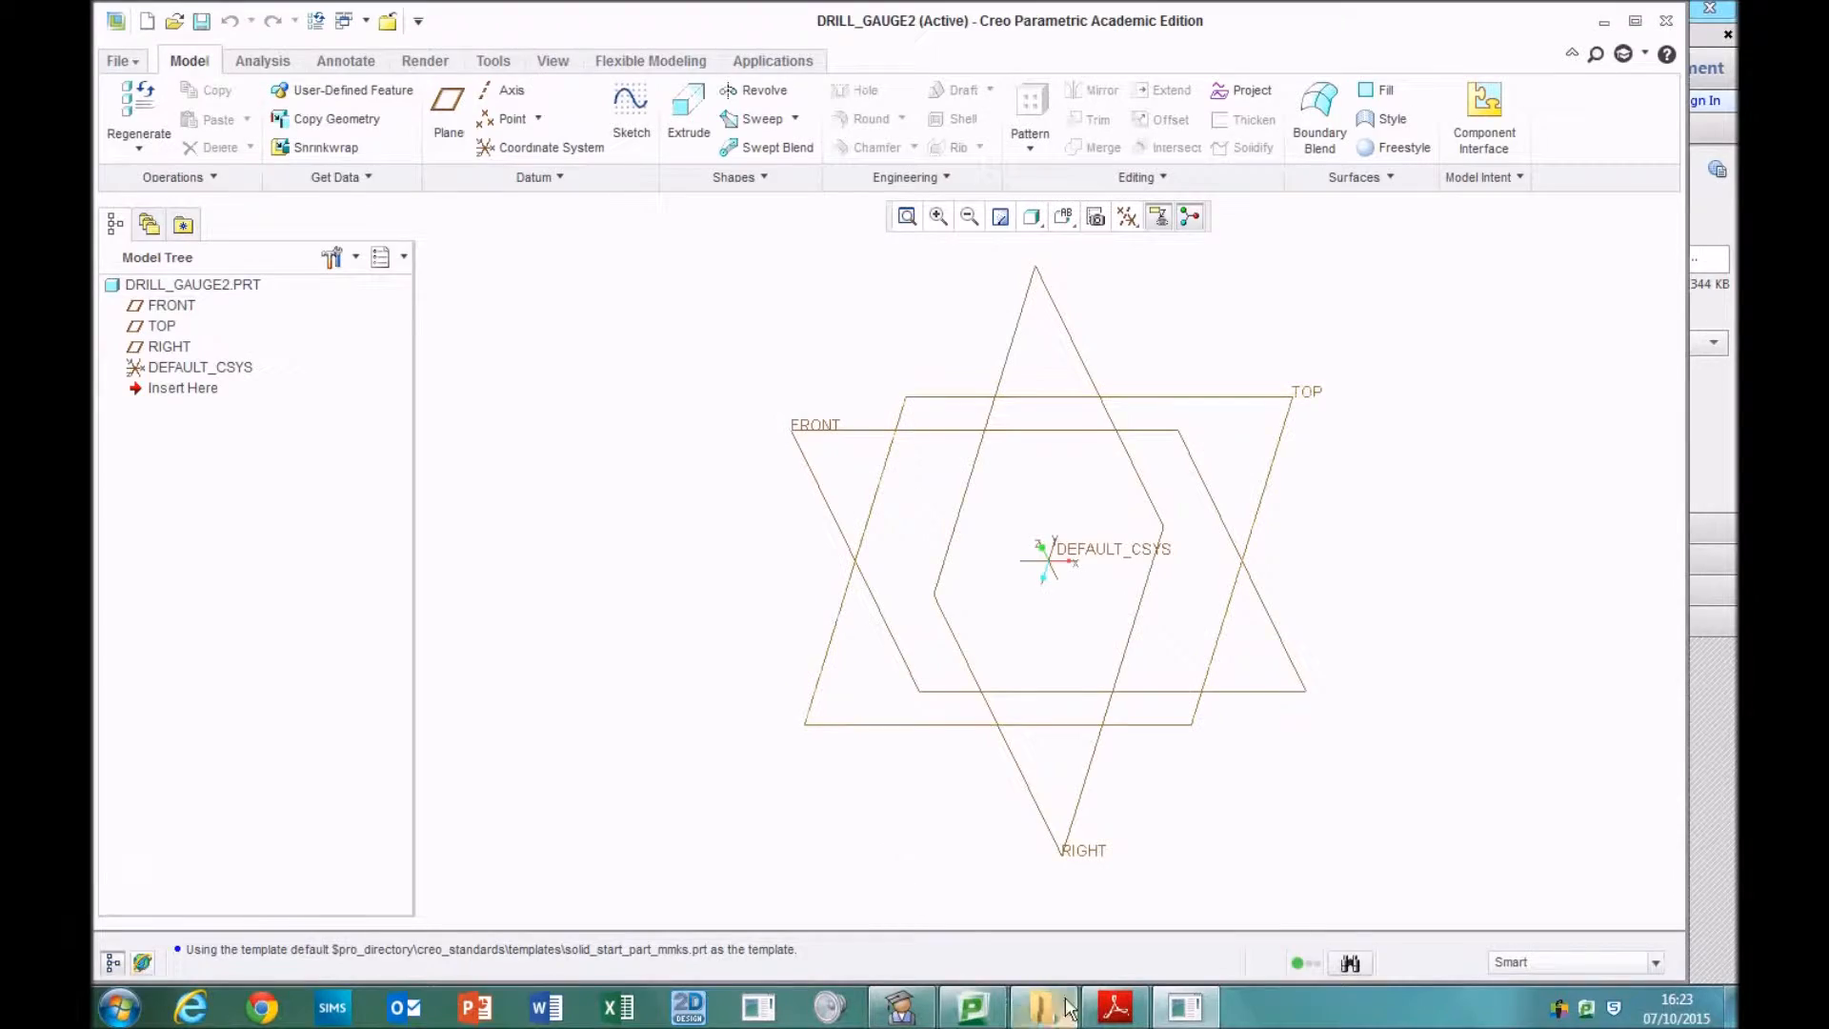
- Switch to the Adobe Reader handout and read instructions 4 to 6 on the TOP workplane, Sketch and Sketch View
{"action": "left_click", "coordinate": [1112, 1010]}
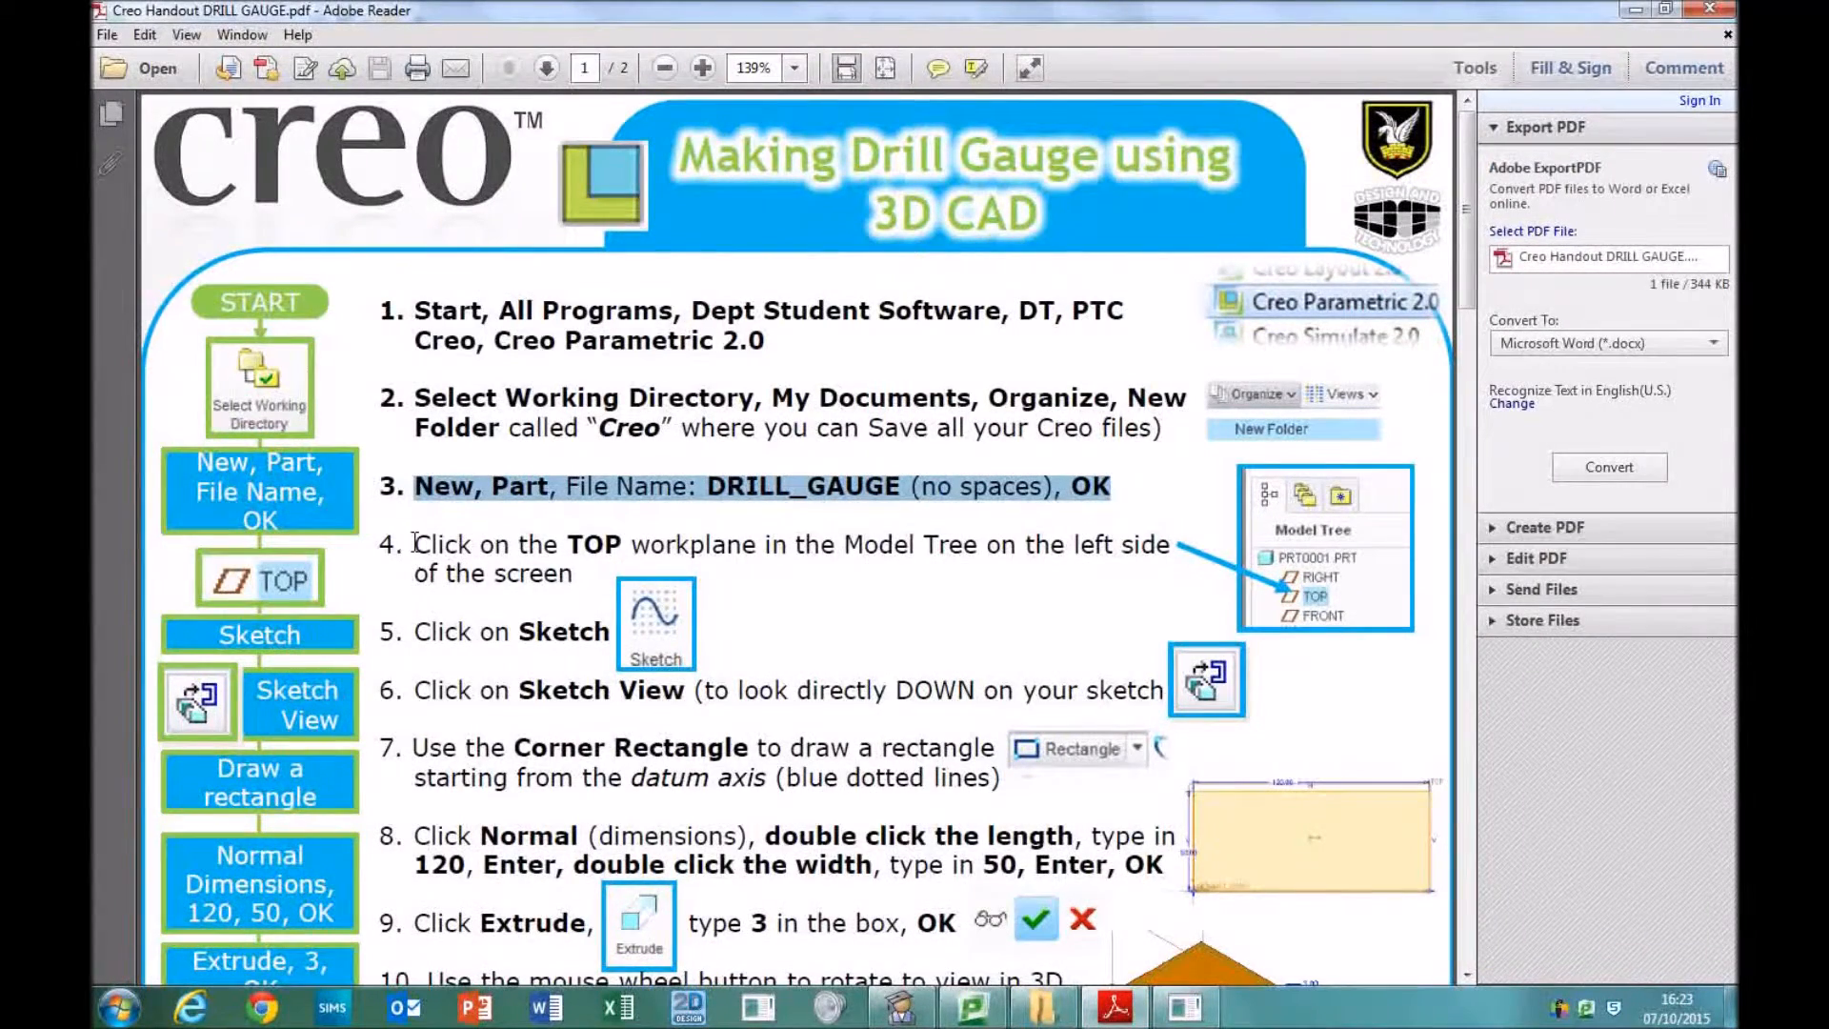
{"action": "left_click_drag", "start_coordinate": [414, 544], "coordinate": [570, 575]}
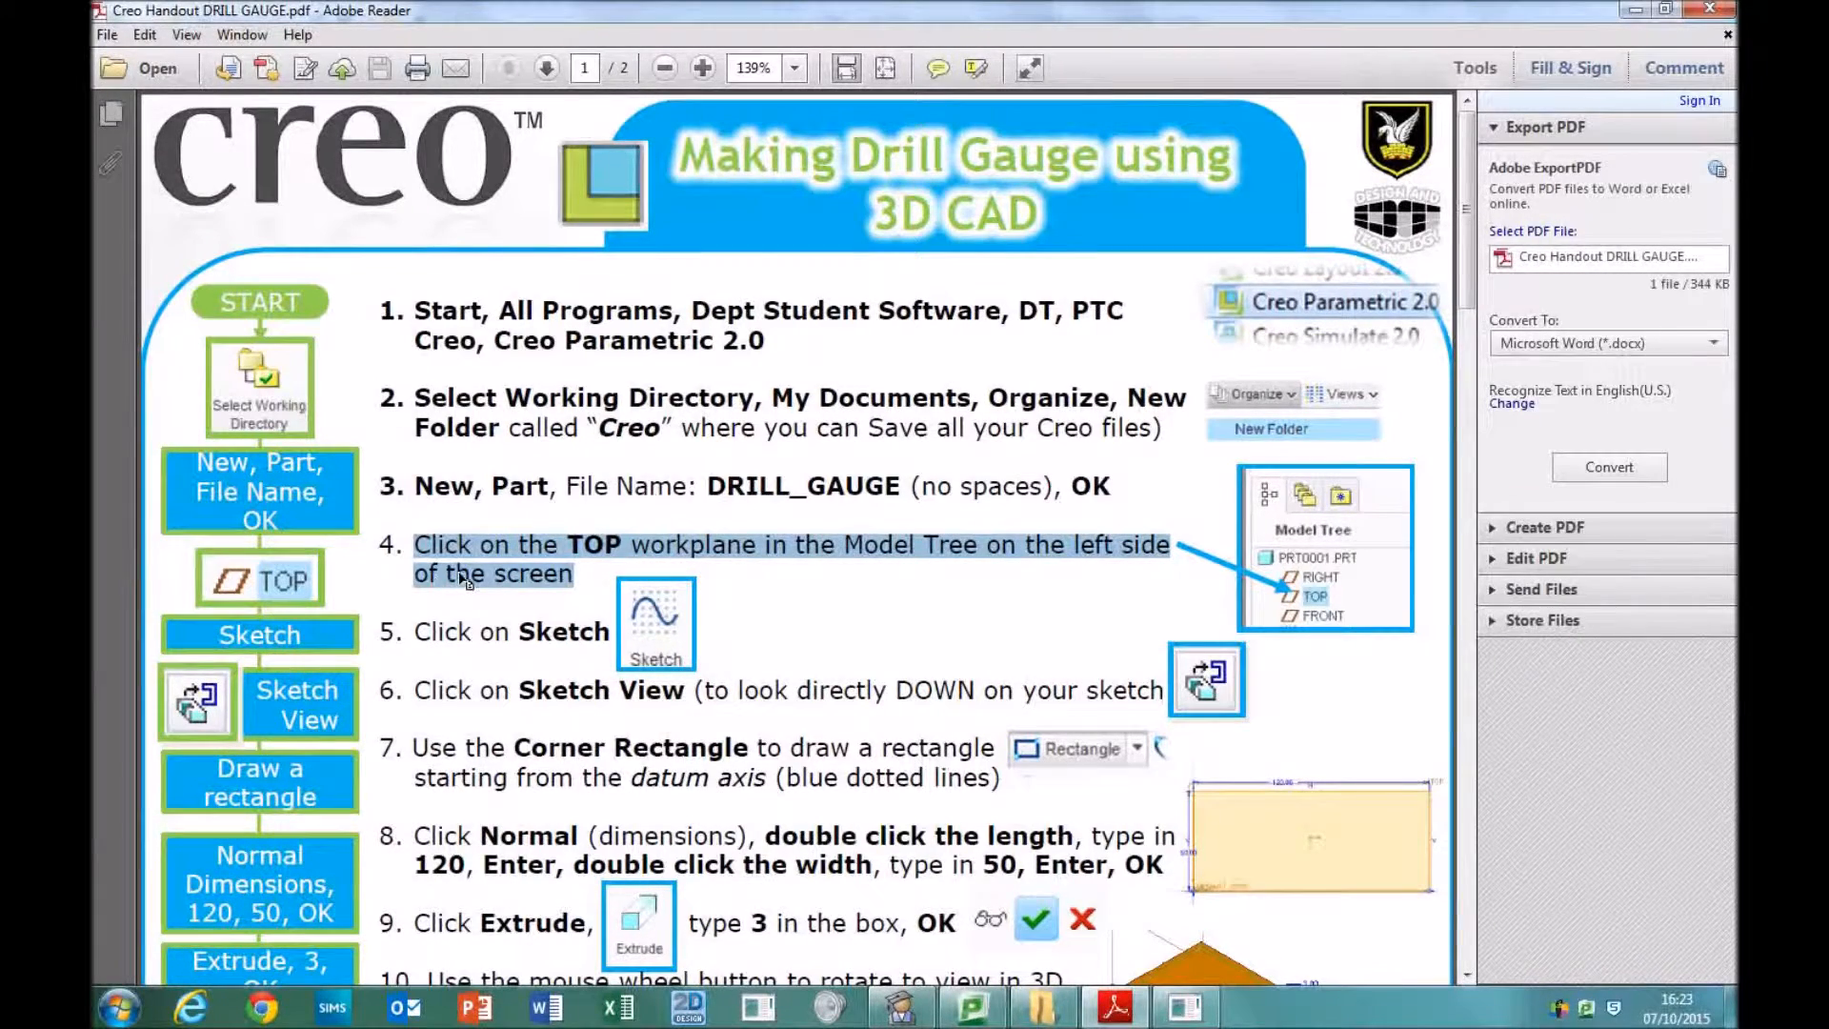
{"action": "left_click", "coordinate": [458, 543]}
{"action": "left_click_drag", "start_coordinate": [415, 544], "coordinate": [595, 582]}
{"action": "left_click_drag", "start_coordinate": [589, 600], "coordinate": [592, 633]}
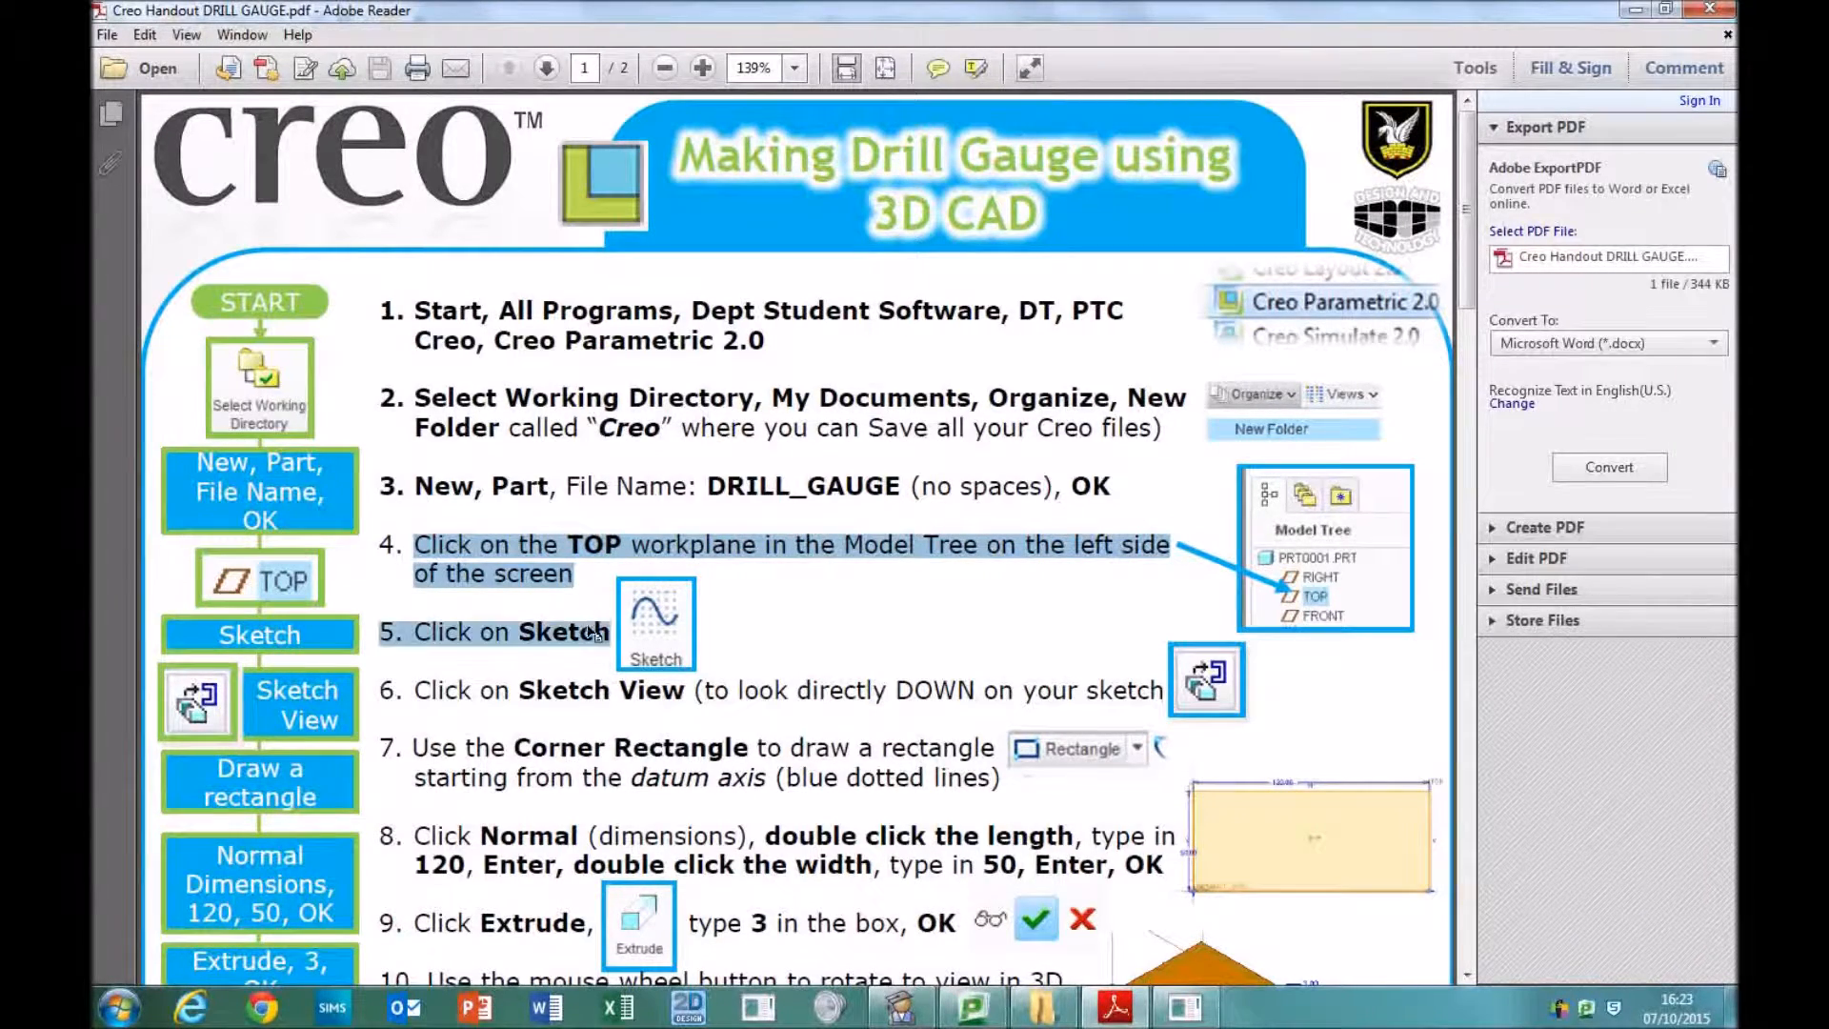
{"action": "left_click", "coordinate": [602, 688]}
- Return to Creo Parametric and start a sketch on the TOP plane, viewed square-on in Sketch View
{"action": "left_click", "coordinate": [1210, 1016]}
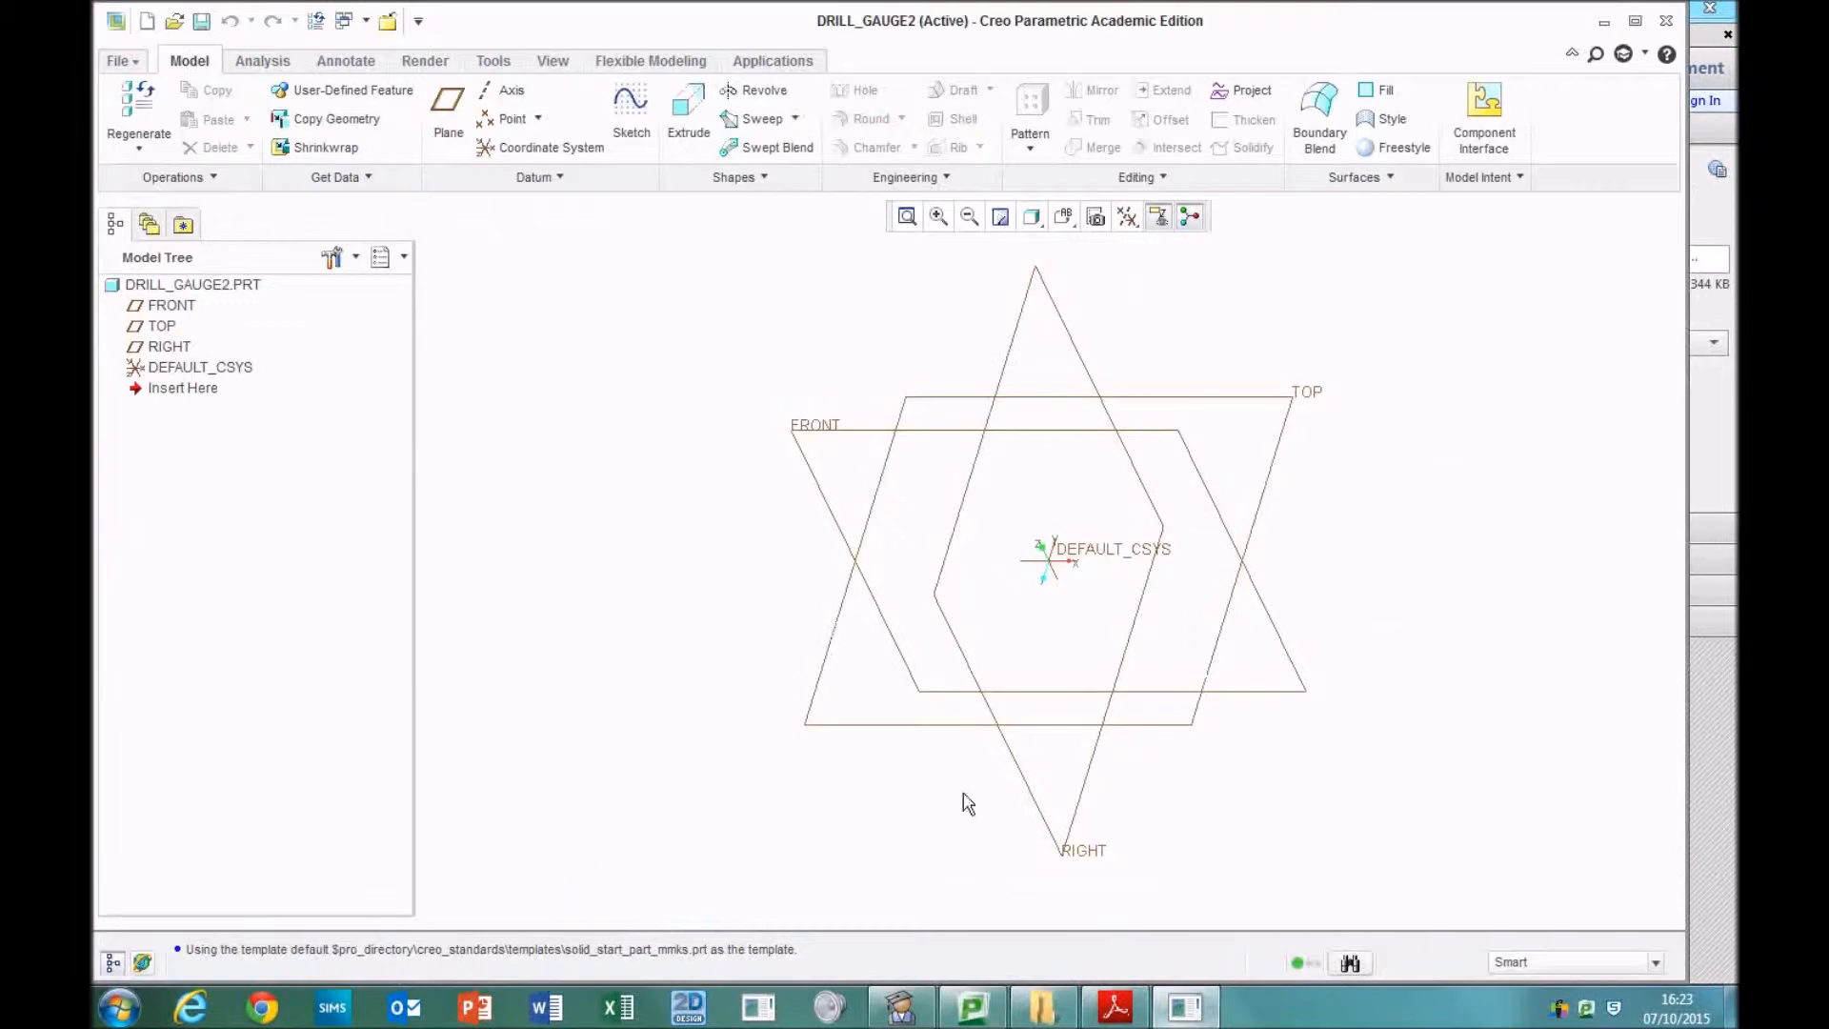
{"action": "left_click", "coordinate": [1286, 398]}
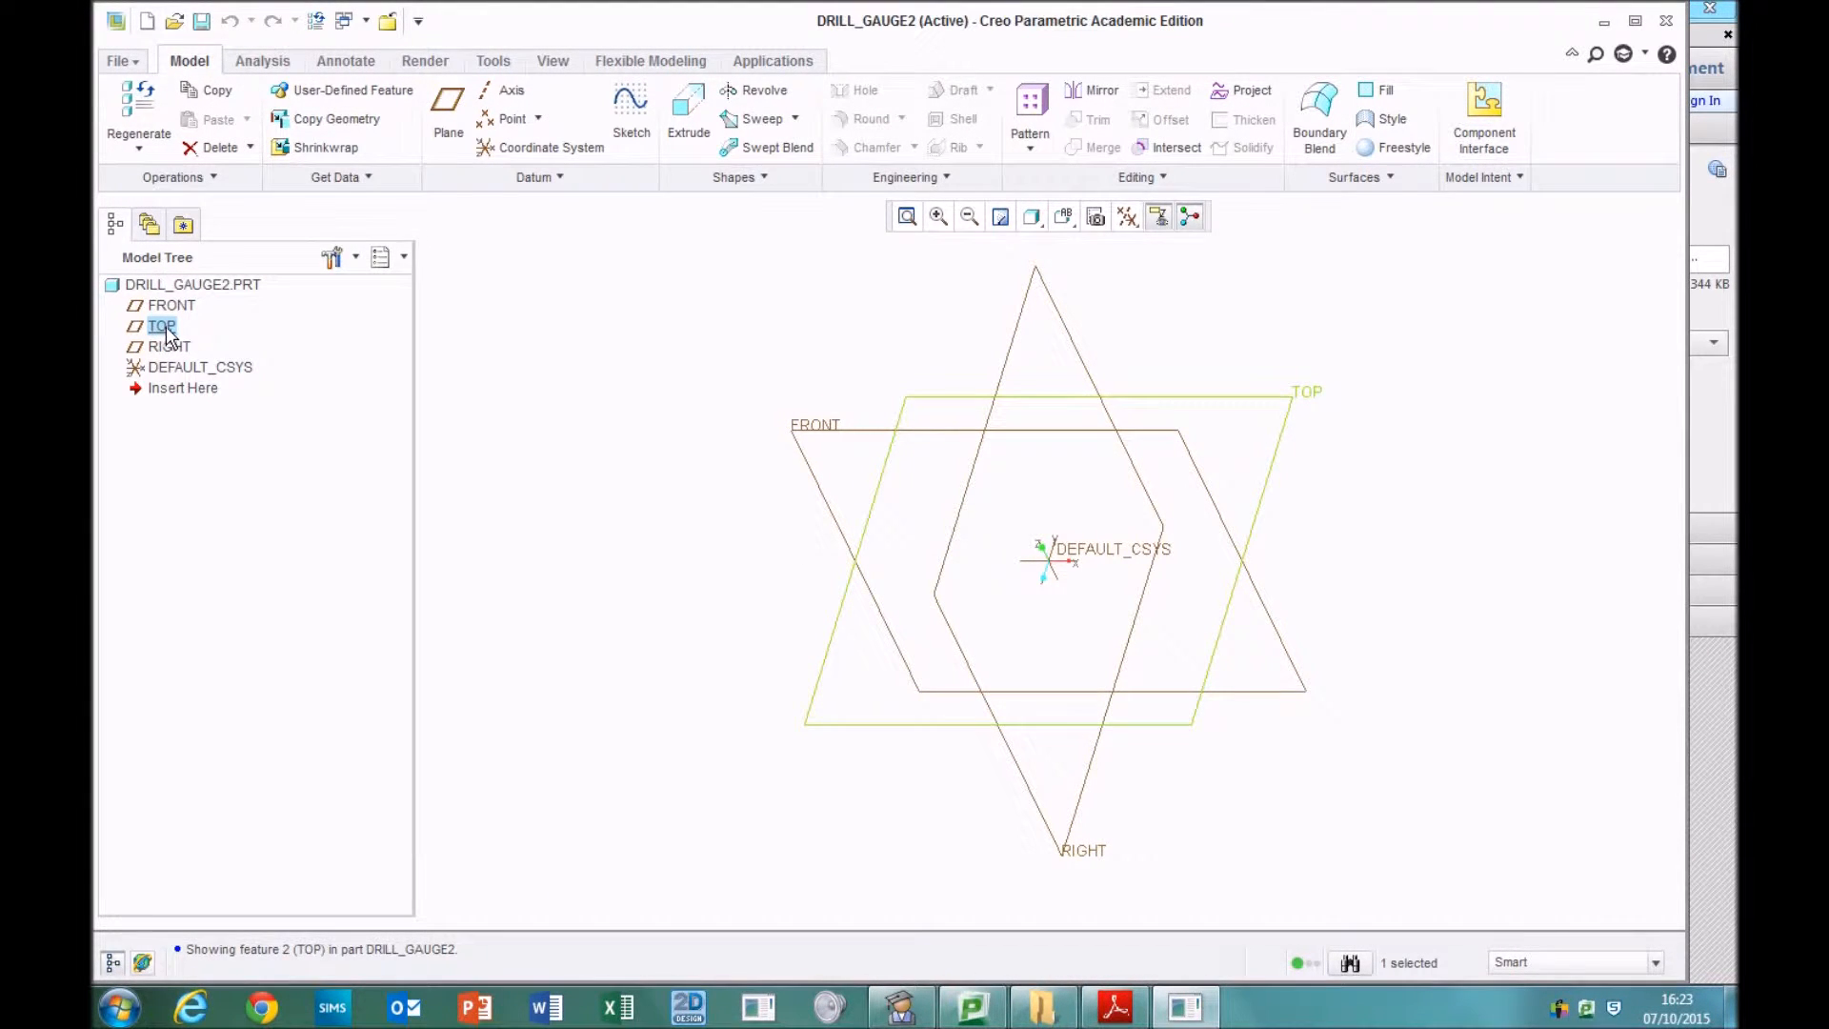
{"action": "left_click", "coordinate": [628, 105]}
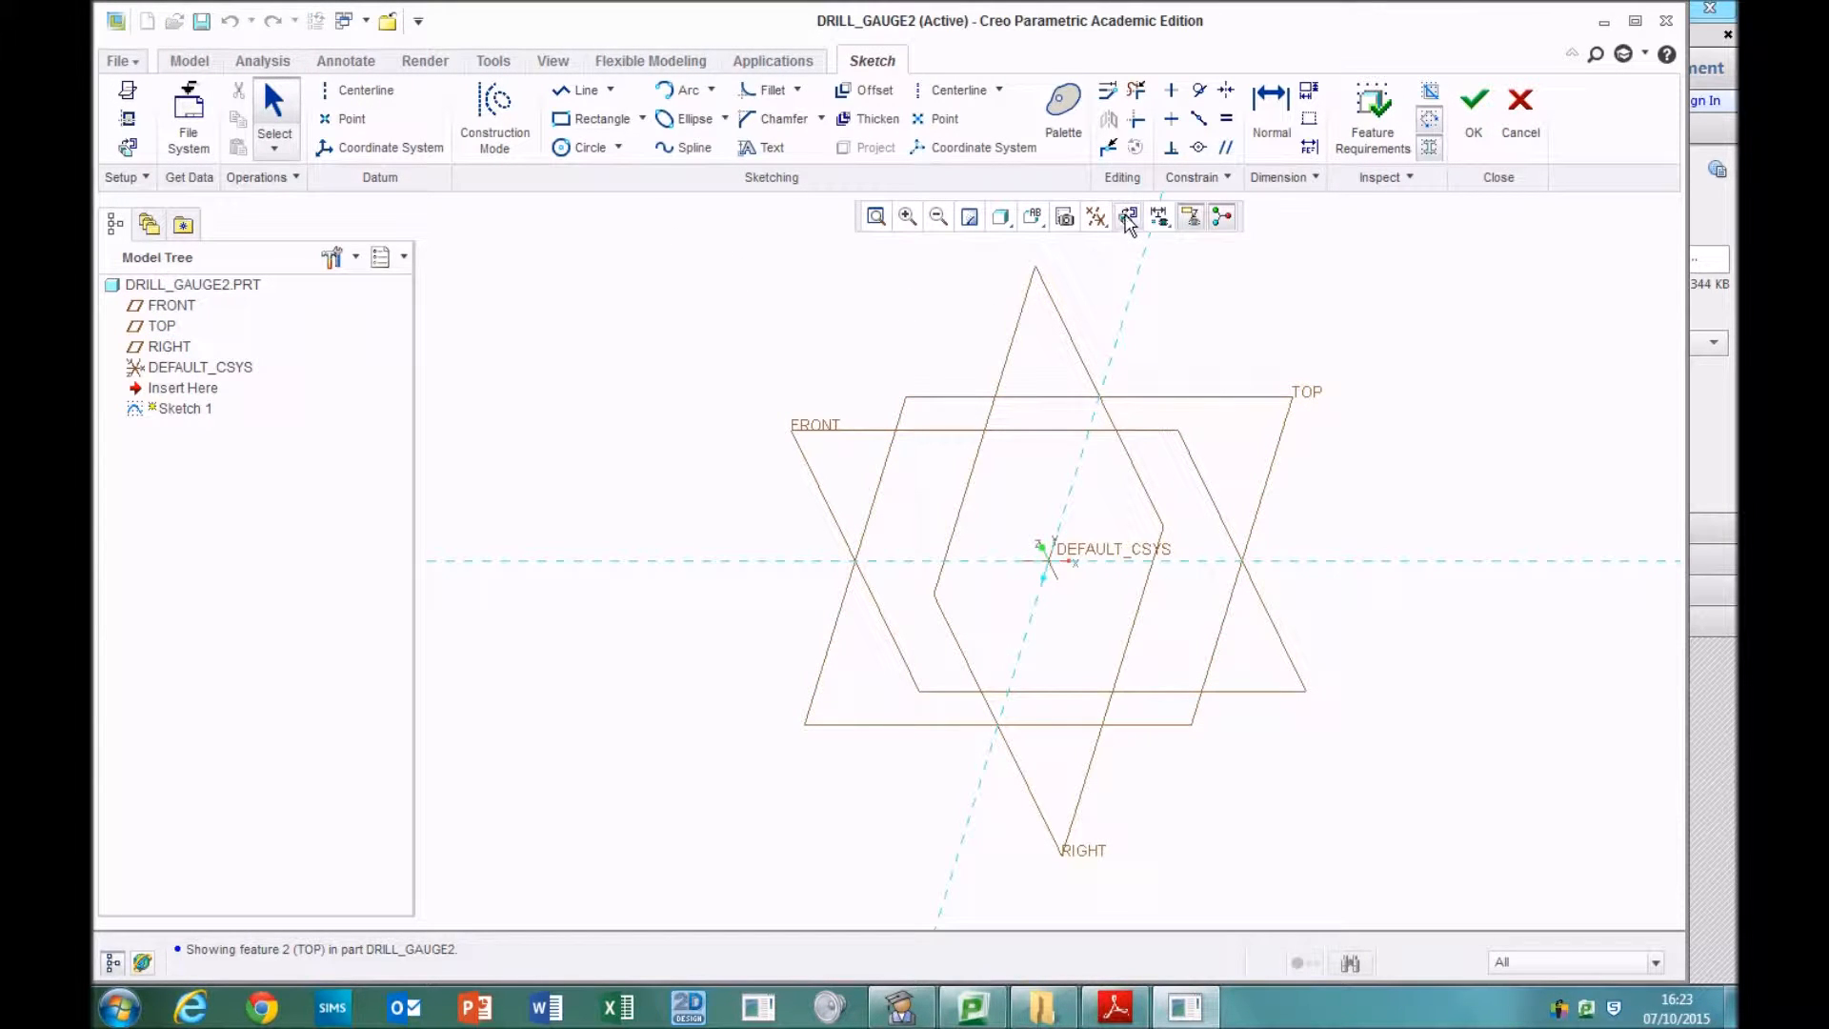
{"action": "left_click", "coordinate": [1128, 219]}
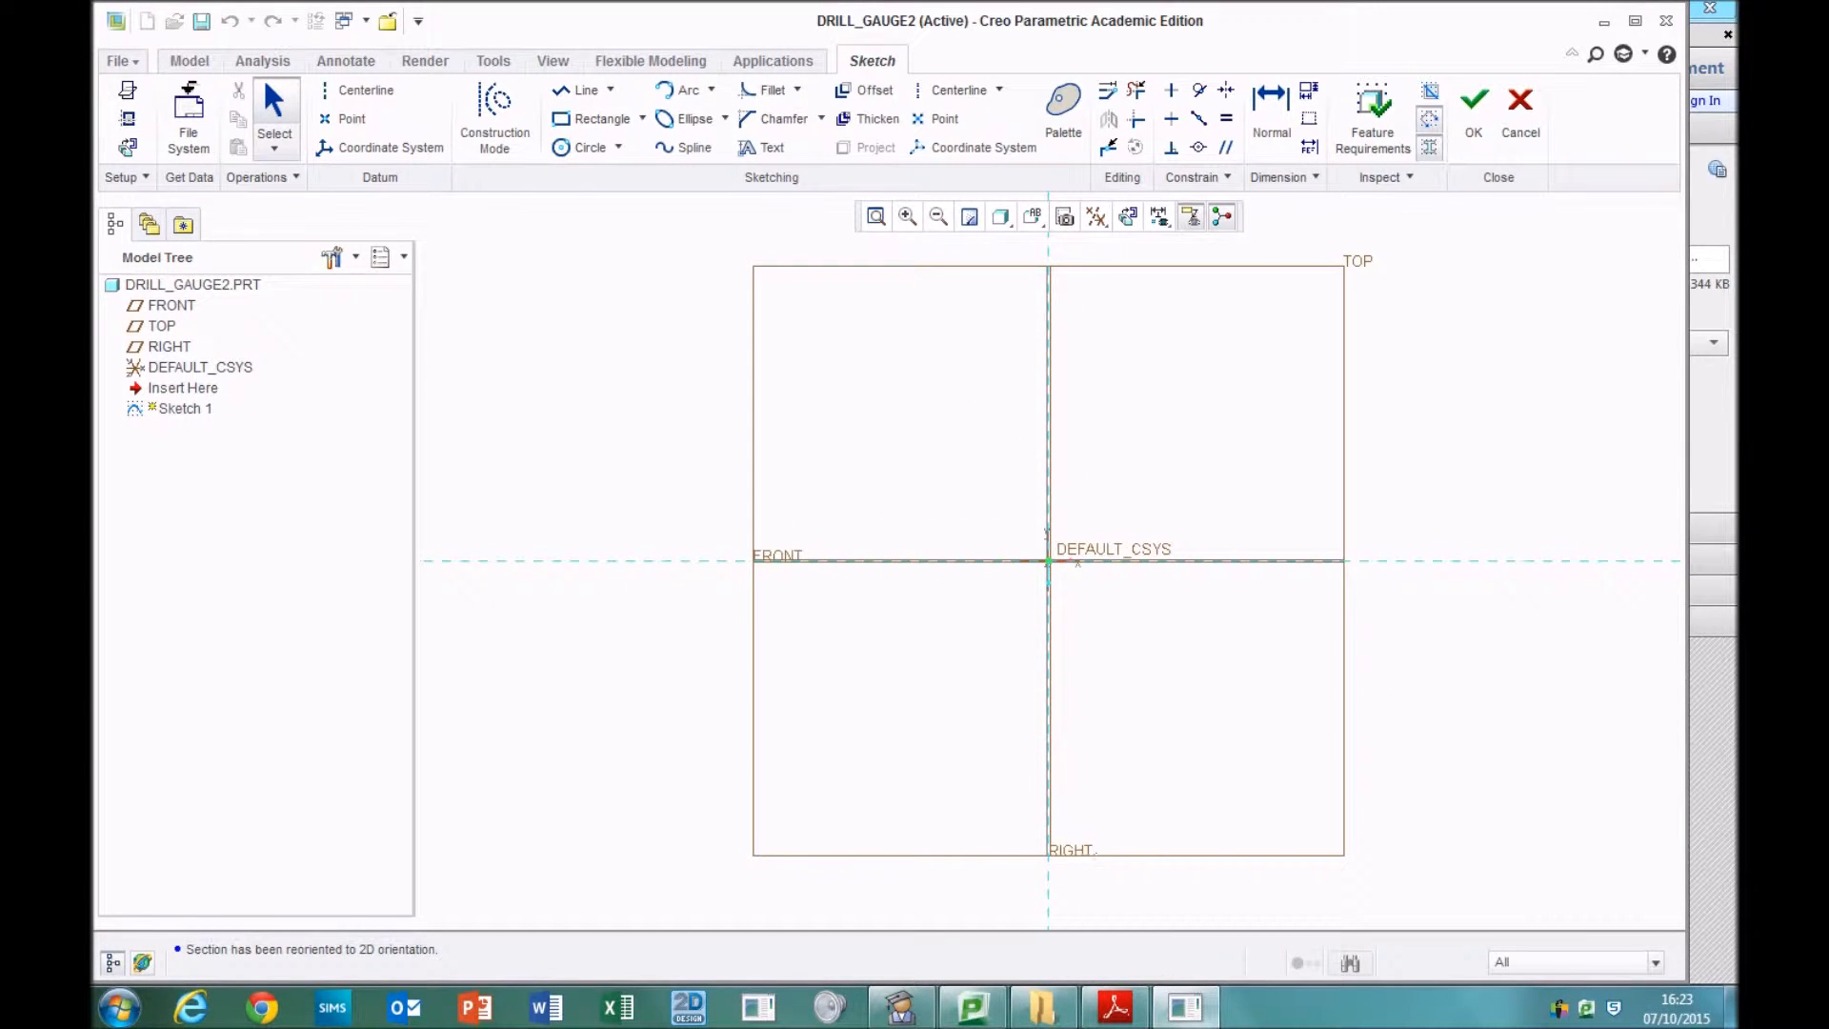
- Mark instruction 7 in the Adobe Reader handout, and sketch a corner rectangle about 200 by 106 mm in Creo, starting at the origin
{"action": "left_click", "coordinate": [1115, 1007]}
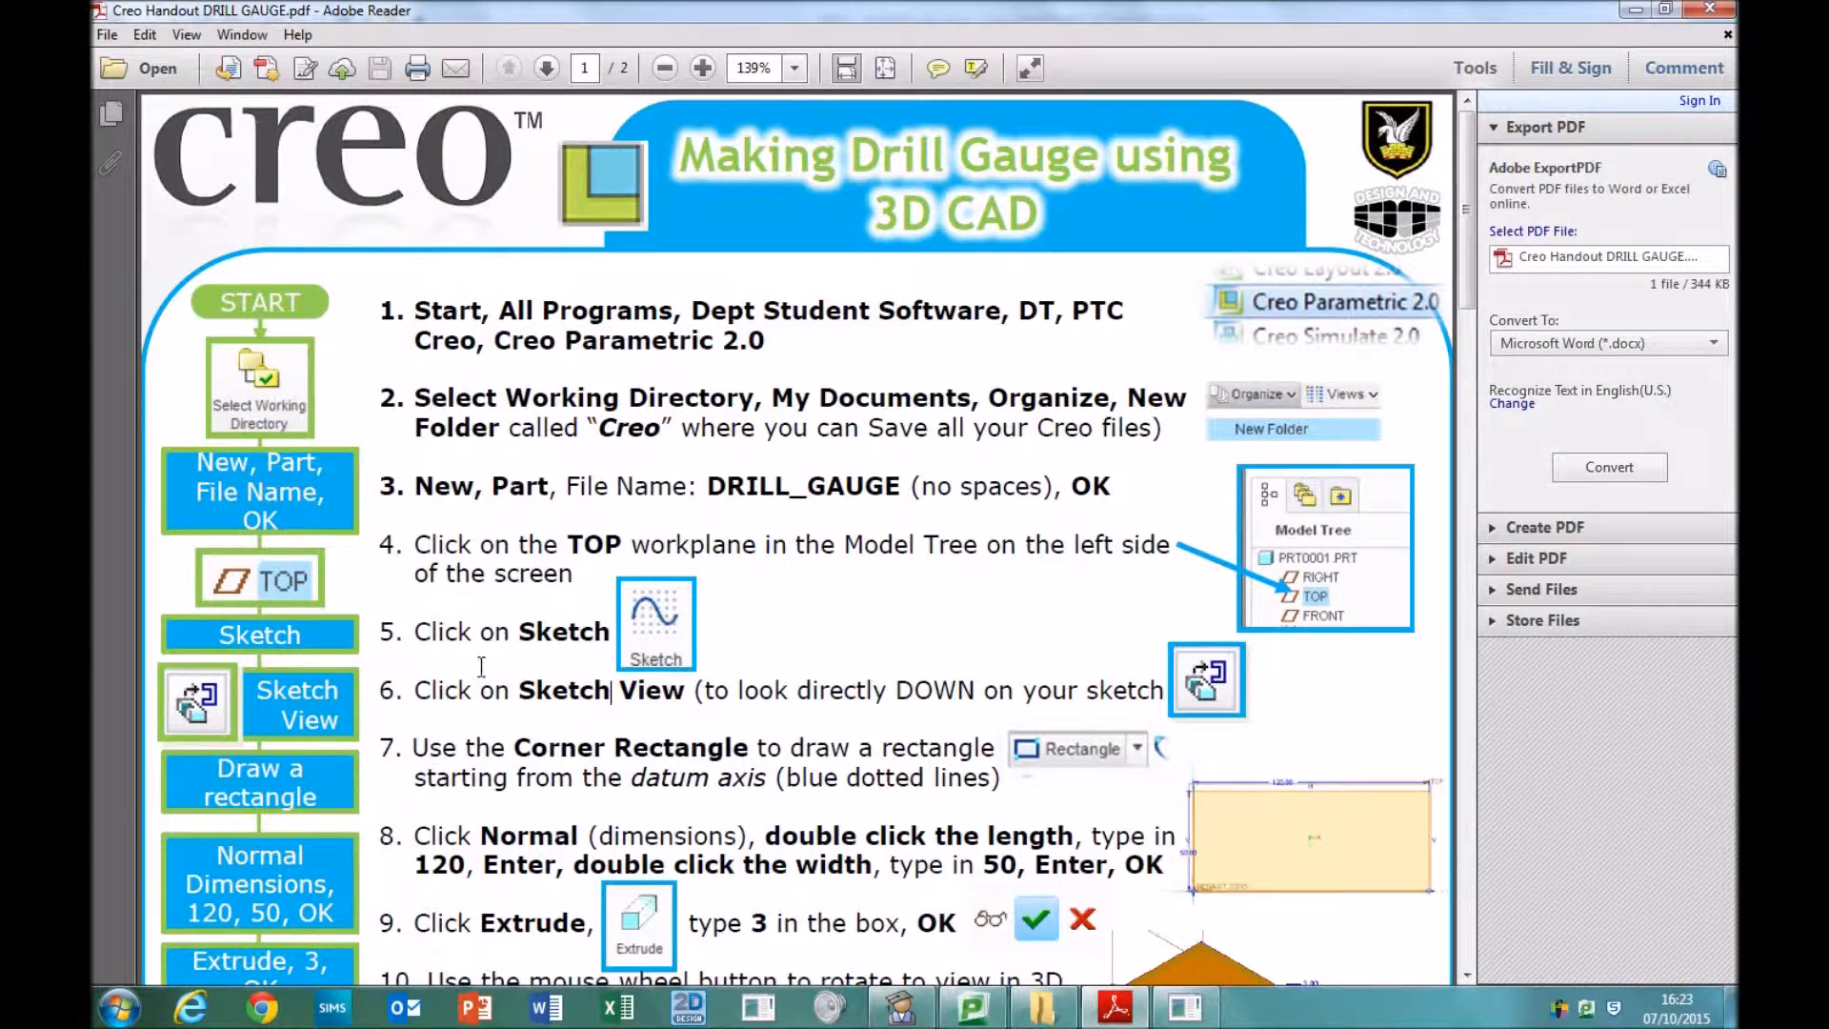
{"action": "mouse_move", "coordinate": [412, 743]}
{"action": "left_mouse_down"}
{"action": "mouse_move", "coordinate": [982, 760]}
{"action": "mouse_move", "coordinate": [991, 783]}
{"action": "left_mouse_up"}
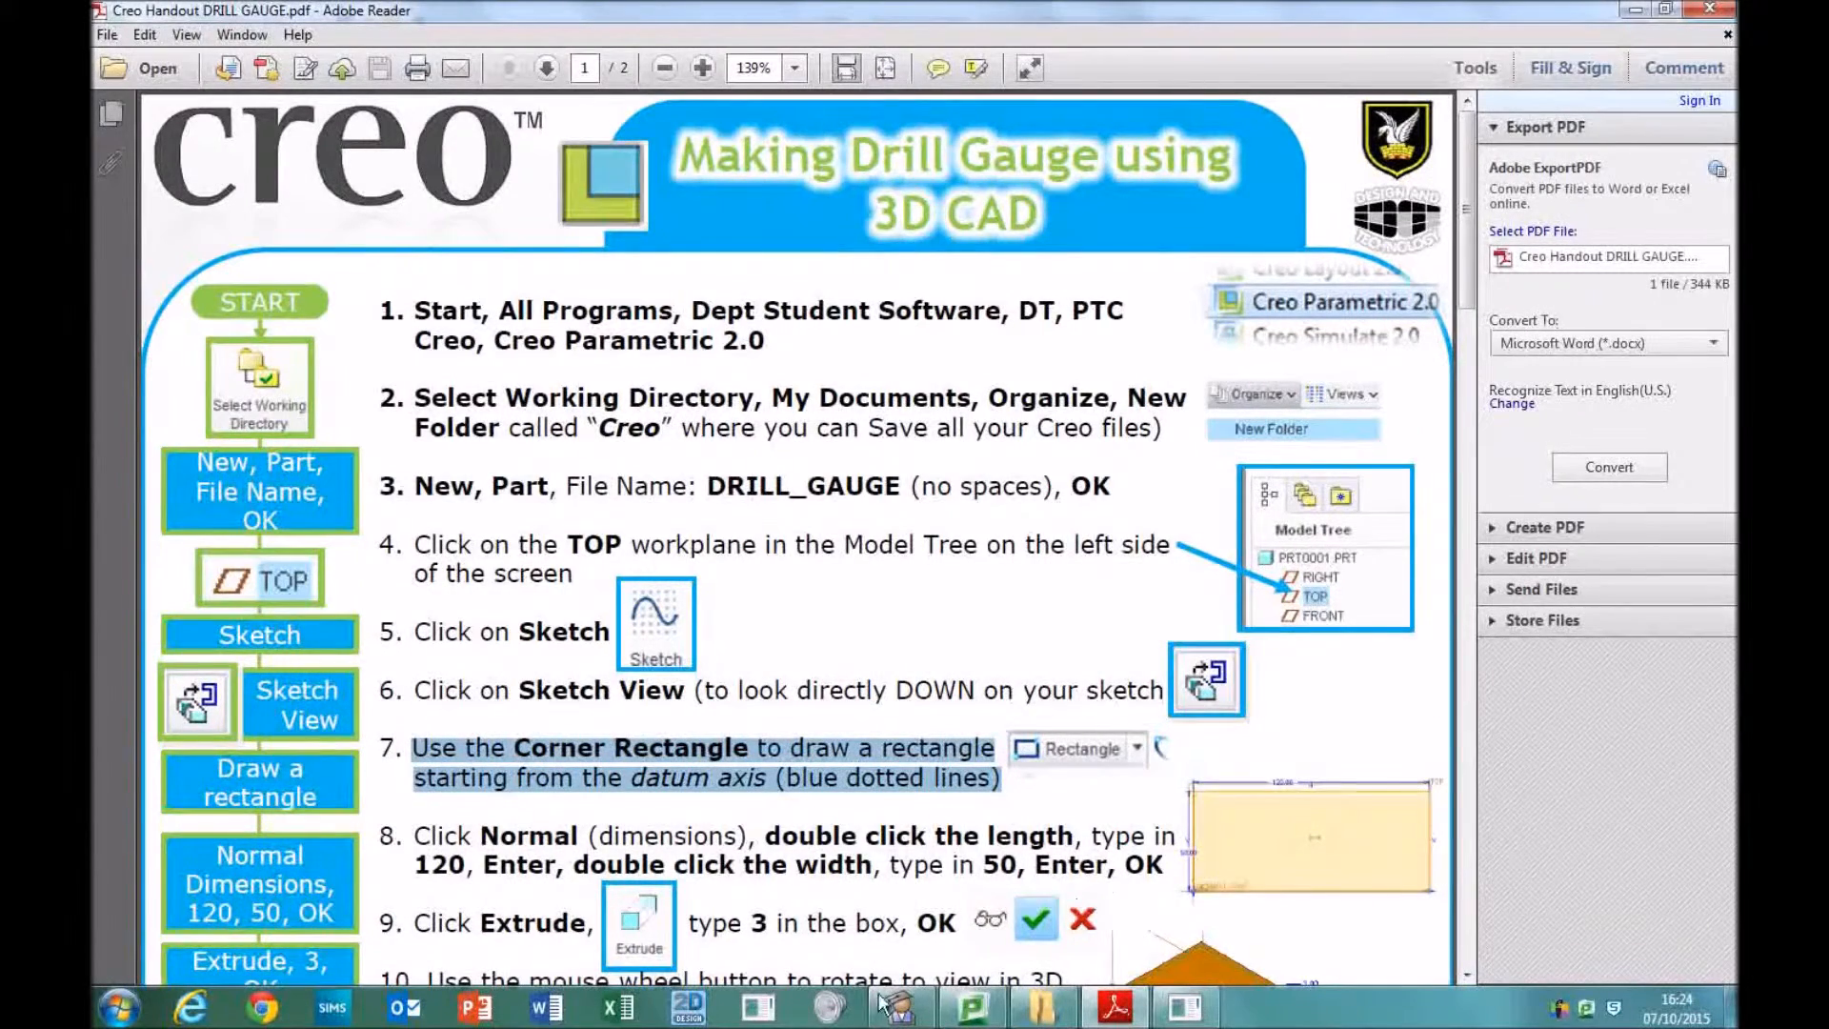
{"action": "left_click", "coordinate": [1181, 1008]}
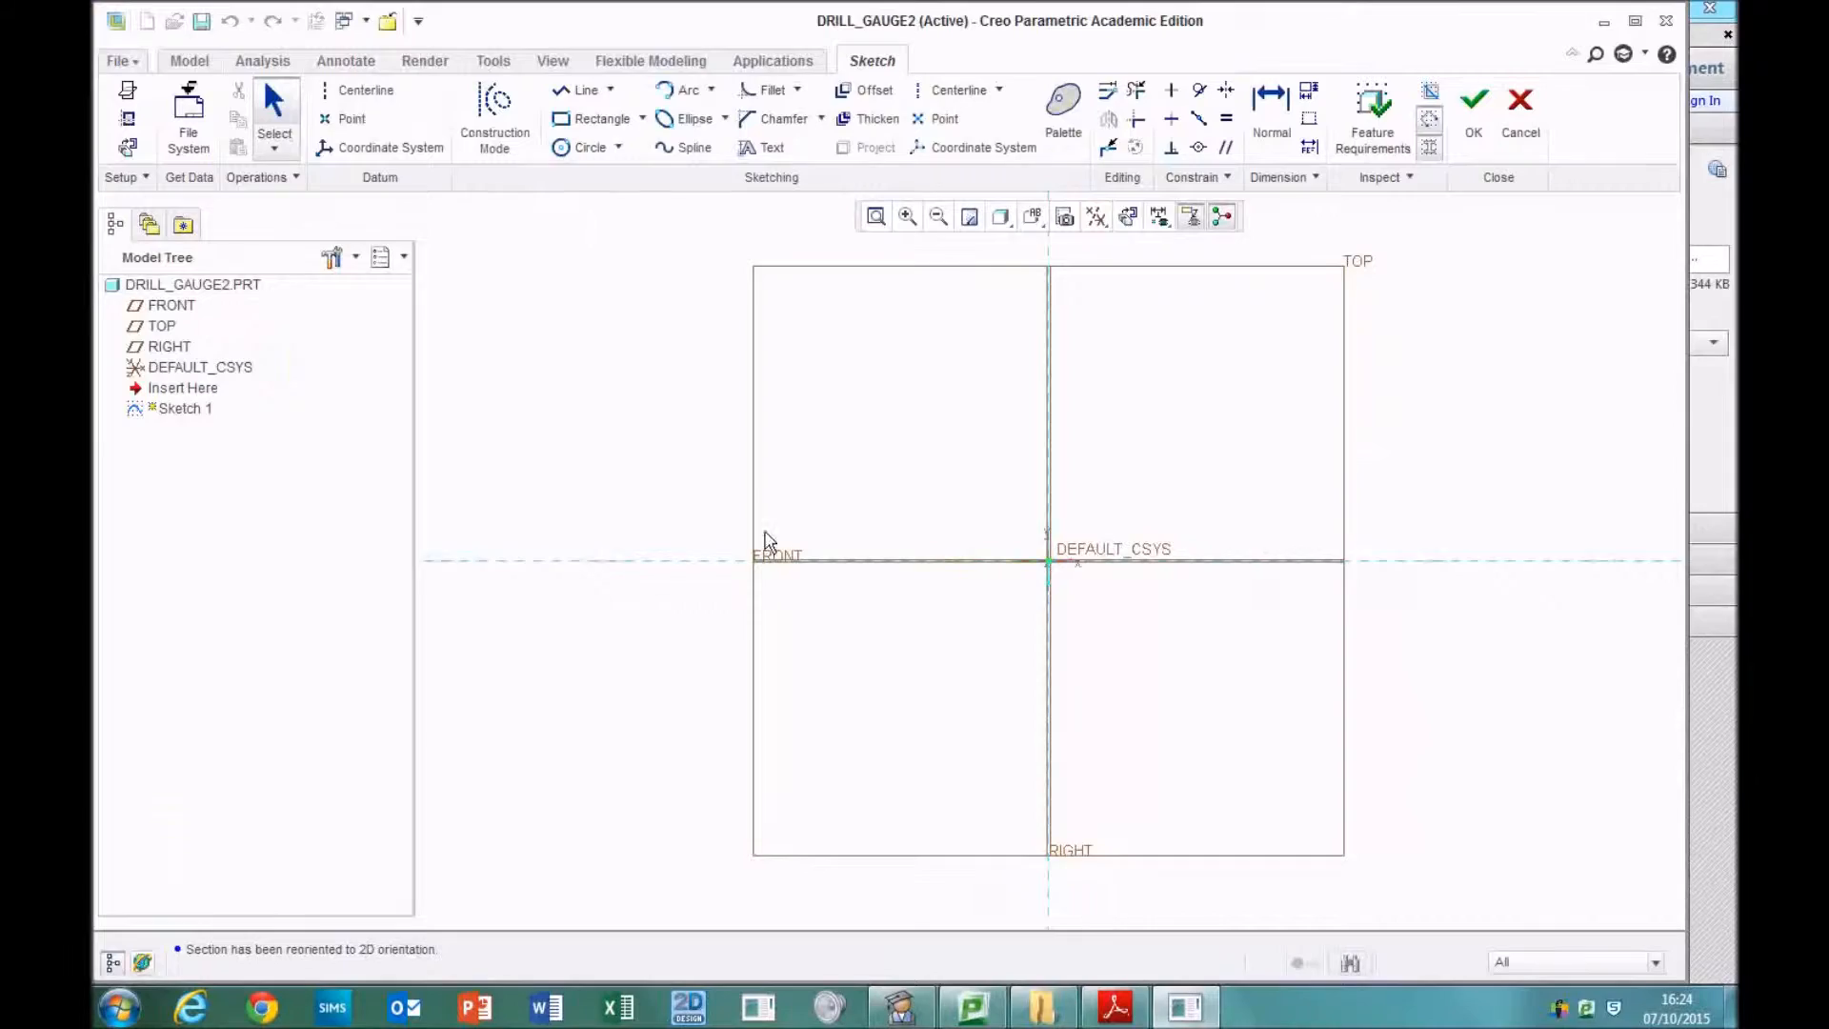
{"action": "left_click", "coordinate": [569, 122]}
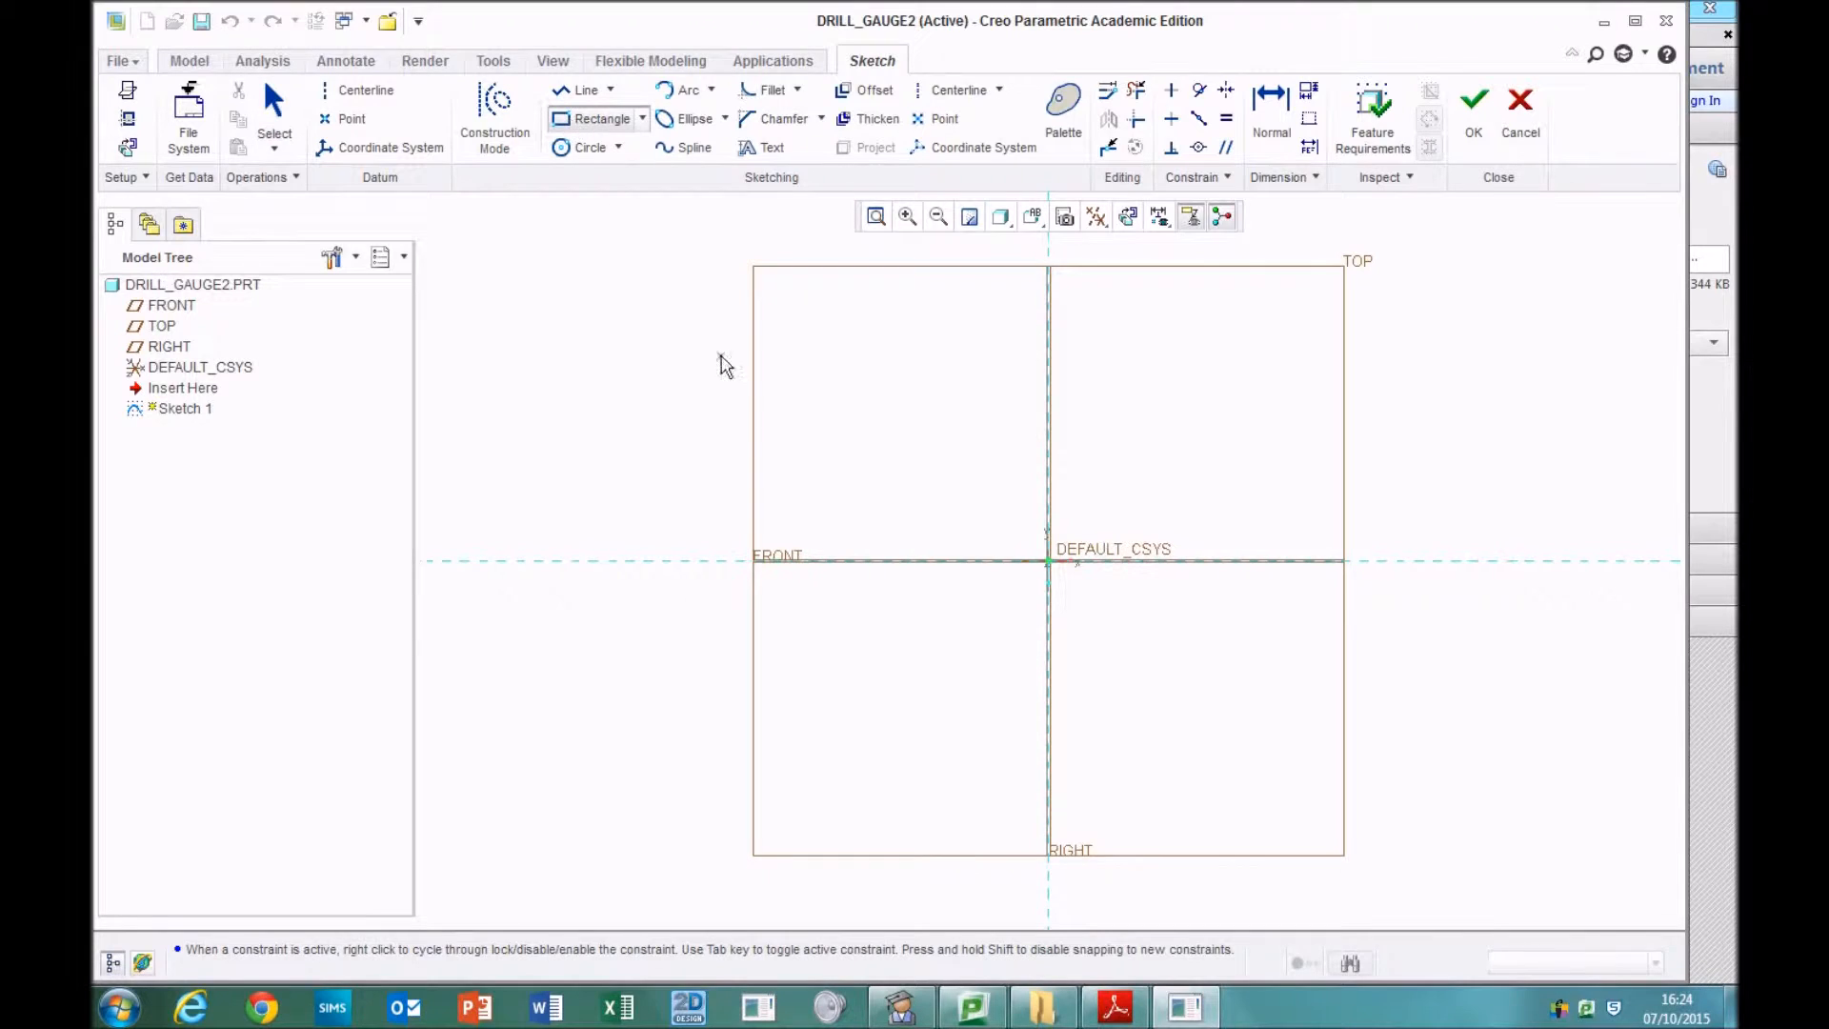
{"action": "left_click", "coordinate": [1047, 561]}
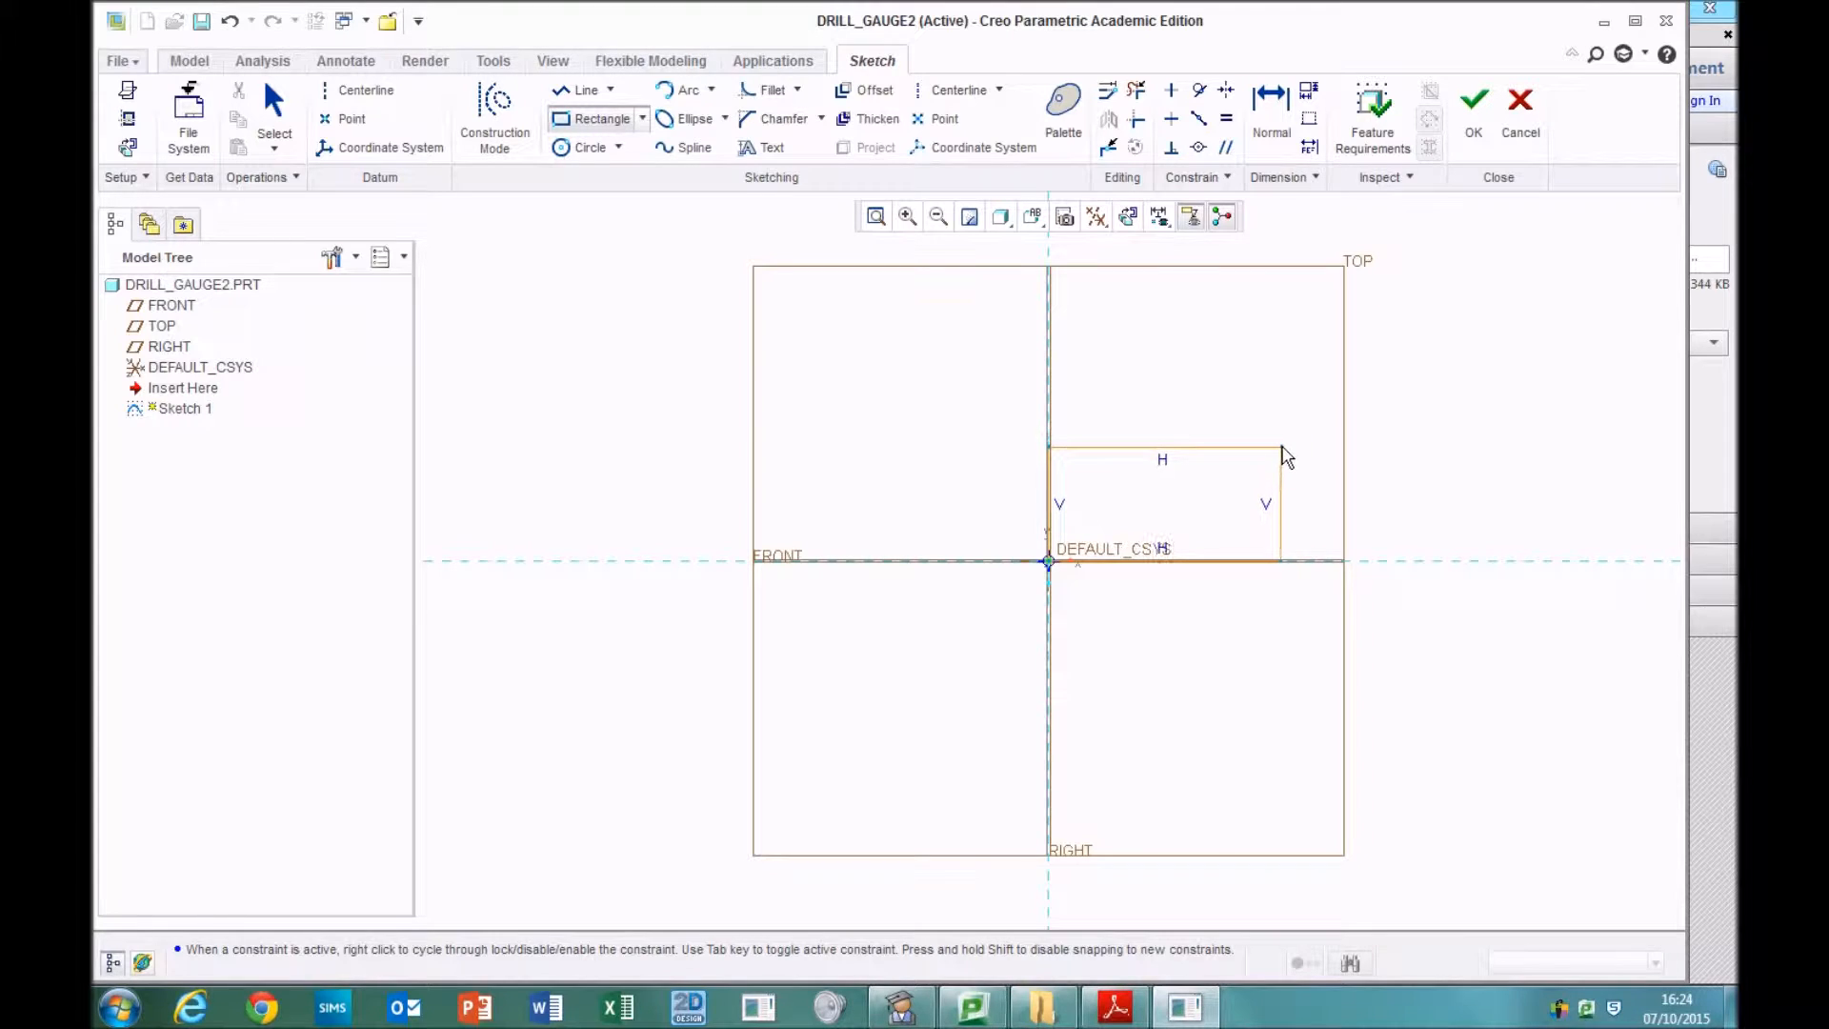
{"action": "left_click", "coordinate": [1280, 439]}
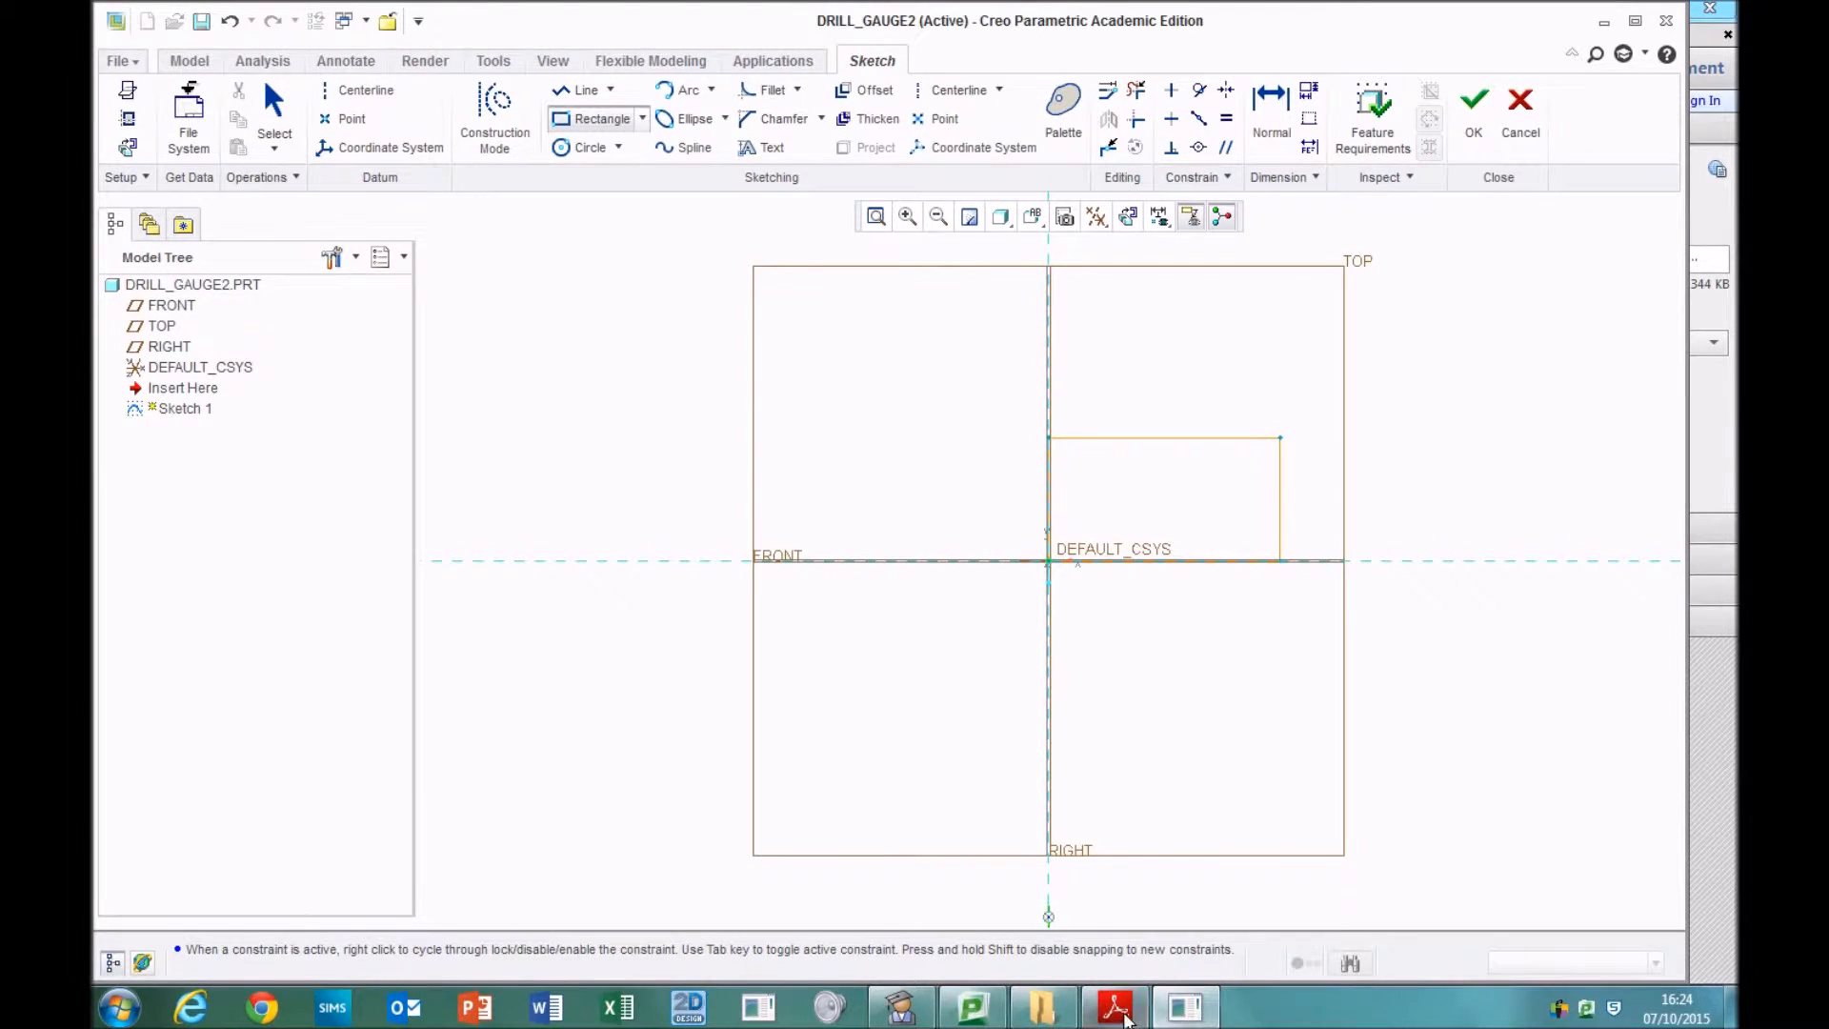
- Switch to the Adobe Reader handout and mark instruction 8 on dimensioning the rectangle's length and width
{"action": "left_click", "coordinate": [1118, 1008]}
{"action": "scroll", "coordinate": [790, 772], "scroll_direction": "down", "scroll_amount": 3}
{"action": "left_click_drag", "start_coordinate": [413, 672], "coordinate": [1134, 705]}
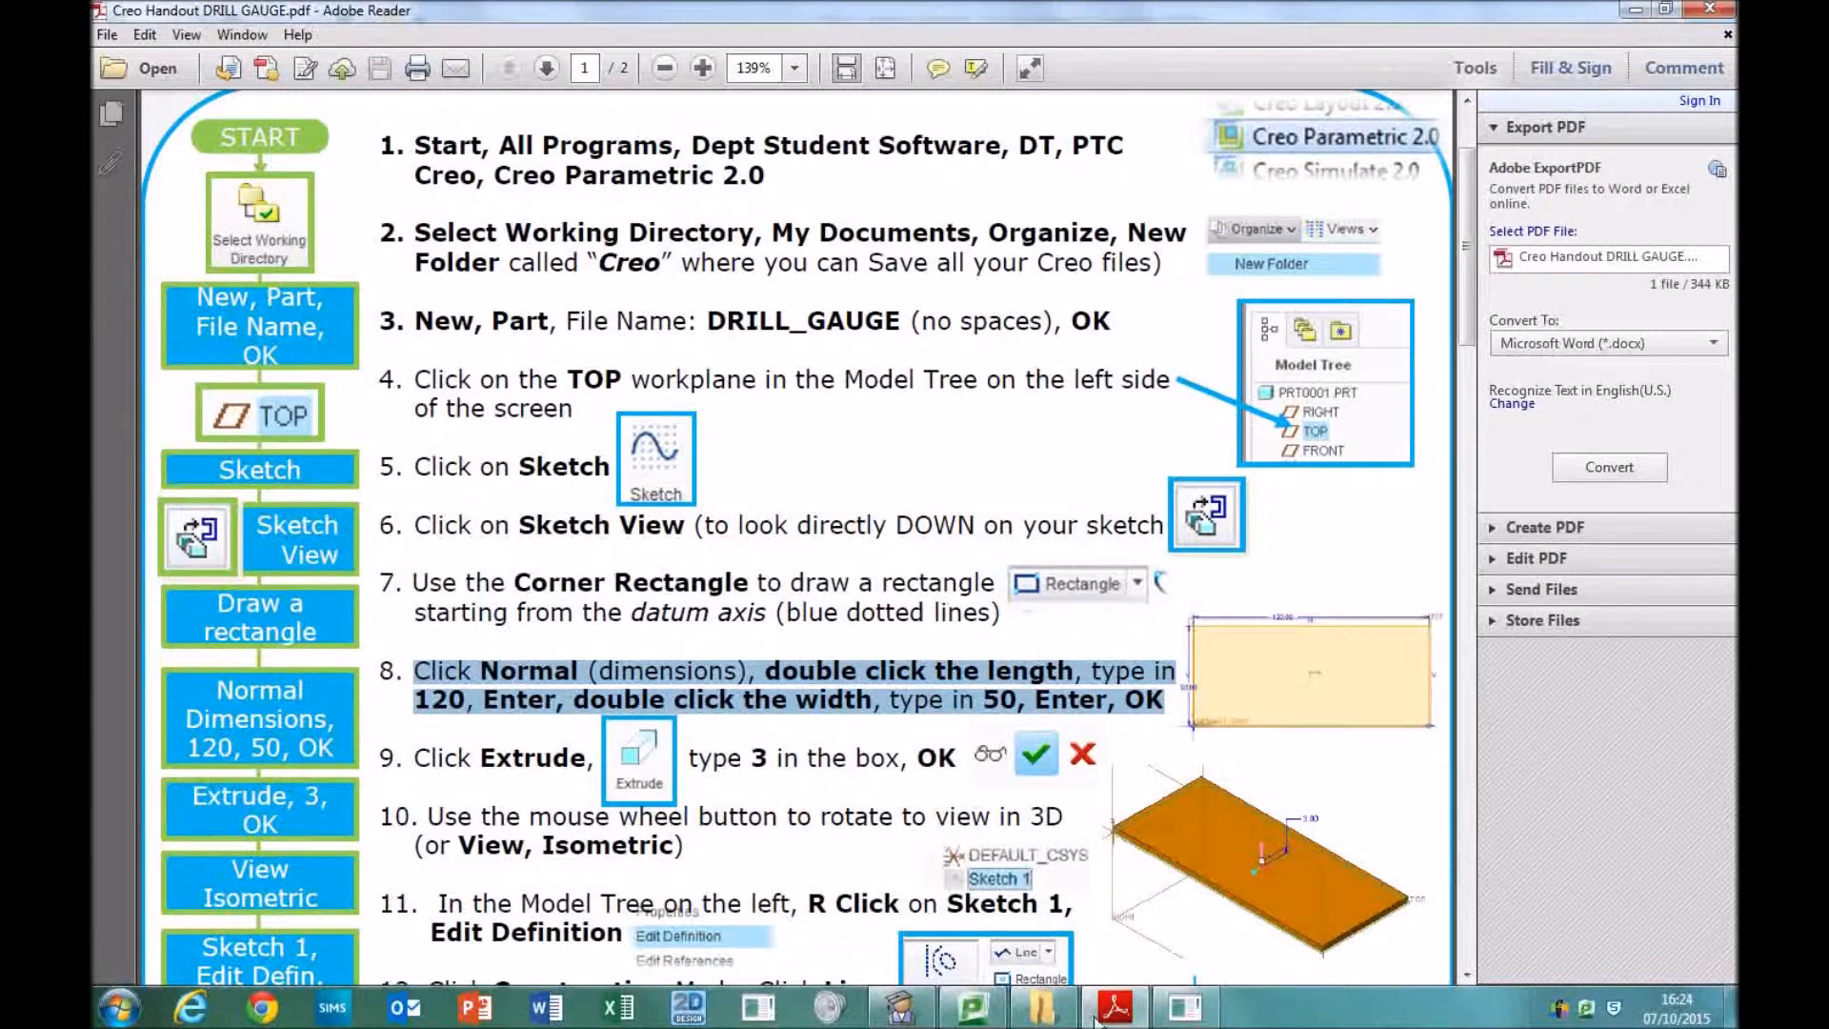
- Return to Creo Parametric and set the sketched rectangle's horizontal length to 120
{"action": "left_click", "coordinate": [1185, 1009]}
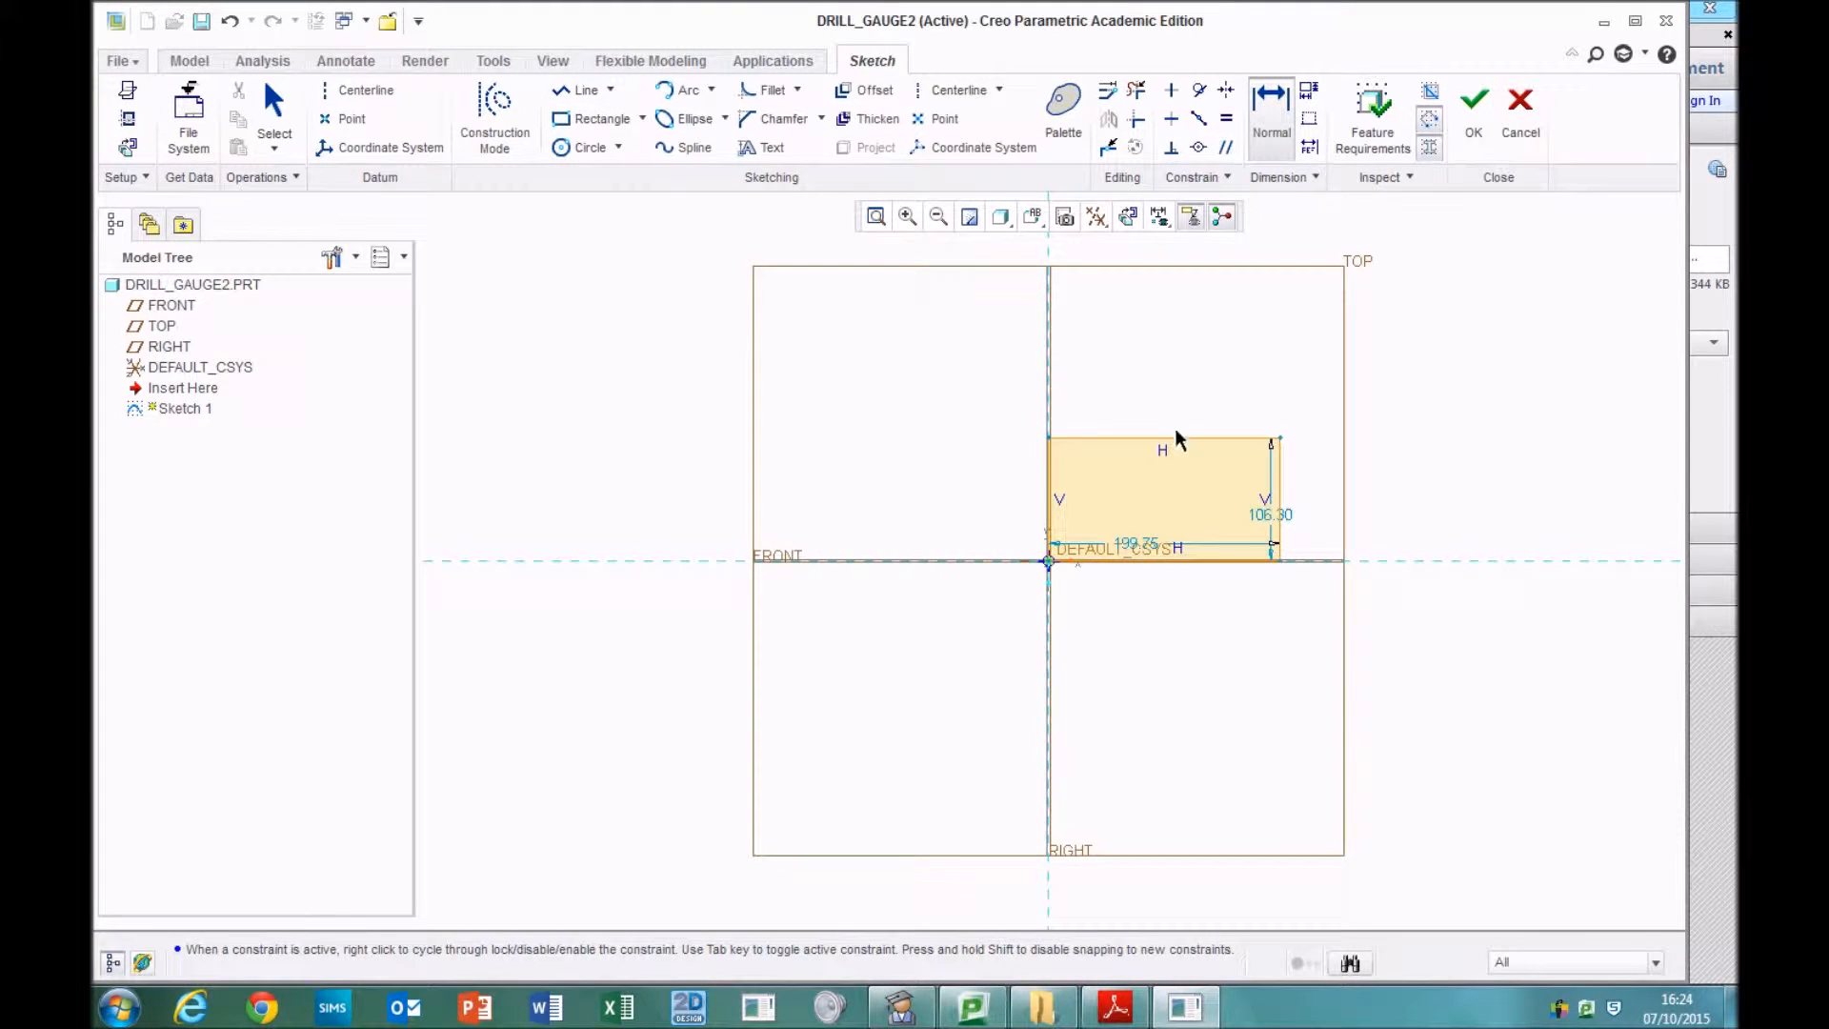
{"action": "scroll", "coordinate": [1133, 550], "scroll_direction": "up", "scroll_amount": 2}
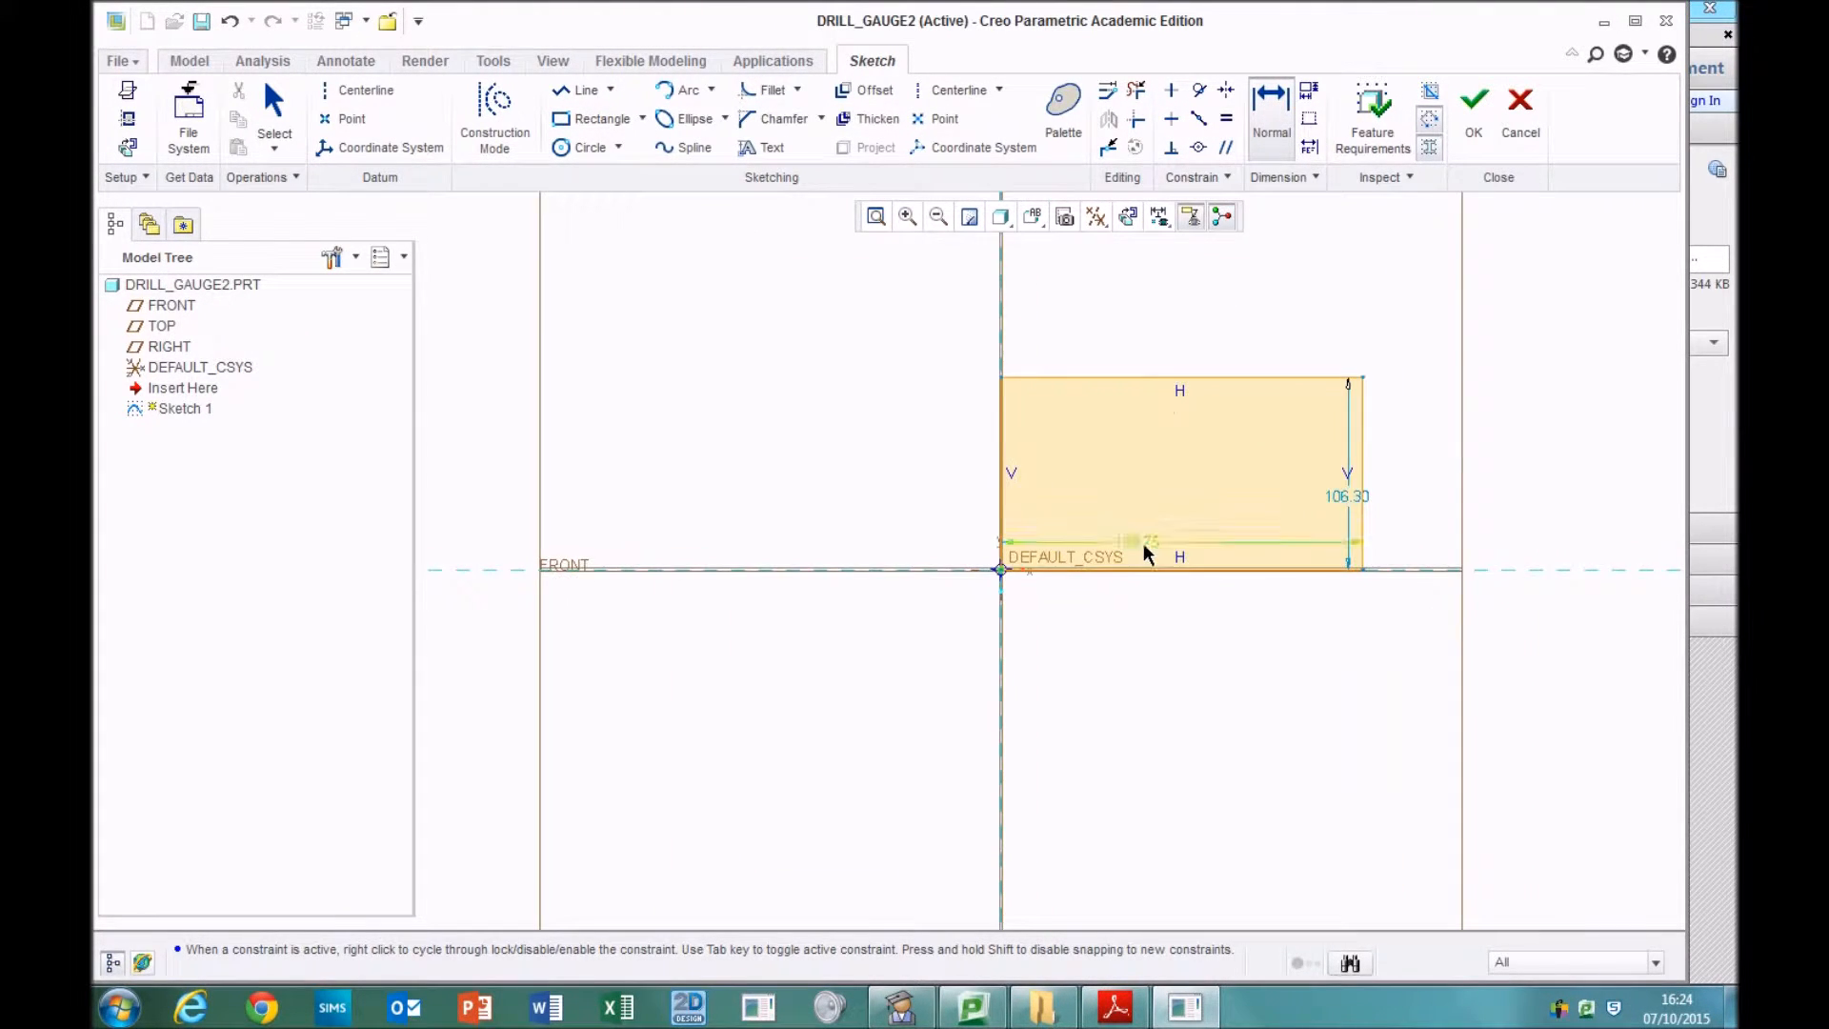
{"action": "scroll", "coordinate": [1141, 543], "scroll_direction": "up", "scroll_amount": 3}
{"action": "scroll", "coordinate": [1141, 541], "scroll_direction": "down", "scroll_amount": 2}
{"action": "scroll", "coordinate": [1138, 537], "scroll_direction": "down", "scroll_amount": 3}
{"action": "scroll", "coordinate": [1130, 529], "scroll_direction": "up", "scroll_amount": 5}
{"action": "scroll", "coordinate": [1140, 545], "scroll_direction": "down", "scroll_amount": 3}
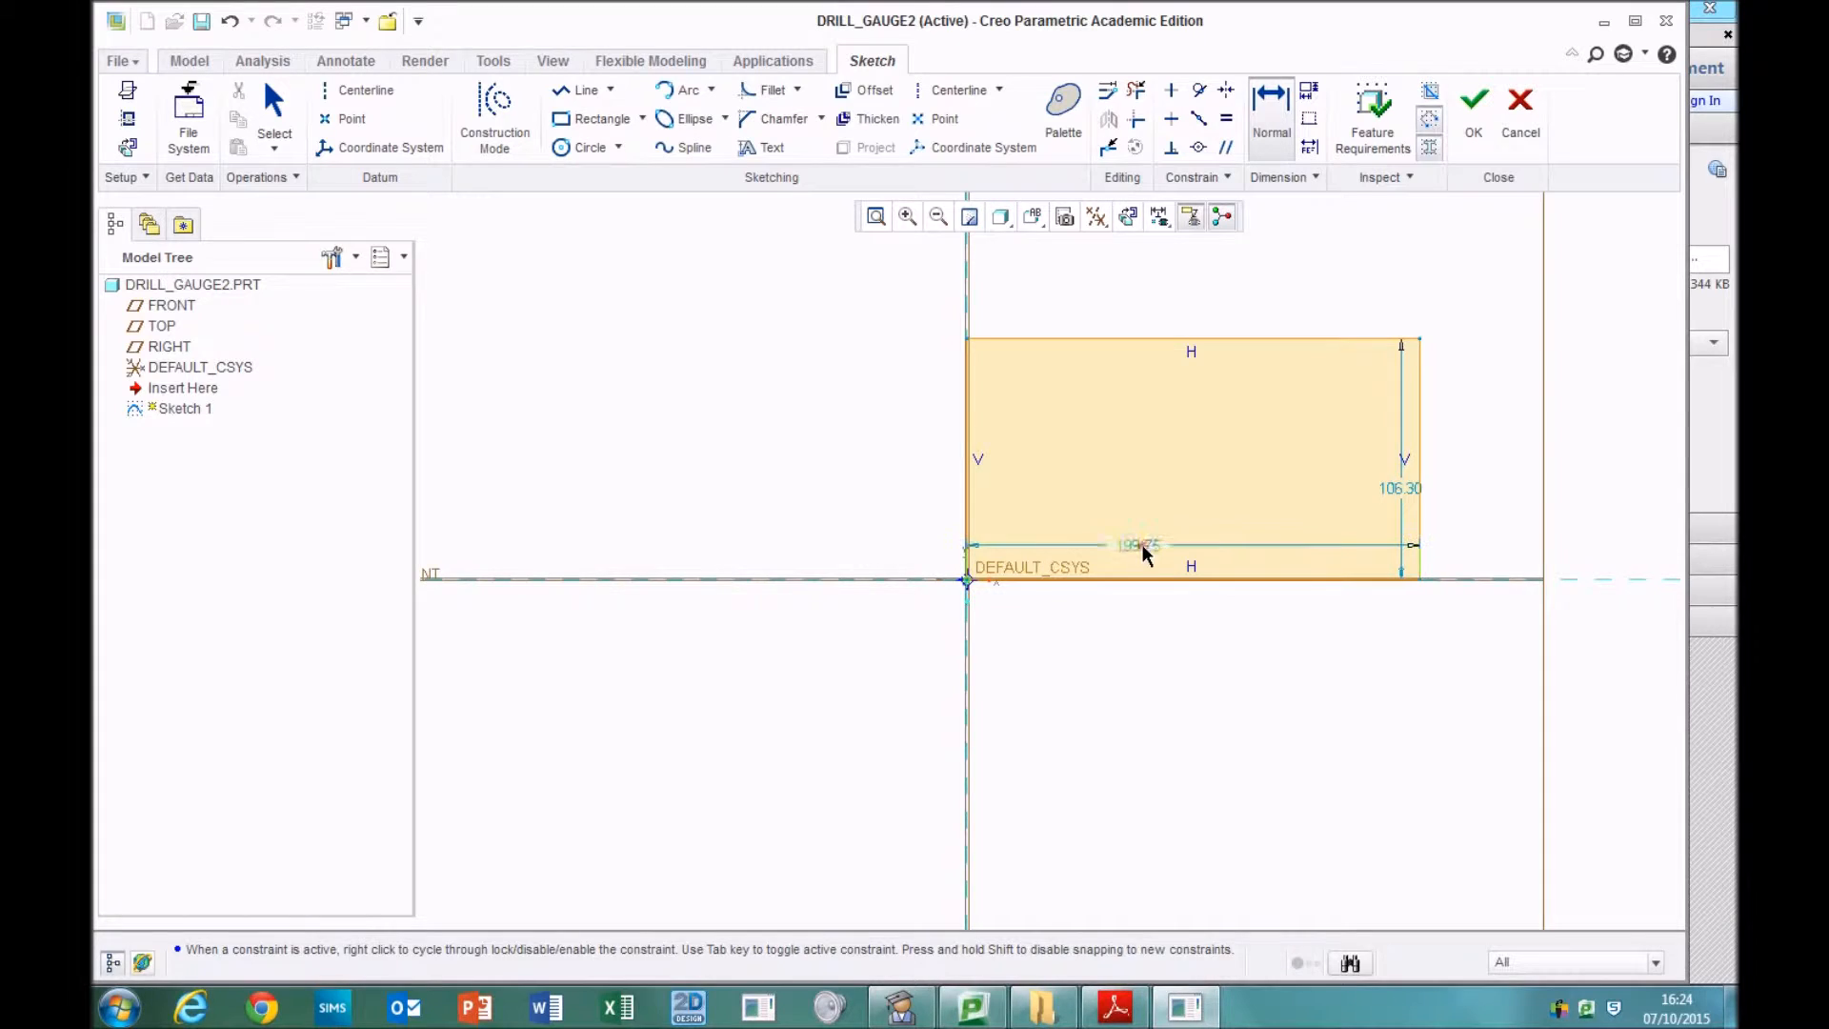
{"action": "double_click", "coordinate": [1142, 545]}
{"action": "type", "text": "1"}
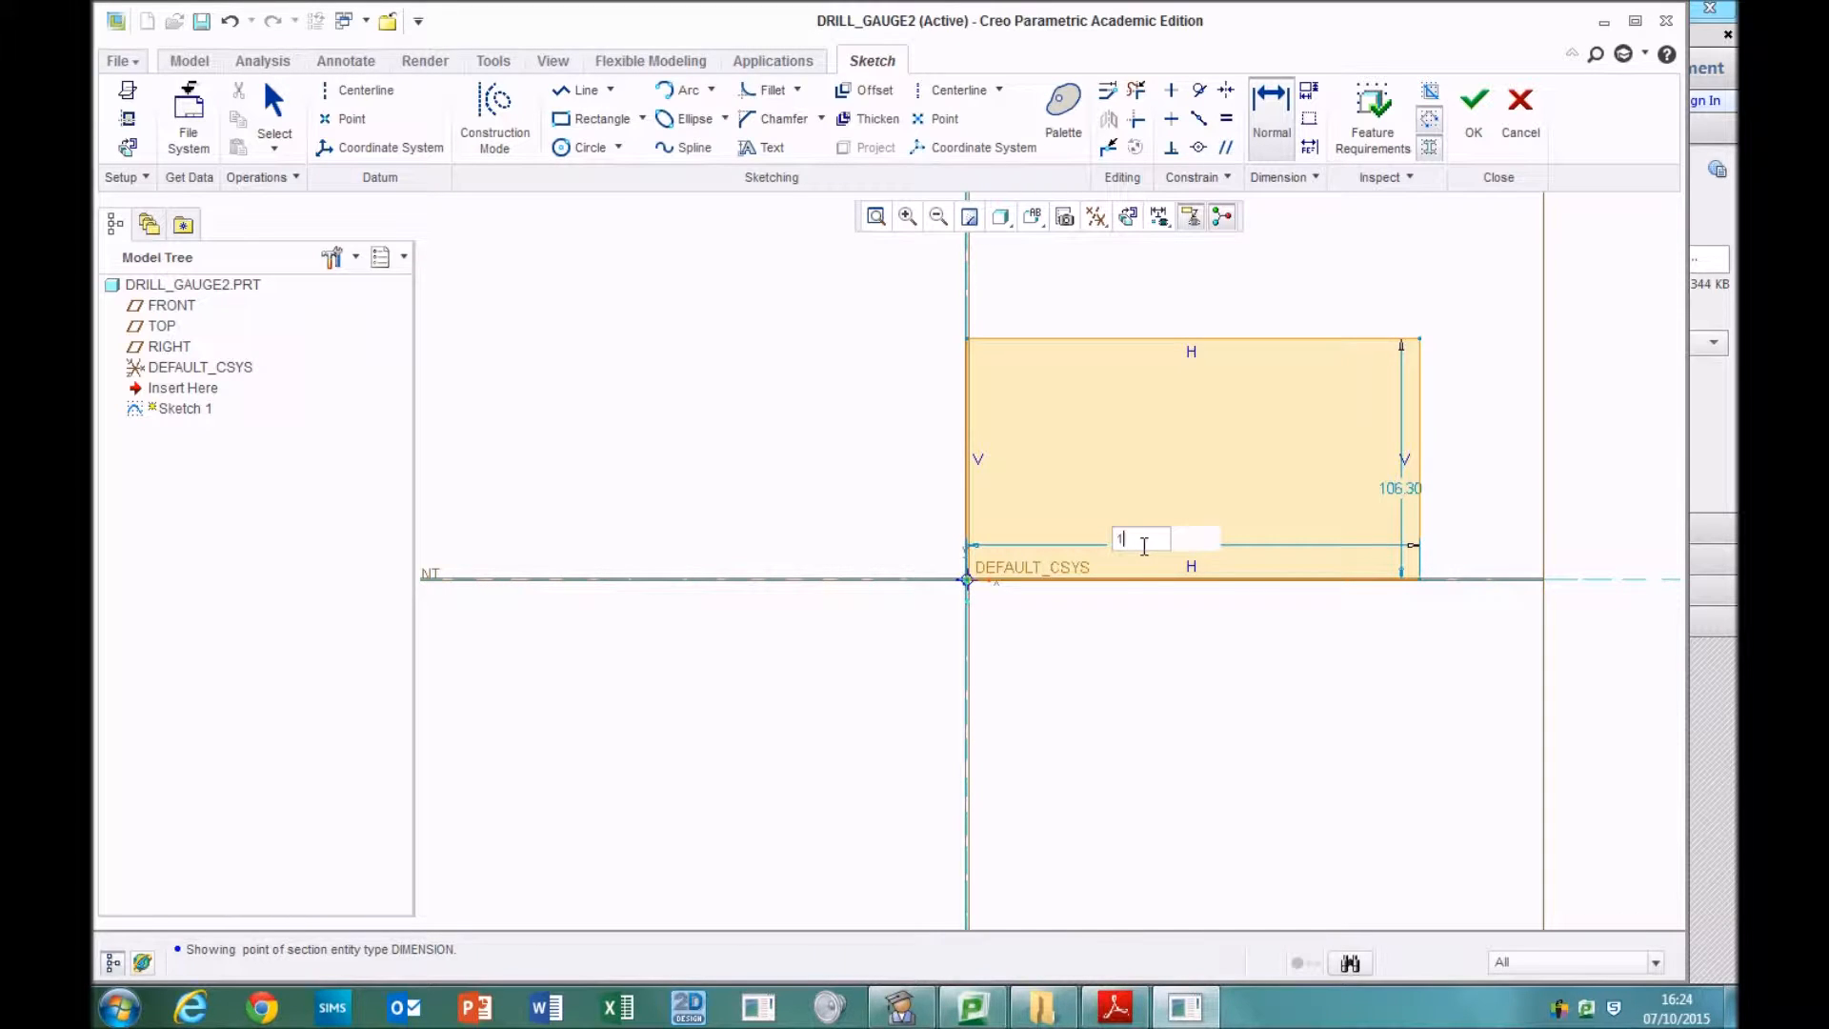
{"action": "type", "text": "20"}
{"action": "key", "text": "Return"}
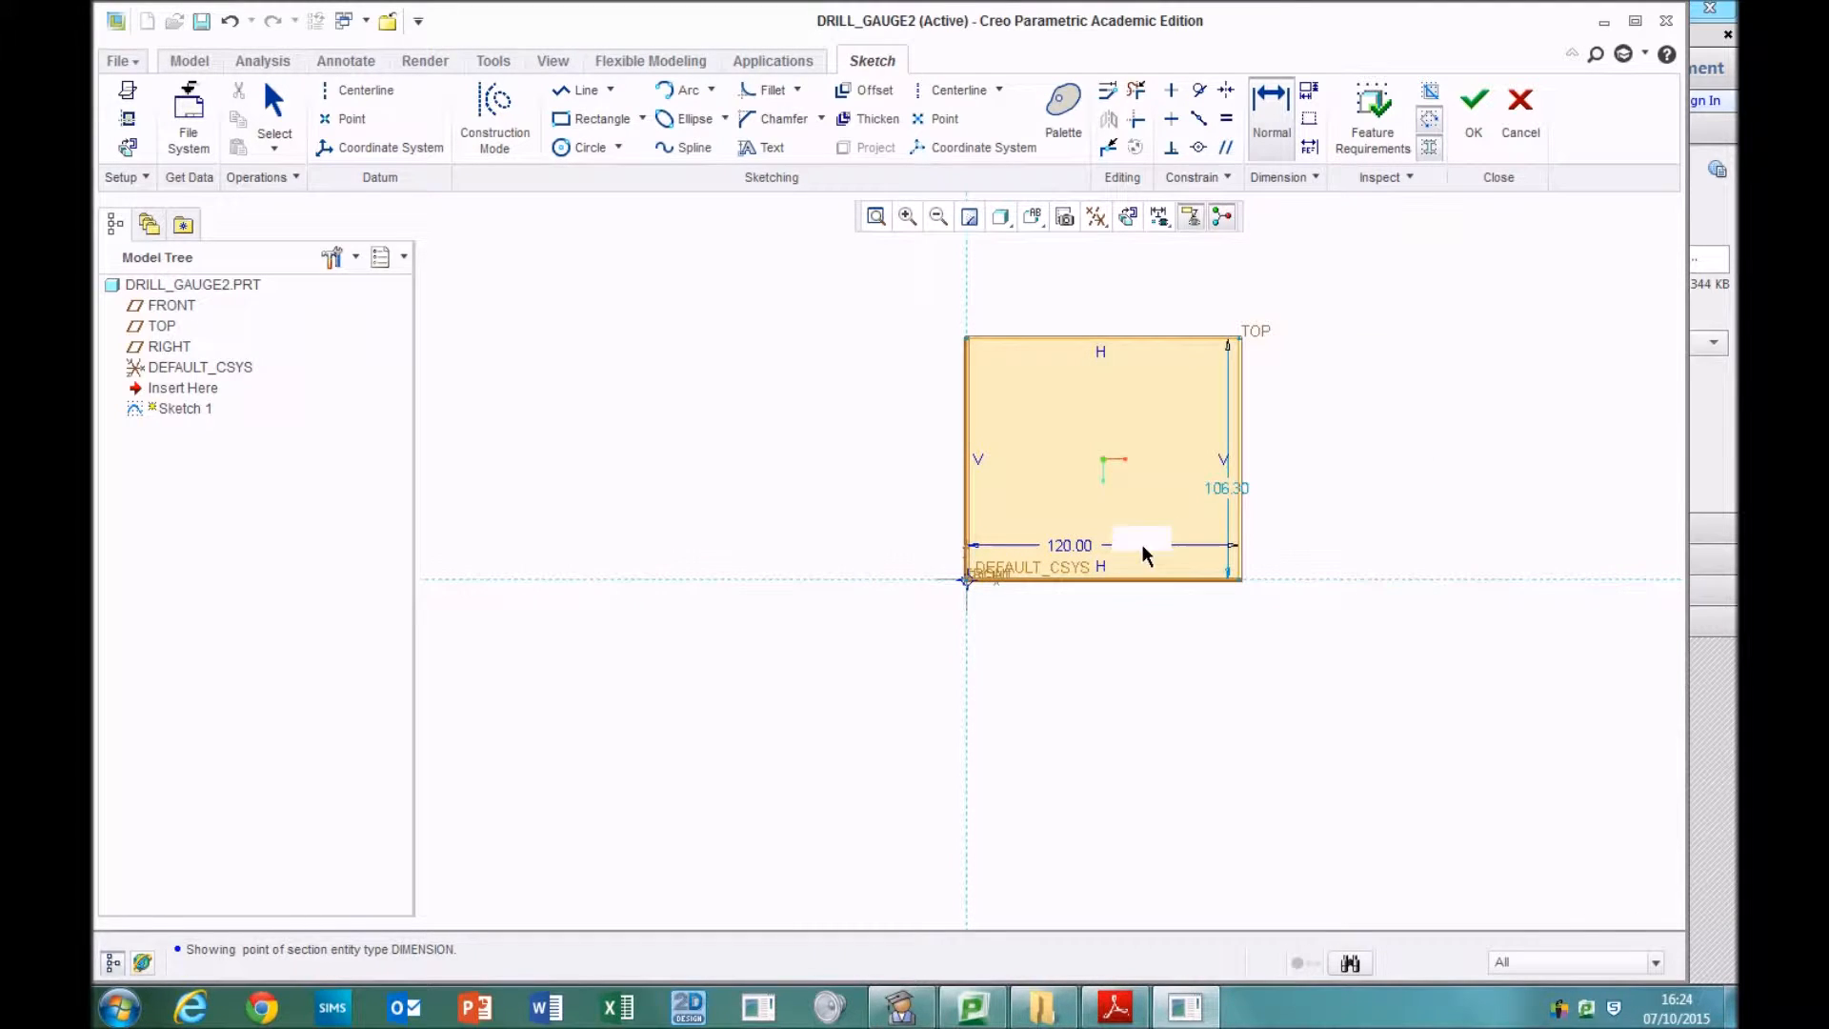
- Set the rectangle's vertical width to 50 and finish the sketch
{"action": "double_click", "coordinate": [1227, 488]}
{"action": "type", "text": "50"}
{"action": "key", "text": "Return"}
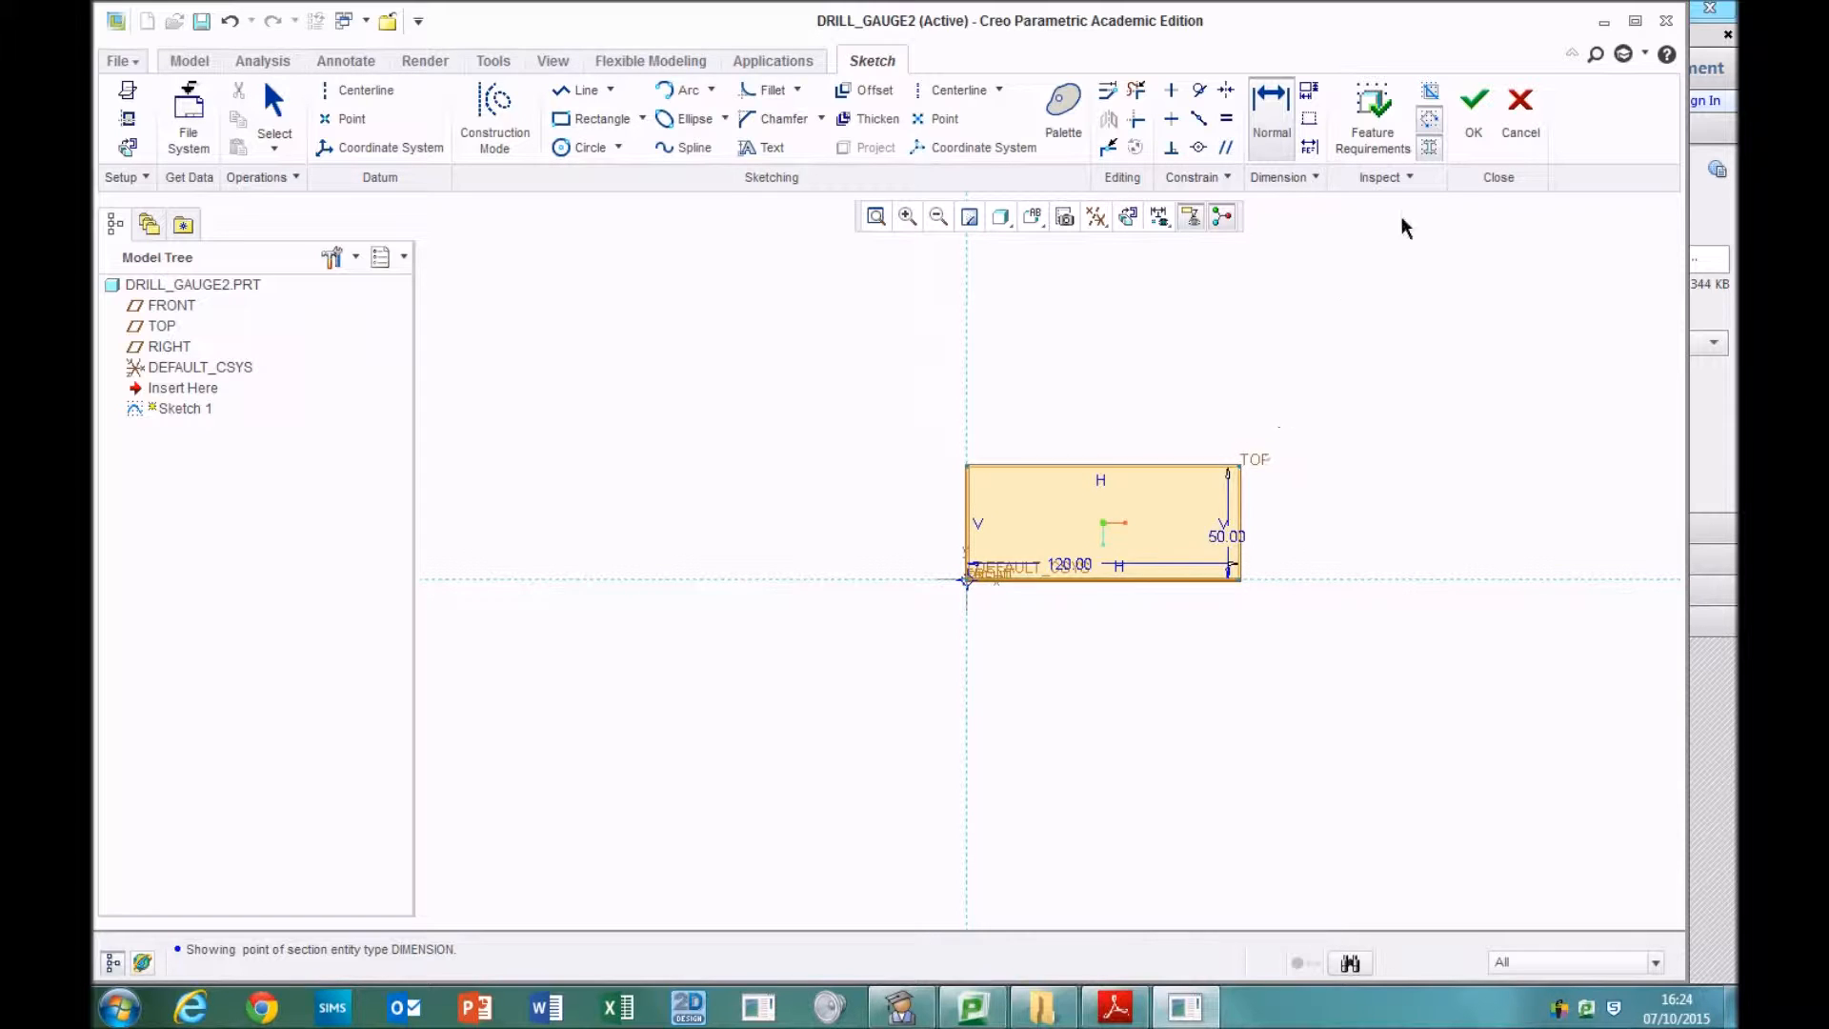
{"action": "left_click", "coordinate": [1475, 127]}
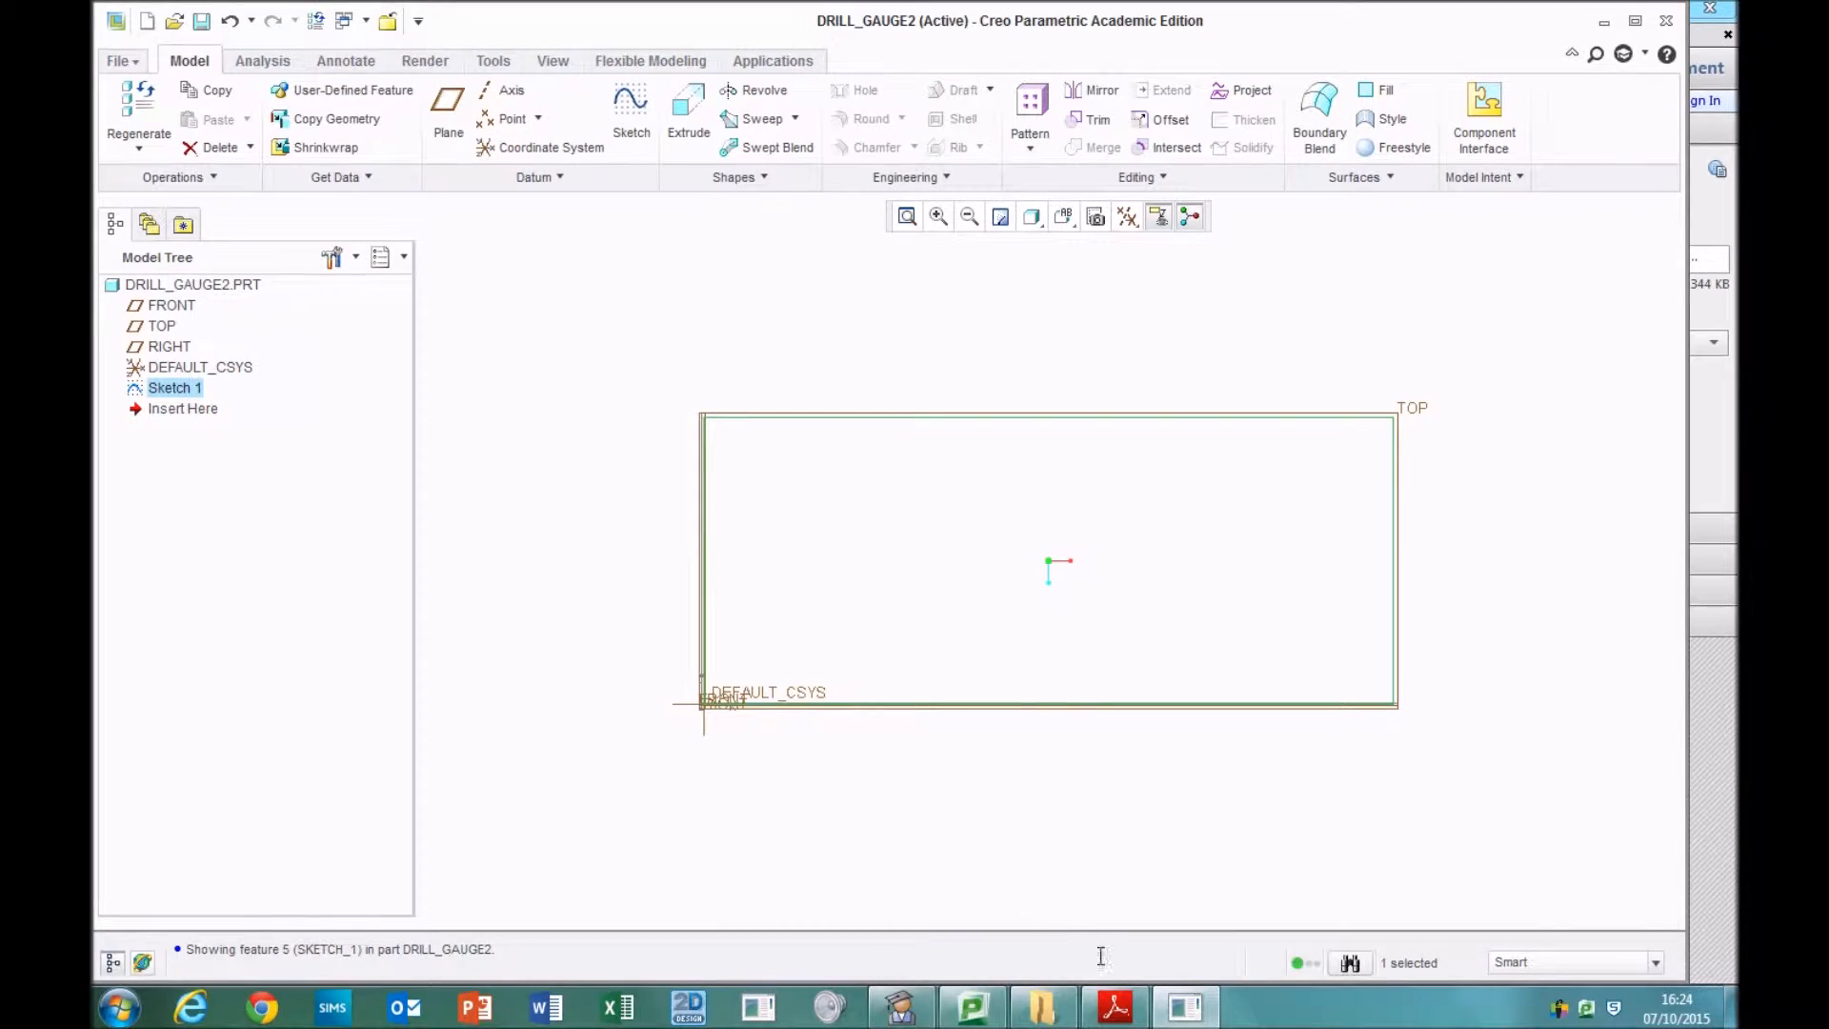
- Mark instruction 9 on Extrude in the Adobe Reader handout, and return to Creo Parametric
{"action": "left_click", "coordinate": [1173, 1010]}
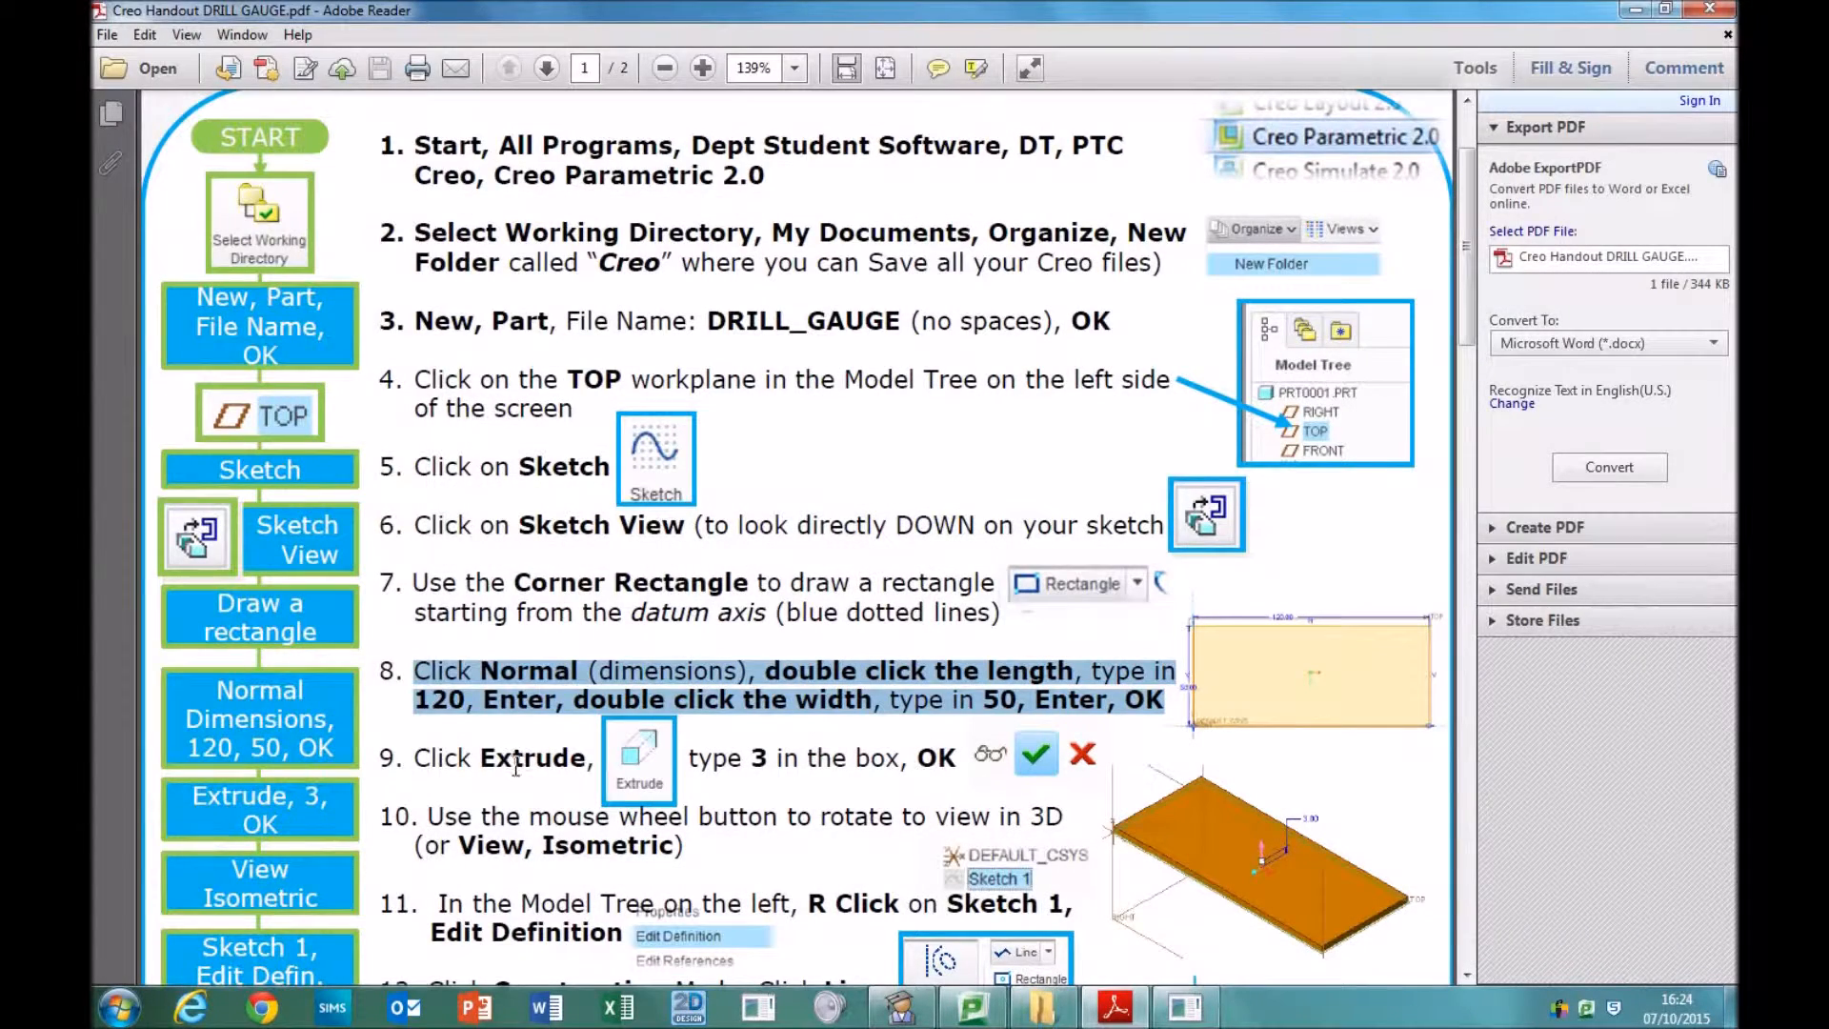
{"action": "left_click_drag", "start_coordinate": [416, 758], "coordinate": [926, 781]}
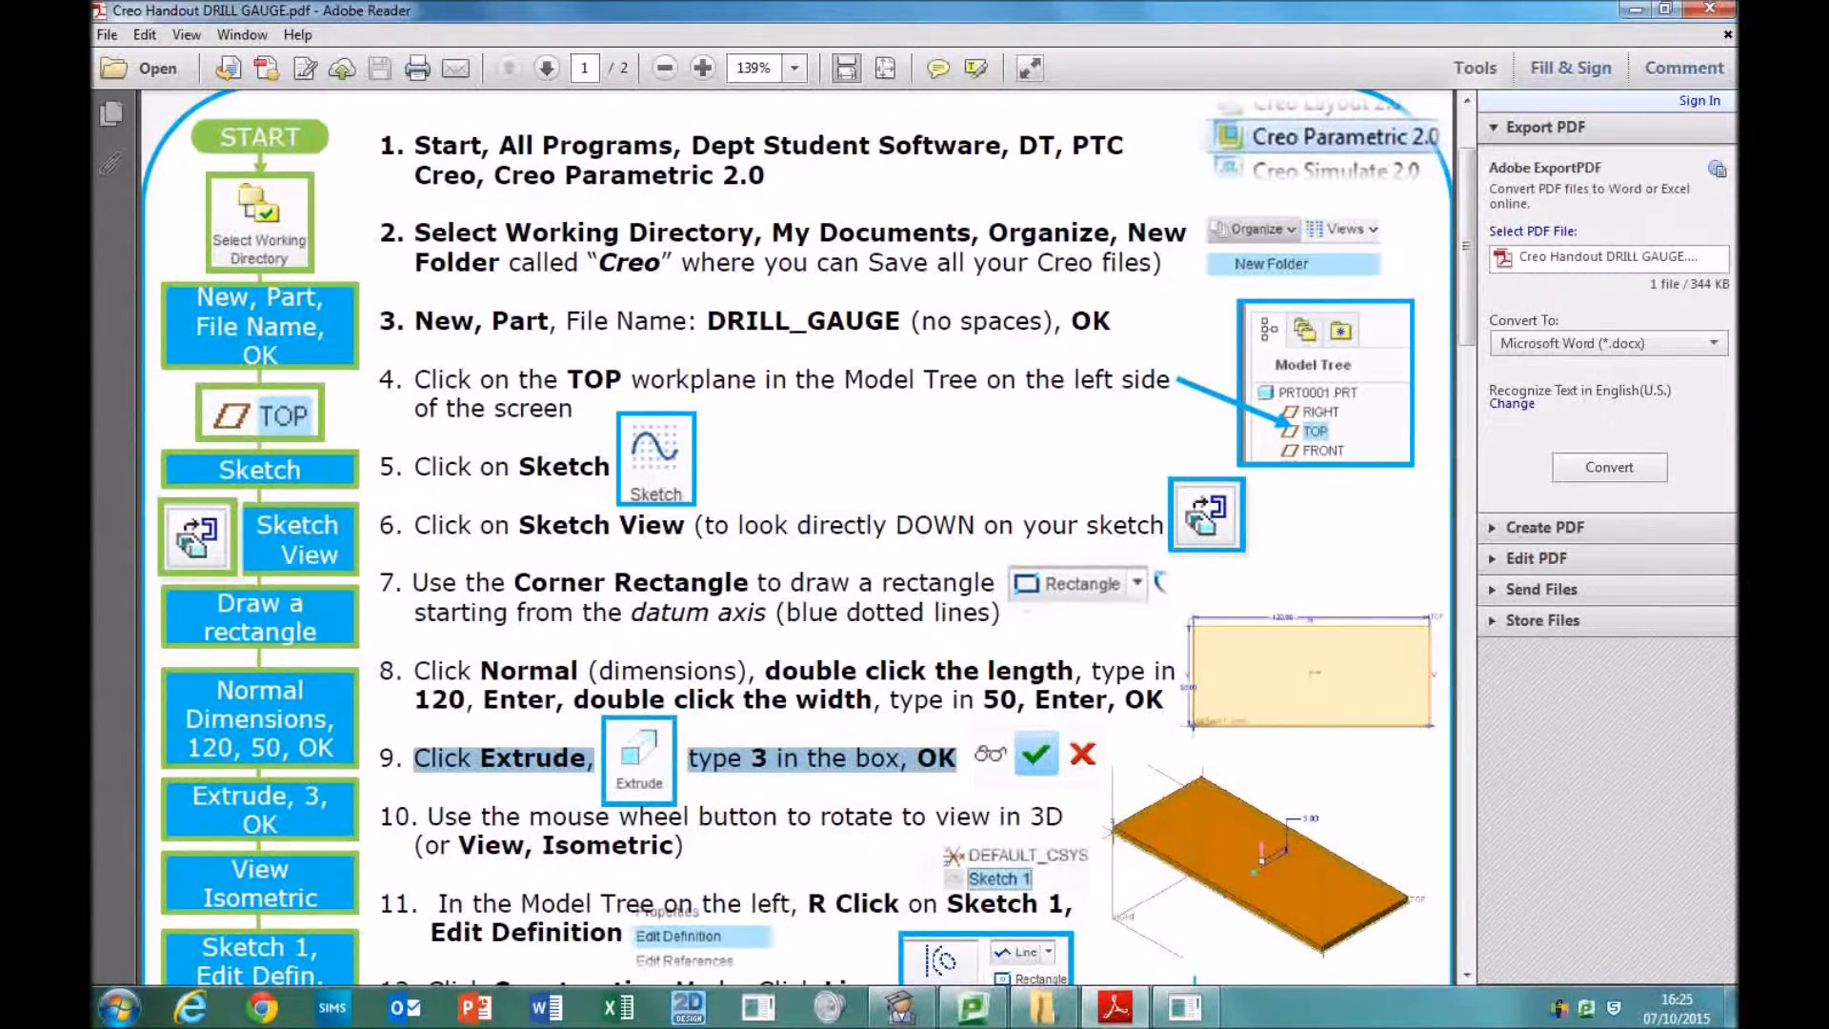
{"action": "left_click", "coordinate": [1186, 1015]}
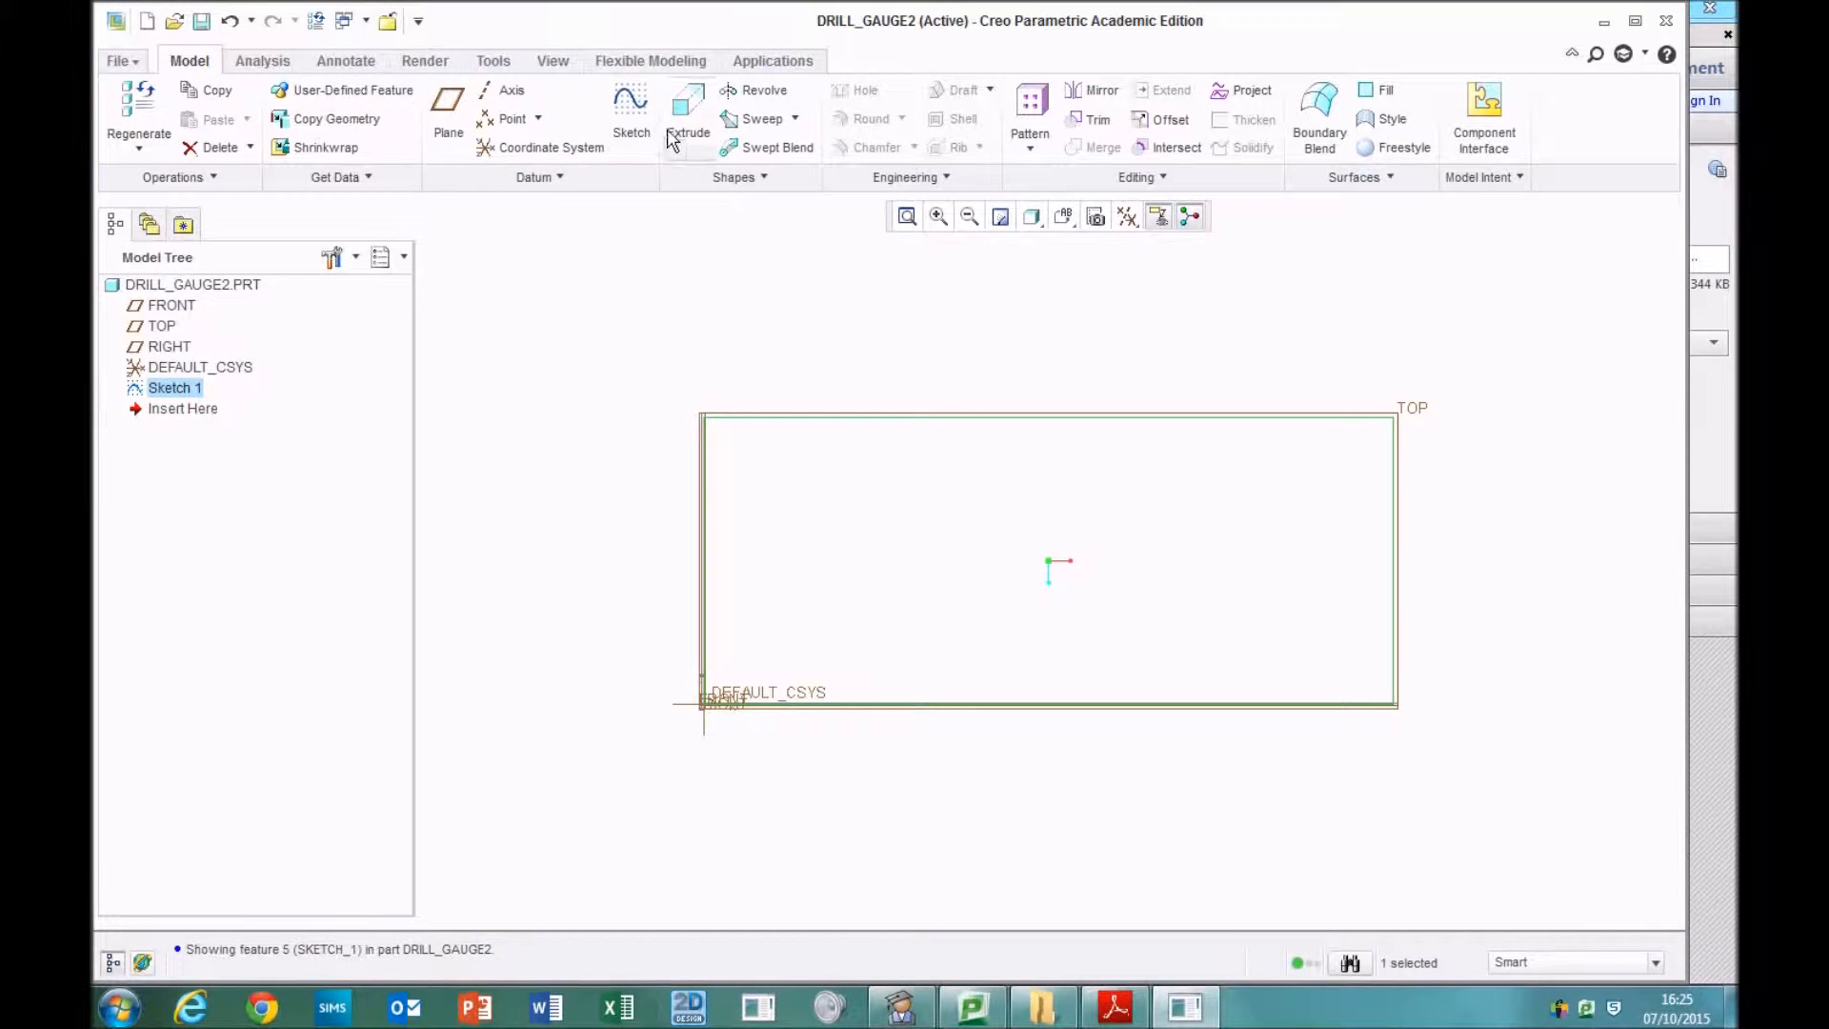
- Start an Extrude of the rectangle sketch and view its preview in the ISOMETRIC orientation, rotated slightly
{"action": "left_click", "coordinate": [677, 134]}
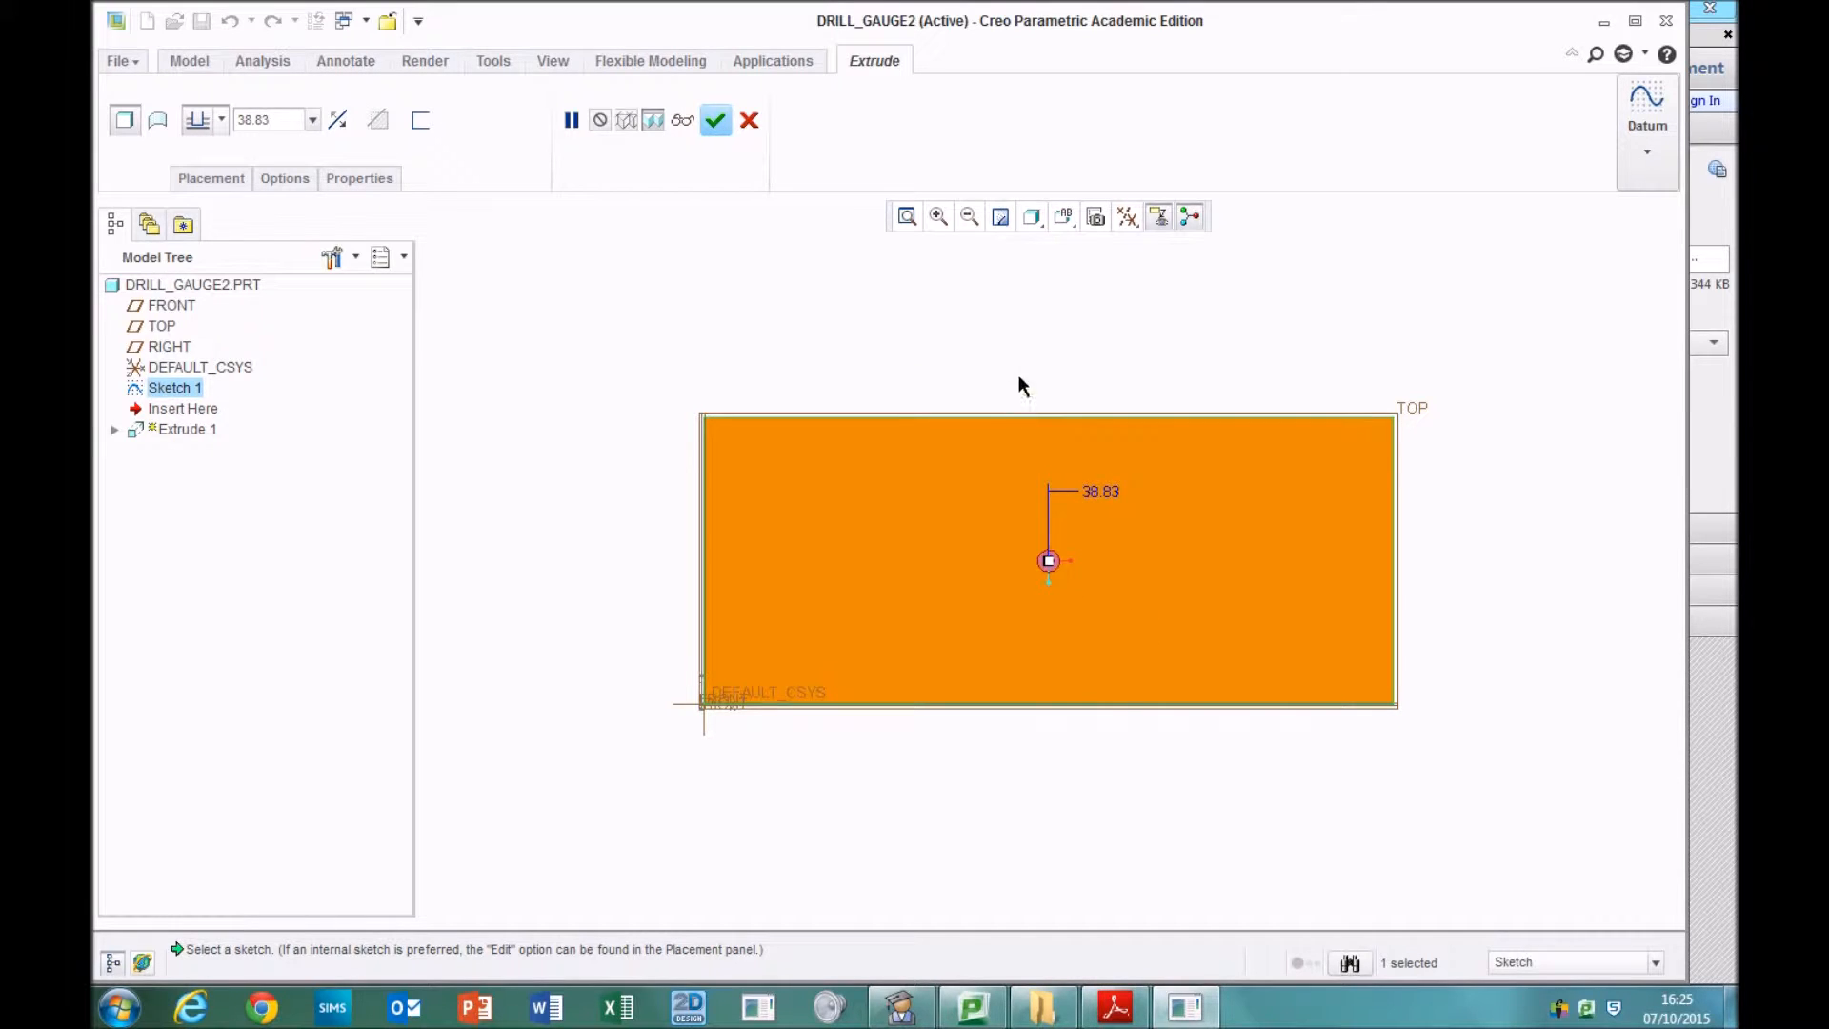
{"action": "left_click", "coordinate": [1065, 221]}
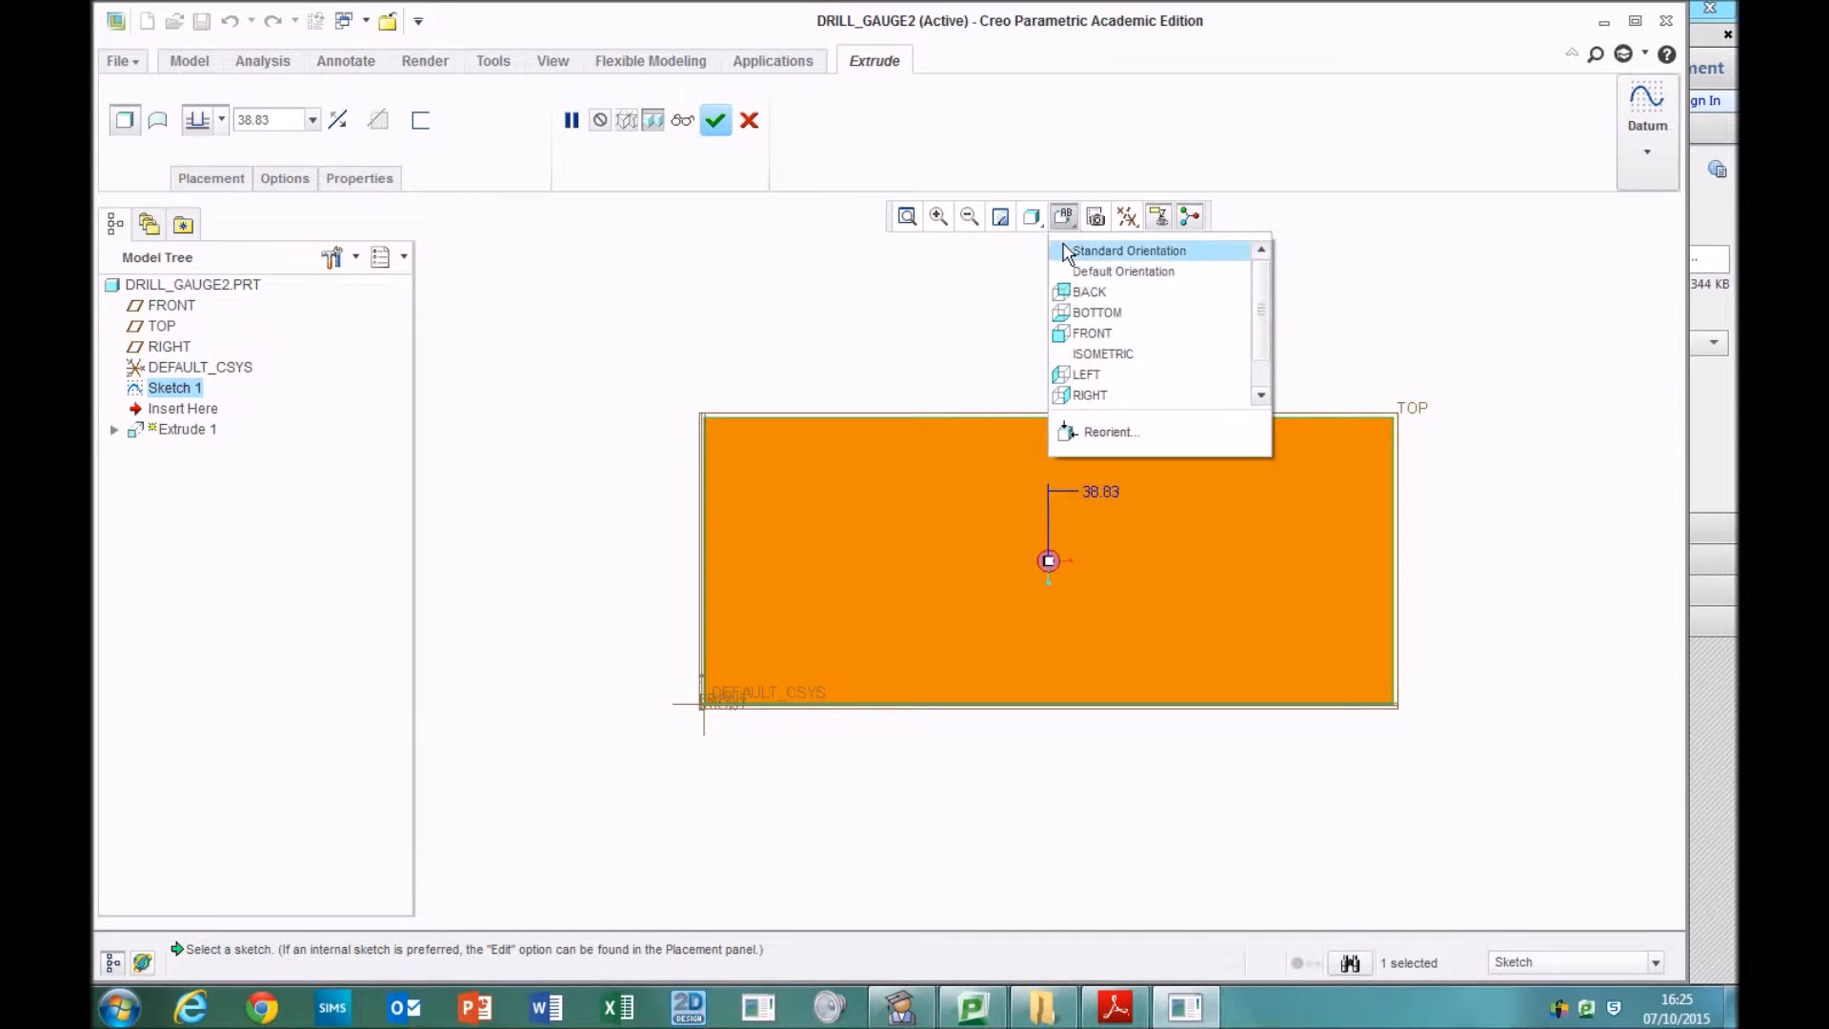
{"action": "left_click", "coordinate": [1105, 354]}
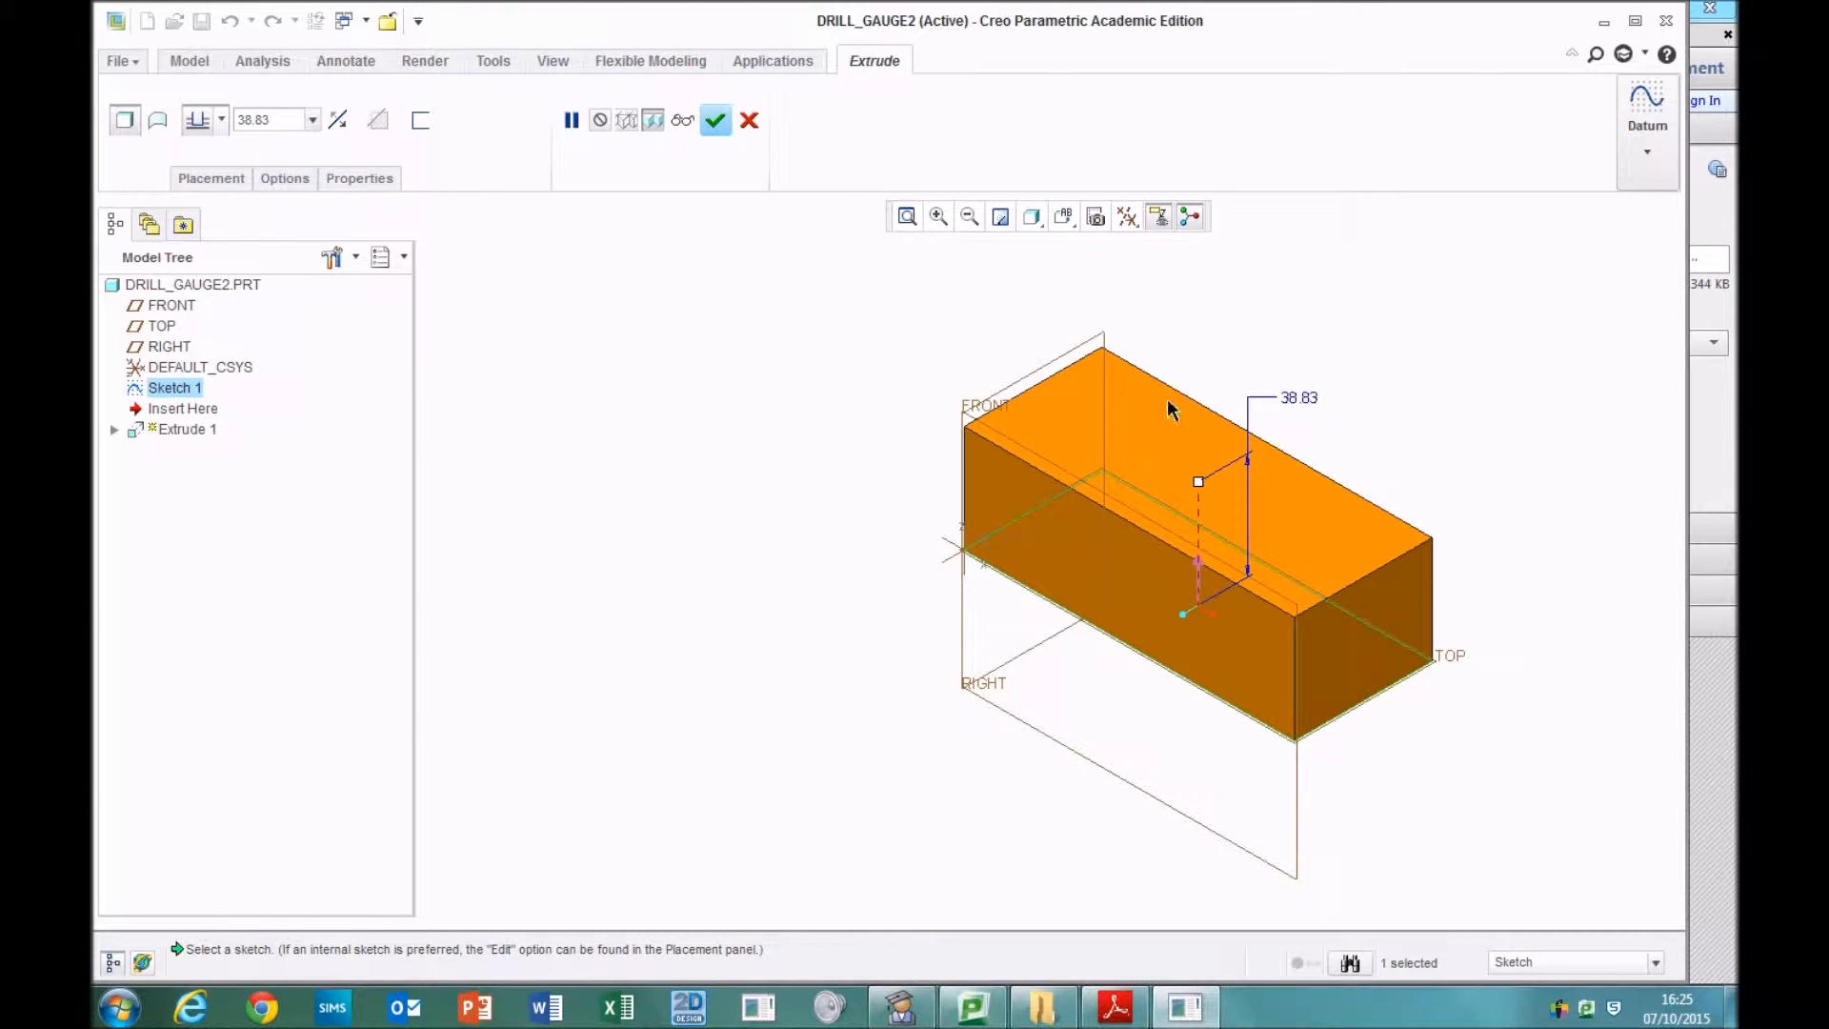
{"action": "scroll", "coordinate": [871, 557], "scroll_direction": "down", "scroll_amount": 3}
{"action": "scroll", "coordinate": [871, 556], "scroll_direction": "up", "scroll_amount": 4}
{"action": "scroll", "coordinate": [871, 556], "scroll_direction": "down", "scroll_amount": 4}
{"action": "scroll", "coordinate": [871, 556], "scroll_direction": "up", "scroll_amount": 3}
{"action": "scroll", "coordinate": [871, 557], "scroll_direction": "down", "scroll_amount": 2}
{"action": "scroll", "coordinate": [871, 557], "scroll_direction": "up", "scroll_amount": 4}
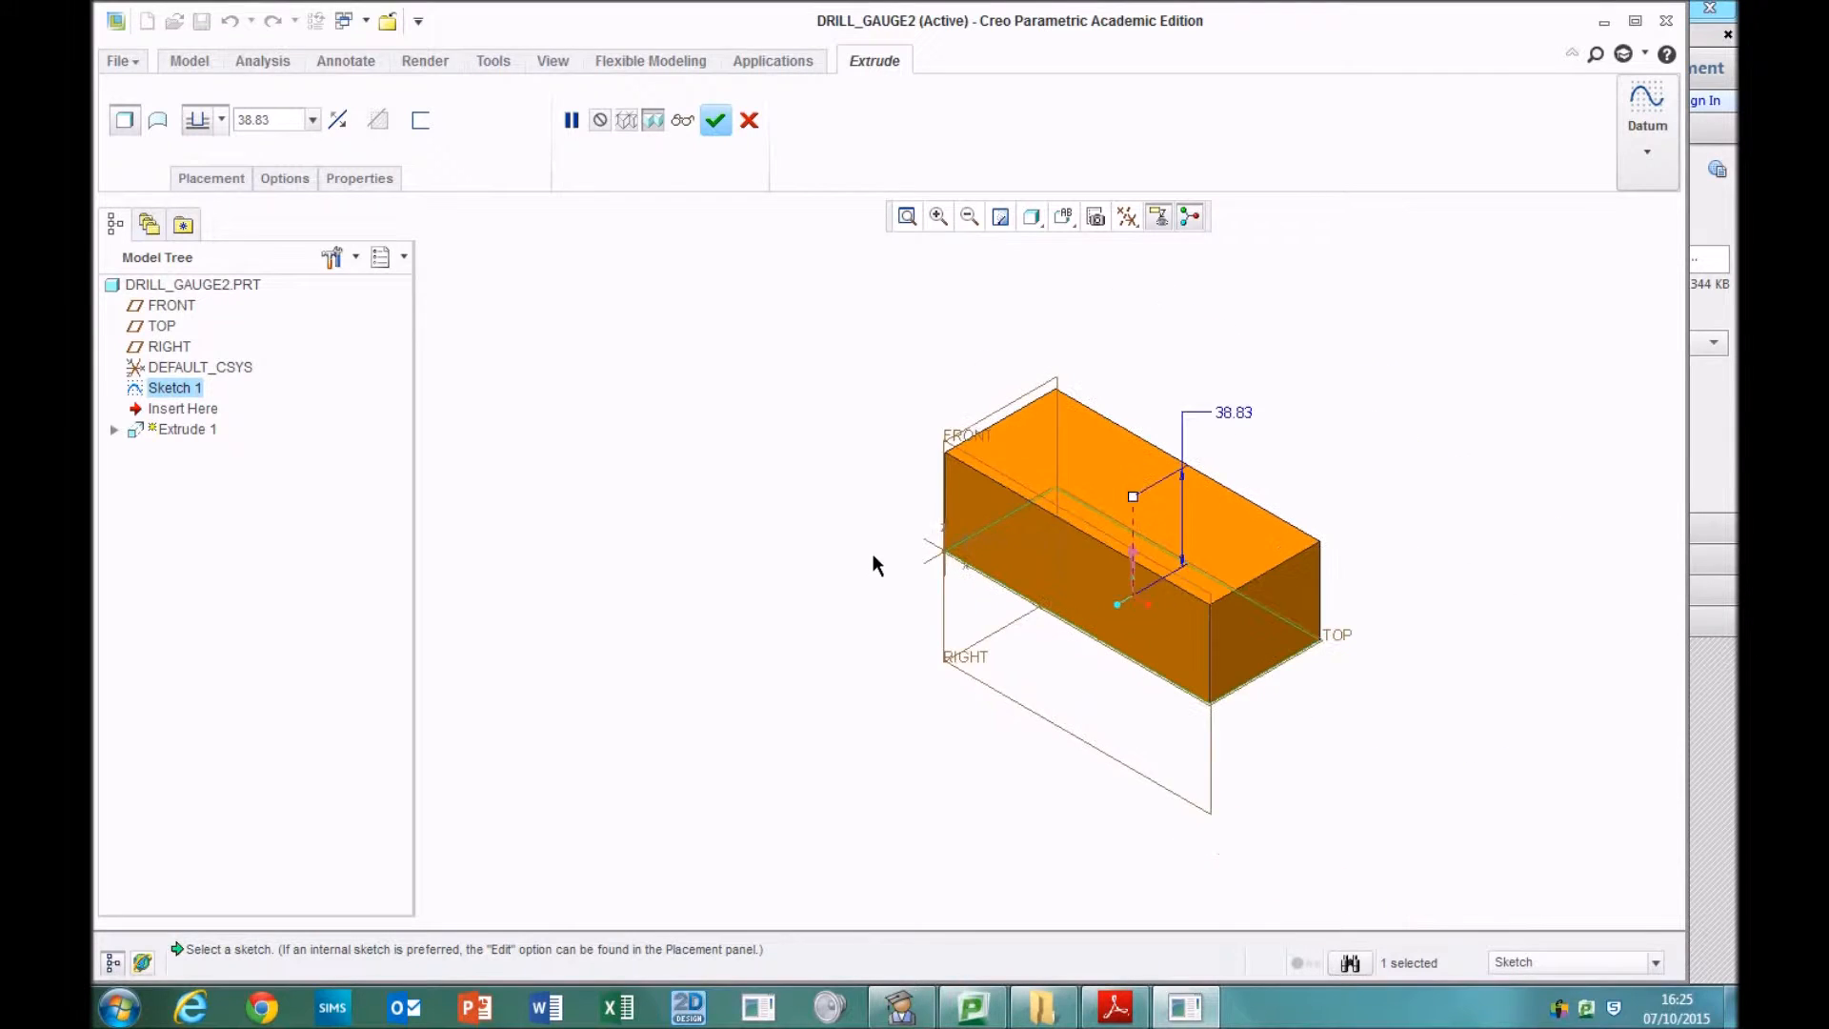
{"action": "scroll", "coordinate": [873, 562], "scroll_direction": "down", "scroll_amount": 1}
{"action": "mouse_move", "coordinate": [917, 549]}
{"action": "middle_mouse_down"}
{"action": "mouse_move", "coordinate": [890, 547]}
{"action": "mouse_move", "coordinate": [882, 515]}
{"action": "mouse_move", "coordinate": [932, 499]}
{"action": "mouse_move", "coordinate": [986, 519]}
{"action": "mouse_move", "coordinate": [906, 531]}
{"action": "middle_mouse_up"}
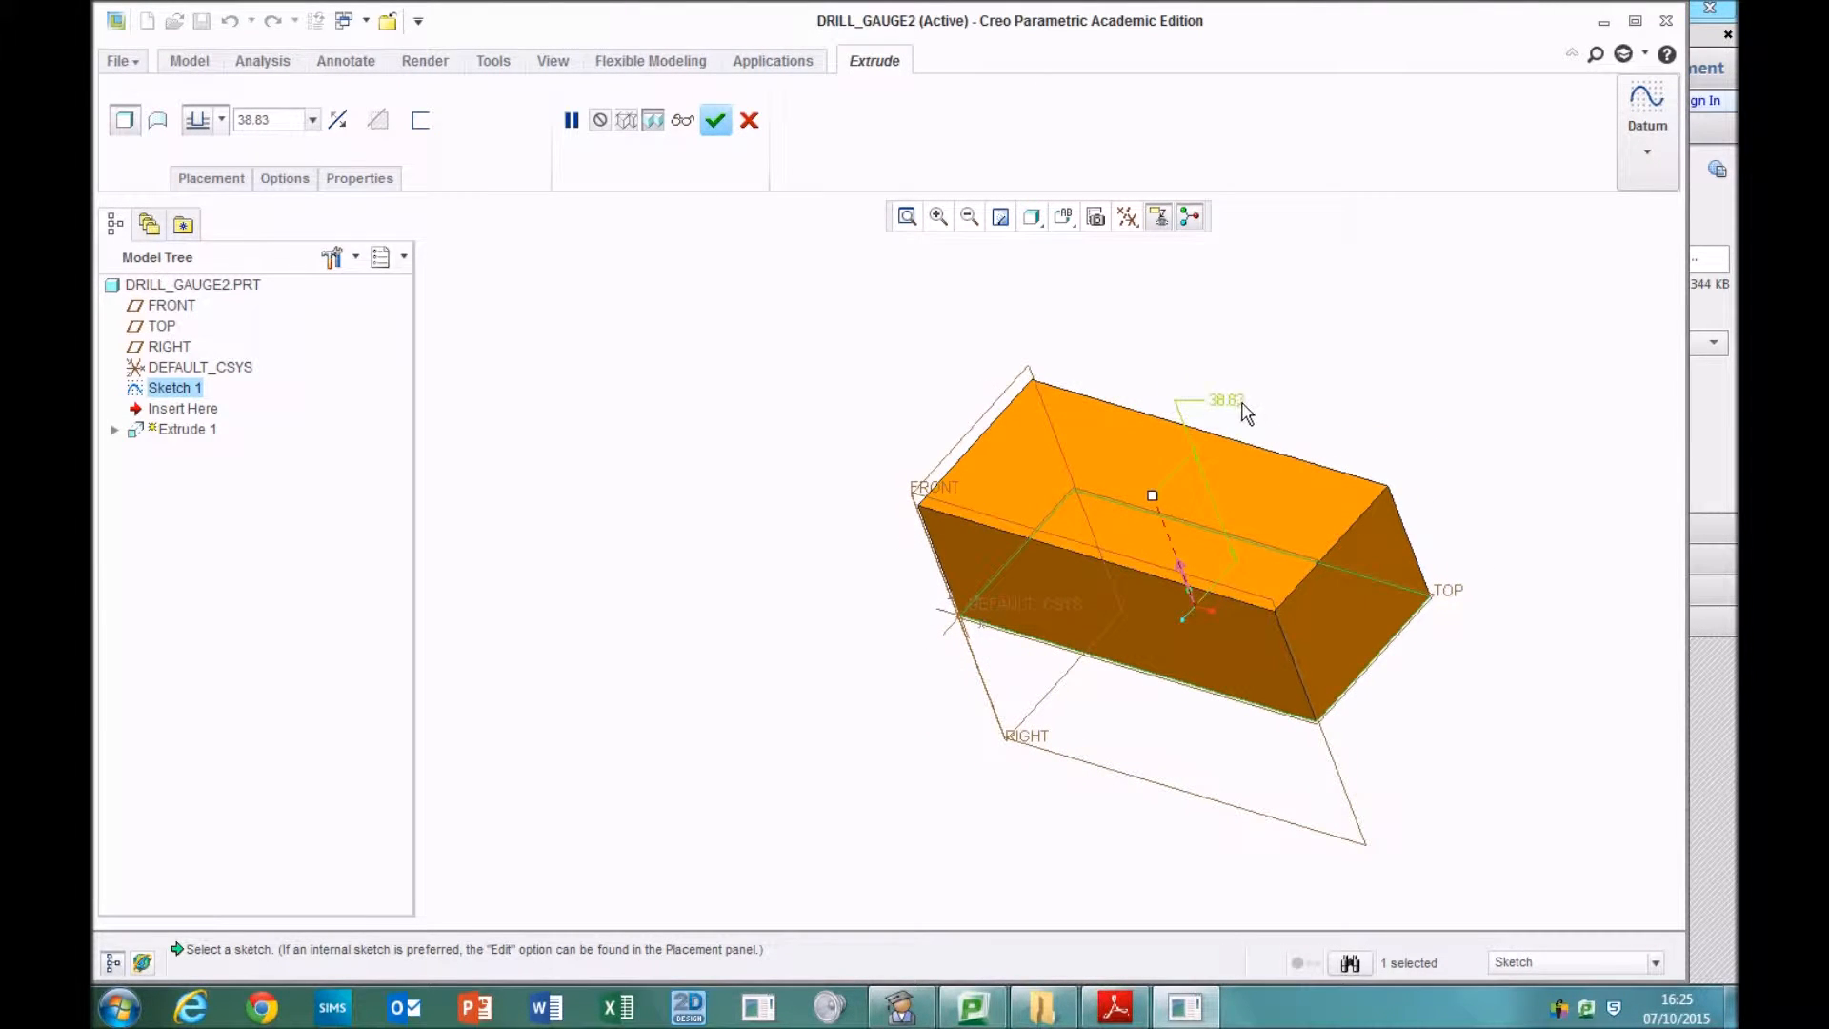
- Set the extrusion depth to 3, complete the feature and inspect the resulting plate in 3D
{"action": "double_click", "coordinate": [273, 118]}
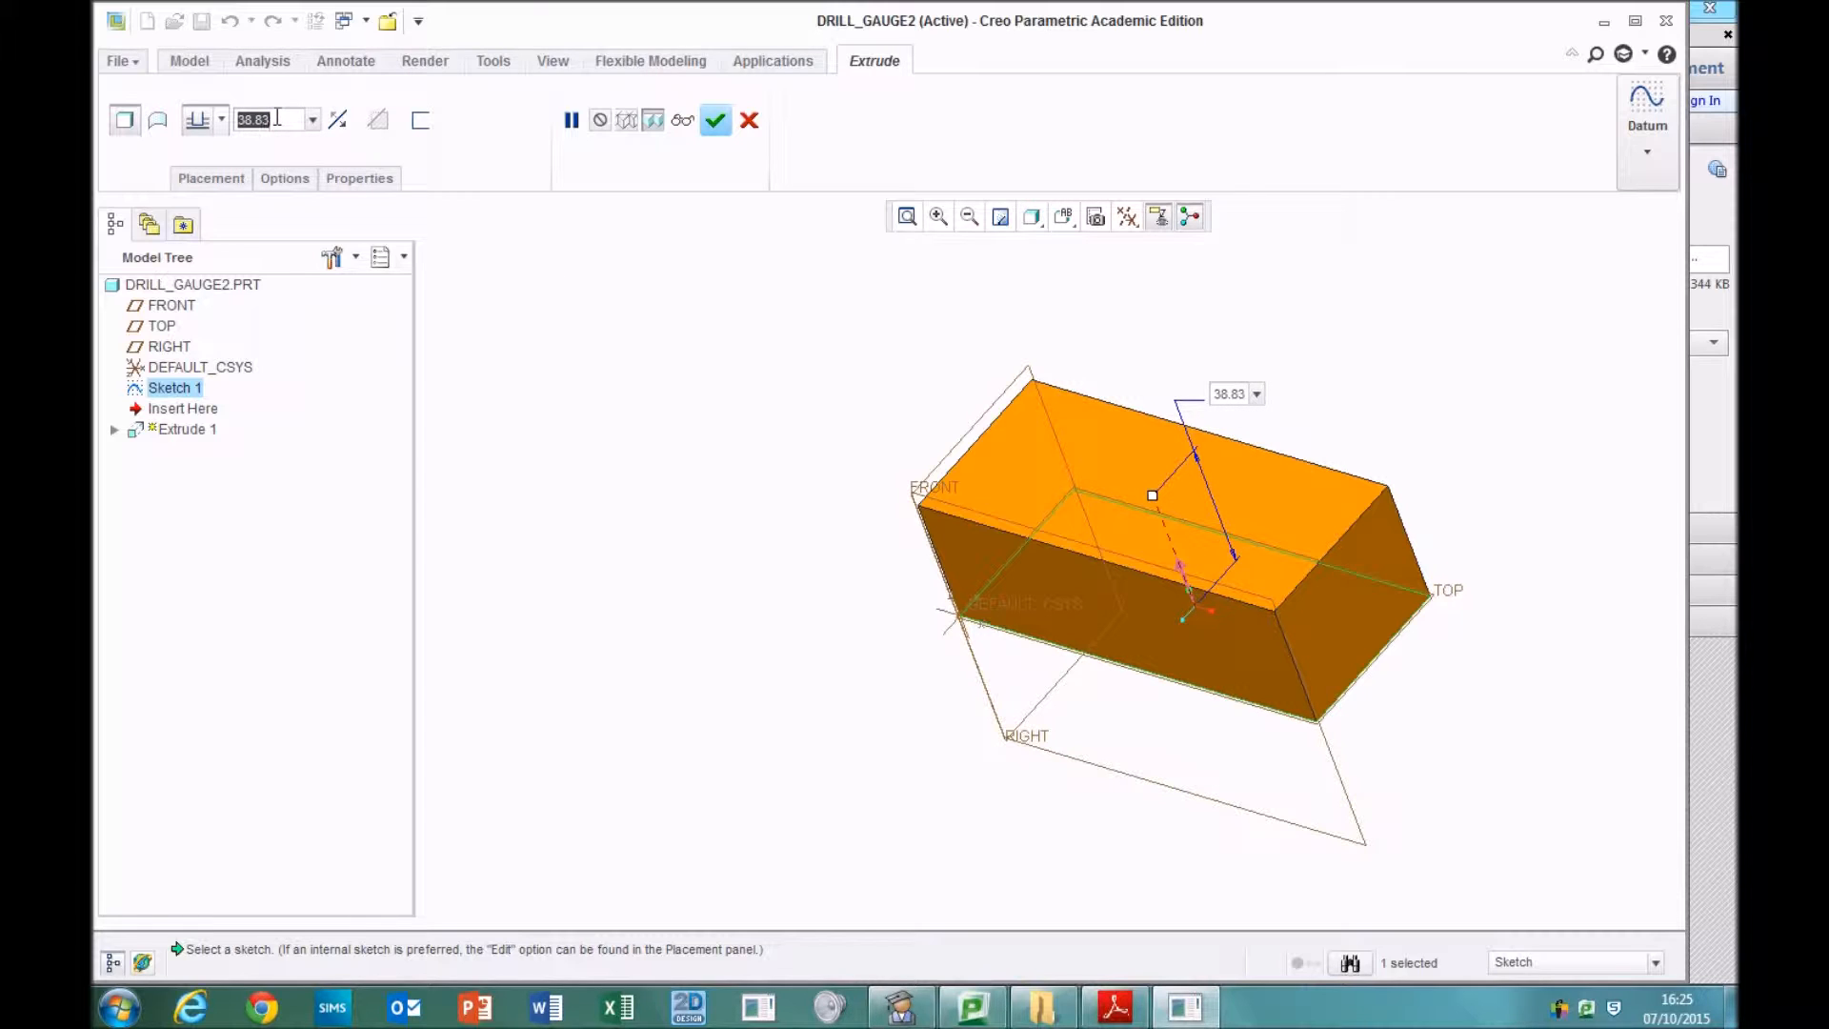
{"action": "type", "text": "3"}
{"action": "key", "text": "Return"}
{"action": "middle_click", "coordinate": [1353, 621]}
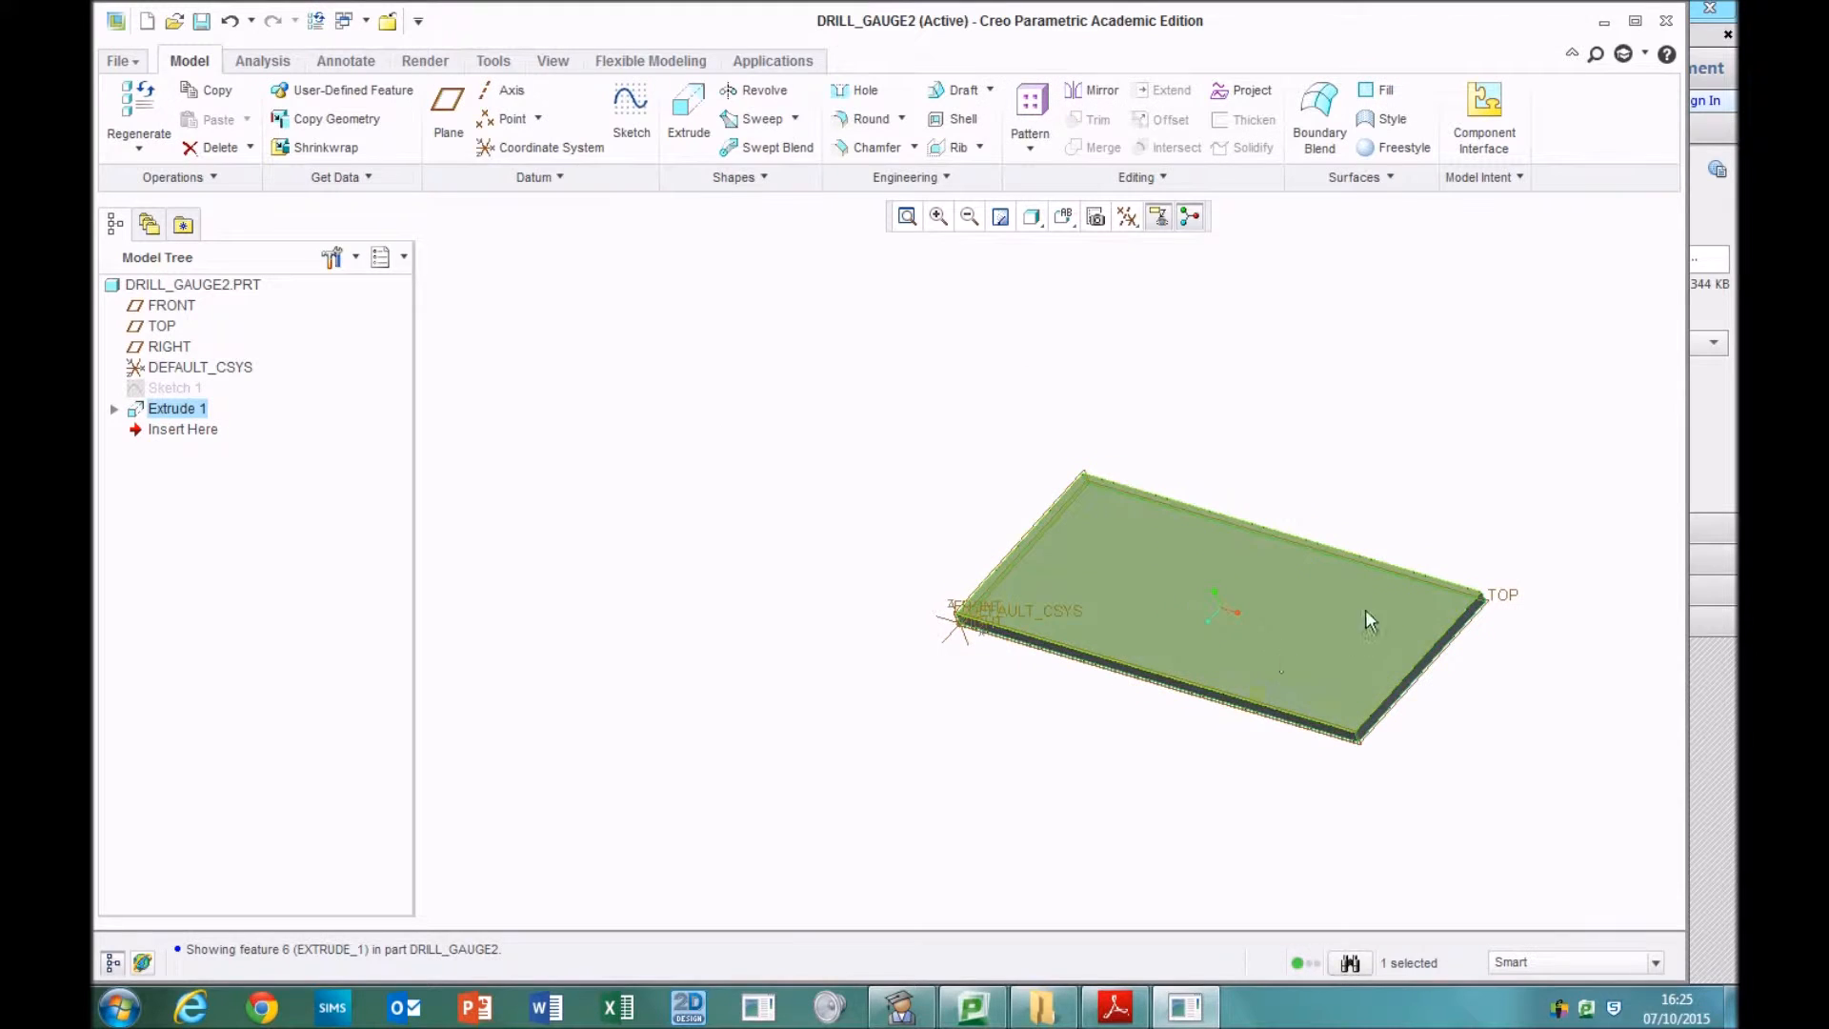
{"action": "scroll", "coordinate": [1538, 630], "scroll_direction": "down", "scroll_amount": 2}
{"action": "scroll", "coordinate": [1181, 590], "scroll_direction": "up", "scroll_amount": 2}
{"action": "left_click", "coordinate": [1128, 566]}
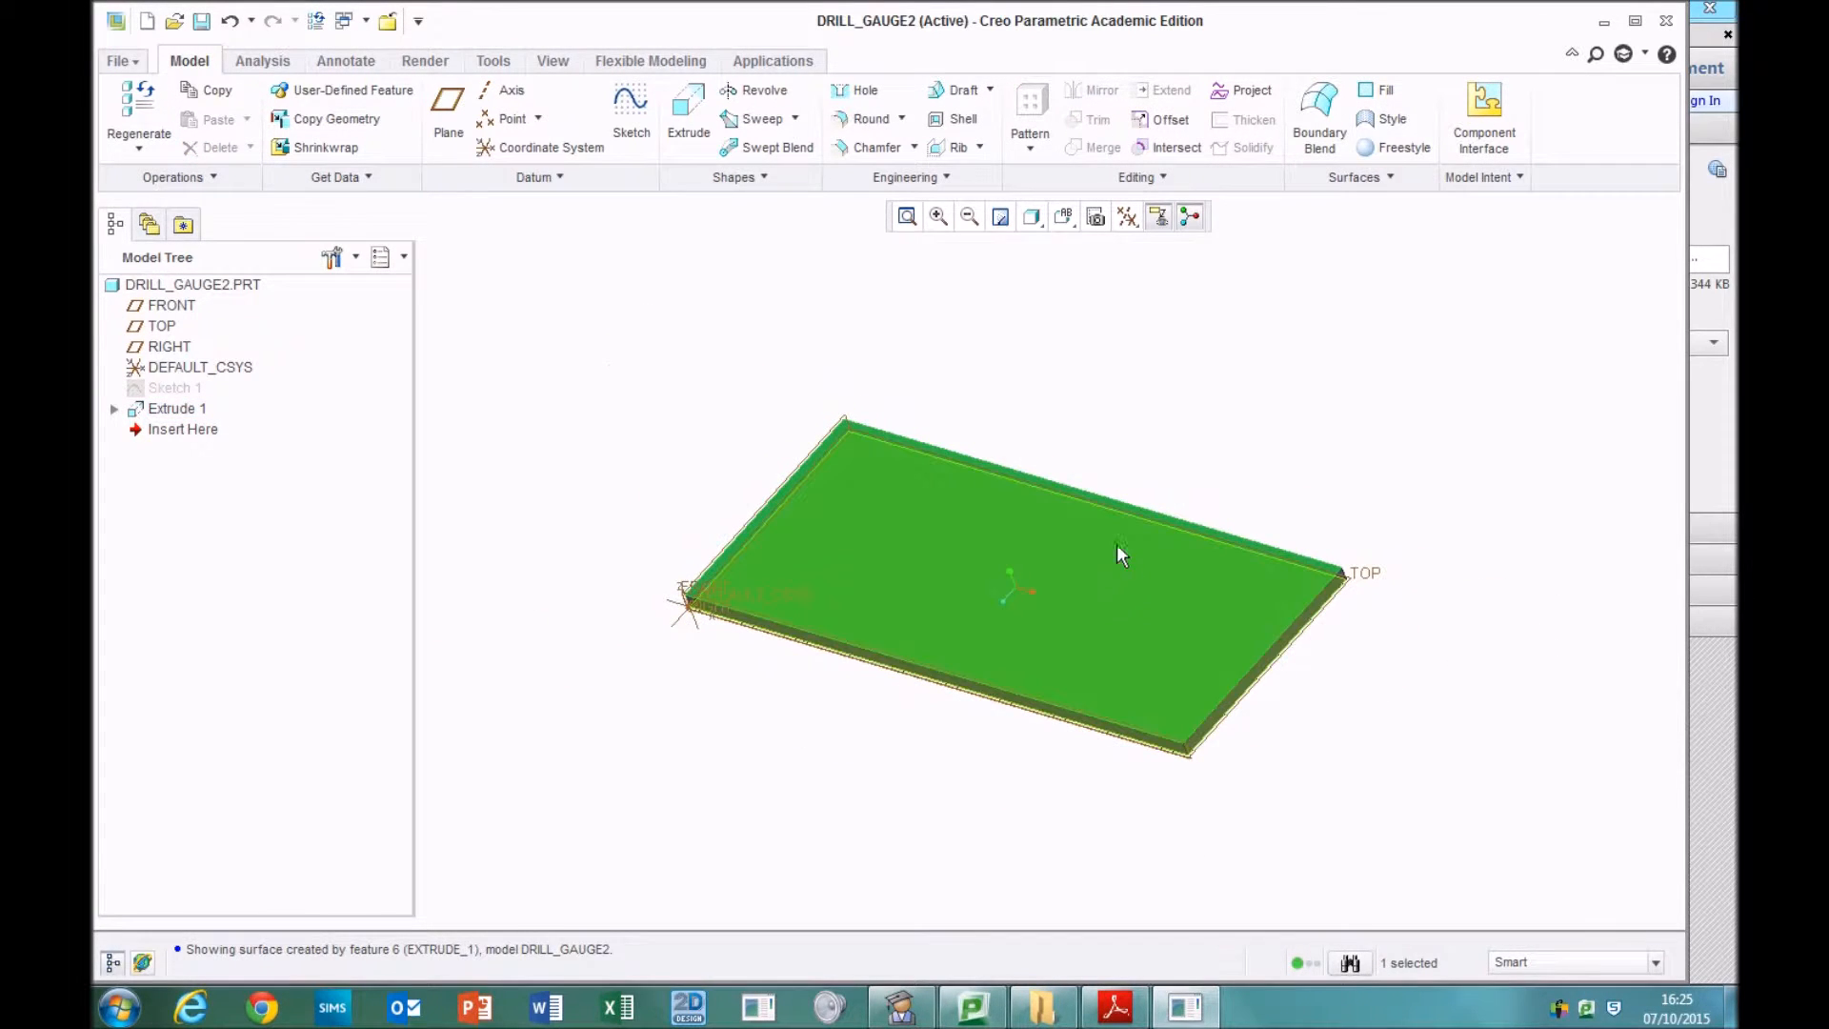
{"action": "mouse_move", "coordinate": [1045, 575]}
{"action": "middle_mouse_down"}
{"action": "mouse_move", "coordinate": [1067, 547]}
{"action": "mouse_move", "coordinate": [1056, 566]}
{"action": "middle_mouse_up"}
- Switch to the Adobe Reader handout and mark instruction 11 on editing the definition of Sketch 1
{"action": "left_click", "coordinate": [1186, 1008]}
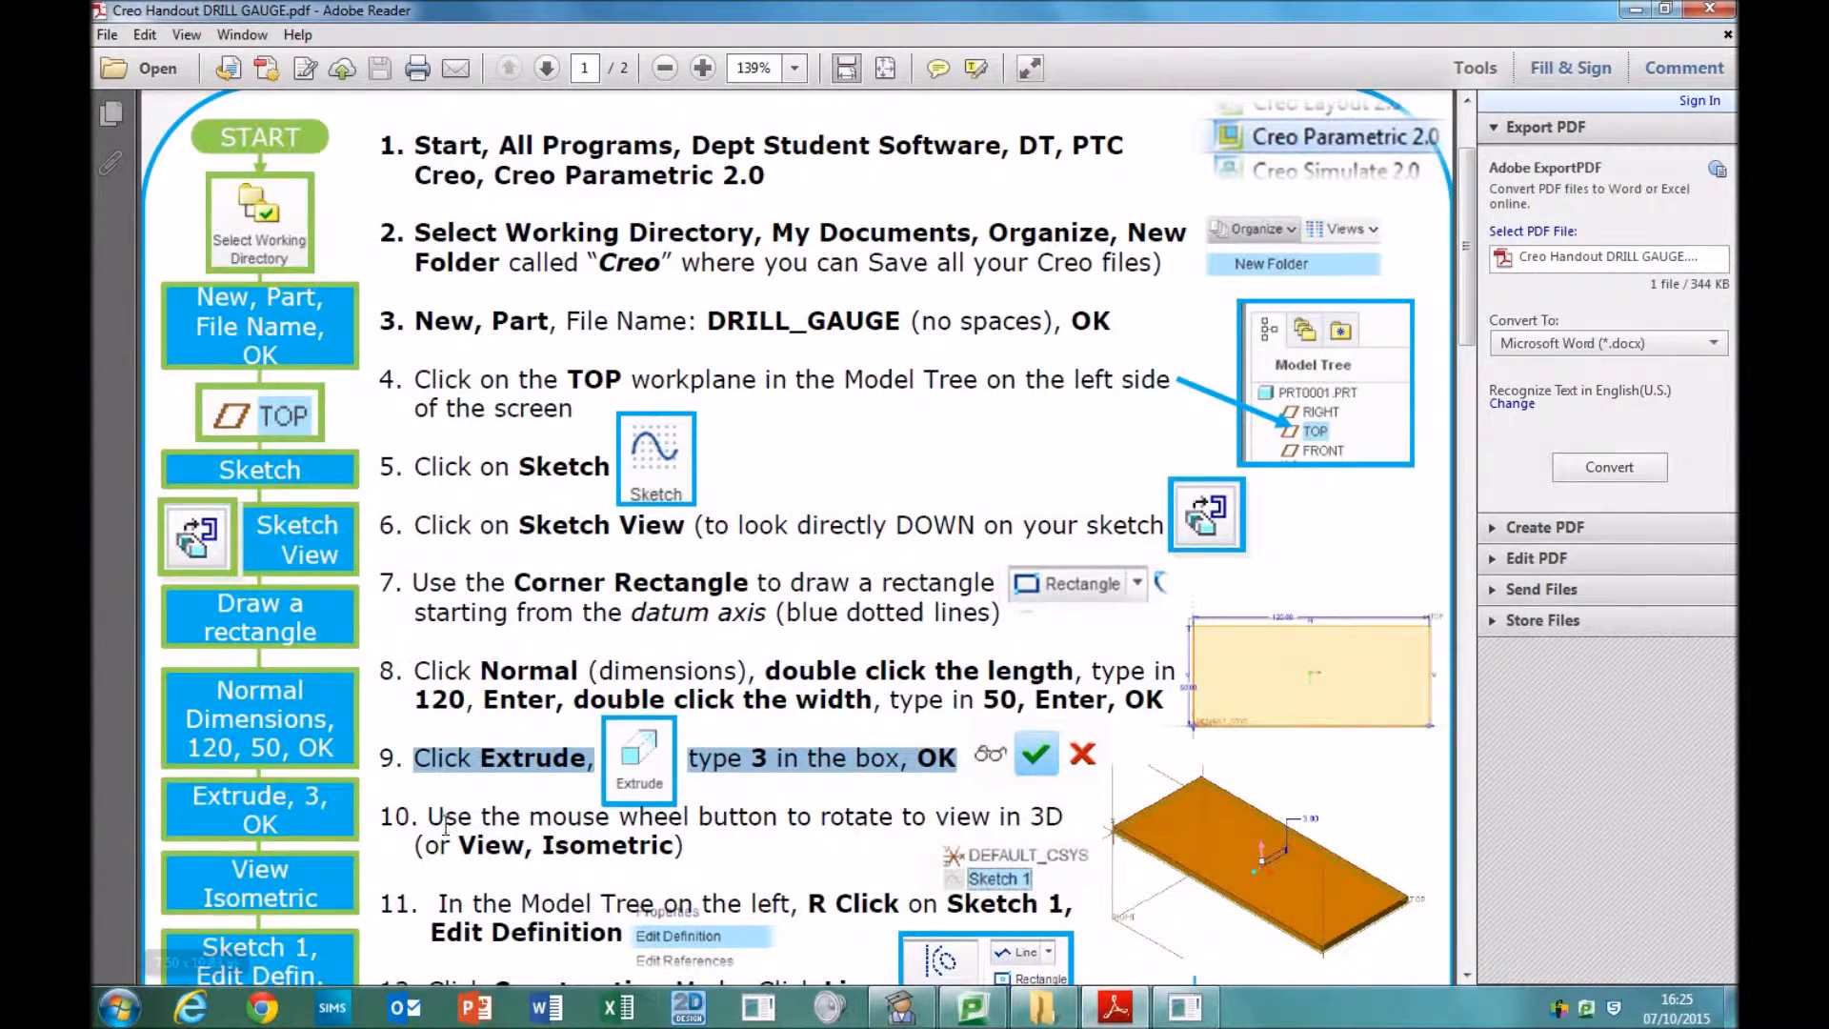
{"action": "scroll", "coordinate": [462, 819], "scroll_direction": "down", "scroll_amount": 3}
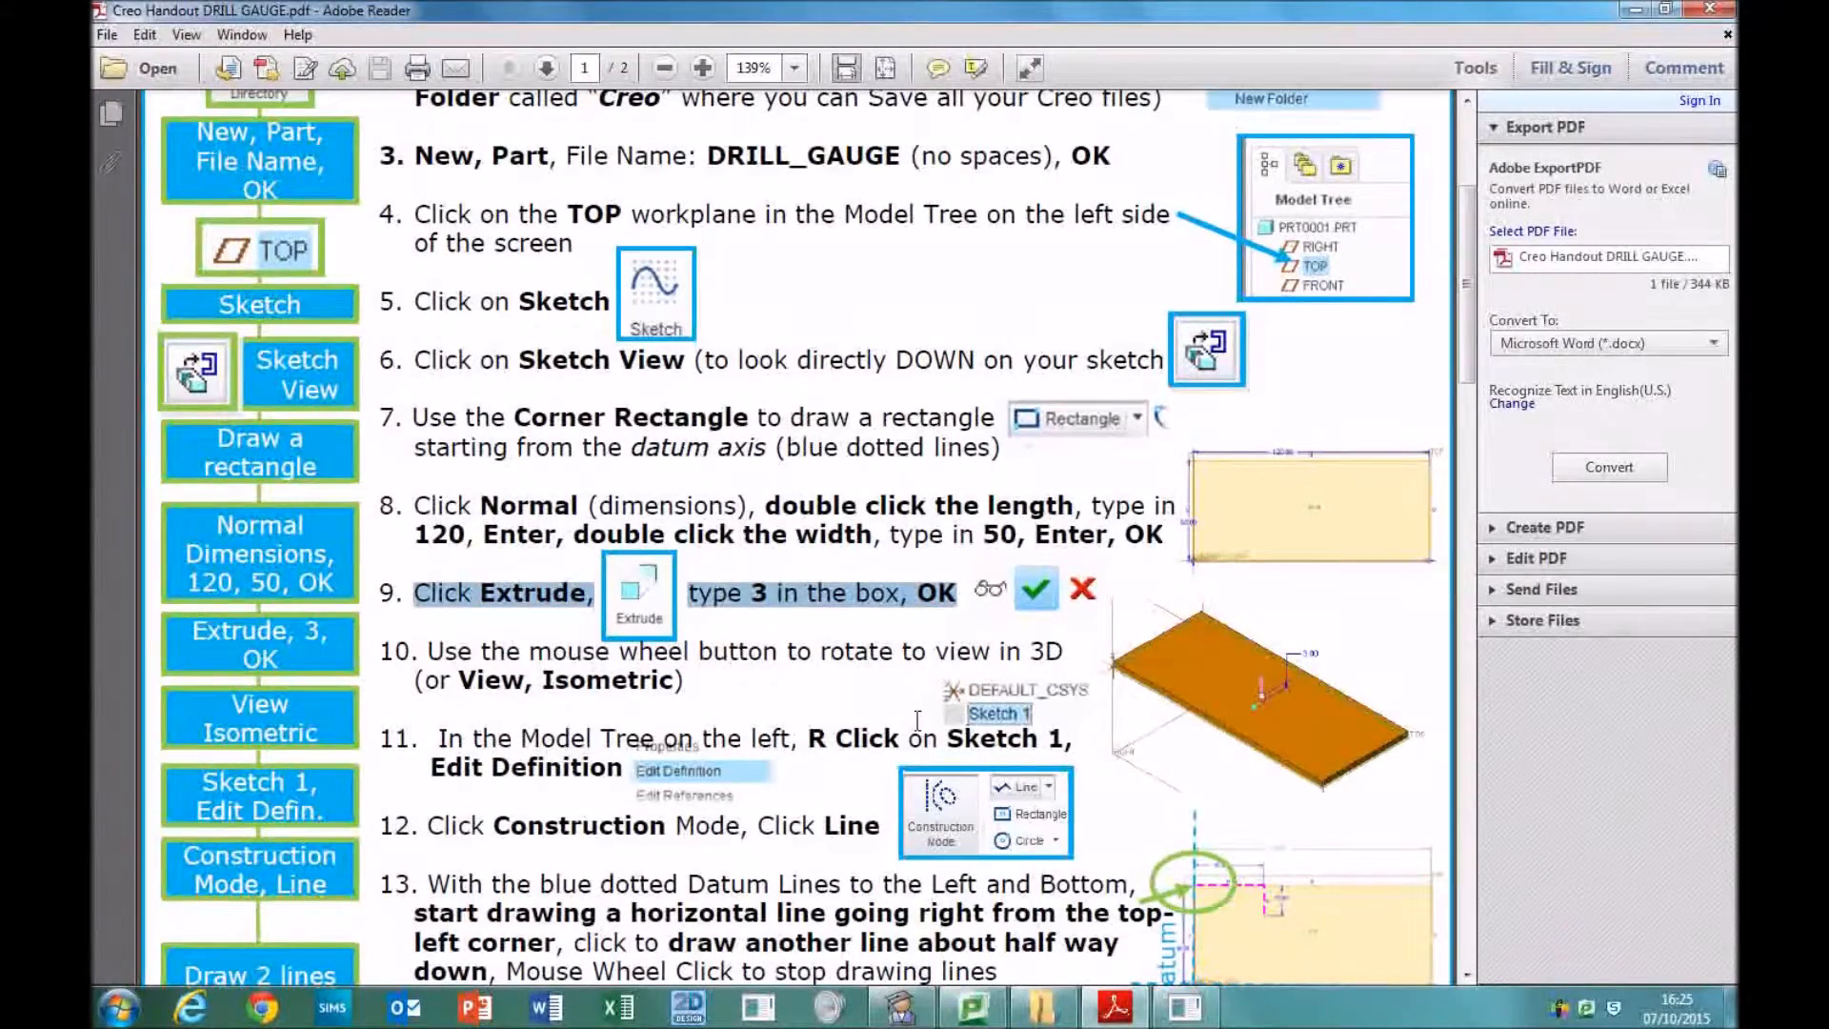
{"action": "left_click_drag", "start_coordinate": [438, 739], "coordinate": [617, 762]}
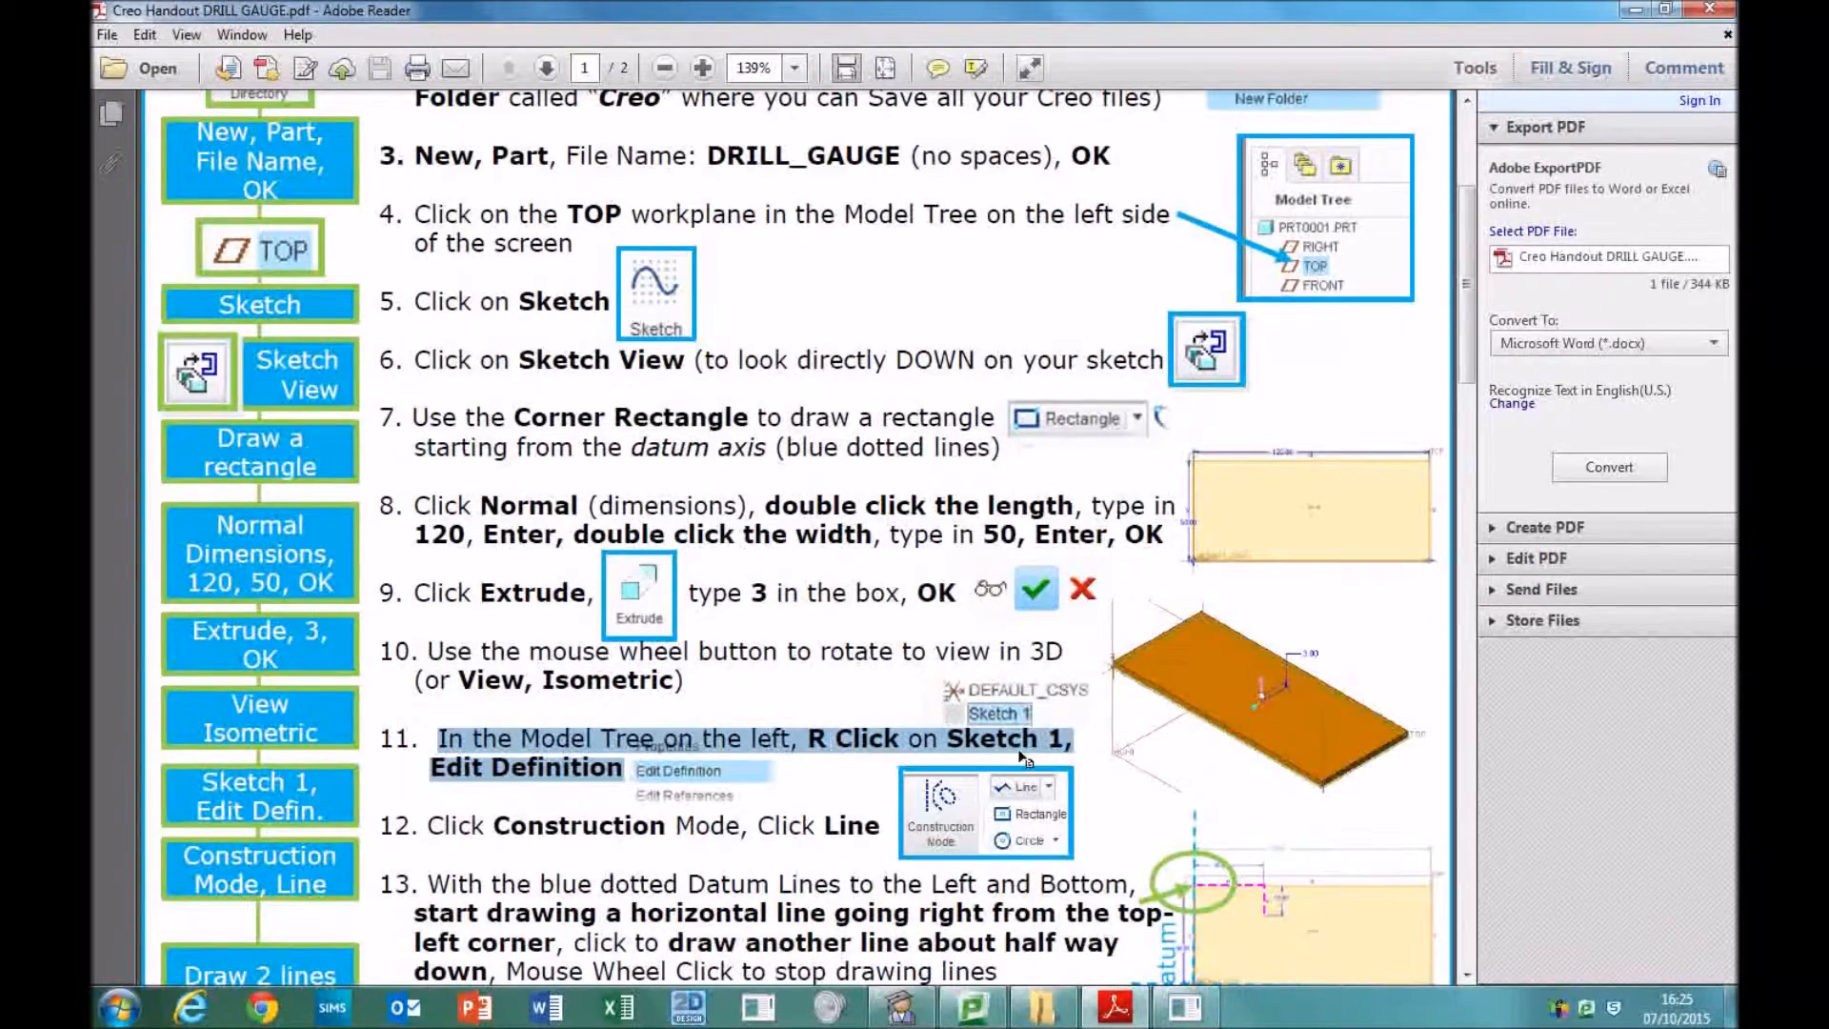
- Return to Creo Parametric and open Sketch 1 with Edit Definition, viewed square-on in Sketch View
{"action": "left_click", "coordinate": [1191, 1014]}
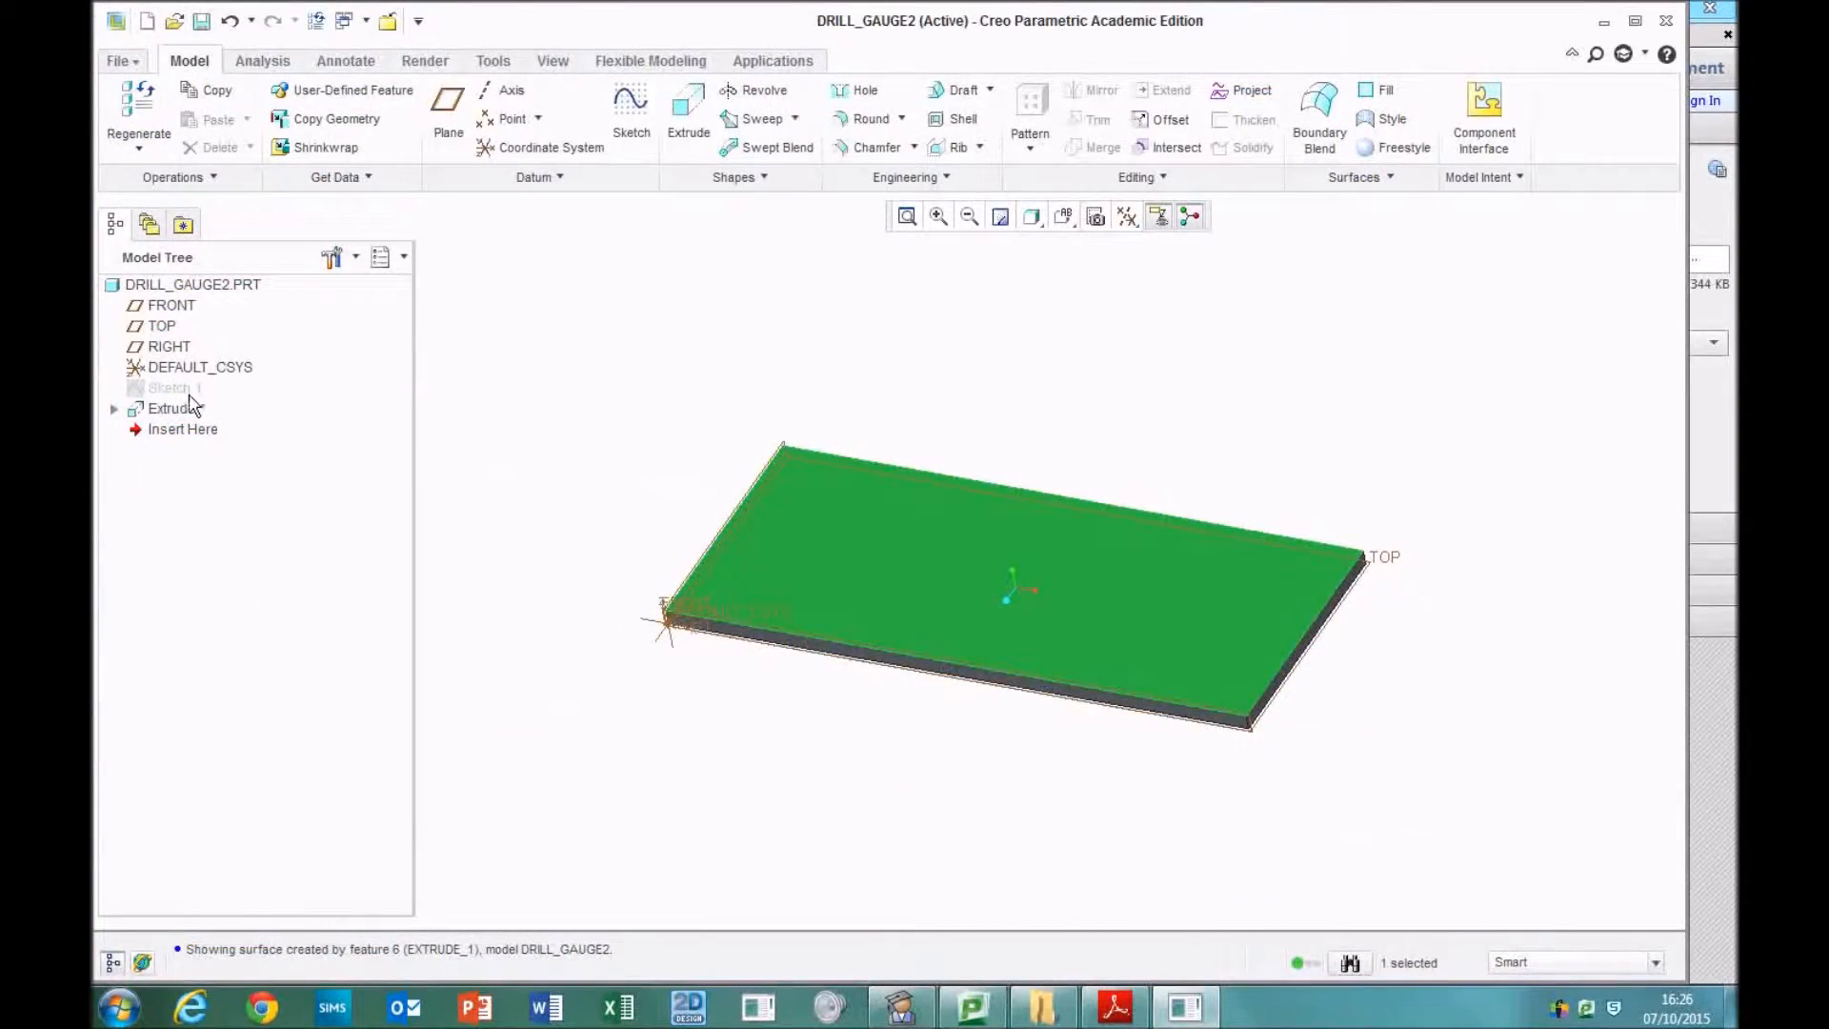
{"action": "left_click", "coordinate": [177, 389]}
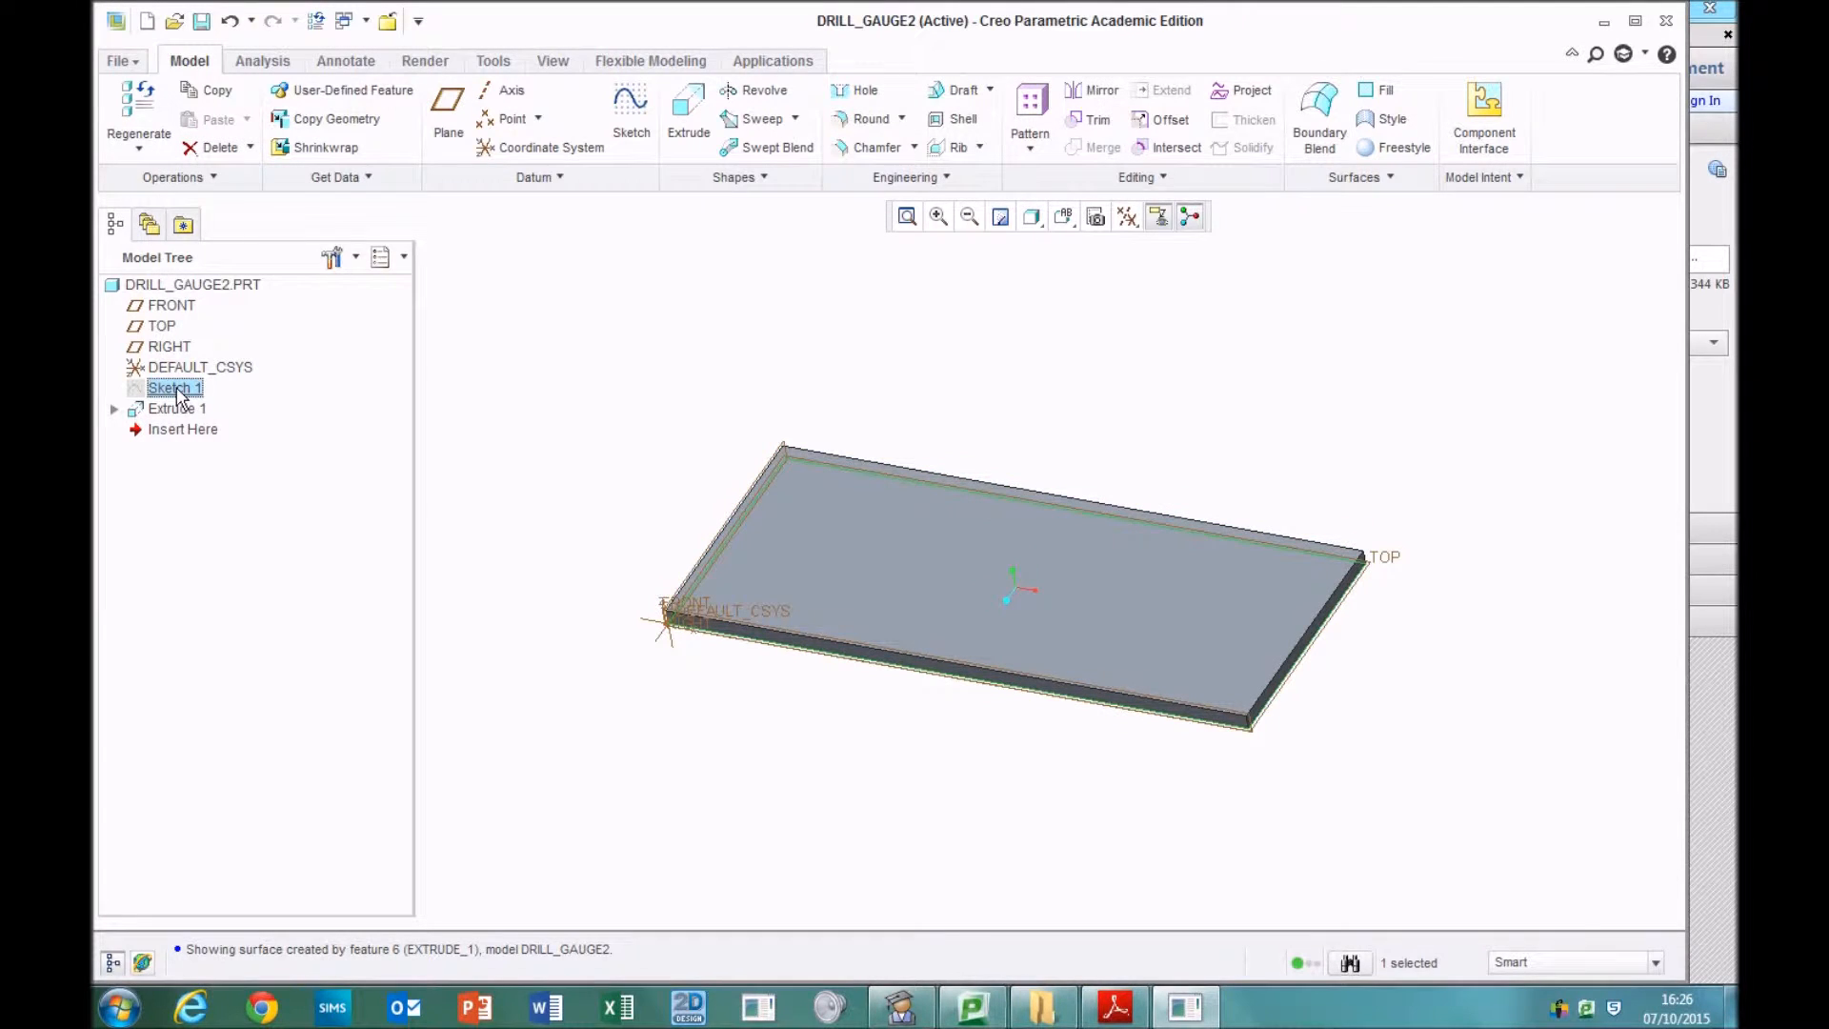
{"action": "right_click", "coordinate": [179, 390]}
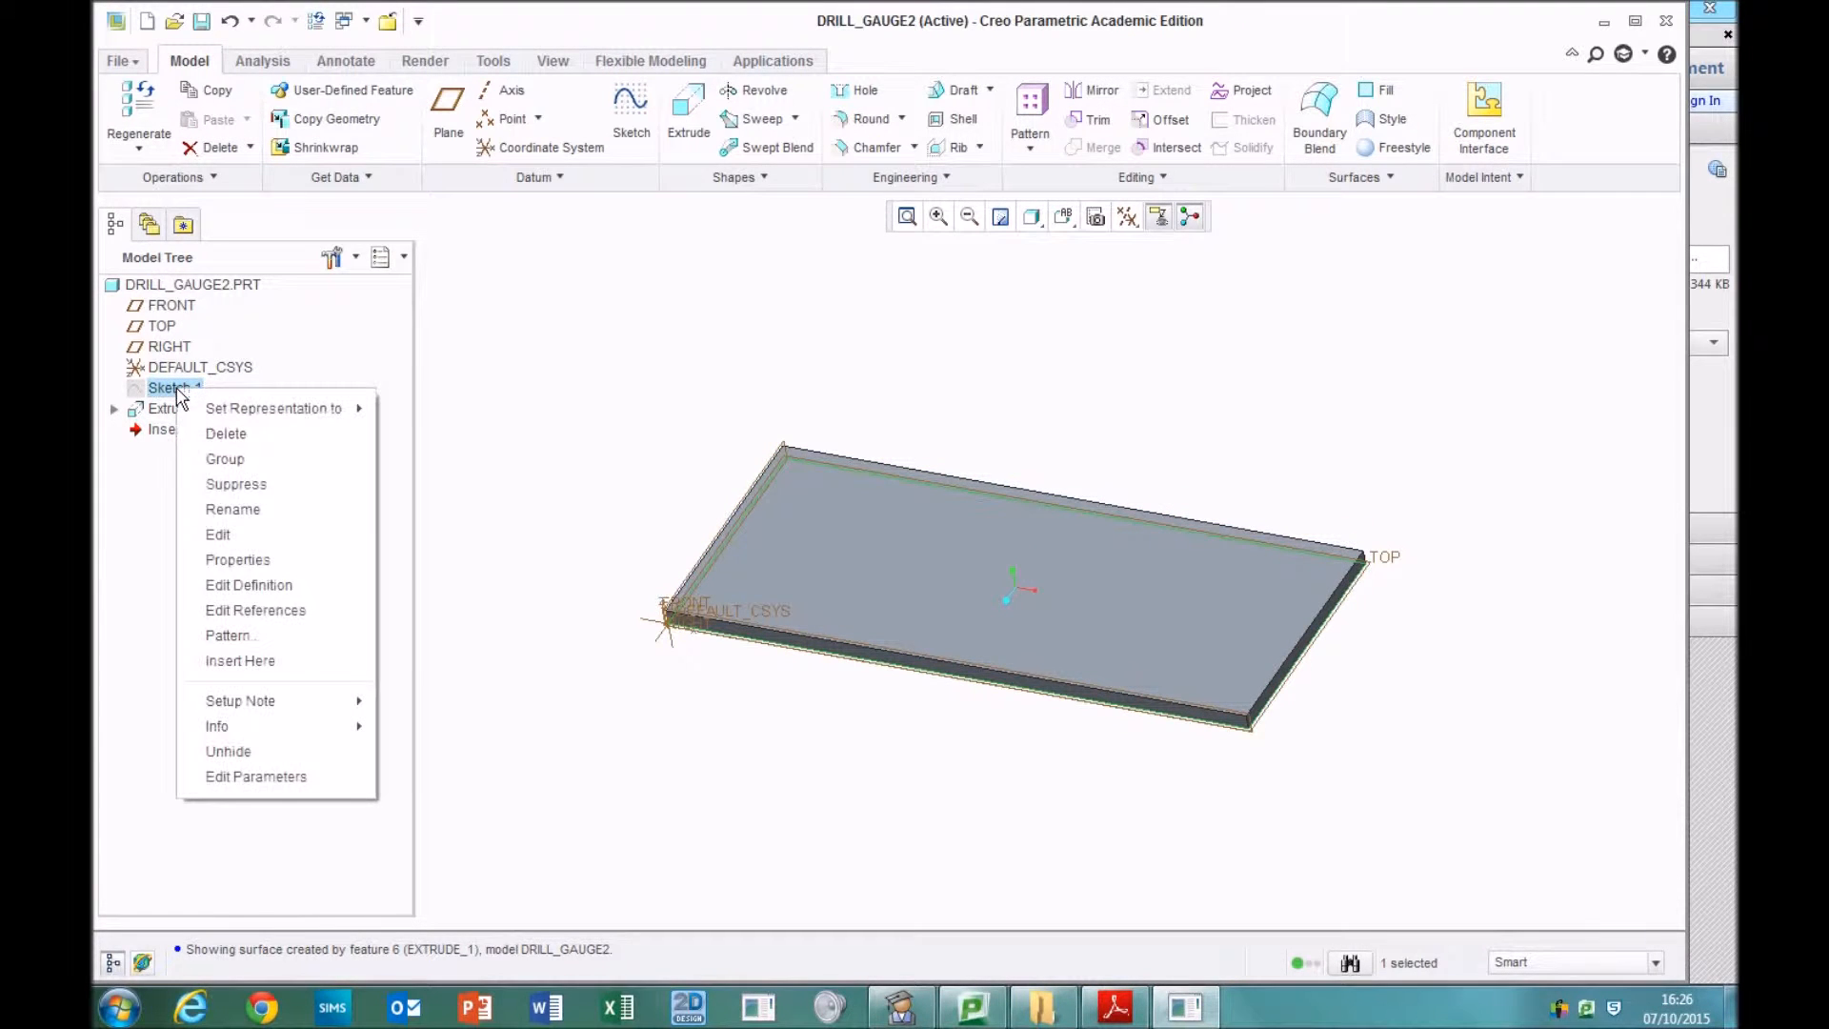
{"action": "left_click", "coordinate": [277, 585]}
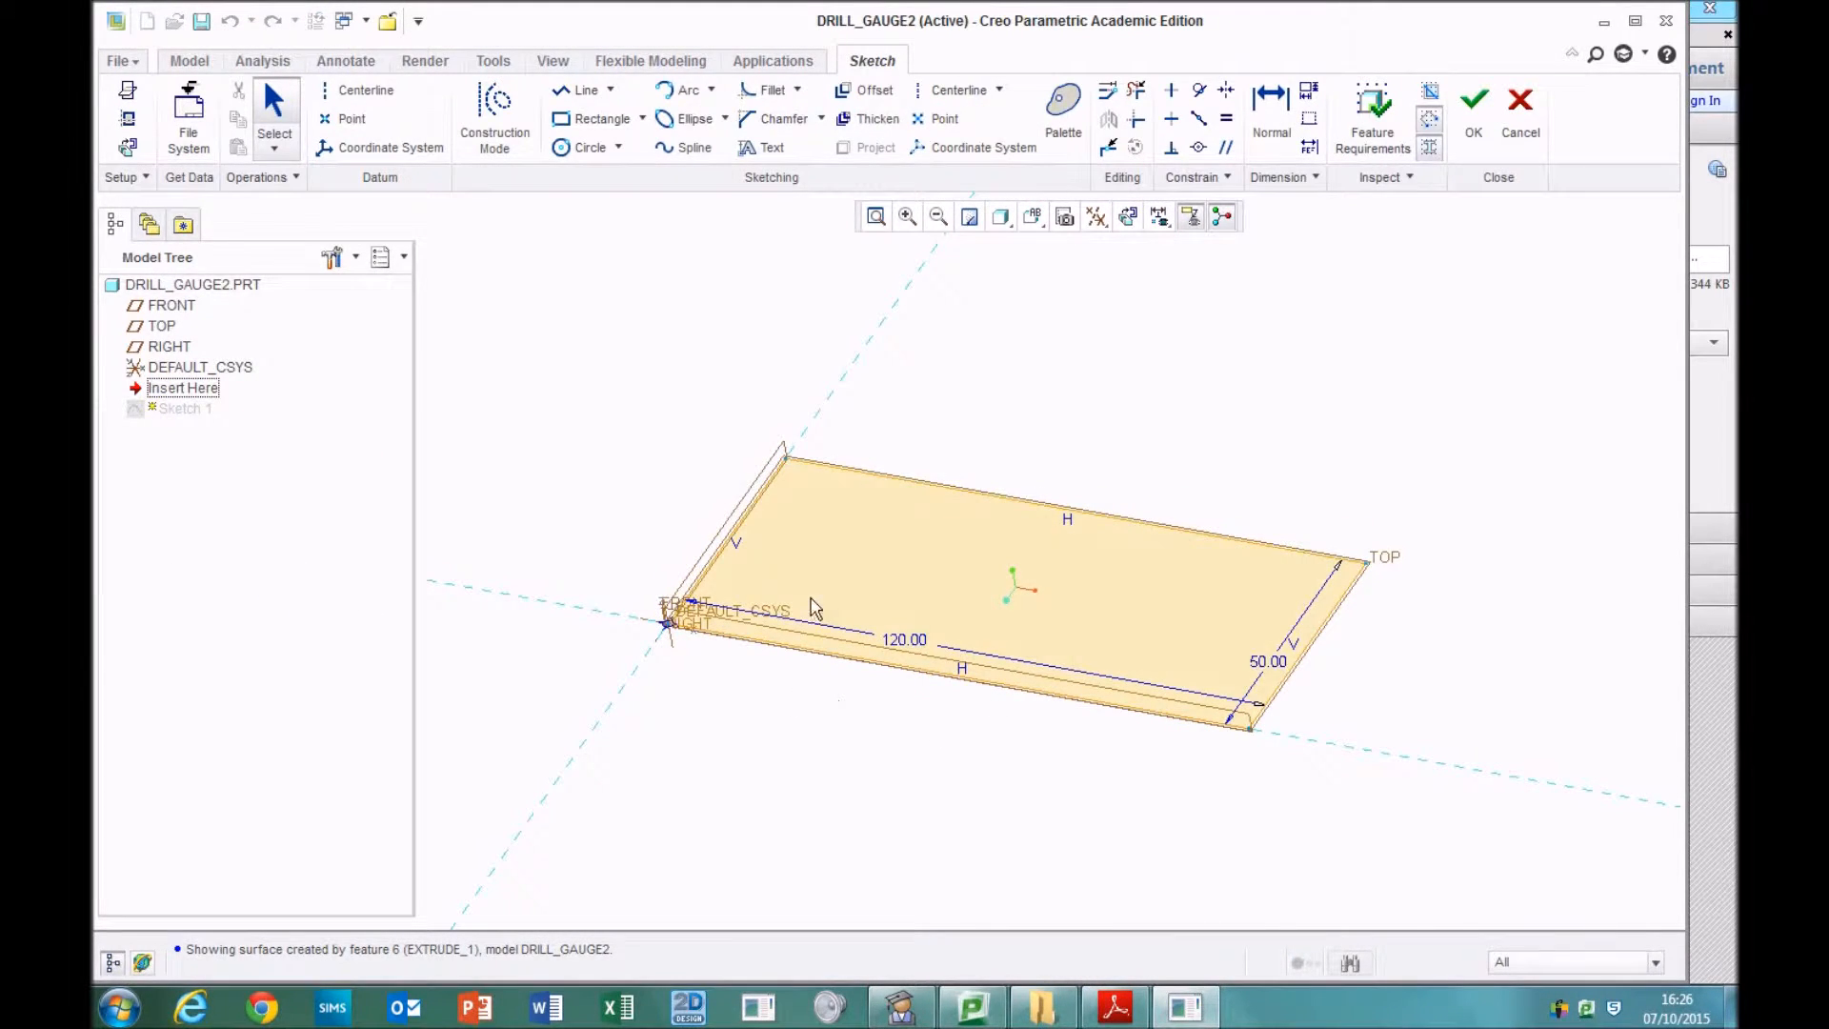
{"action": "left_click", "coordinate": [1128, 218]}
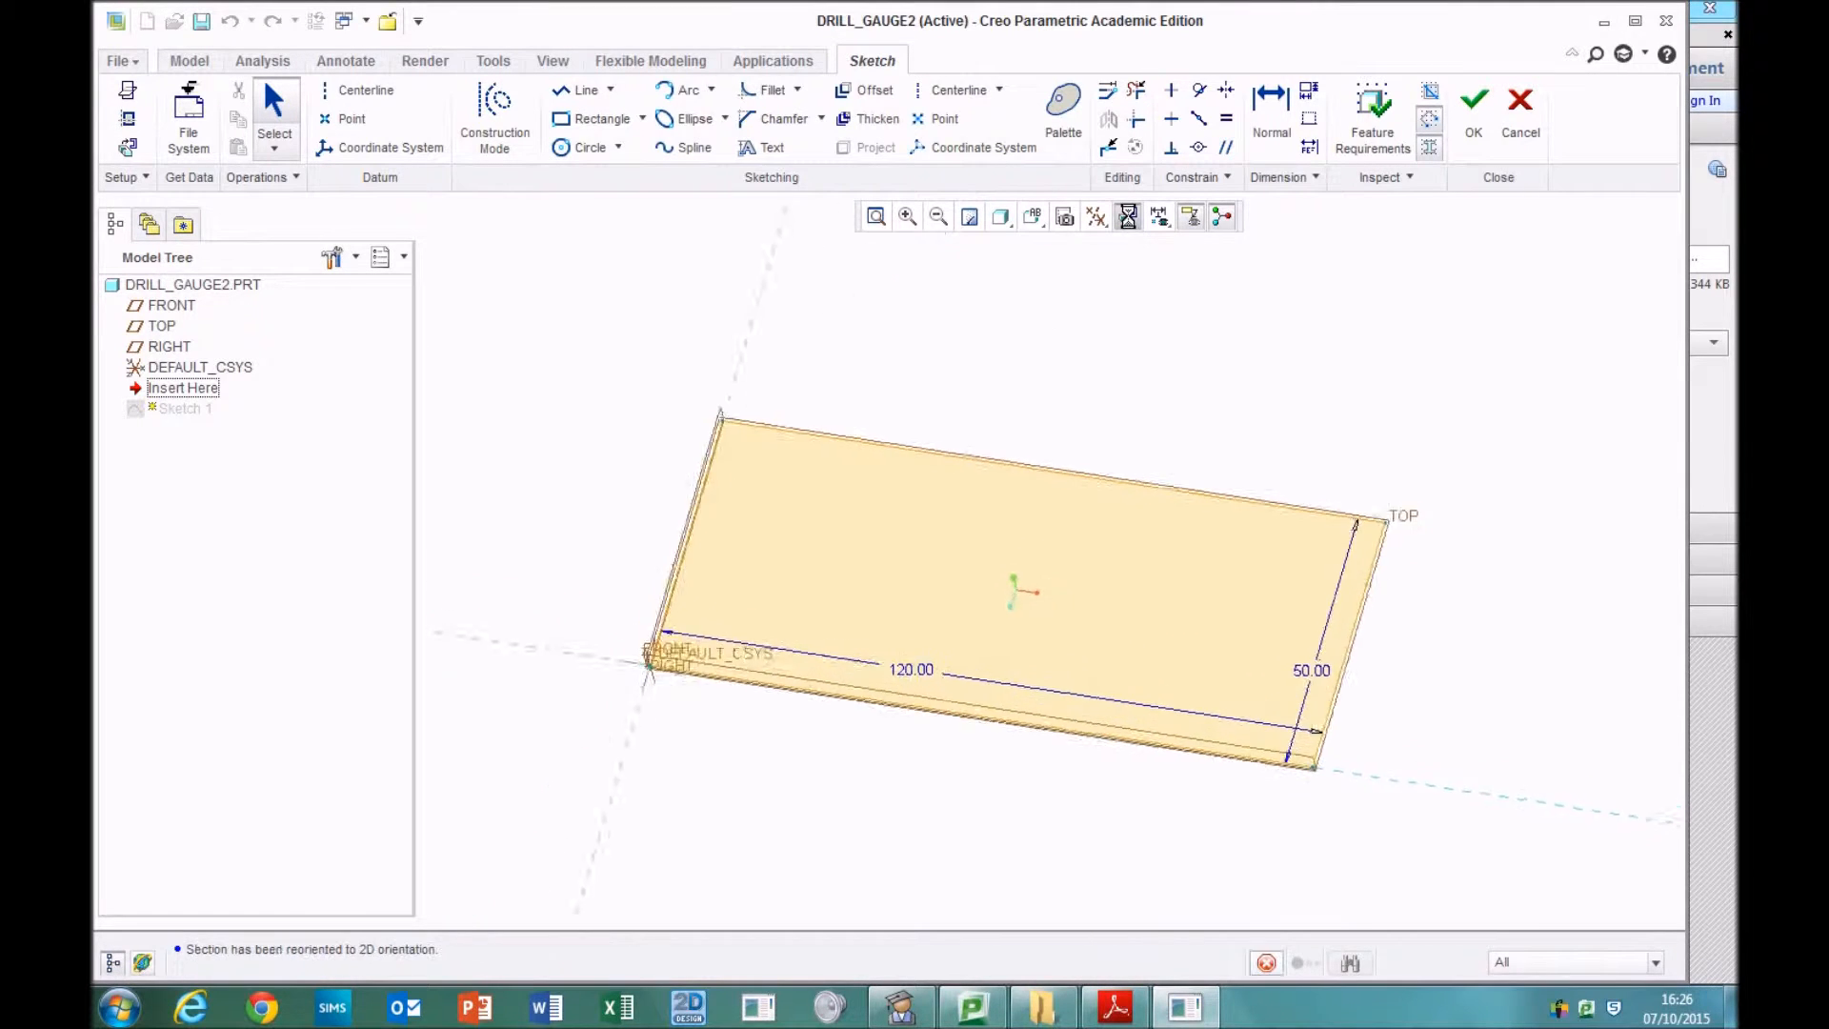
- Switch to the Adobe Reader handout, read instructions 12 to 15, and mark instruction 12 on Construction Mode and Line
{"action": "left_click", "coordinate": [1124, 1002]}
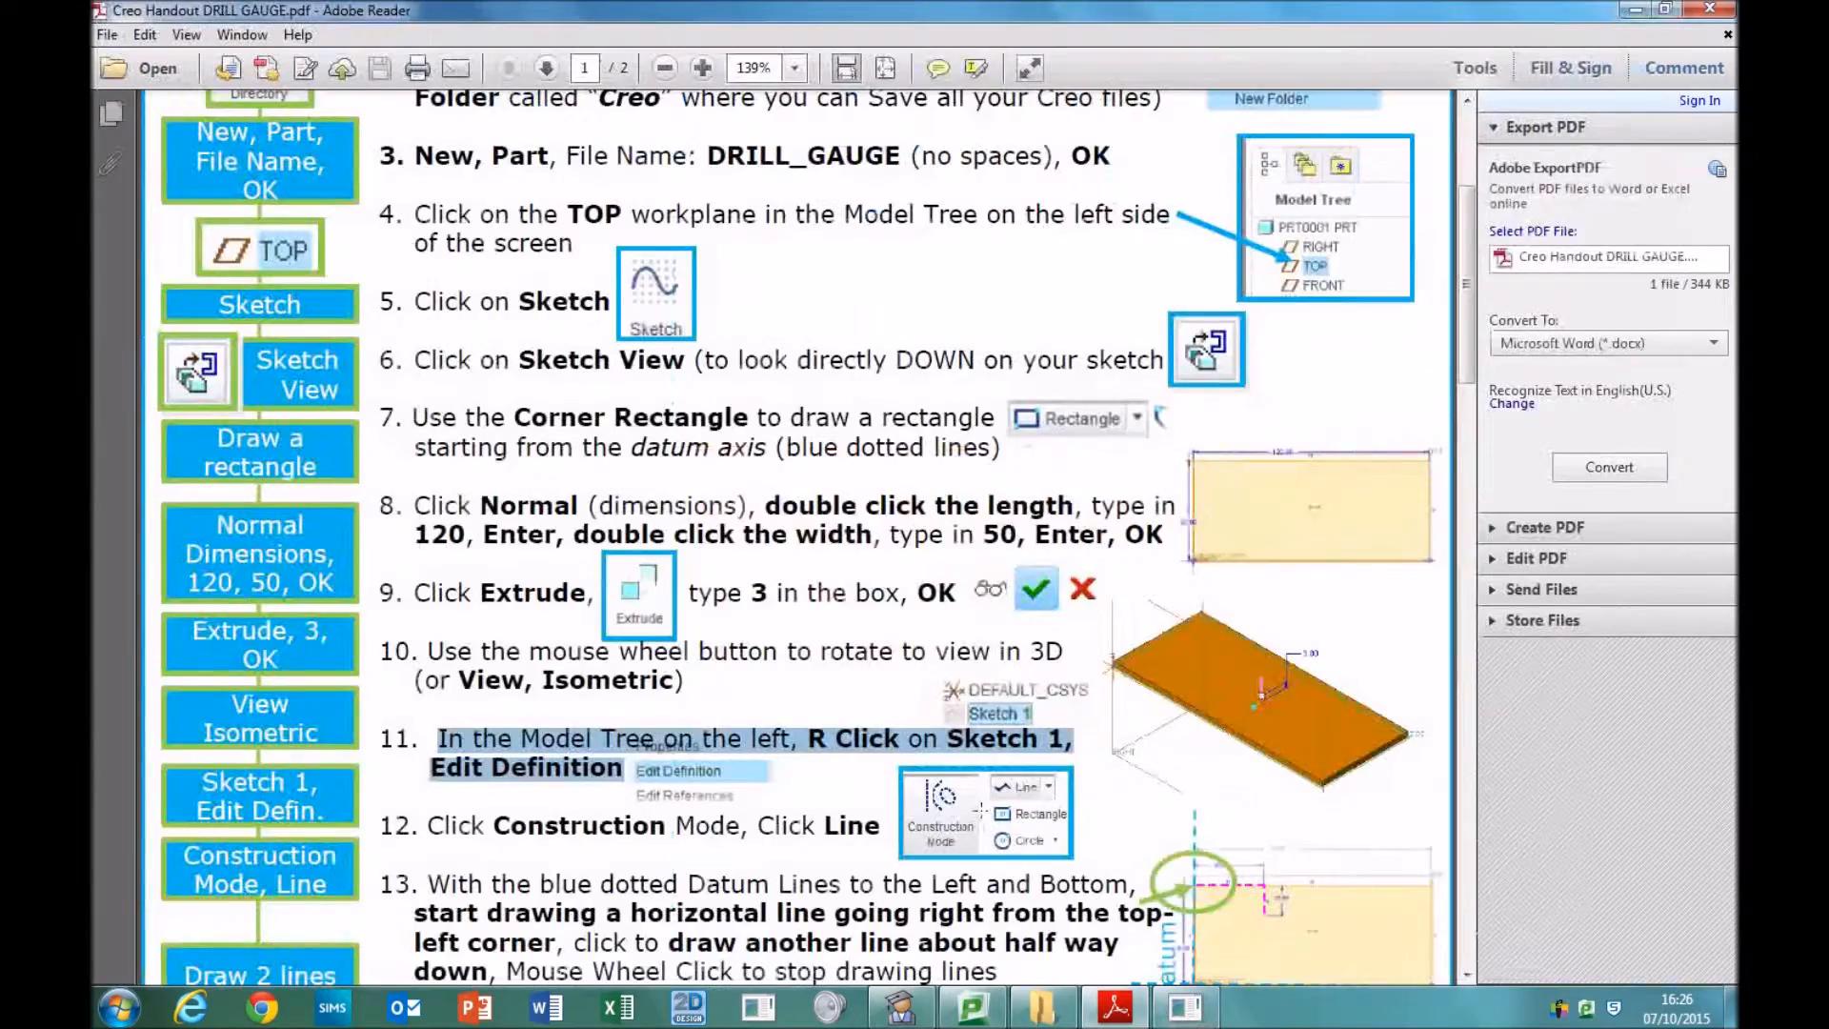
{"action": "scroll", "coordinate": [572, 515], "scroll_direction": "down", "scroll_amount": 5}
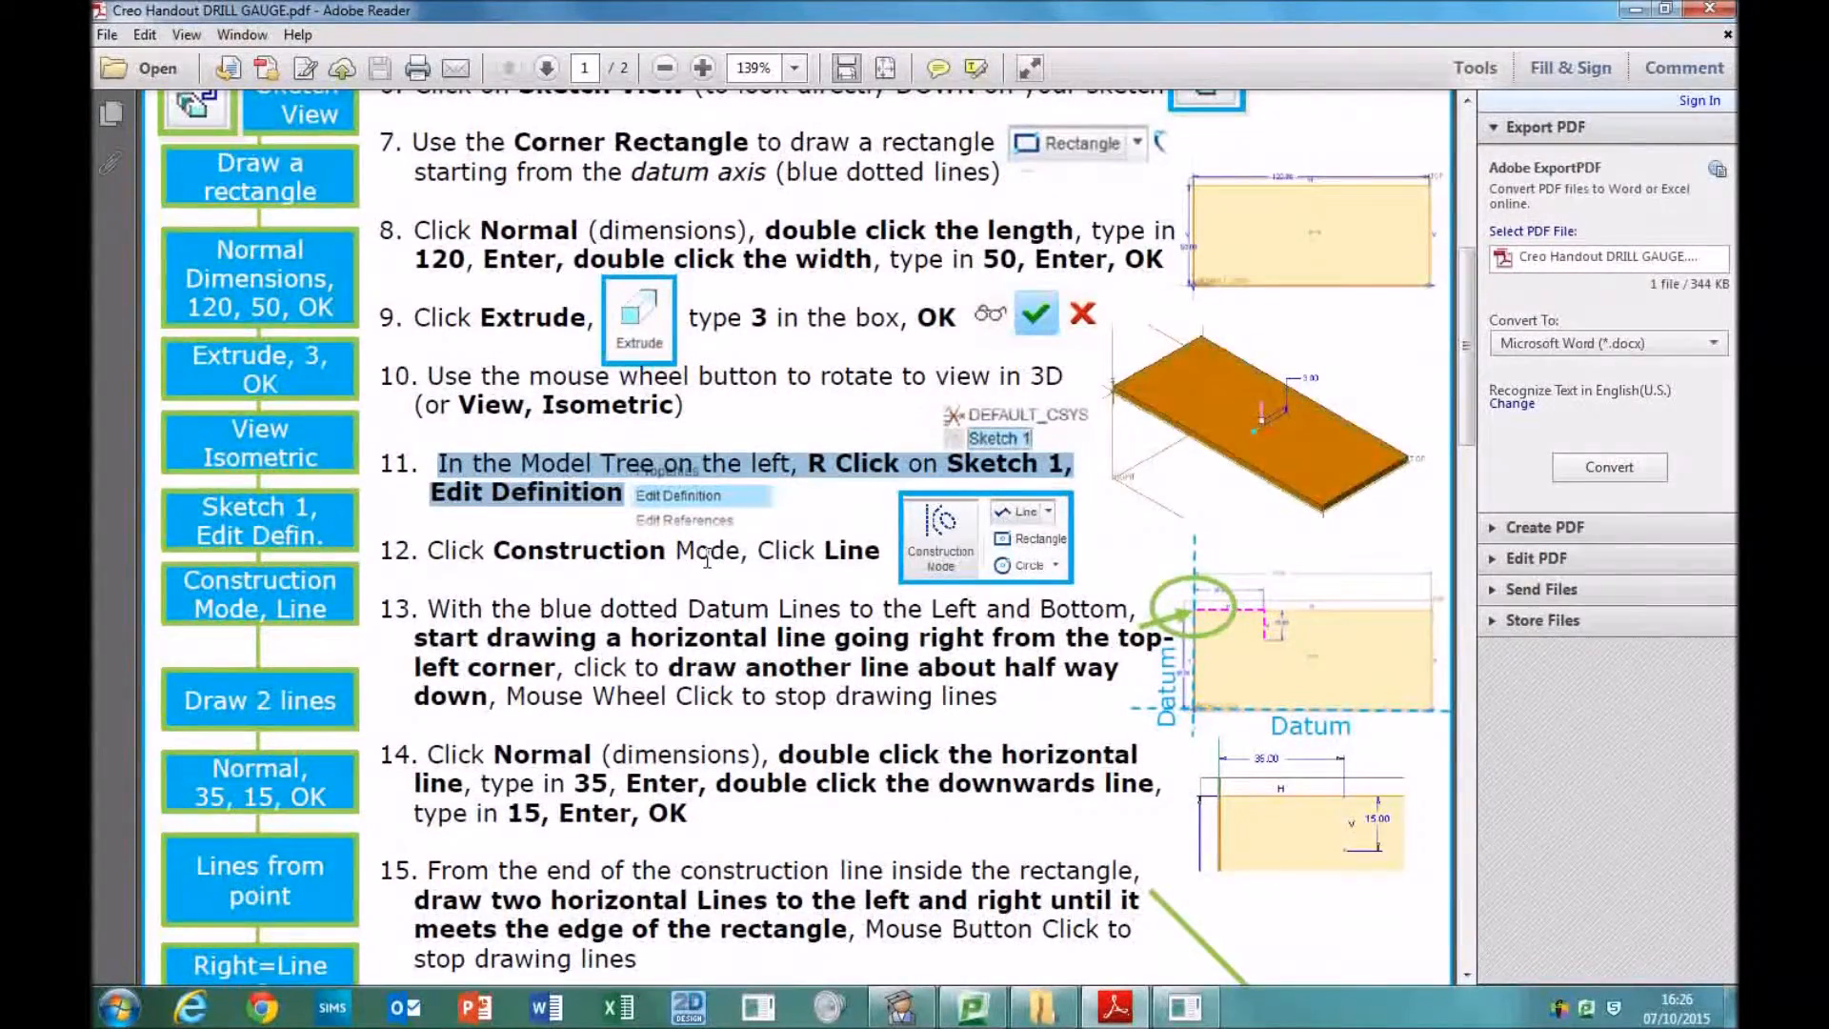
{"action": "left_click_drag", "start_coordinate": [500, 550], "coordinate": [863, 551]}
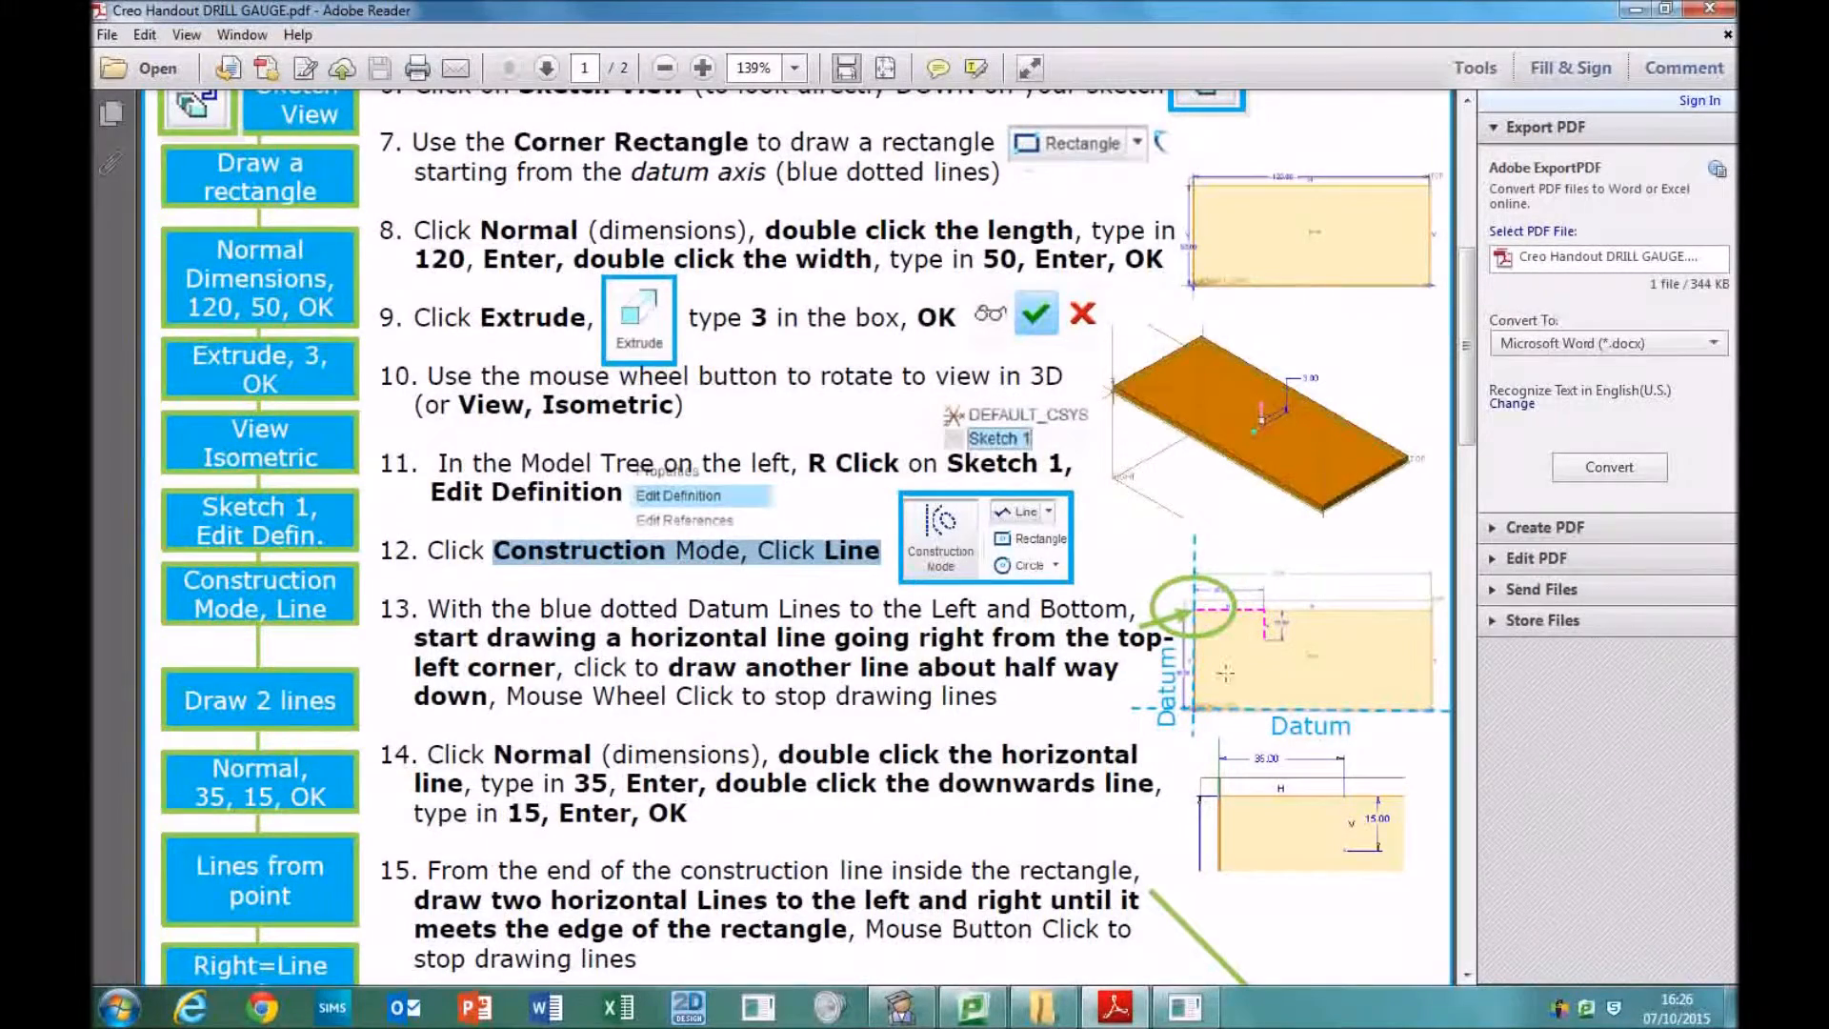
- Return to Creo Parametric and sketch two connected construction lines, one rightward along the top edge from the rectangle's top-left corner, one downward inside it
{"action": "left_click", "coordinate": [1186, 1007]}
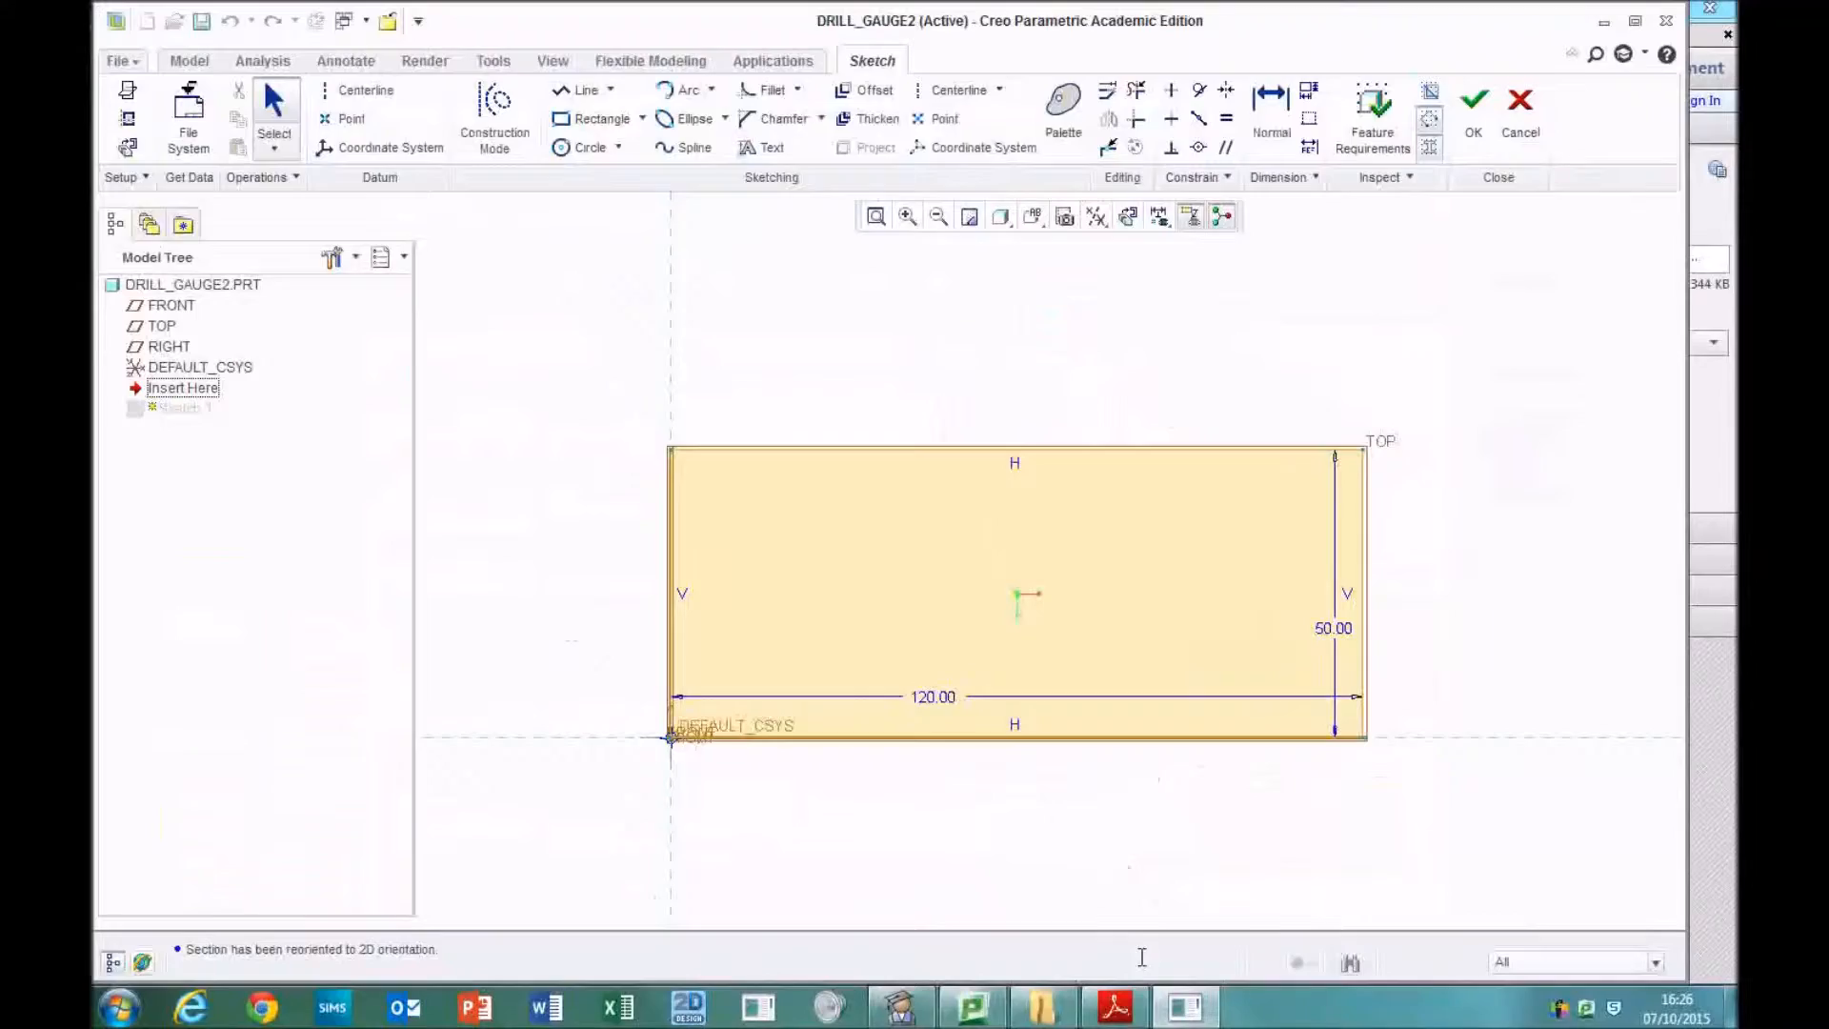
{"action": "left_click", "coordinate": [494, 119]}
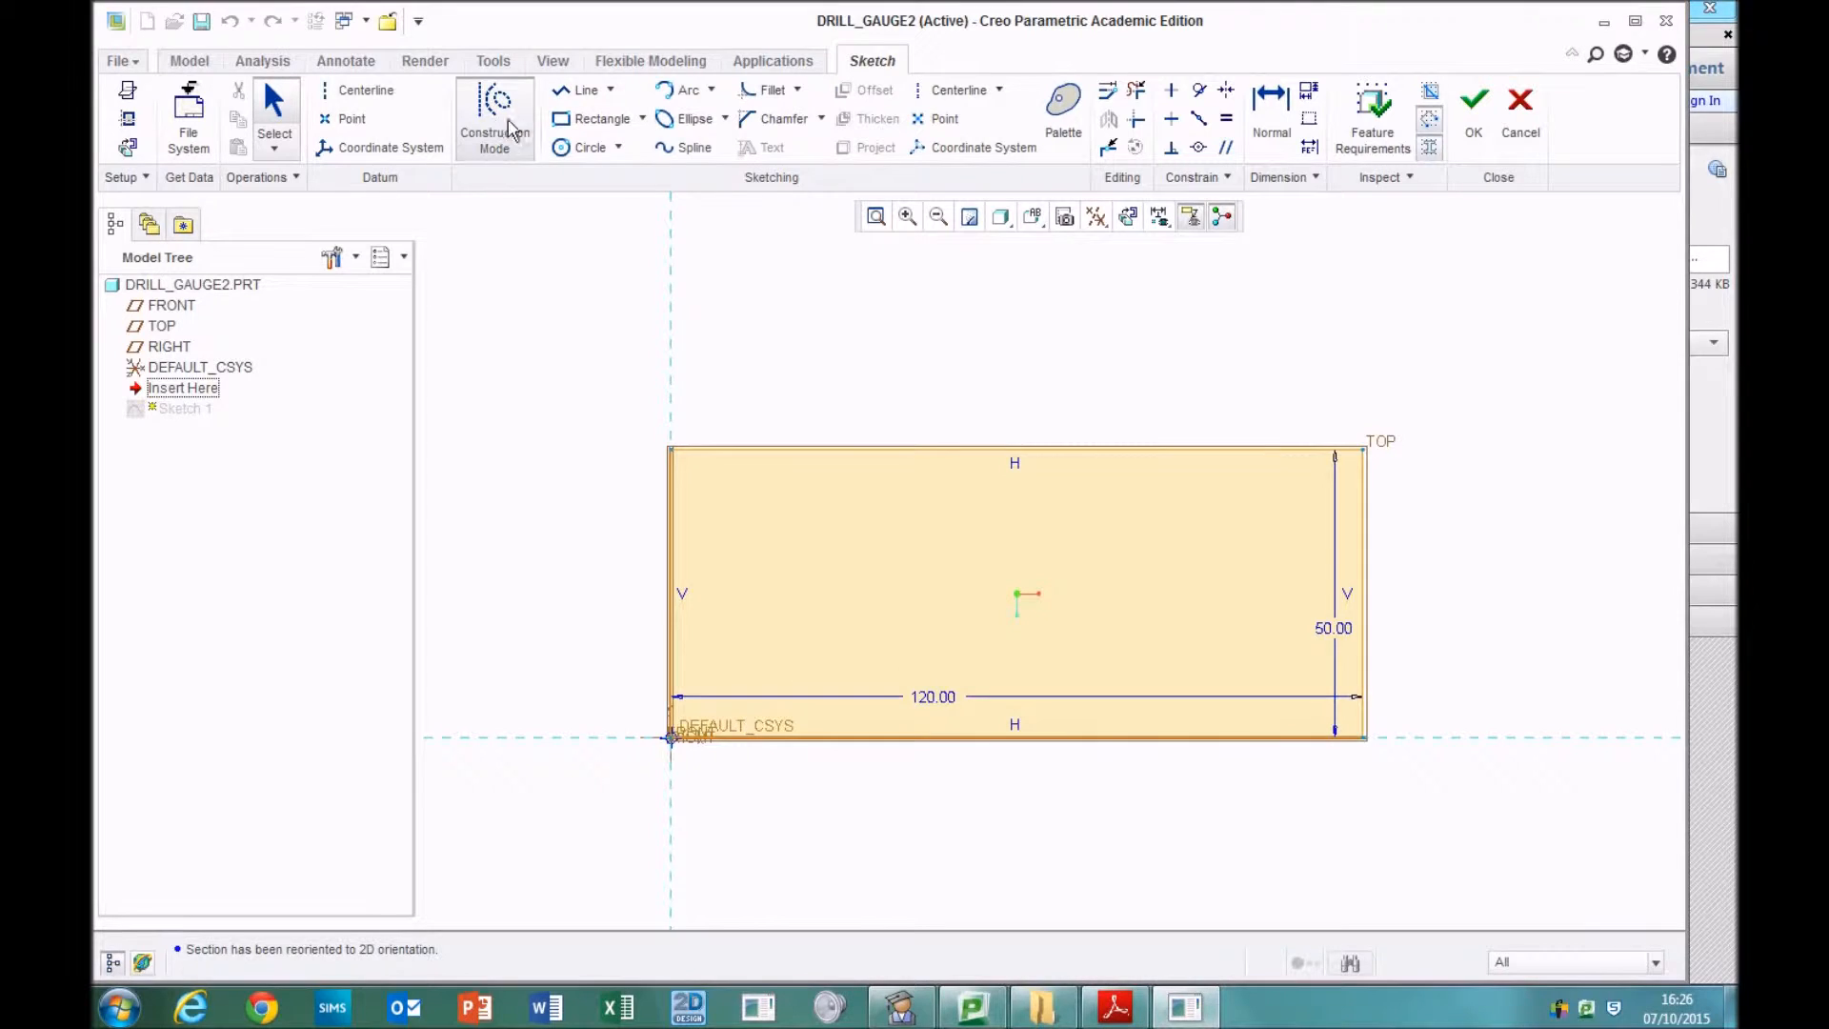
{"action": "left_click", "coordinate": [575, 90]}
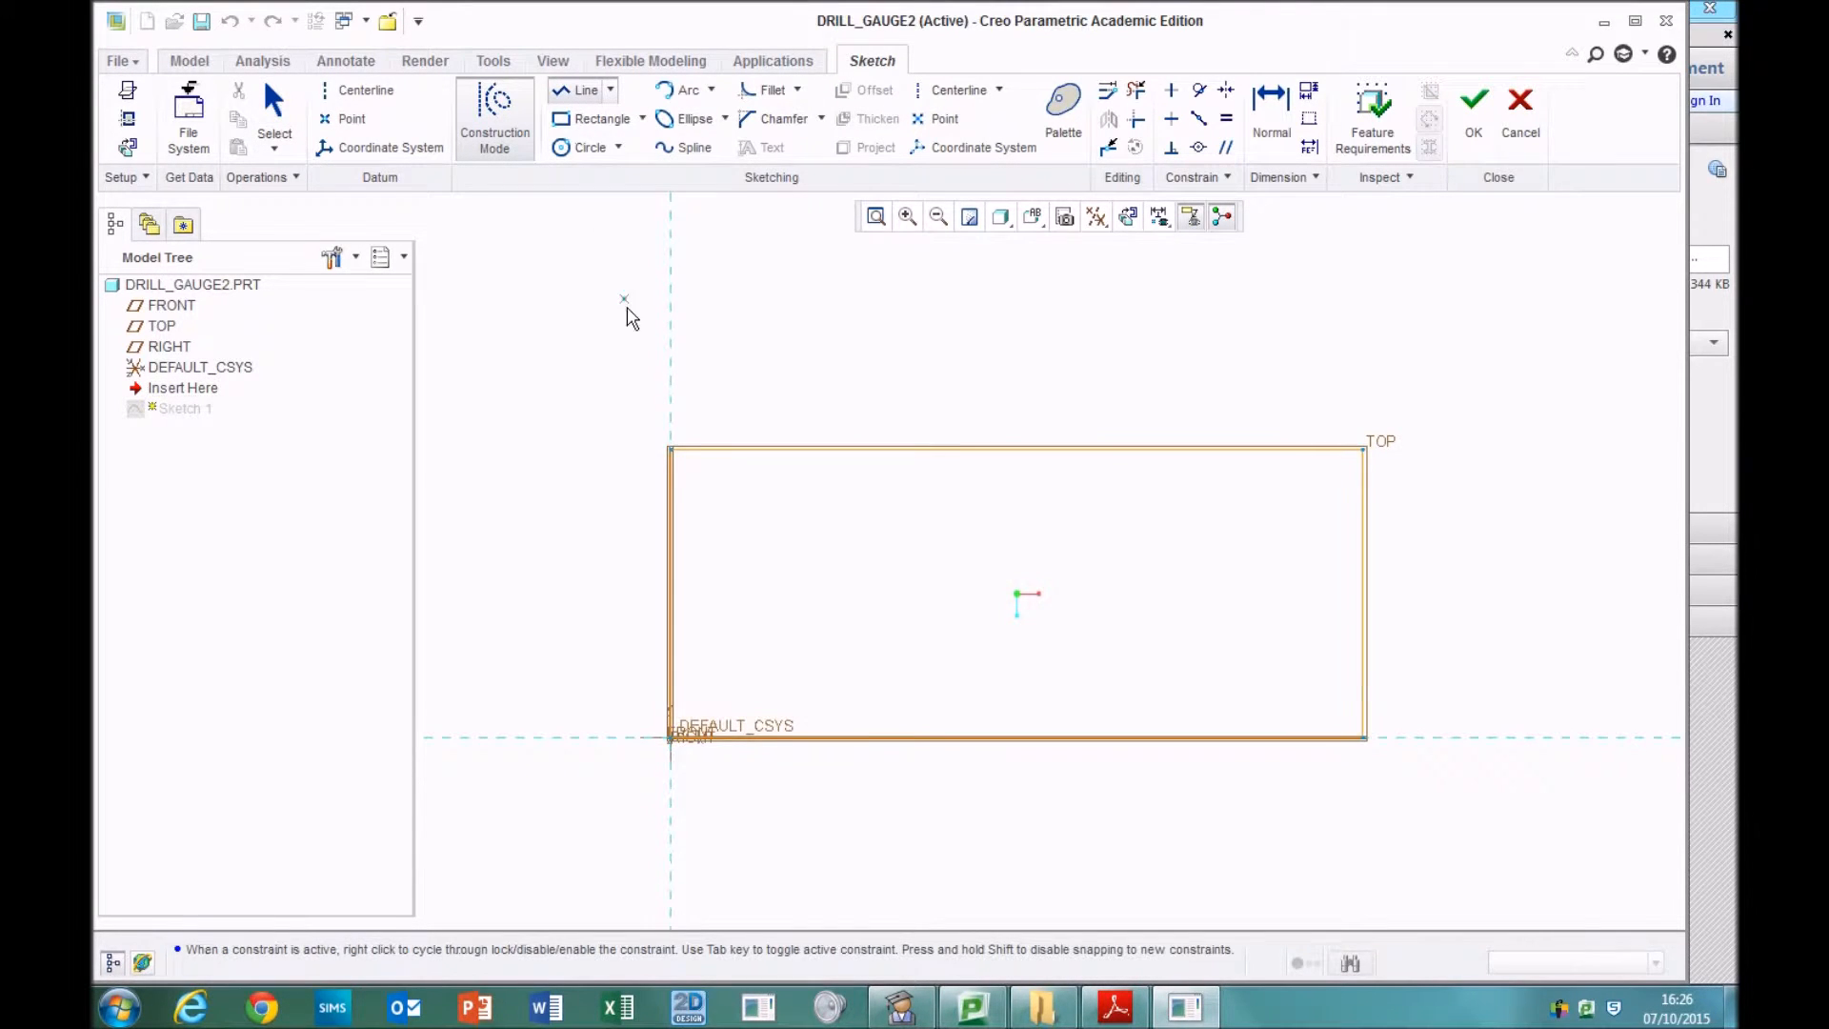
{"action": "left_click", "coordinate": [670, 450]}
{"action": "left_click", "coordinate": [863, 450]}
{"action": "middle_click", "coordinate": [864, 457]}
{"action": "left_click", "coordinate": [864, 542]}
{"action": "middle_click", "coordinate": [868, 543]}
{"action": "left_click", "coordinate": [863, 541]}
- Switch to the Adobe Reader handout and mark the first line of instruction 14 on dimensioning the construction lines
{"action": "left_click", "coordinate": [1188, 1007]}
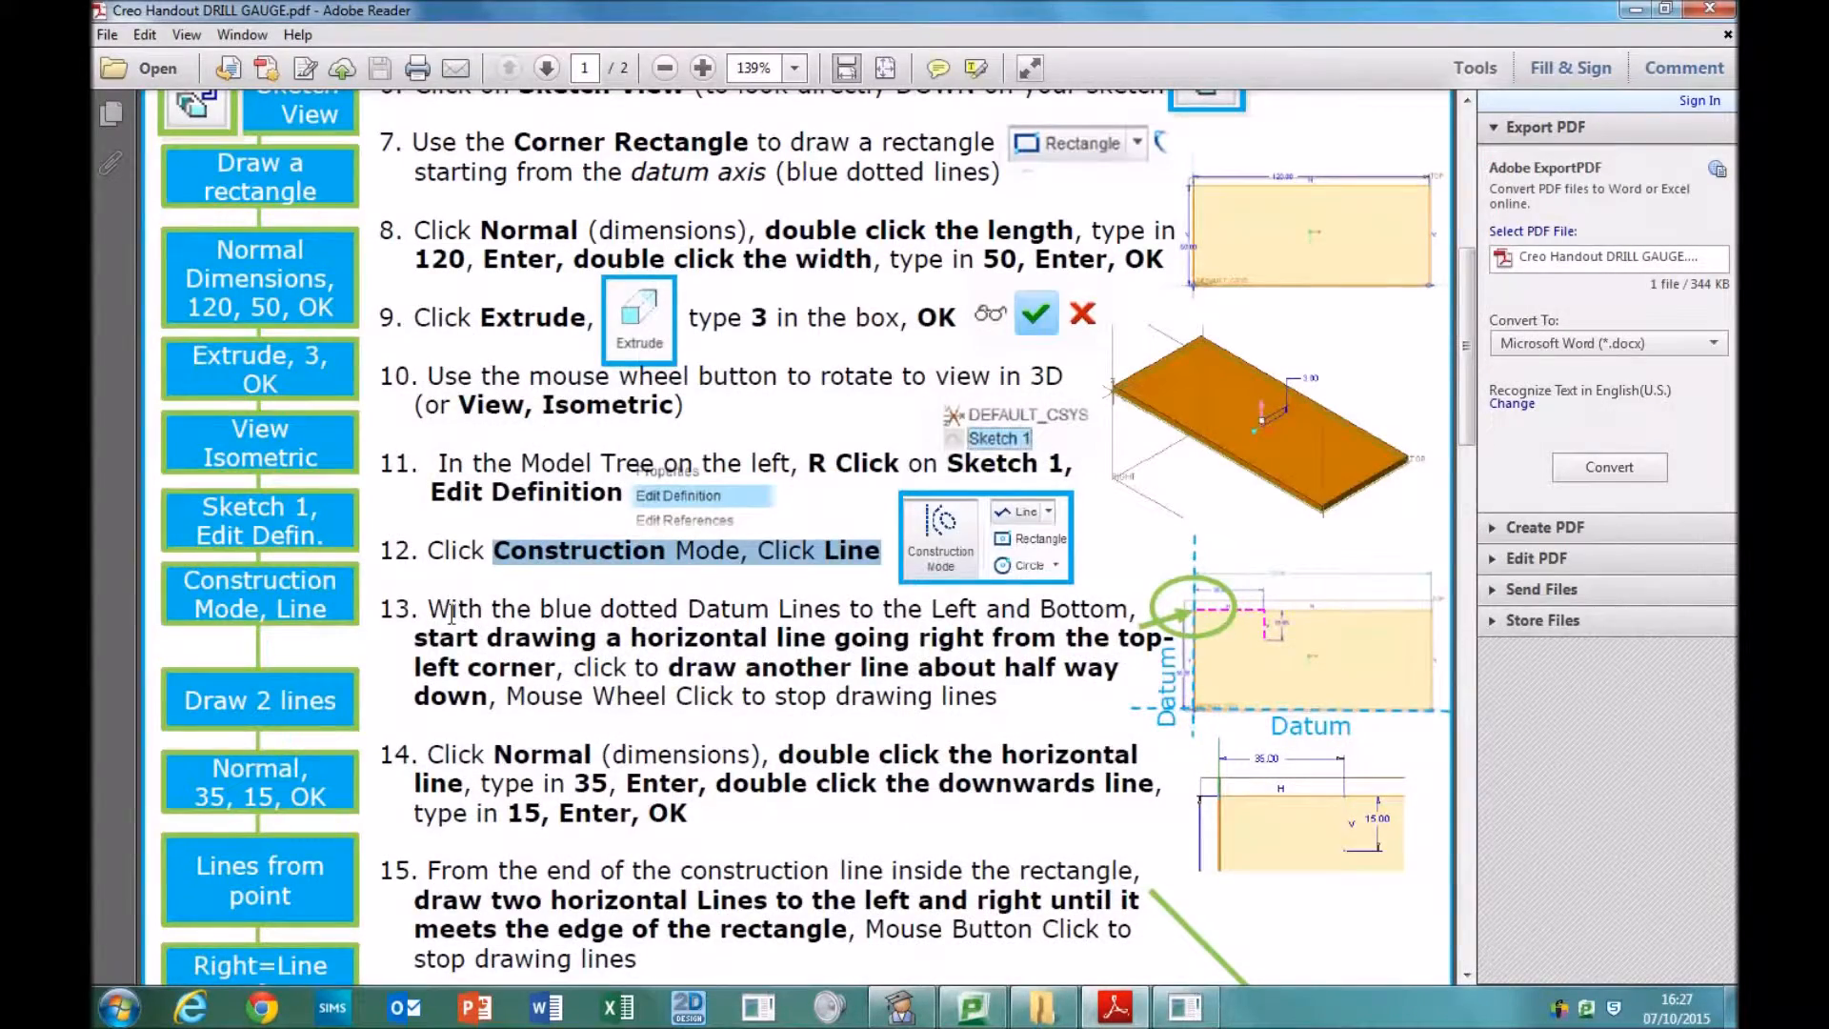
{"action": "scroll", "coordinate": [535, 725], "scroll_direction": "down", "scroll_amount": 2}
{"action": "left_click_drag", "start_coordinate": [427, 644], "coordinate": [1045, 651]}
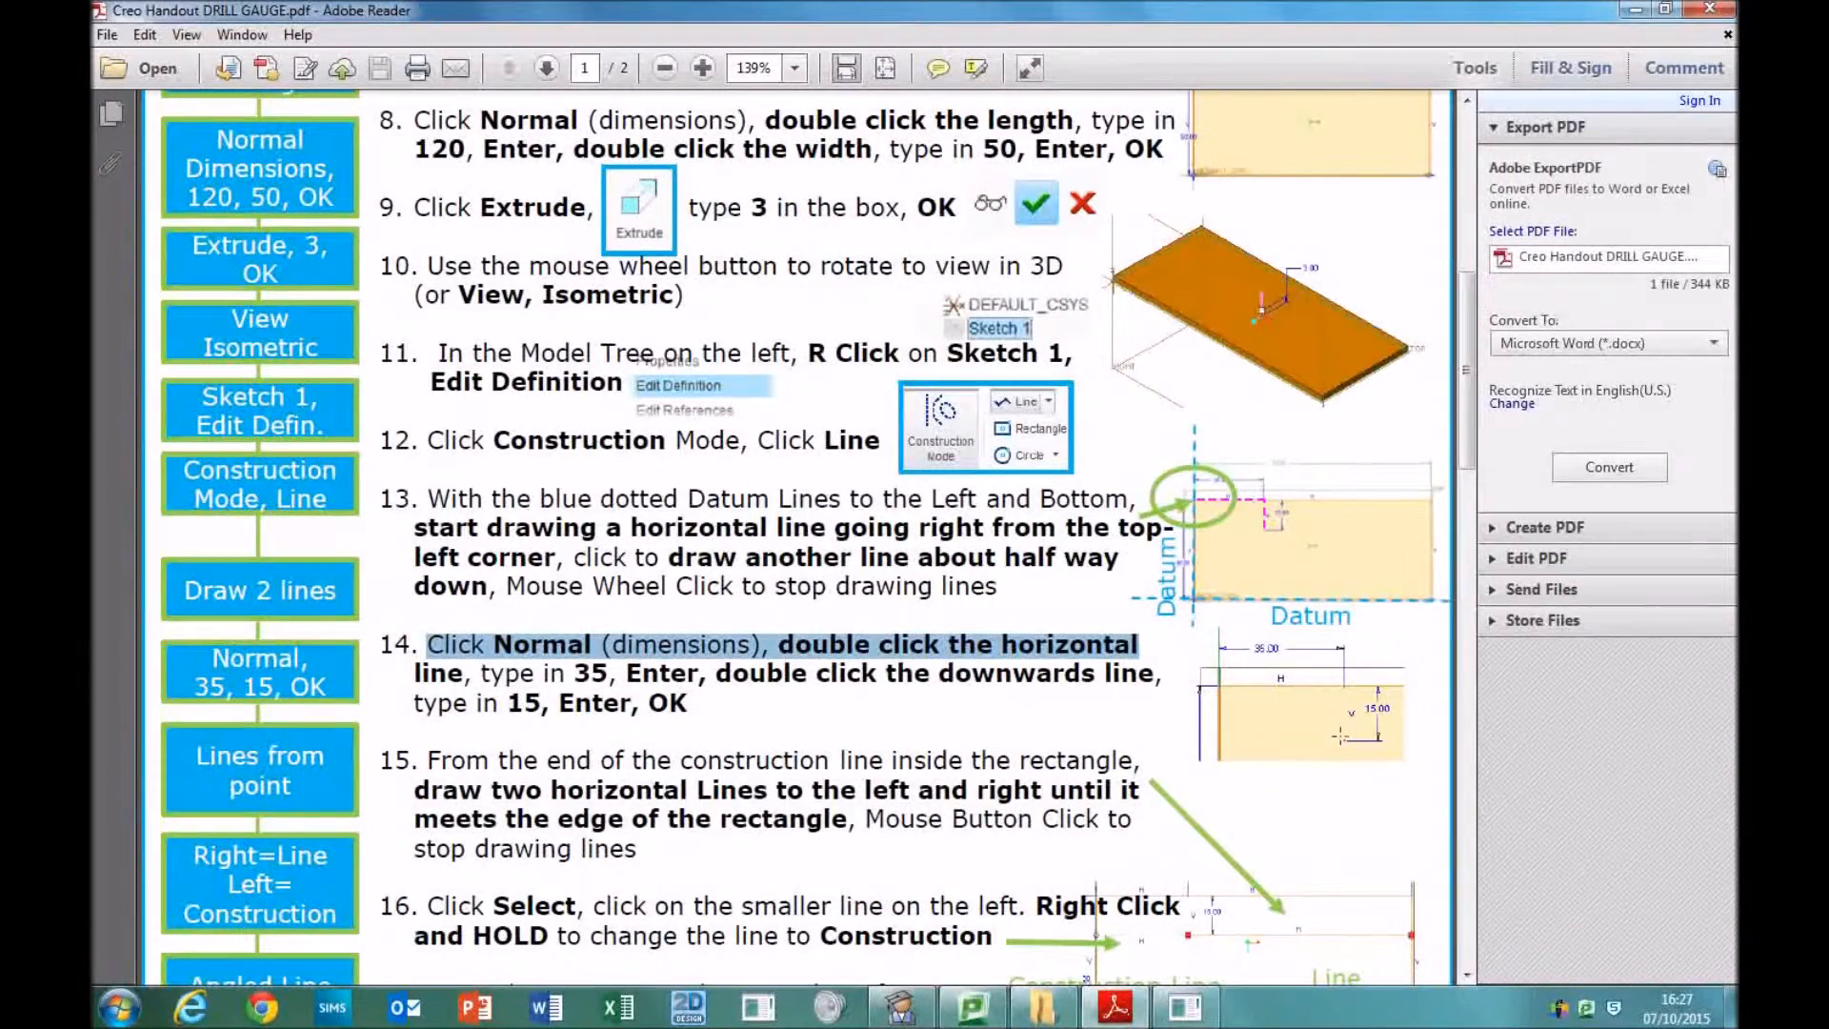
- Return to Creo Parametric and dimension the construction lines, setting the horizontal one to 35 and the downward one to 15
{"action": "left_click", "coordinate": [1179, 1011]}
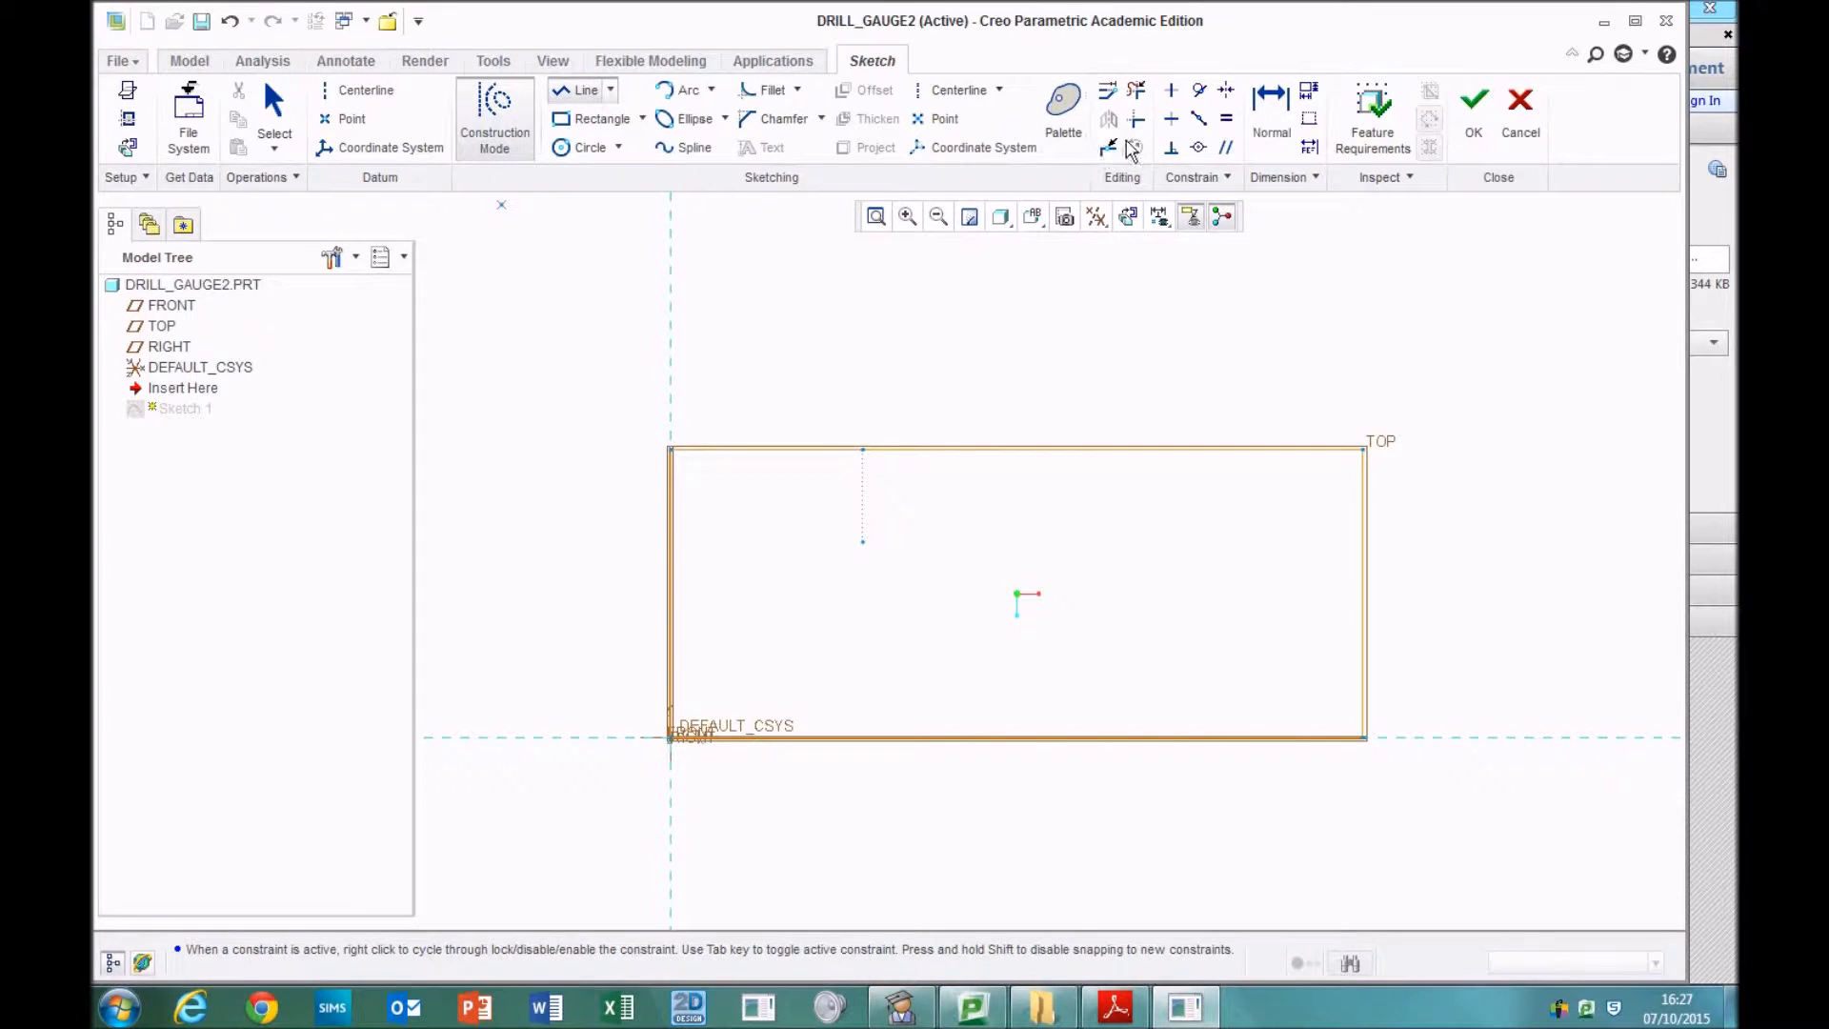
{"action": "left_click", "coordinate": [1270, 107]}
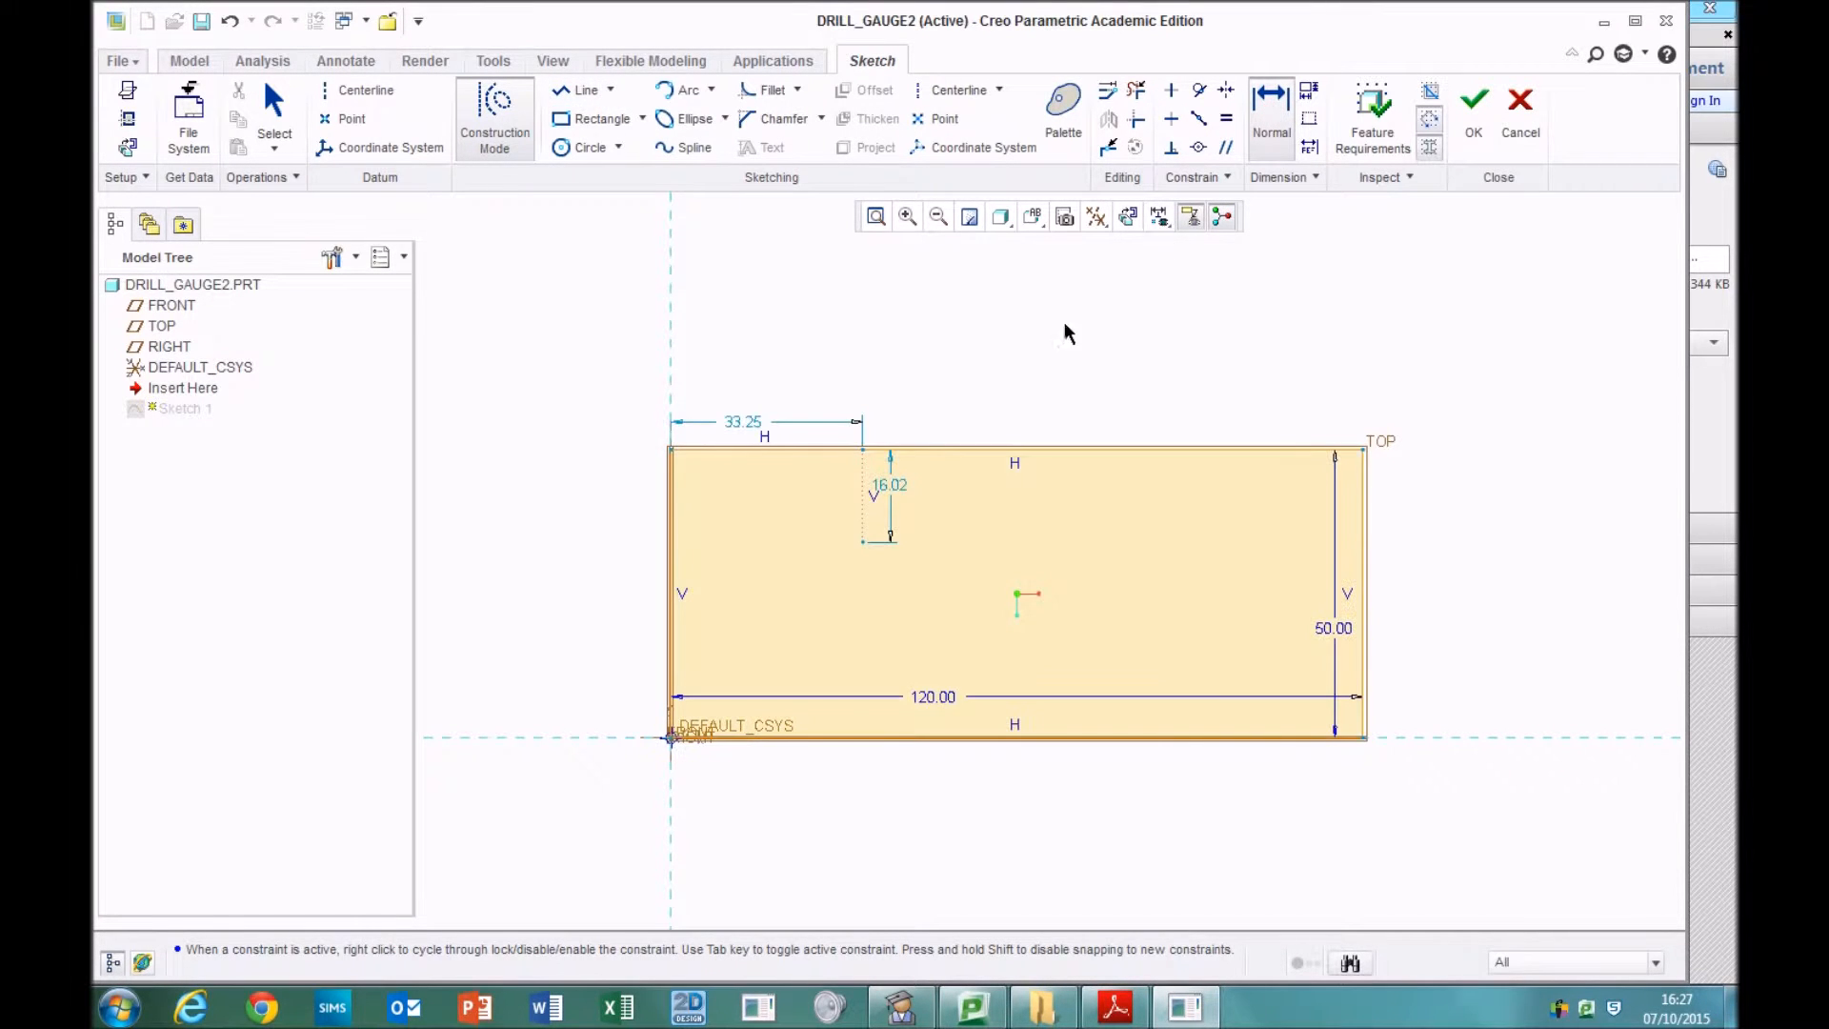
{"action": "double_click", "coordinate": [747, 426]}
{"action": "type", "text": "3"}
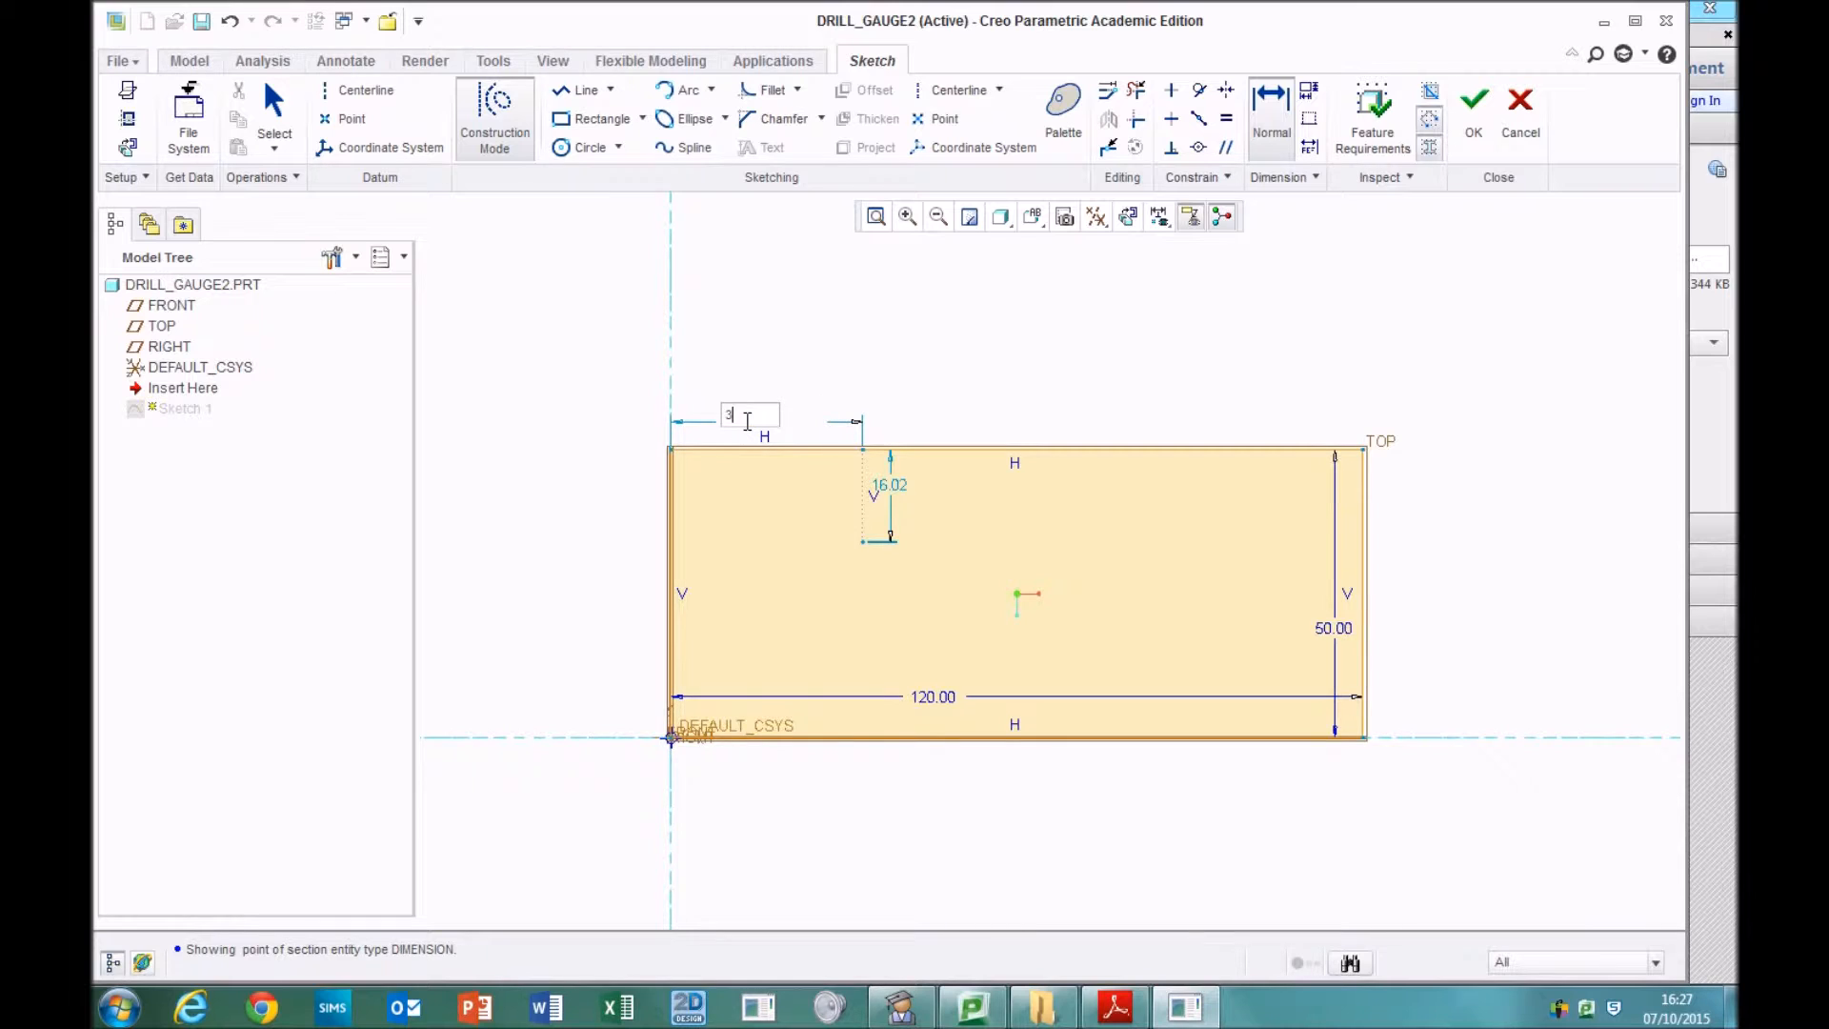
{"action": "type", "text": "5"}
{"action": "key", "text": "Return"}
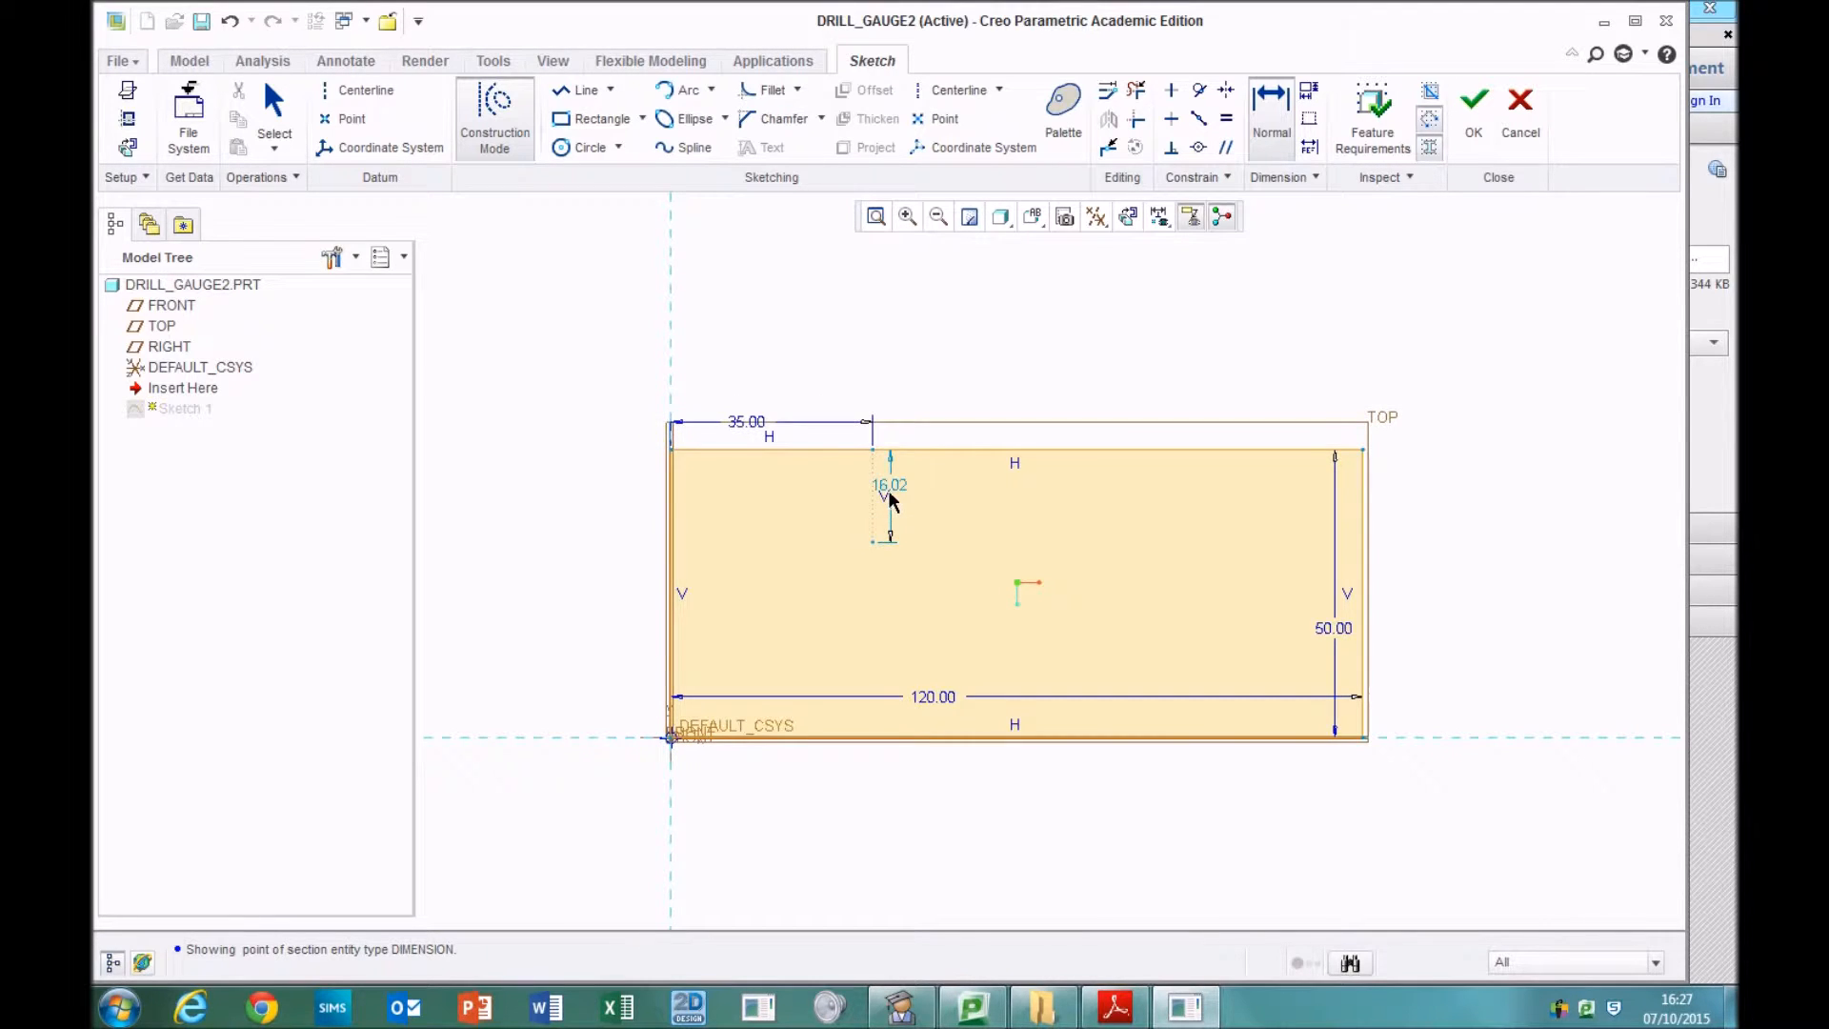
{"action": "double_click", "coordinate": [892, 486]}
{"action": "type", "text": "15"}
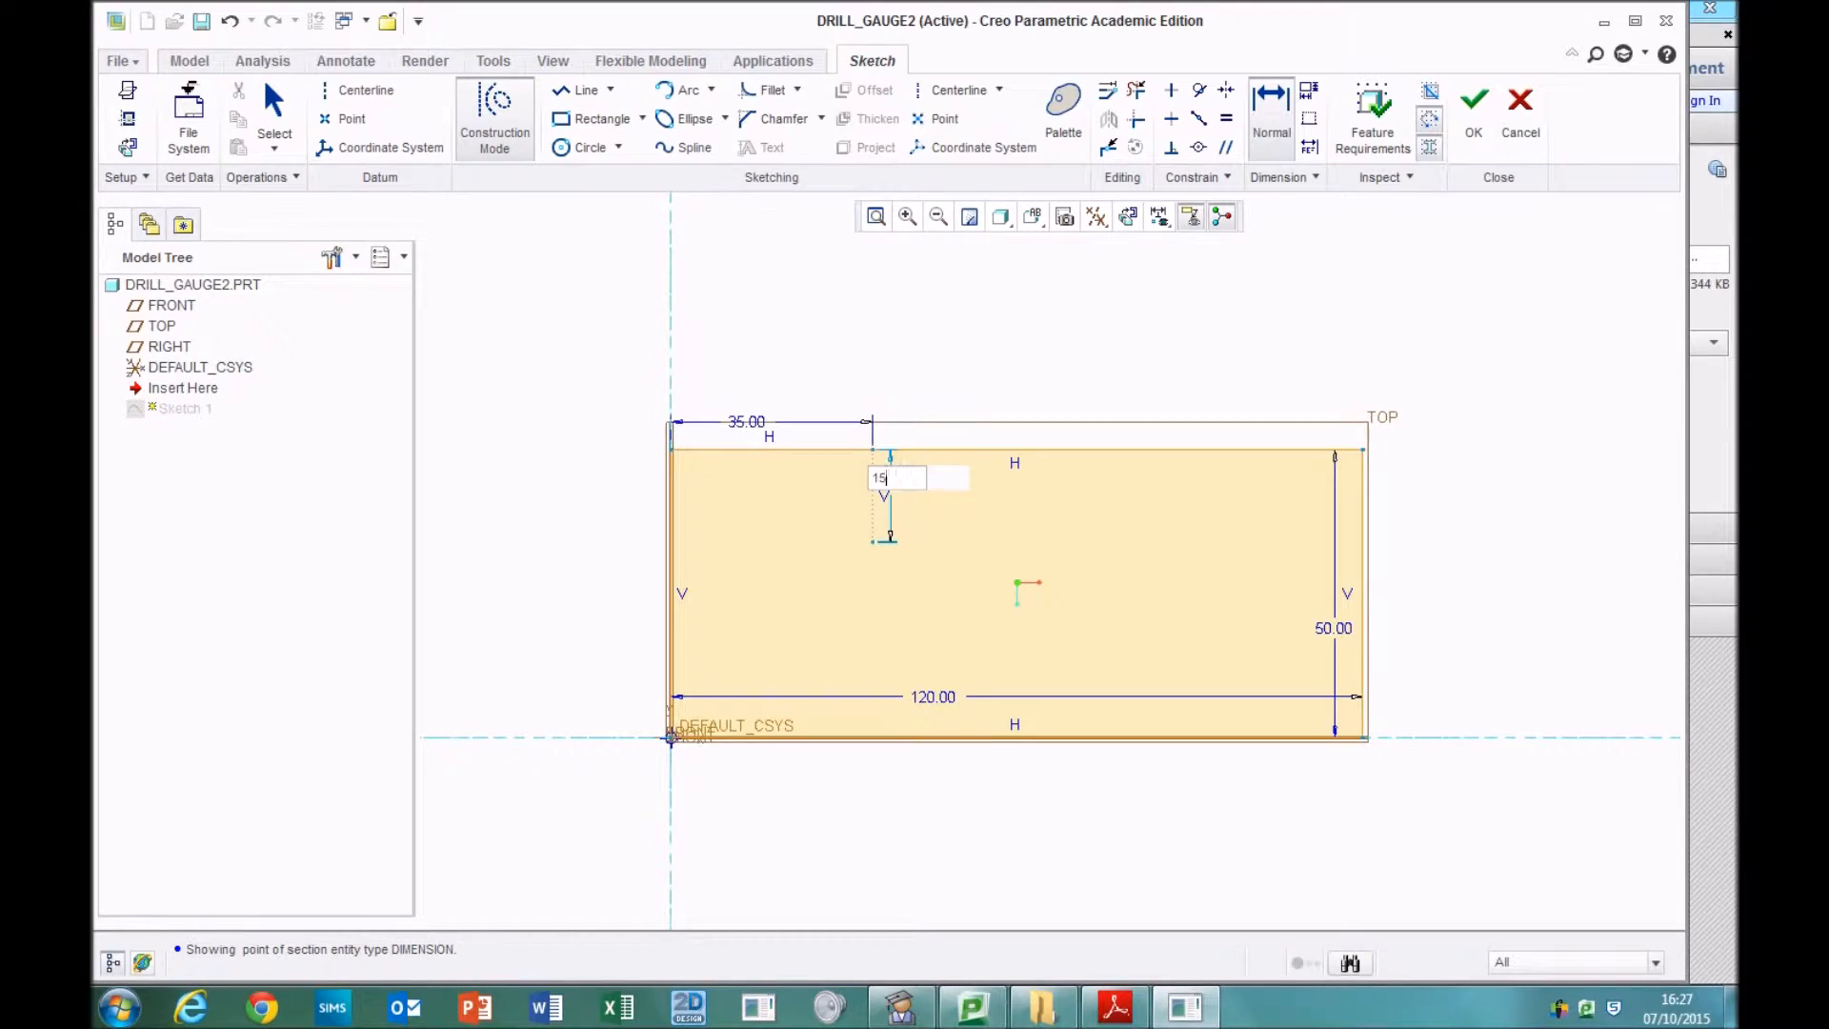
{"action": "key", "text": "Return"}
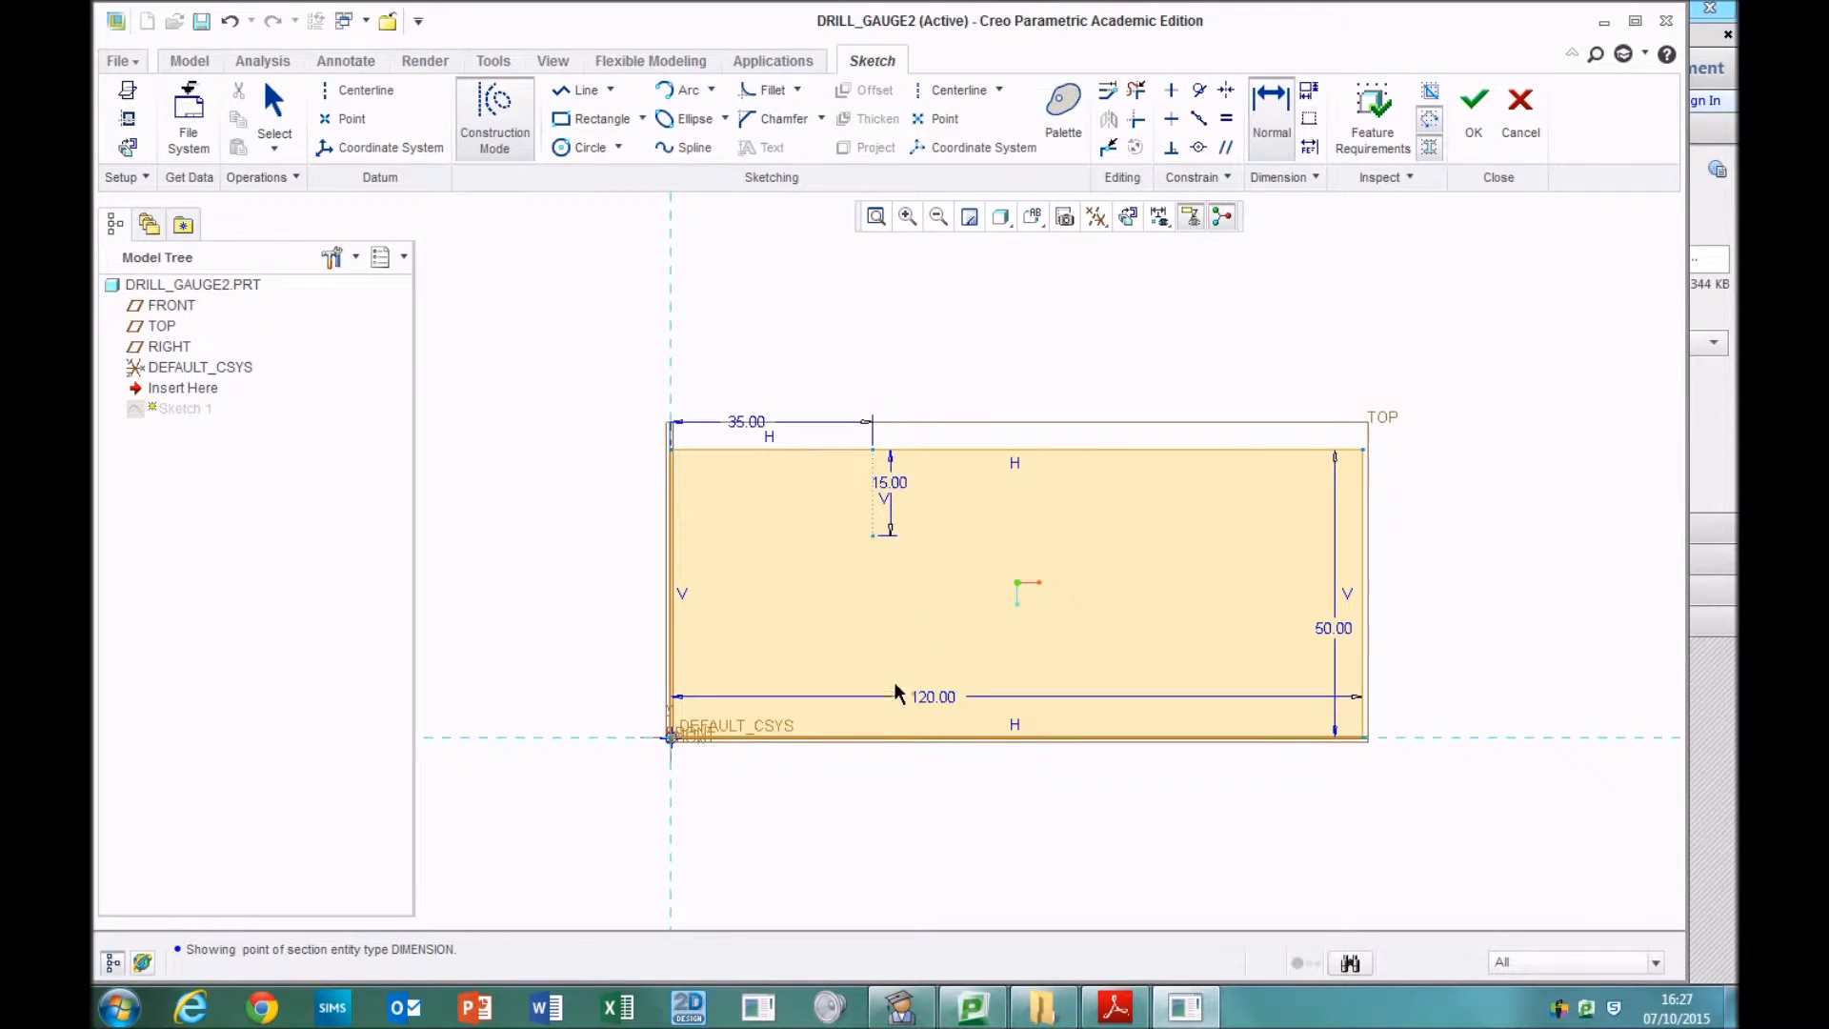
- Switch to the Adobe Reader handout and mark instruction 15 on drawing two horizontal lines to the rectangle's edges
{"action": "left_click", "coordinate": [1116, 1007]}
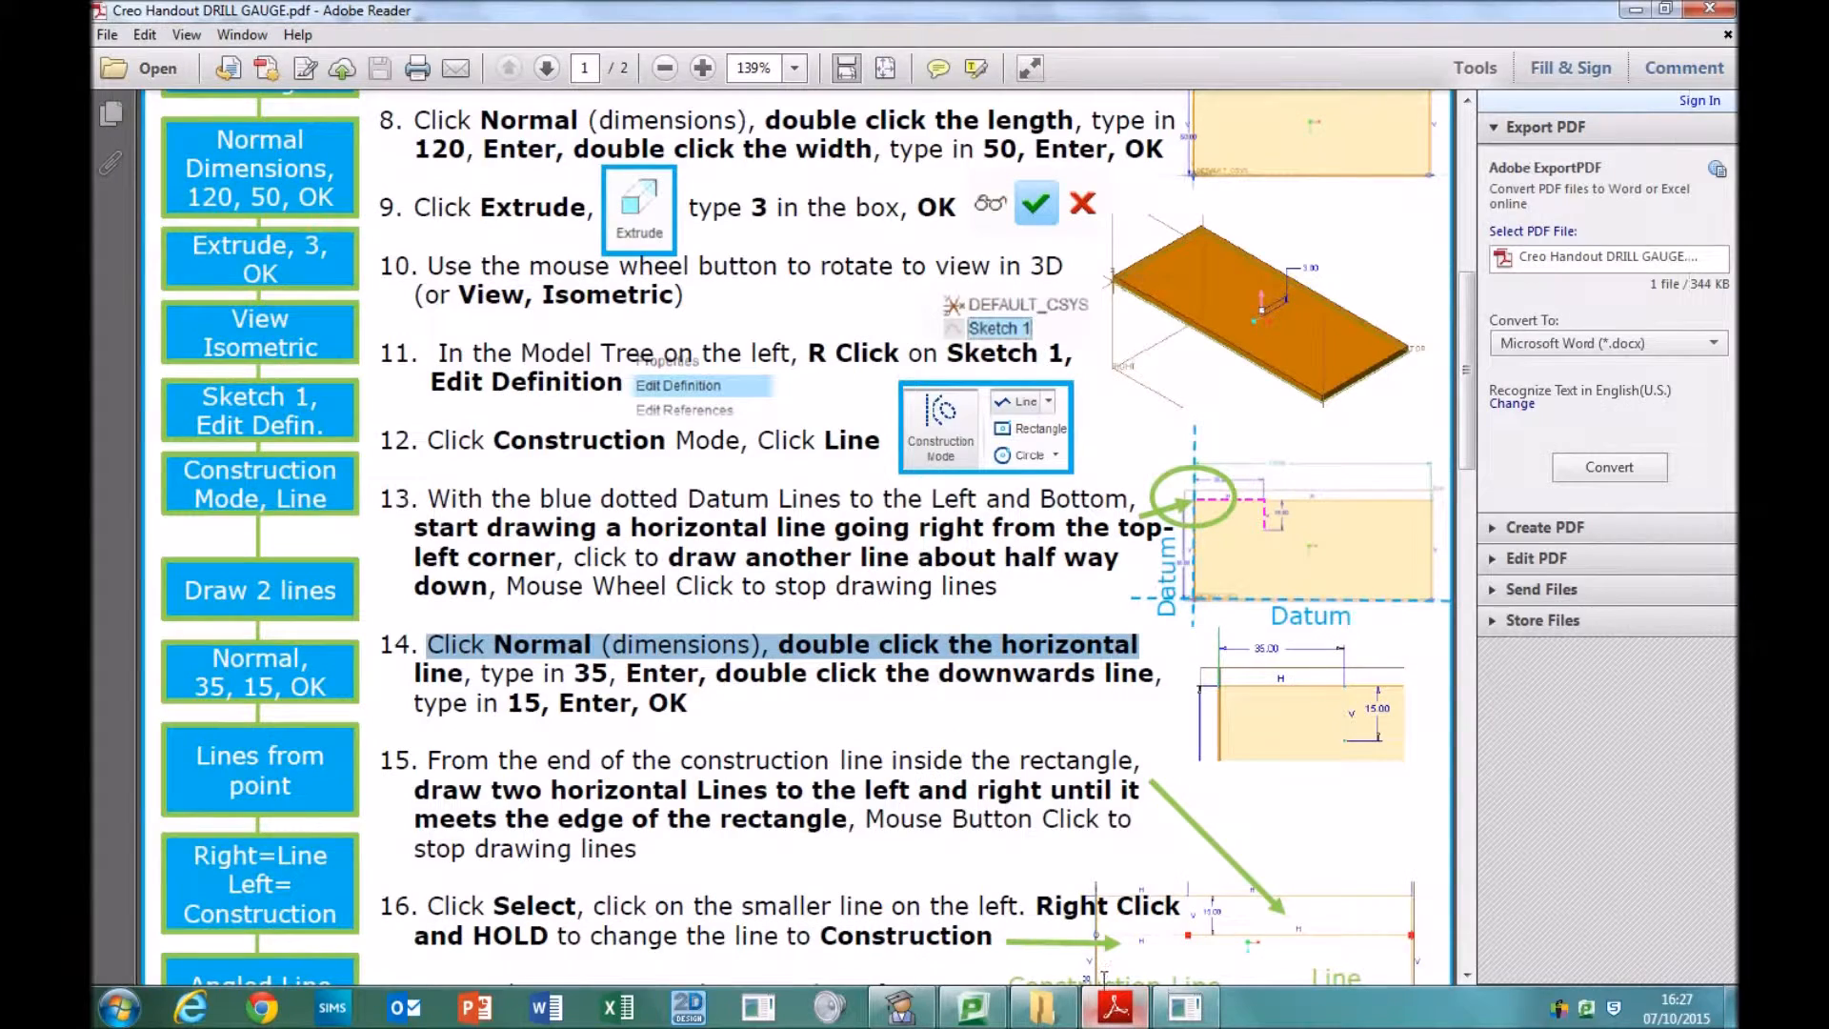
{"action": "scroll", "coordinate": [1009, 772], "scroll_direction": "down", "scroll_amount": 2}
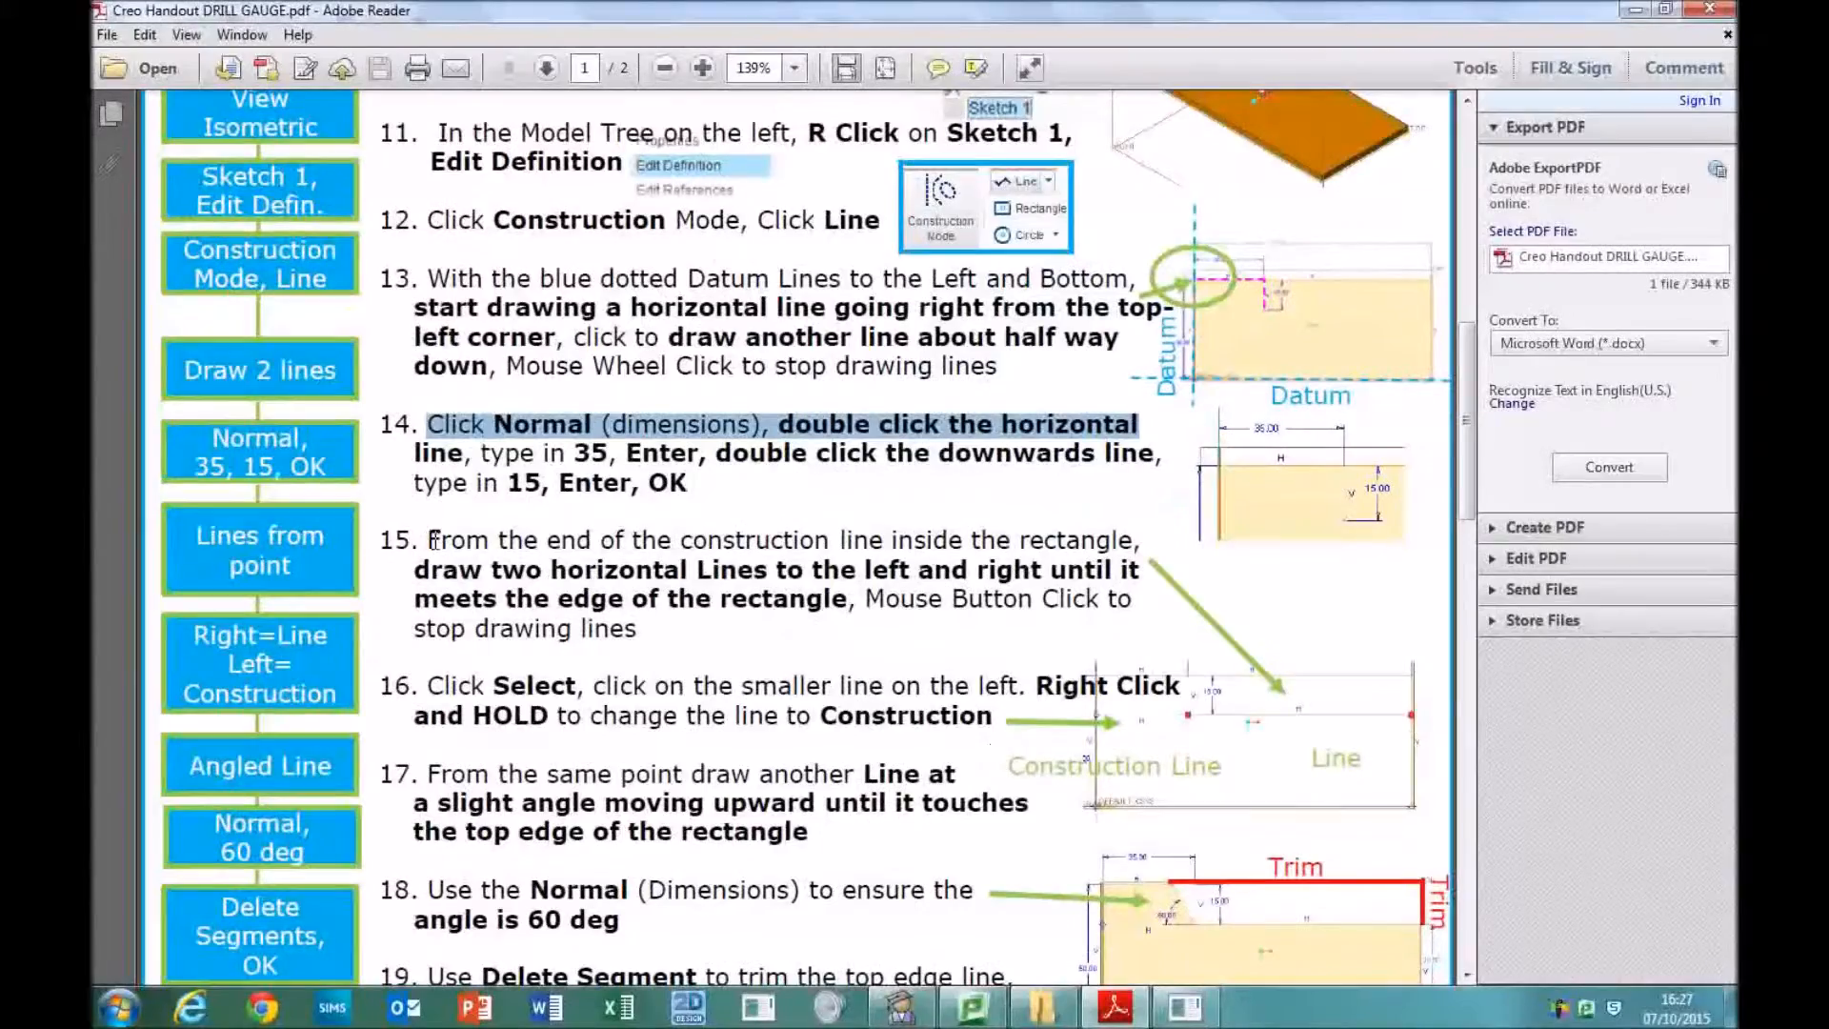
{"action": "left_click_drag", "start_coordinate": [426, 539], "coordinate": [1071, 559]}
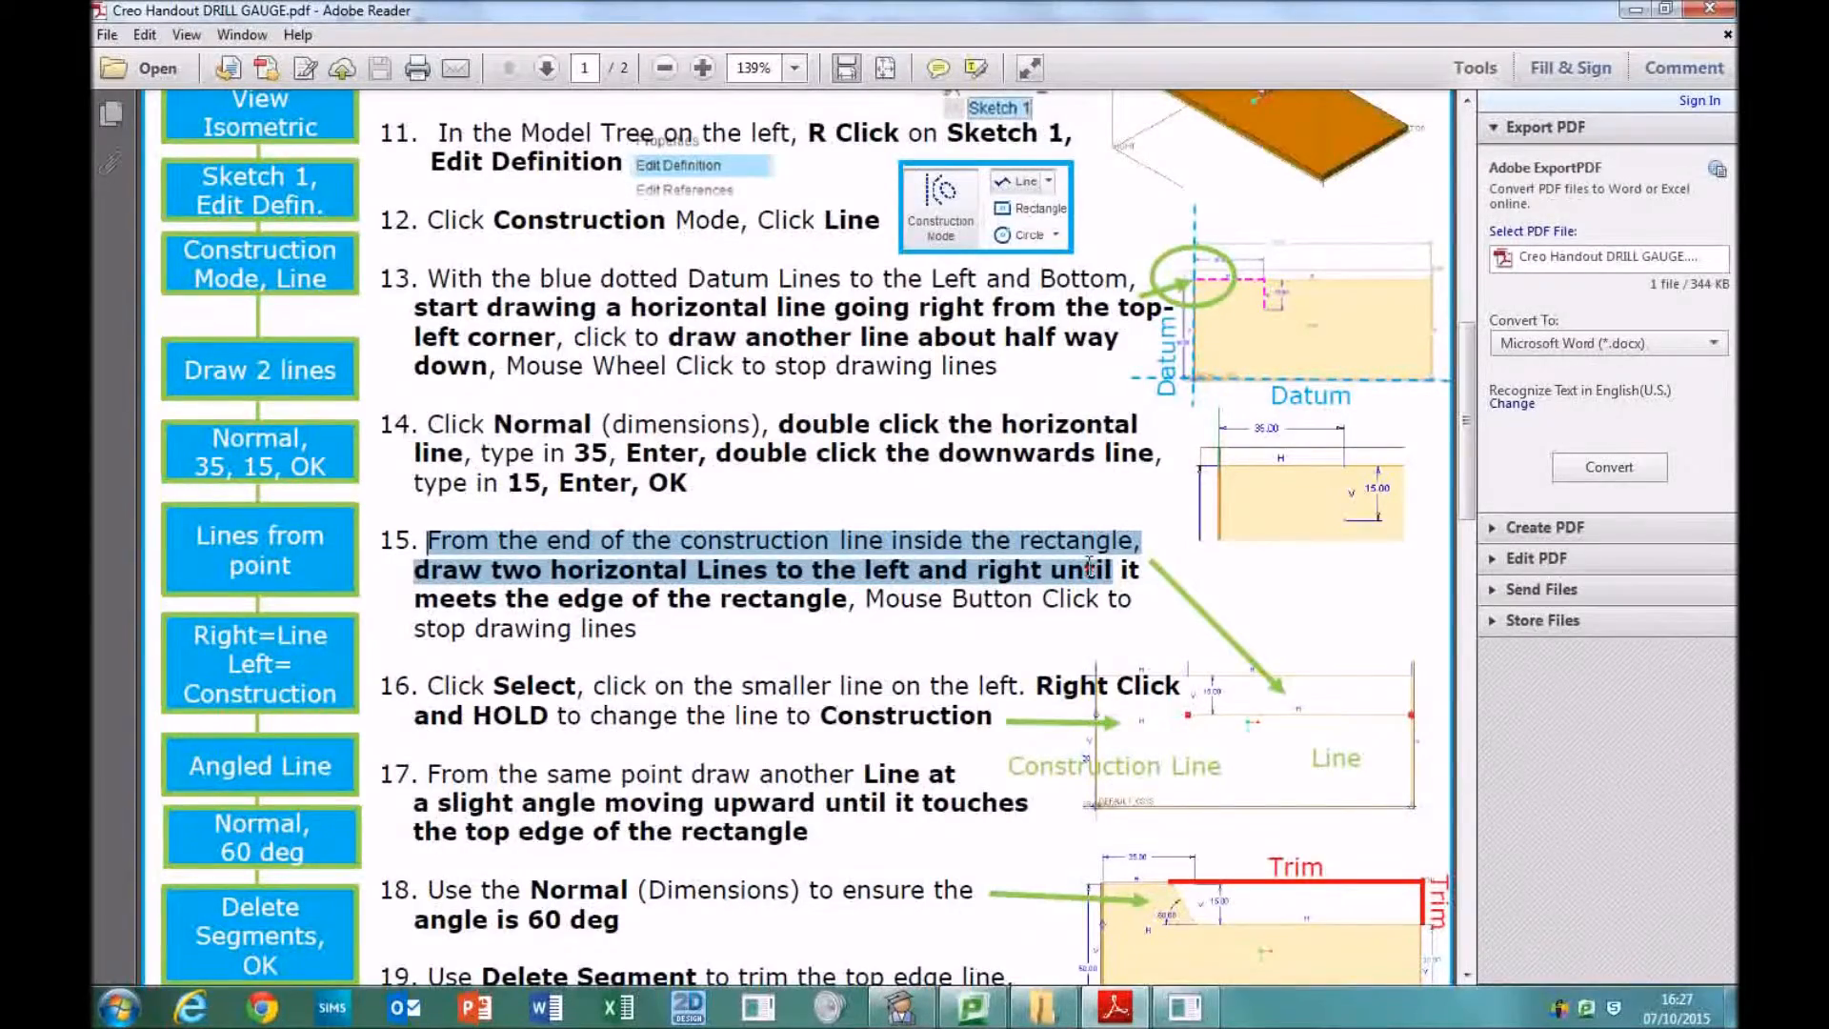
{"action": "mouse_move", "coordinate": [1100, 568]}
{"action": "left_mouse_down"}
{"action": "mouse_move", "coordinate": [1129, 571]}
{"action": "mouse_move", "coordinate": [1120, 592]}
{"action": "left_mouse_up"}
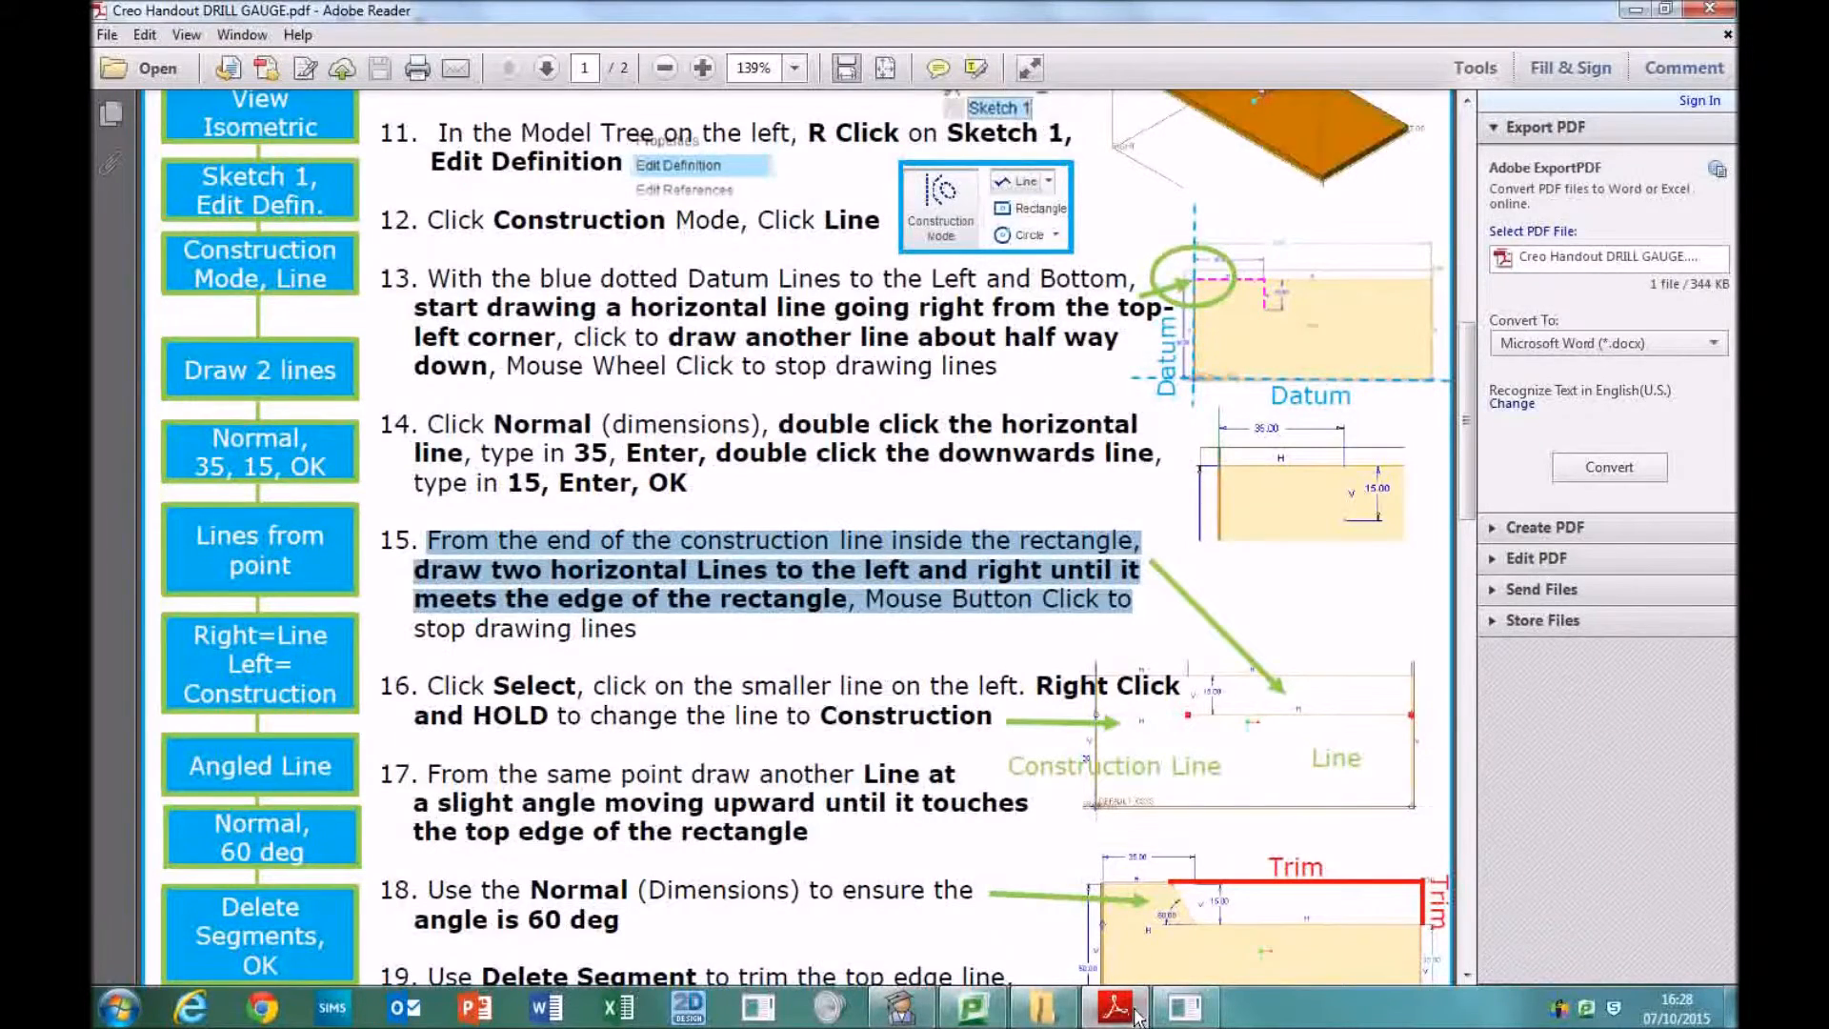
- Return to Creo Parametric and, with Construction Mode off, draw horizontal lines from the vertical construction line's lower end to the rectangle's right and left edges
{"action": "left_click", "coordinate": [1187, 1008]}
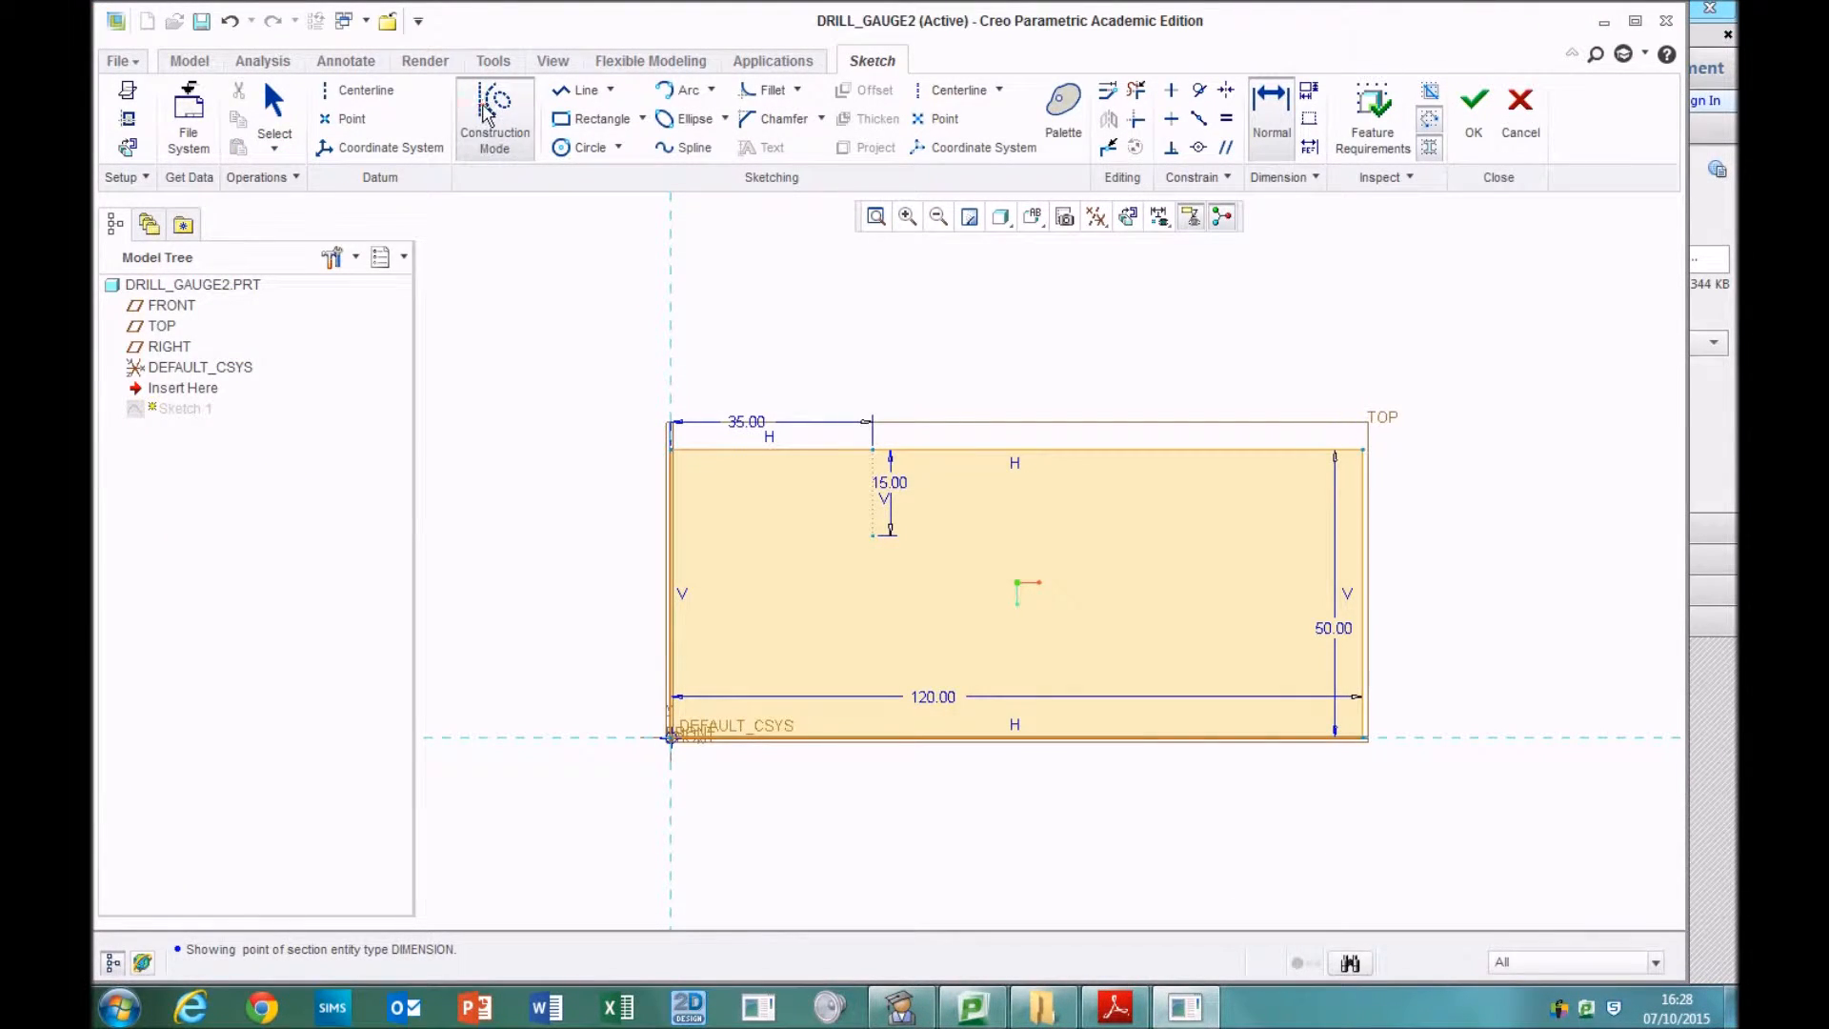
{"action": "left_click", "coordinate": [562, 93]}
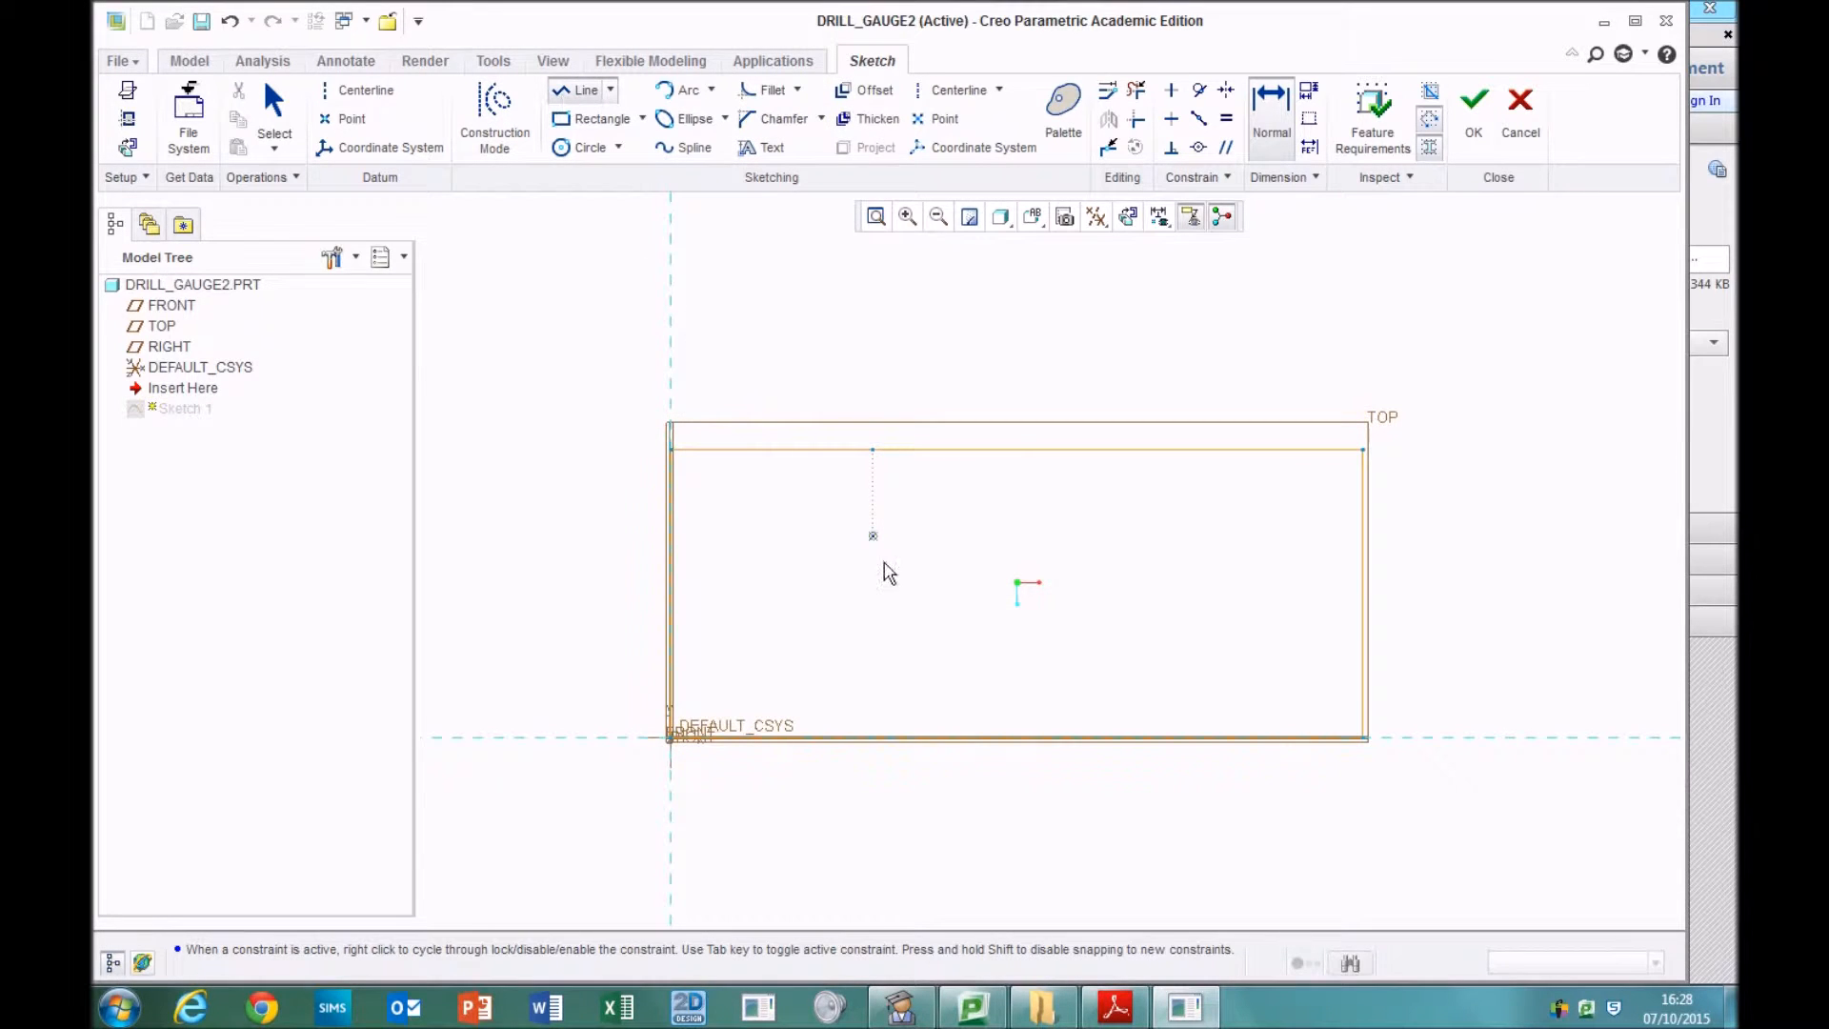
{"action": "left_click", "coordinate": [873, 535]}
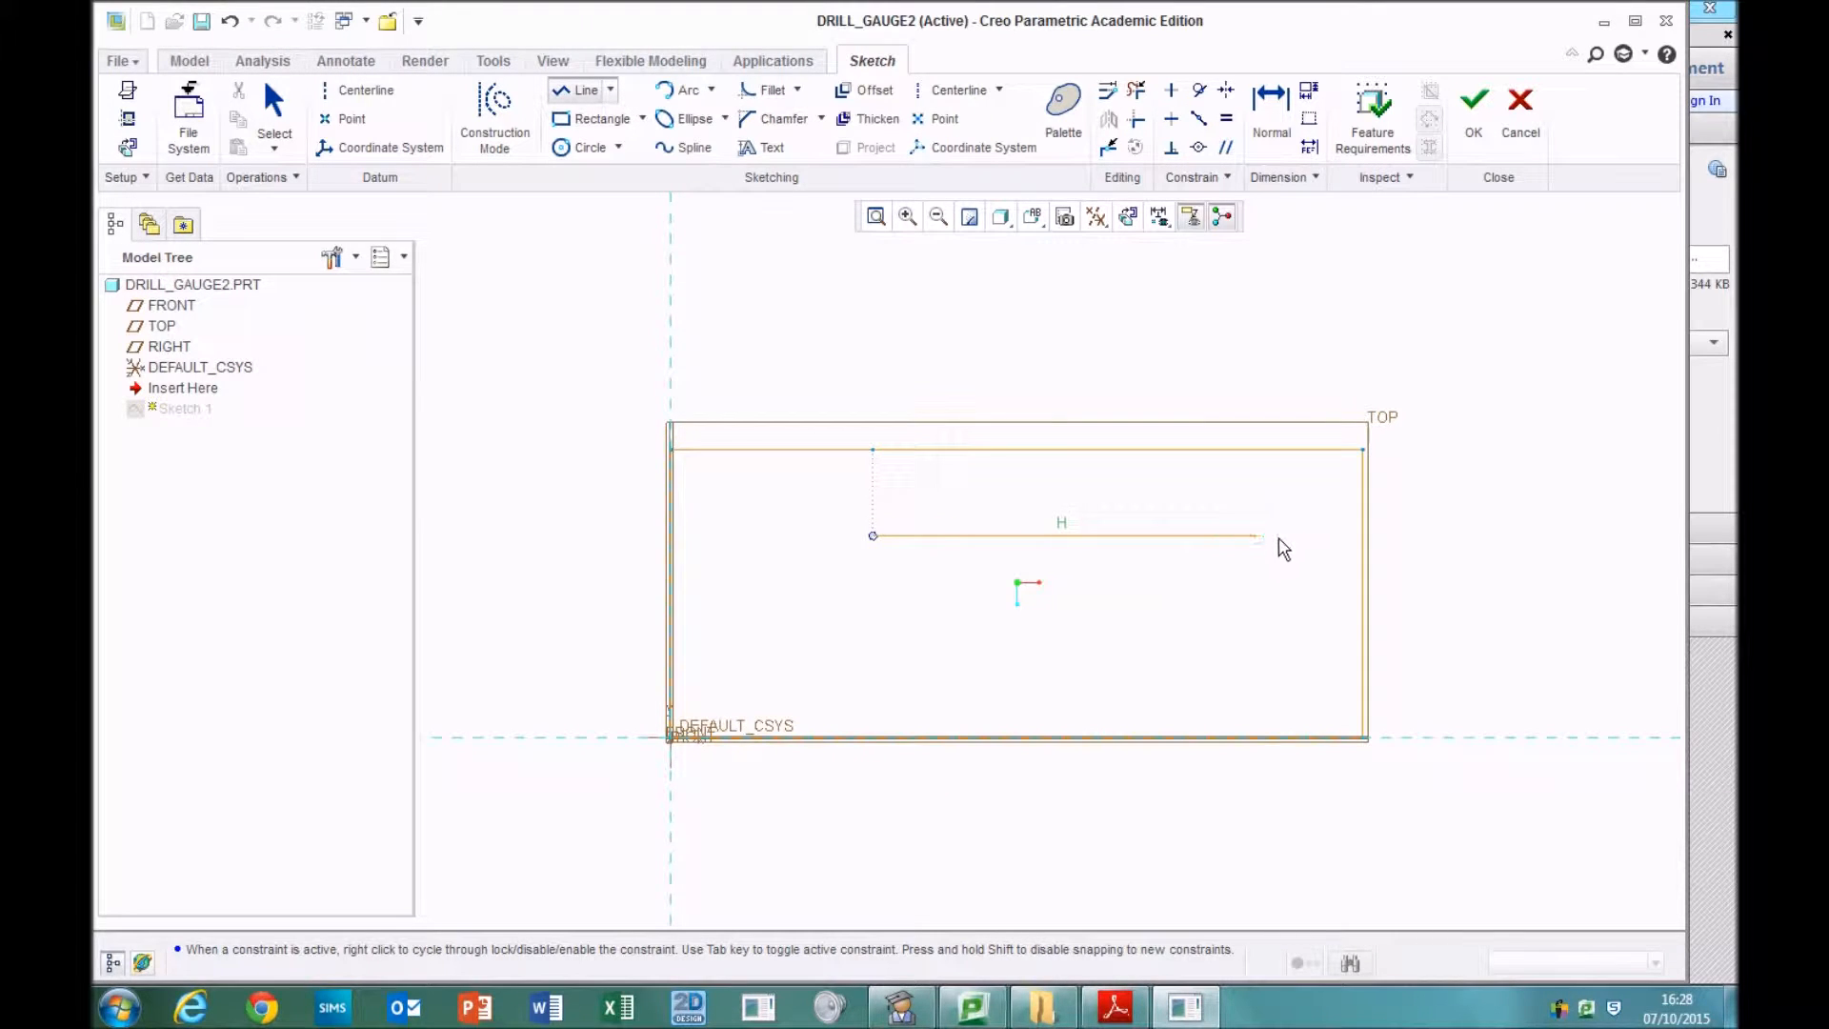
{"action": "left_click", "coordinate": [1362, 536]}
{"action": "middle_click", "coordinate": [1439, 496]}
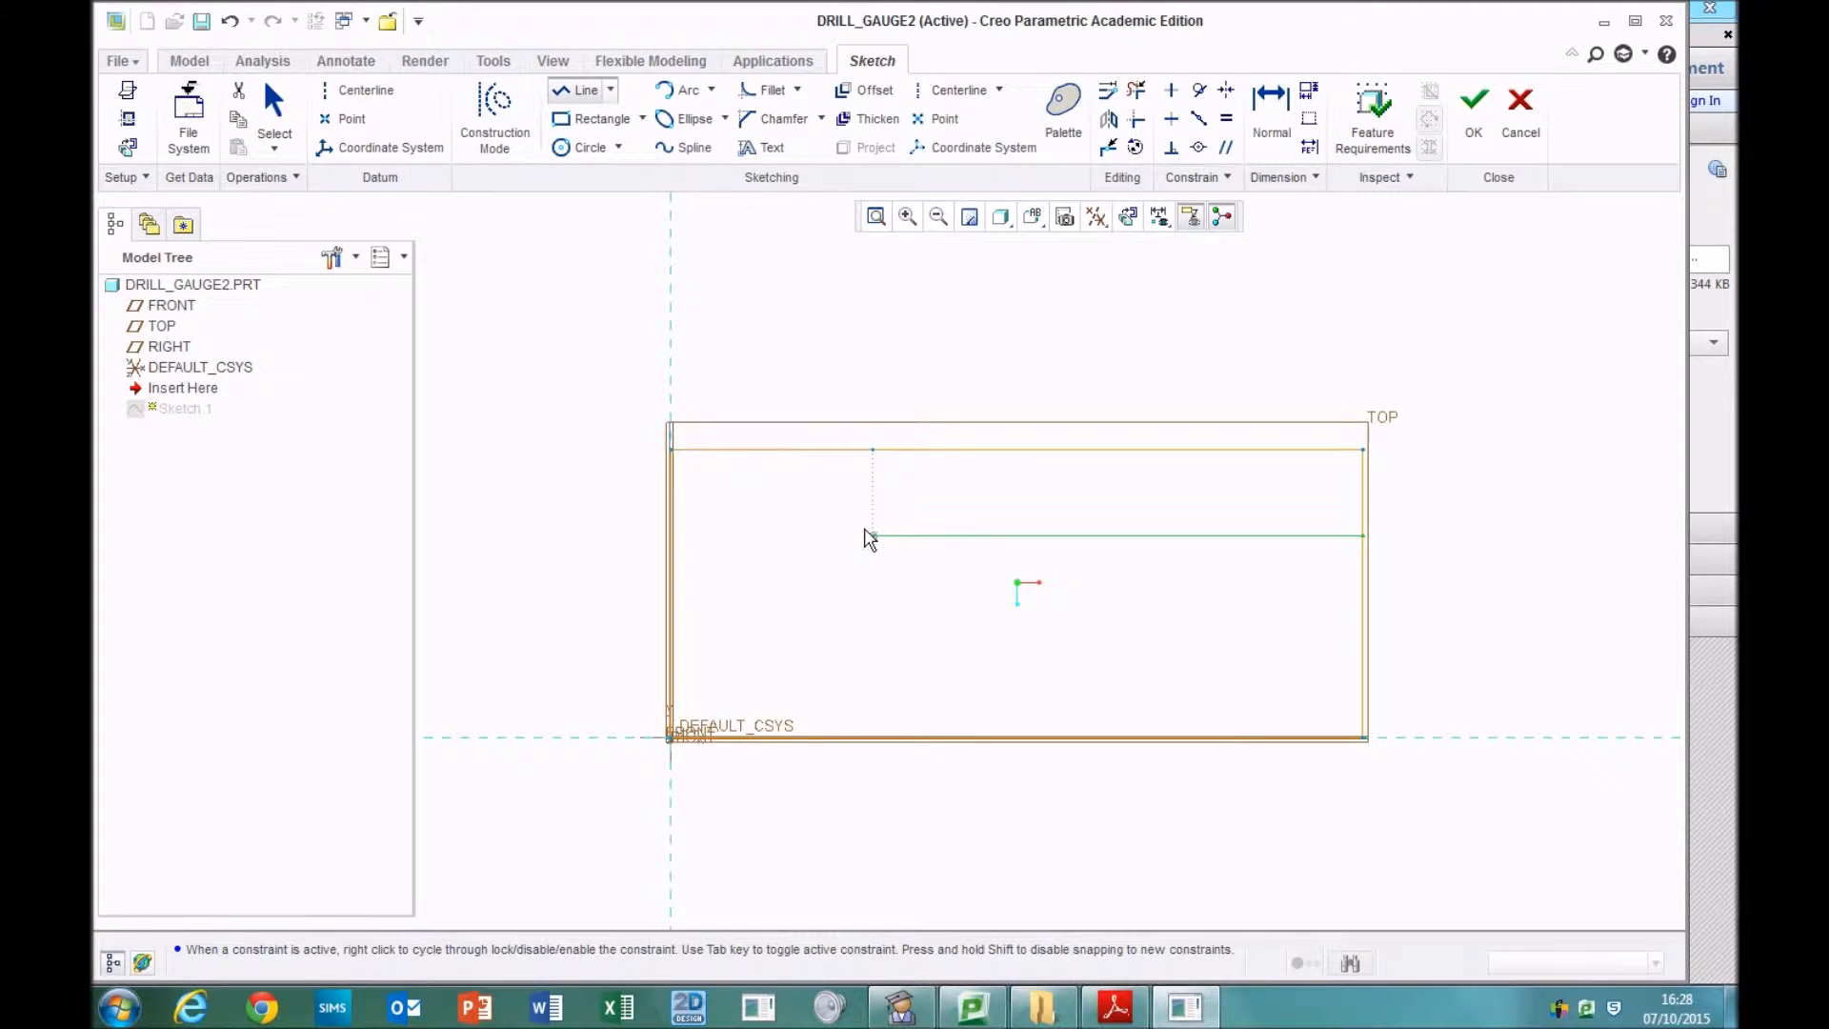
{"action": "left_click_drag", "start_coordinate": [872, 538], "coordinate": [675, 543]}
{"action": "left_click", "coordinate": [673, 536]}
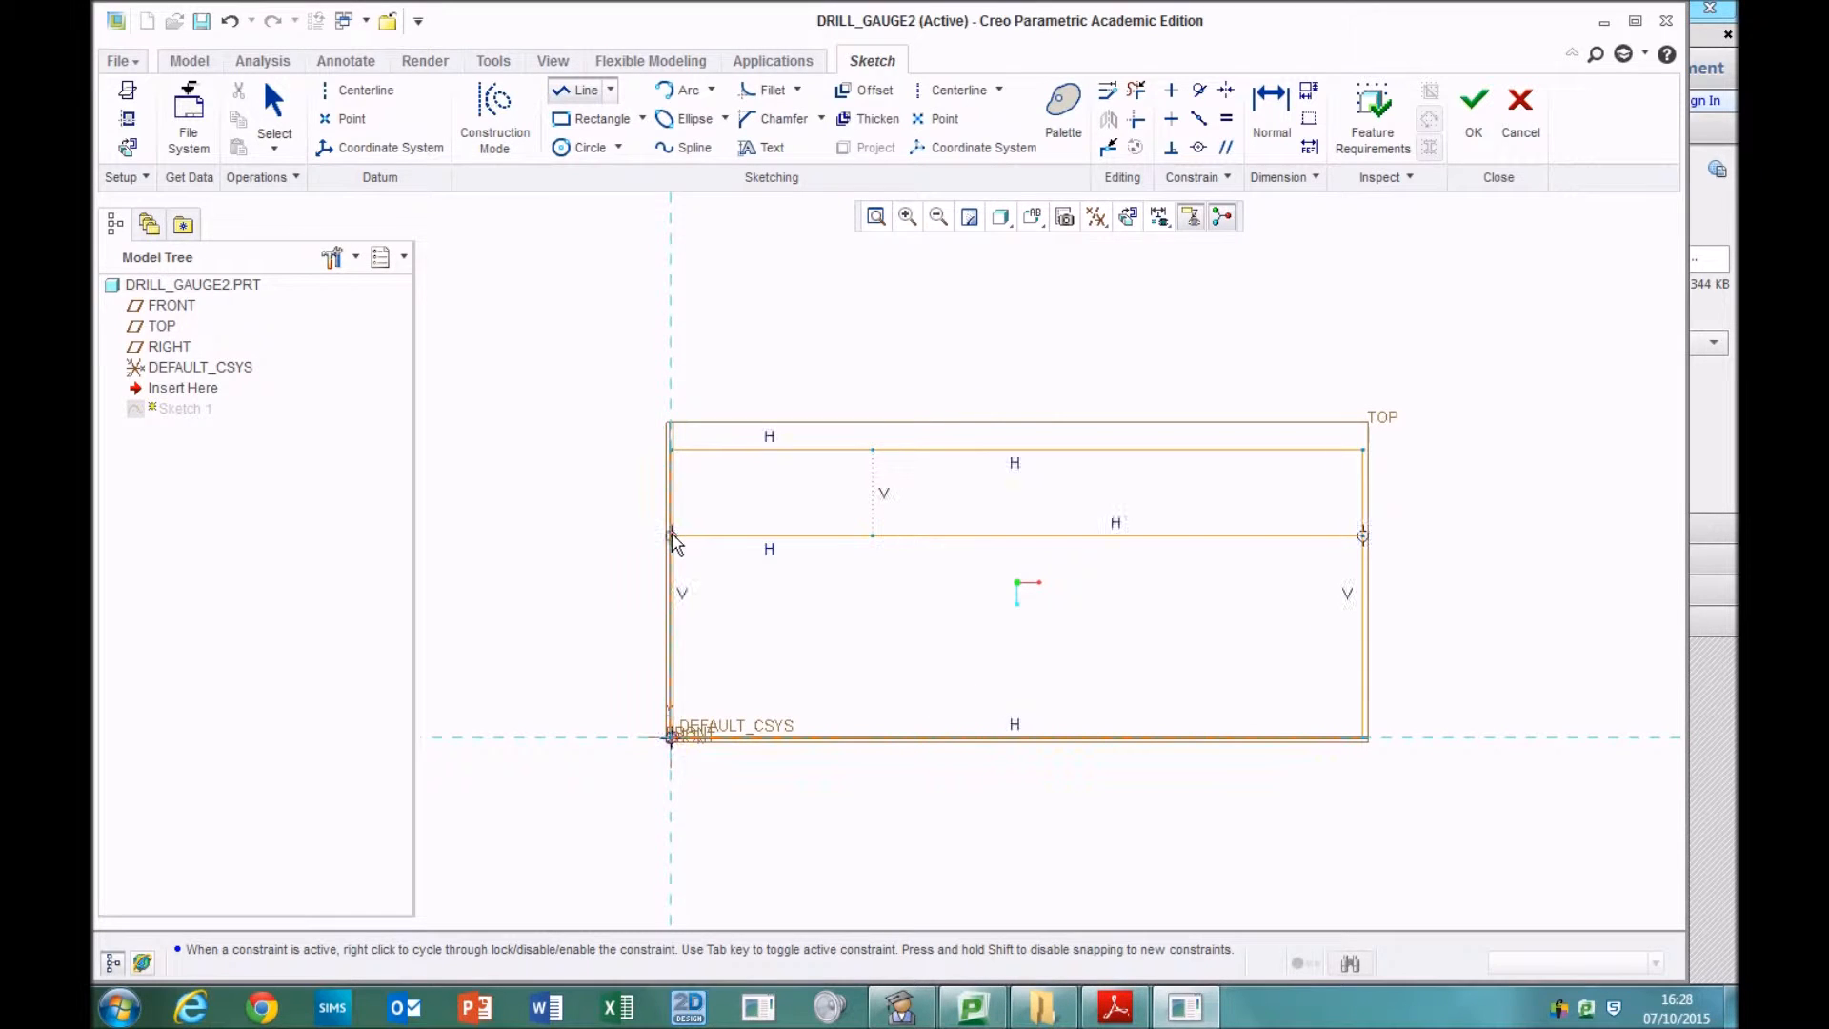
{"action": "middle_click", "coordinate": [547, 498]}
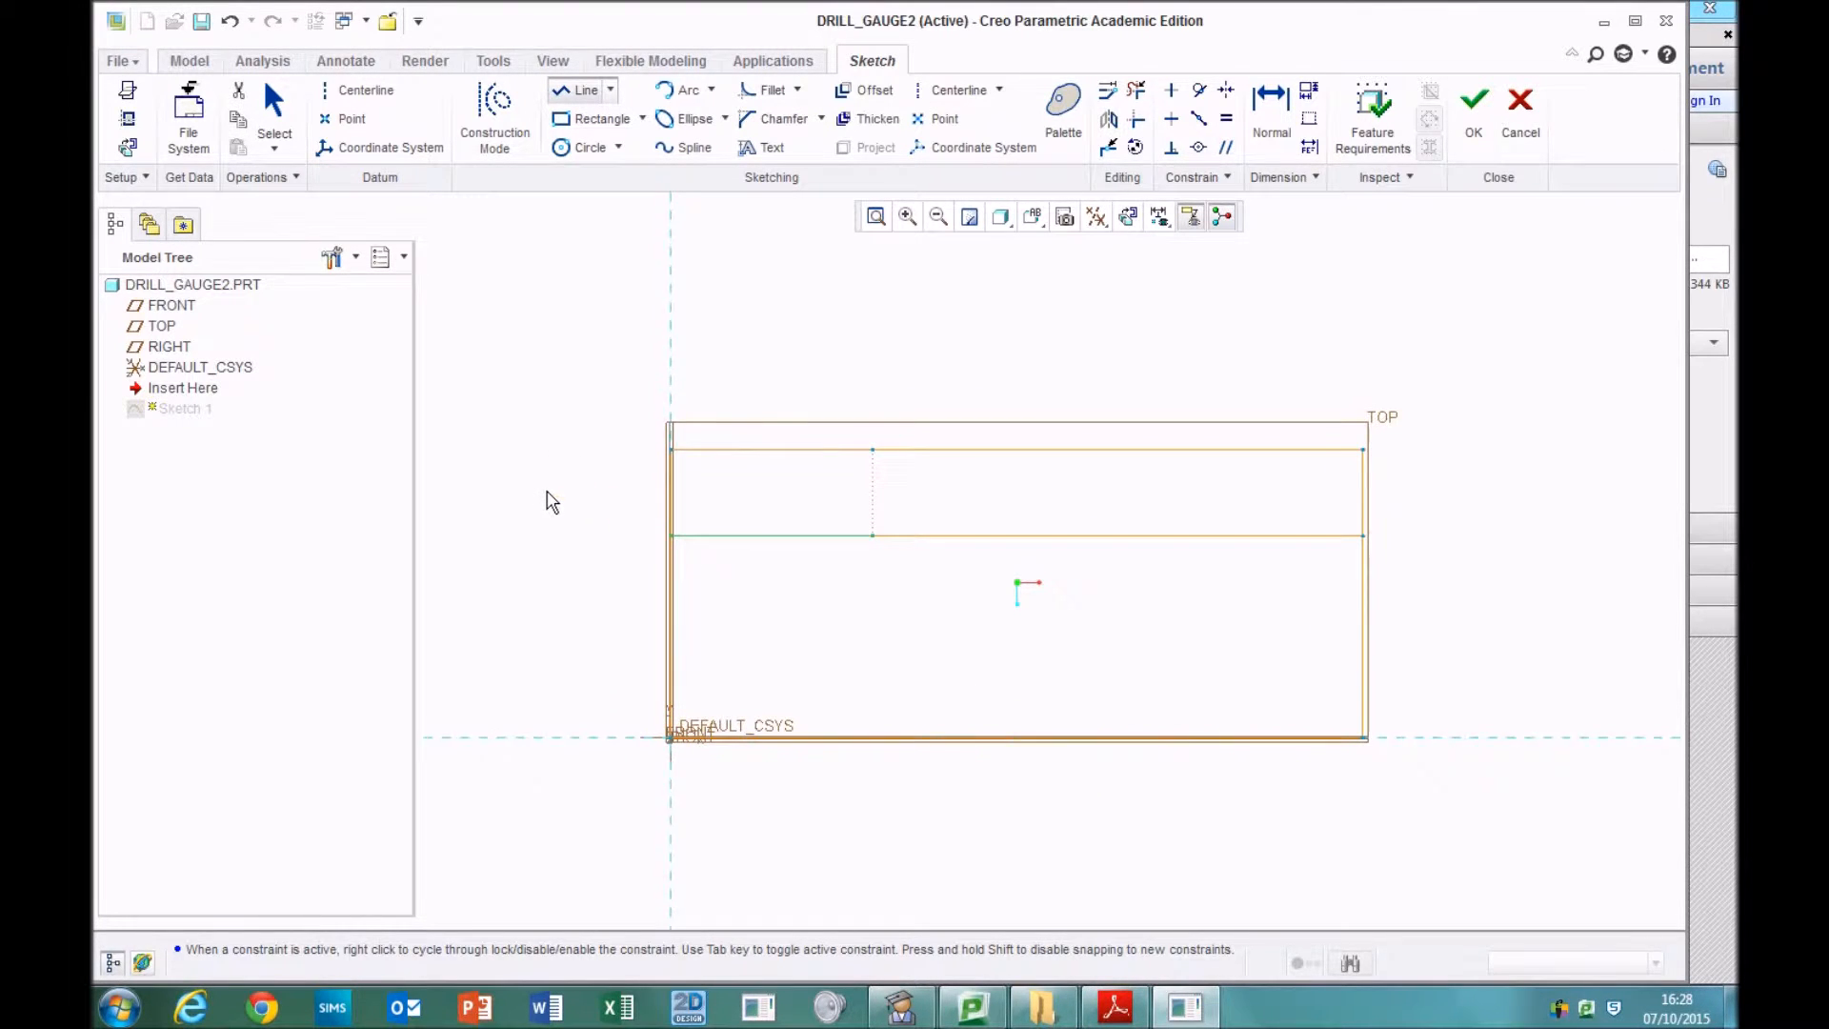
- Convert the horizontal lines to construction geometry and redraw the part between the right edge and the vertical construction line's lower end as a solid line
{"action": "right_click", "coordinate": [778, 539]}
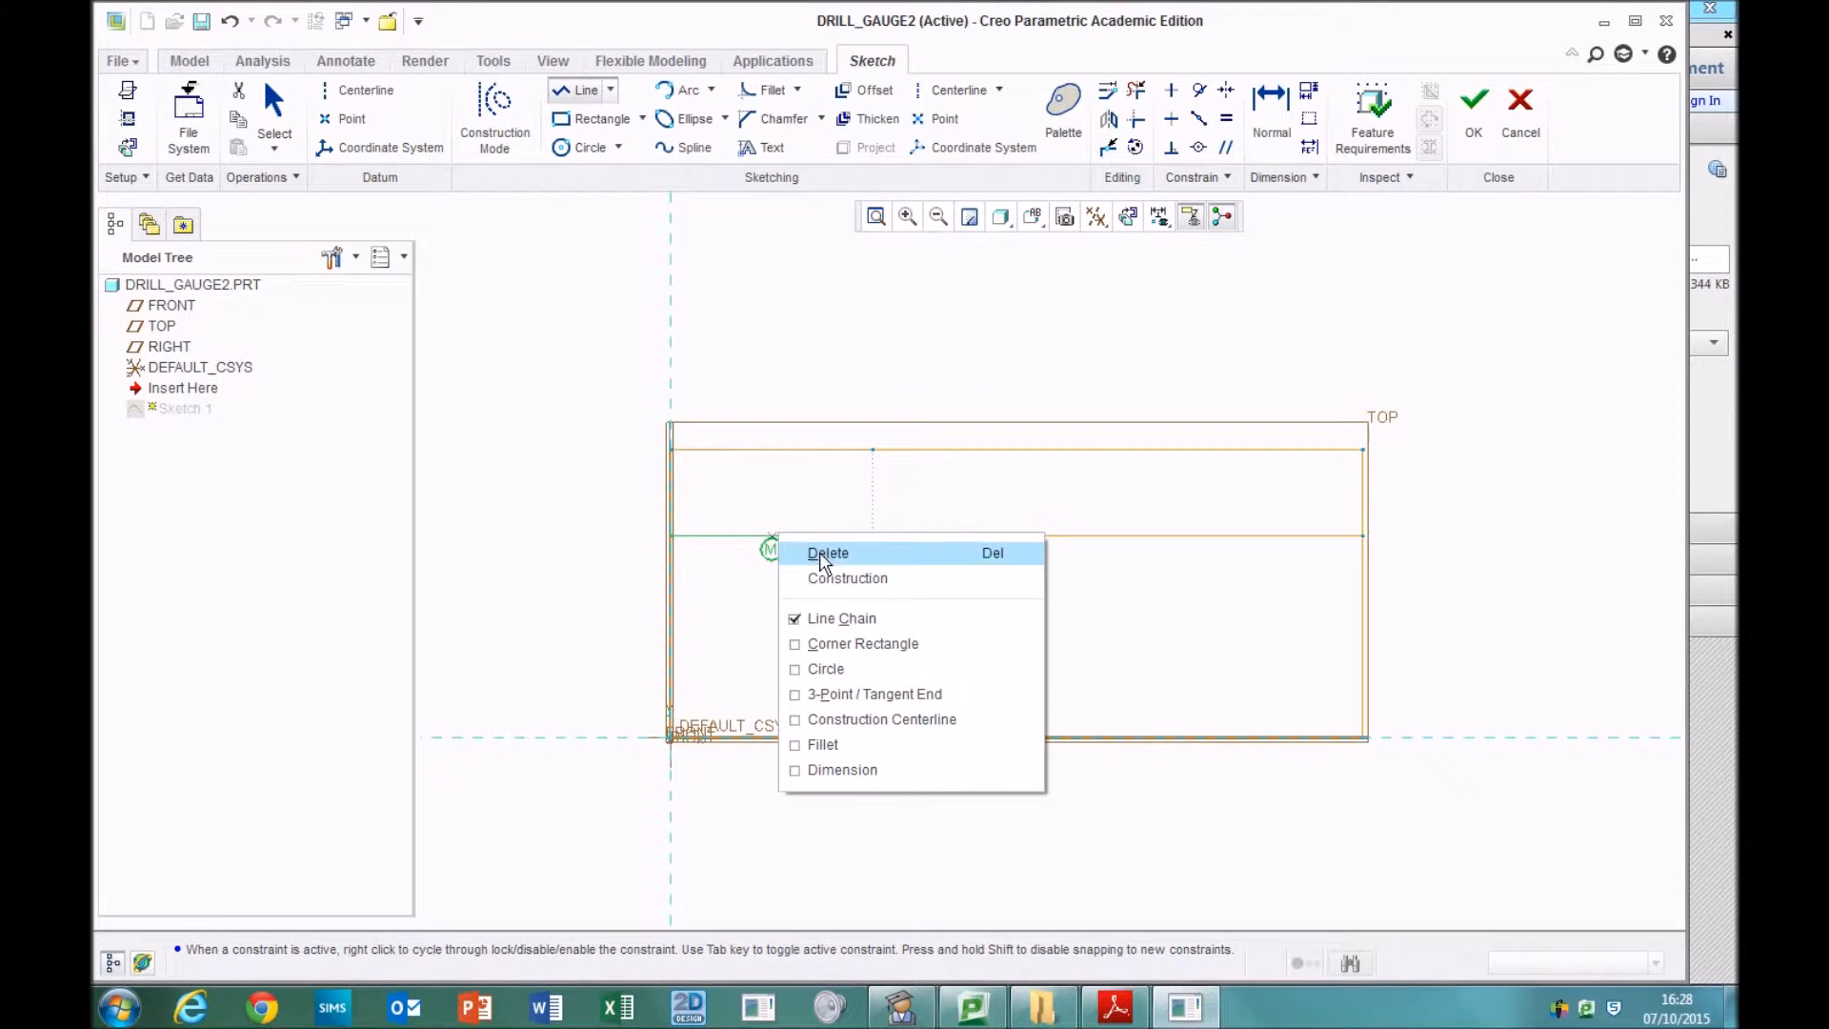
{"action": "left_click", "coordinate": [848, 576]}
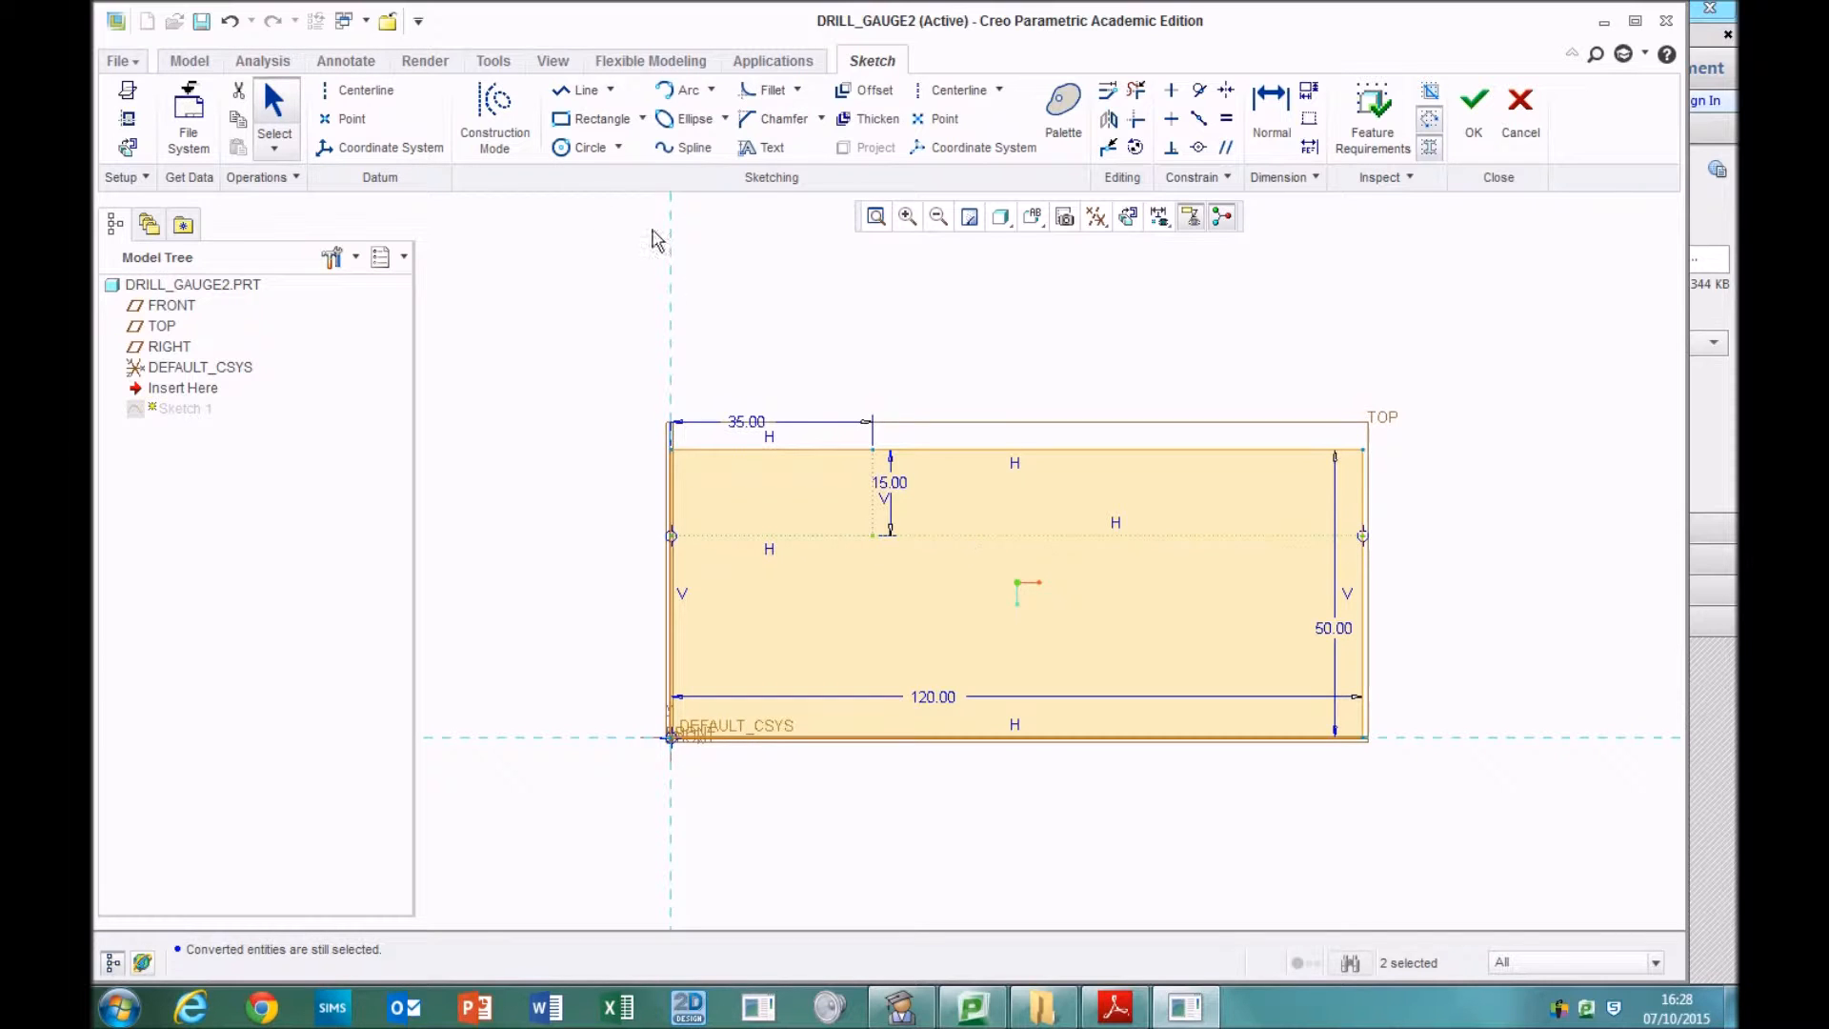
{"action": "left_click", "coordinate": [571, 90]}
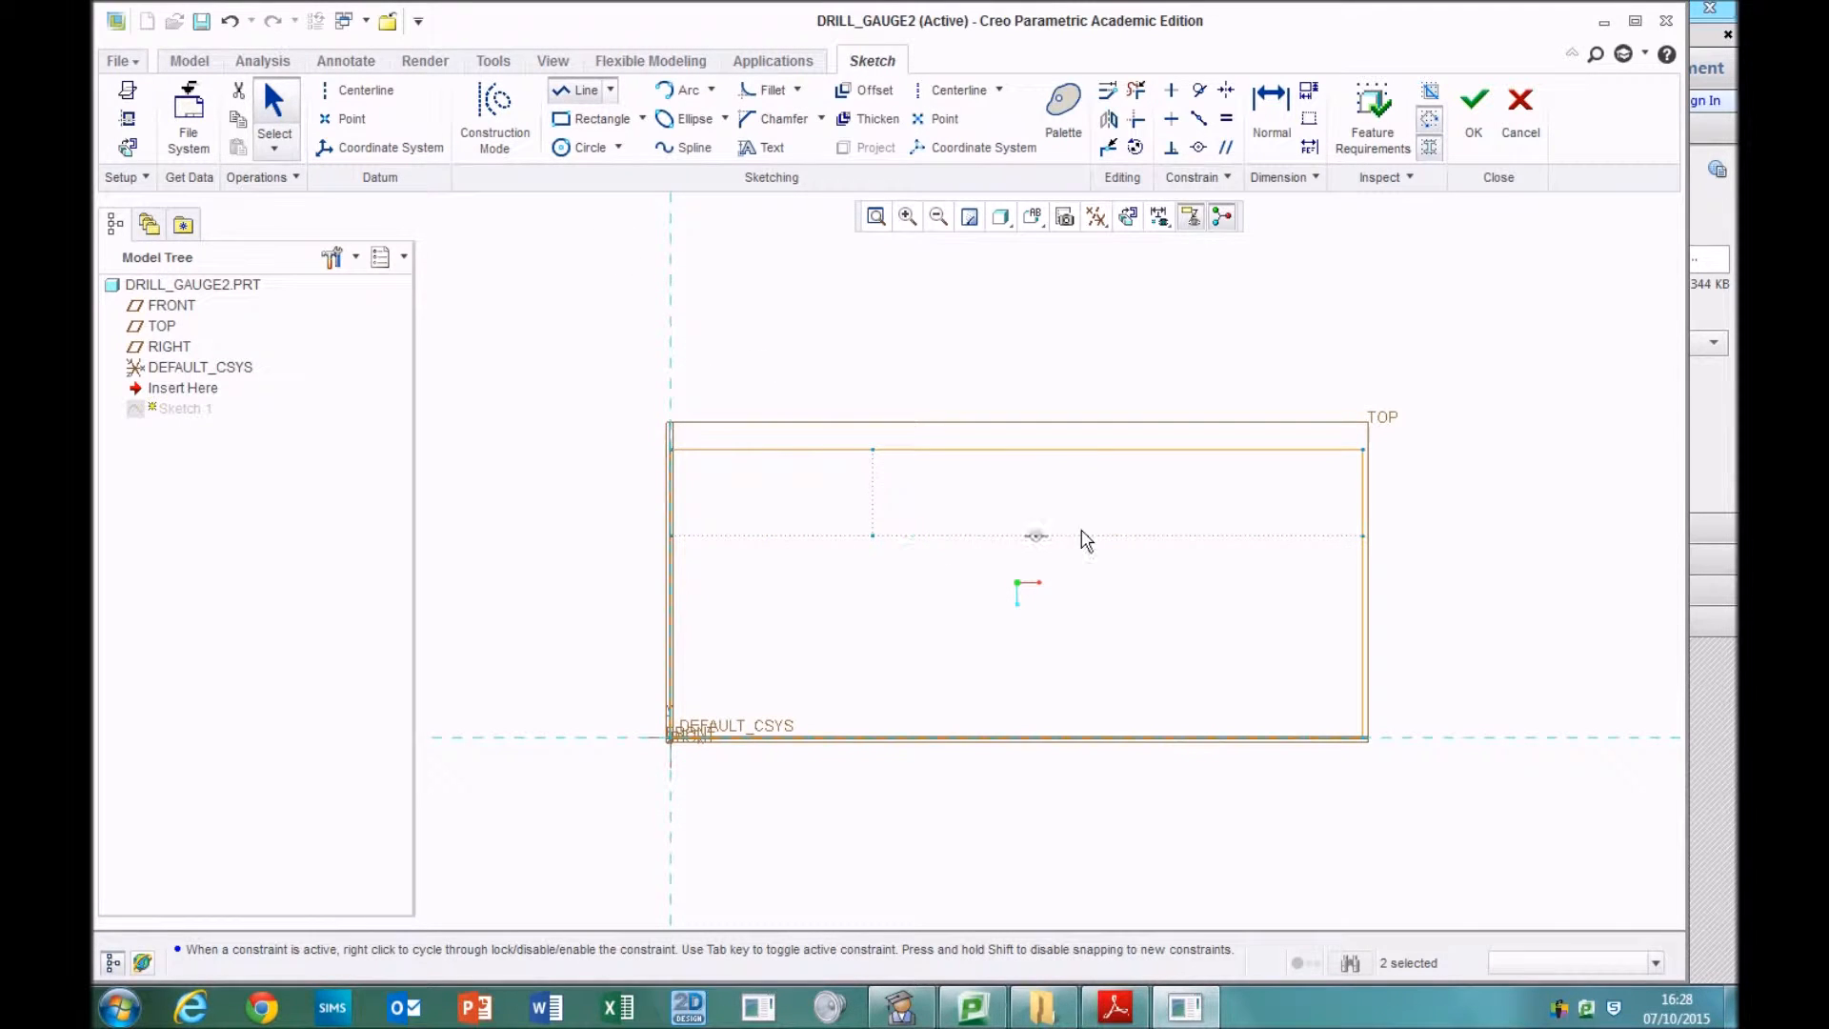
{"action": "left_click", "coordinate": [1363, 536]}
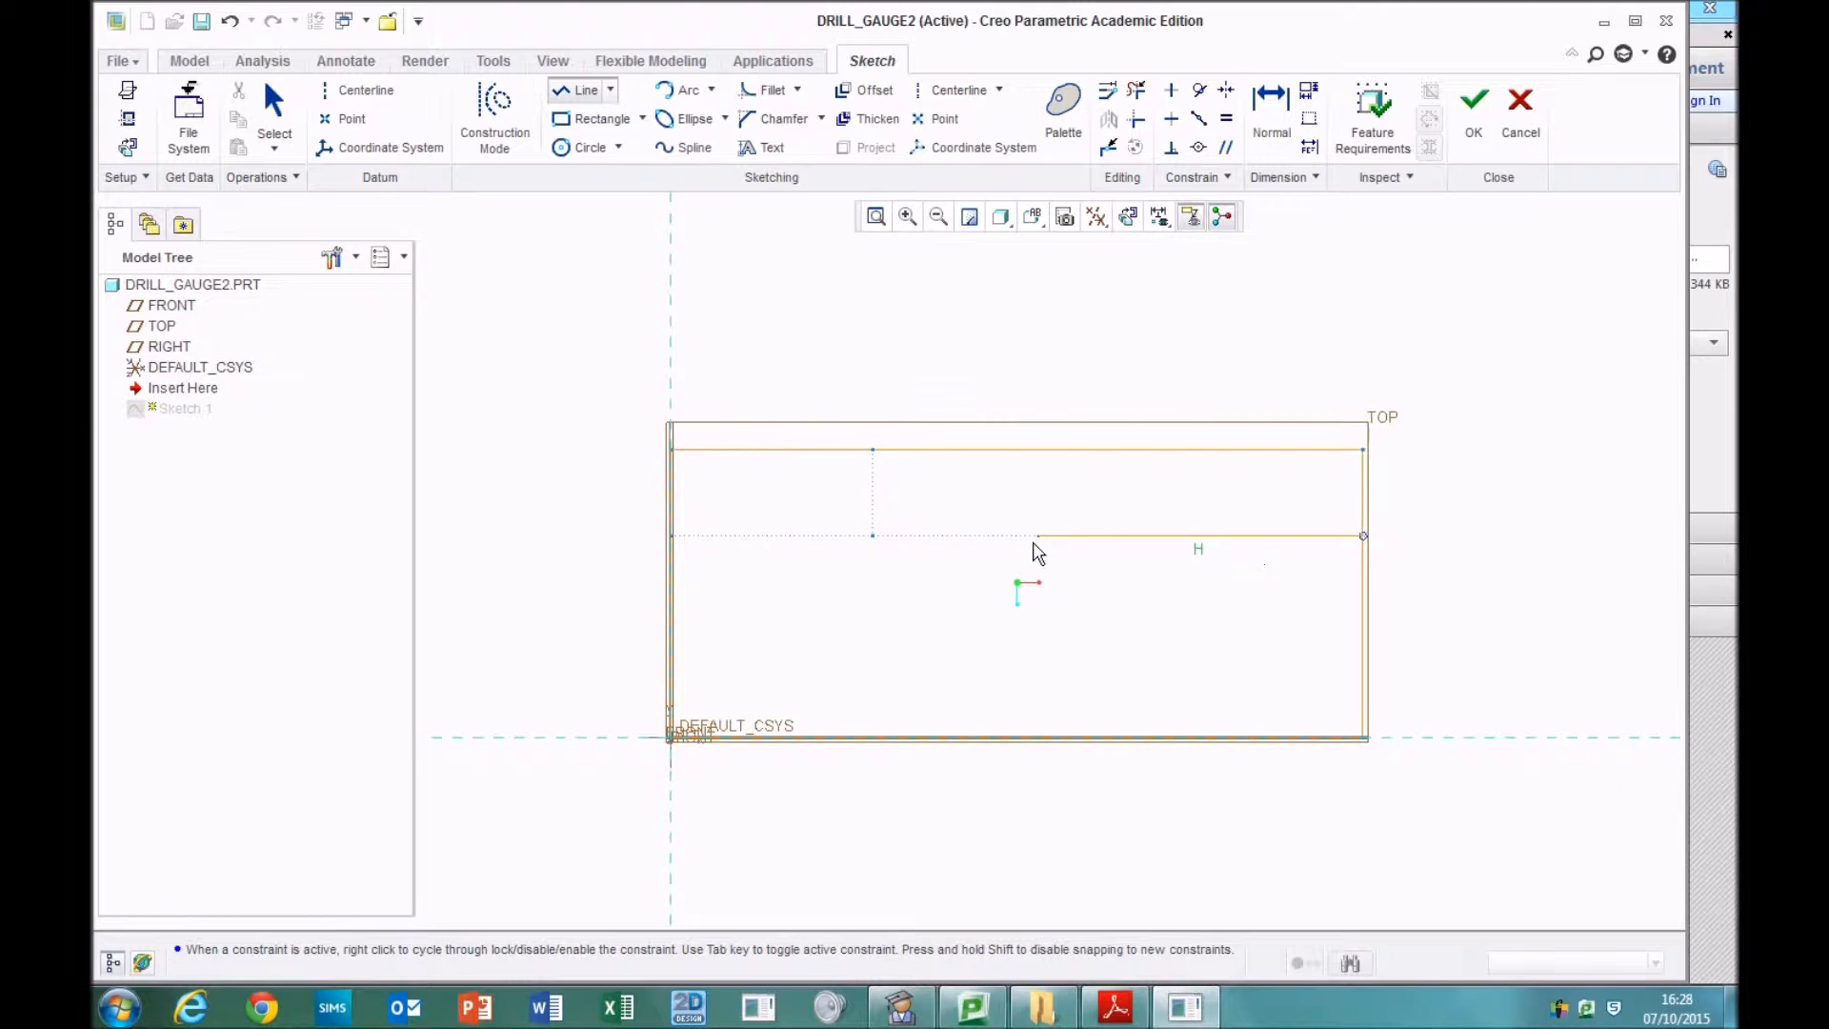
{"action": "left_click", "coordinate": [872, 534]}
{"action": "middle_click", "coordinate": [917, 500]}
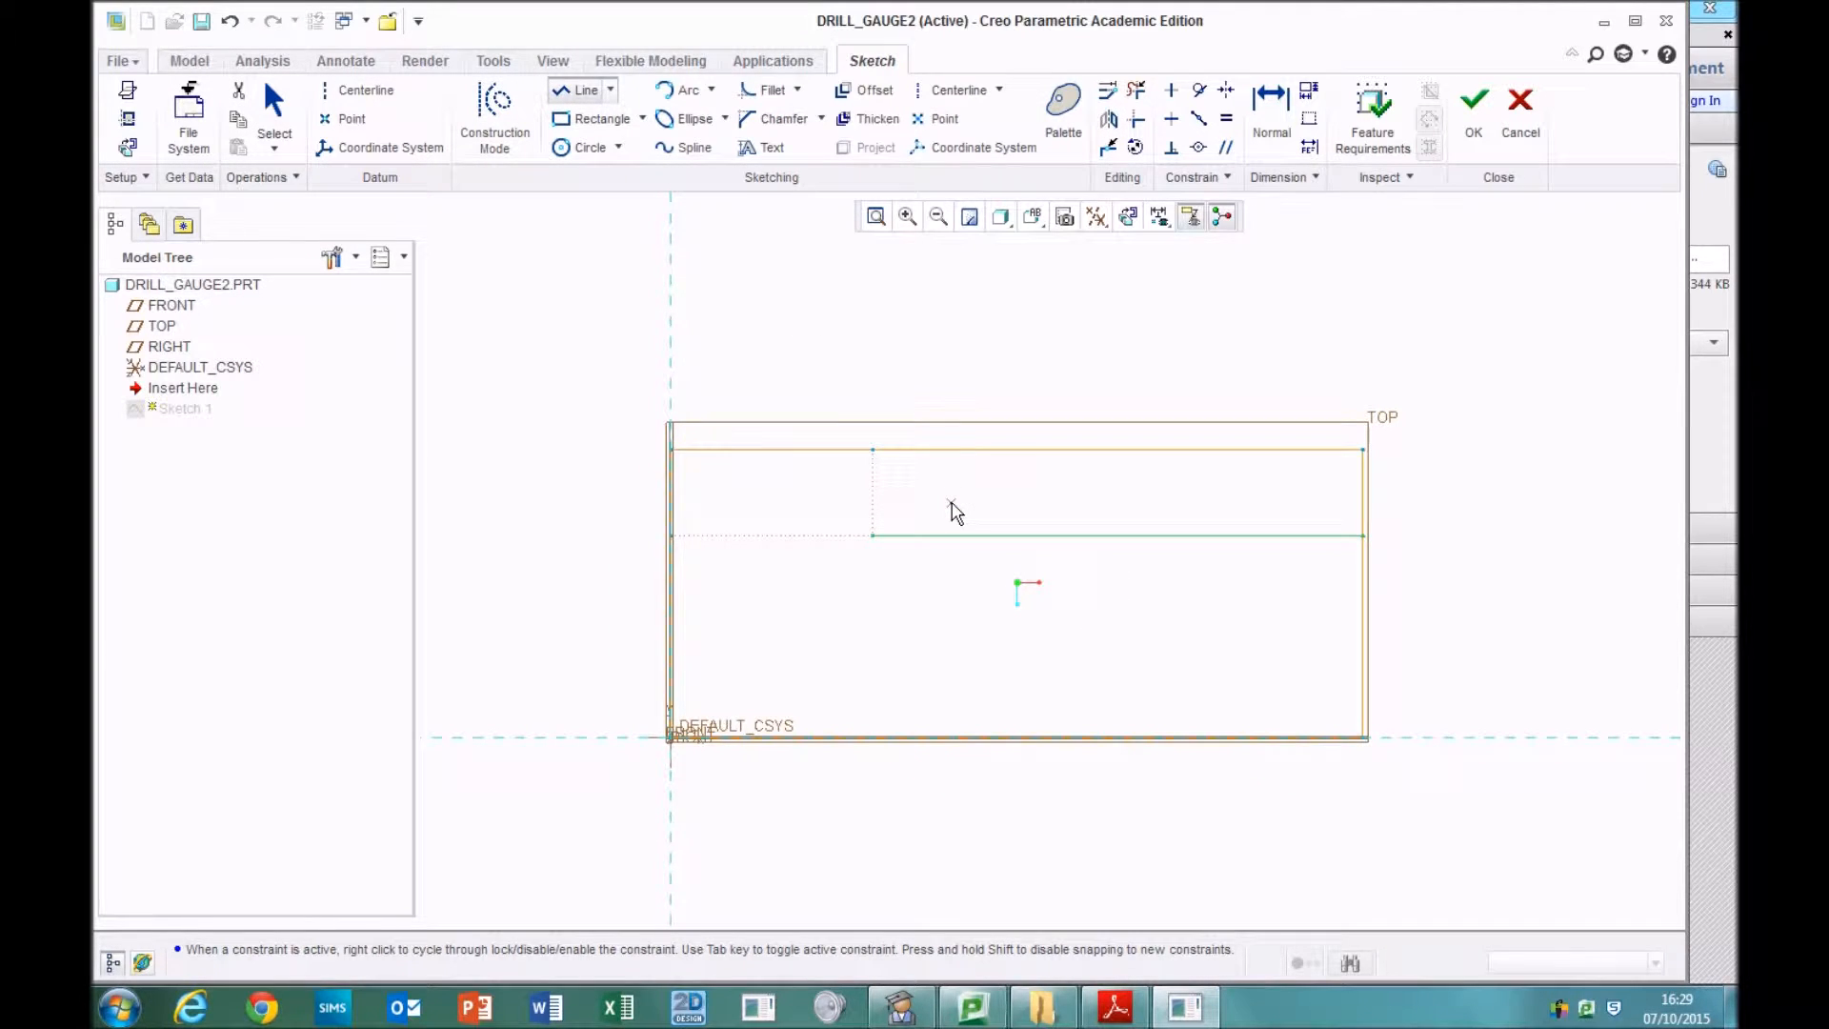
{"action": "left_click", "coordinate": [275, 106]}
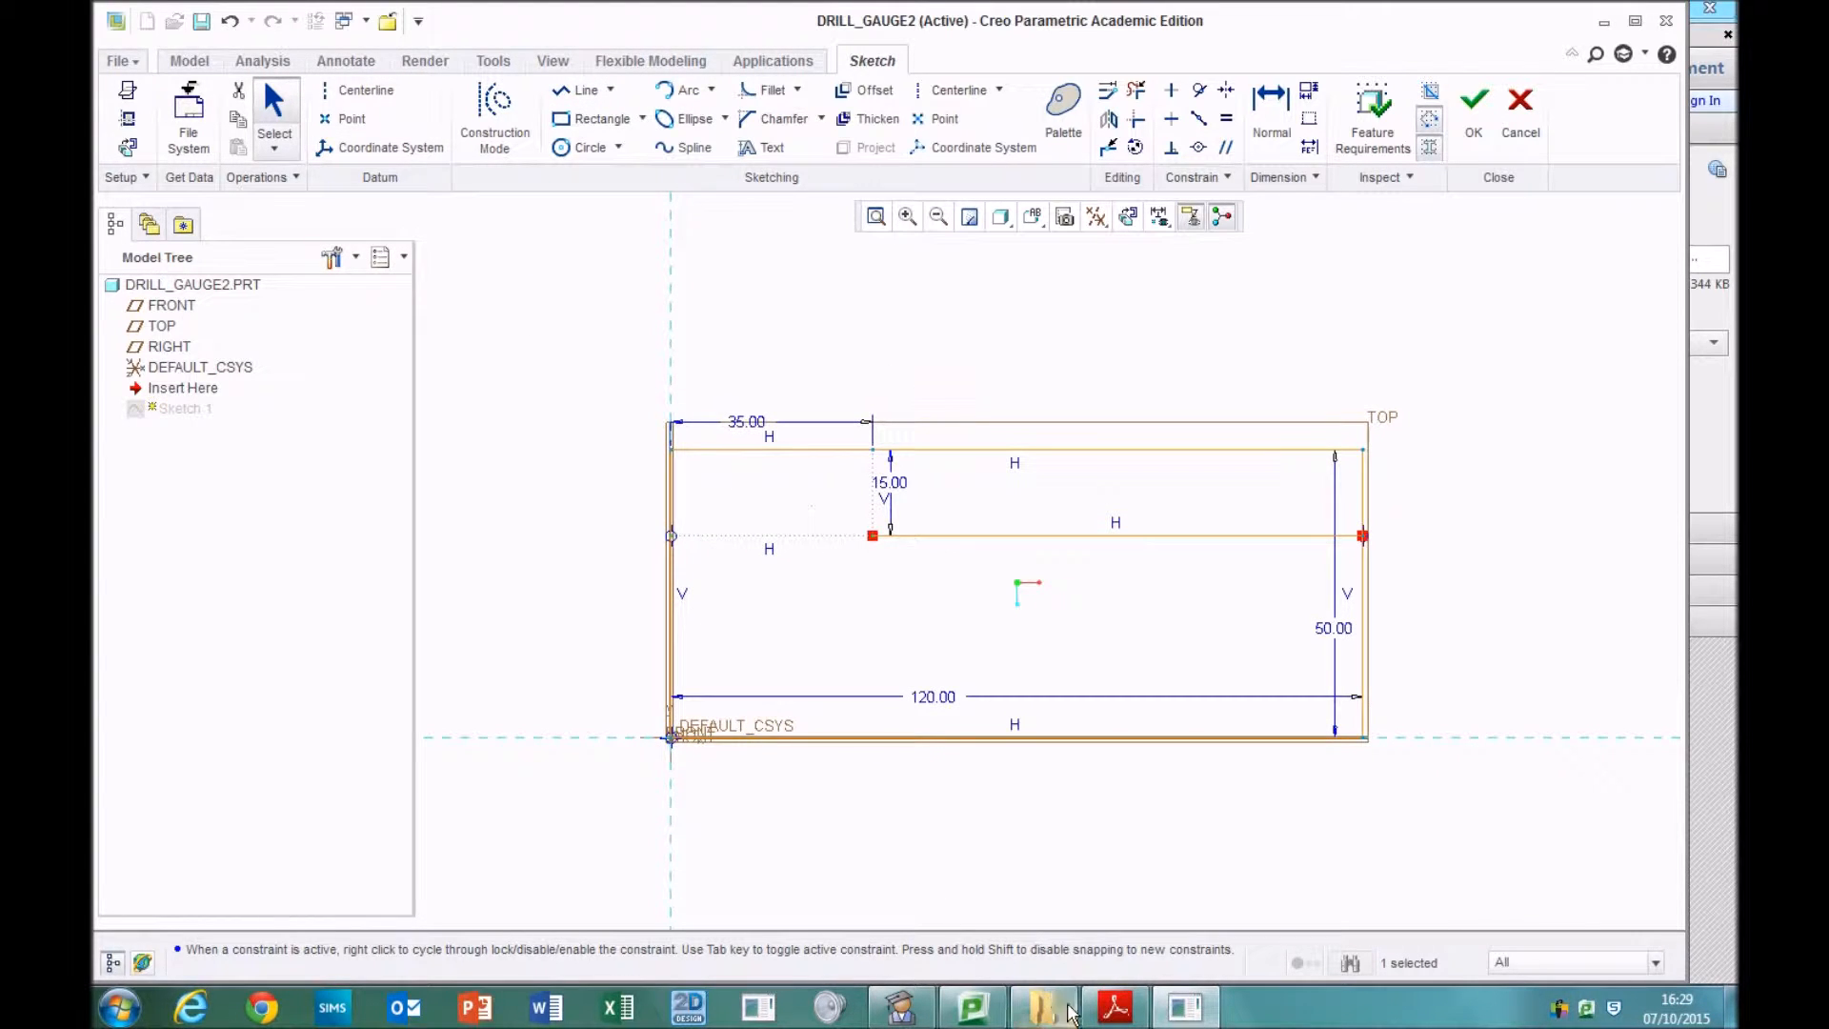
- Switch to the Adobe Reader handout and mark the first two lines of instruction 17 on drawing an angled line
{"action": "left_click", "coordinate": [1116, 1007]}
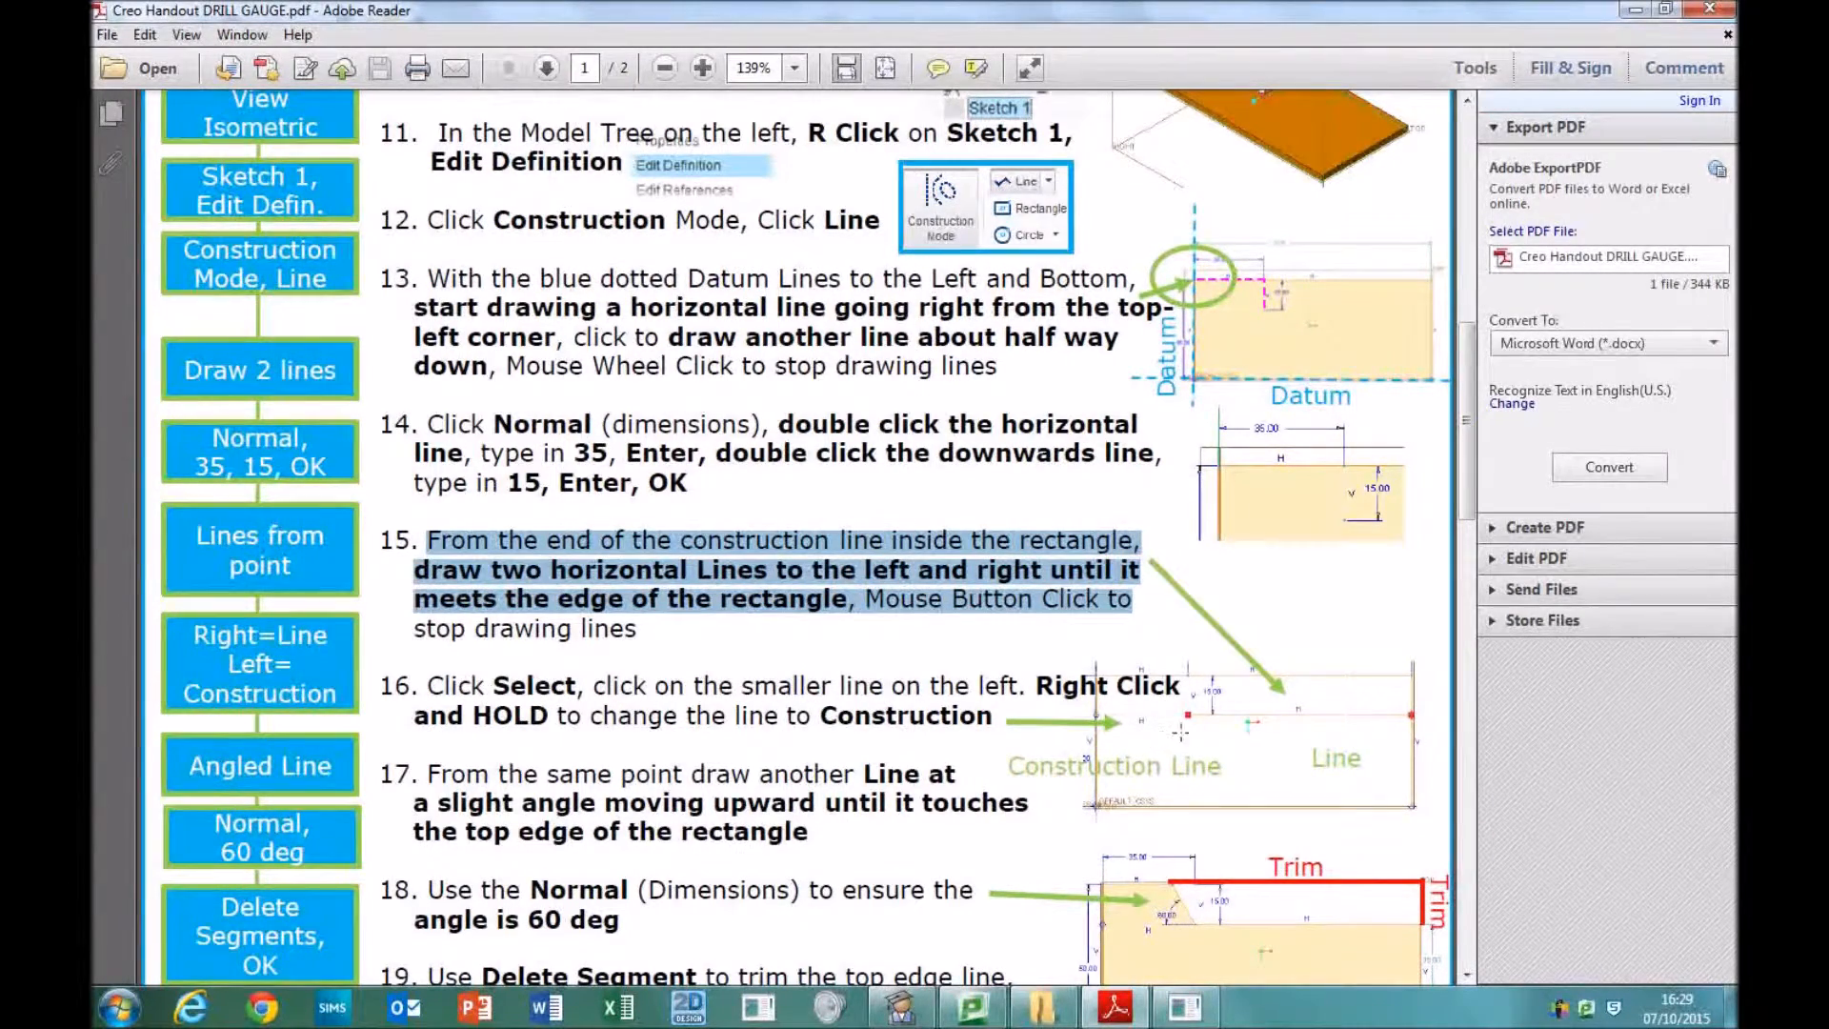
{"action": "scroll", "coordinate": [1227, 744], "scroll_direction": "down", "scroll_amount": 2}
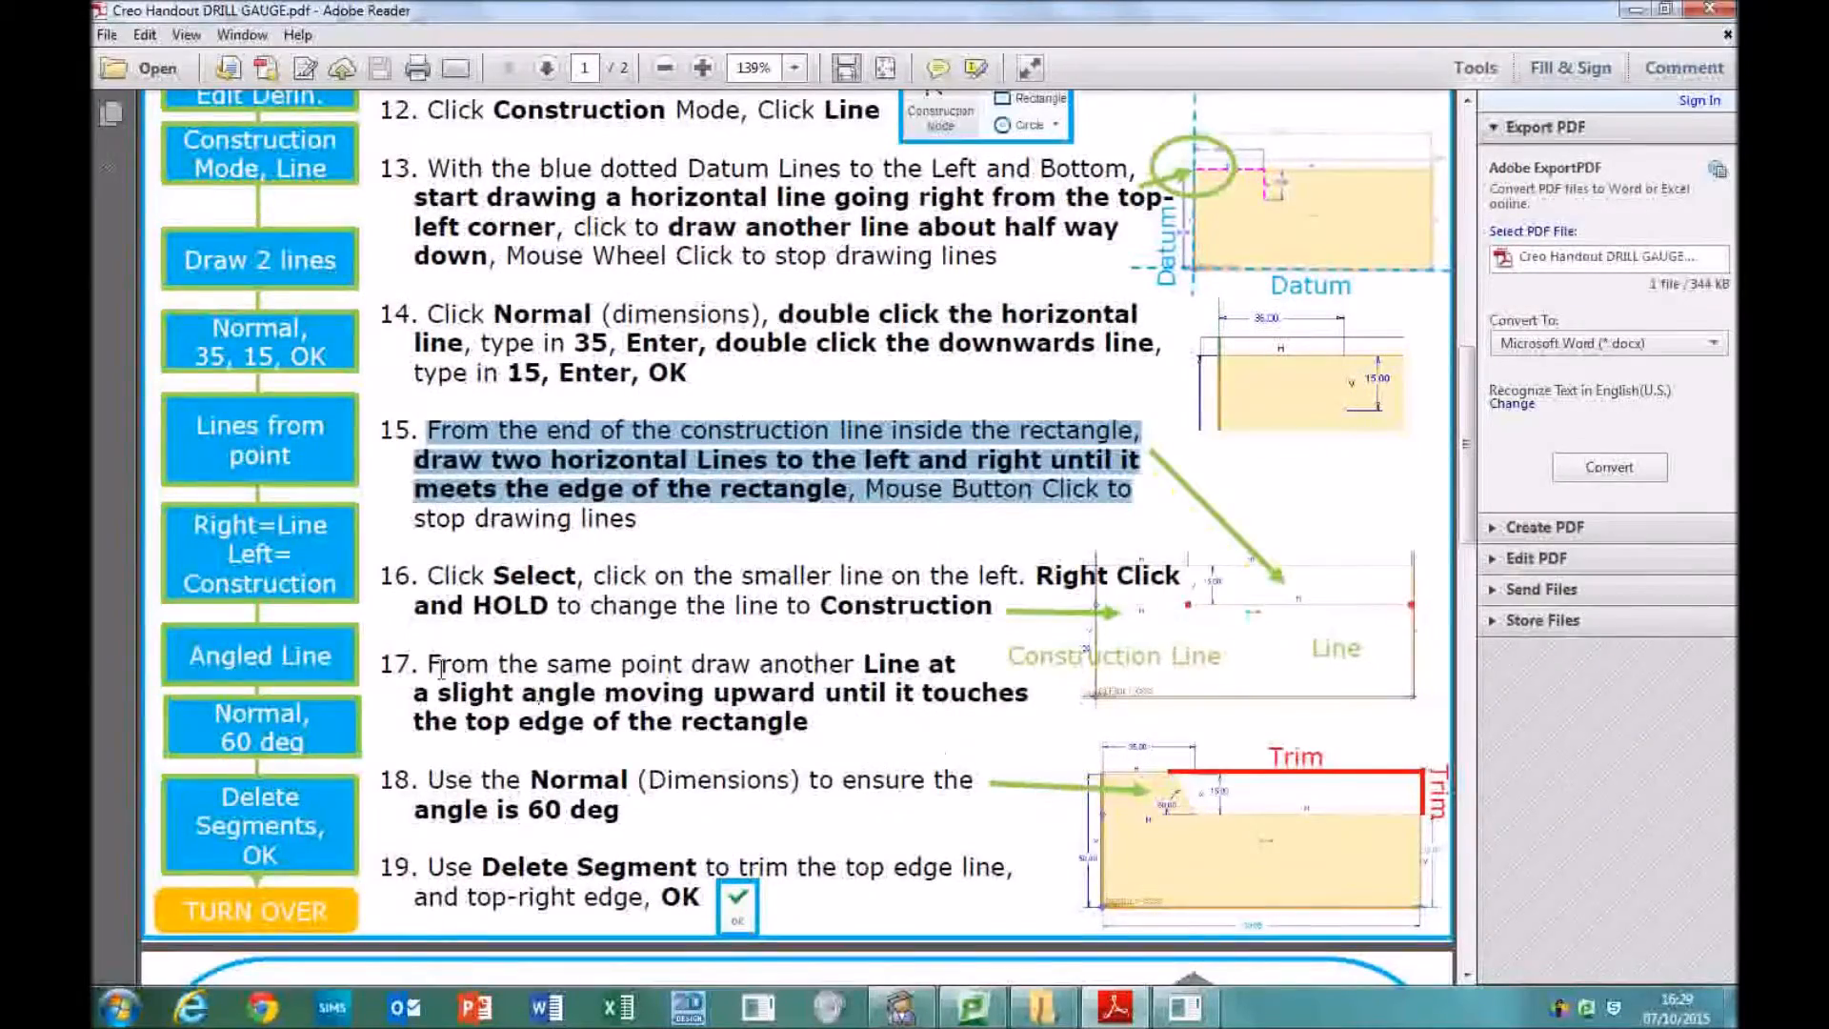
{"action": "left_click", "coordinate": [435, 664]}
{"action": "left_click_drag", "start_coordinate": [434, 664], "coordinate": [927, 684]}
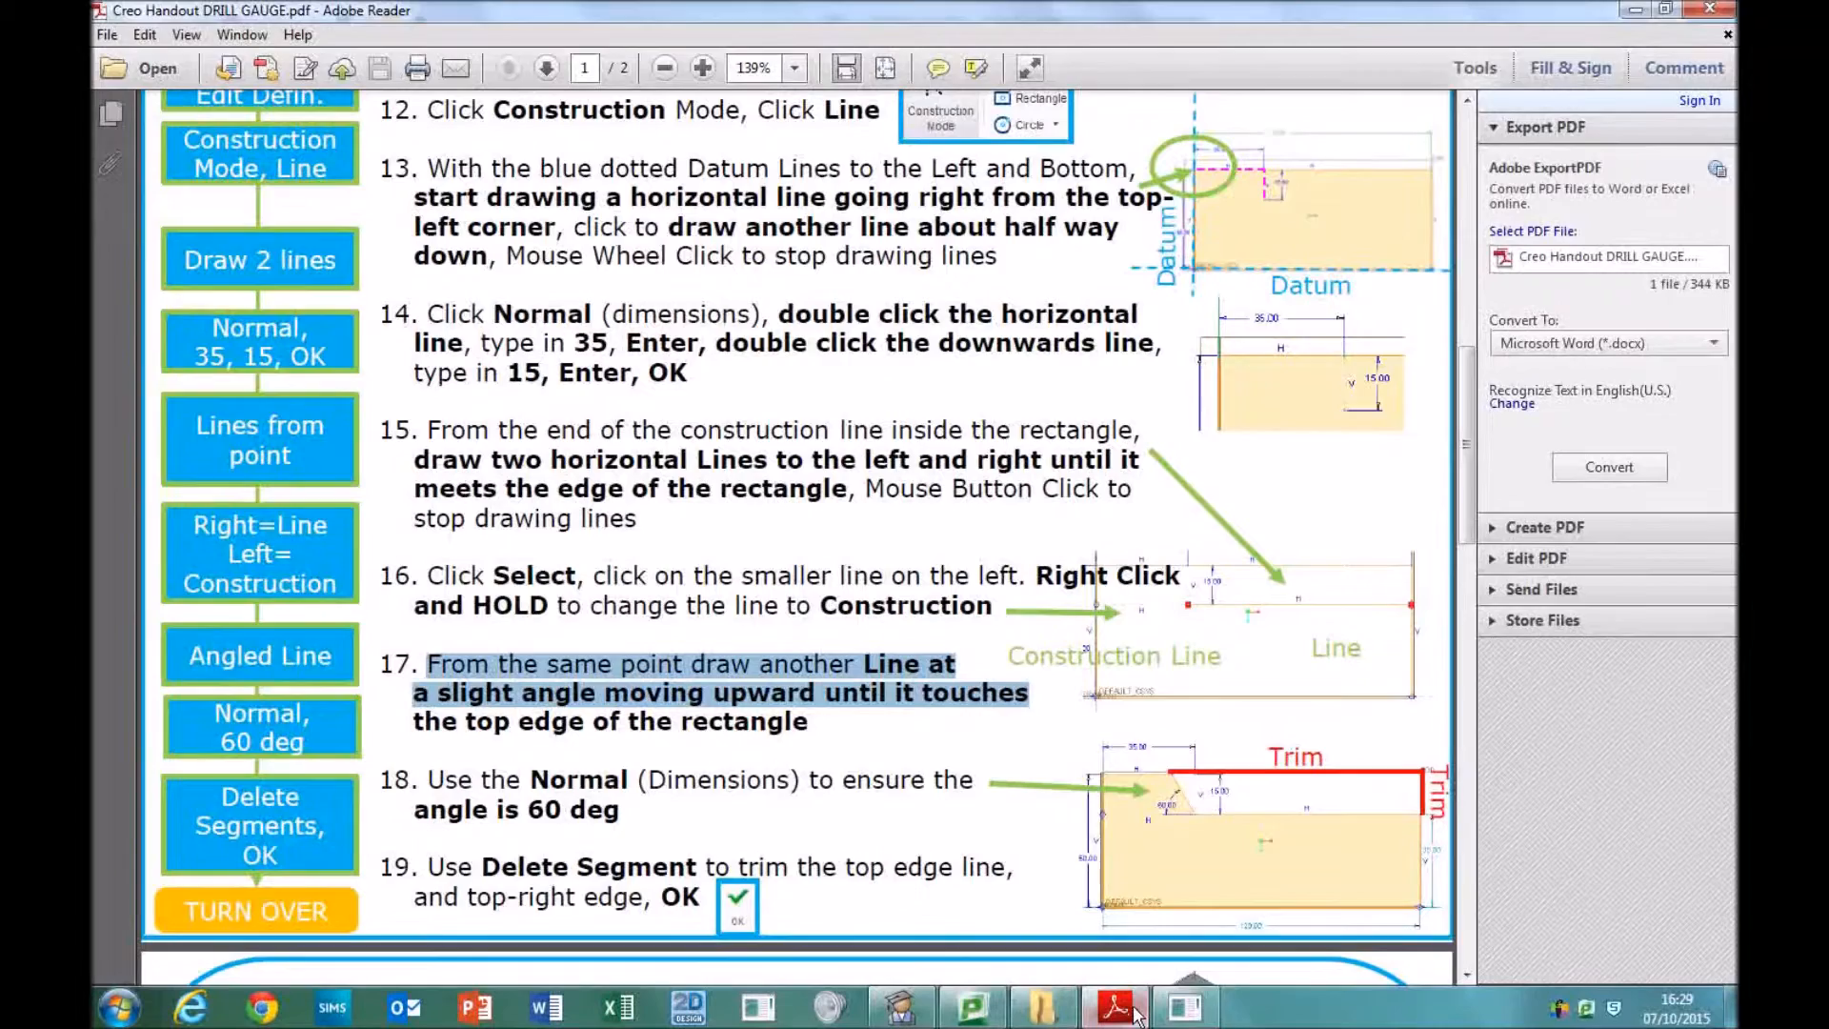
- Return to Creo Parametric and draw an angled line from the solid horizontal line's left end up and leftward to the rectangle's top edge
{"action": "left_click", "coordinate": [902, 1005]}
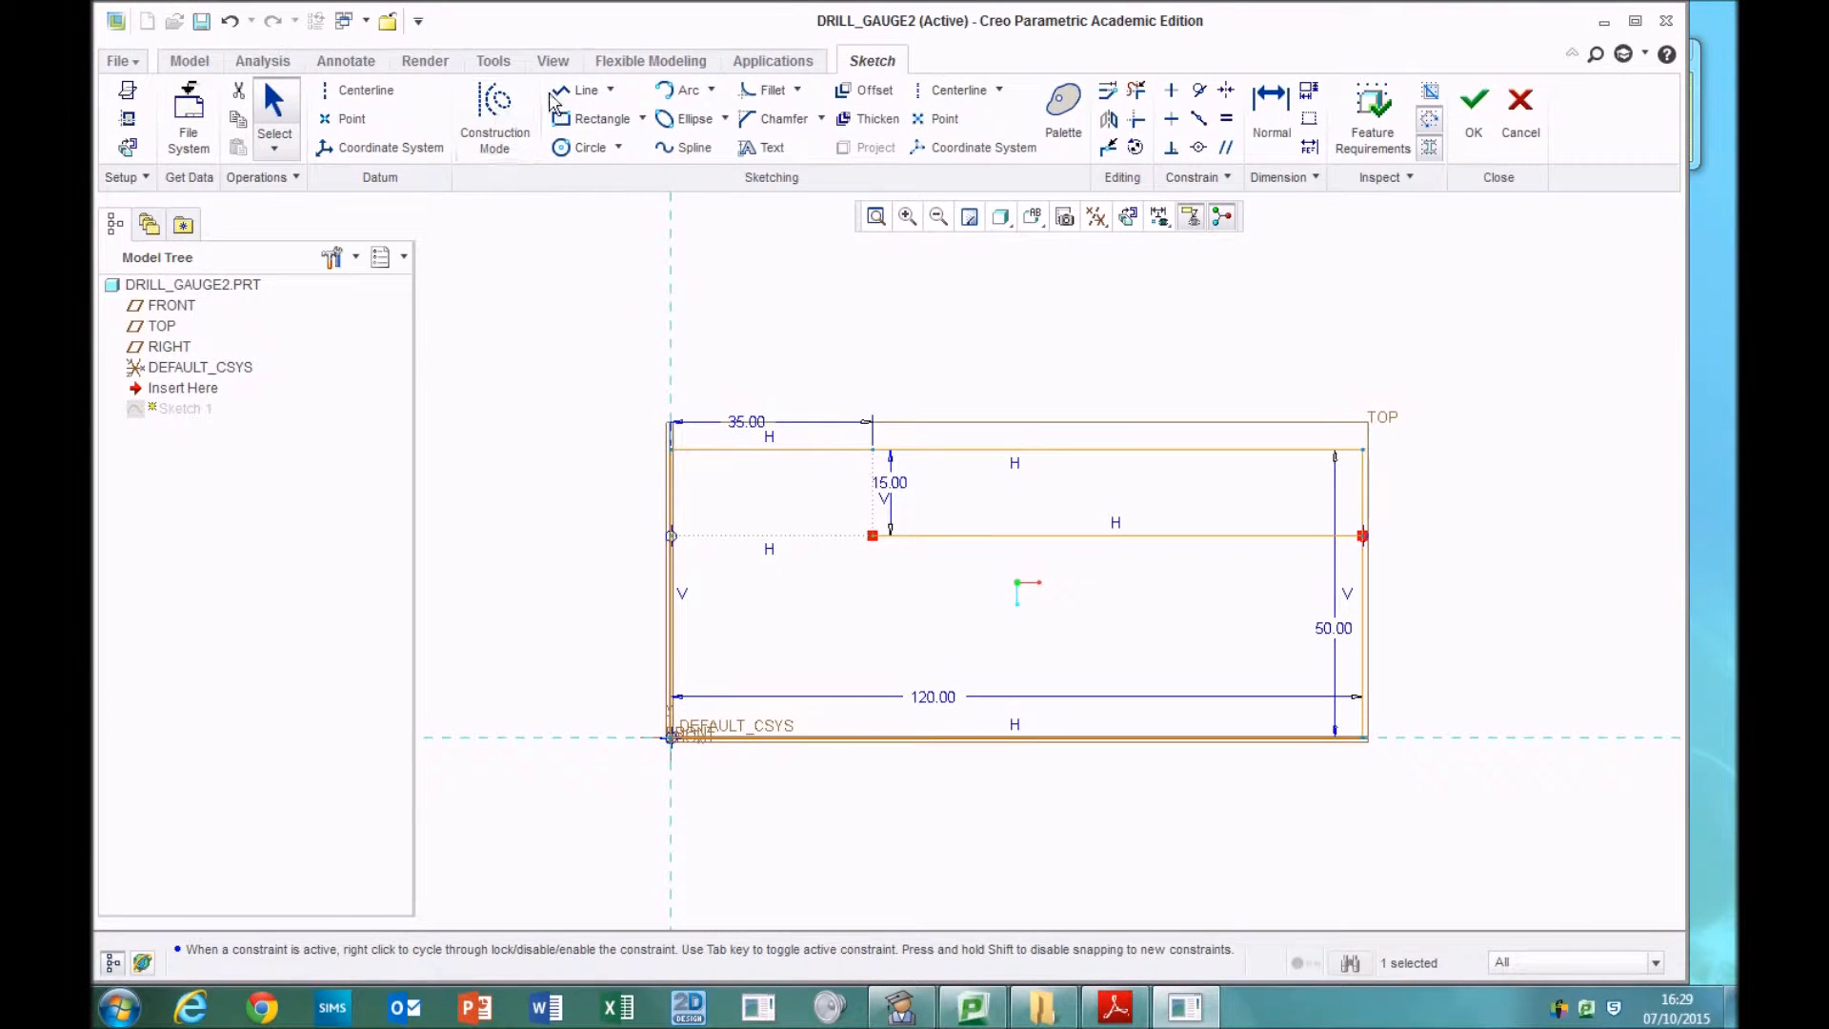
{"action": "left_click", "coordinate": [580, 90]}
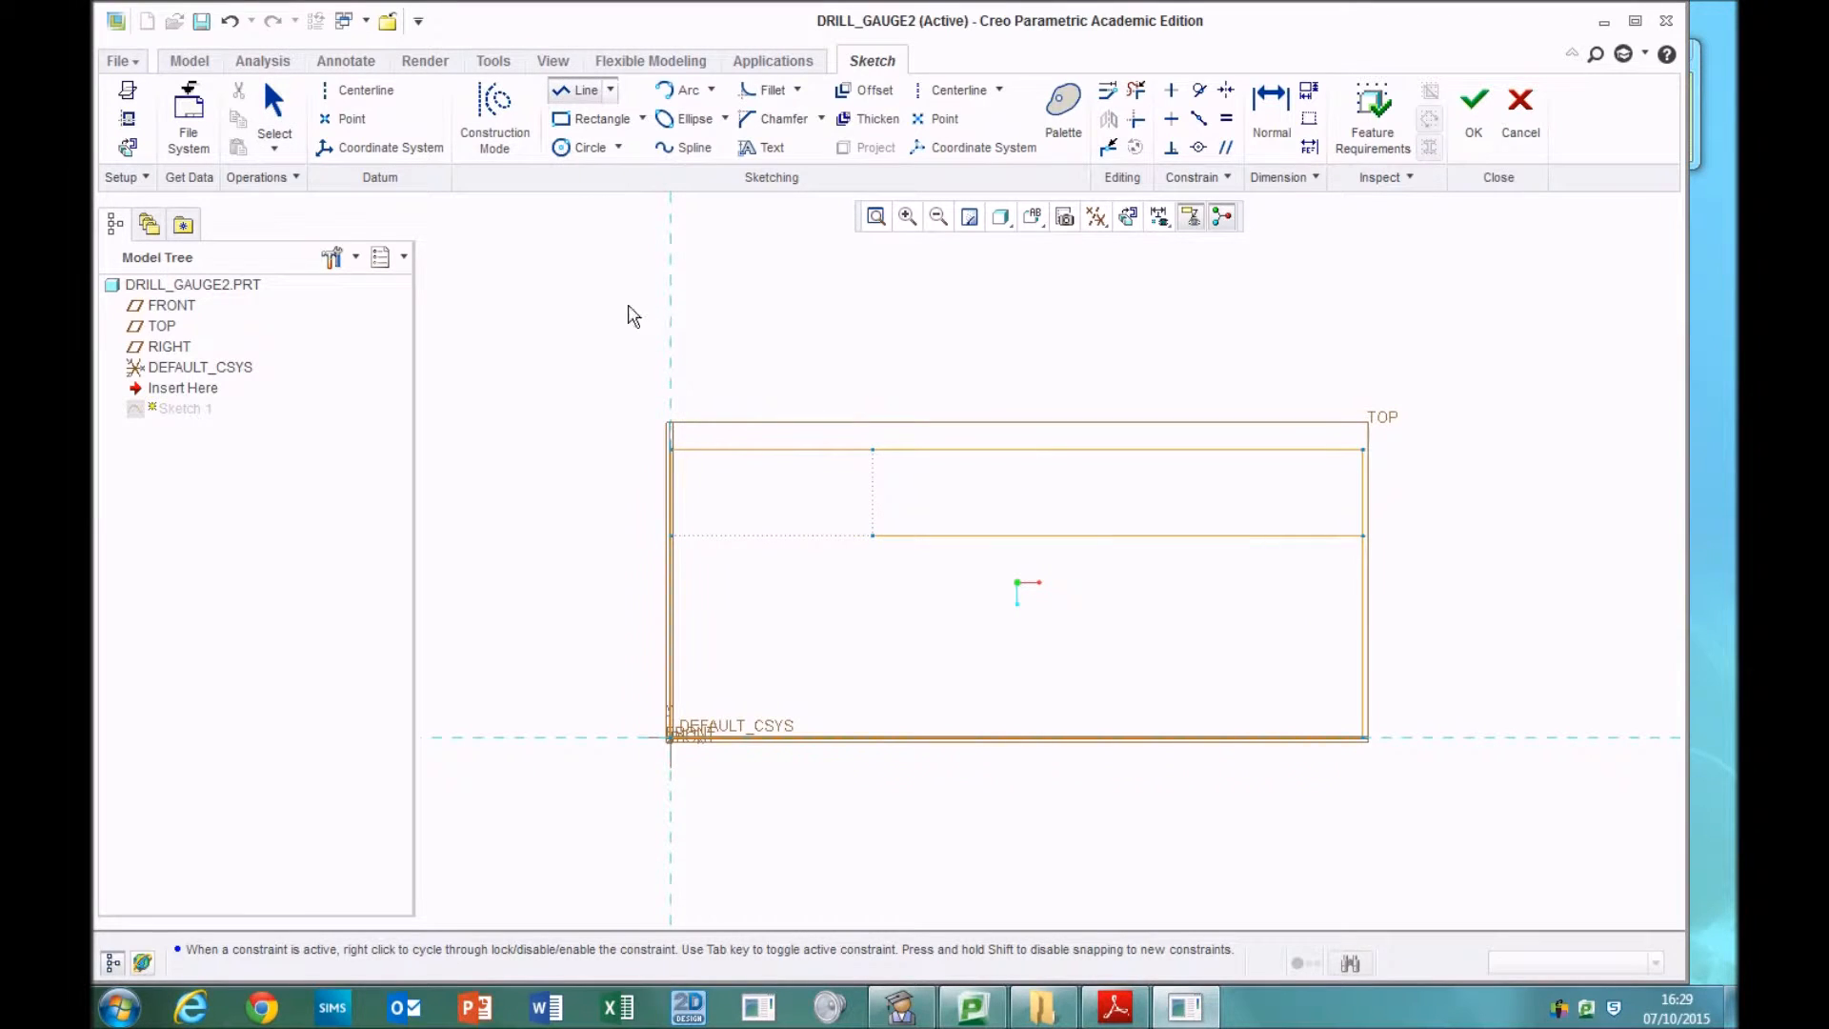
{"action": "left_click", "coordinate": [872, 536]}
{"action": "left_click", "coordinate": [829, 449]}
{"action": "middle_click", "coordinate": [870, 314]}
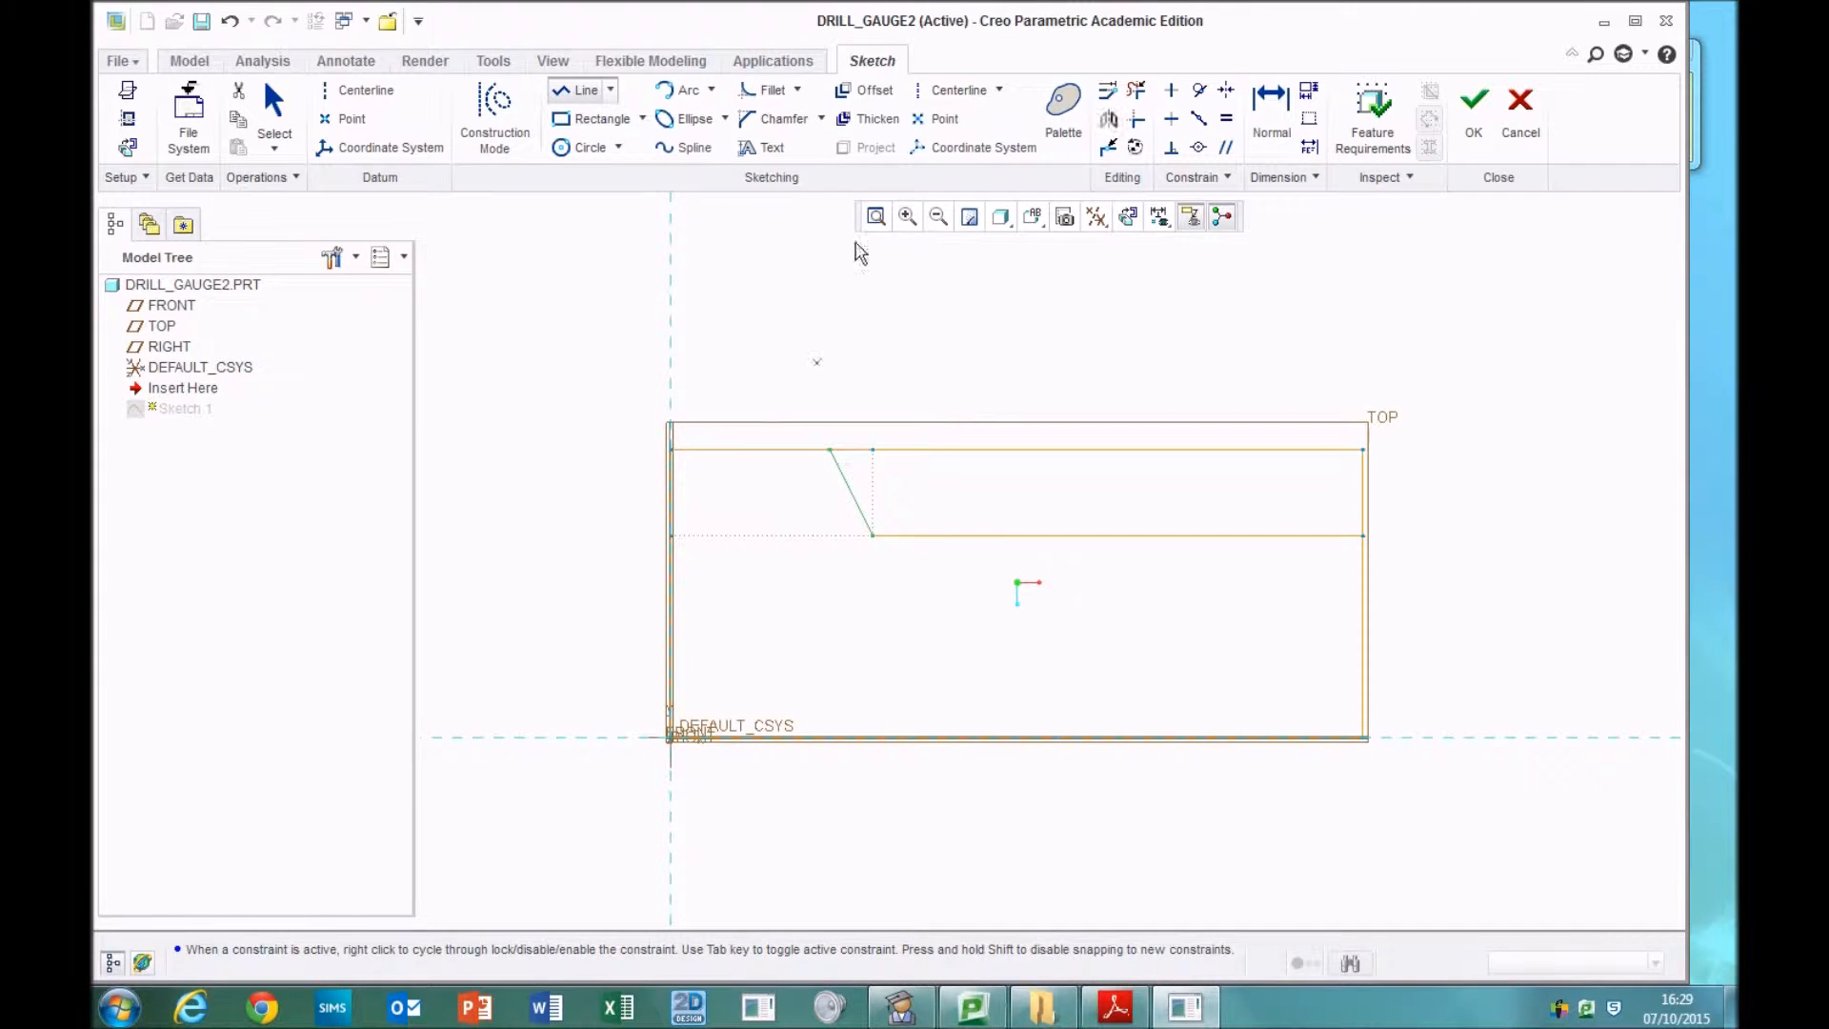
- Add a Normal angle dimension between the angled line and the horizontal construction line to its left
{"action": "left_click", "coordinate": [1267, 124]}
{"action": "left_click", "coordinate": [1045, 522]}
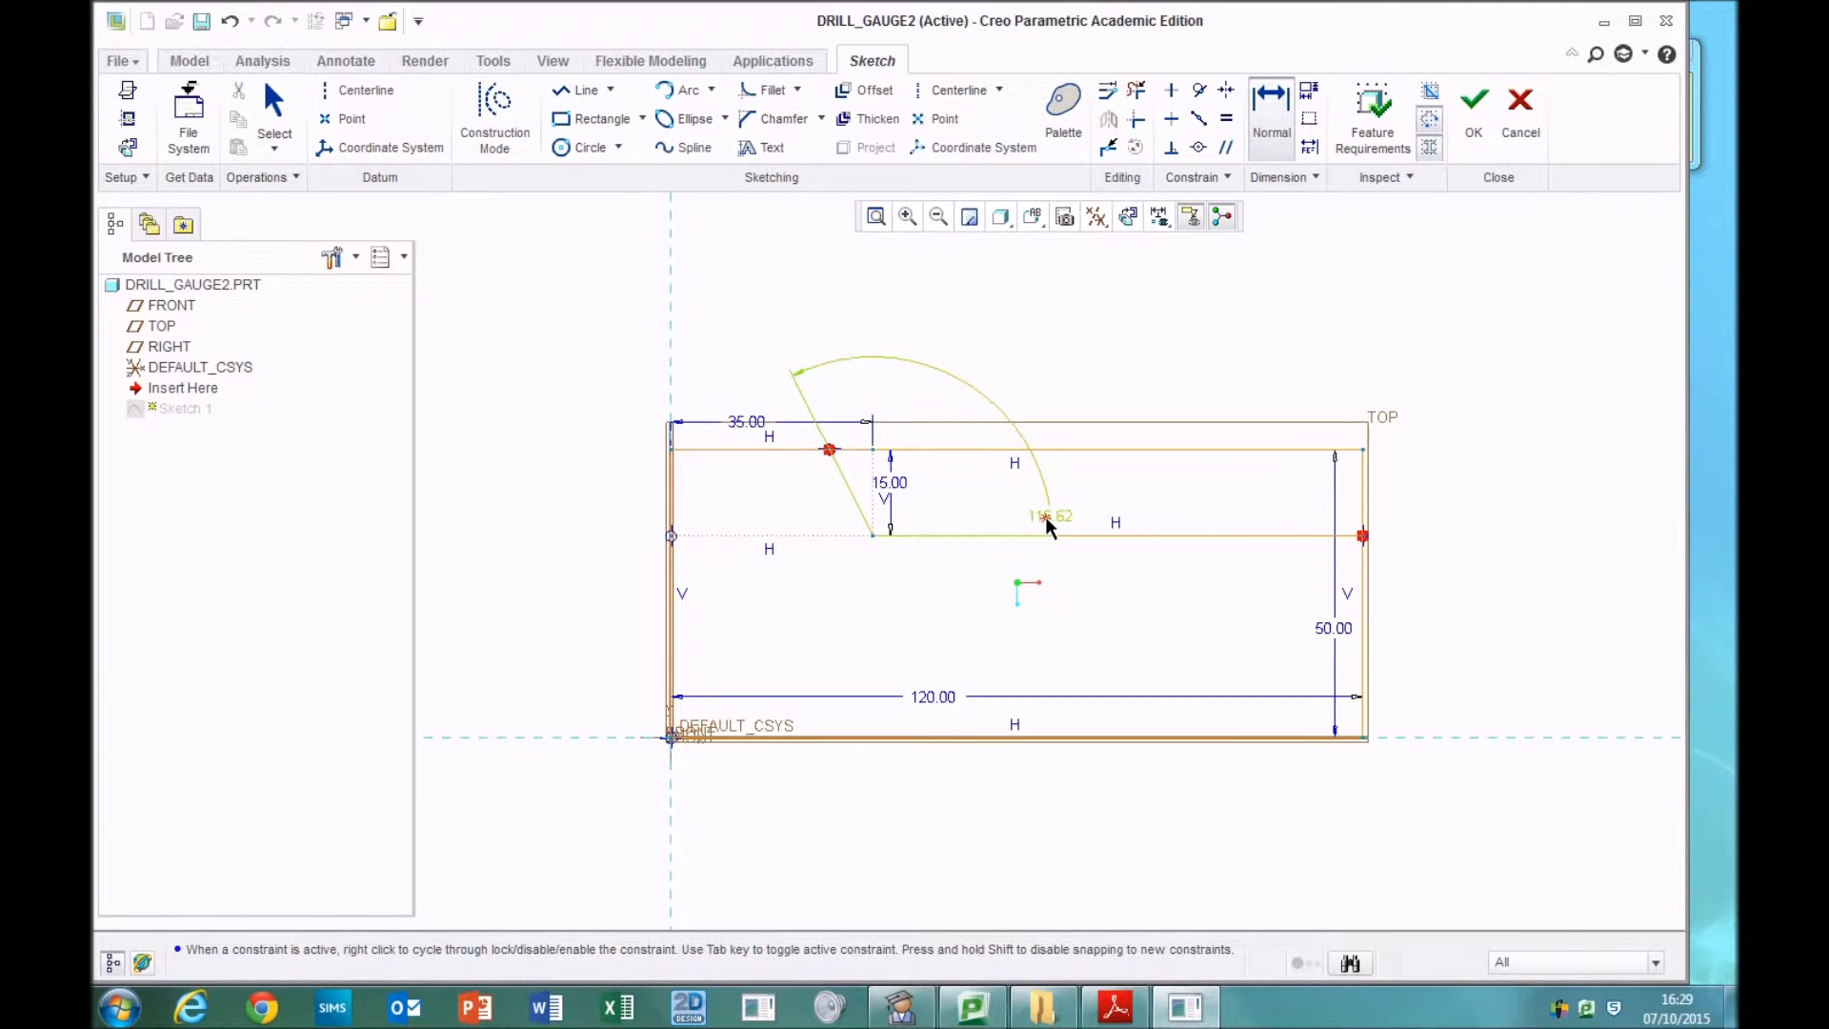
{"action": "right_click", "coordinate": [1045, 518]}
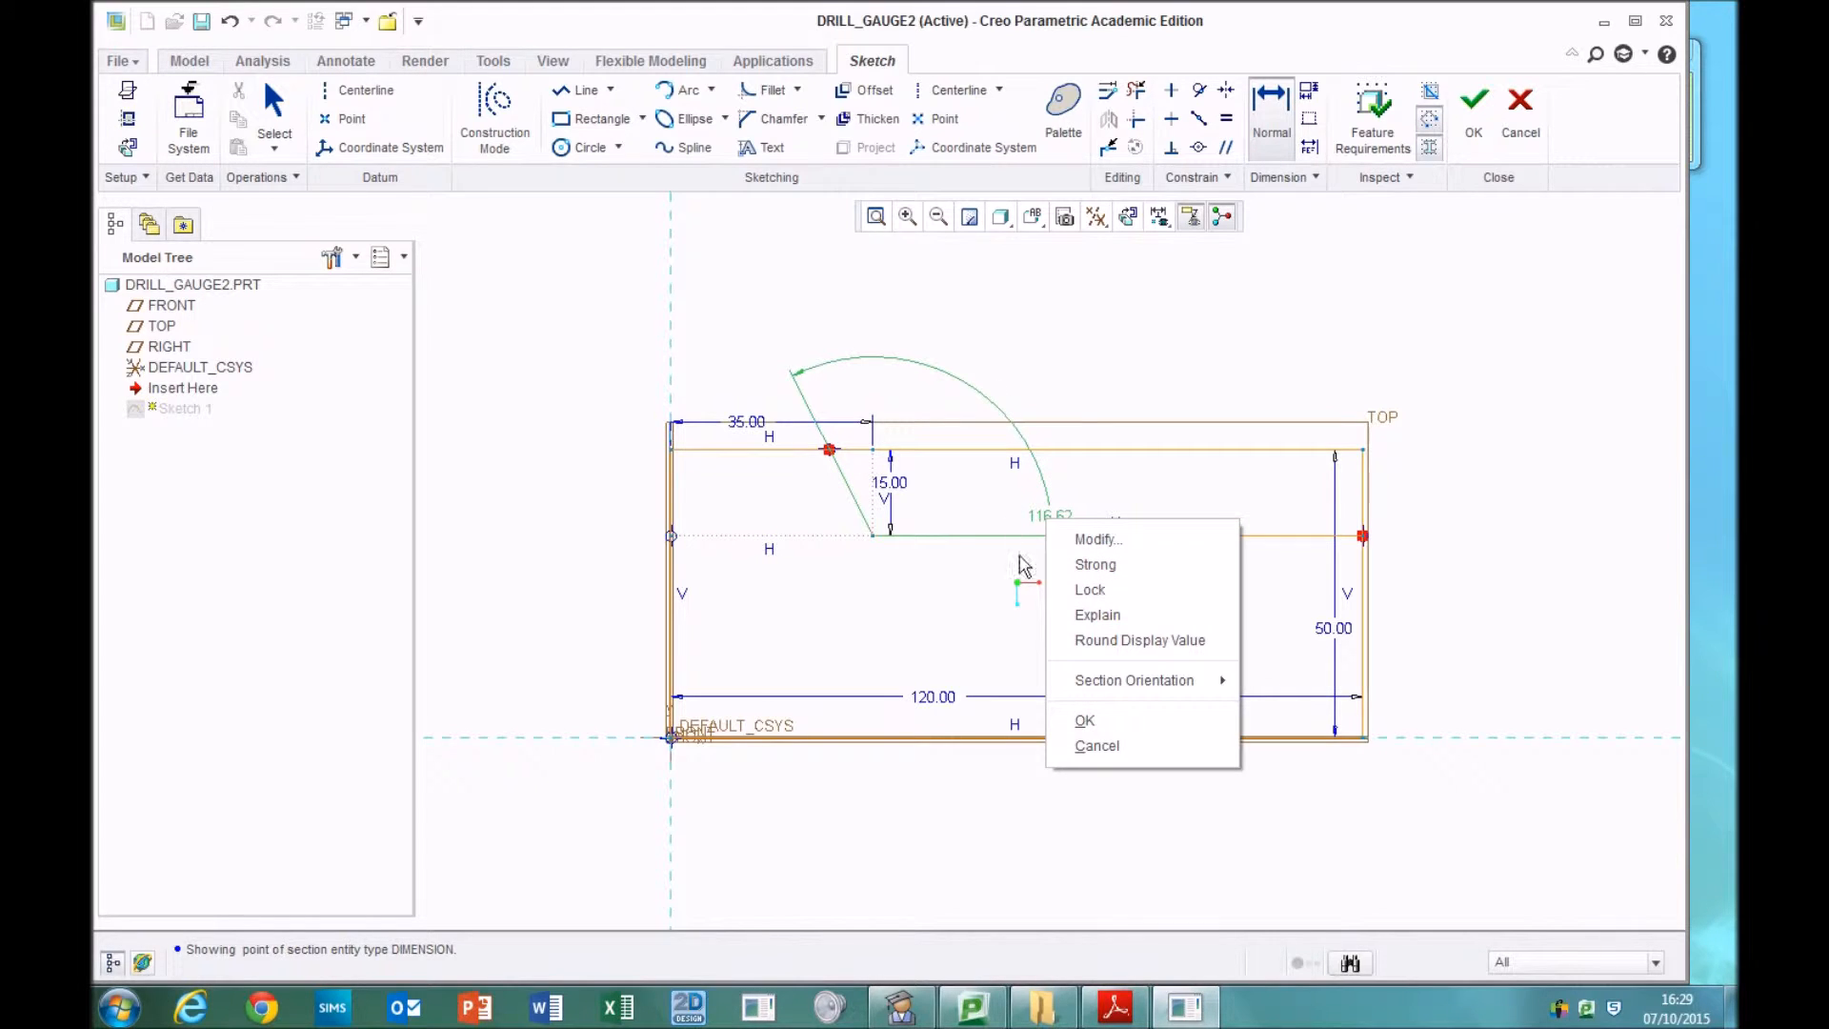
{"action": "left_click", "coordinate": [853, 495]}
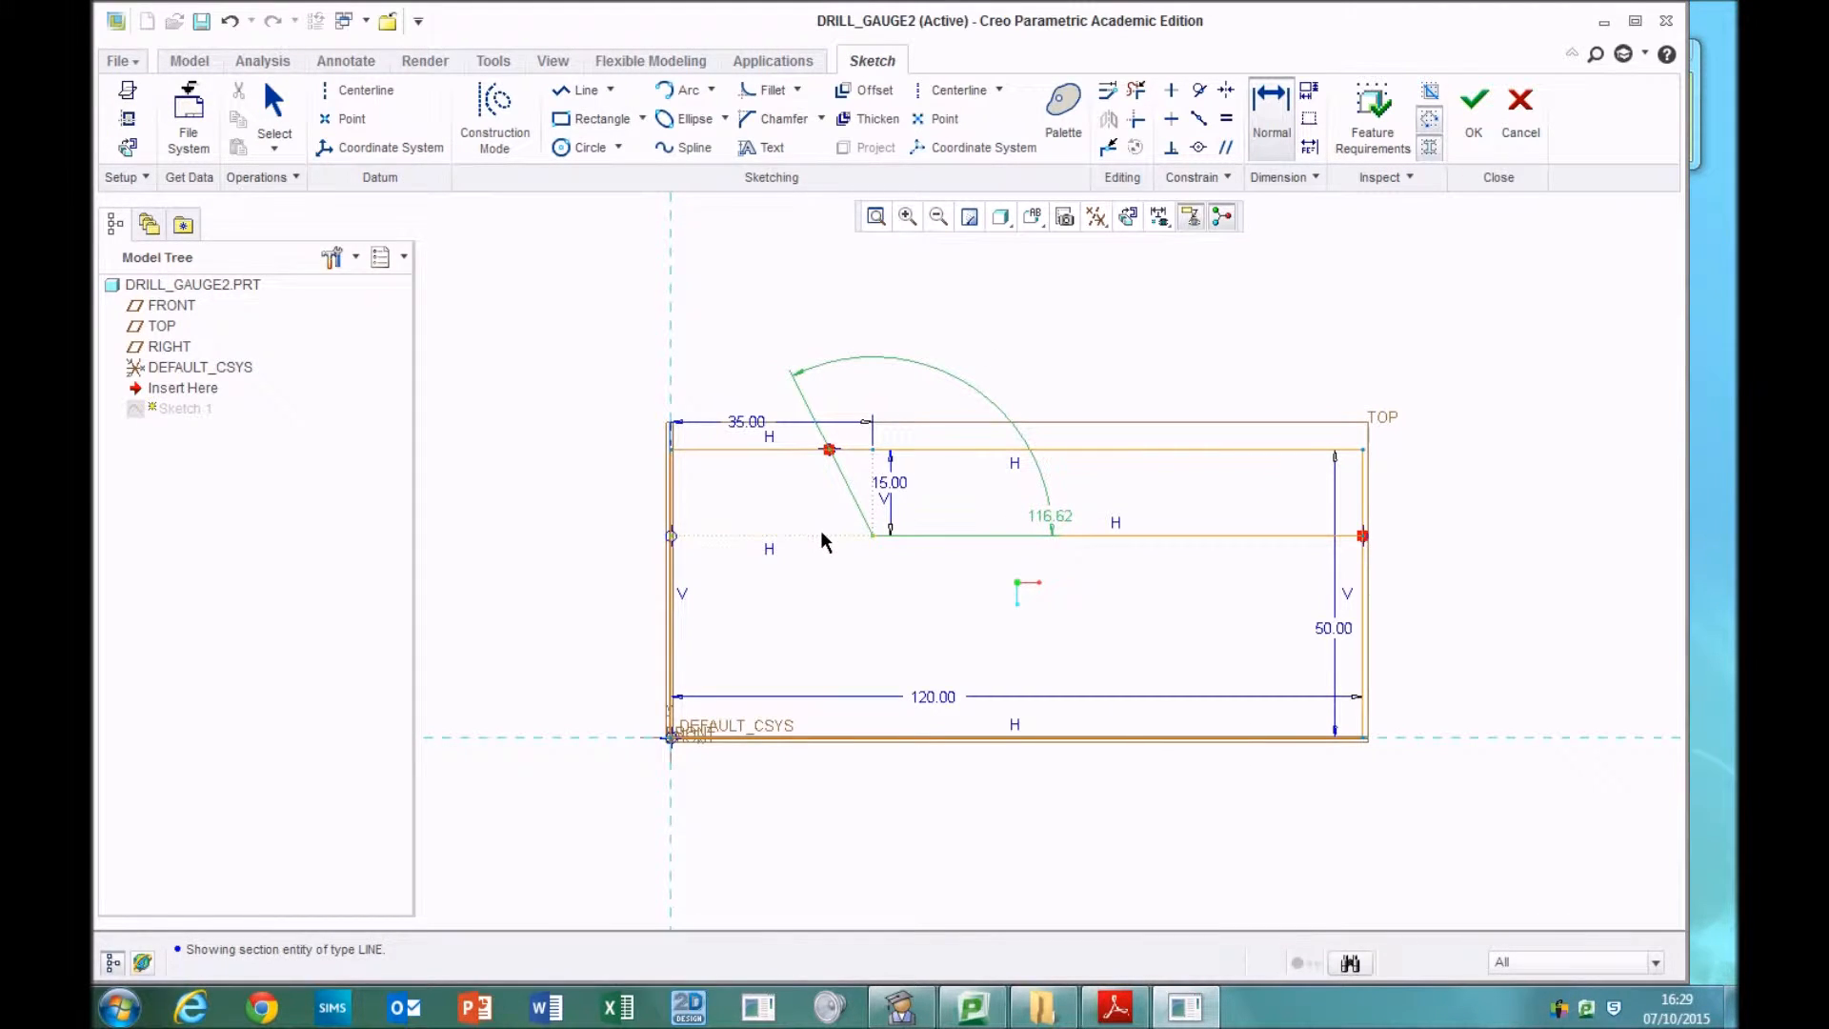
{"action": "middle_click", "coordinate": [816, 496]}
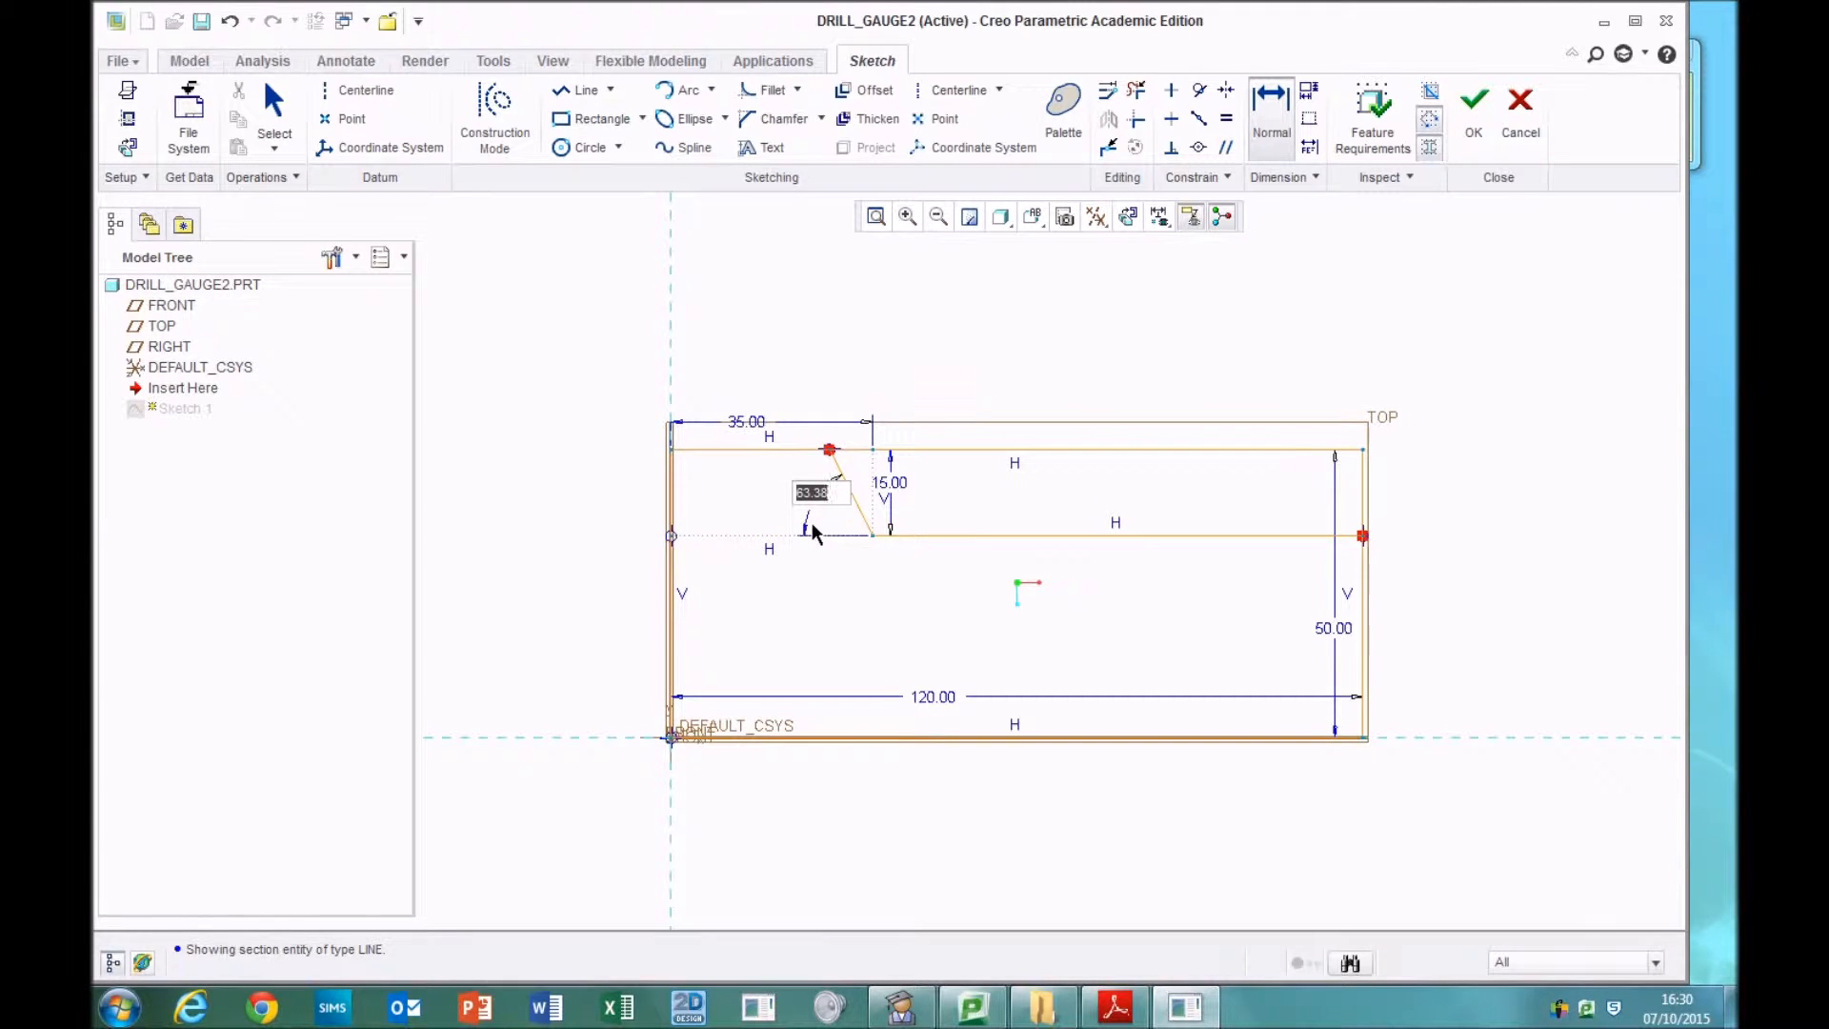
- Try to place a second angle dimension between the same two lines and delete the conflicting duplicate
{"action": "middle_click", "coordinate": [842, 519]}
{"action": "middle_click", "coordinate": [757, 491]}
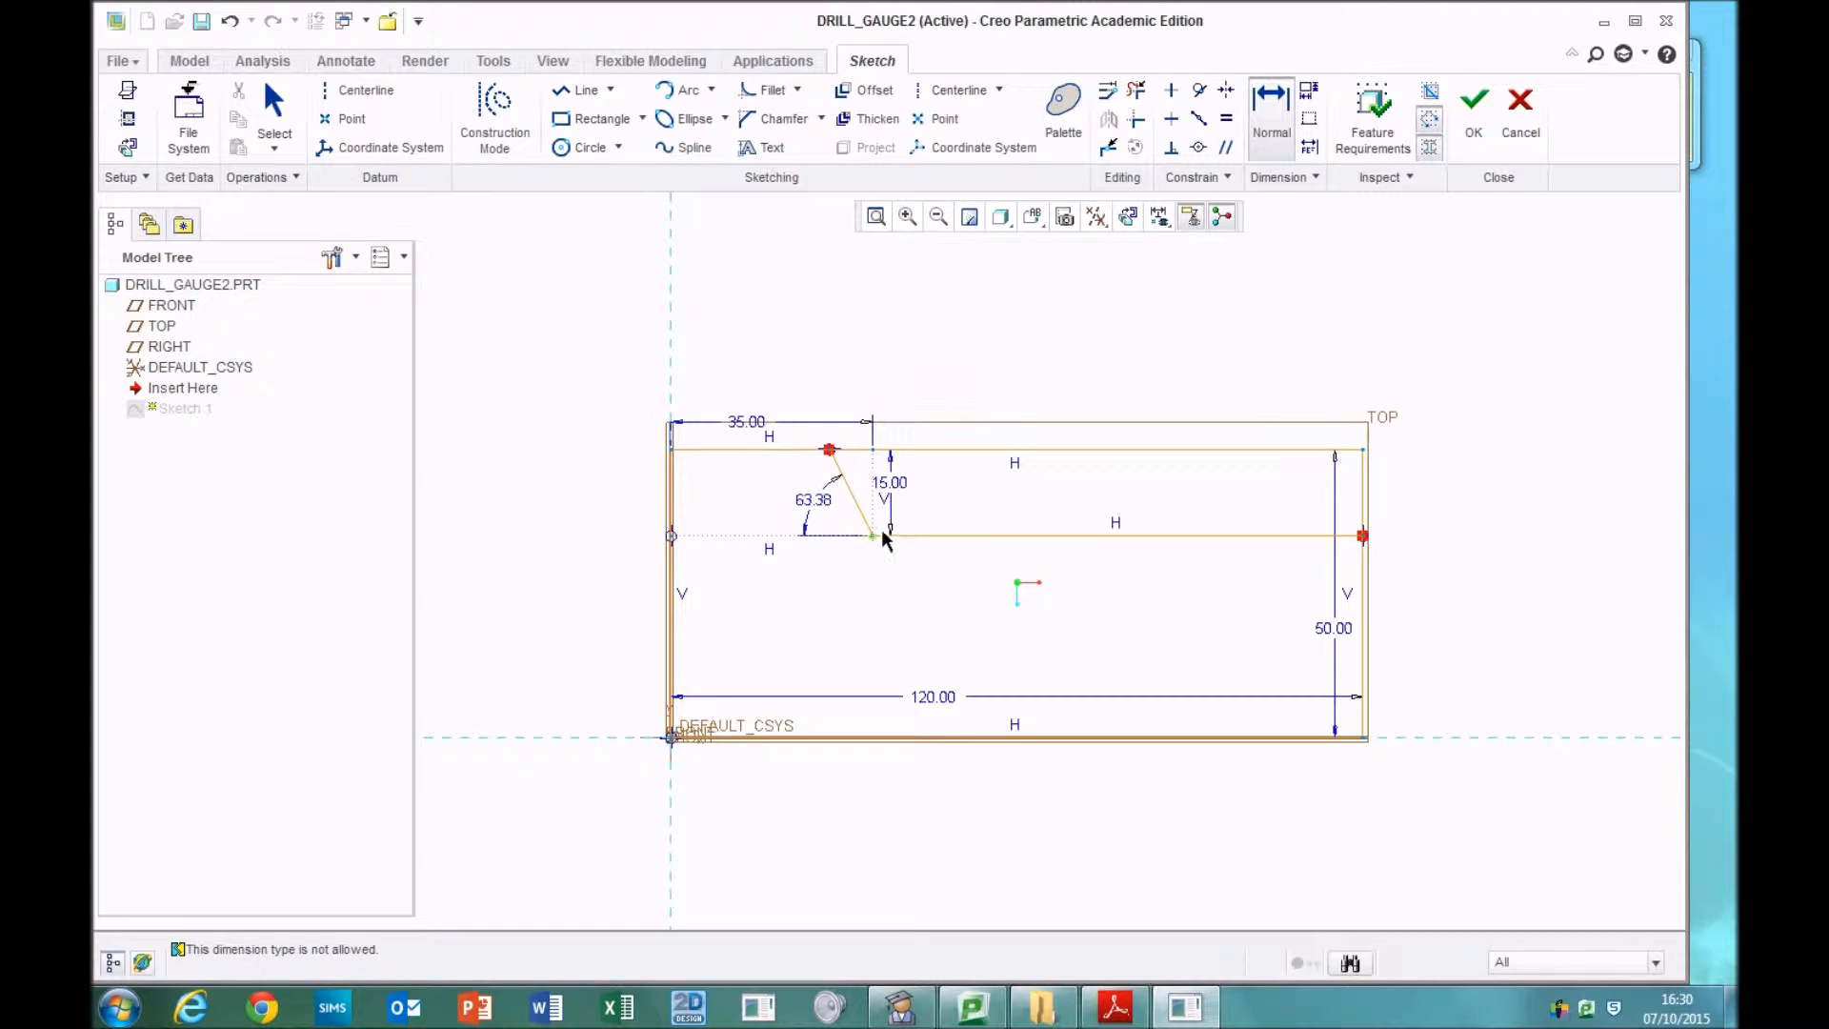
{"action": "middle_click", "coordinate": [805, 519]}
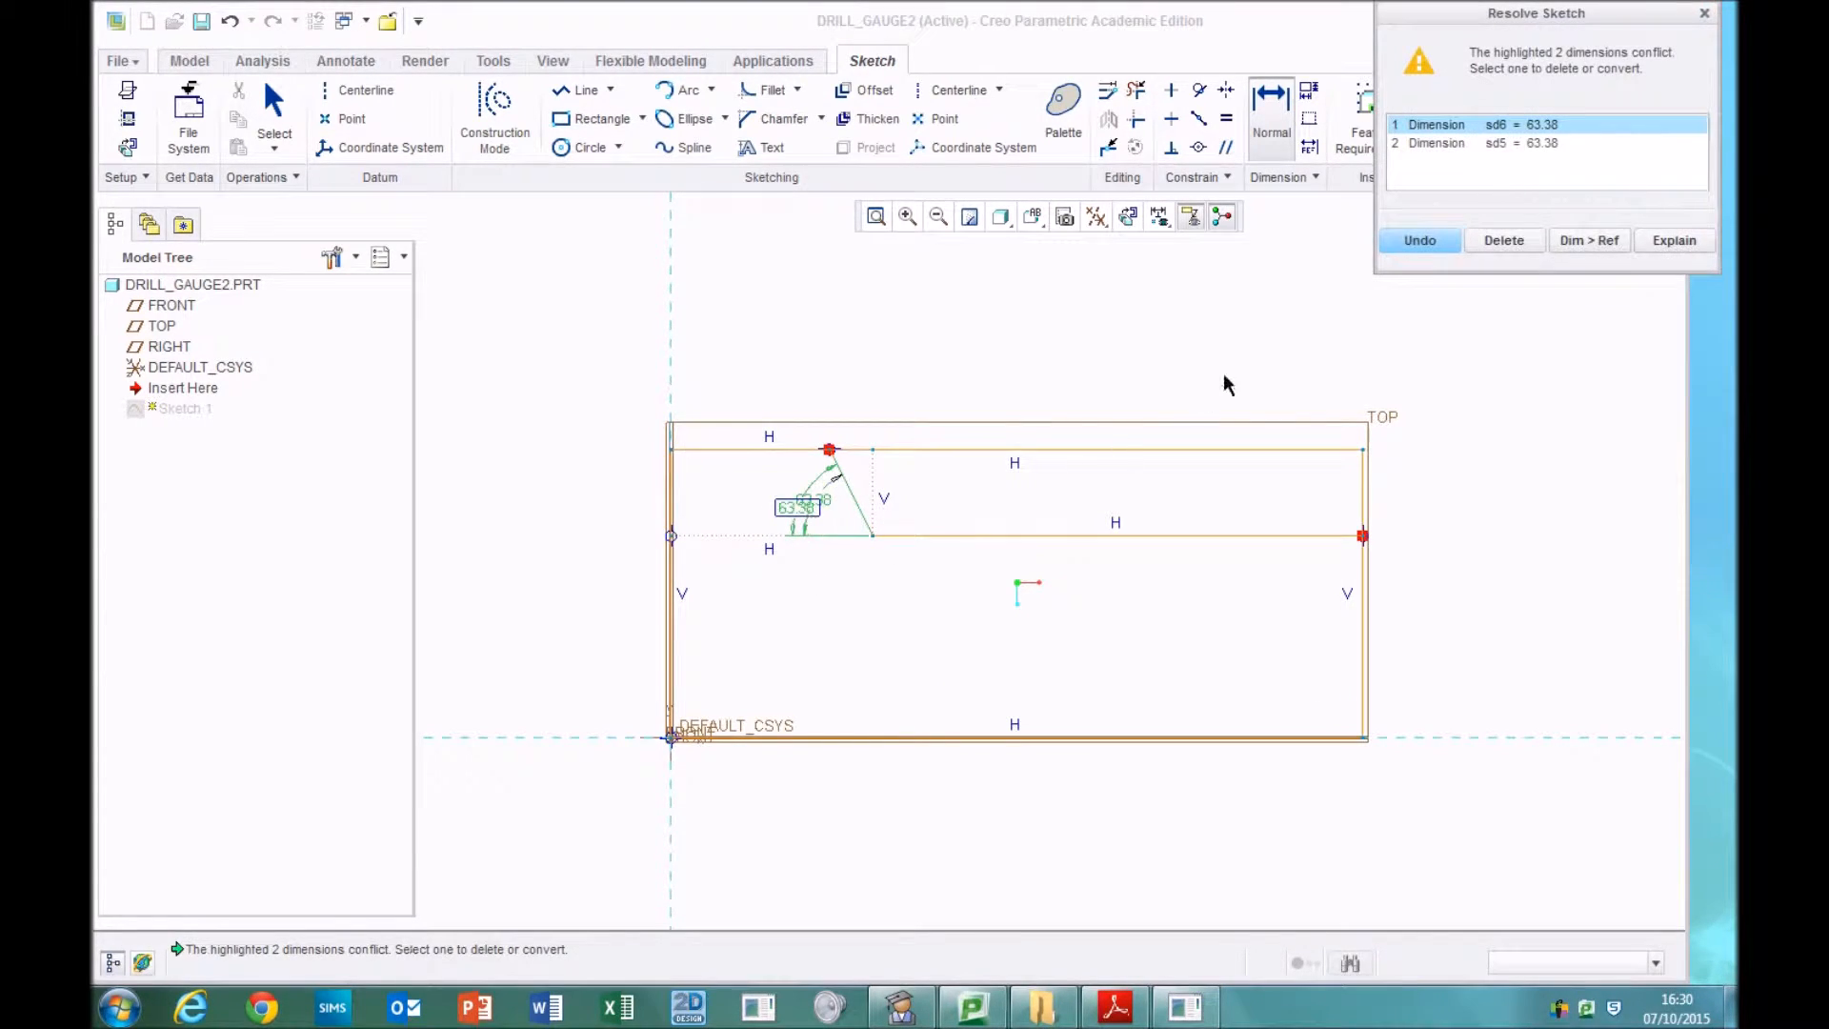
{"action": "left_click", "coordinate": [1503, 240]}
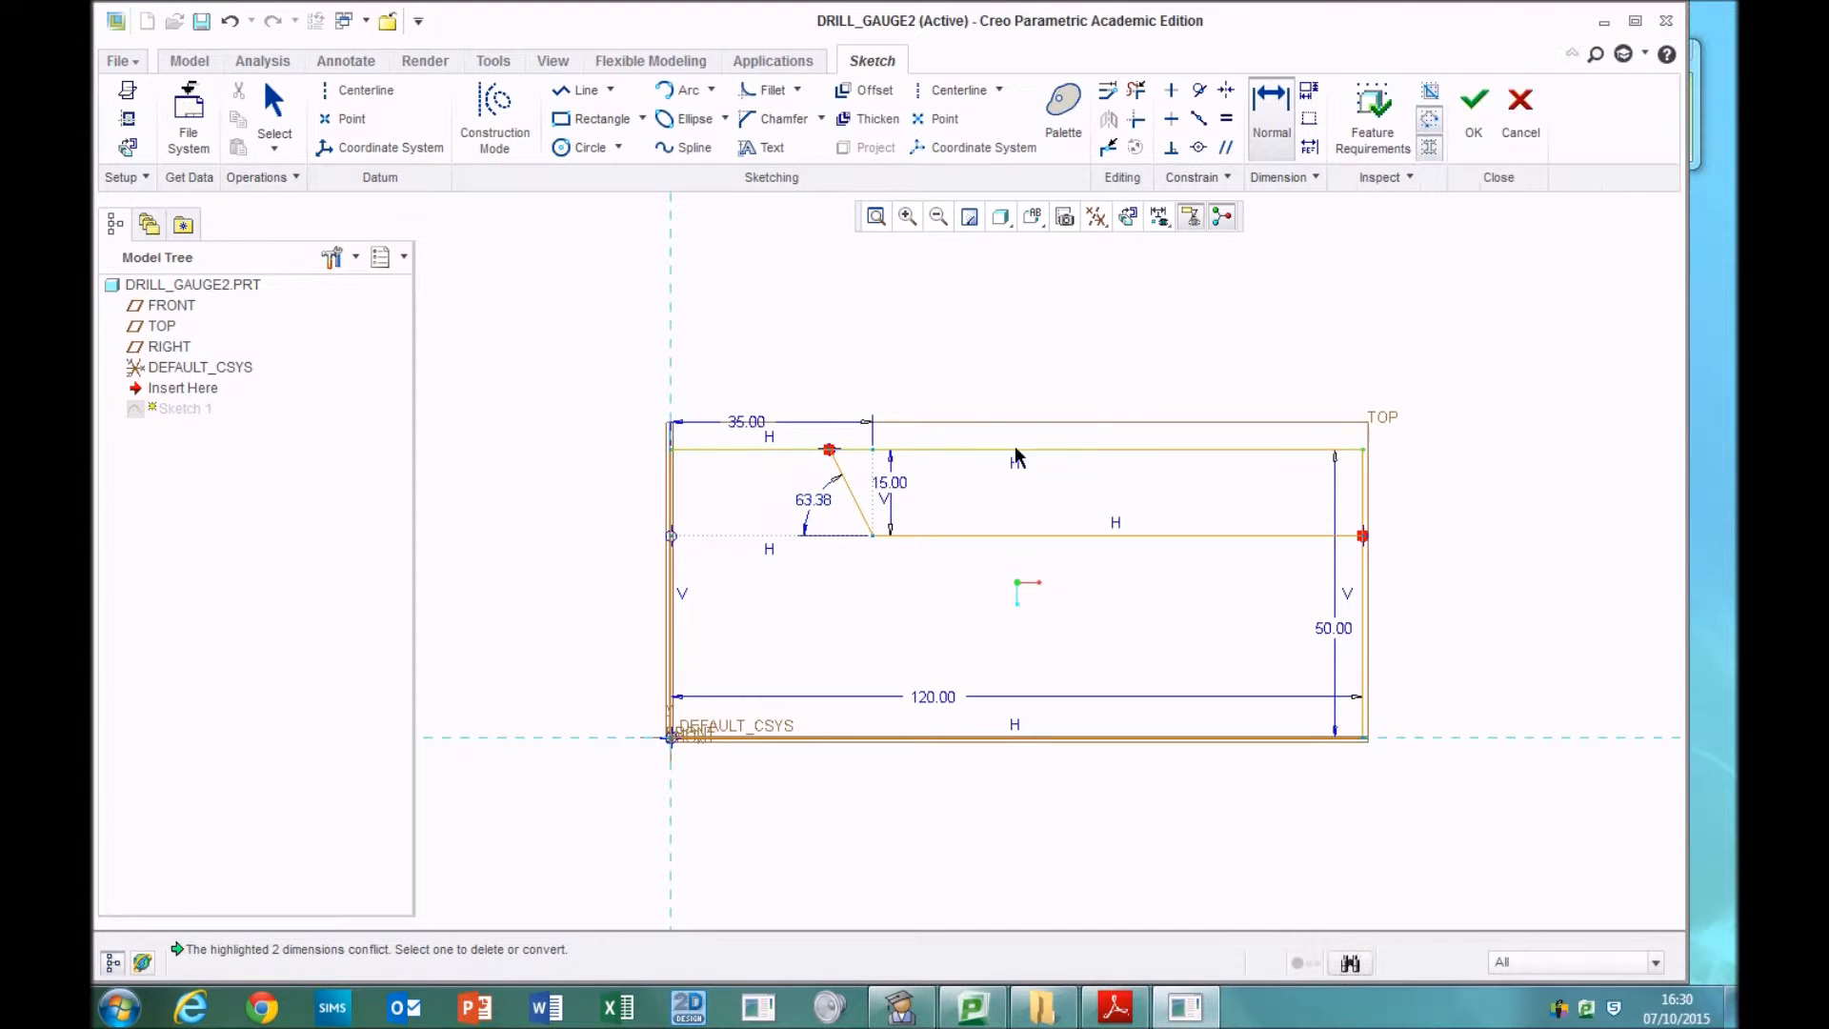
- Set the angle between the angled line and the horizontal construction line to 60 degrees
{"action": "double_click", "coordinate": [815, 499]}
{"action": "type", "text": "60"}
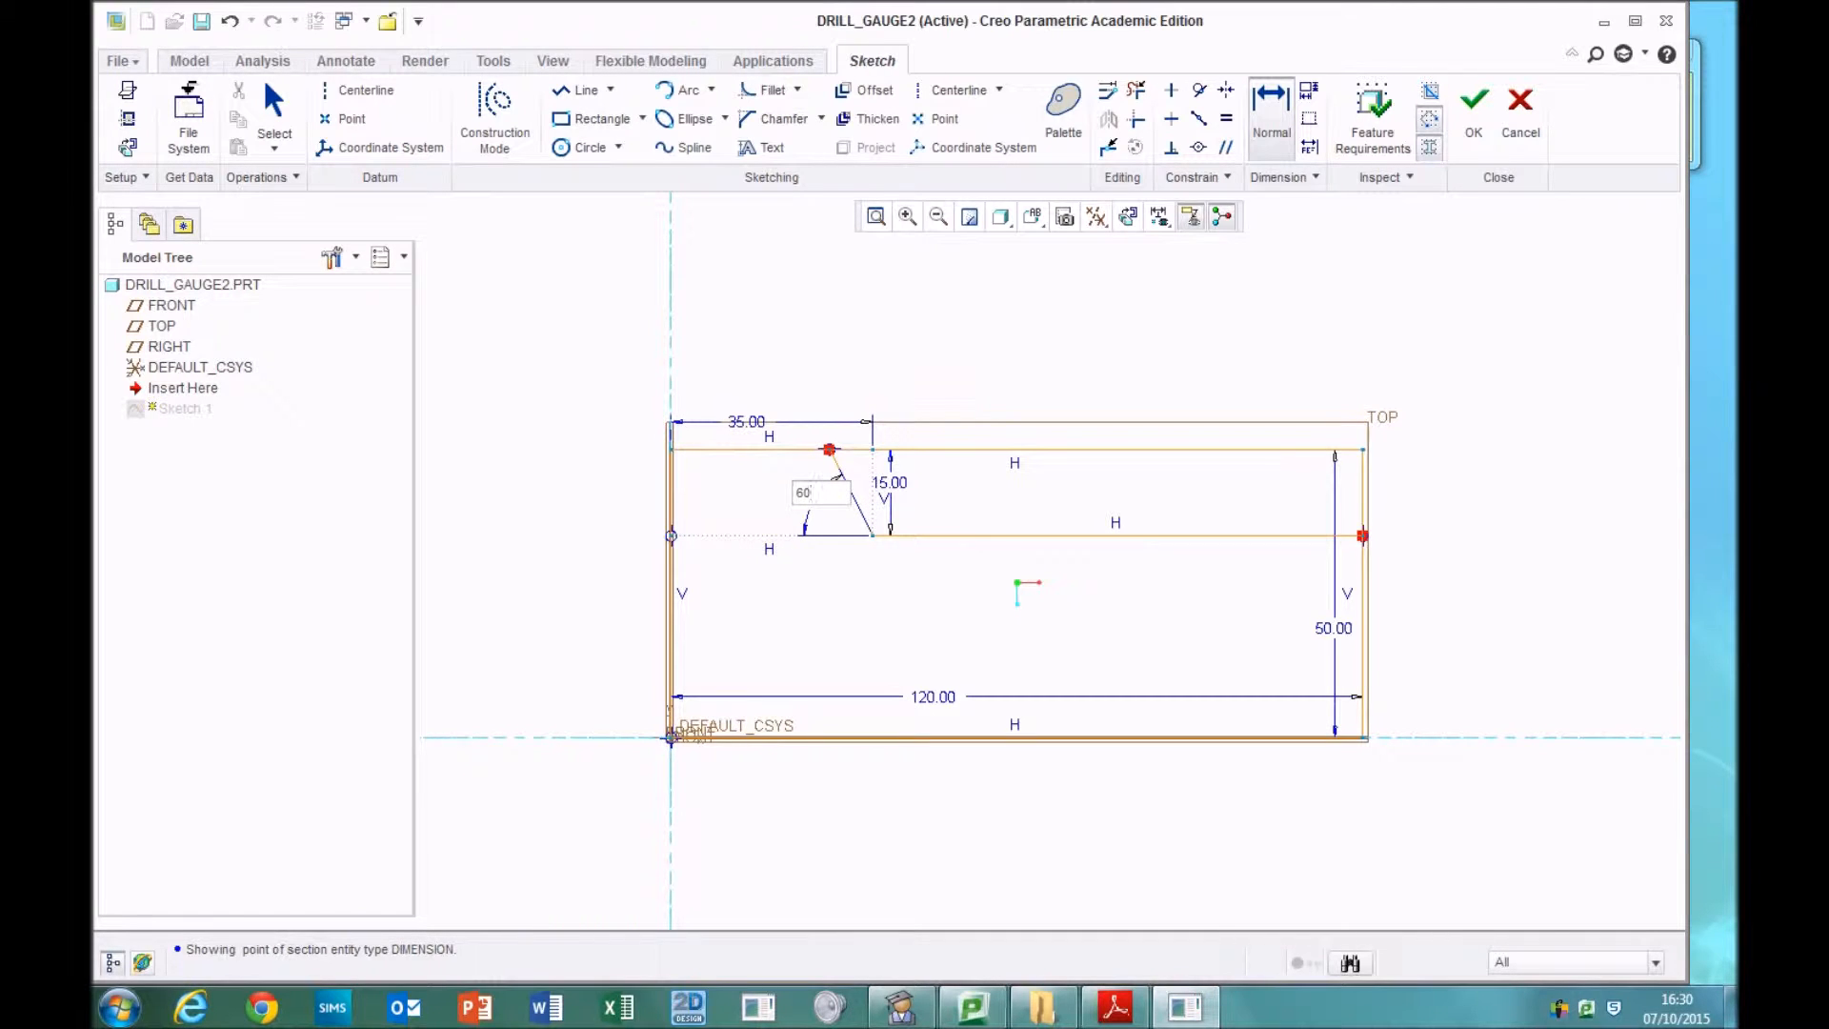
{"action": "key", "text": "Return"}
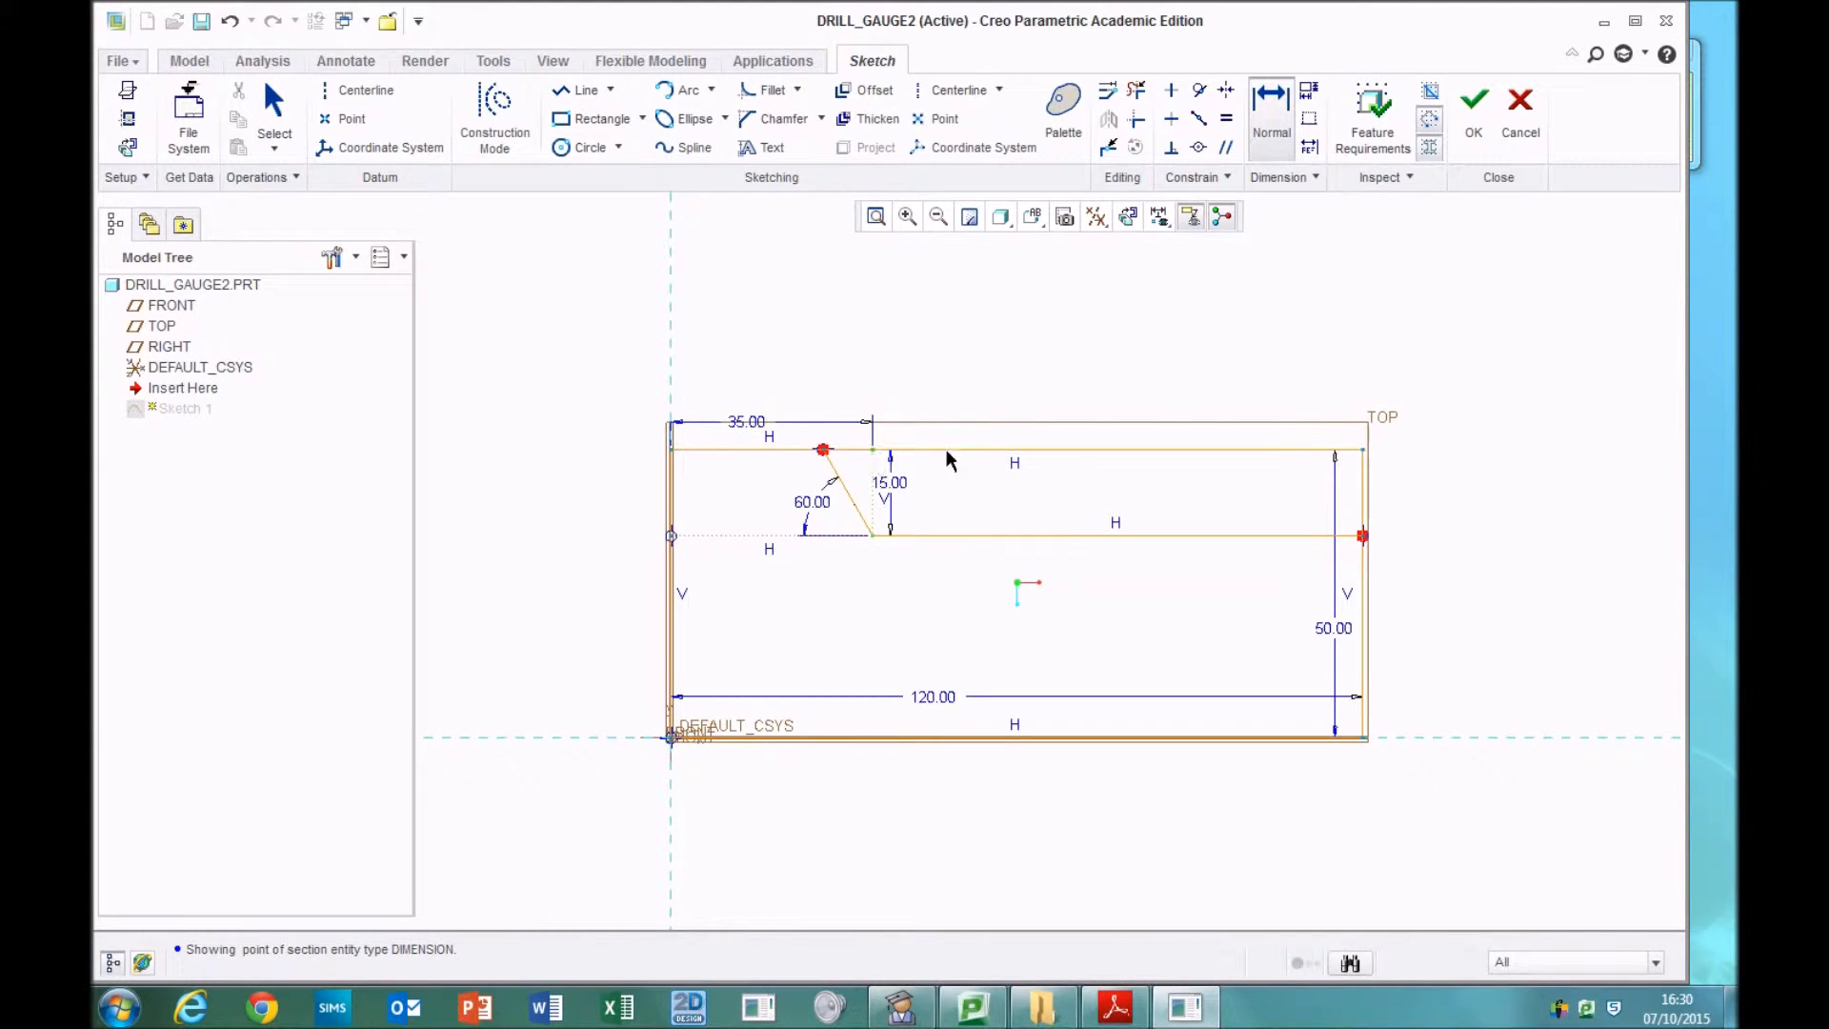
- Trim the rectangle's top edge right of the angled line and the upper part of its right edge with Delete Segment, and accept the sketch
{"action": "left_click", "coordinate": [1136, 91]}
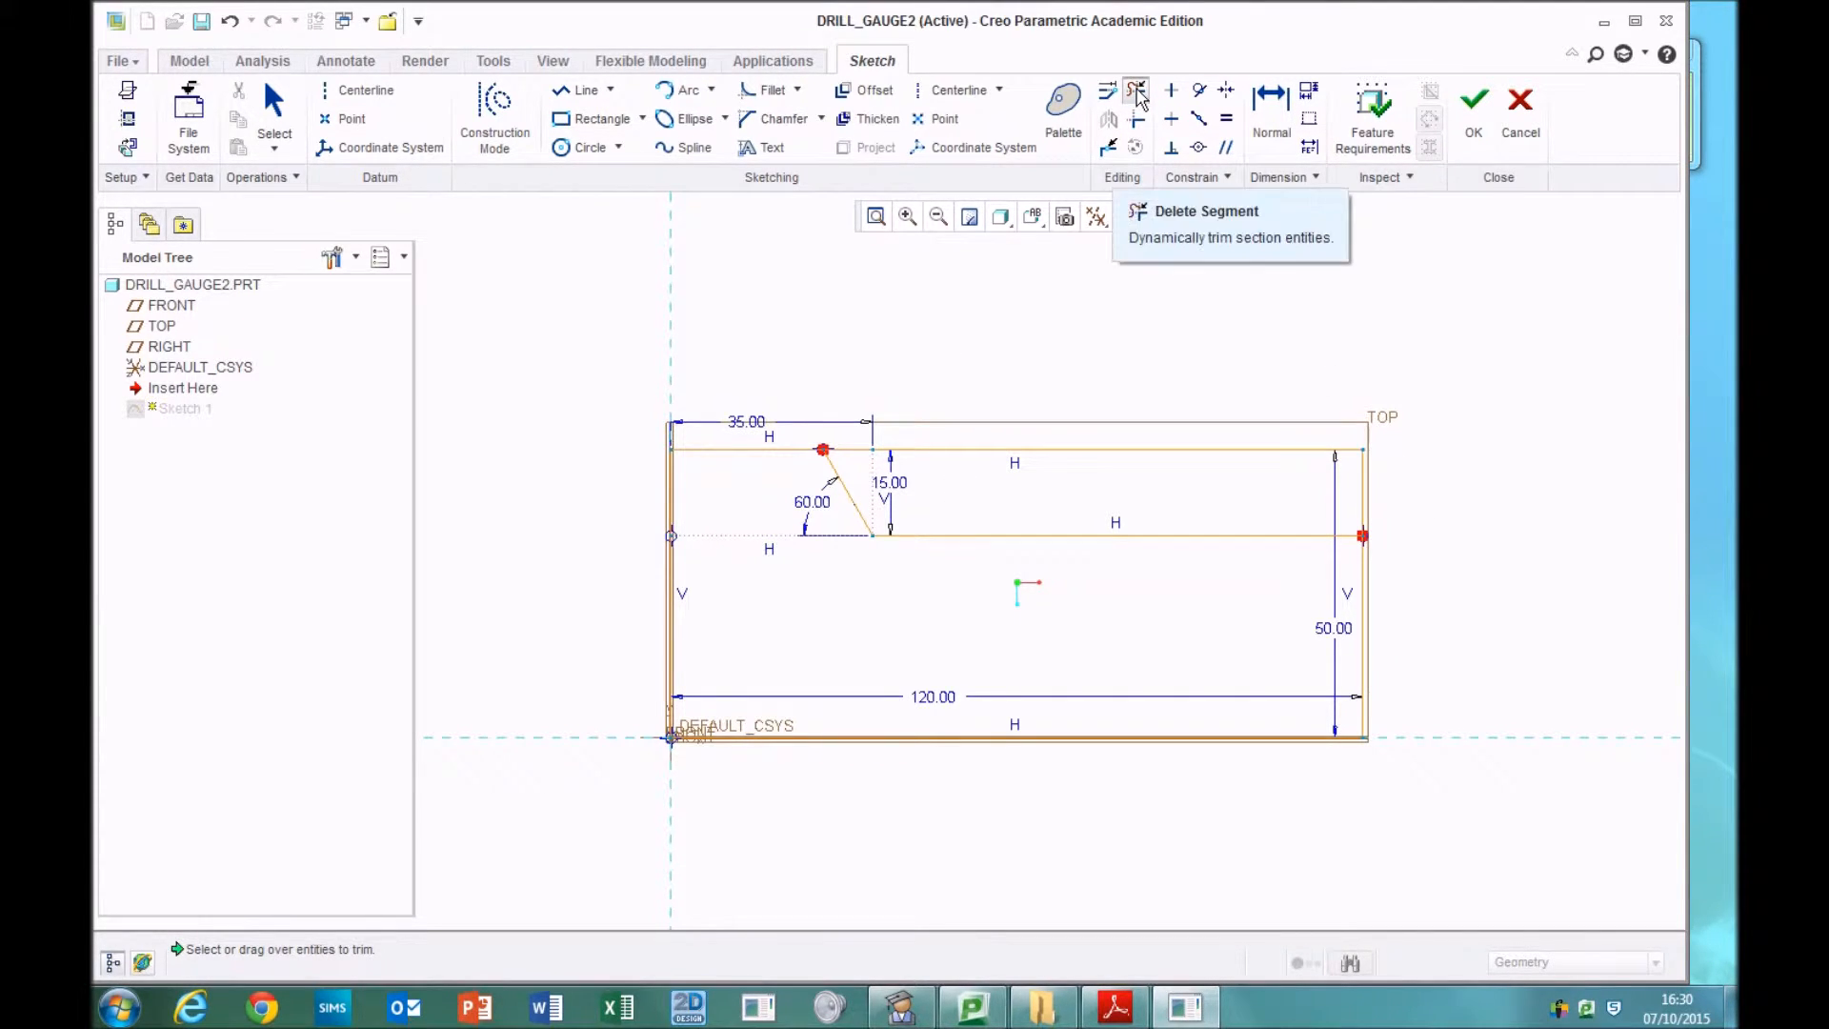
{"action": "mouse_move", "coordinate": [1429, 511]}
{"action": "left_mouse_down"}
{"action": "mouse_move", "coordinate": [1223, 495]}
{"action": "mouse_move", "coordinate": [1067, 407]}
{"action": "left_mouse_up"}
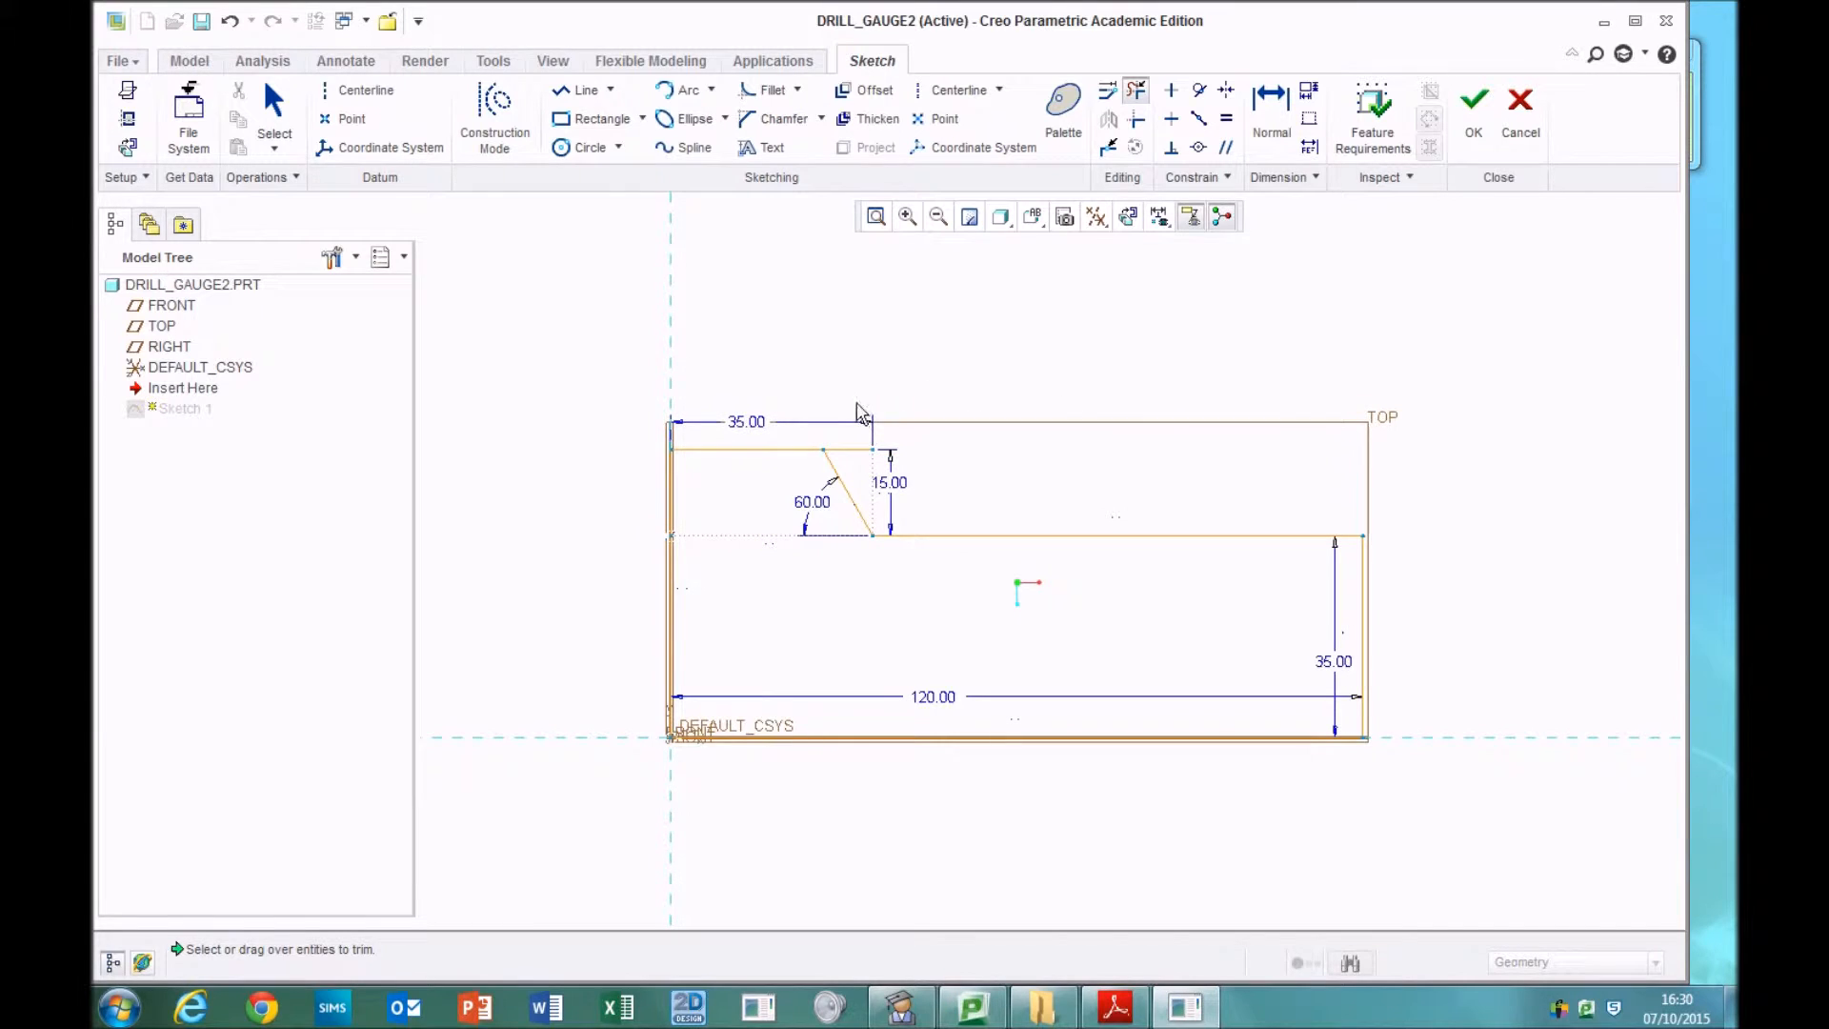
{"action": "scroll", "coordinate": [842, 465], "scroll_direction": "down", "scroll_amount": 3}
{"action": "left_click_drag", "start_coordinate": [841, 392], "coordinate": [874, 491]}
{"action": "scroll", "coordinate": [873, 458], "scroll_direction": "up", "scroll_amount": 3}
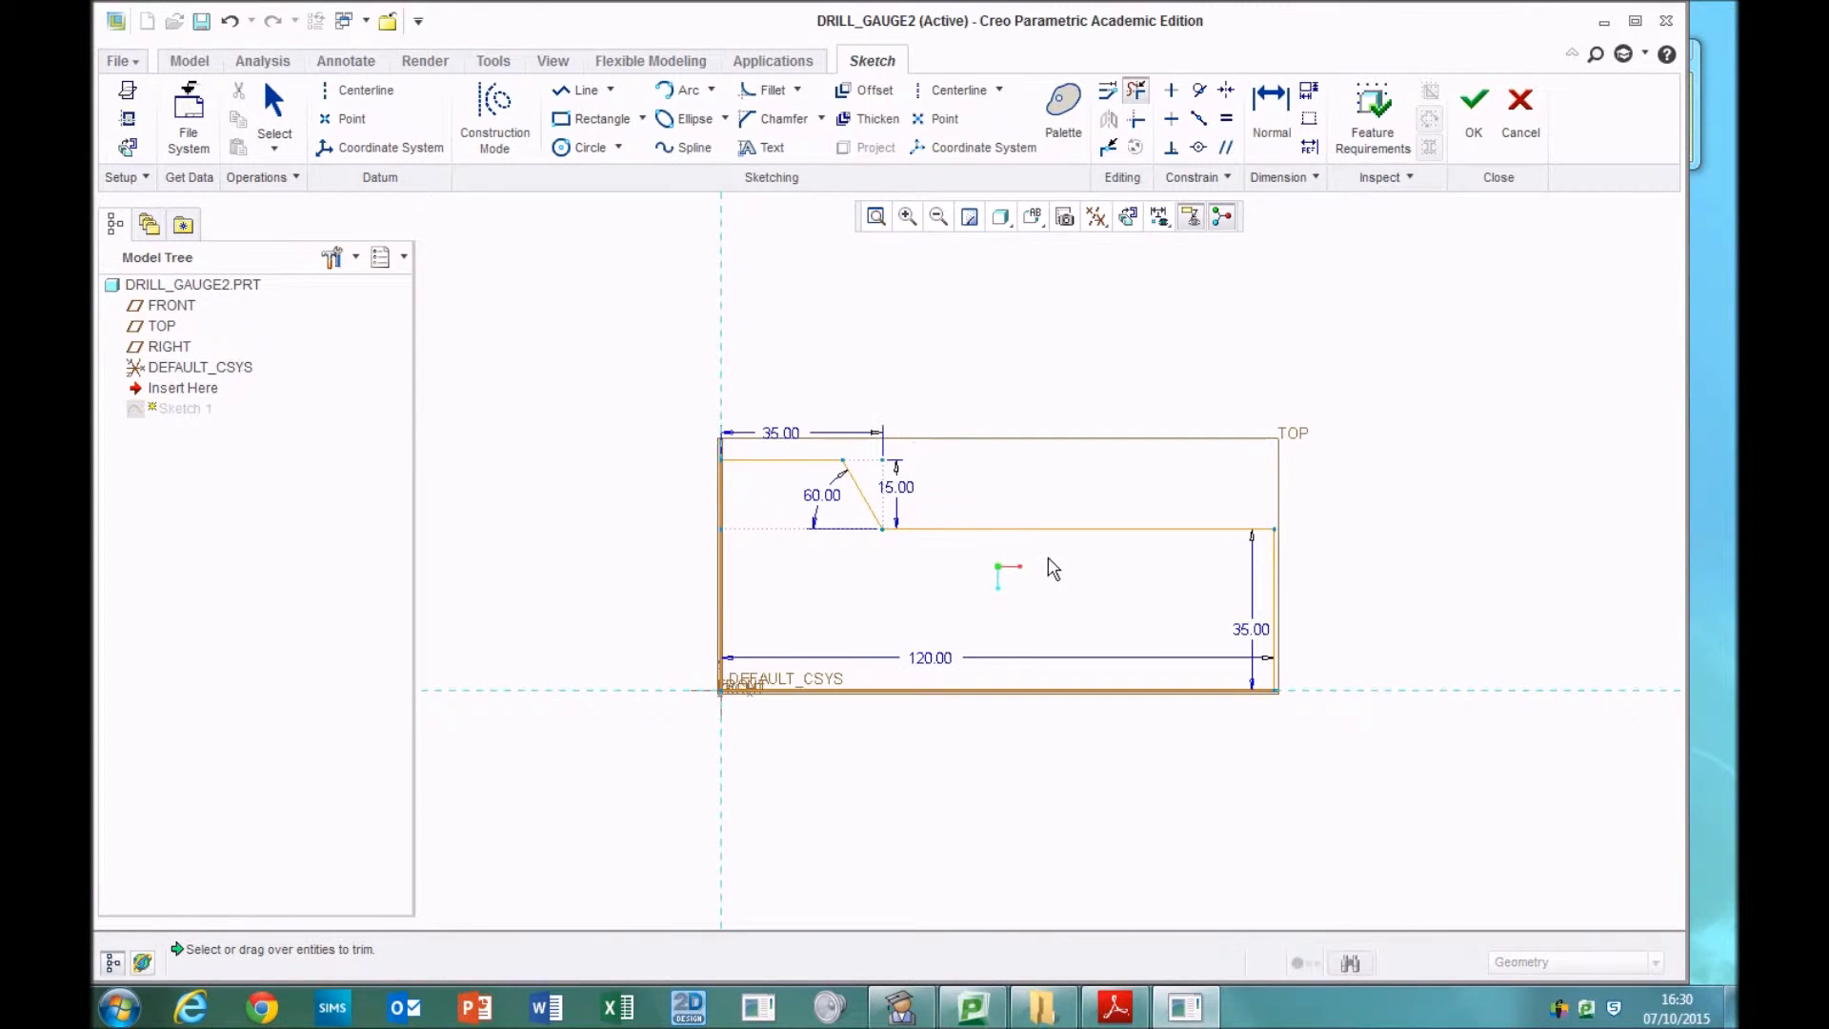
{"action": "left_click", "coordinate": [1472, 107]}
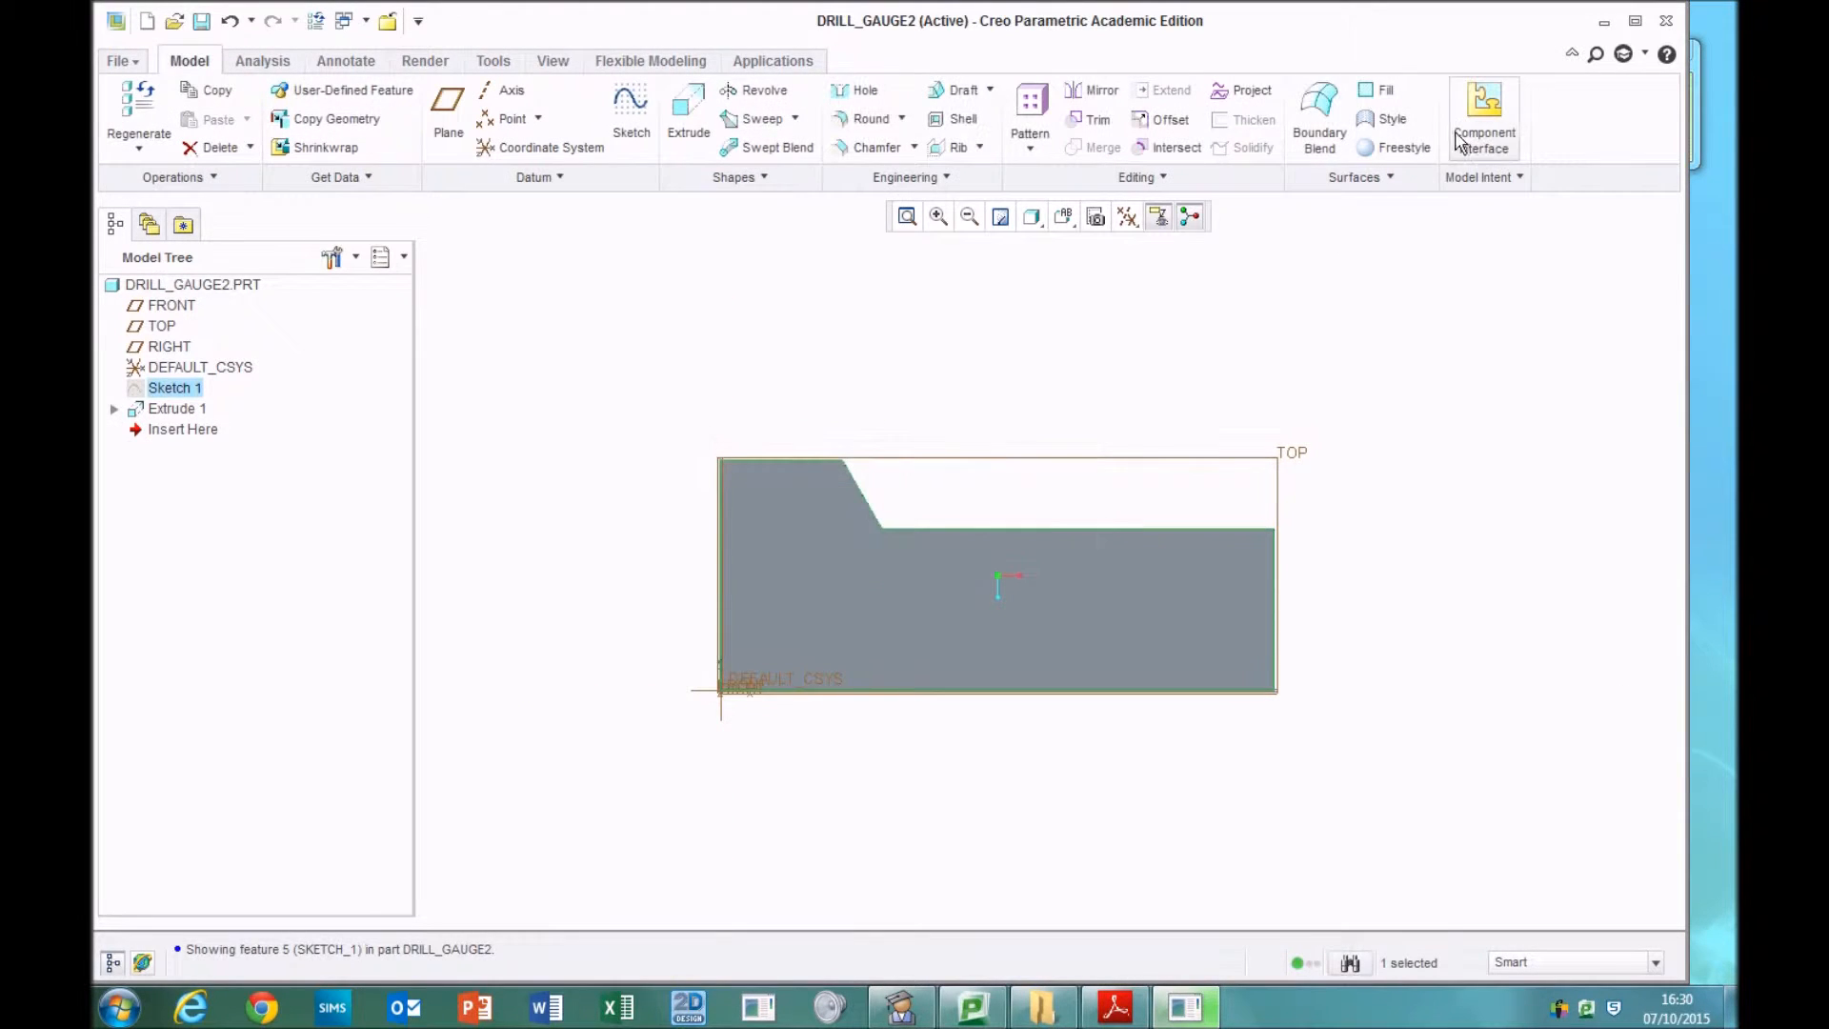
- Reopen Sketch 1 for editing and accept it without changes
{"action": "right_click", "coordinate": [159, 389]}
{"action": "left_click", "coordinate": [211, 589]}
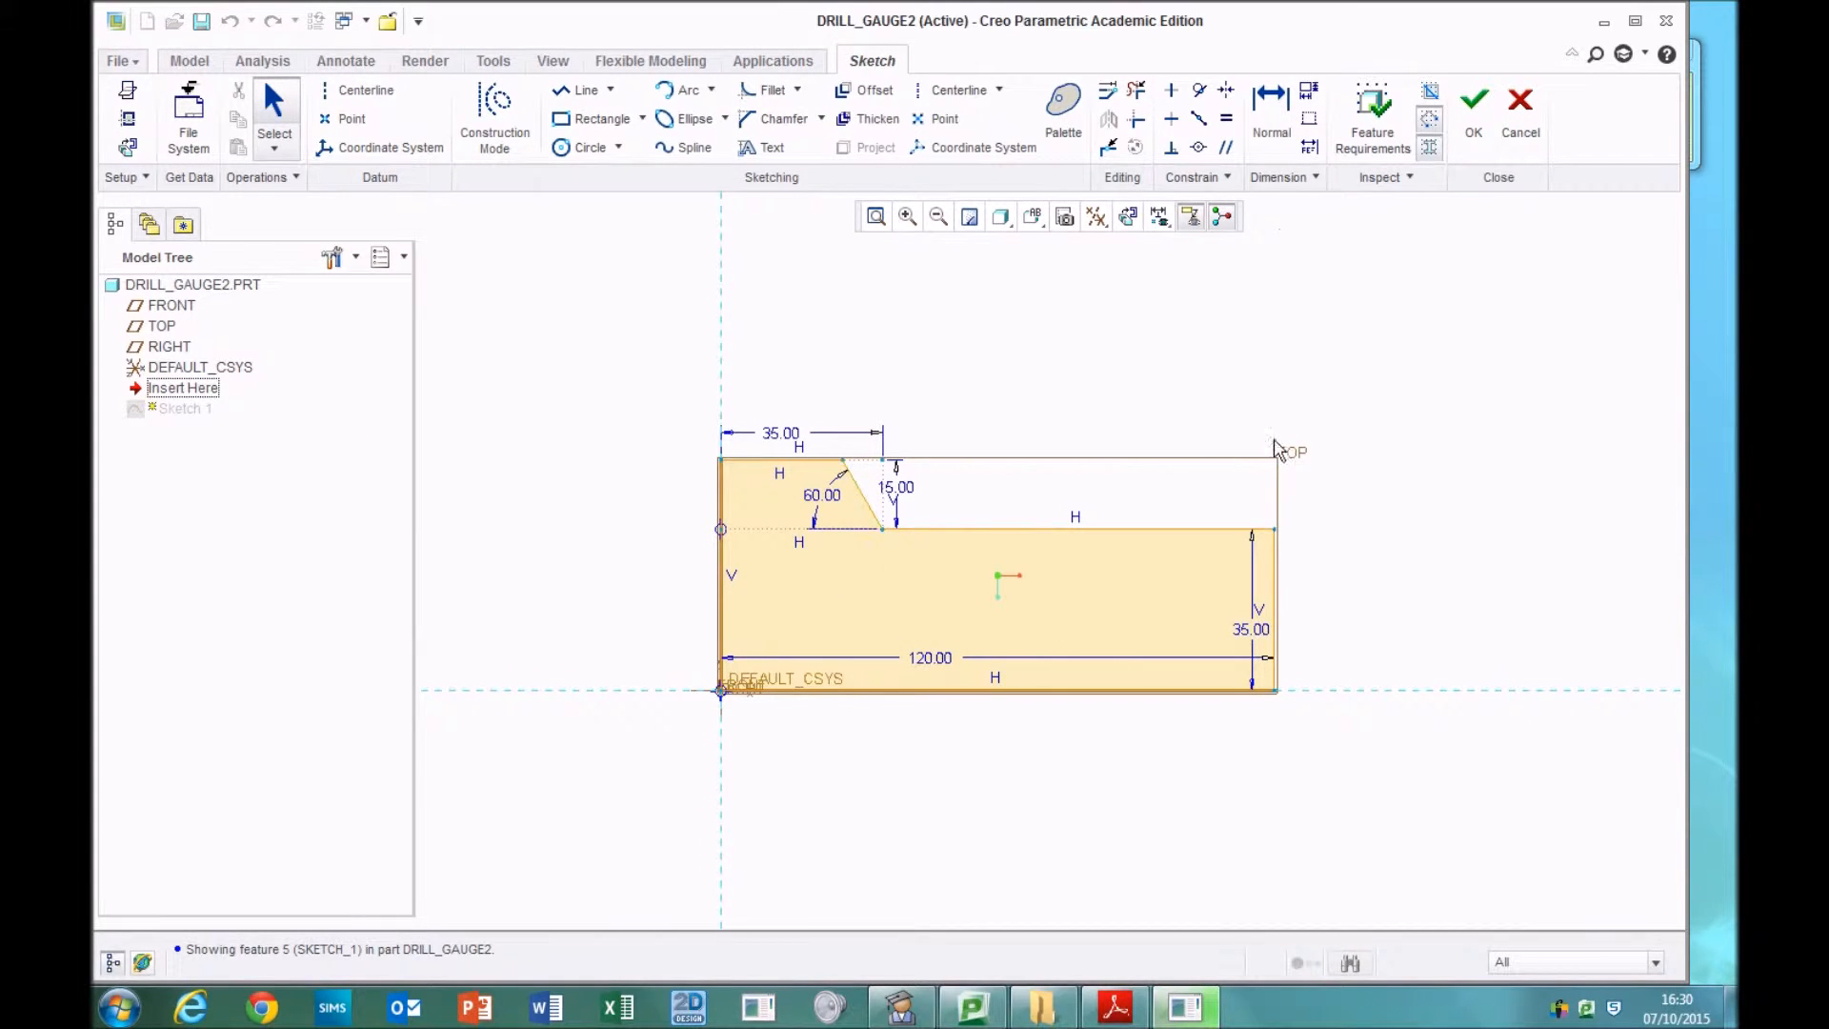
{"action": "left_click", "coordinate": [1474, 104]}
{"action": "mouse_move", "coordinate": [1352, 381]}
{"action": "middle_mouse_down"}
{"action": "mouse_move", "coordinate": [1338, 428]}
{"action": "mouse_move", "coordinate": [1392, 413]}
{"action": "mouse_move", "coordinate": [1383, 456]}
{"action": "middle_mouse_up"}
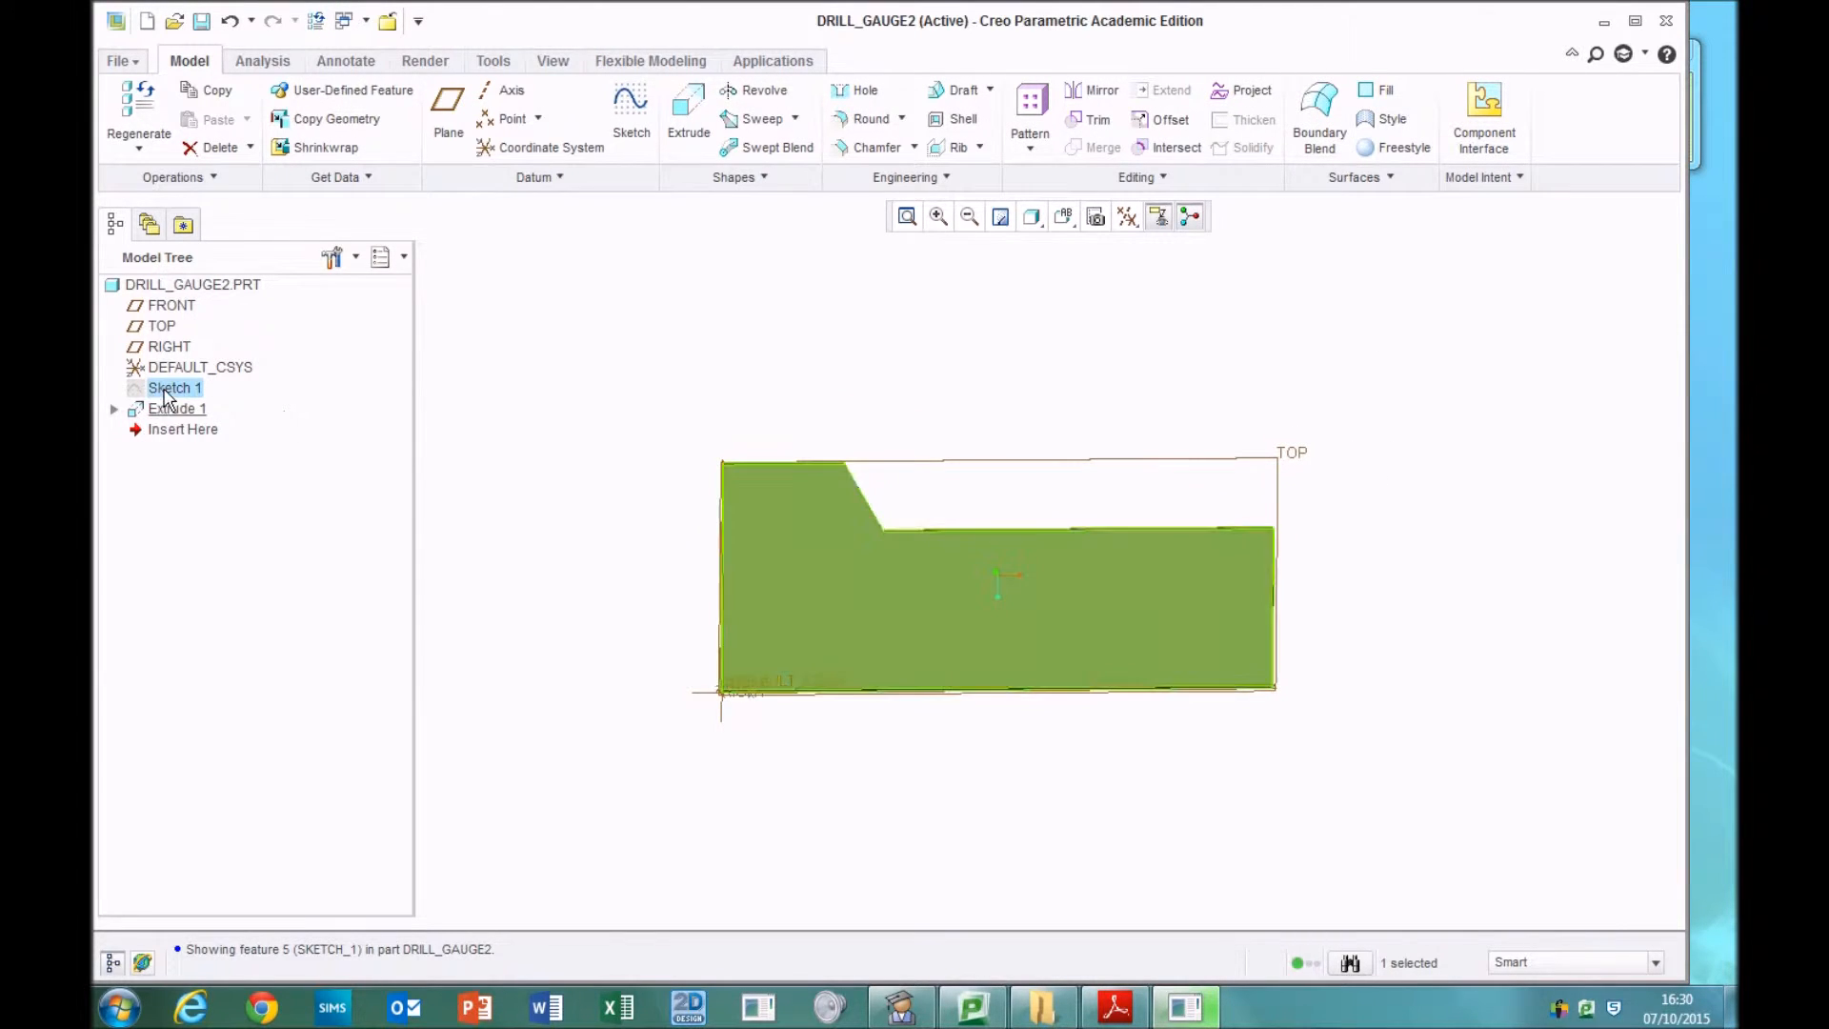
- Try redefining Sketch 1 with a solid line over the horizontal construction line from the angled line's lower end to the left edge
{"action": "right_click", "coordinate": [166, 394]}
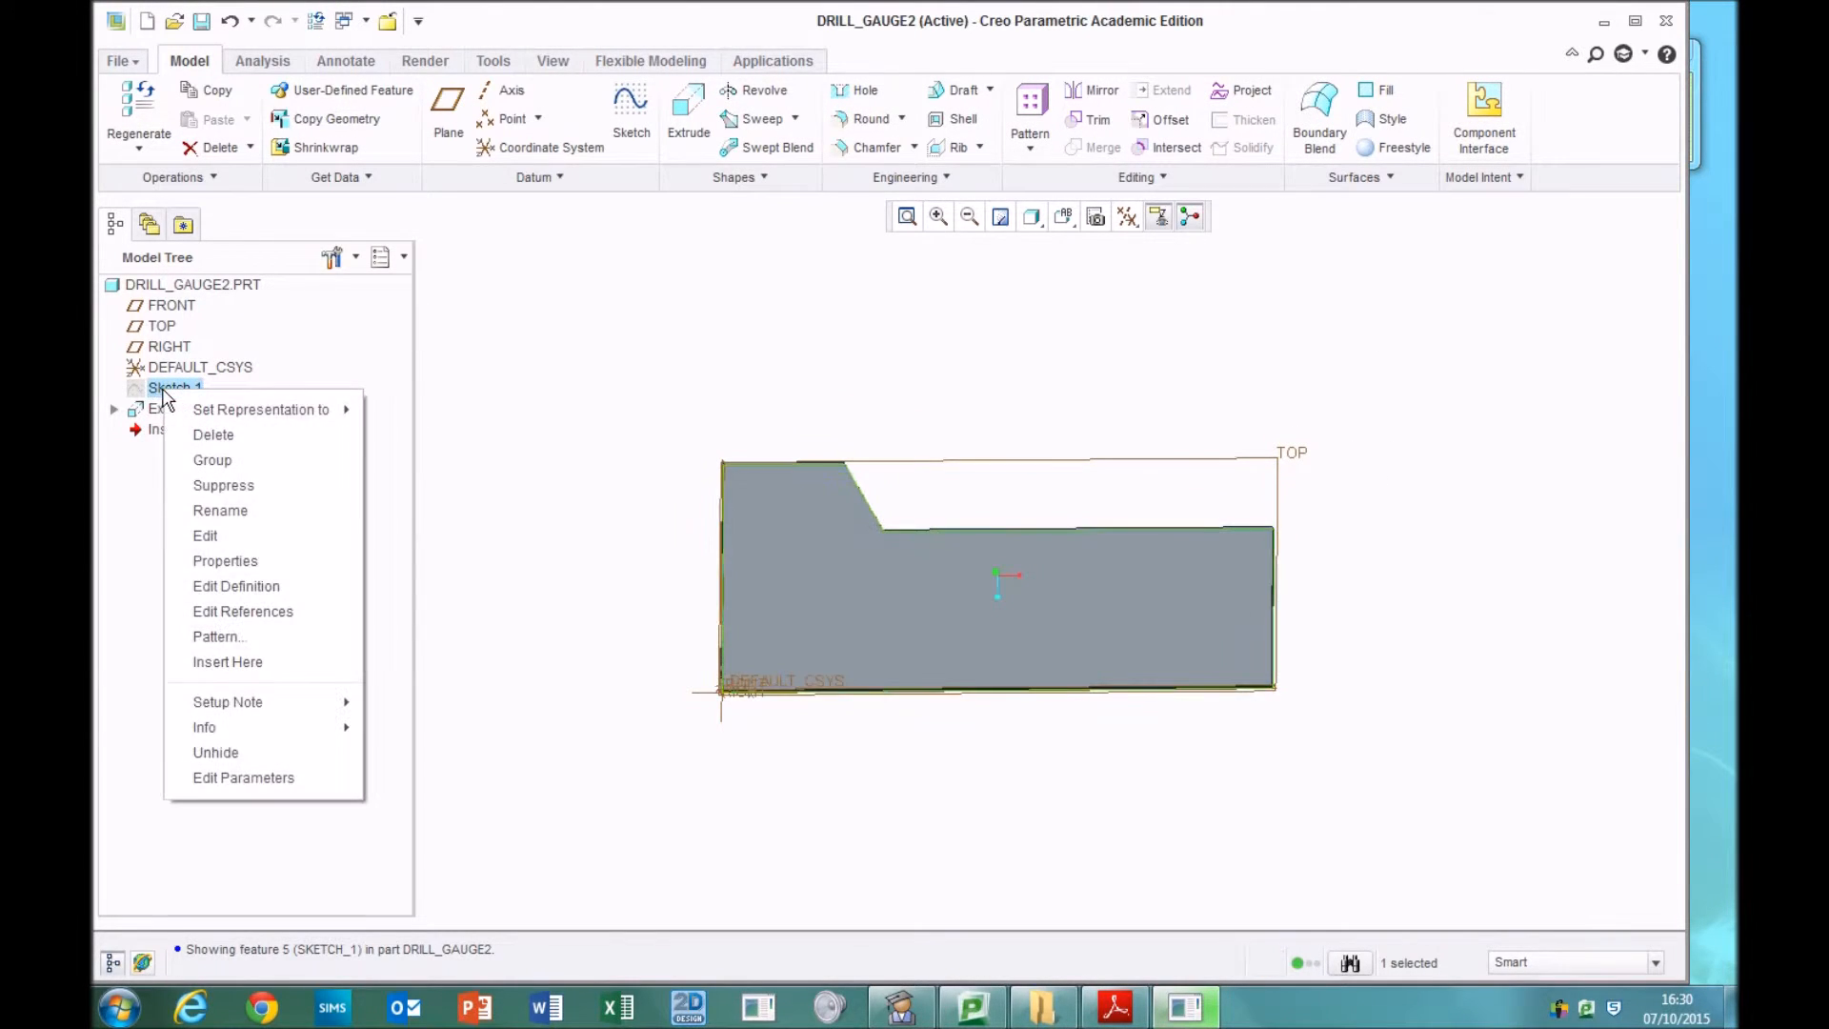
{"action": "left_click", "coordinate": [239, 586]}
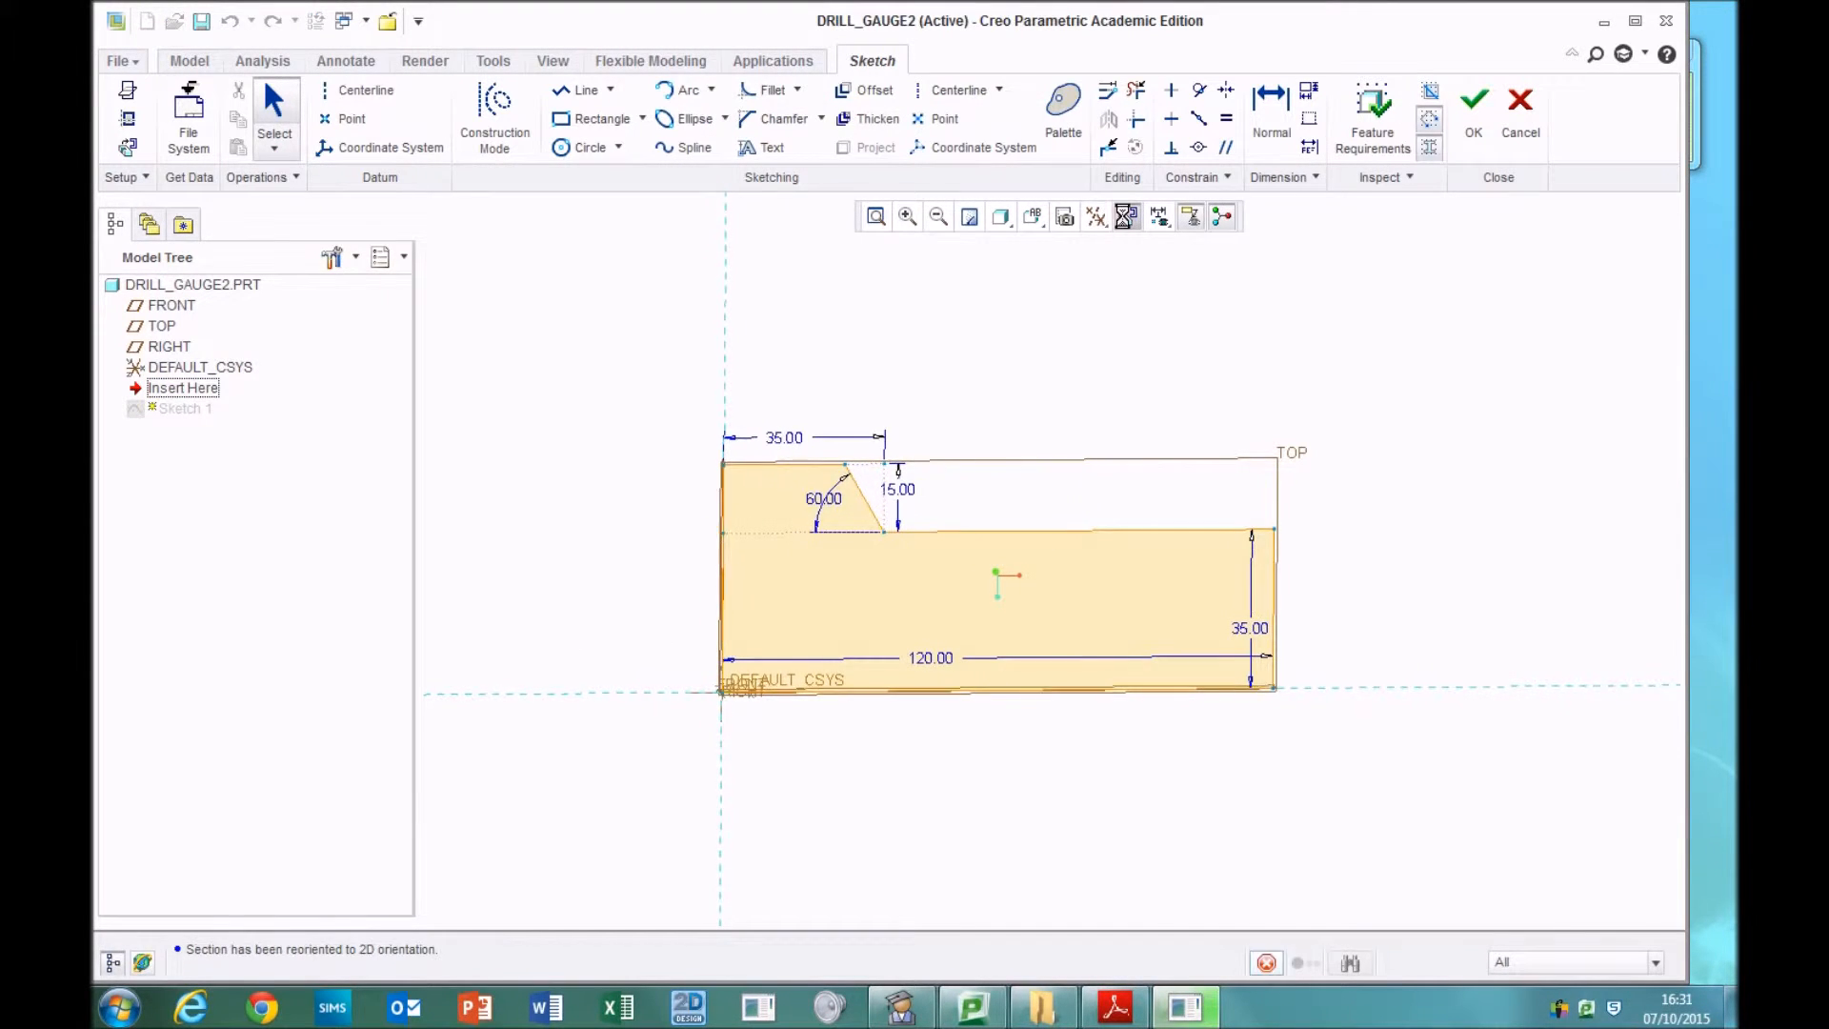
{"action": "left_click", "coordinate": [564, 92]}
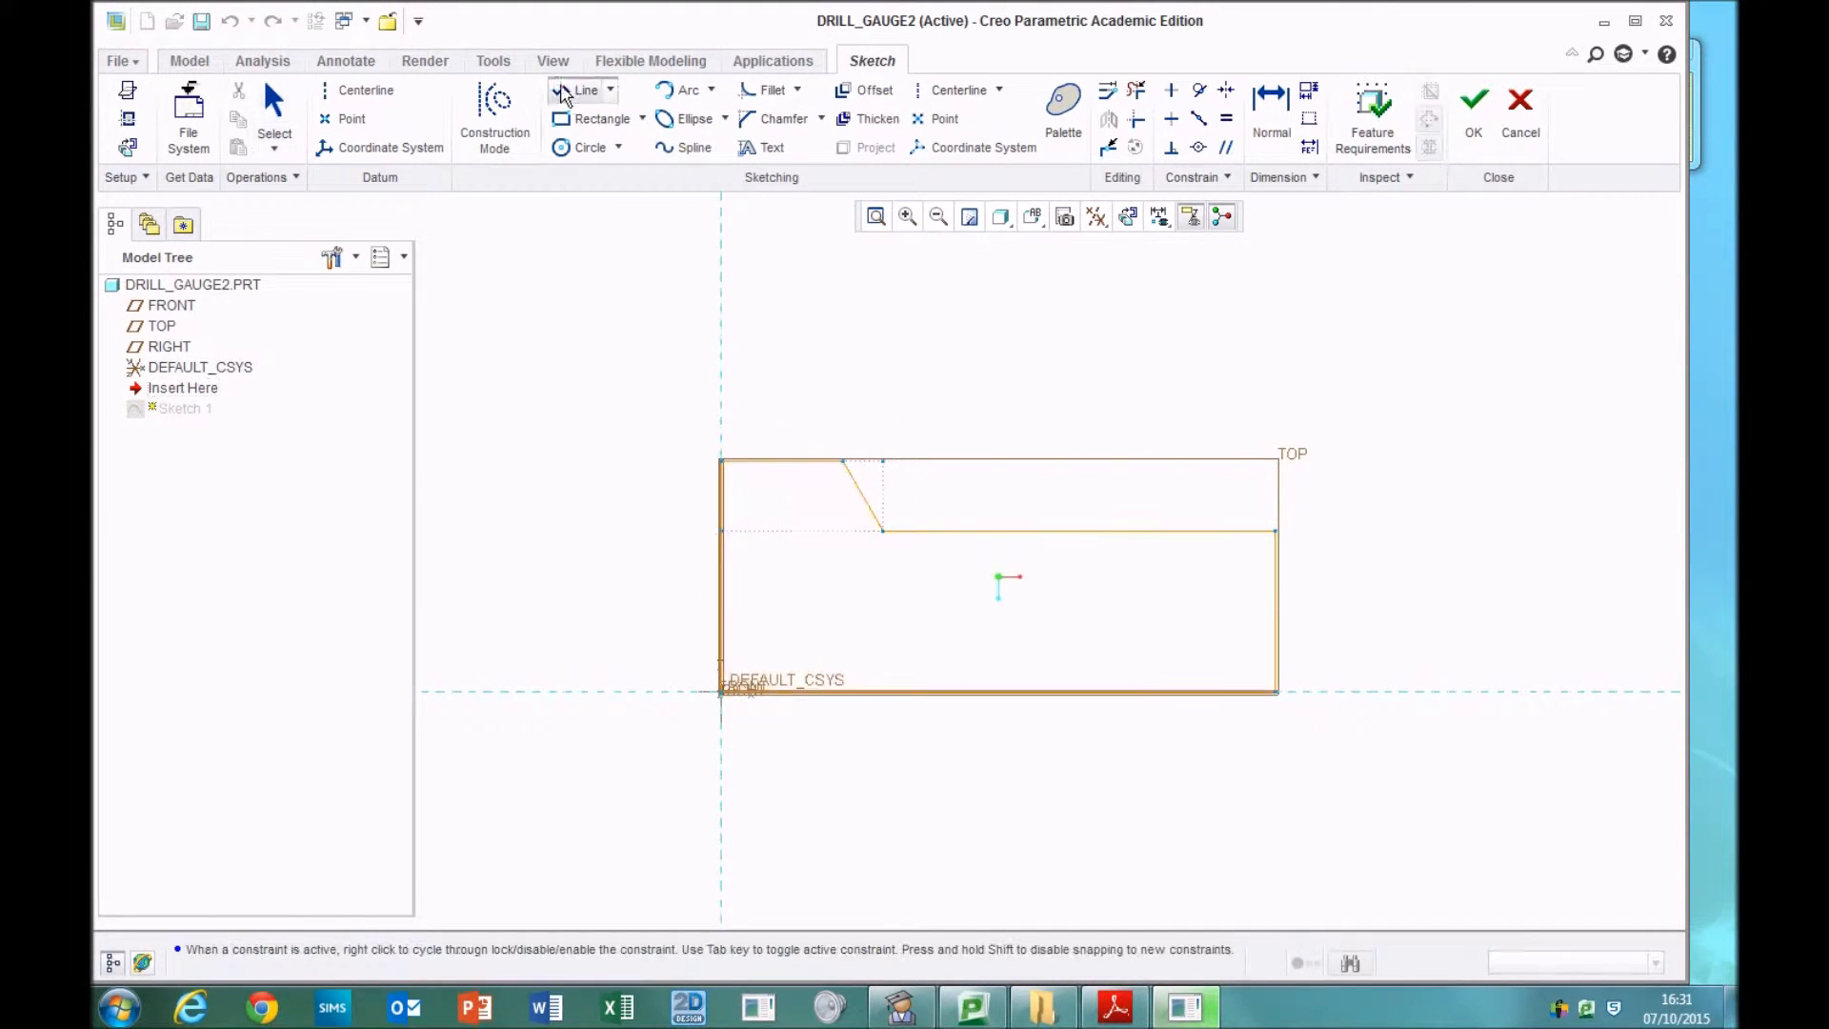
{"action": "left_click", "coordinate": [870, 537]}
{"action": "left_click", "coordinate": [720, 531]}
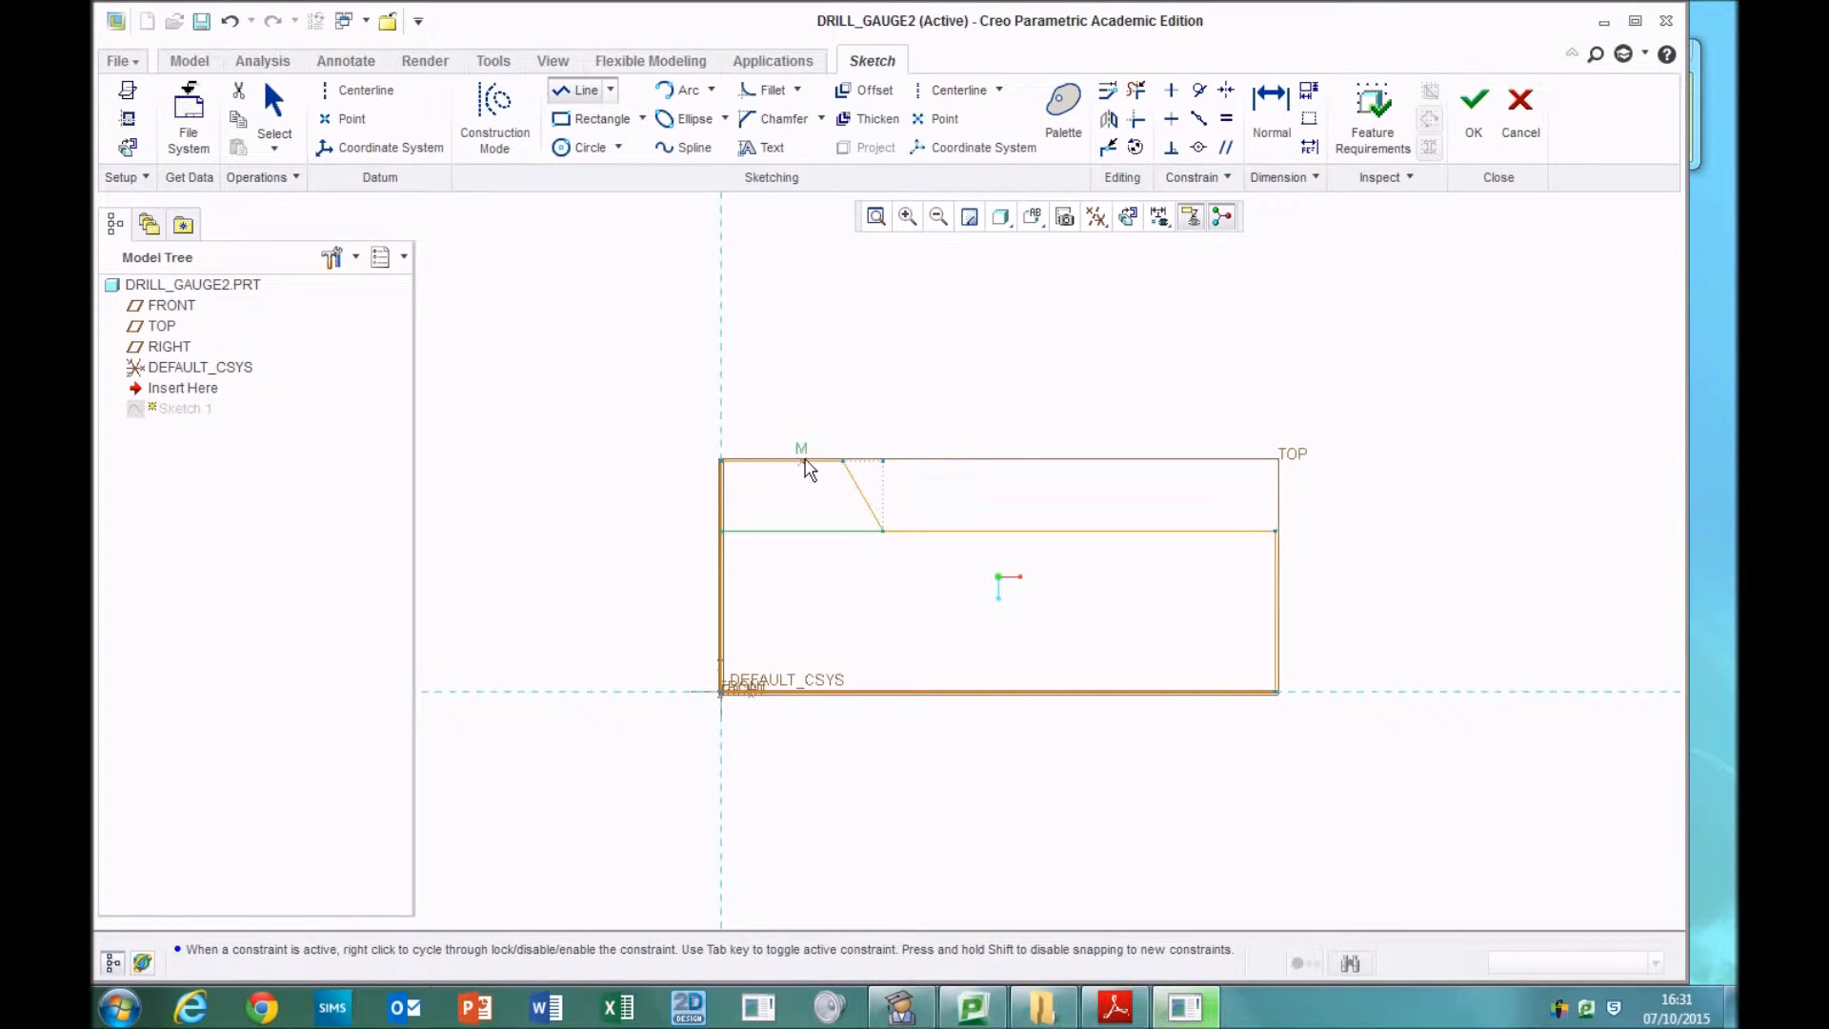
{"action": "left_click", "coordinate": [1467, 112]}
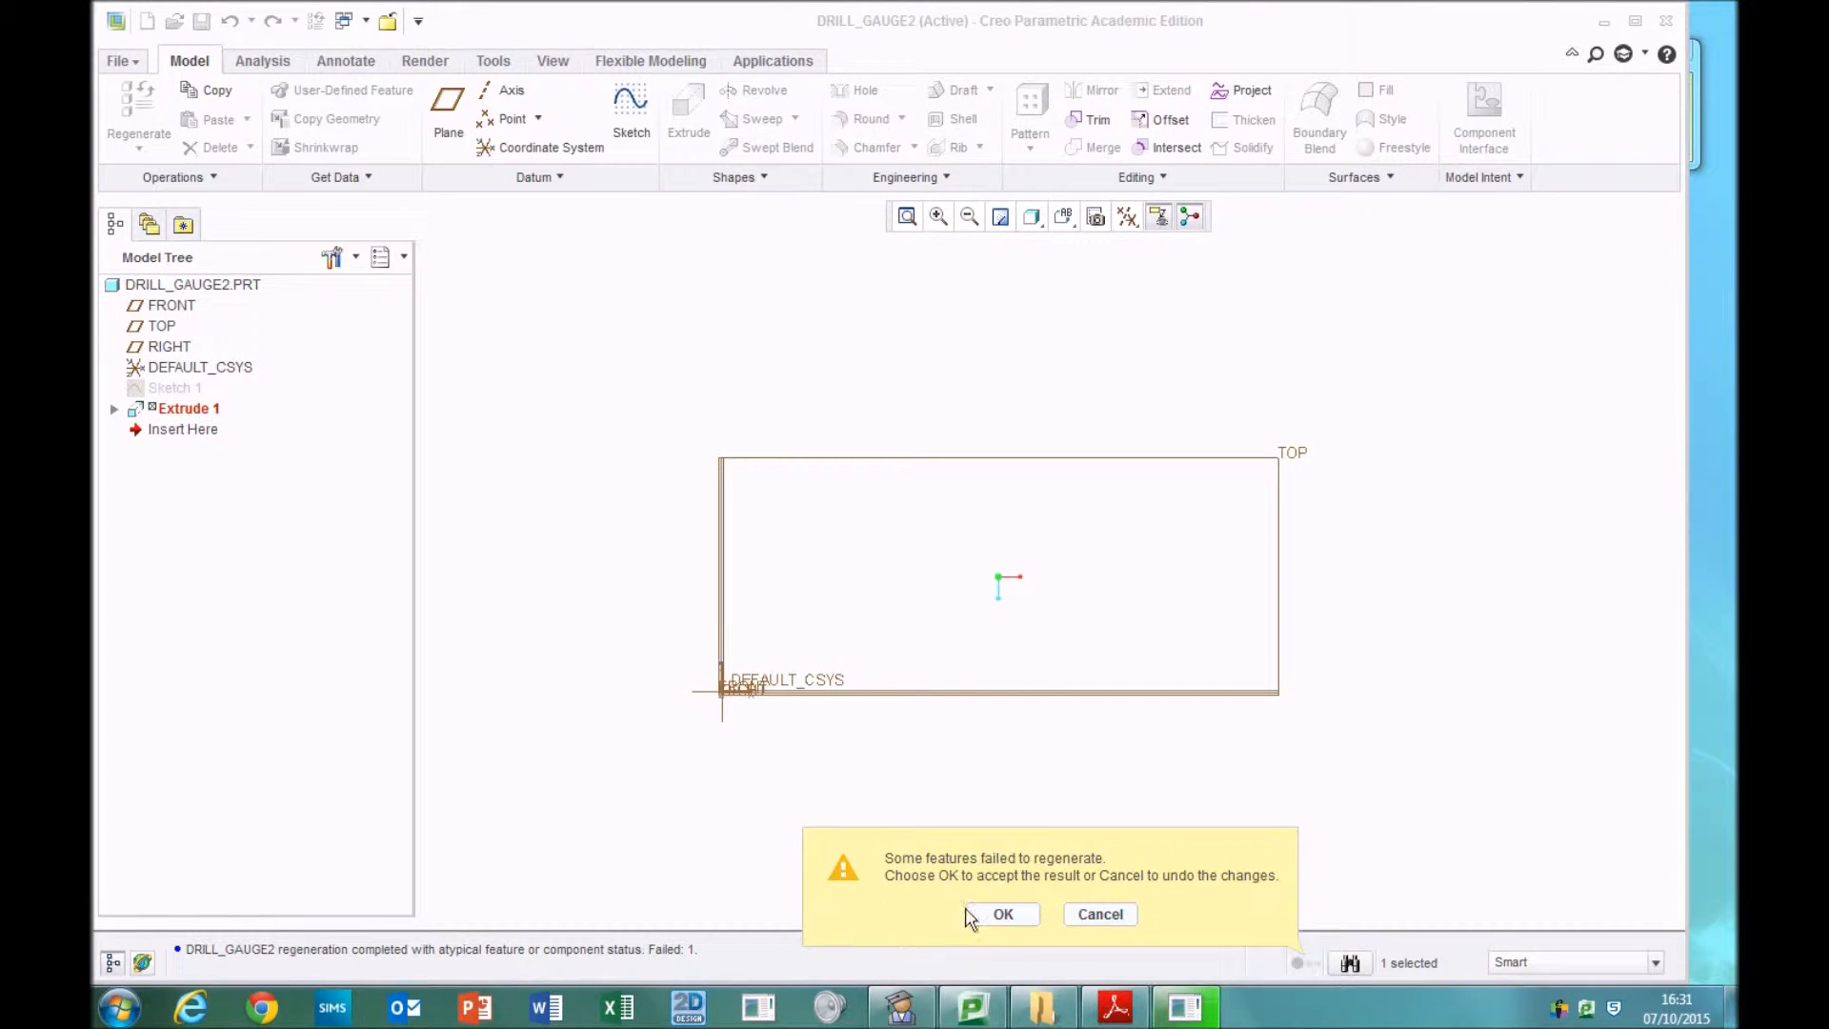
{"action": "left_click", "coordinate": [1003, 914]}
- Reopen Sketch 1 and delete the extra solid line between the left edge and the angled line's lower end
{"action": "right_click", "coordinate": [172, 391]}
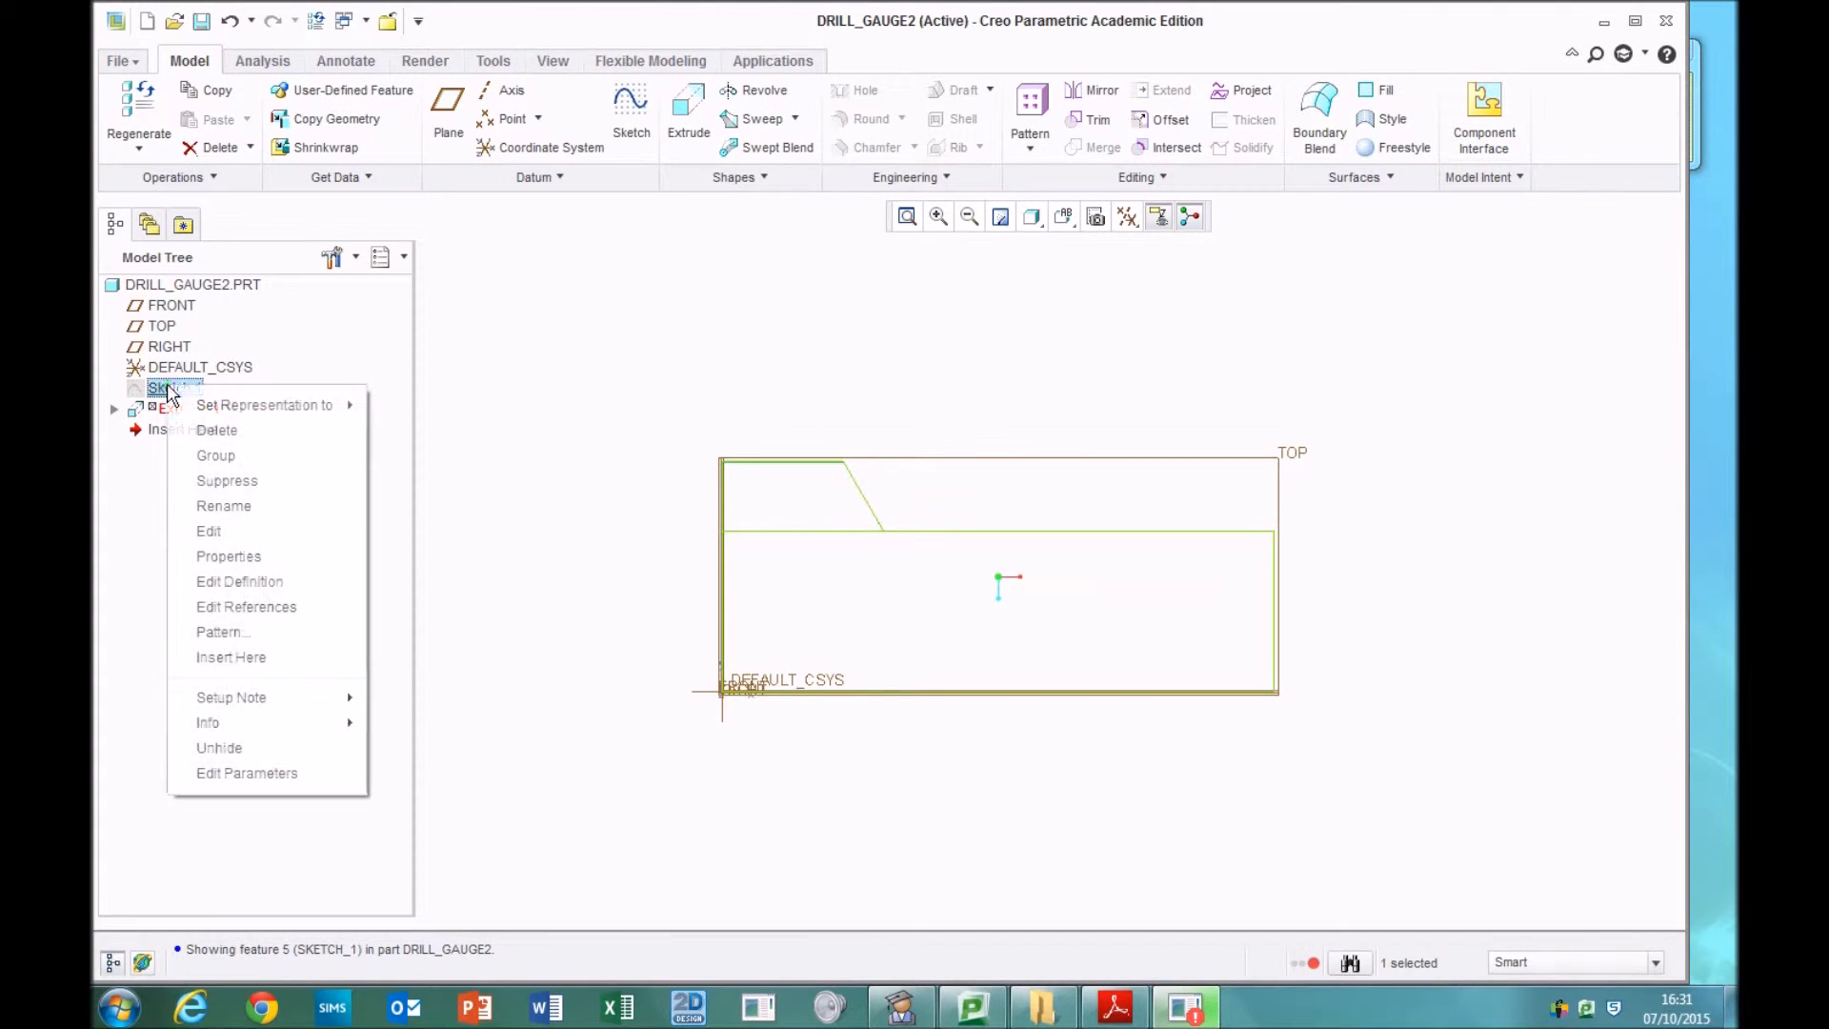
{"action": "left_click", "coordinate": [250, 582]}
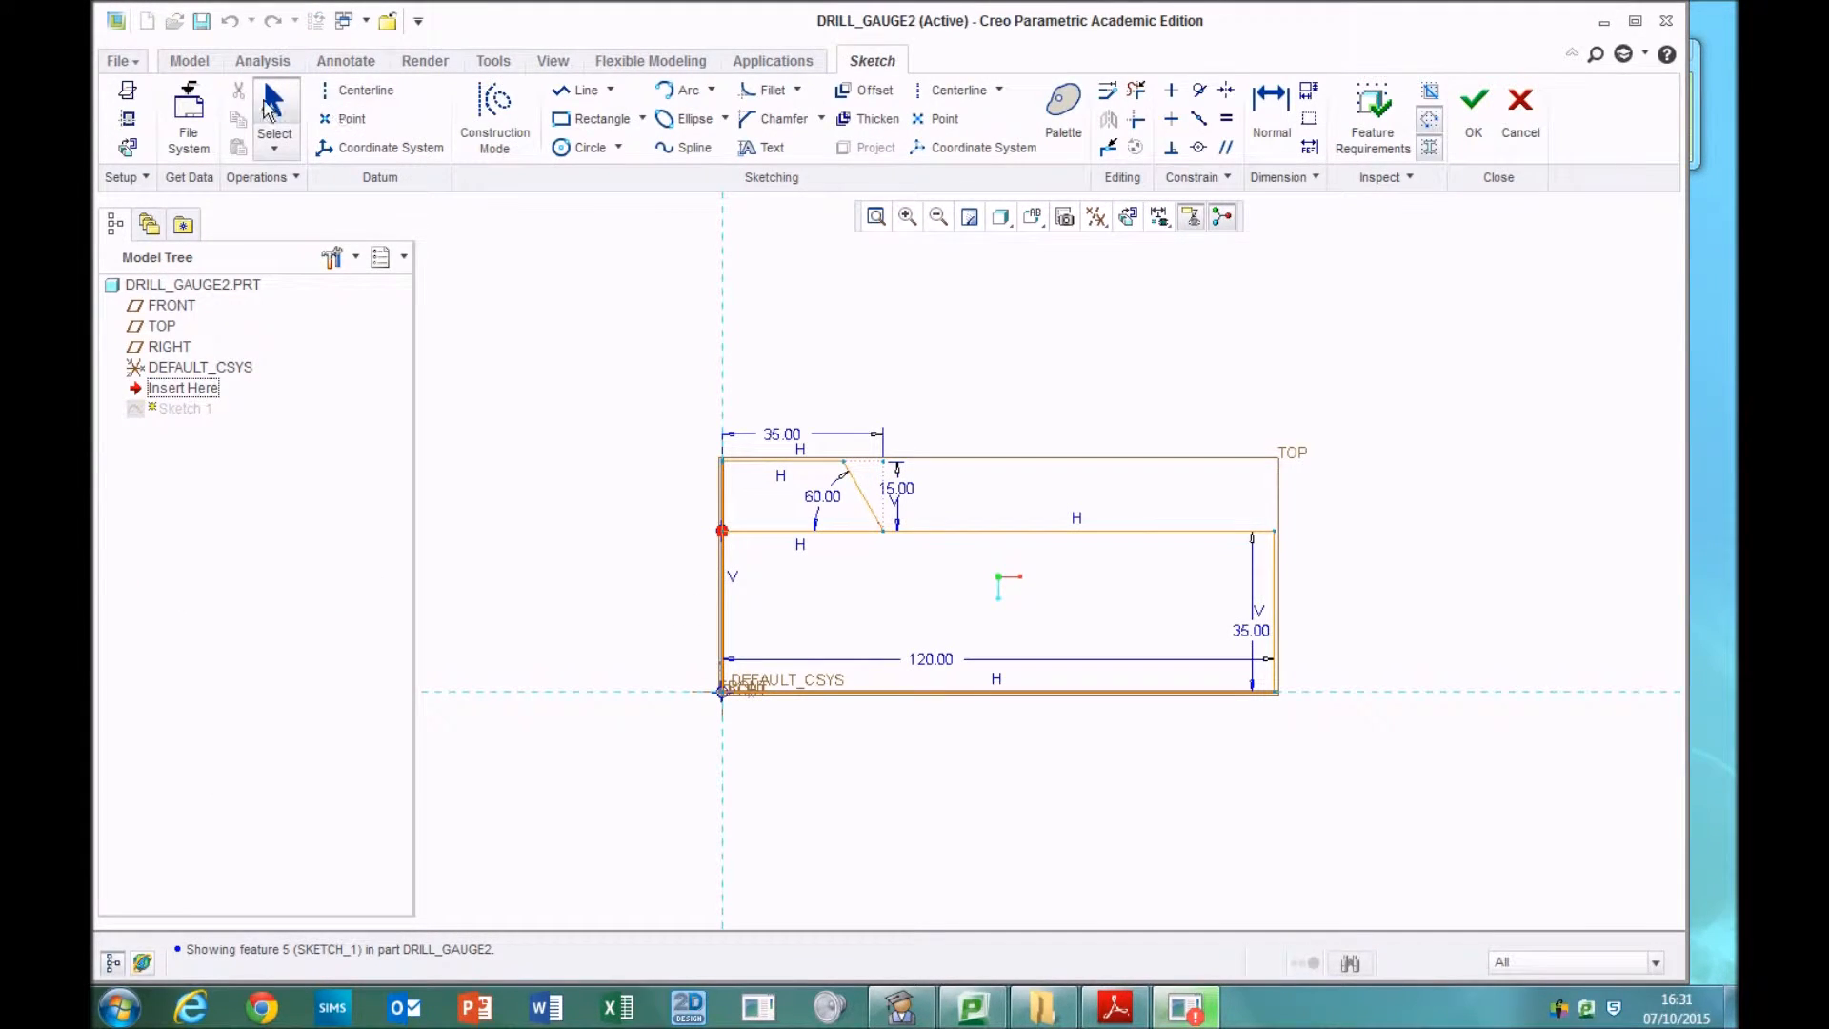
{"action": "left_click", "coordinate": [843, 541]}
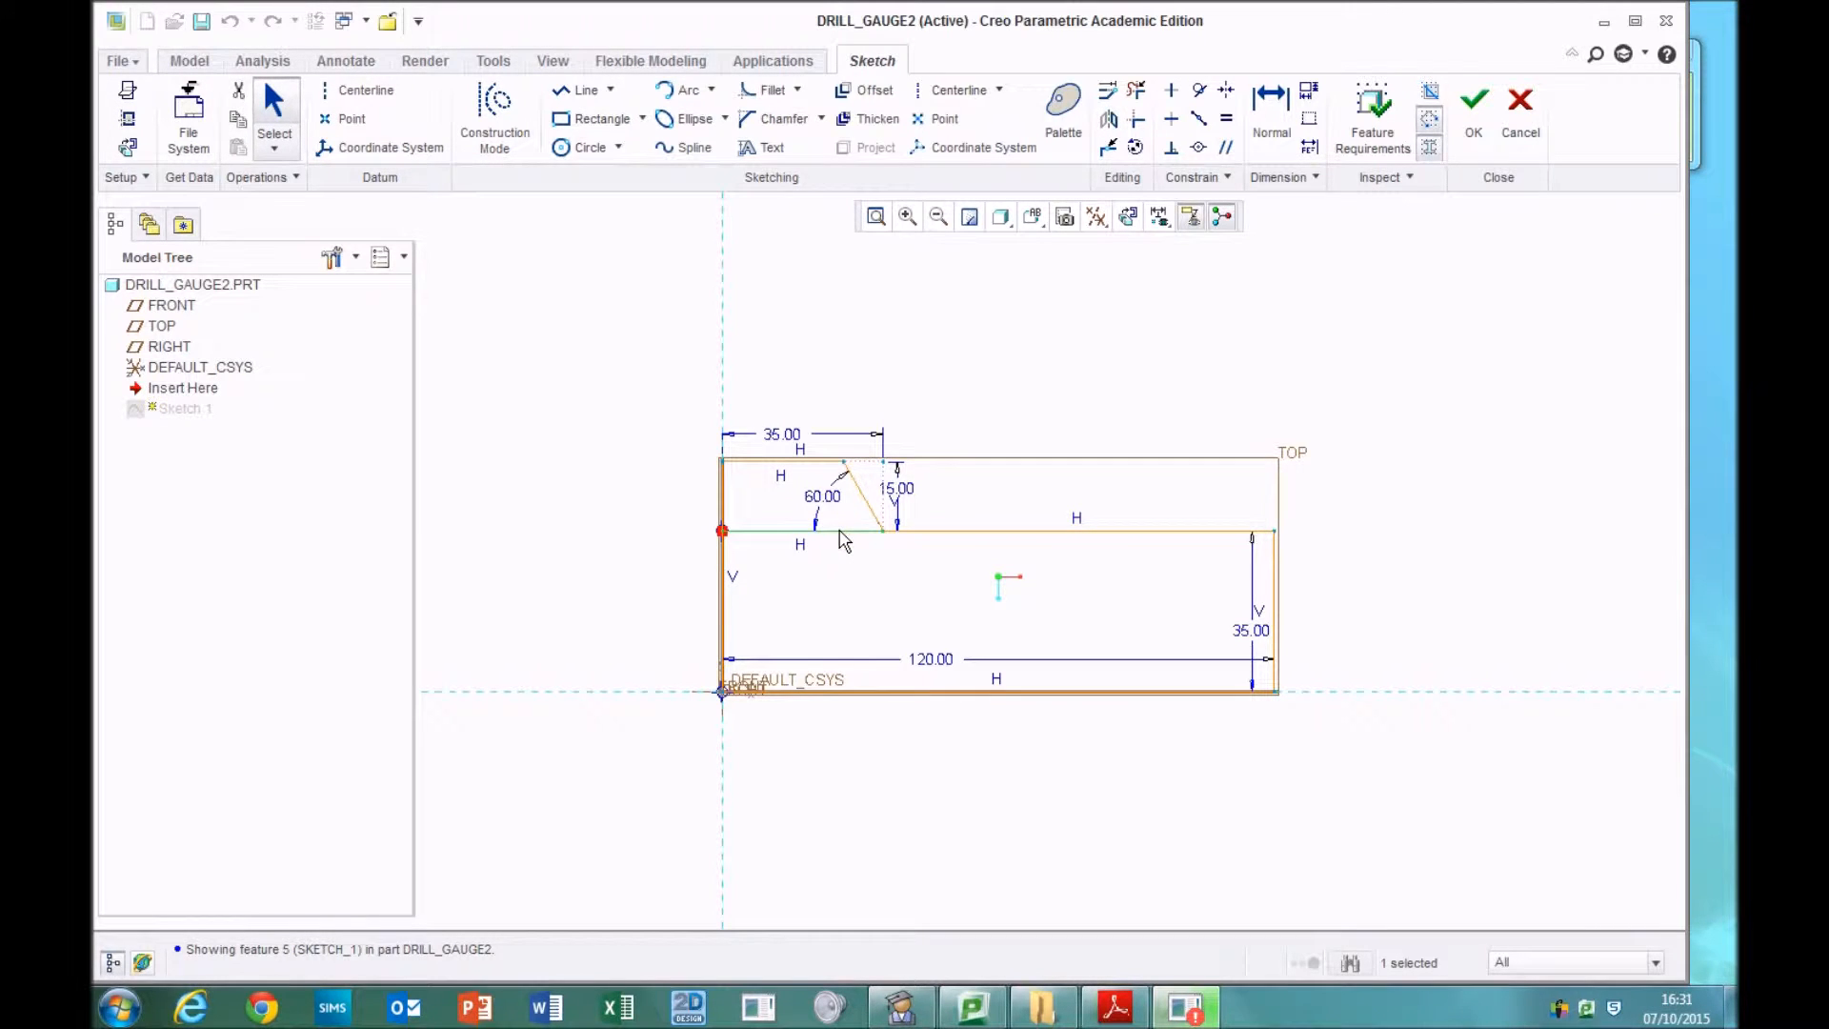
{"action": "key", "text": "Delete"}
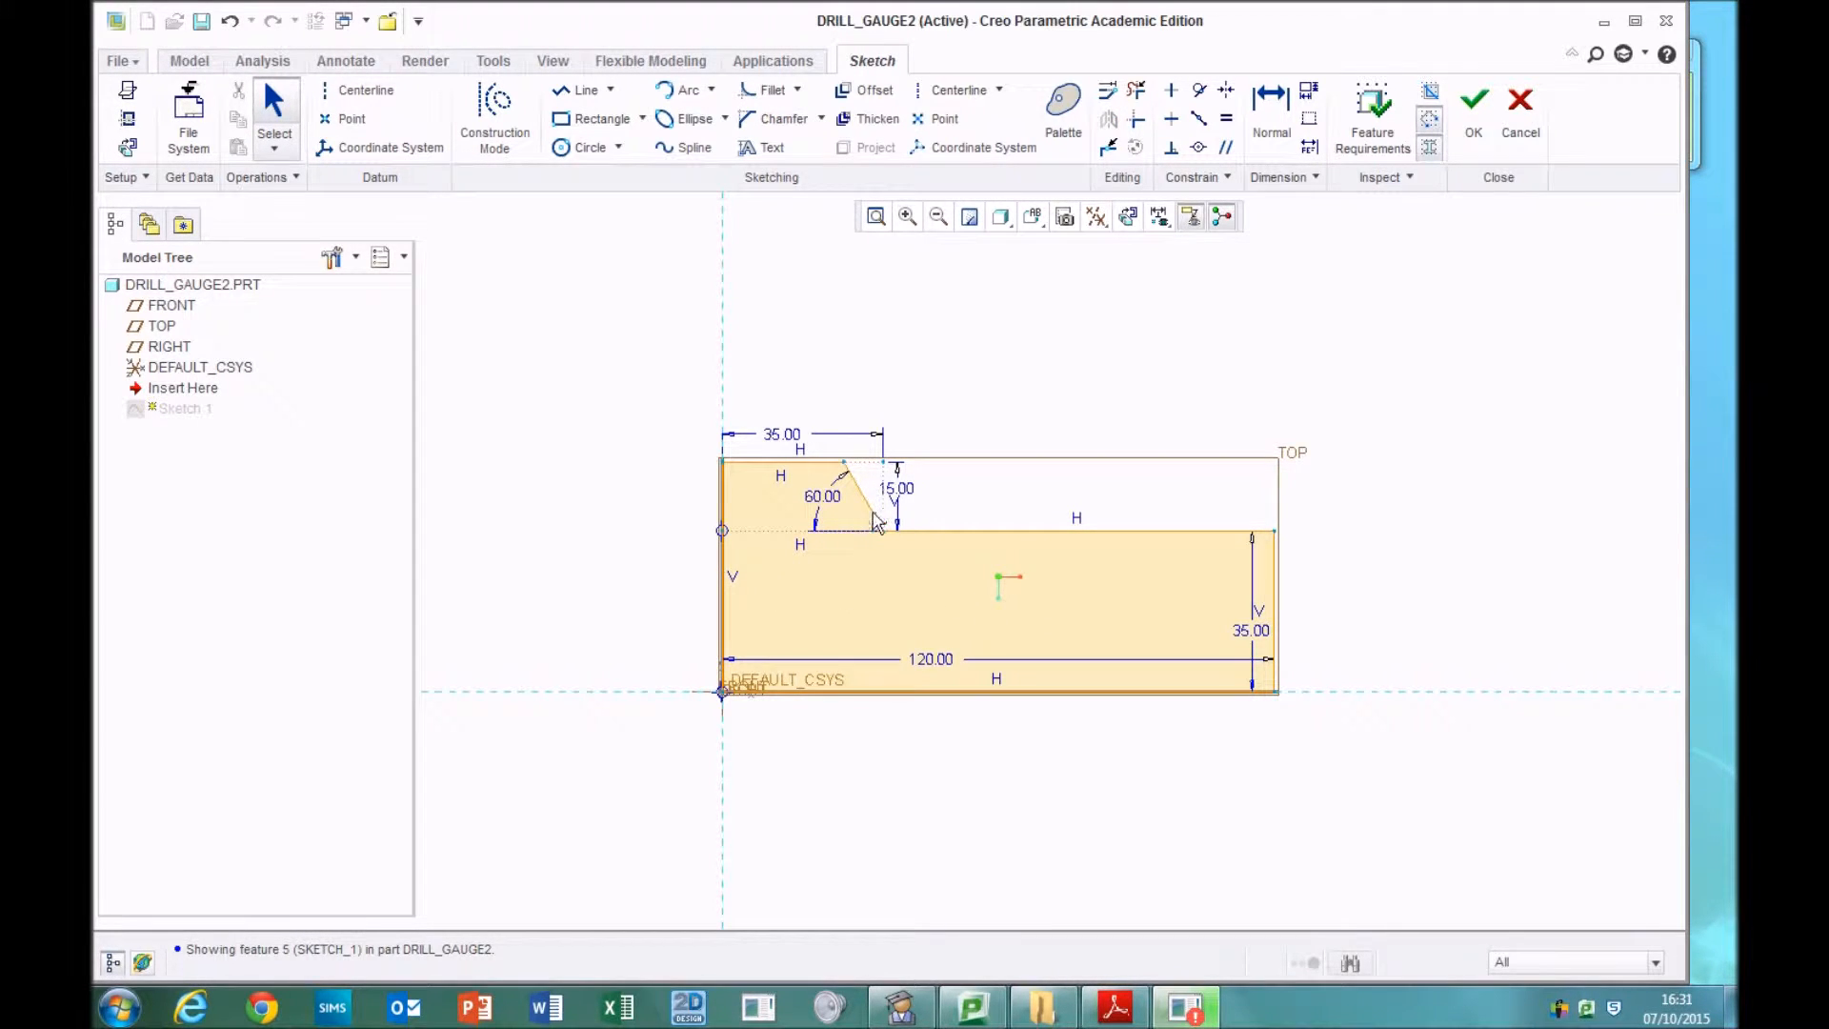
- Delete the long horizontal step line, redraw it from the right edge's upper end to the angled line's lower end, and accept the sketch
{"action": "left_click", "coordinate": [876, 519]}
{"action": "key", "text": "Delete"}
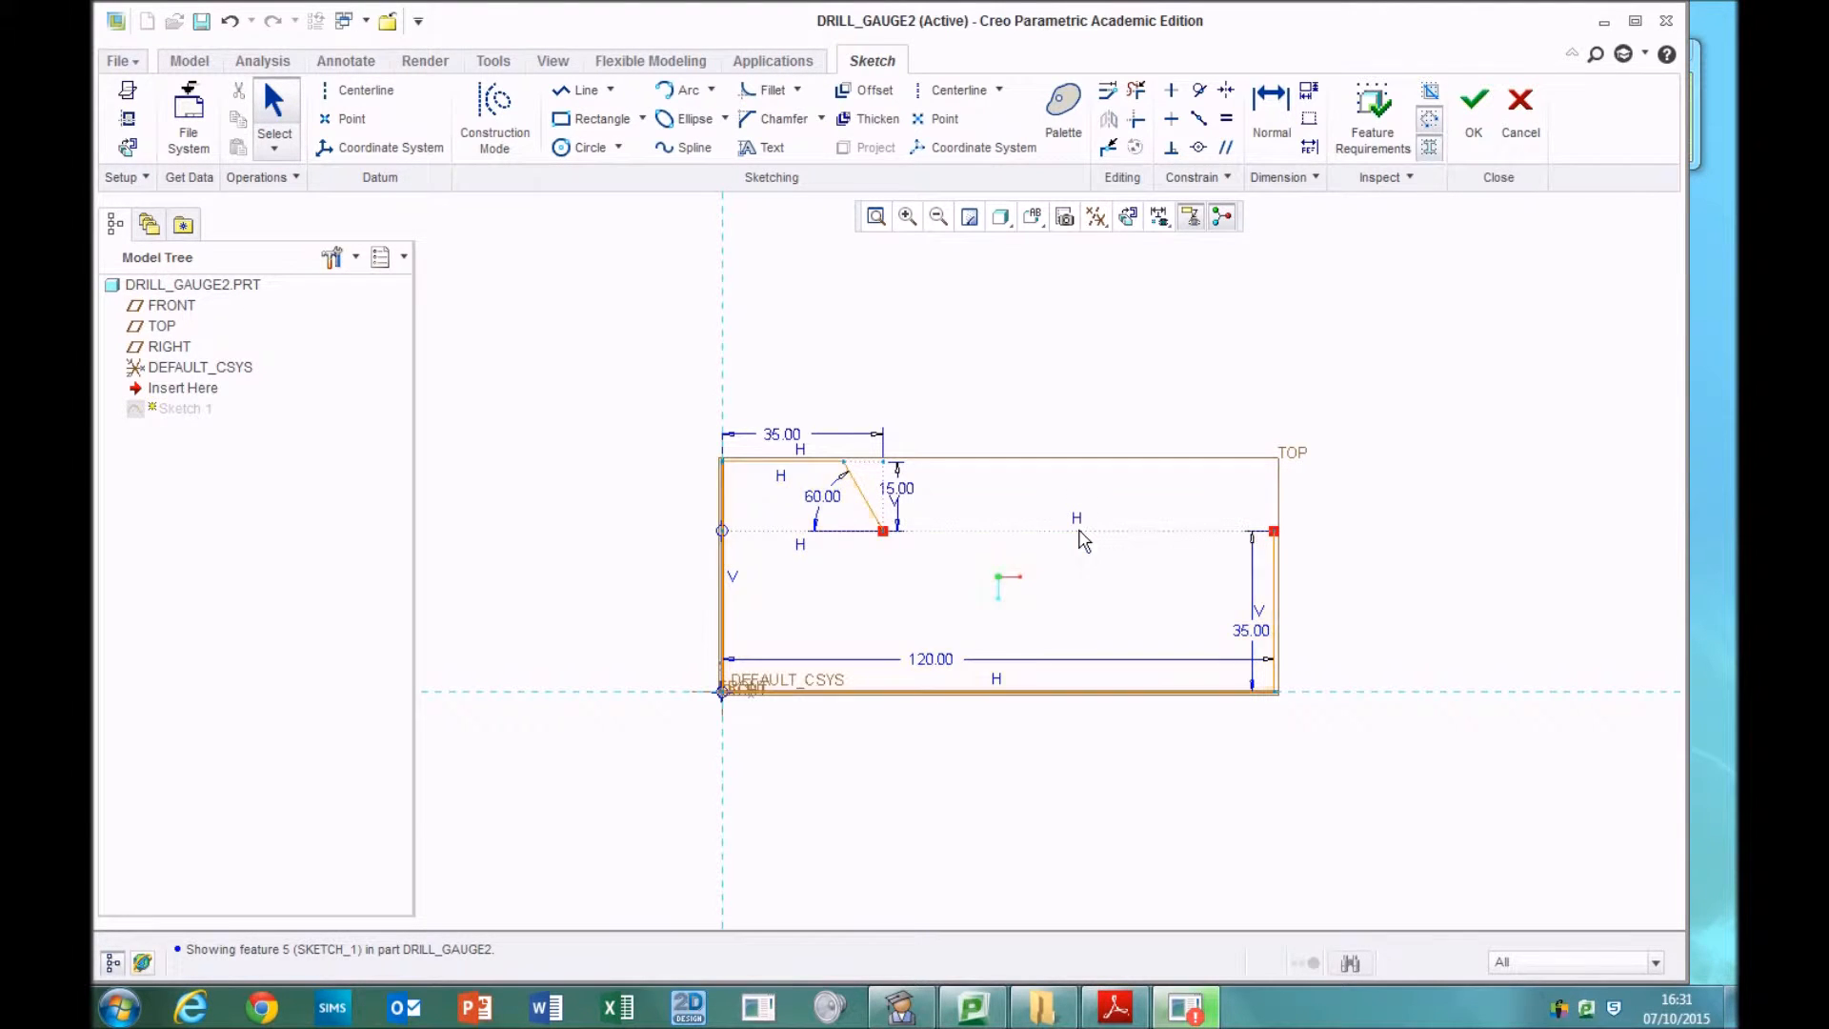
{"action": "left_click", "coordinate": [581, 90]}
{"action": "left_click", "coordinate": [1274, 531]}
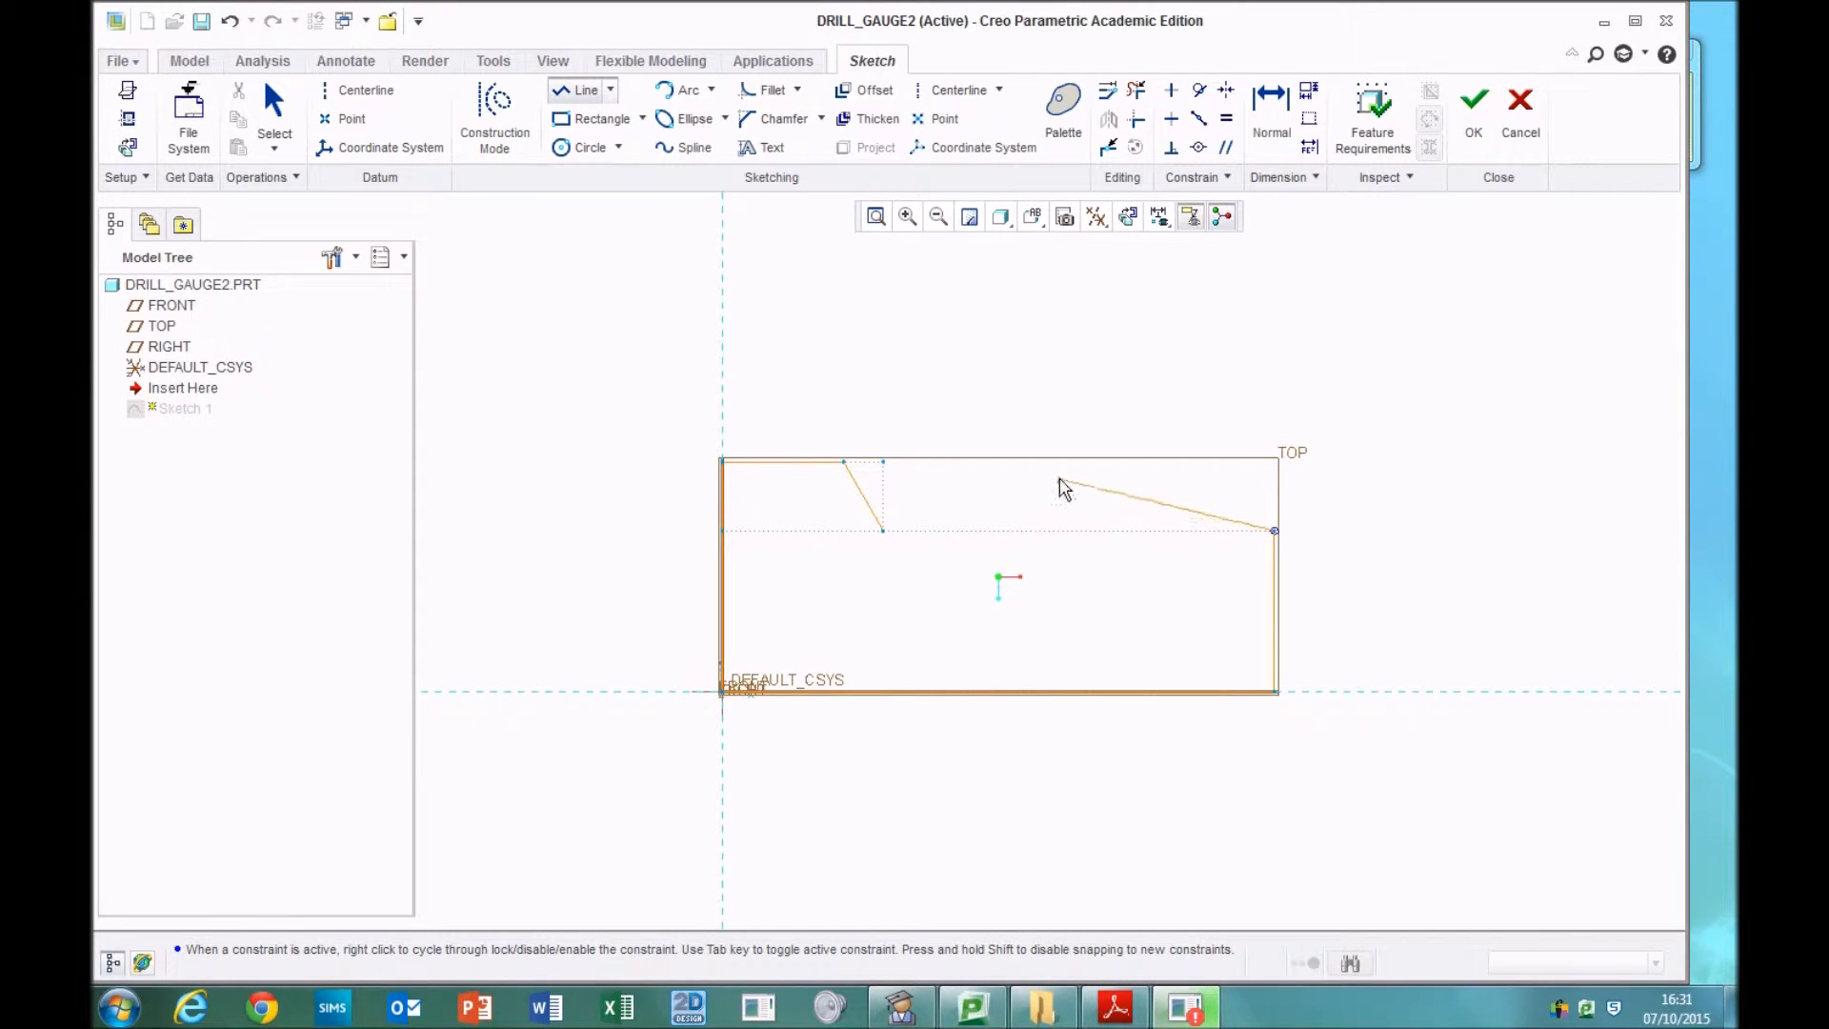
{"action": "left_click", "coordinate": [883, 530]}
{"action": "middle_click", "coordinate": [991, 503]}
{"action": "left_click", "coordinate": [1049, 531]}
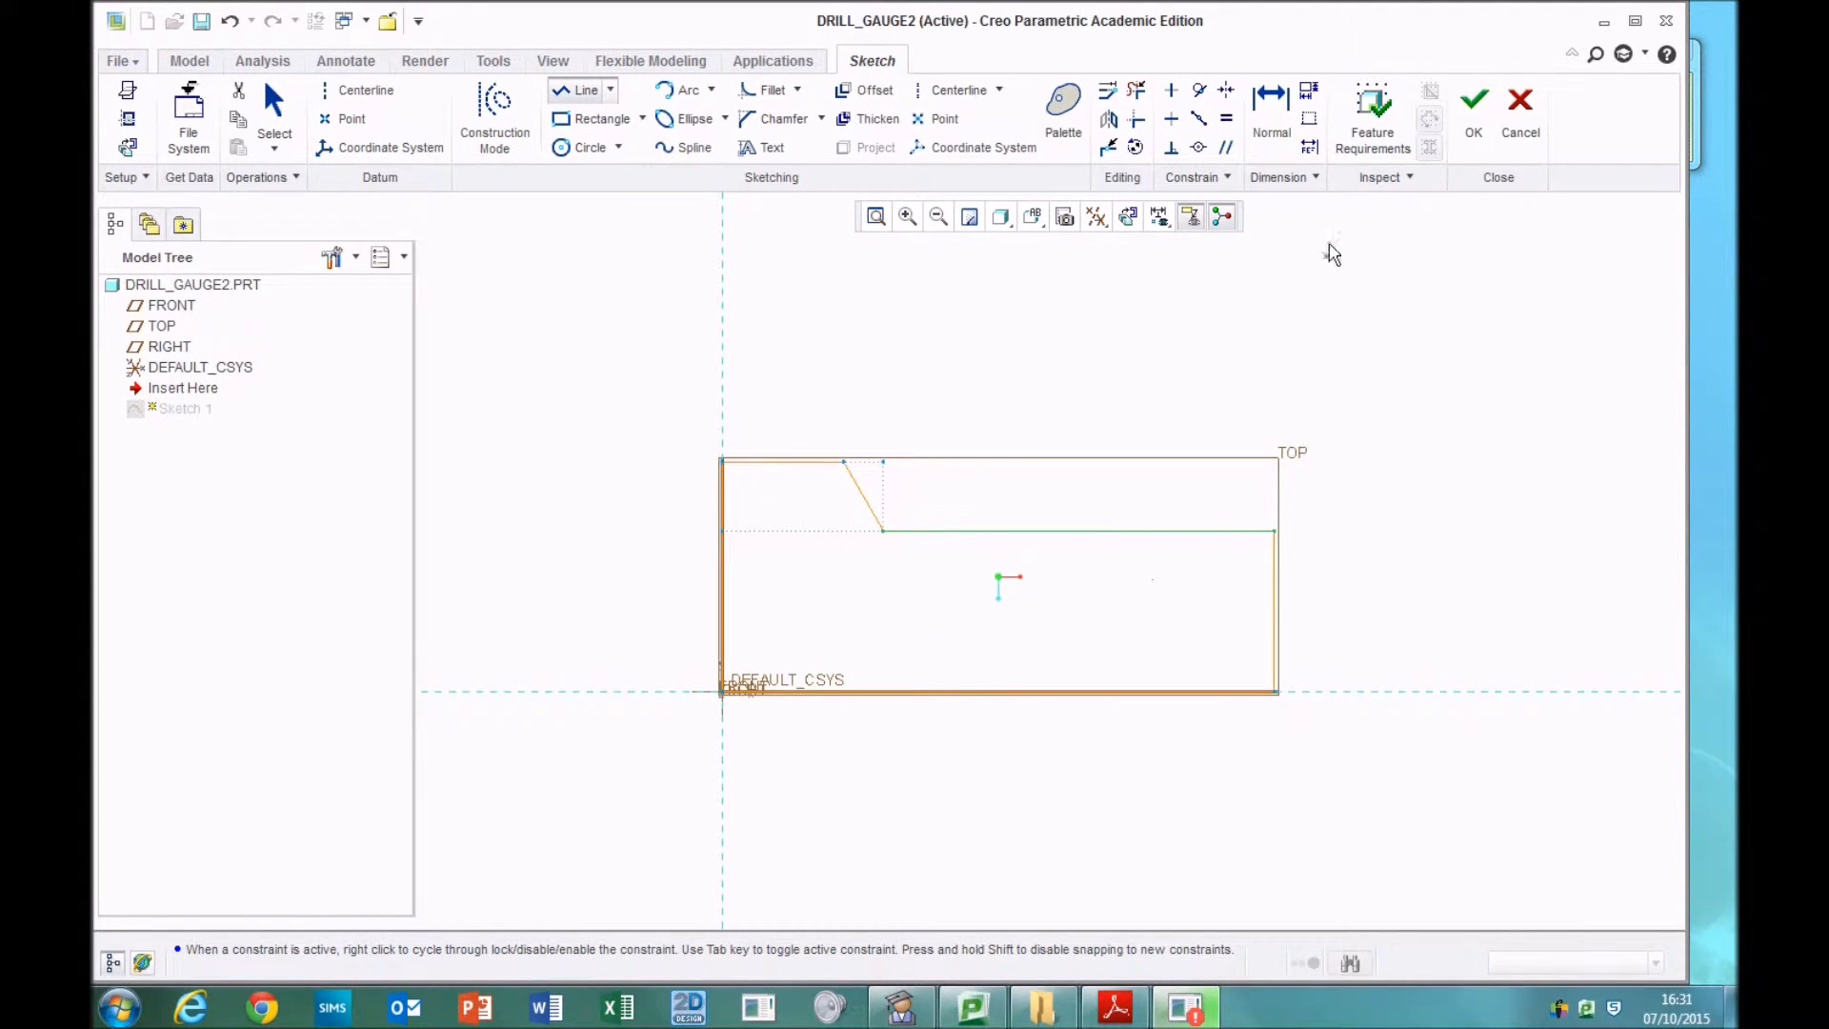
{"action": "left_click", "coordinate": [1475, 104]}
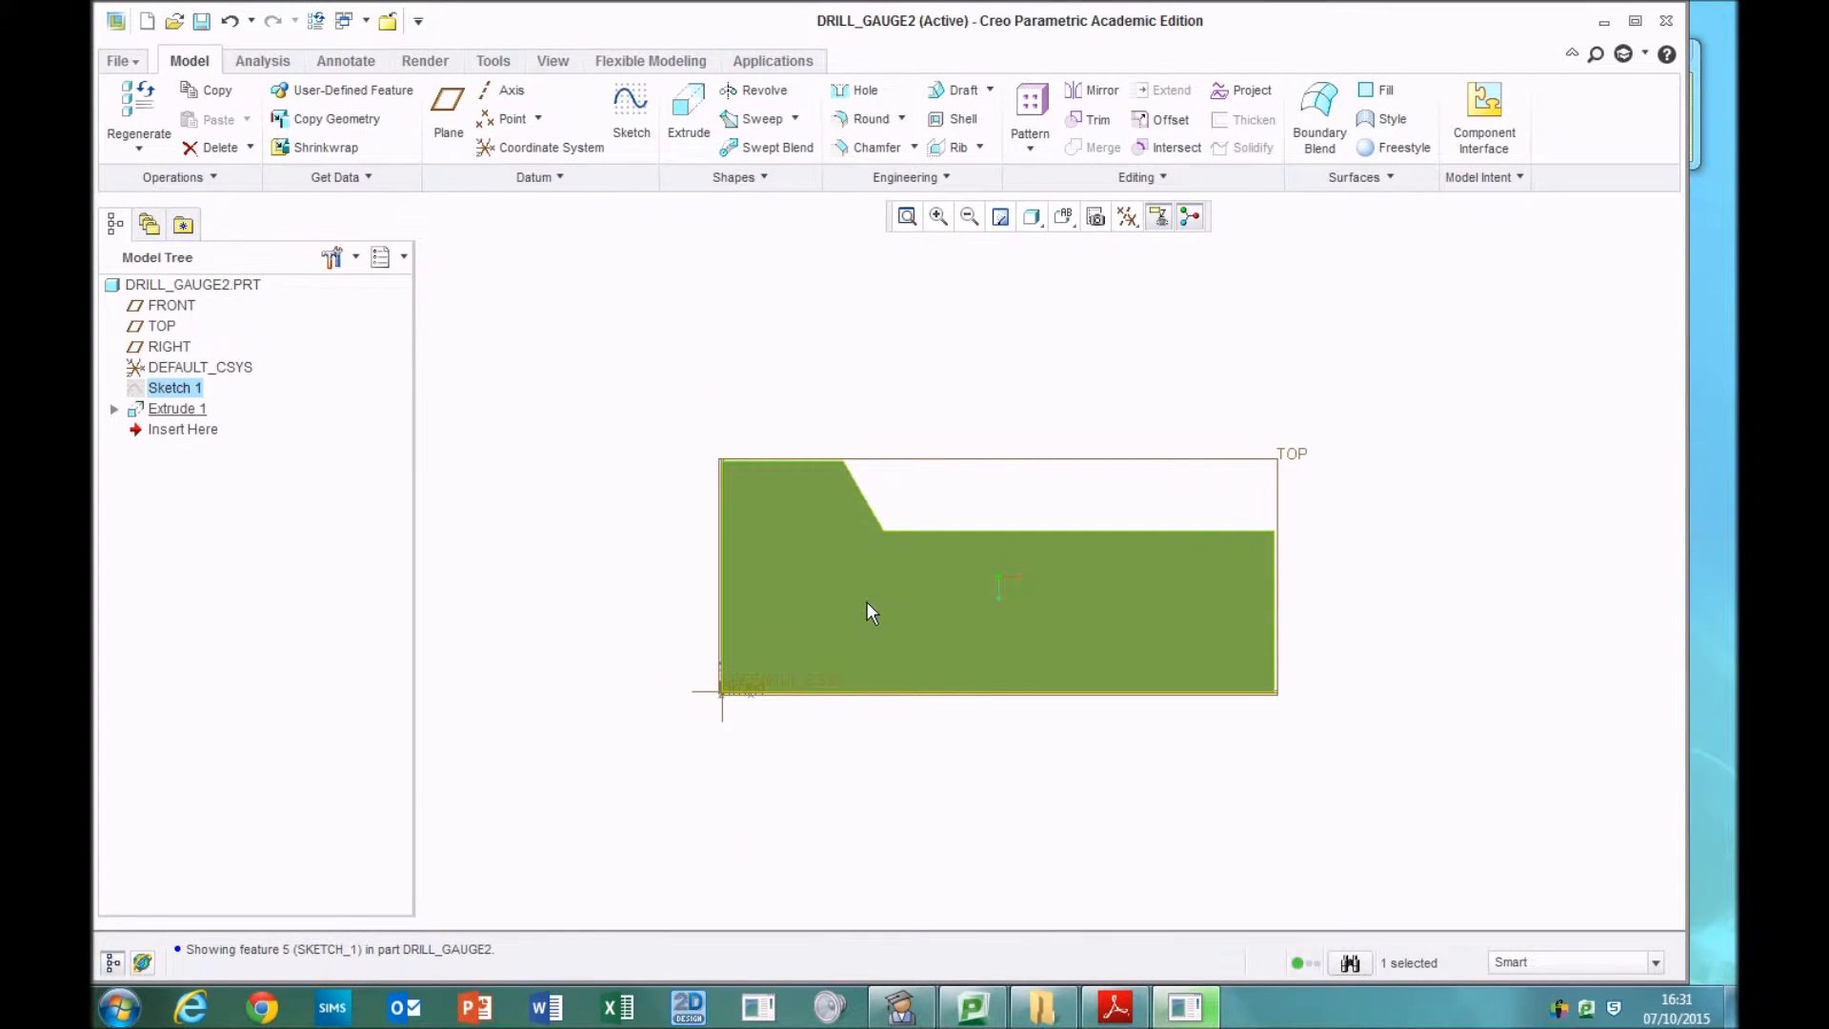
- Switch to the Adobe Reader handout and mark instruction 21 on editing the definition of Sketch 1
{"action": "left_click", "coordinate": [1116, 1008]}
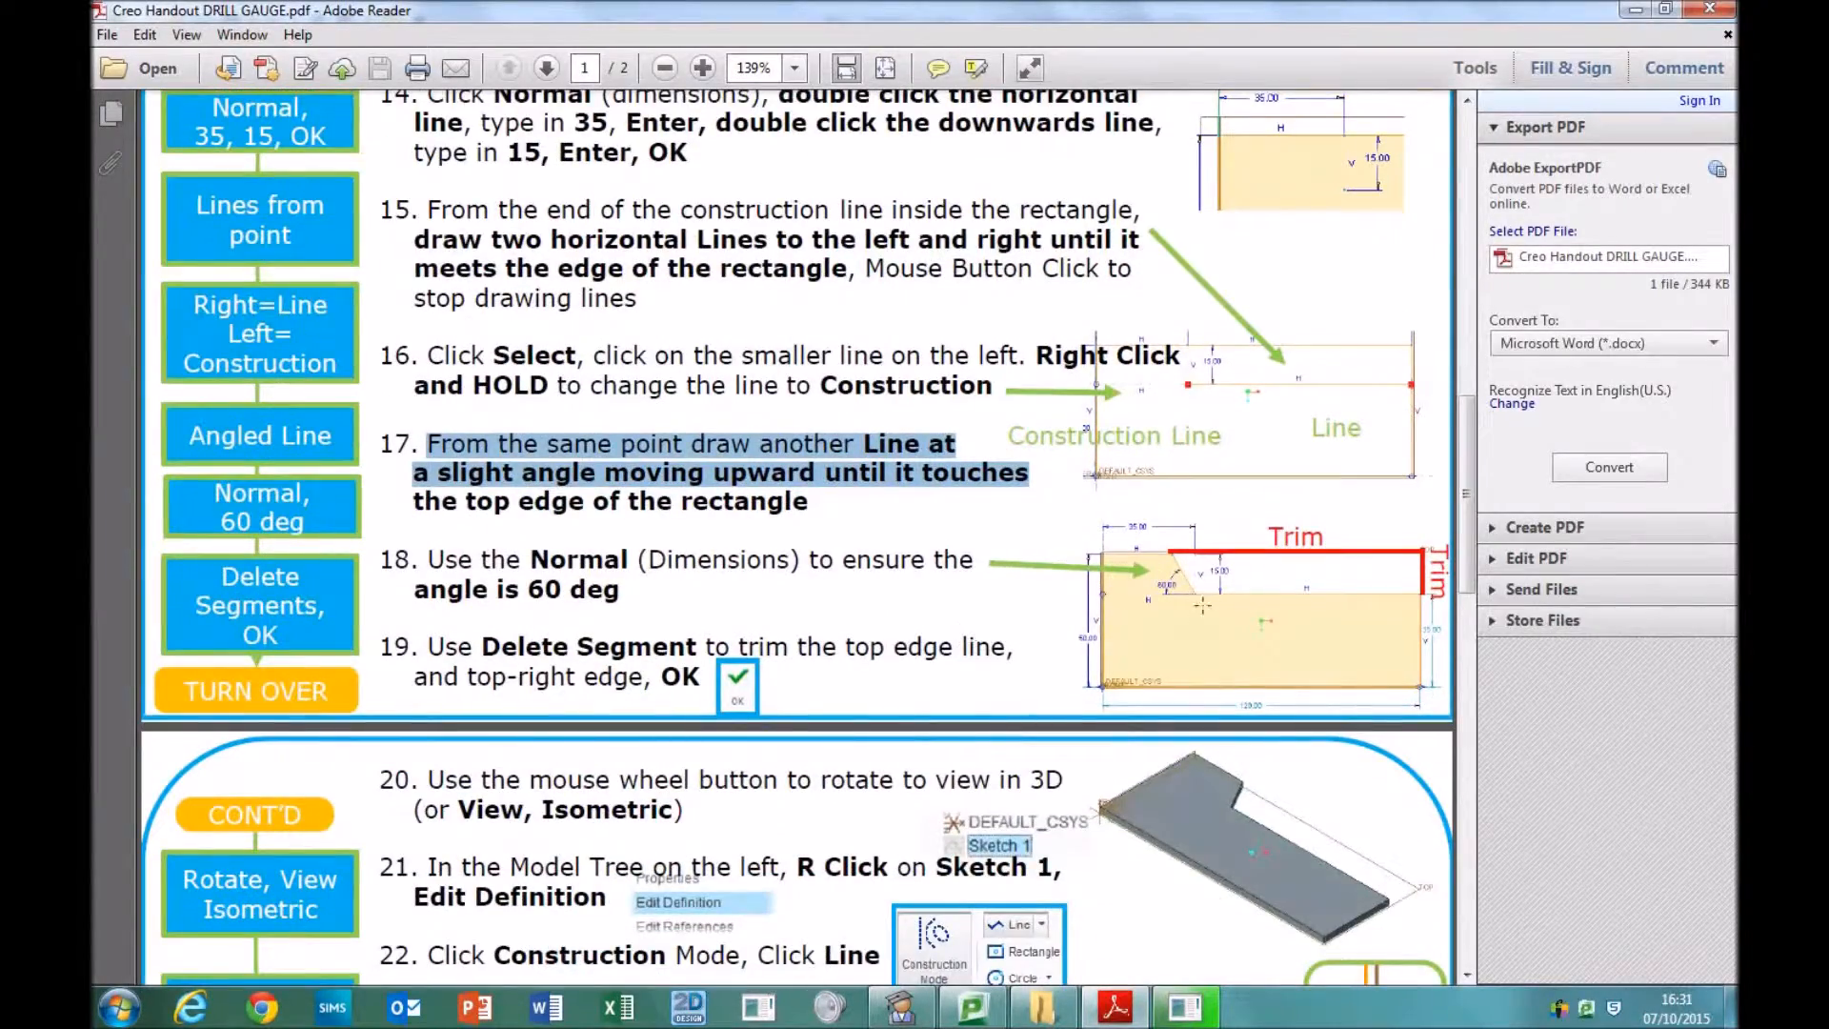
{"action": "scroll", "coordinate": [826, 588], "scroll_direction": "down", "scroll_amount": 6}
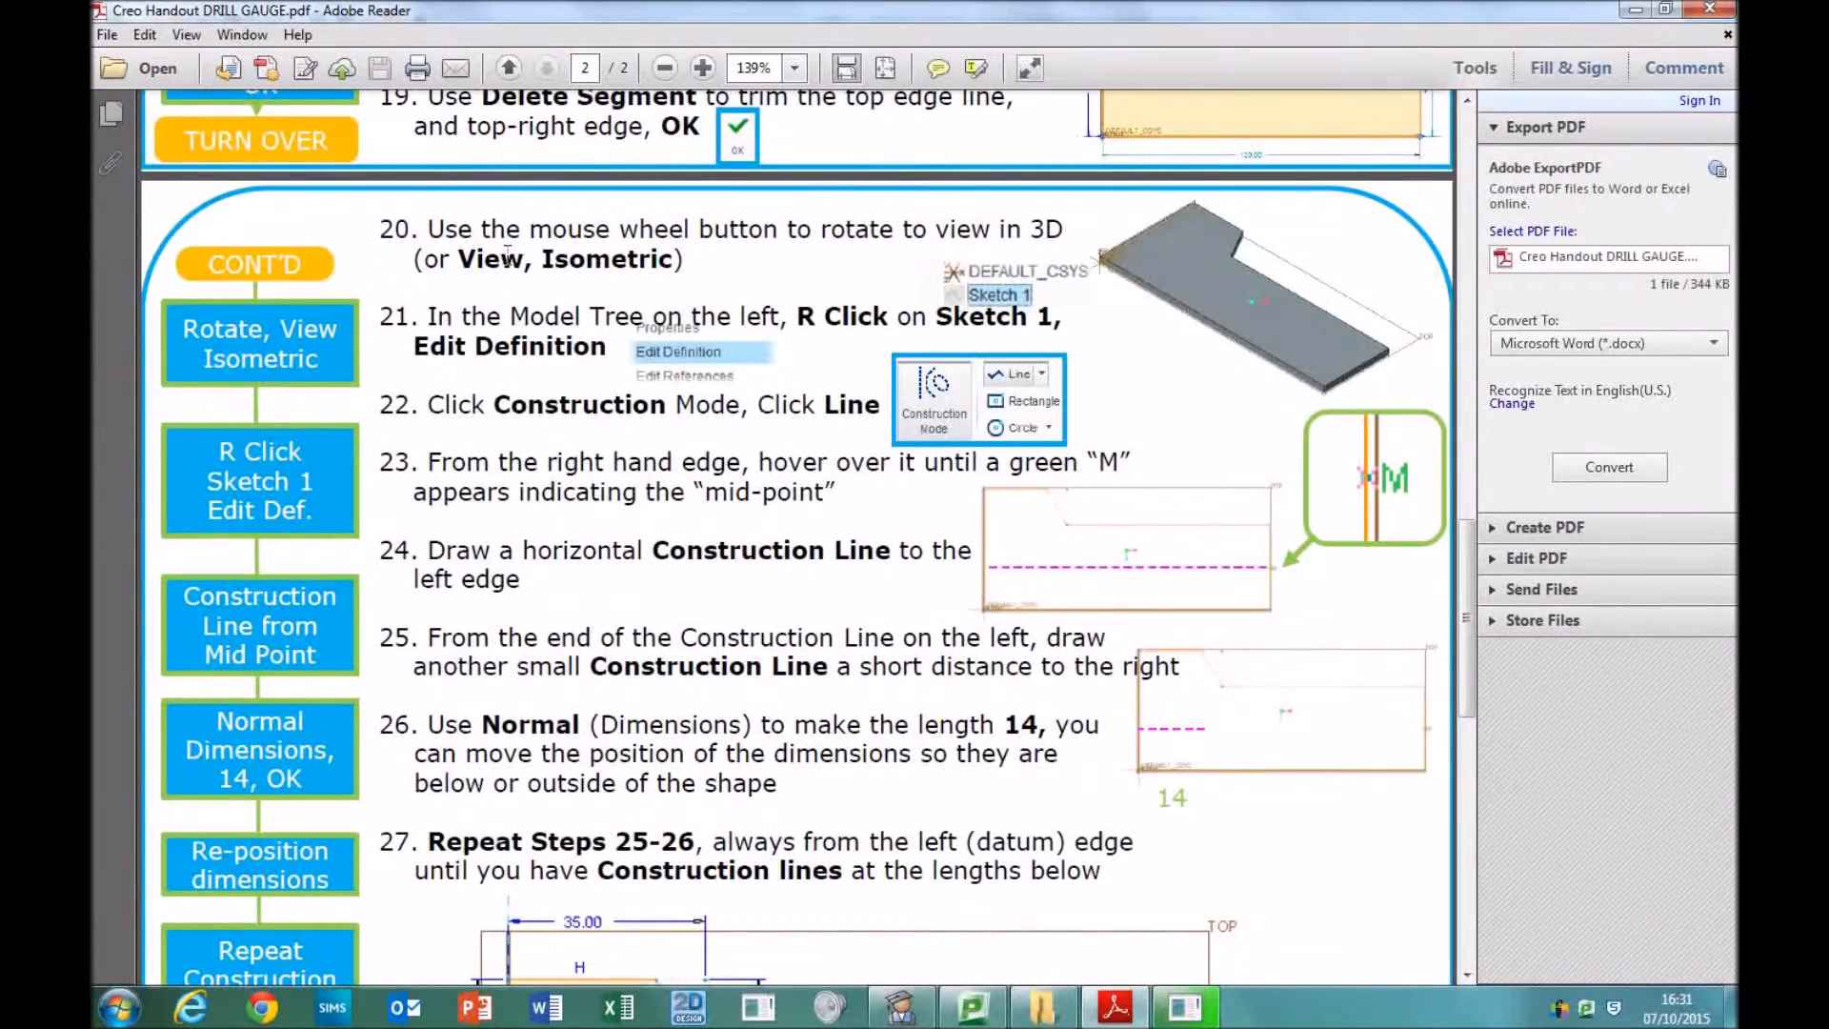
{"action": "scroll", "coordinate": [483, 329], "scroll_direction": "down", "scroll_amount": 1}
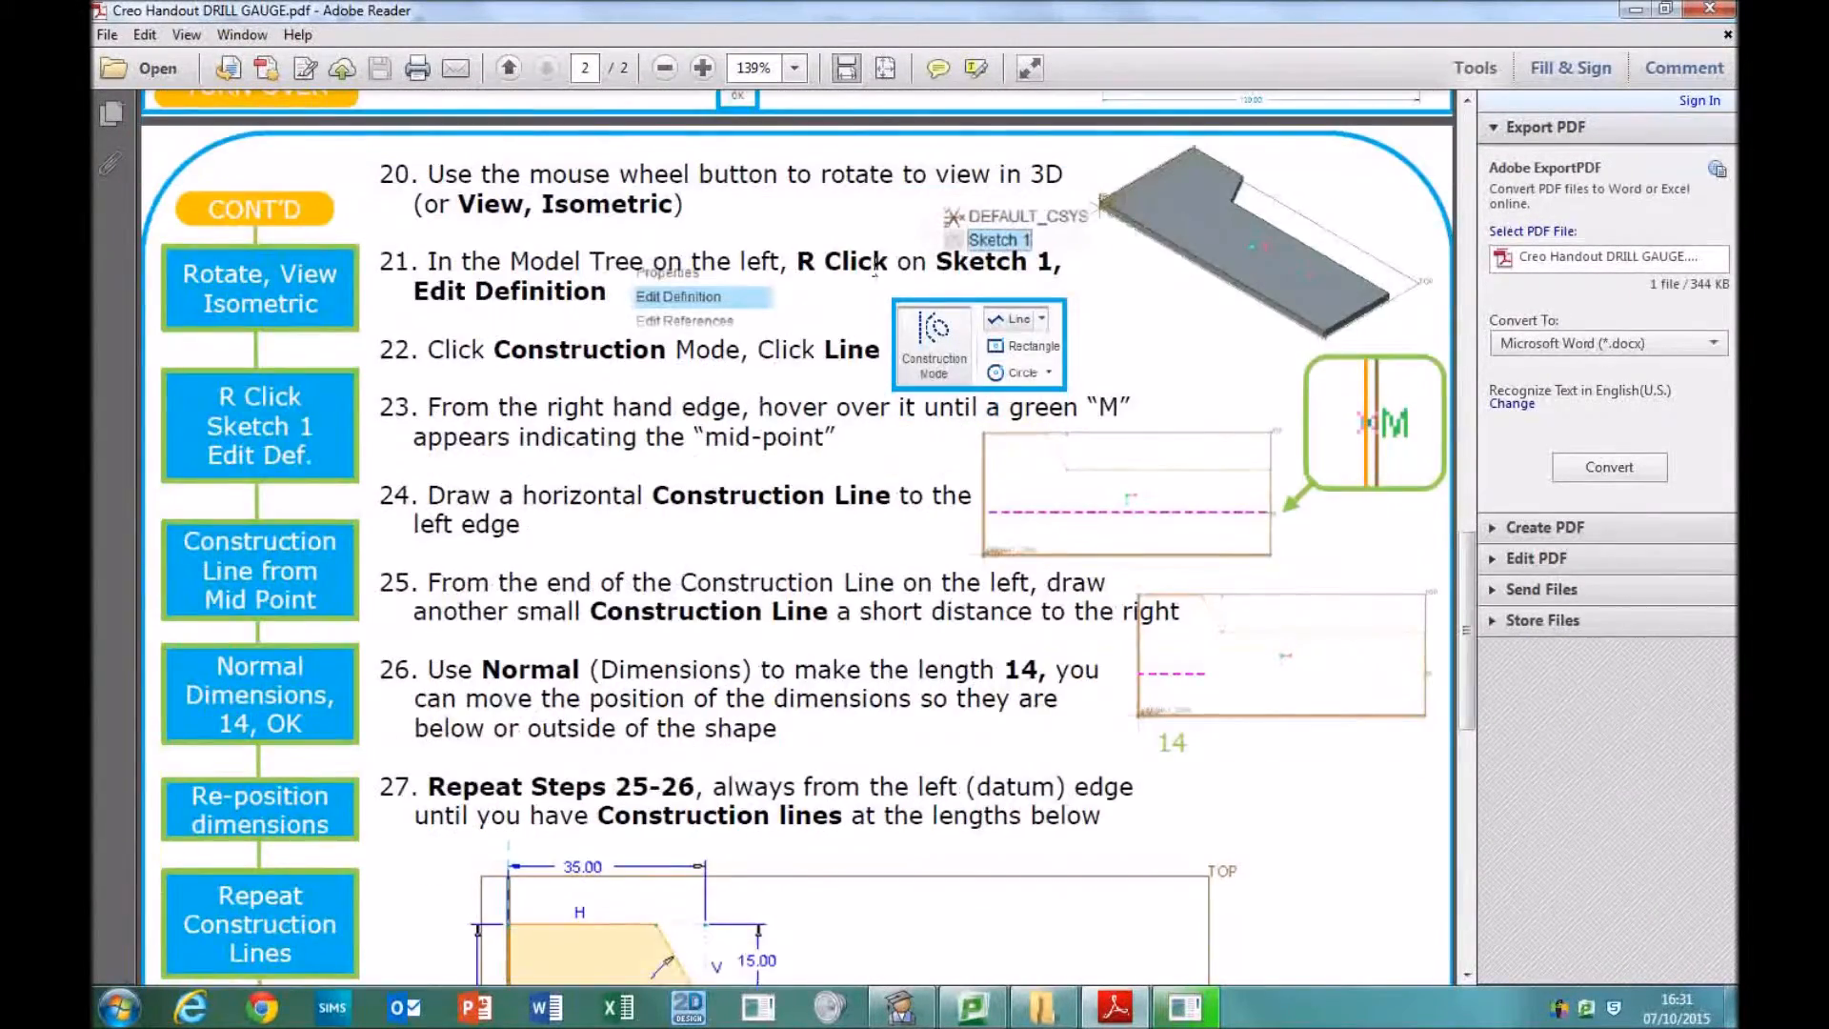
{"action": "left_click_drag", "start_coordinate": [664, 257], "coordinate": [610, 305]}
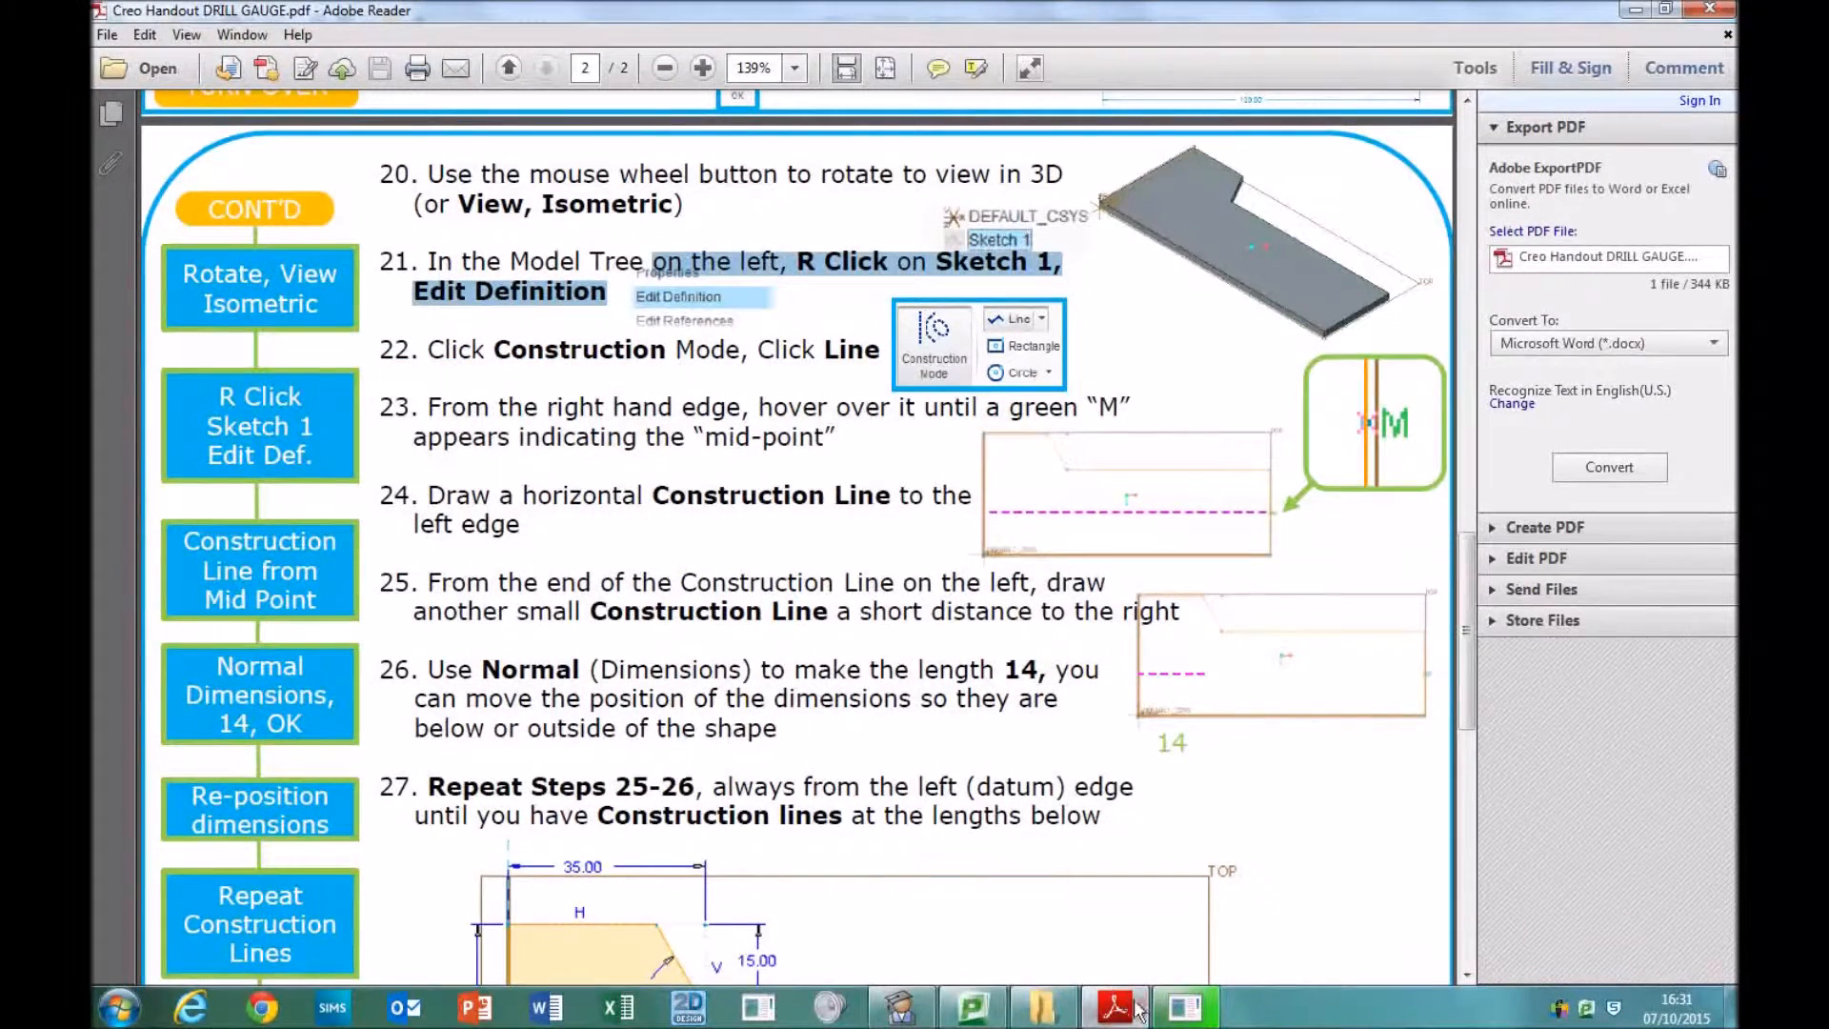
- Return to Creo Parametric and open the definition of Sketch 1 for editing
{"action": "left_click", "coordinate": [1186, 1007]}
{"action": "right_click", "coordinate": [170, 390]}
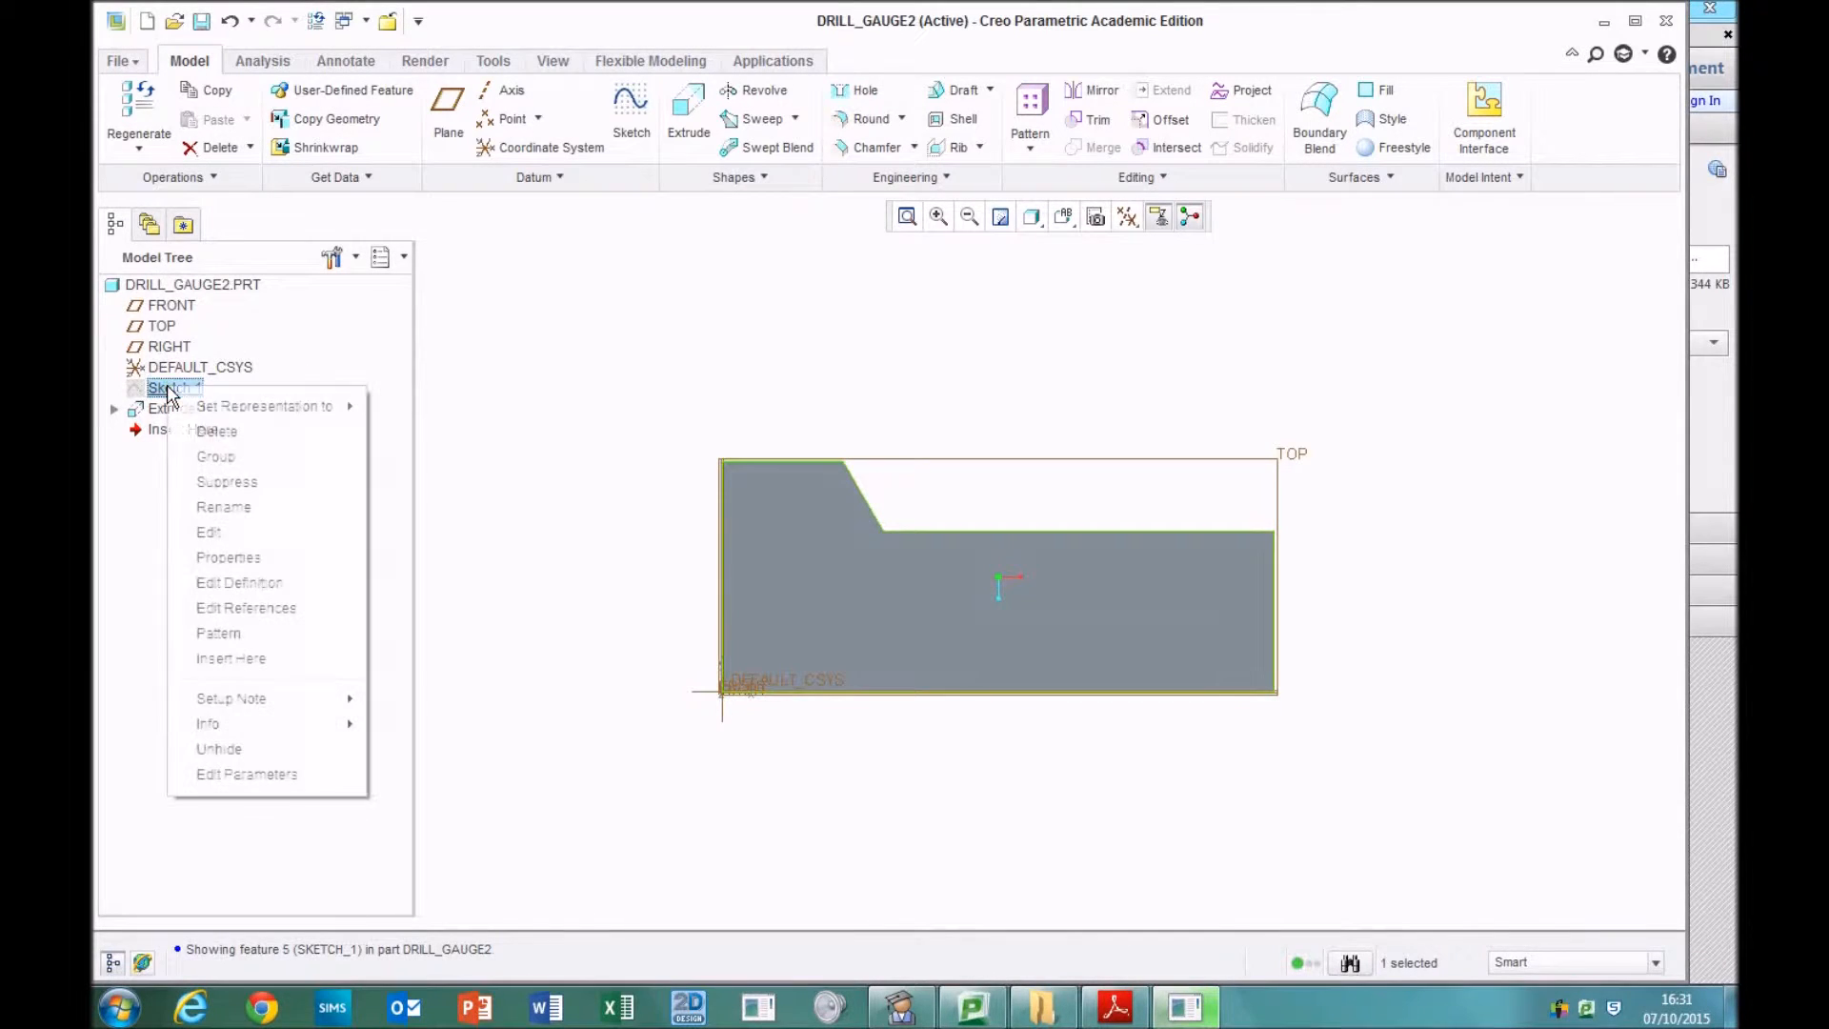
{"action": "left_click", "coordinate": [234, 583]}
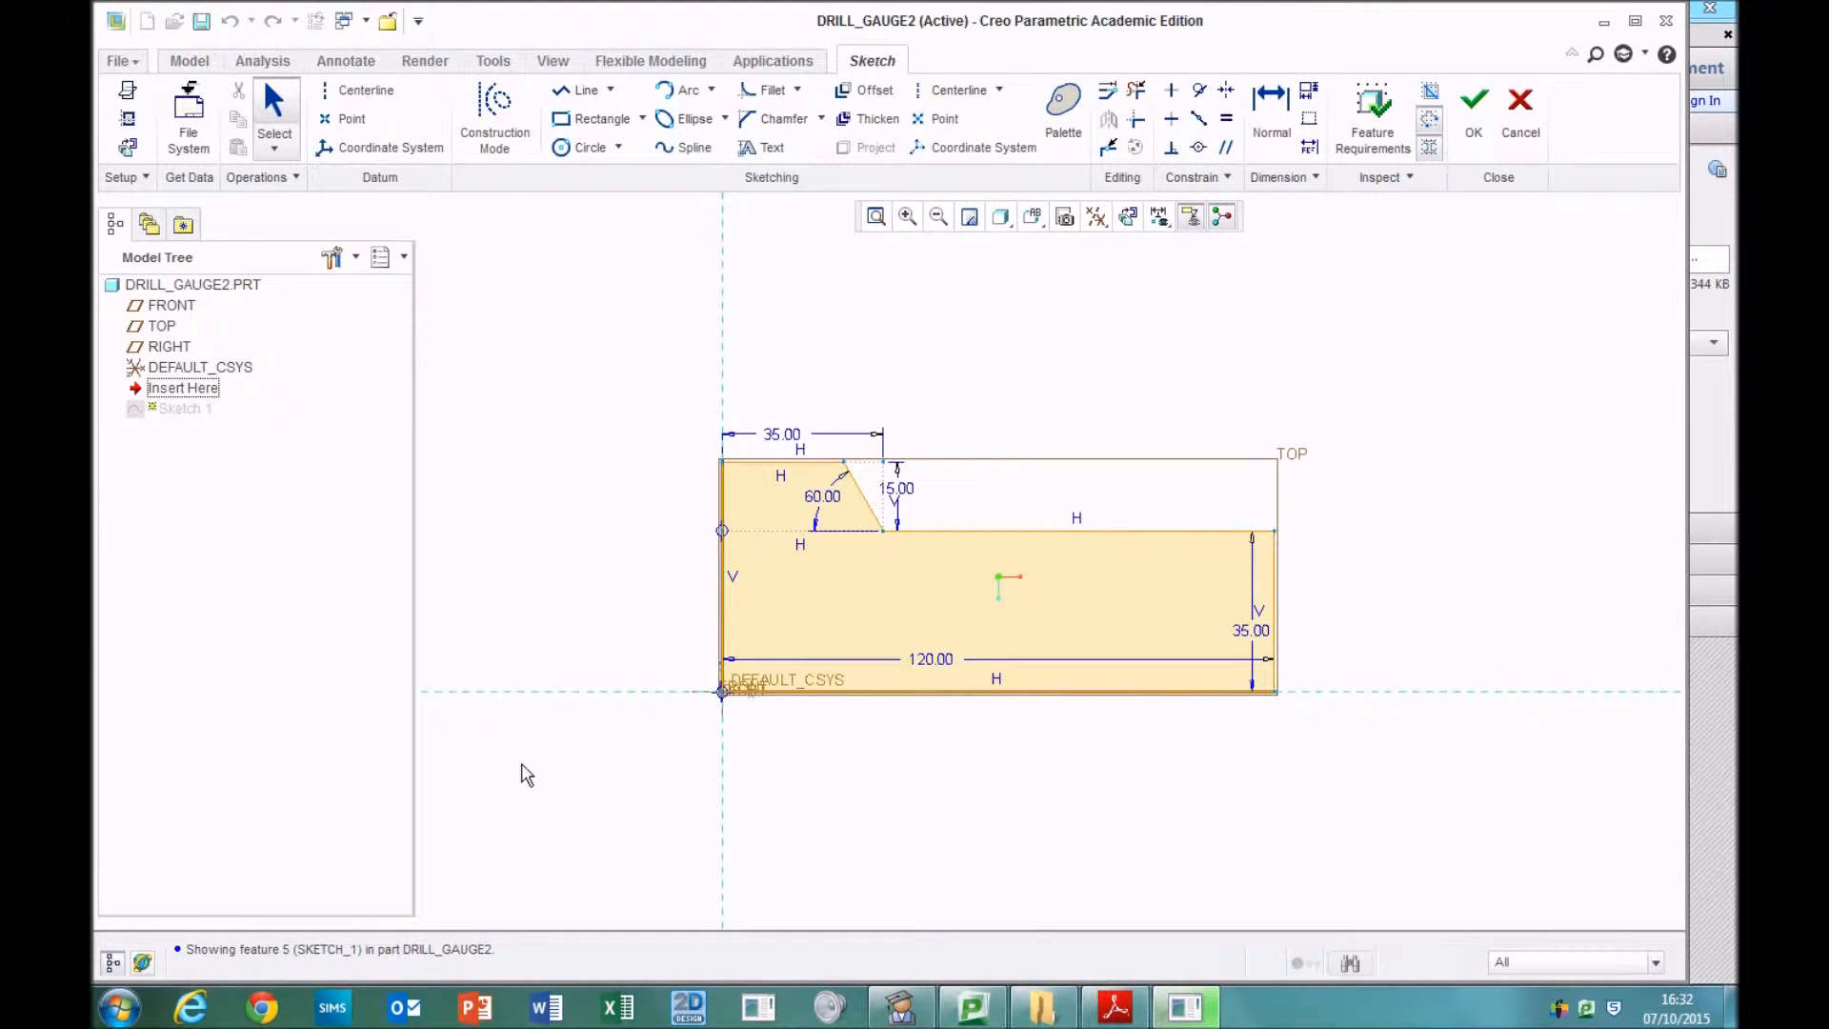
- Switch to the Adobe Reader handout and mark instruction 22 on Construction Mode and Line
{"action": "left_click", "coordinate": [1115, 1007]}
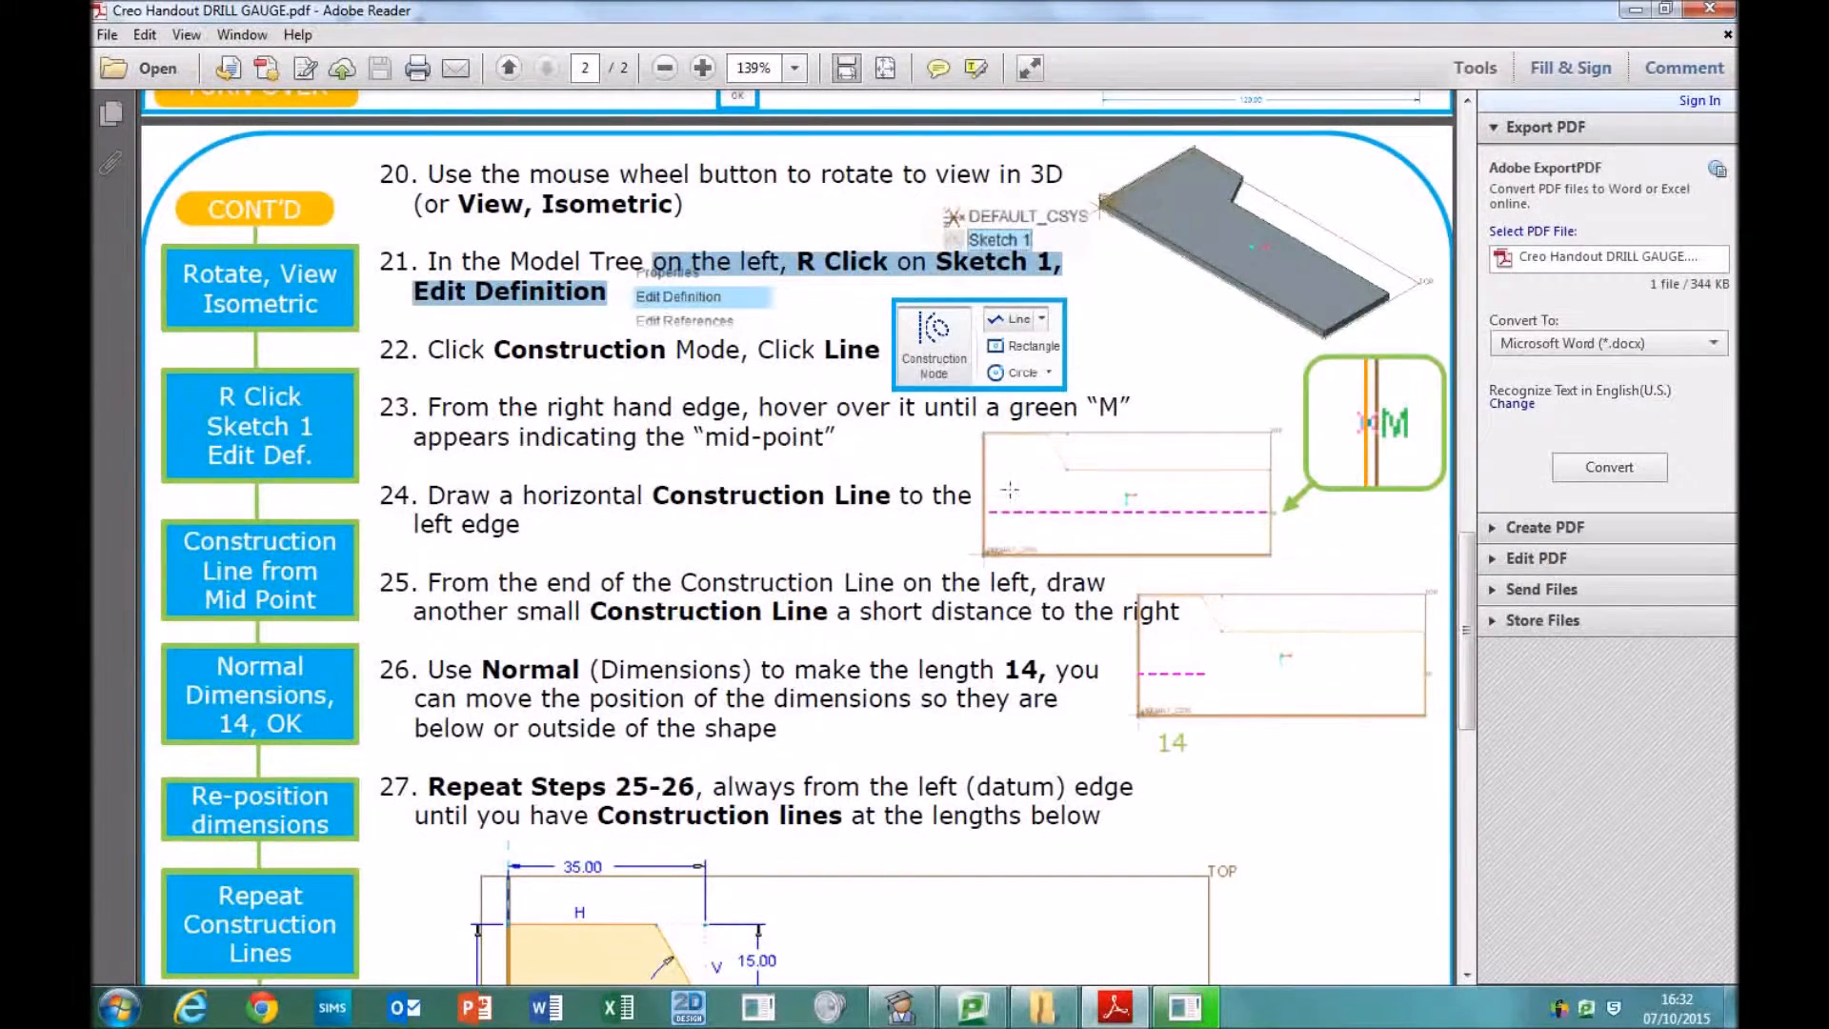
{"action": "left_click_drag", "start_coordinate": [497, 349], "coordinate": [864, 353]}
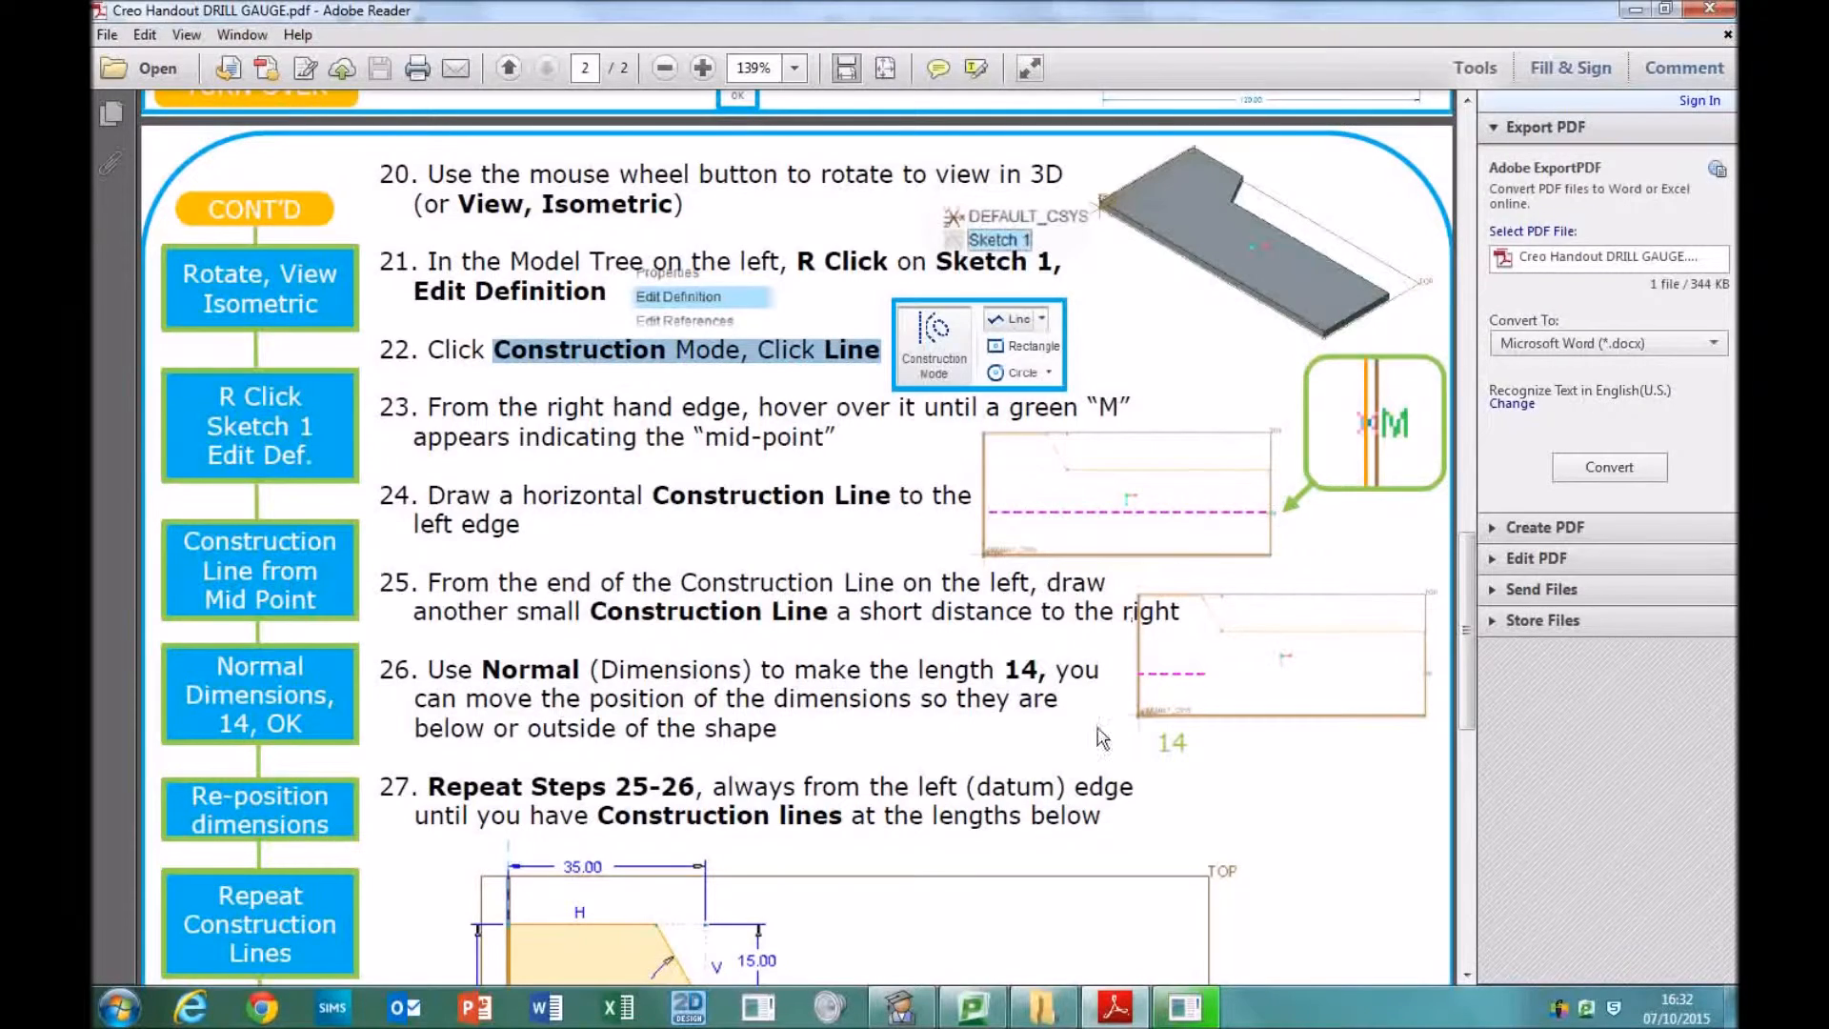
{"action": "mouse_move", "coordinate": [1194, 1020]}
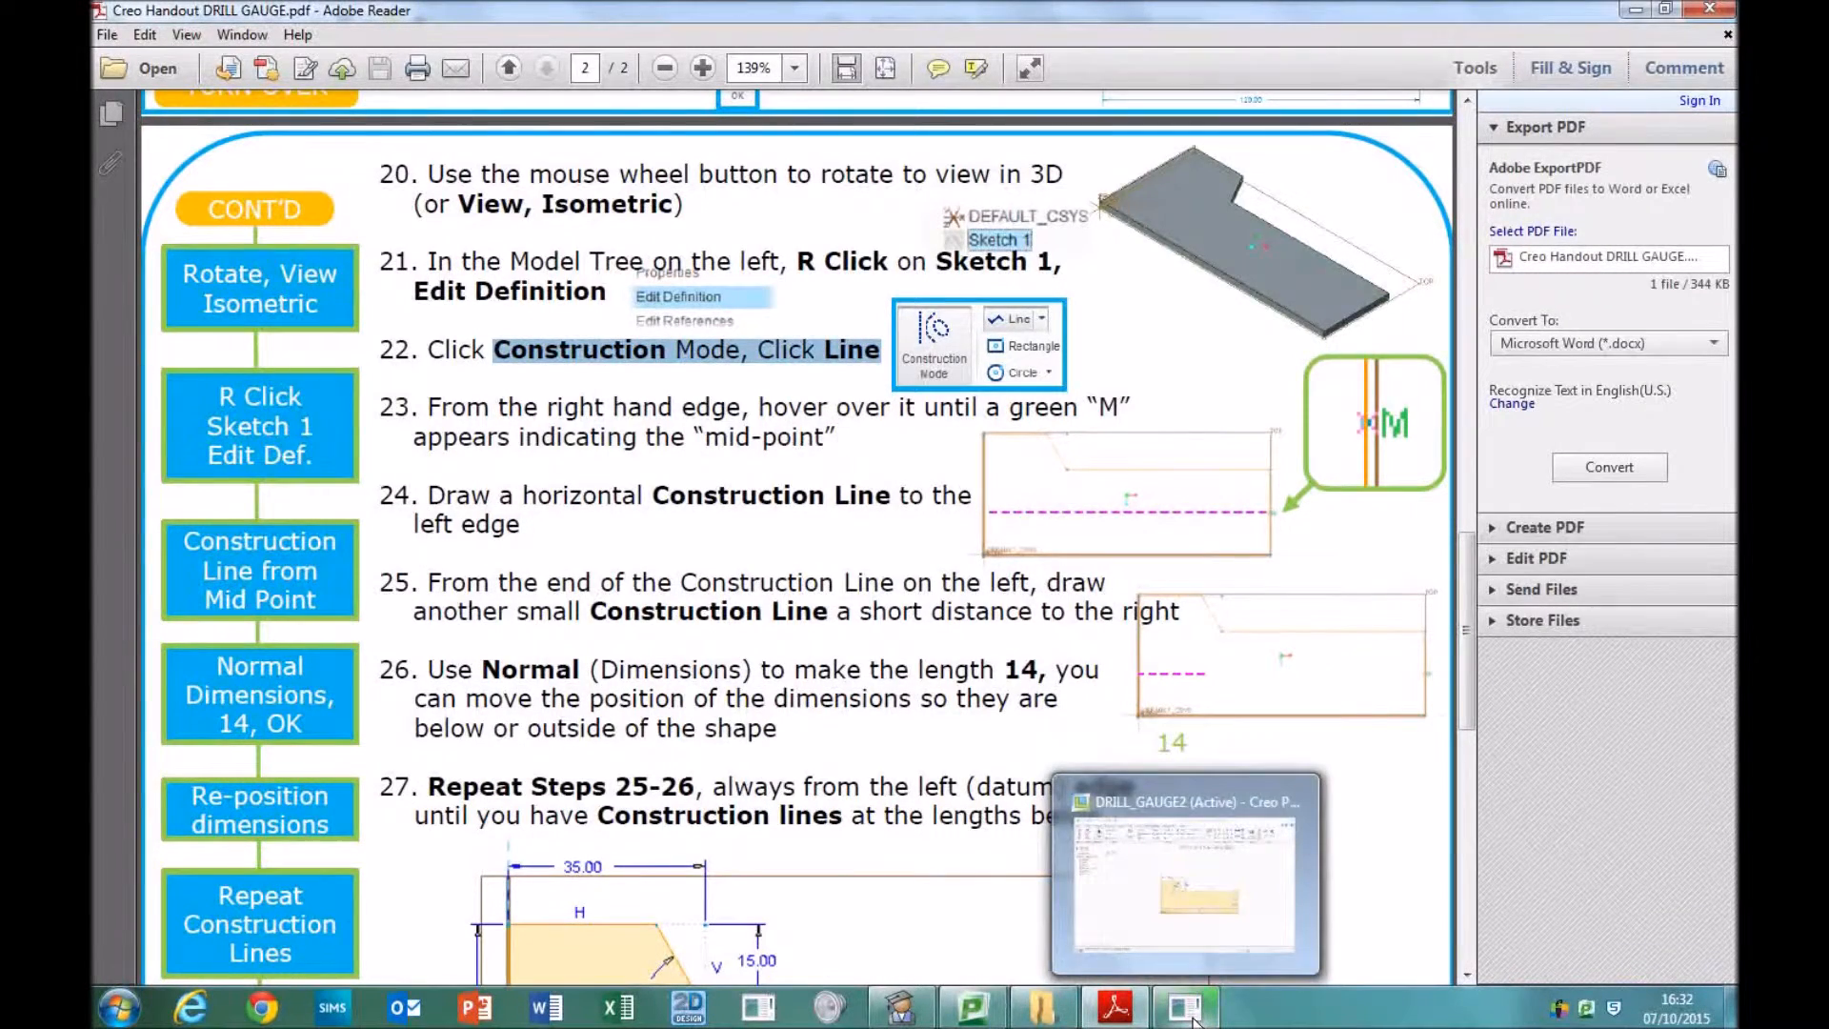
{"action": "left_click", "coordinate": [1103, 868]}
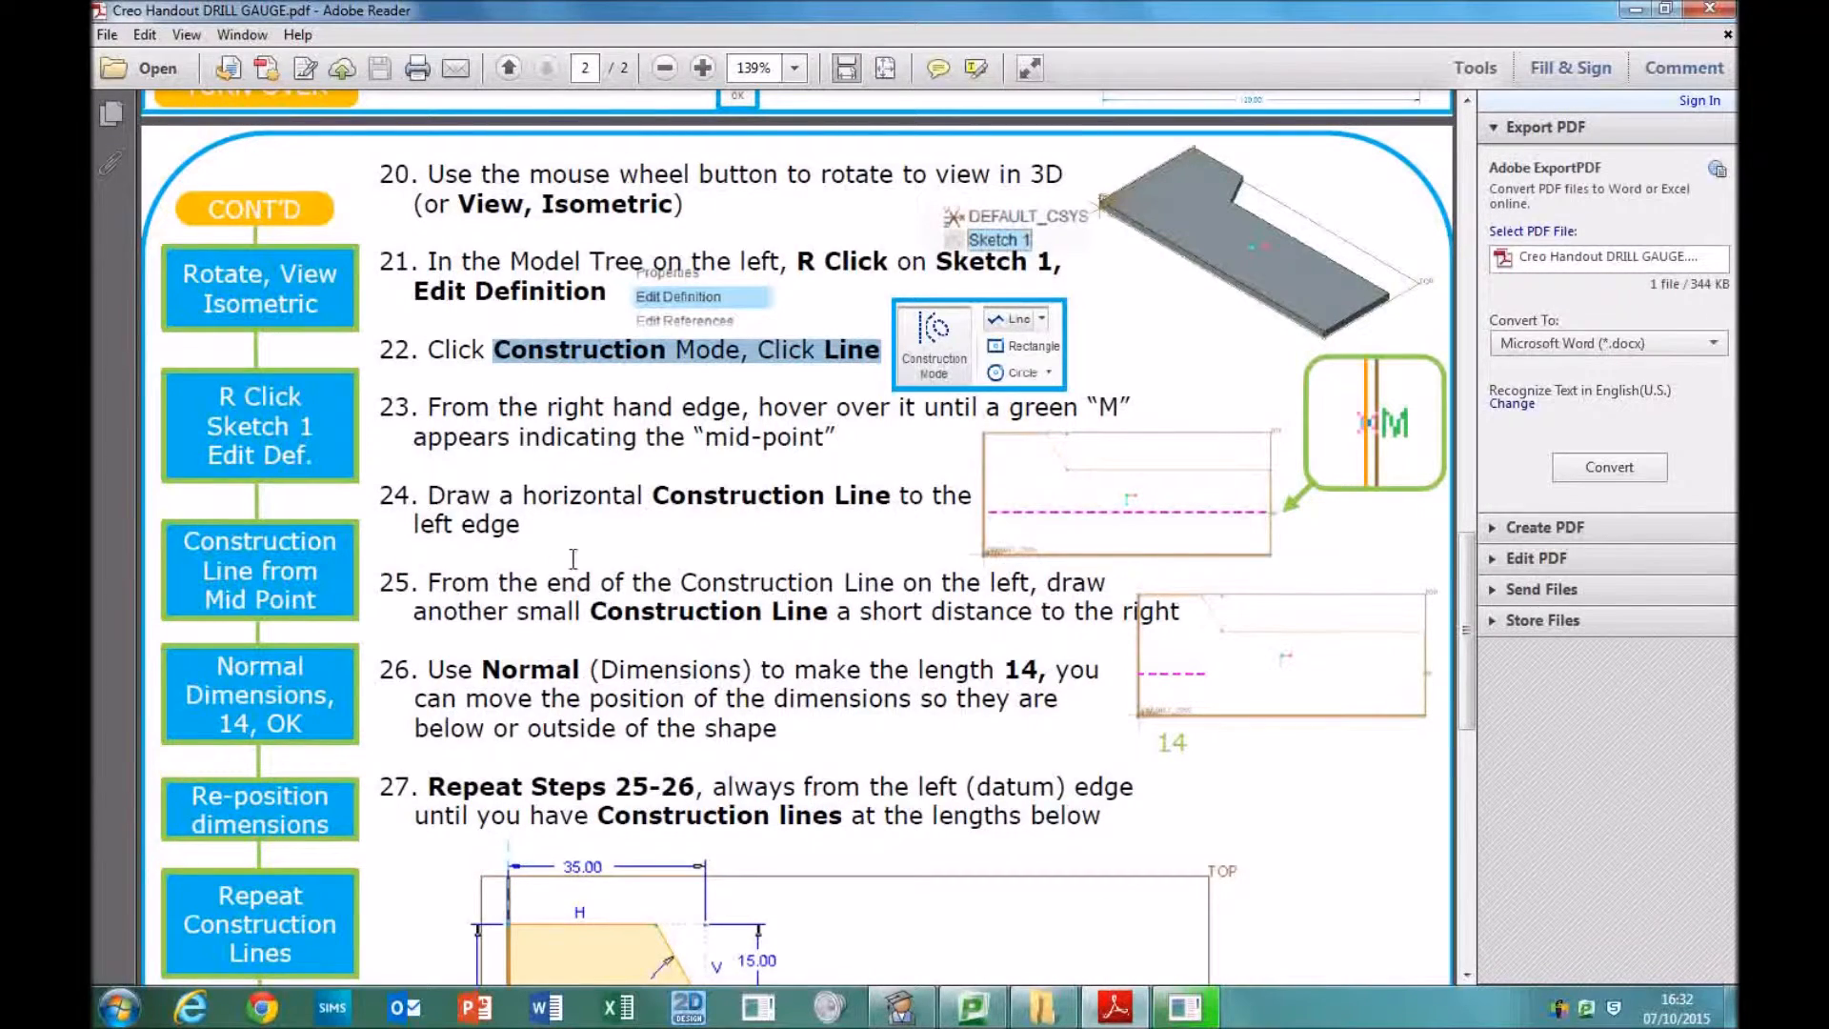
- Return to Creo Parametric and draw a horizontal construction line from the right edge's midpoint to the plate's left edge
{"action": "left_click", "coordinate": [1181, 1016]}
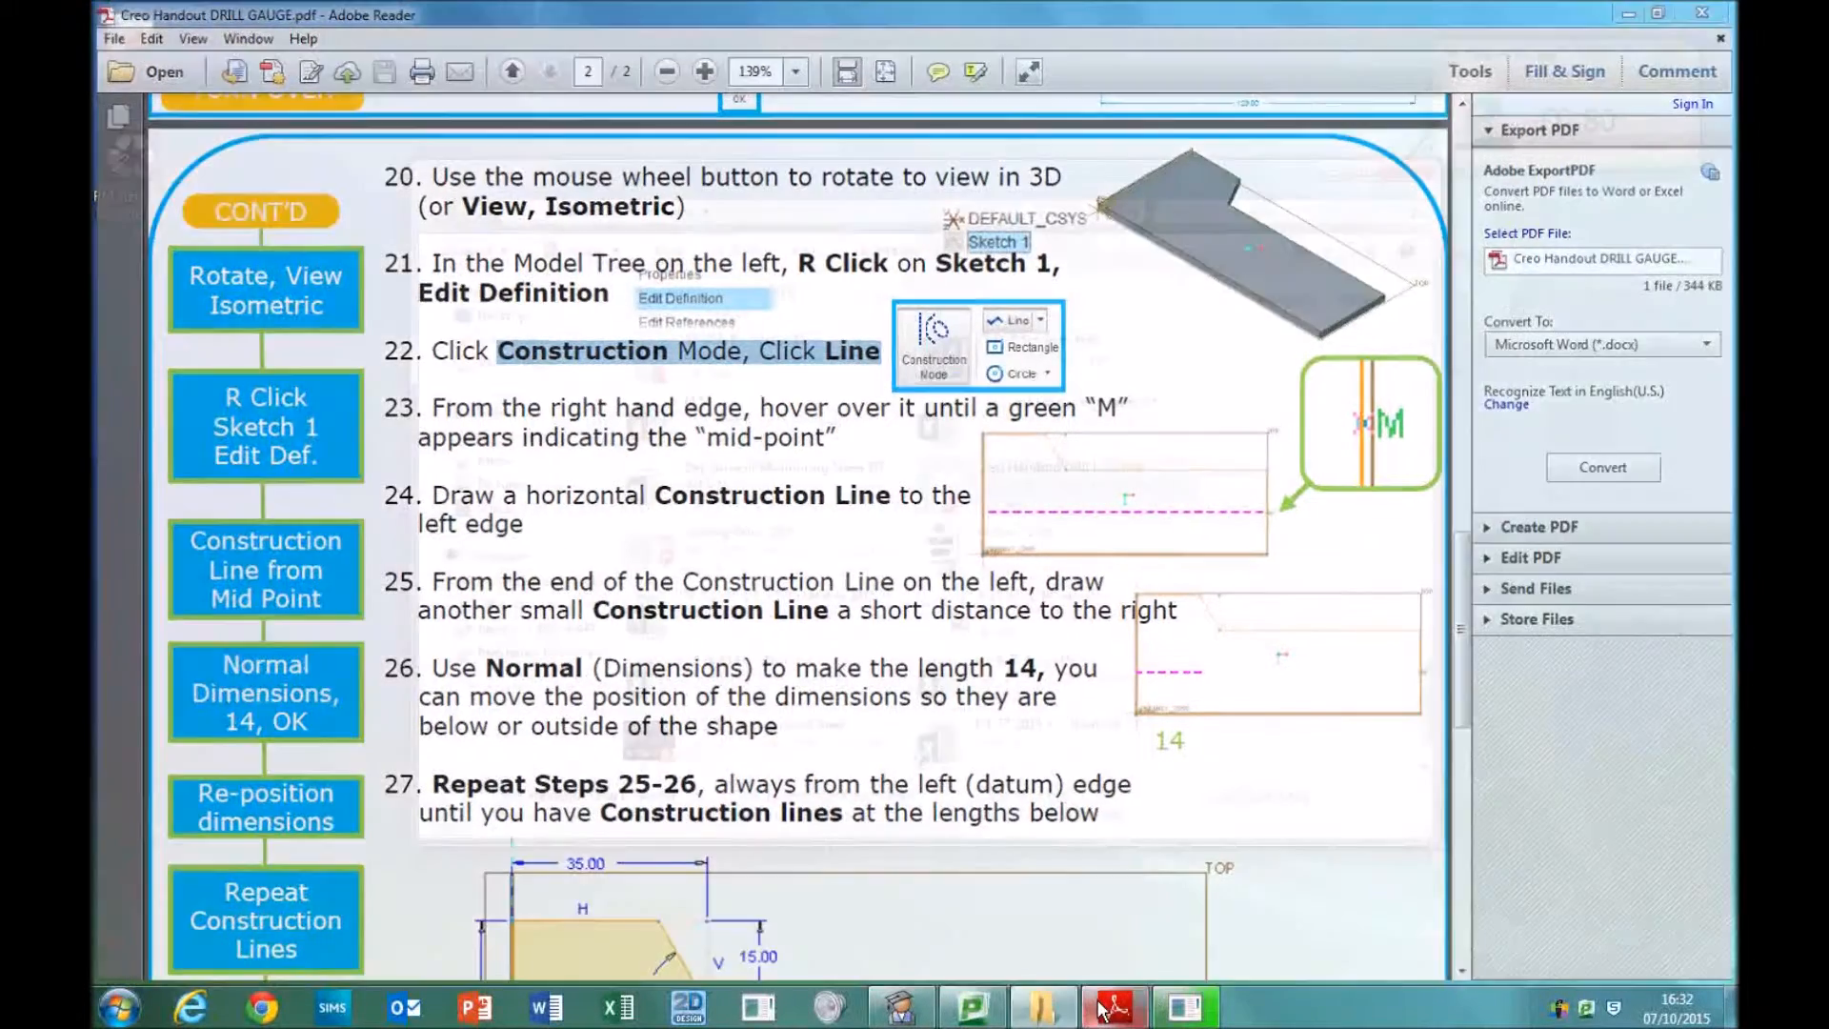
{"action": "left_click", "coordinate": [1181, 1016]}
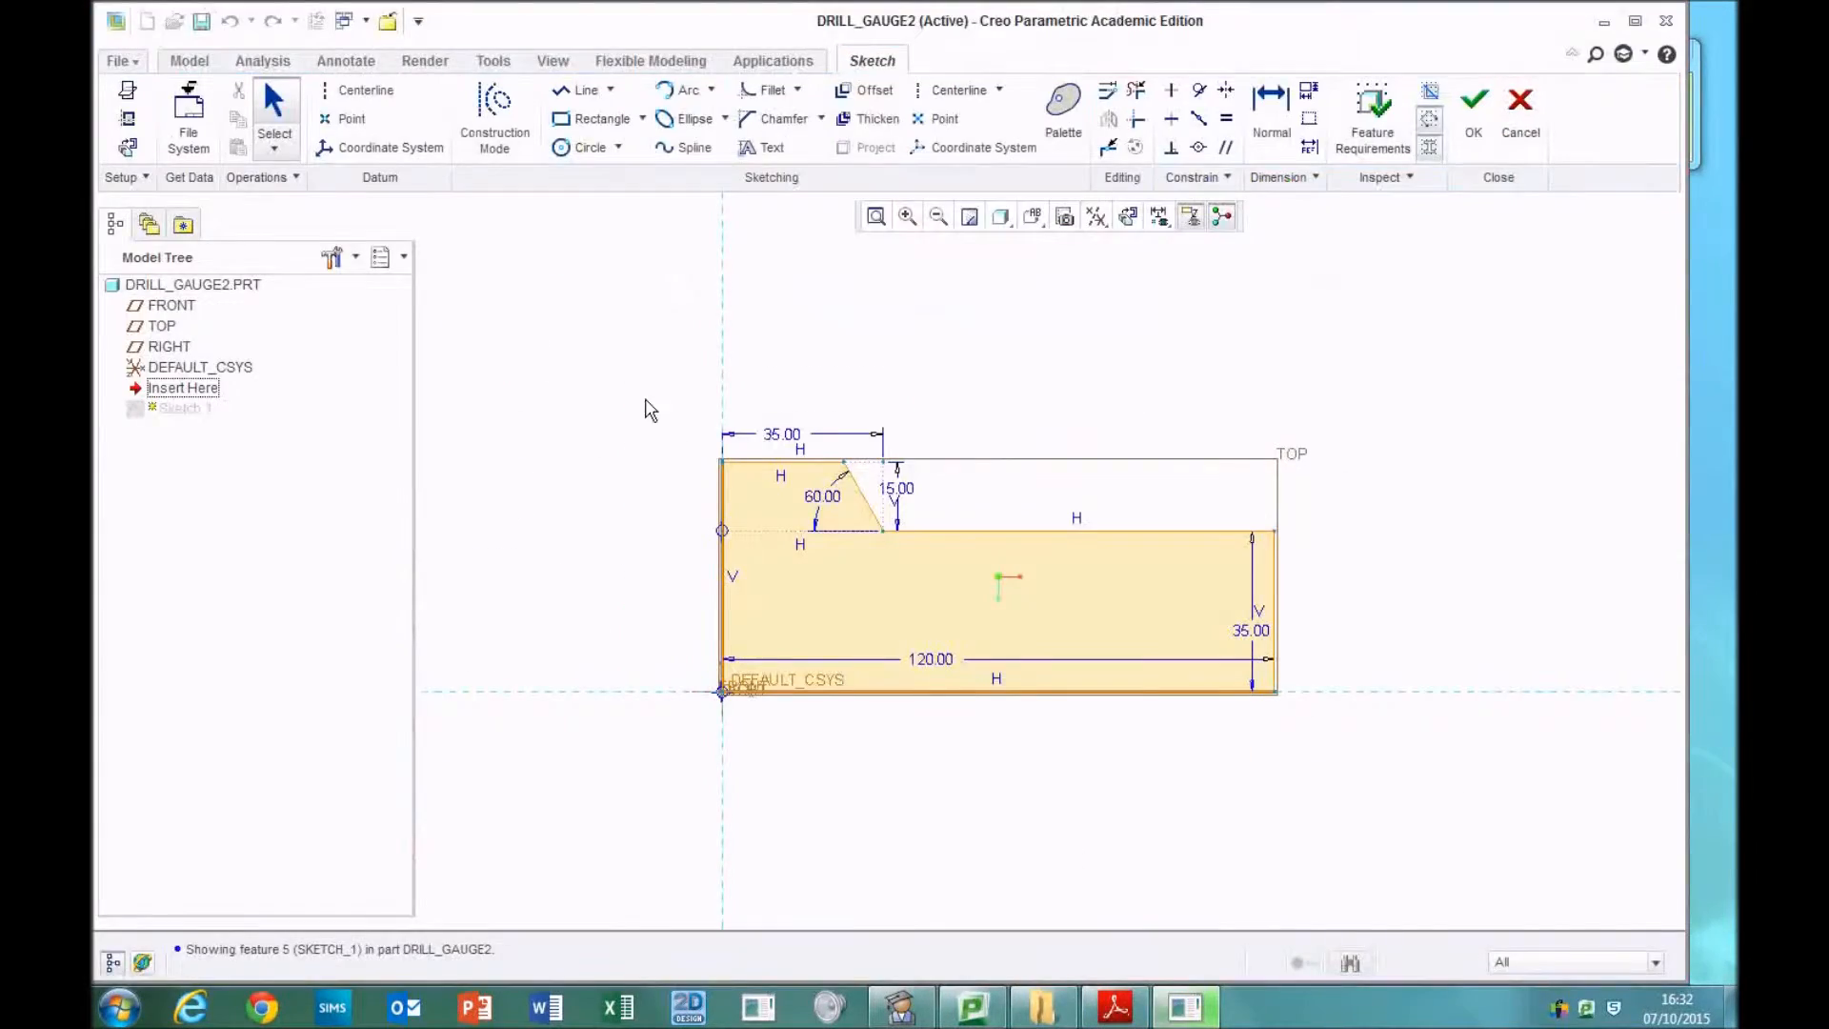
{"action": "left_click", "coordinate": [569, 92]}
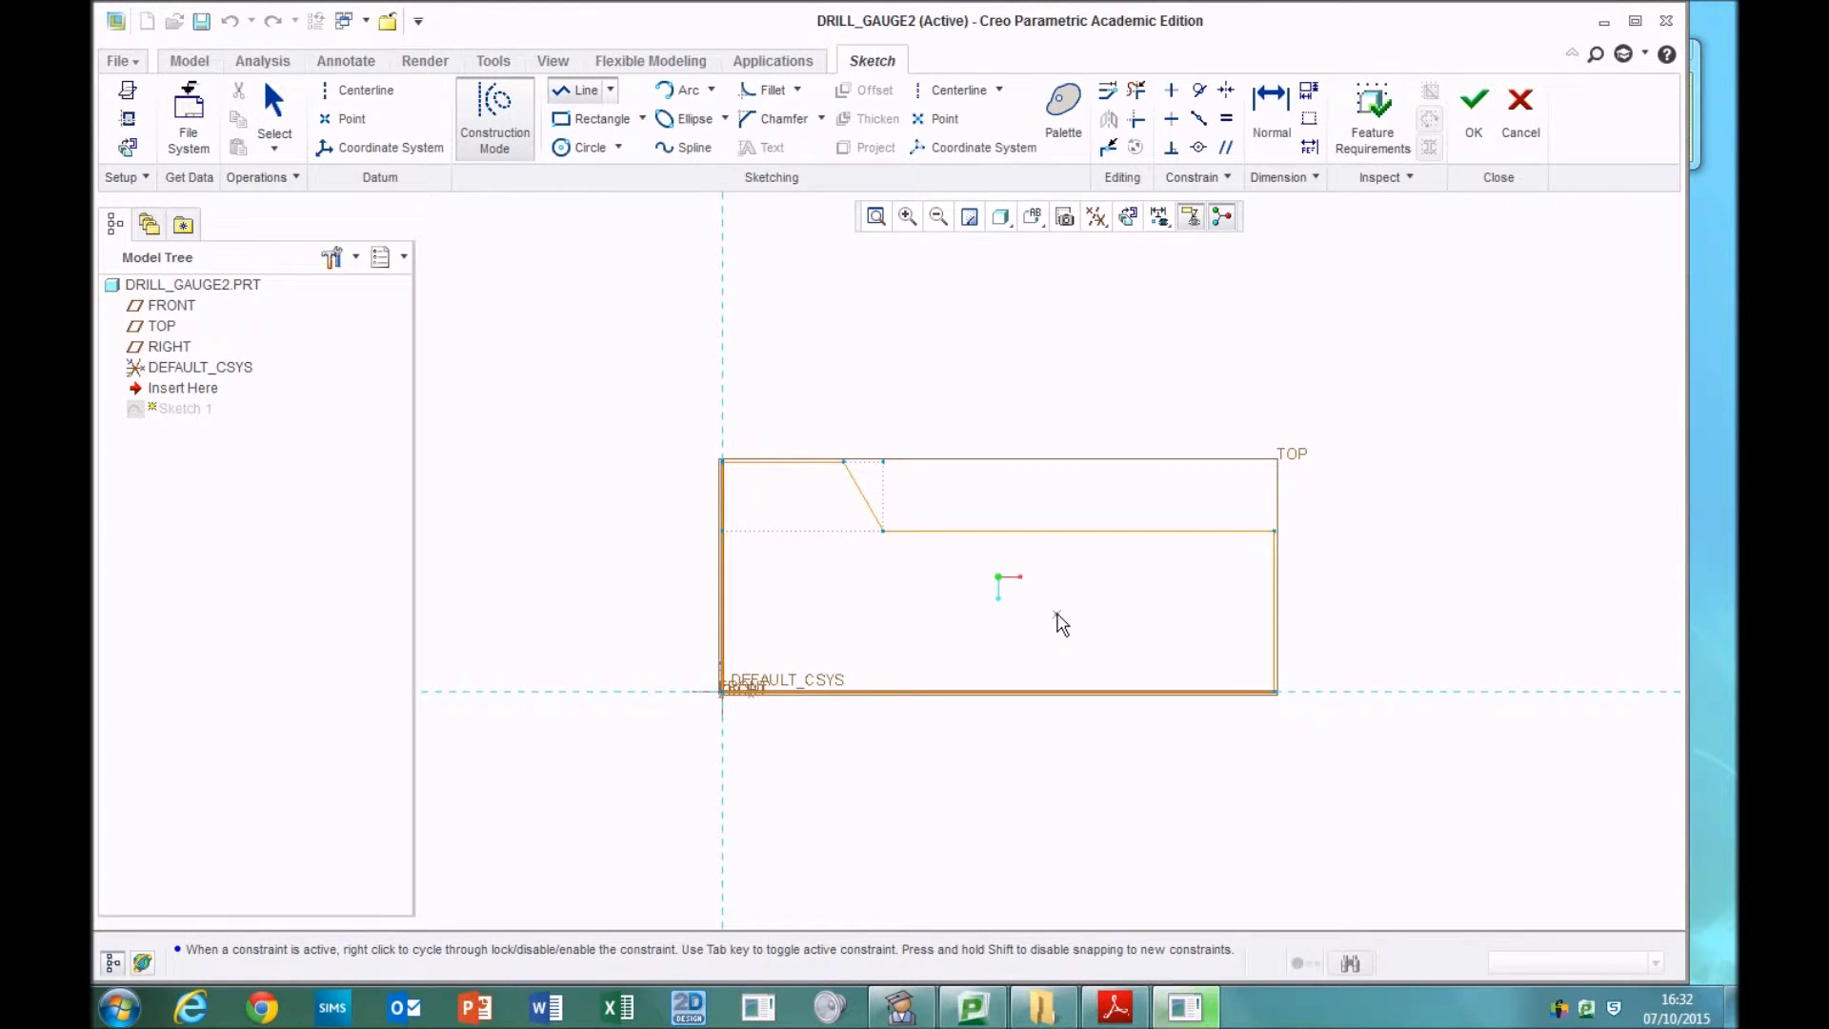
{"action": "left_click", "coordinate": [1274, 611]}
{"action": "left_click", "coordinate": [723, 611]}
{"action": "middle_click", "coordinate": [621, 550]}
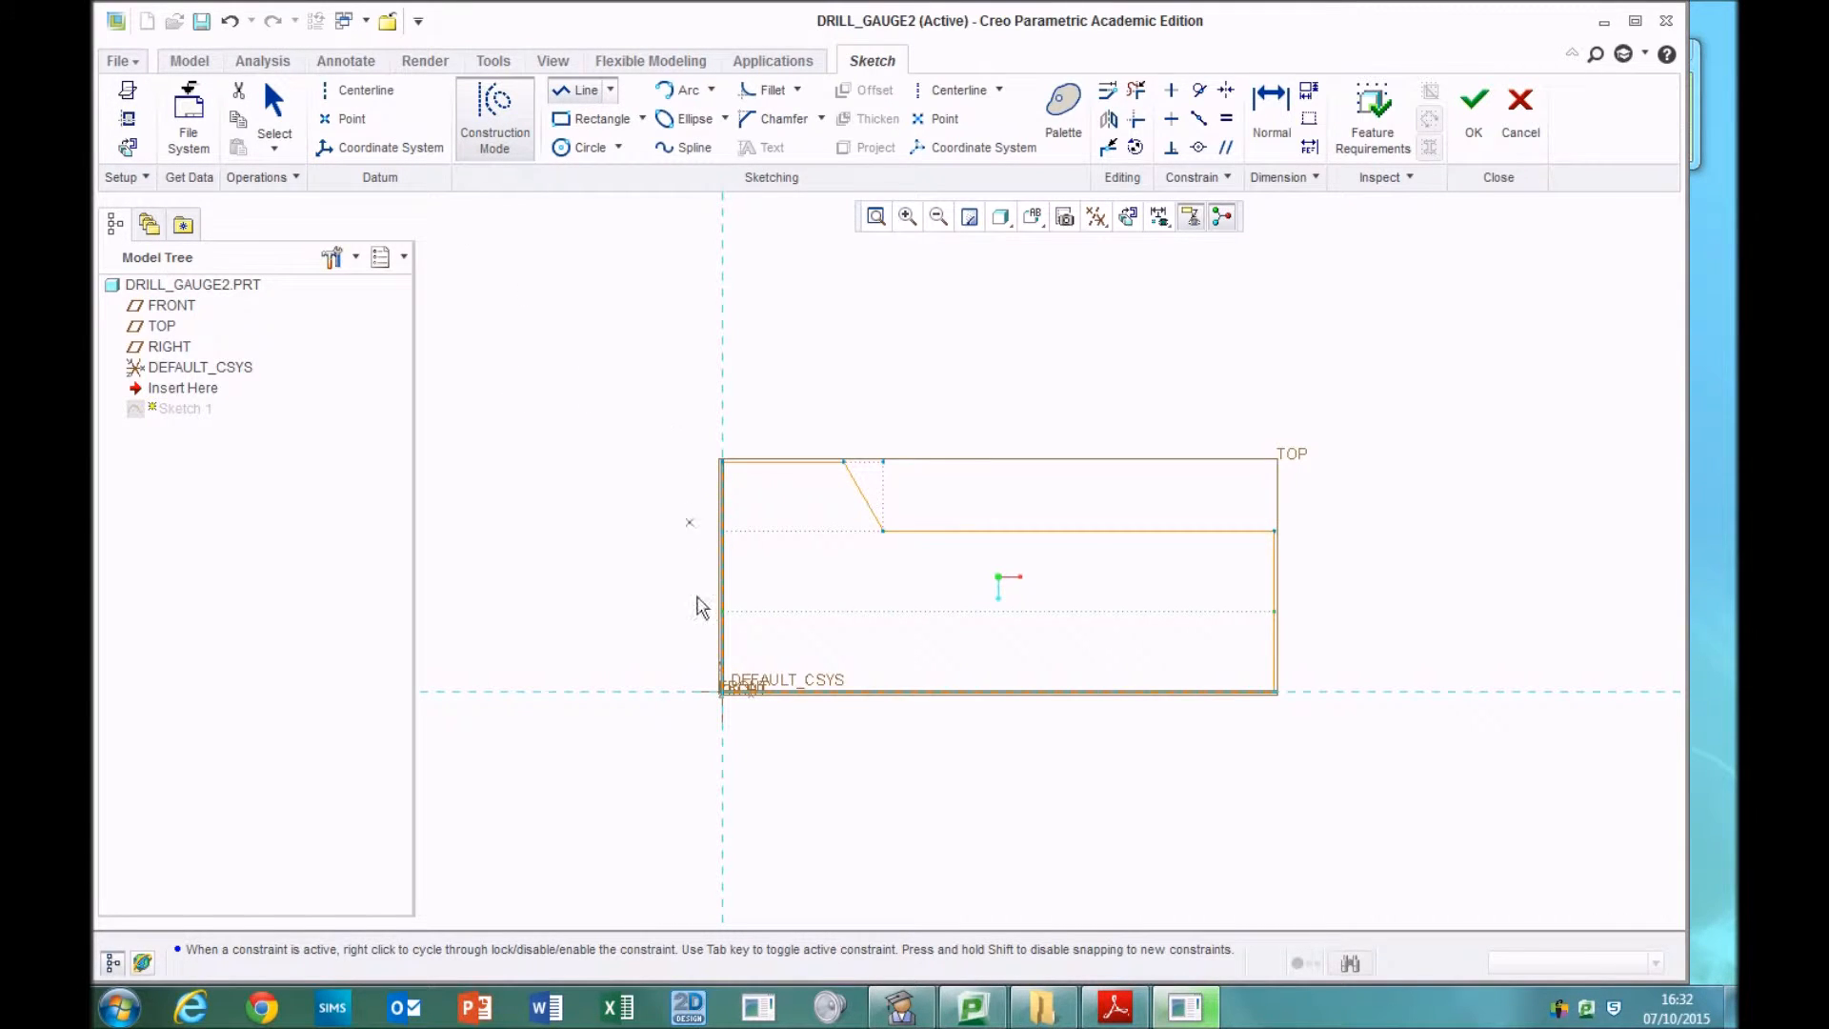
- Draw three overlapping horizontal construction lines from the left edge along the plate's centre line, the first about 11 mm and the third about 33 mm long
{"action": "left_click", "coordinate": [723, 611]}
{"action": "left_click", "coordinate": [773, 612]}
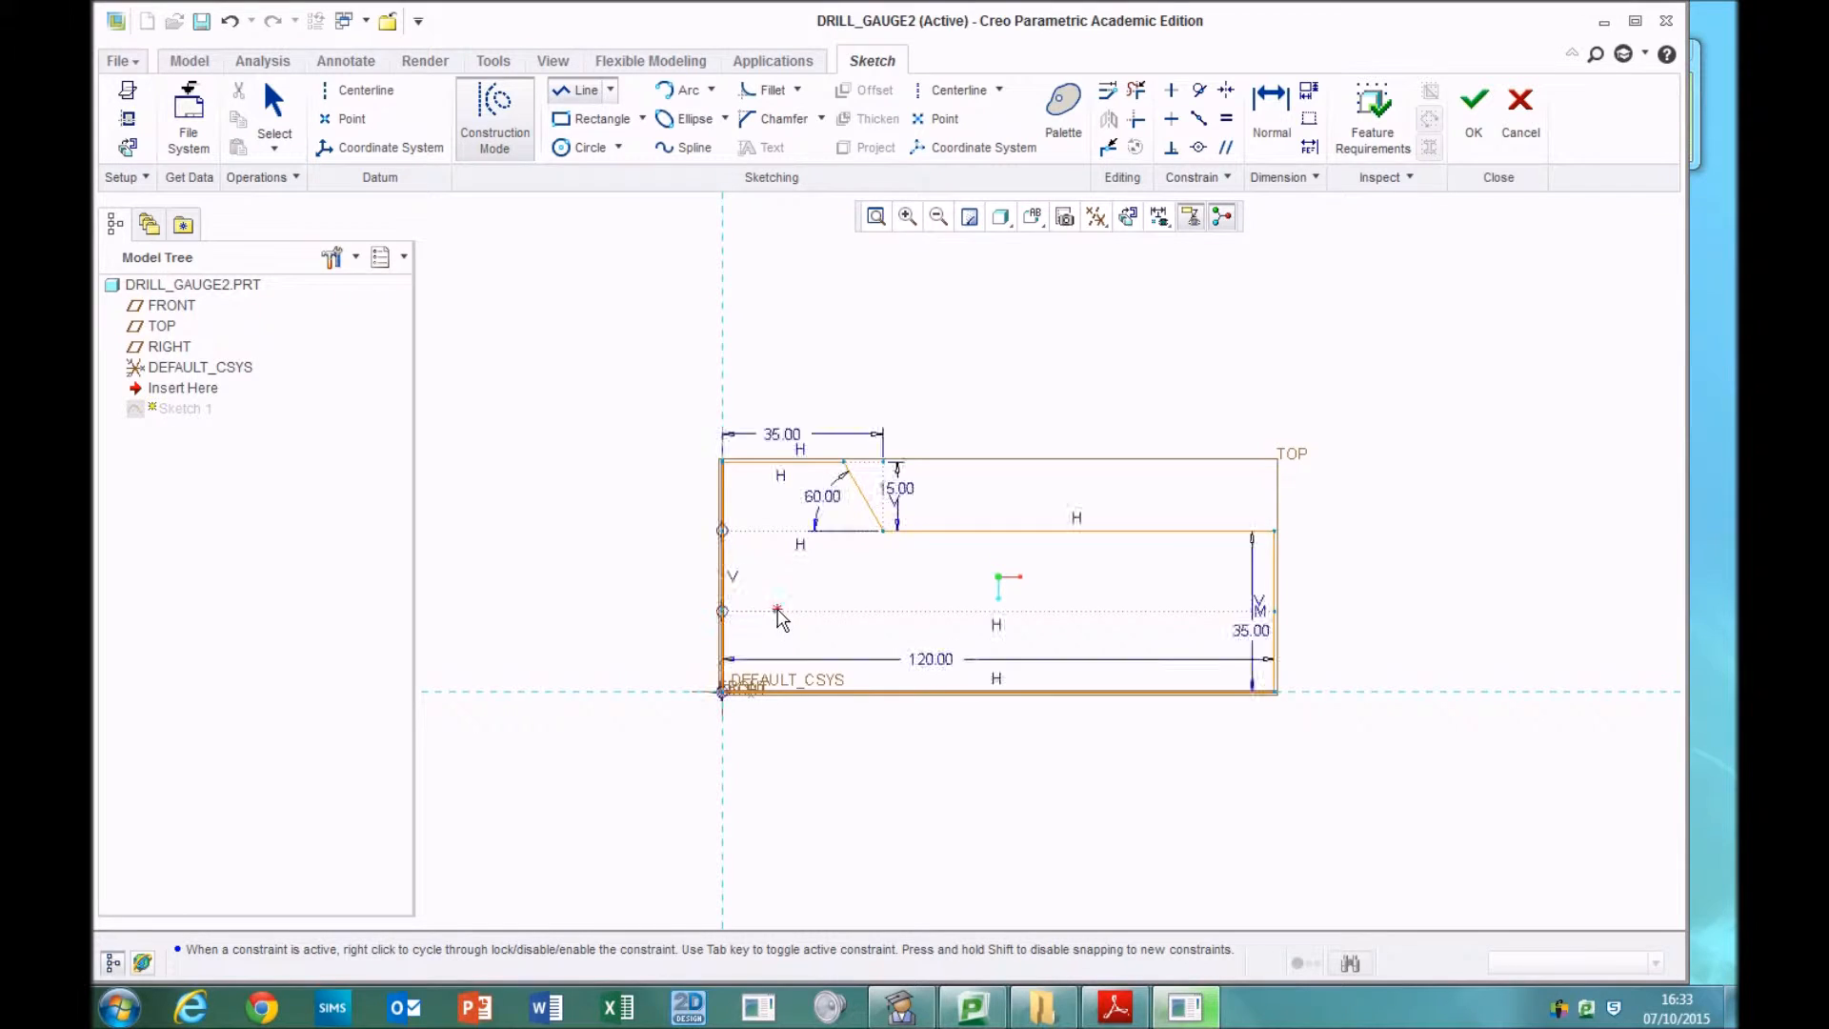
{"action": "middle_click", "coordinate": [636, 508]}
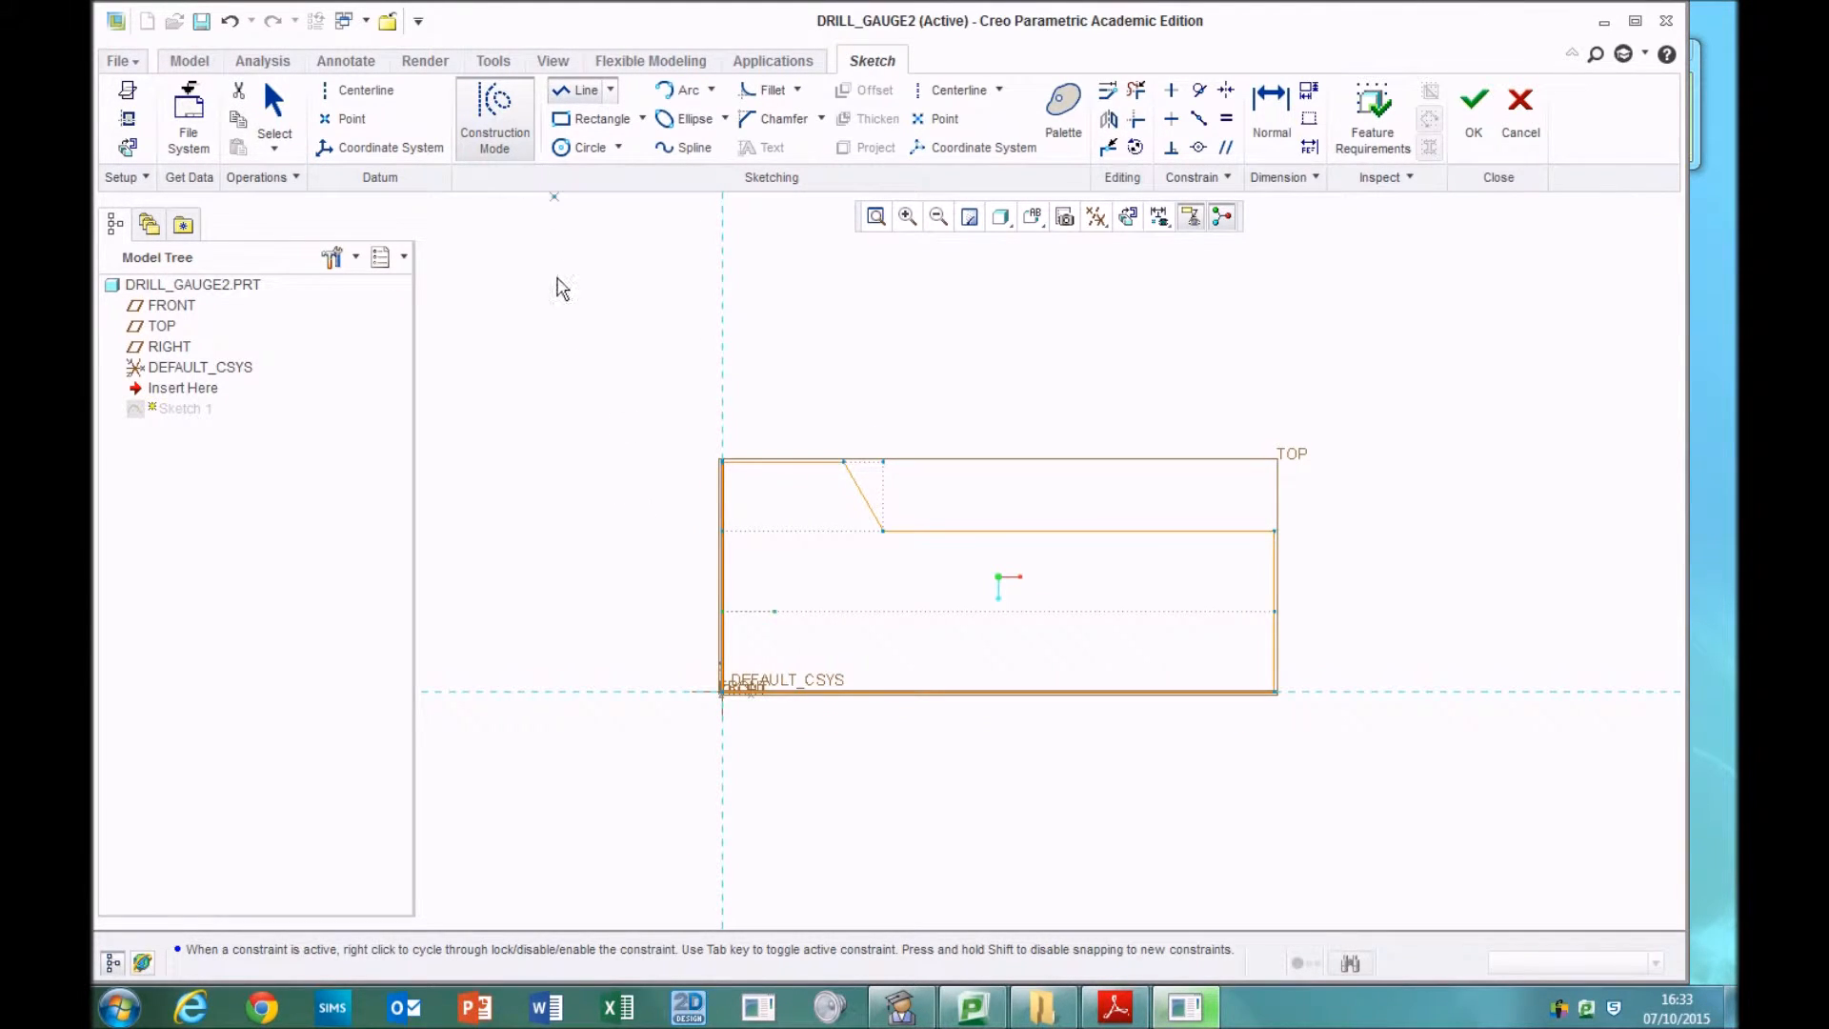
{"action": "left_click", "coordinate": [722, 612]}
{"action": "left_click", "coordinate": [827, 611]}
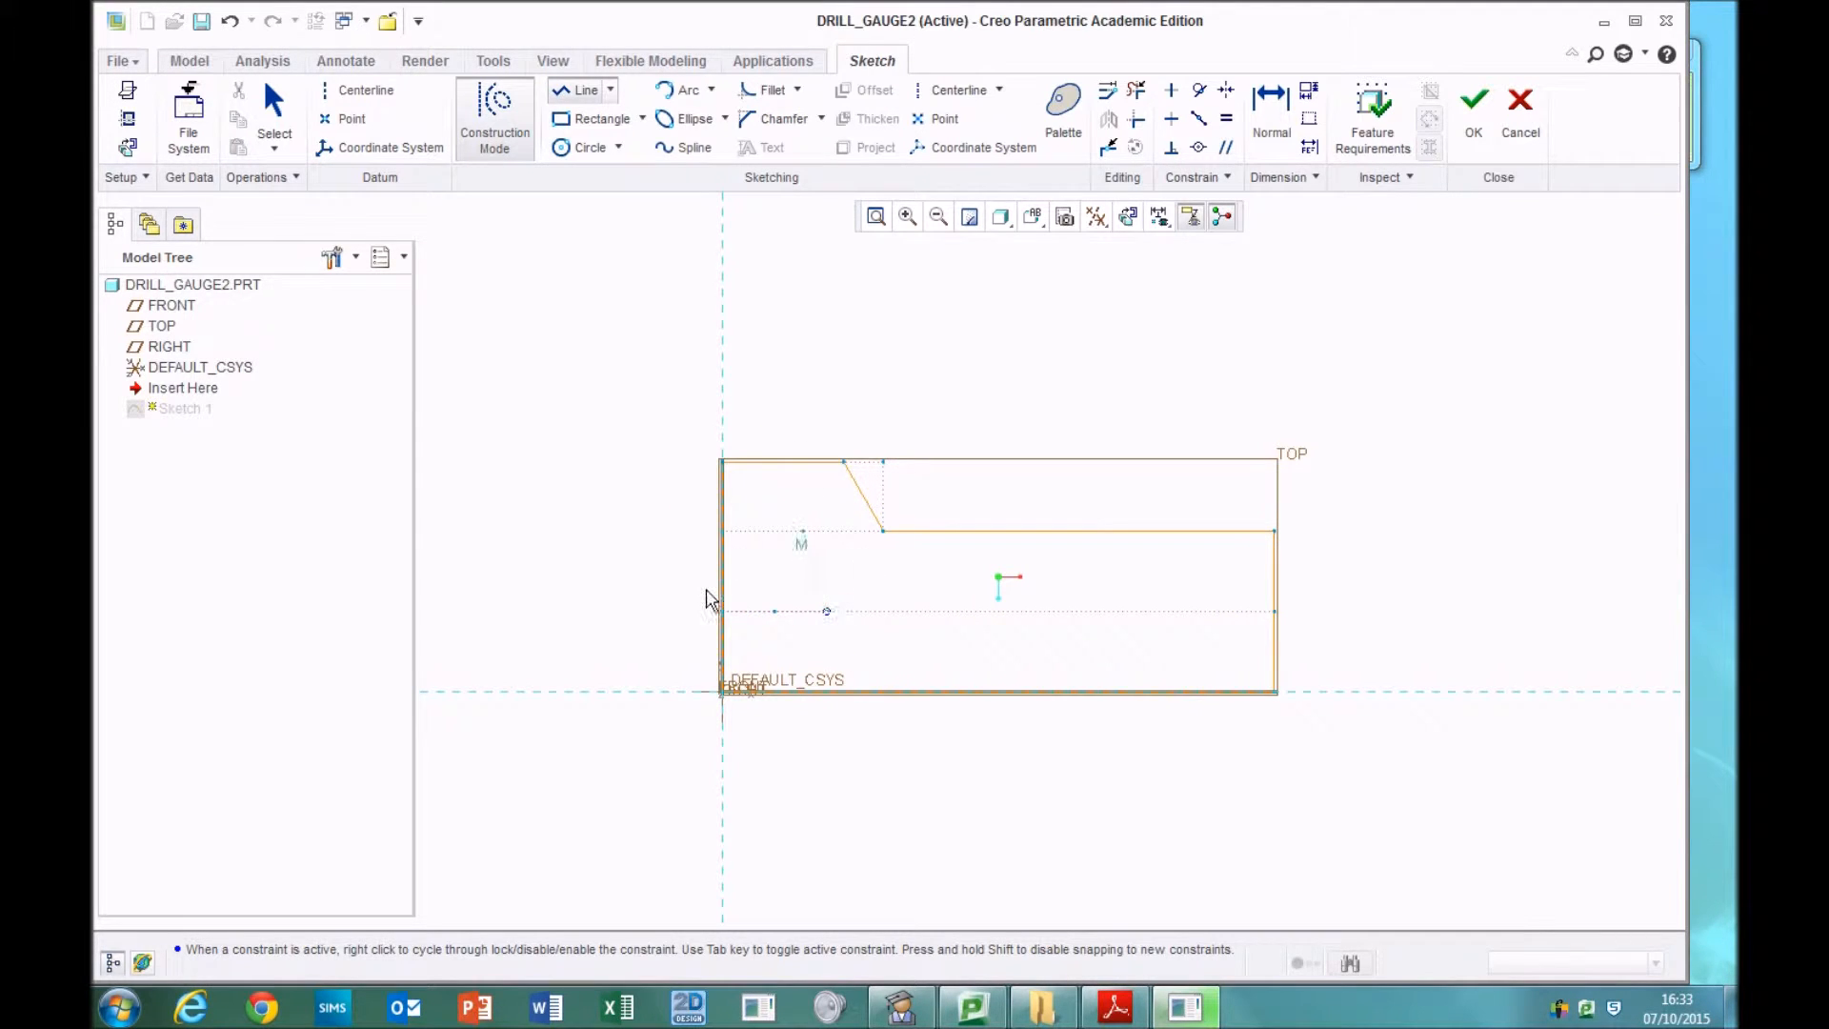
{"action": "middle_click", "coordinate": [800, 560]}
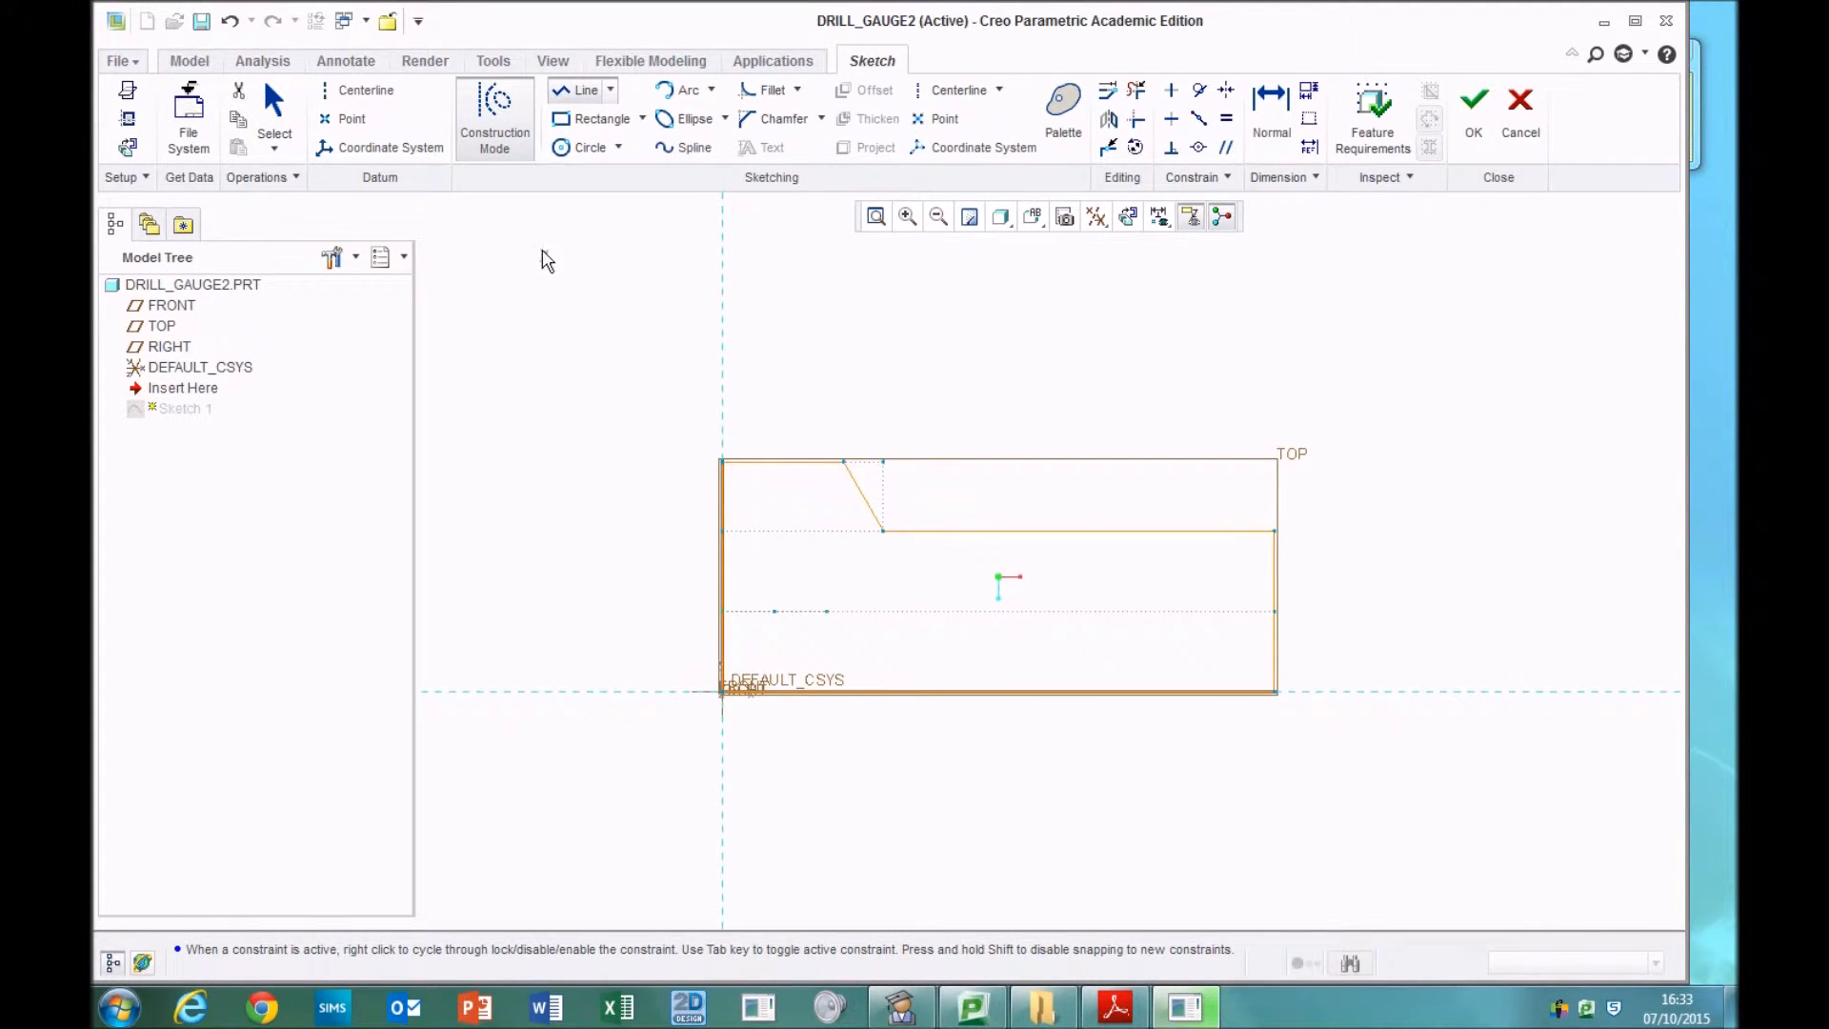
{"action": "left_click", "coordinate": [723, 610]}
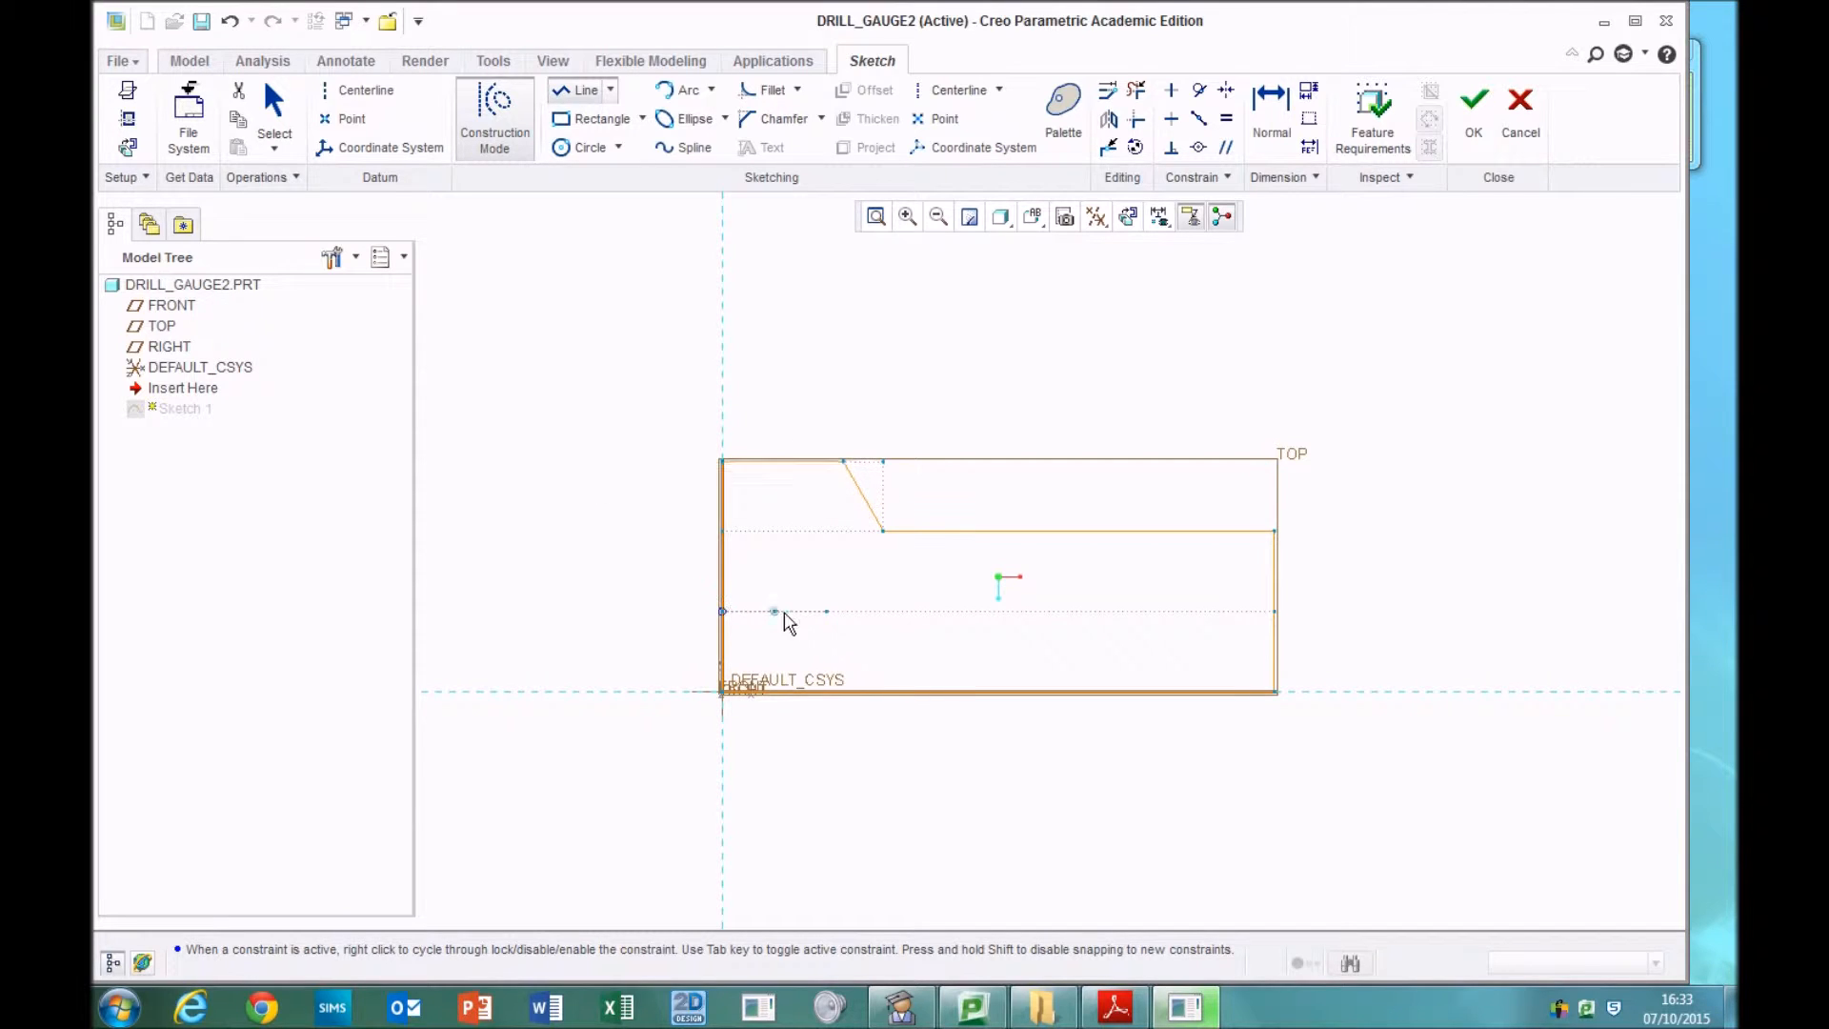
{"action": "left_click", "coordinate": [875, 611]}
{"action": "middle_click", "coordinate": [886, 598]}
- Draw four longer construction lines from the same left-edge point along the centre line, including ones about 53, 71 and 100 mm long
{"action": "left_click", "coordinate": [723, 611]}
{"action": "left_click", "coordinate": [965, 611]}
{"action": "middle_click", "coordinate": [962, 614]}
{"action": "left_click", "coordinate": [723, 612]}
{"action": "left_click", "coordinate": [1050, 620]}
{"action": "middle_click", "coordinate": [1064, 572]}
{"action": "left_click", "coordinate": [724, 611]}
{"action": "left_click", "coordinate": [1113, 613]}
{"action": "left_click", "coordinate": [723, 613]}
{"action": "left_click", "coordinate": [1180, 613]}
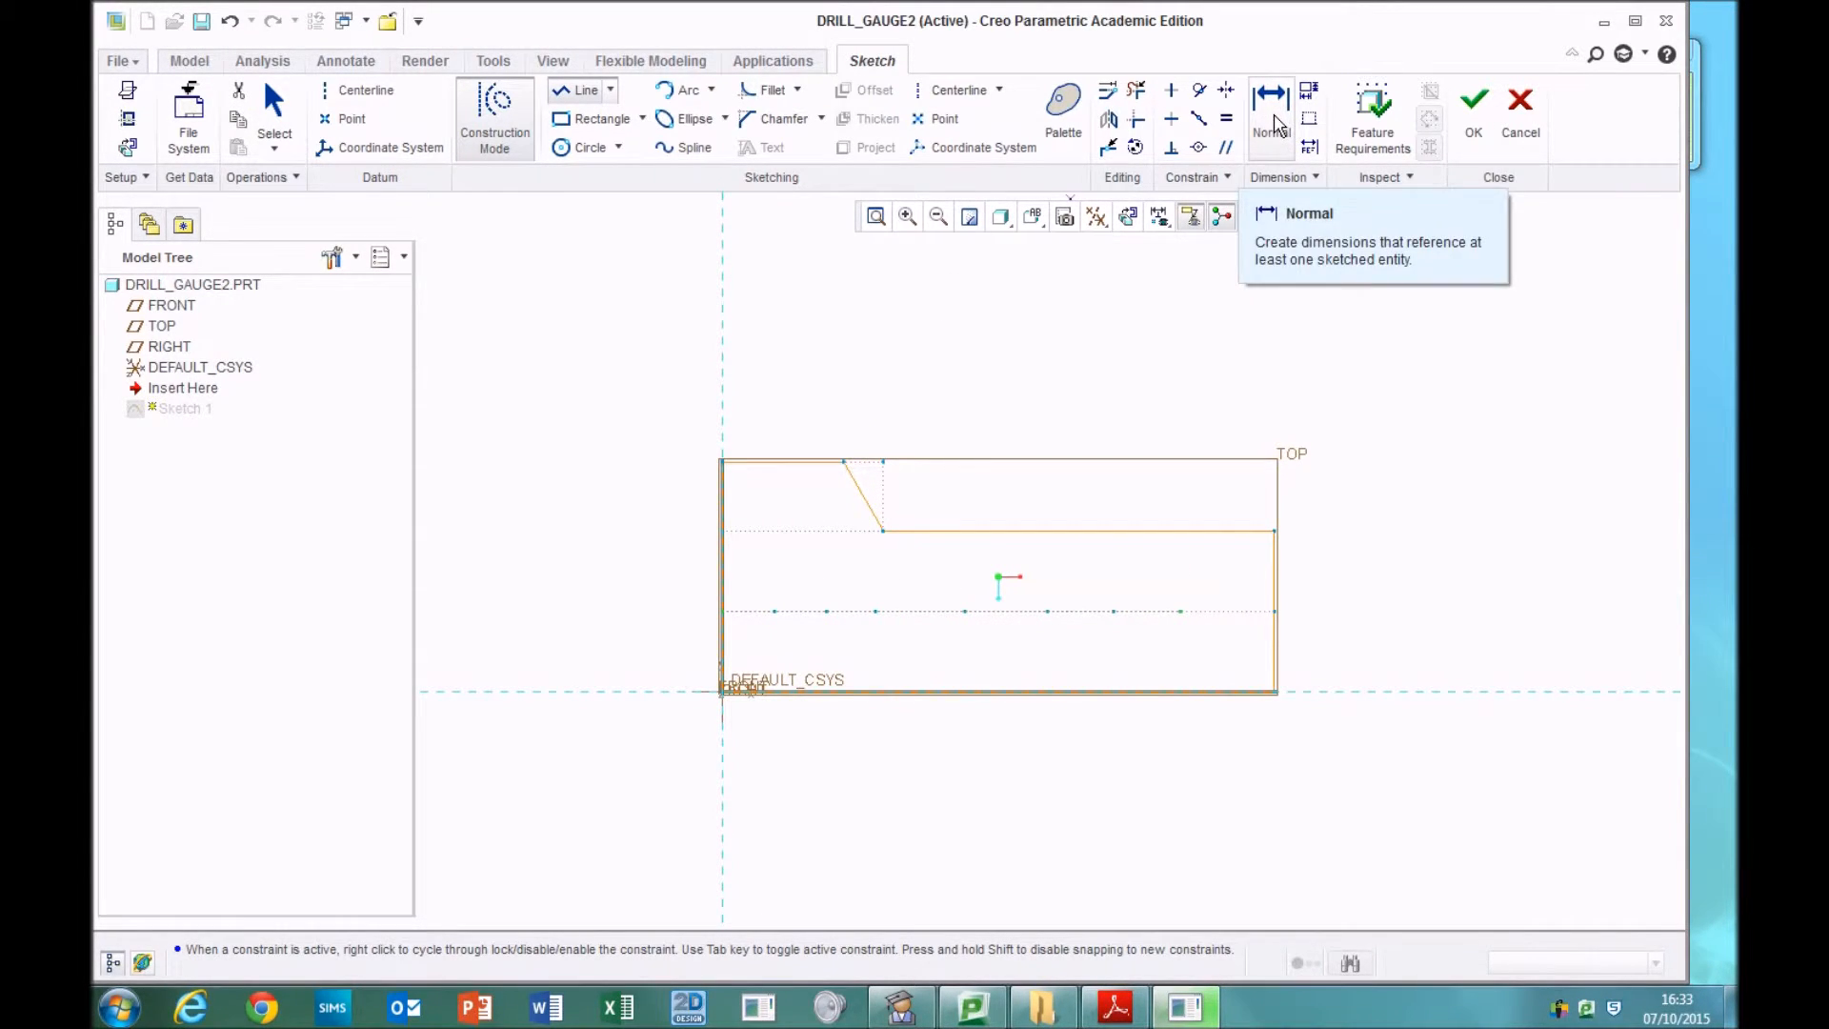
- Move the 120 mm overall length dimension well below the plate and the 35 mm height dimension outside its right edge
{"action": "left_click", "coordinate": [1276, 124]}
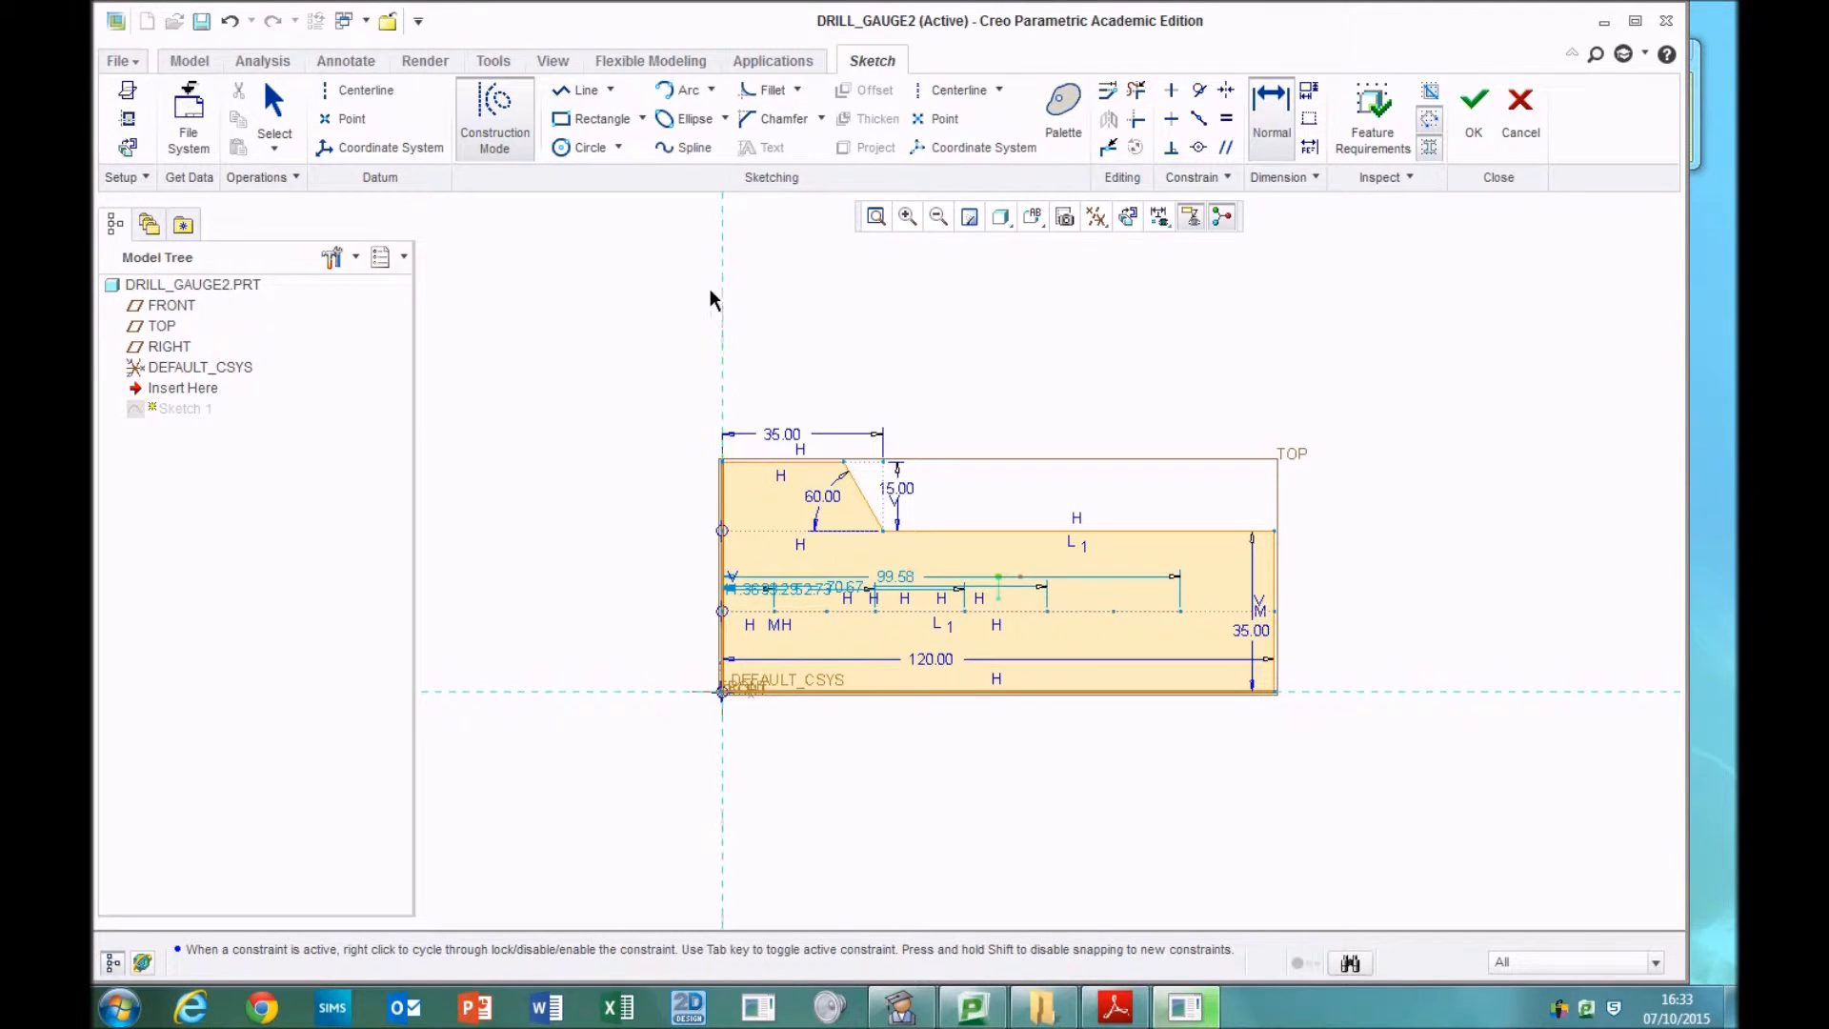
{"action": "left_click", "coordinate": [274, 109]}
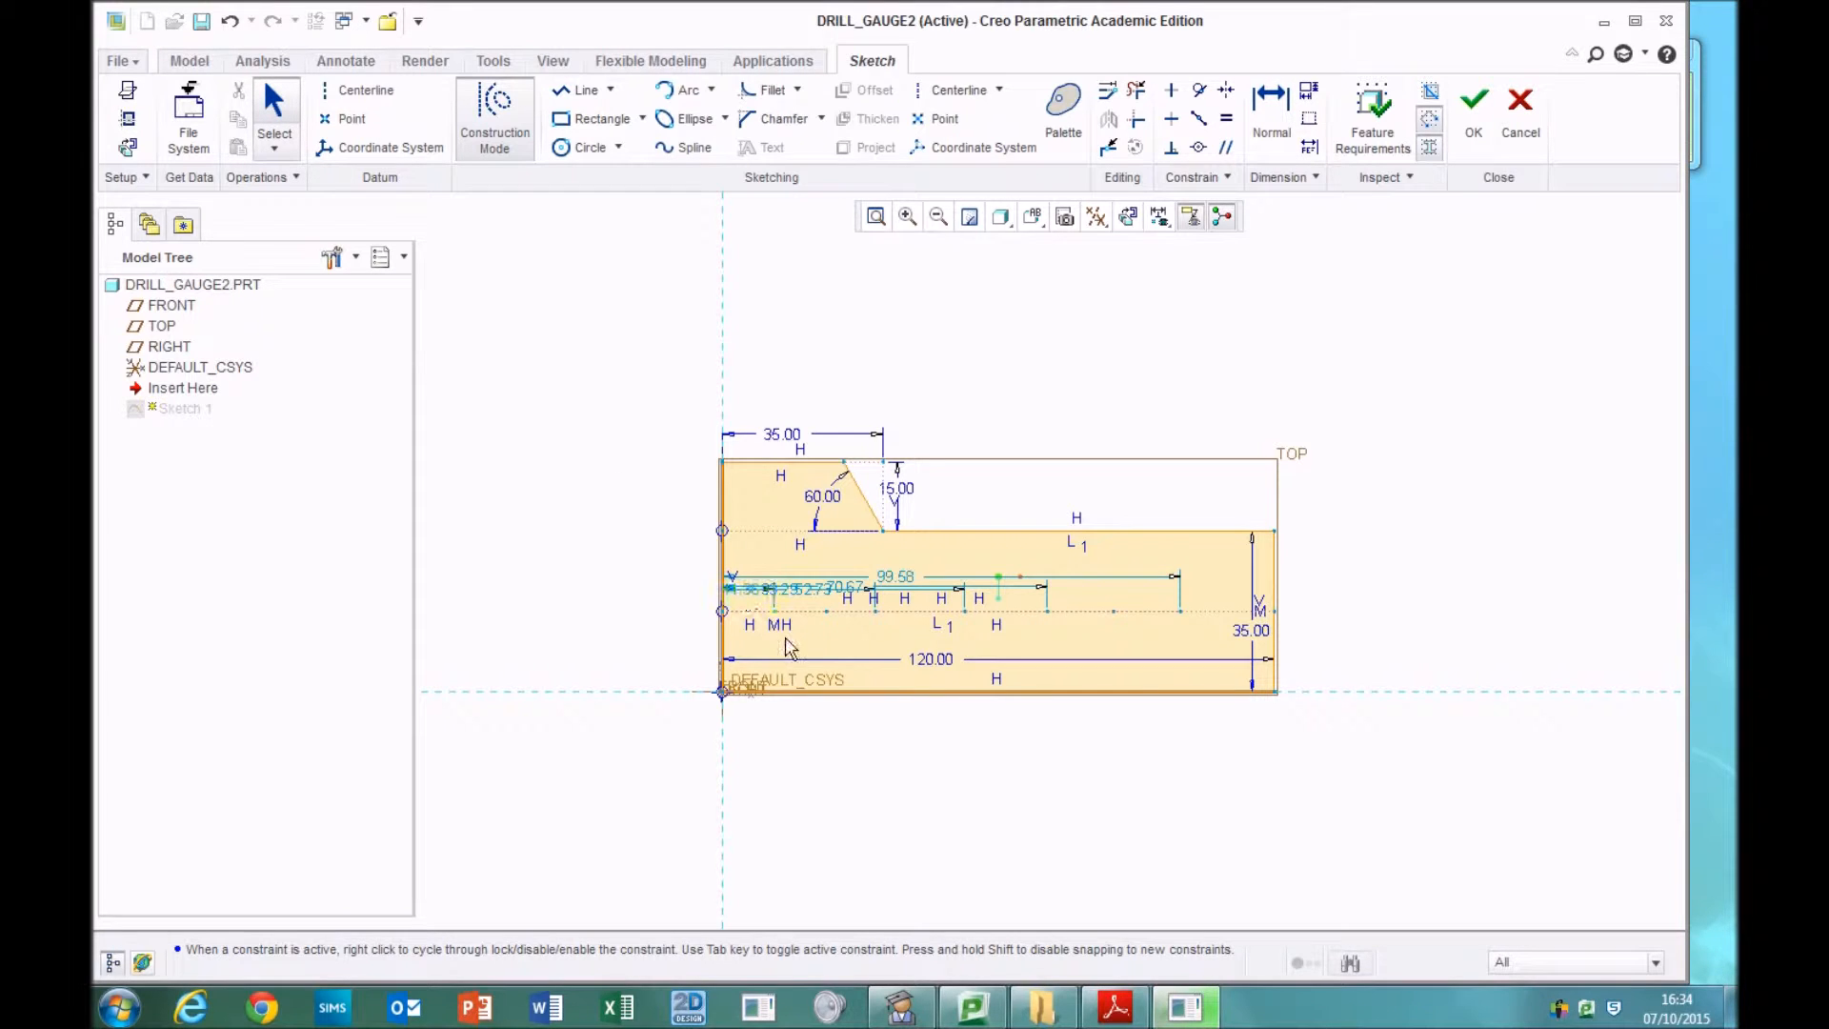
{"action": "left_click_drag", "start_coordinate": [929, 670], "coordinate": [923, 905]}
{"action": "left_click_drag", "start_coordinate": [1250, 631], "coordinate": [1326, 636]}
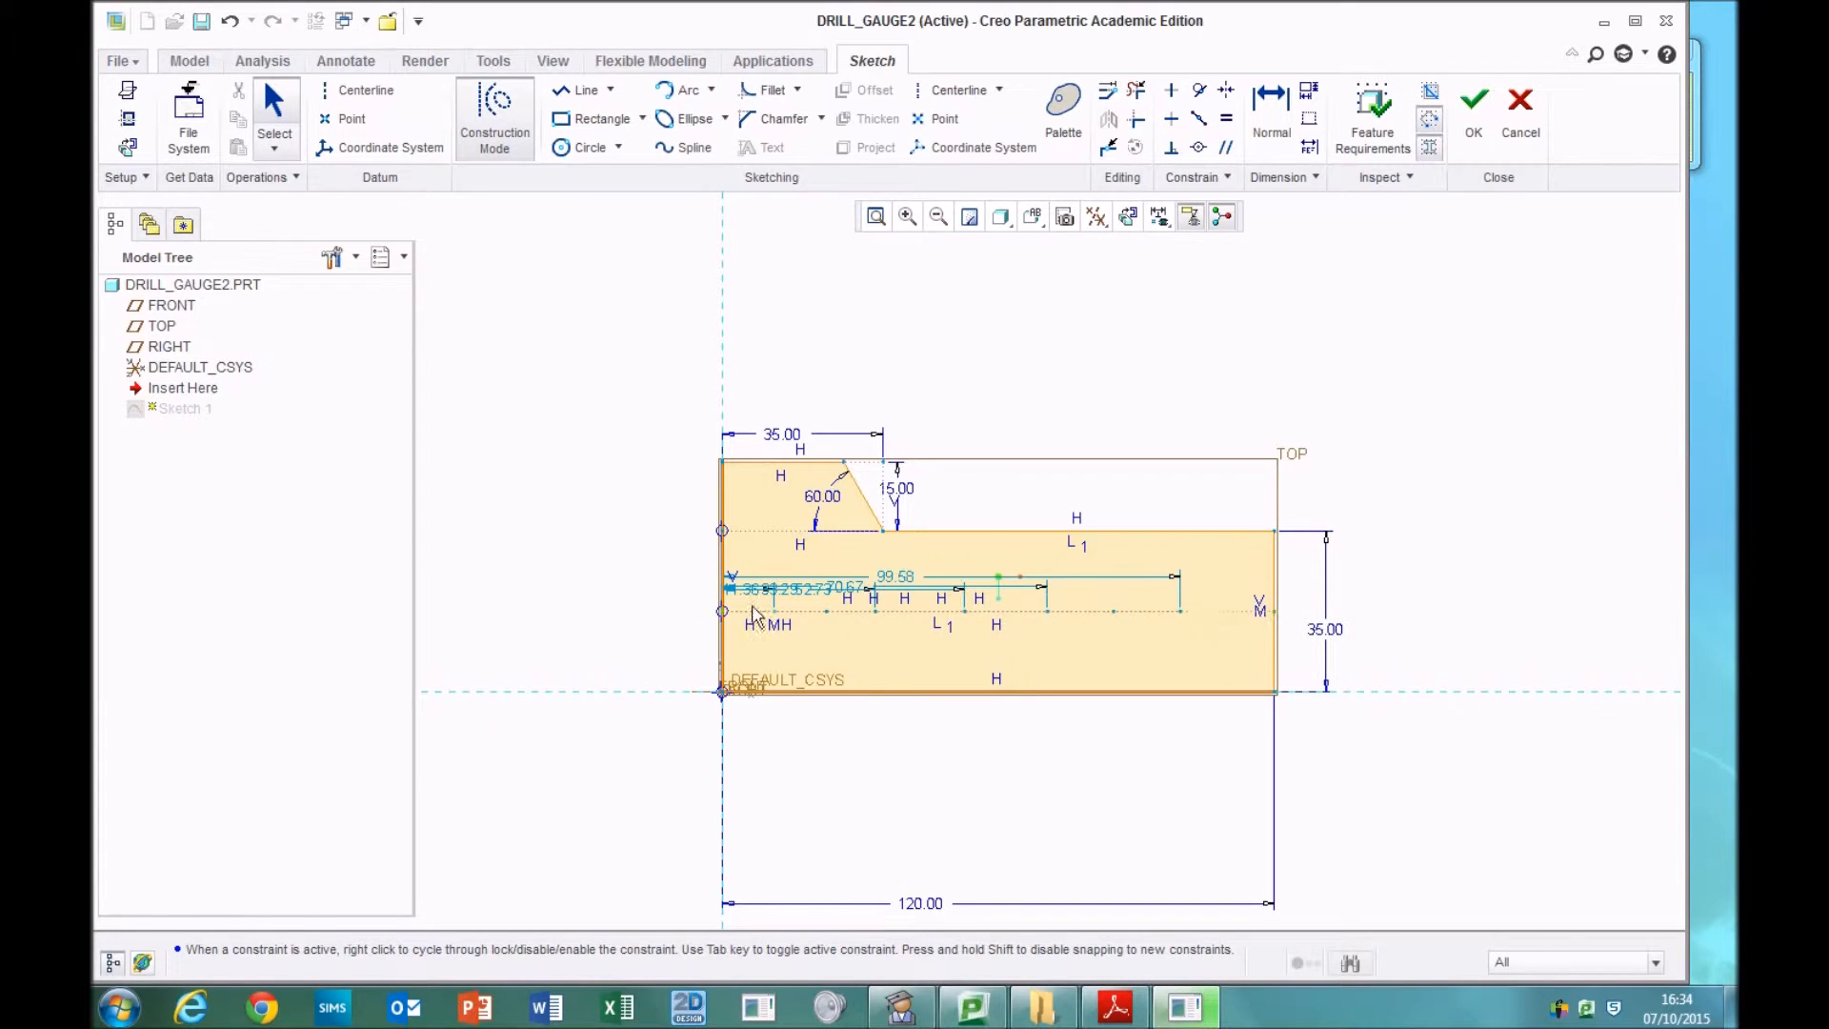
- Stack the length dimensions of the first, third and fourth construction lines below the plate
{"action": "left_click_drag", "start_coordinate": [752, 600], "coordinate": [751, 724]}
{"action": "left_click_drag", "start_coordinate": [772, 600], "coordinate": [786, 758]}
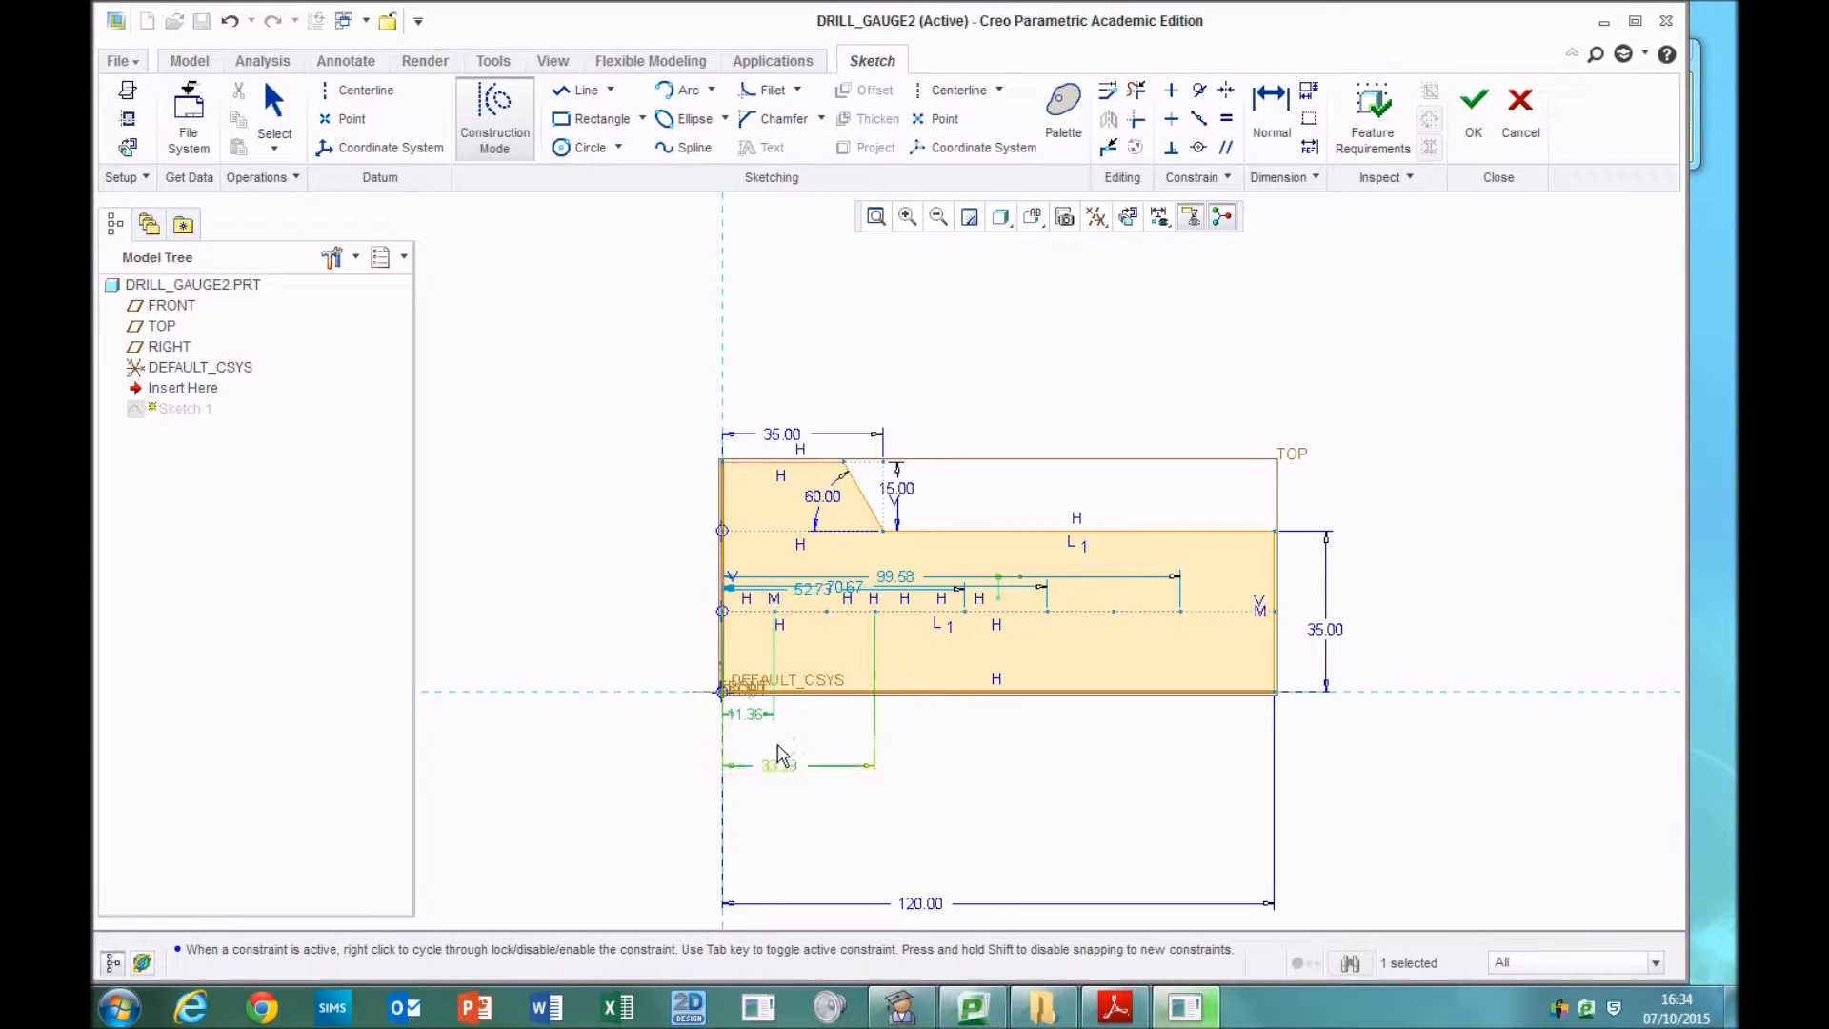
{"action": "left_click_drag", "start_coordinate": [803, 596], "coordinate": [809, 806]}
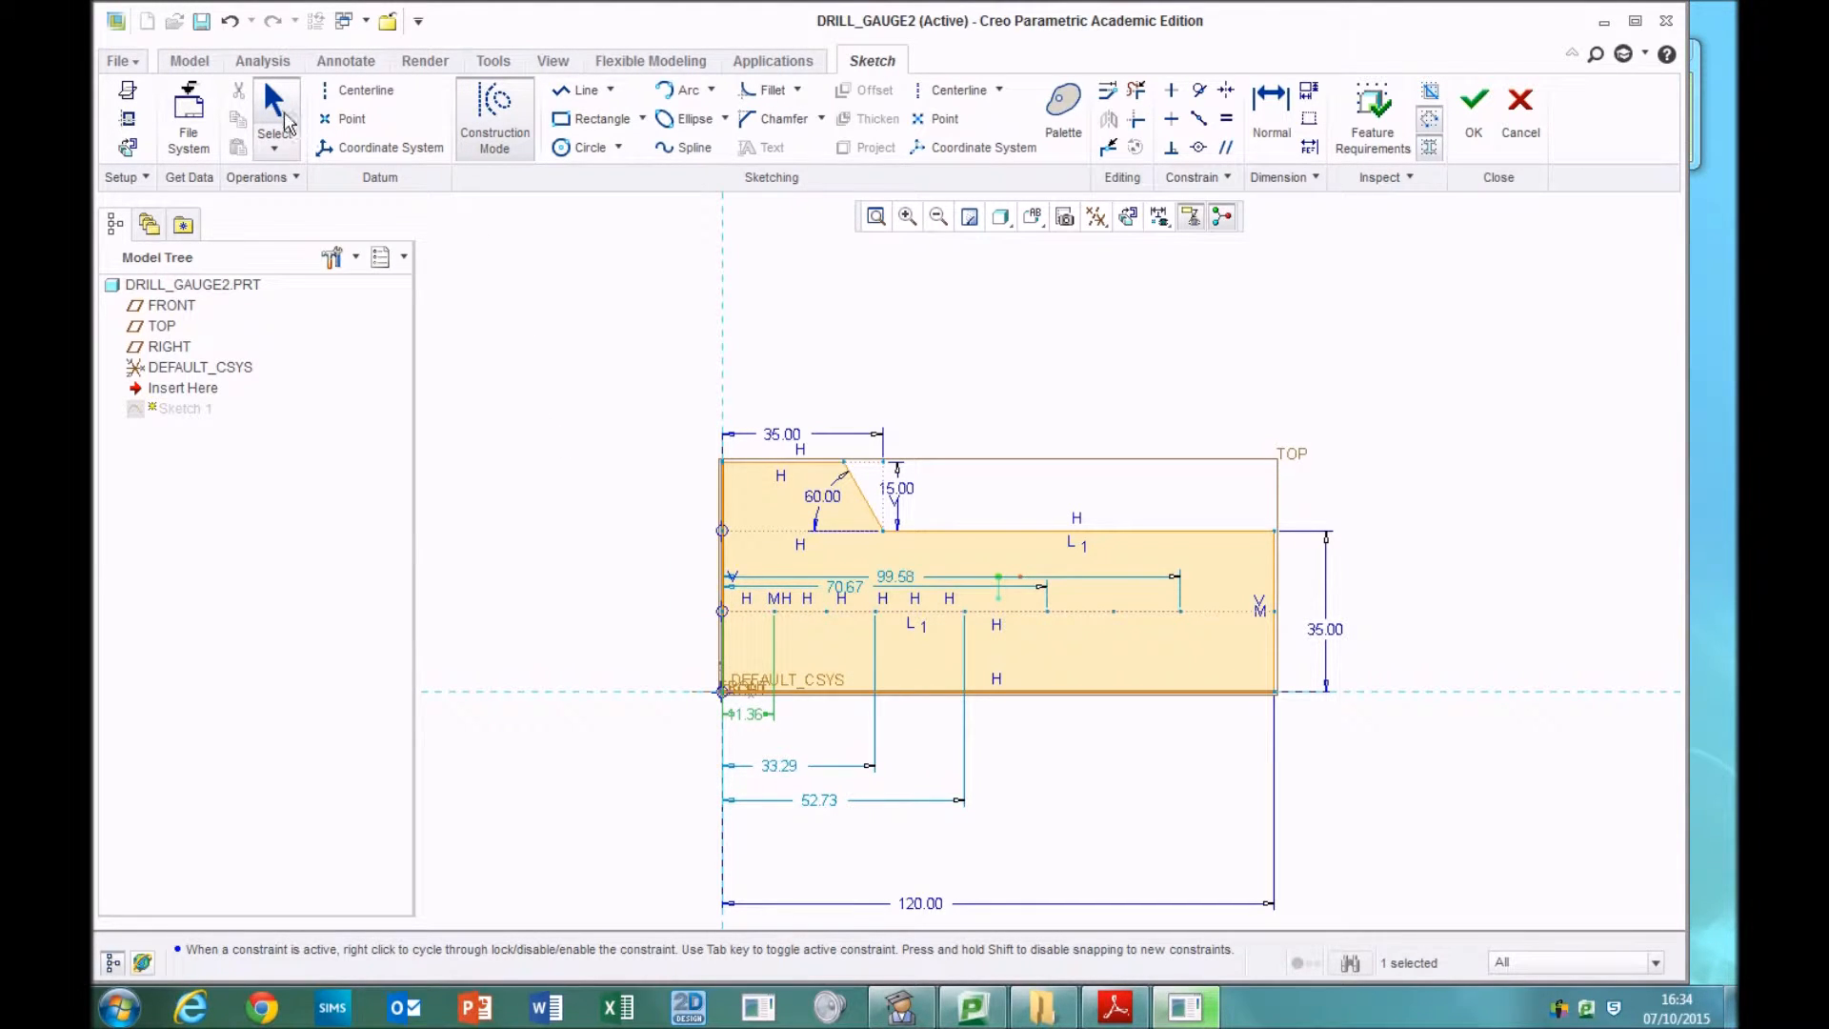
- Delete the second construction line with the midpoint constraint and redraw it from the left edge about 24 mm long
{"action": "key", "text": "Delete"}
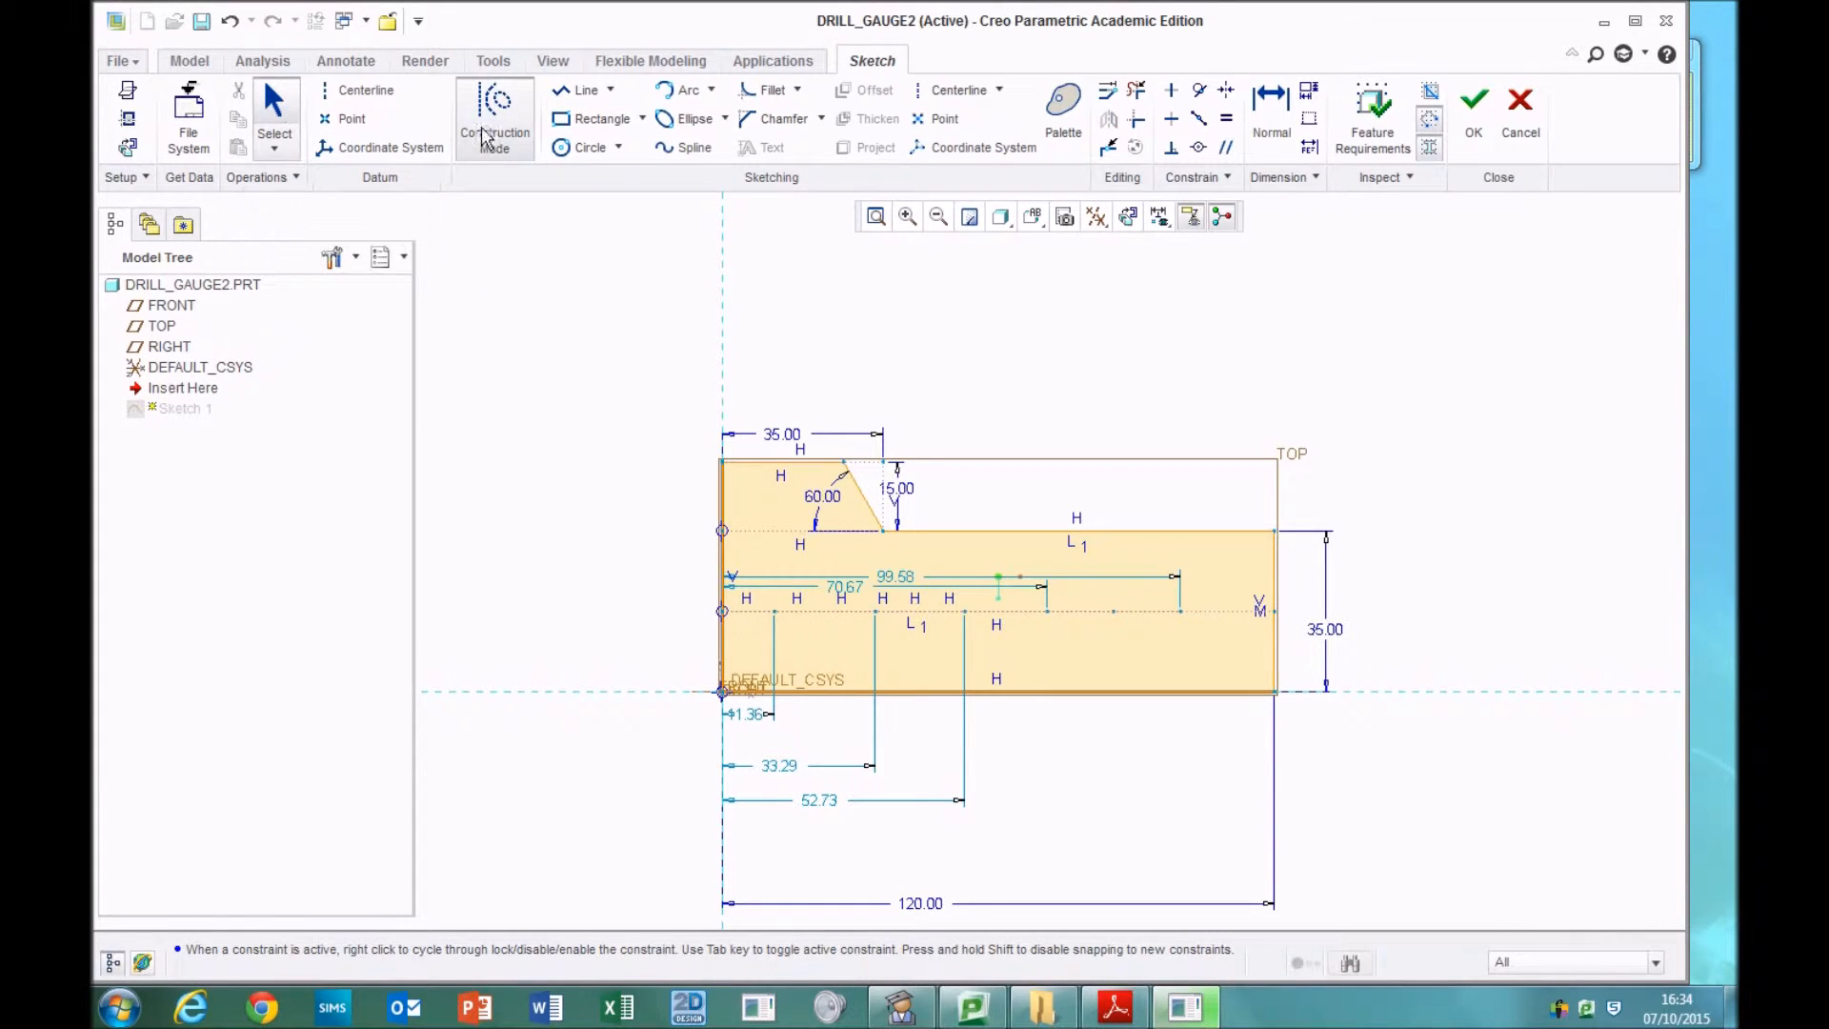
{"action": "left_click", "coordinate": [577, 89]}
{"action": "left_click", "coordinate": [721, 616]}
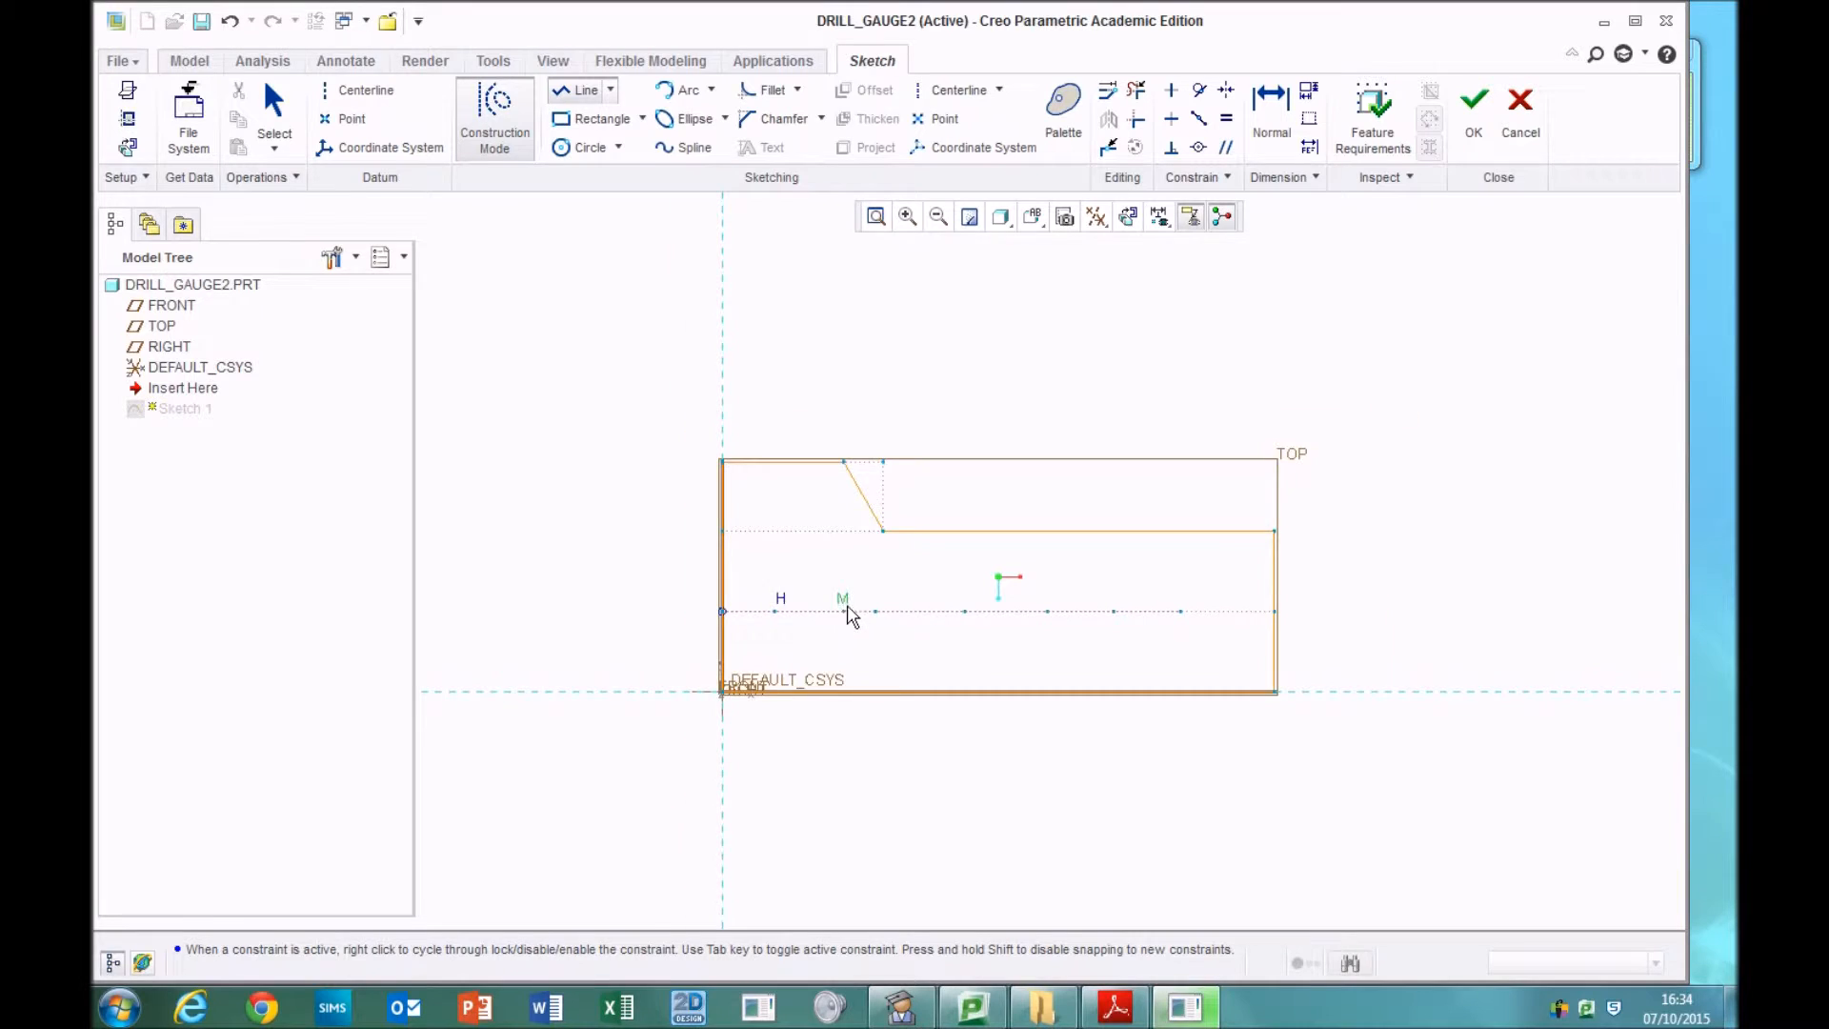
{"action": "scroll", "coordinate": [850, 617], "scroll_direction": "up", "scroll_amount": 4}
{"action": "left_click", "coordinate": [812, 621]}
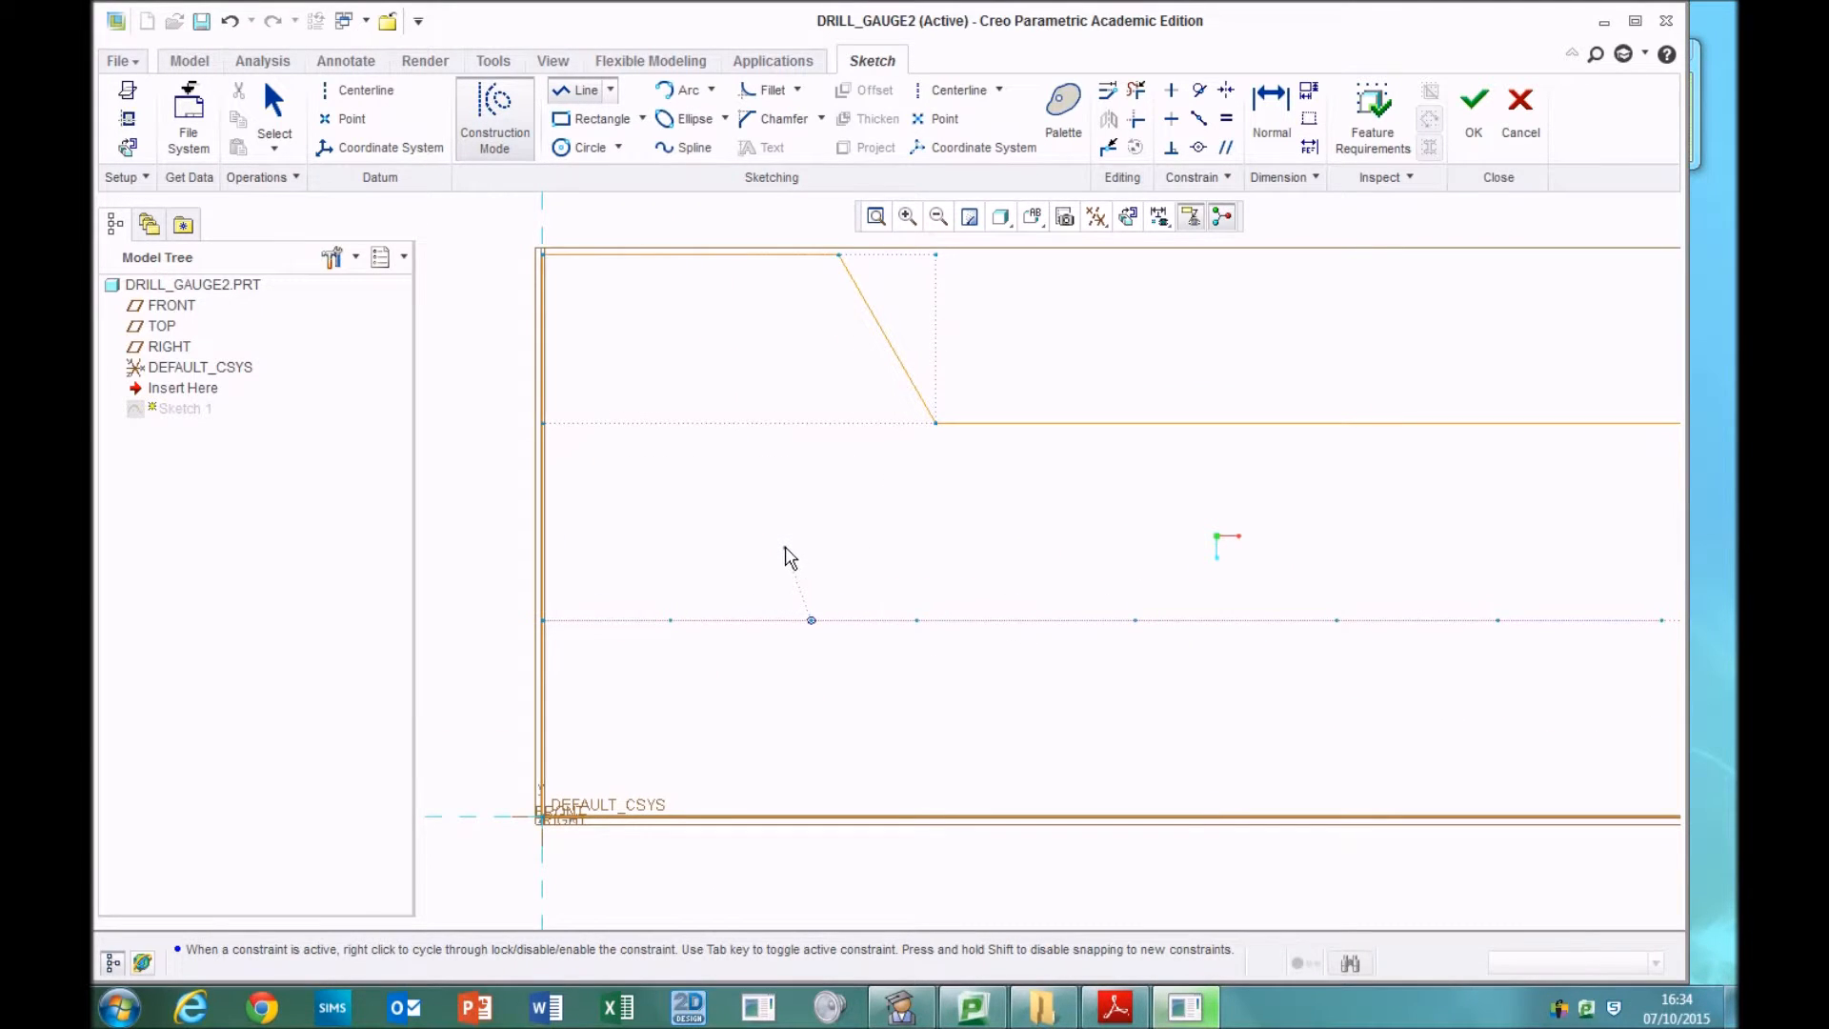
{"action": "scroll", "coordinate": [786, 551], "scroll_direction": "down", "scroll_amount": 4}
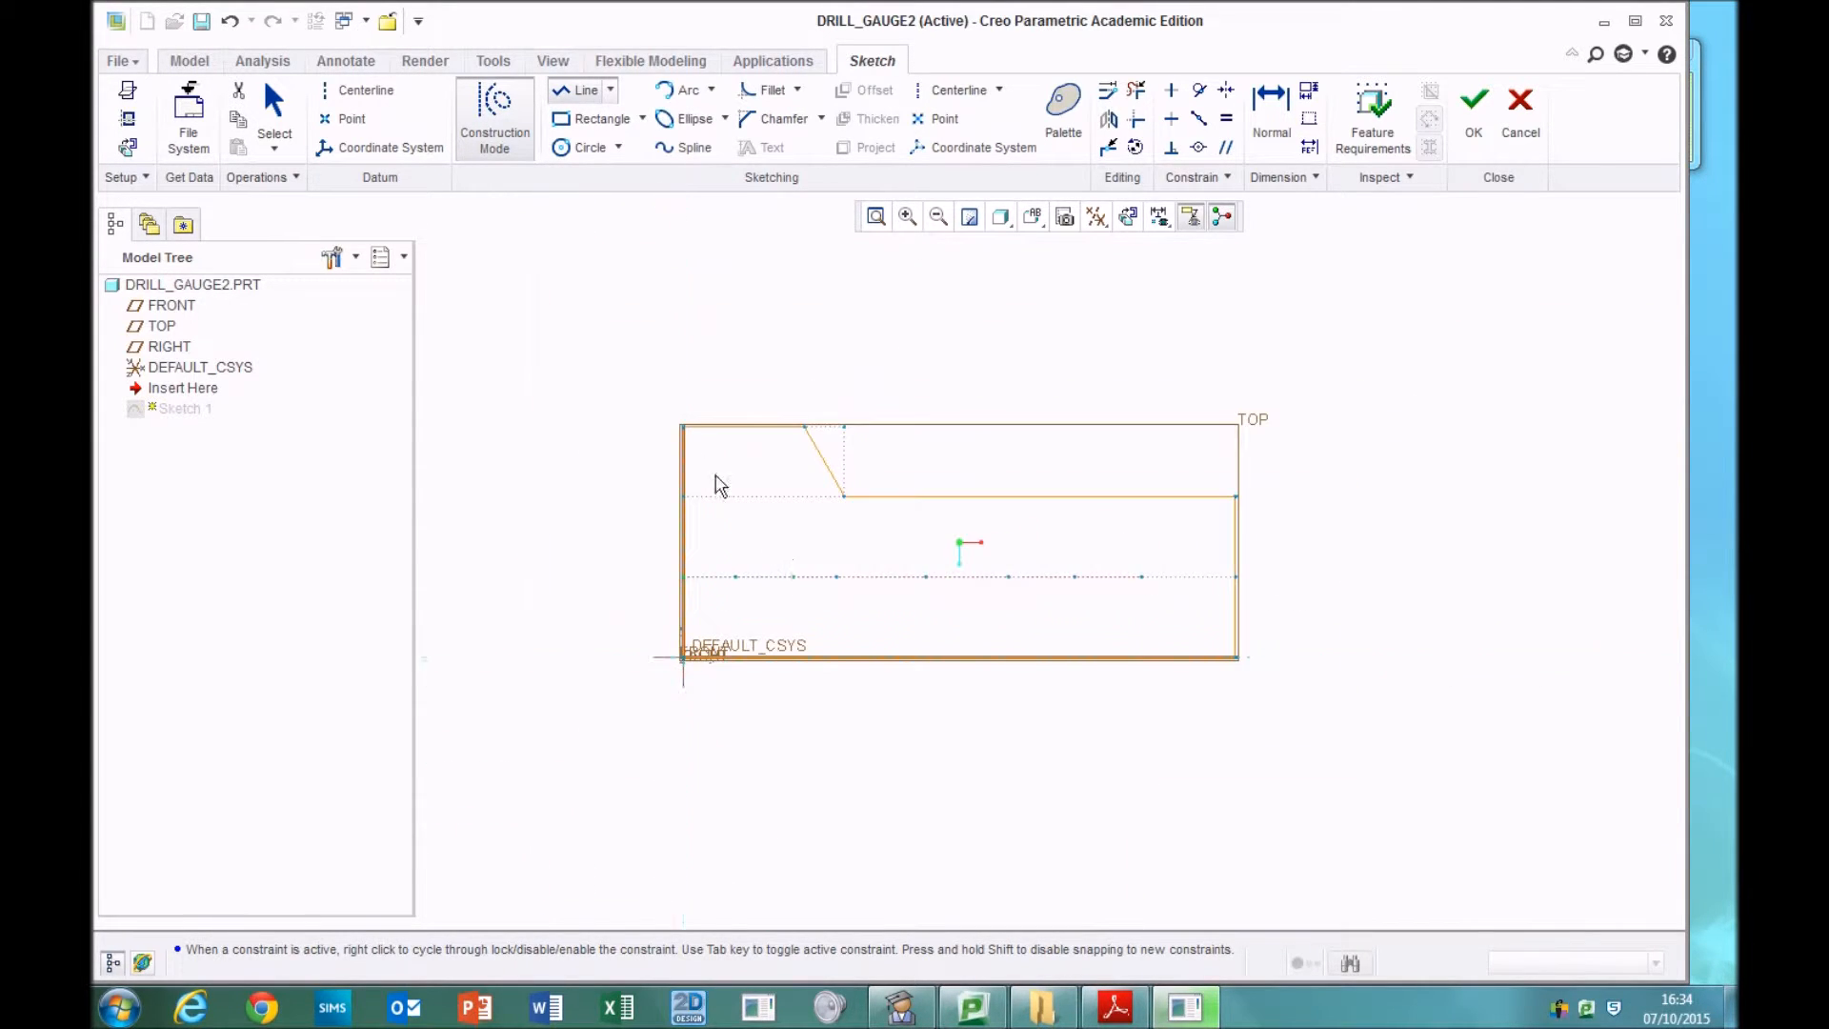
- Place the length dimensions of the second, fifth and longest construction lines in the stack below the plate
{"action": "left_click", "coordinate": [276, 110]}
{"action": "left_click_drag", "start_coordinate": [730, 555], "coordinate": [752, 704]}
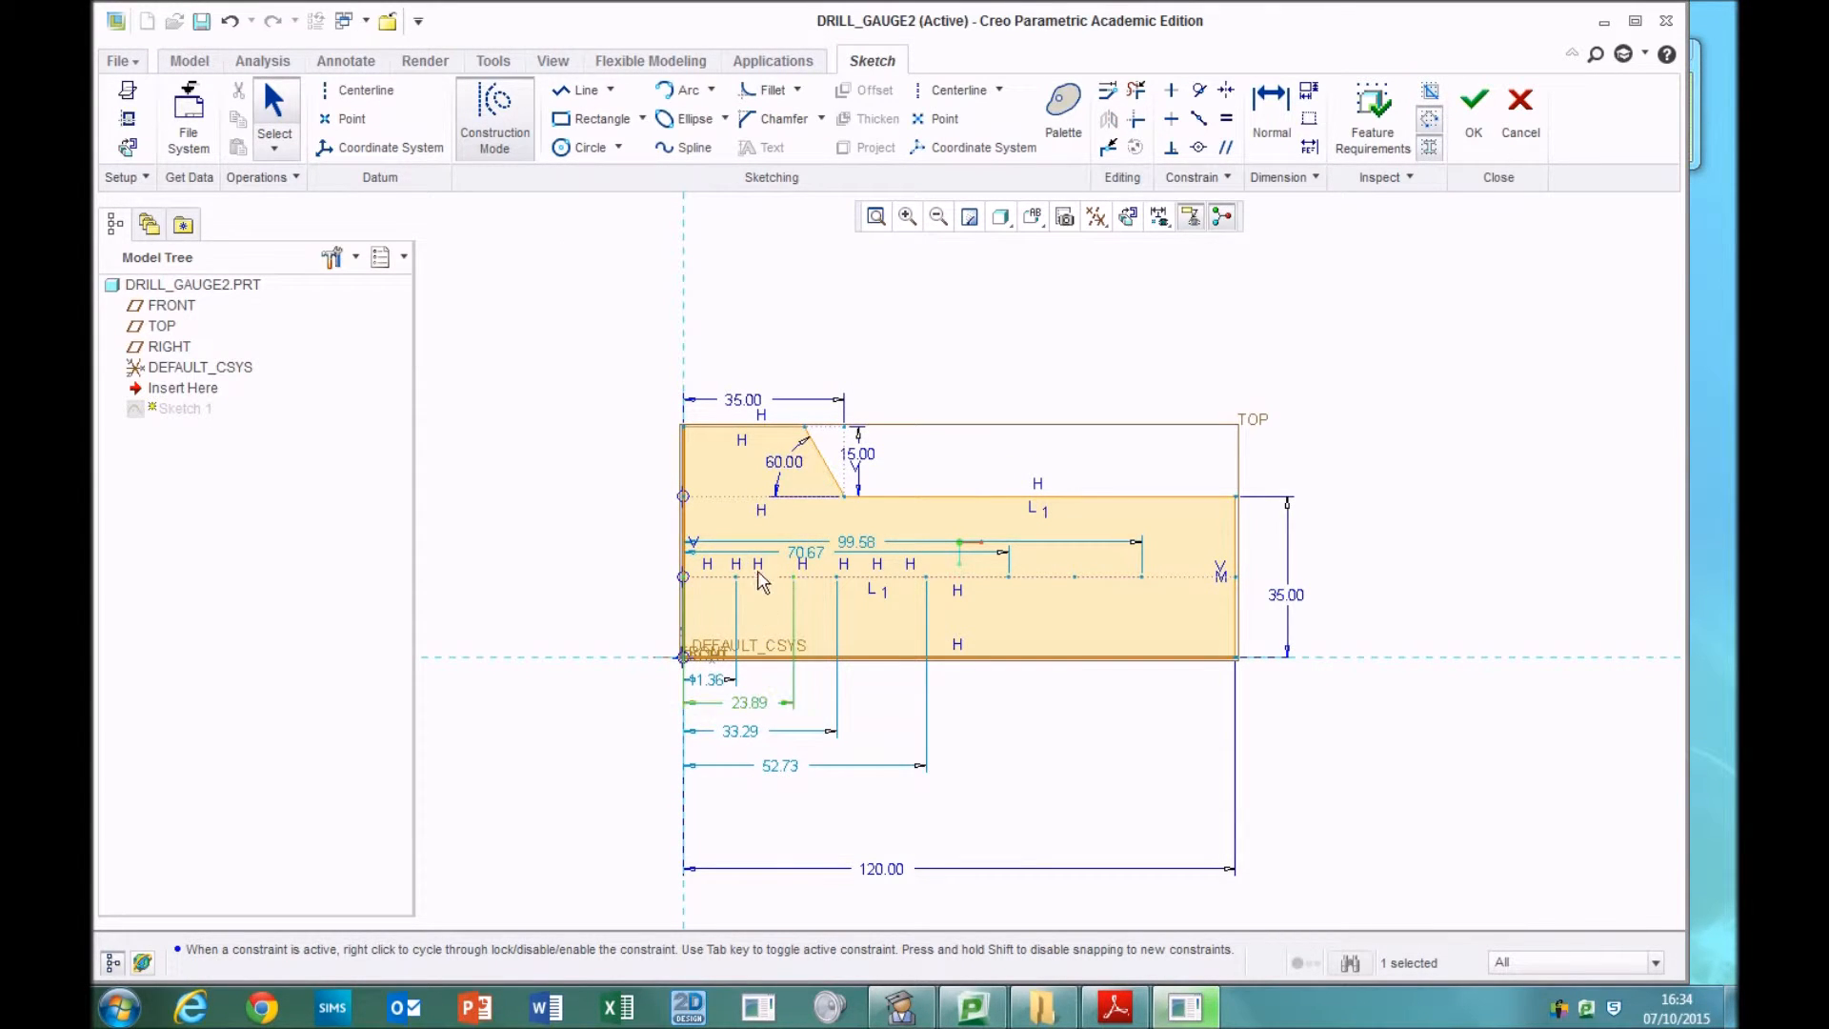
{"action": "left_click_drag", "start_coordinate": [806, 554], "coordinate": [852, 793]}
{"action": "left_click_drag", "start_coordinate": [853, 552], "coordinate": [905, 832]}
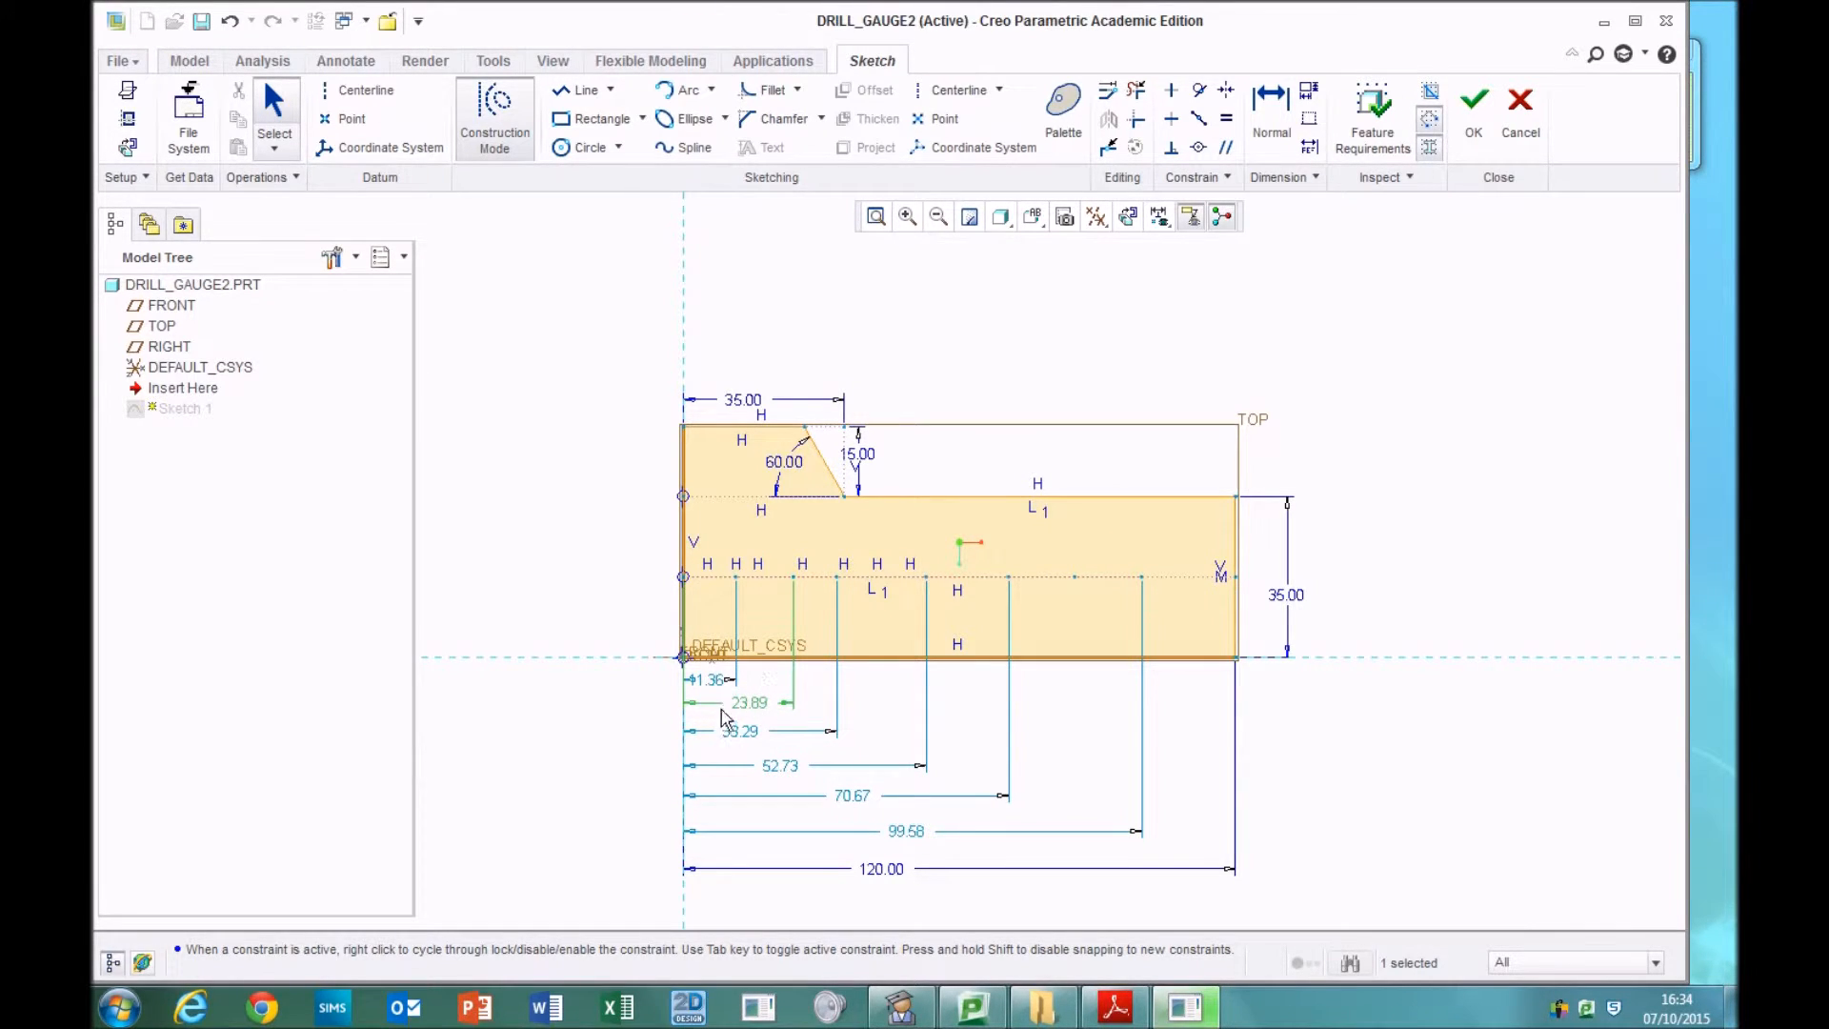
- Set the lengths of the three shortest construction lines to 14, 30 and 45 mm
{"action": "double_click", "coordinate": [715, 682]}
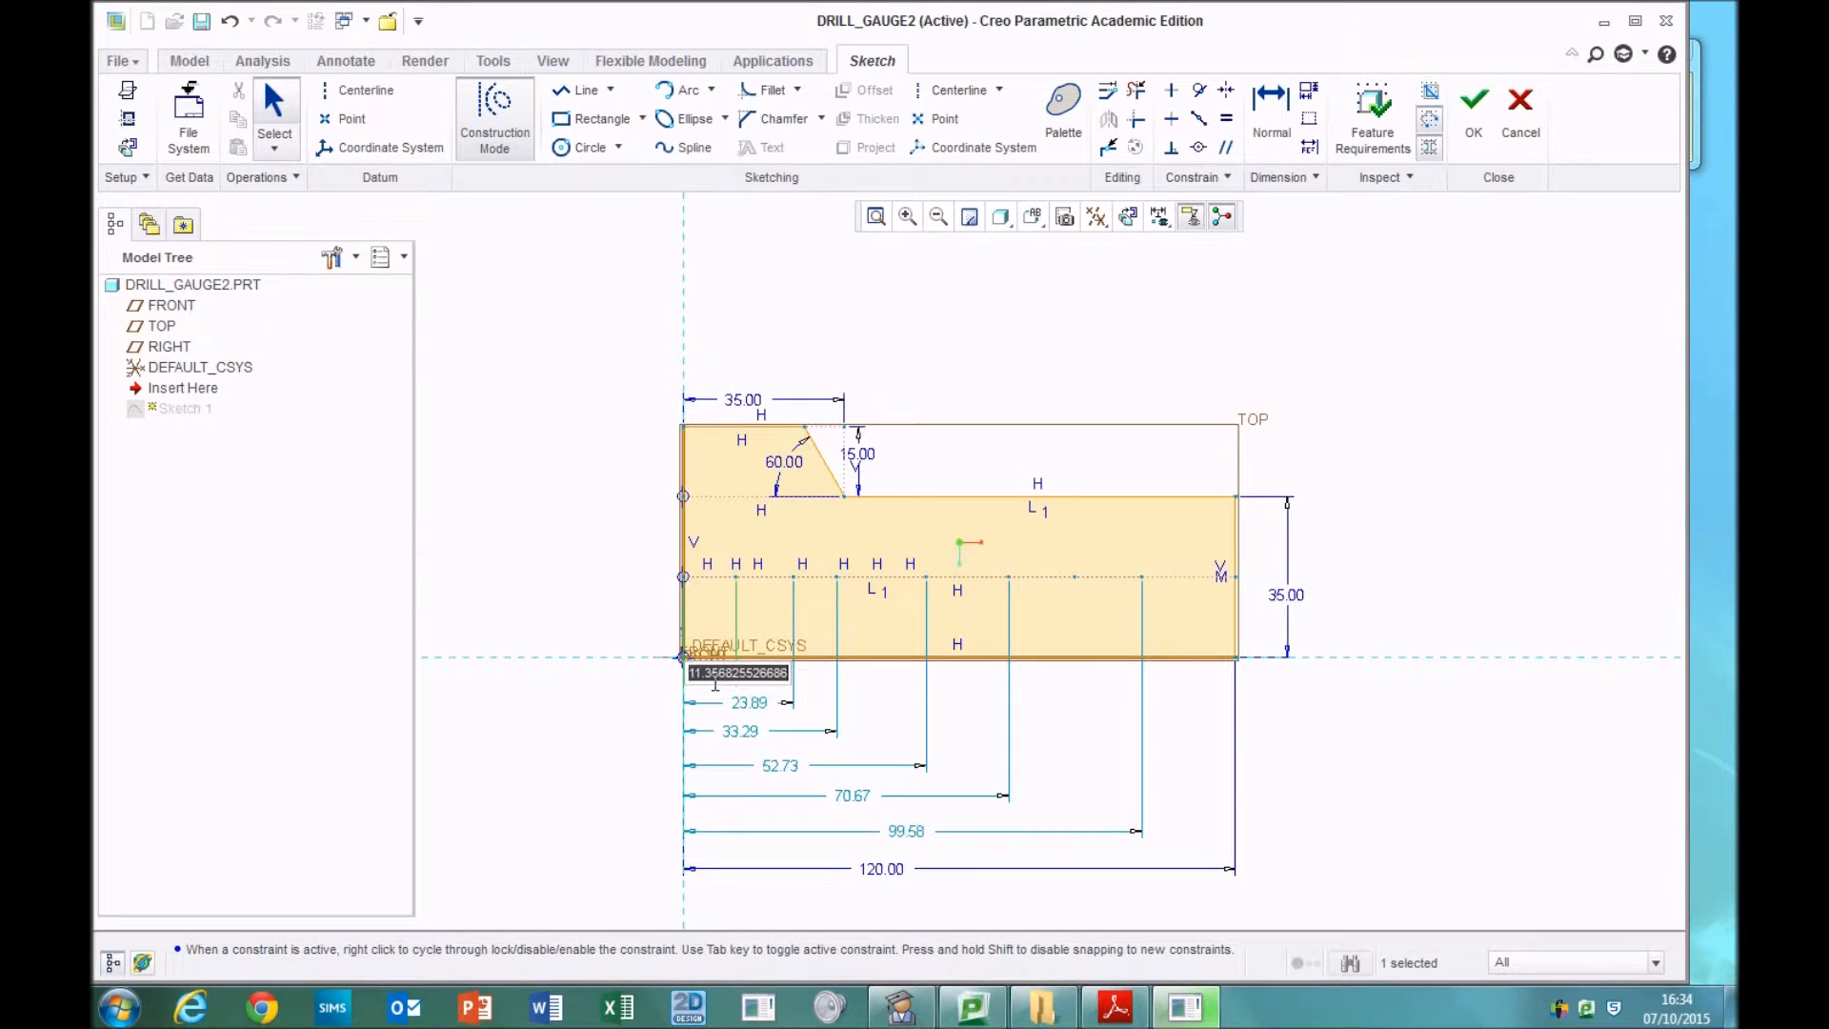
{"action": "type", "text": "14"}
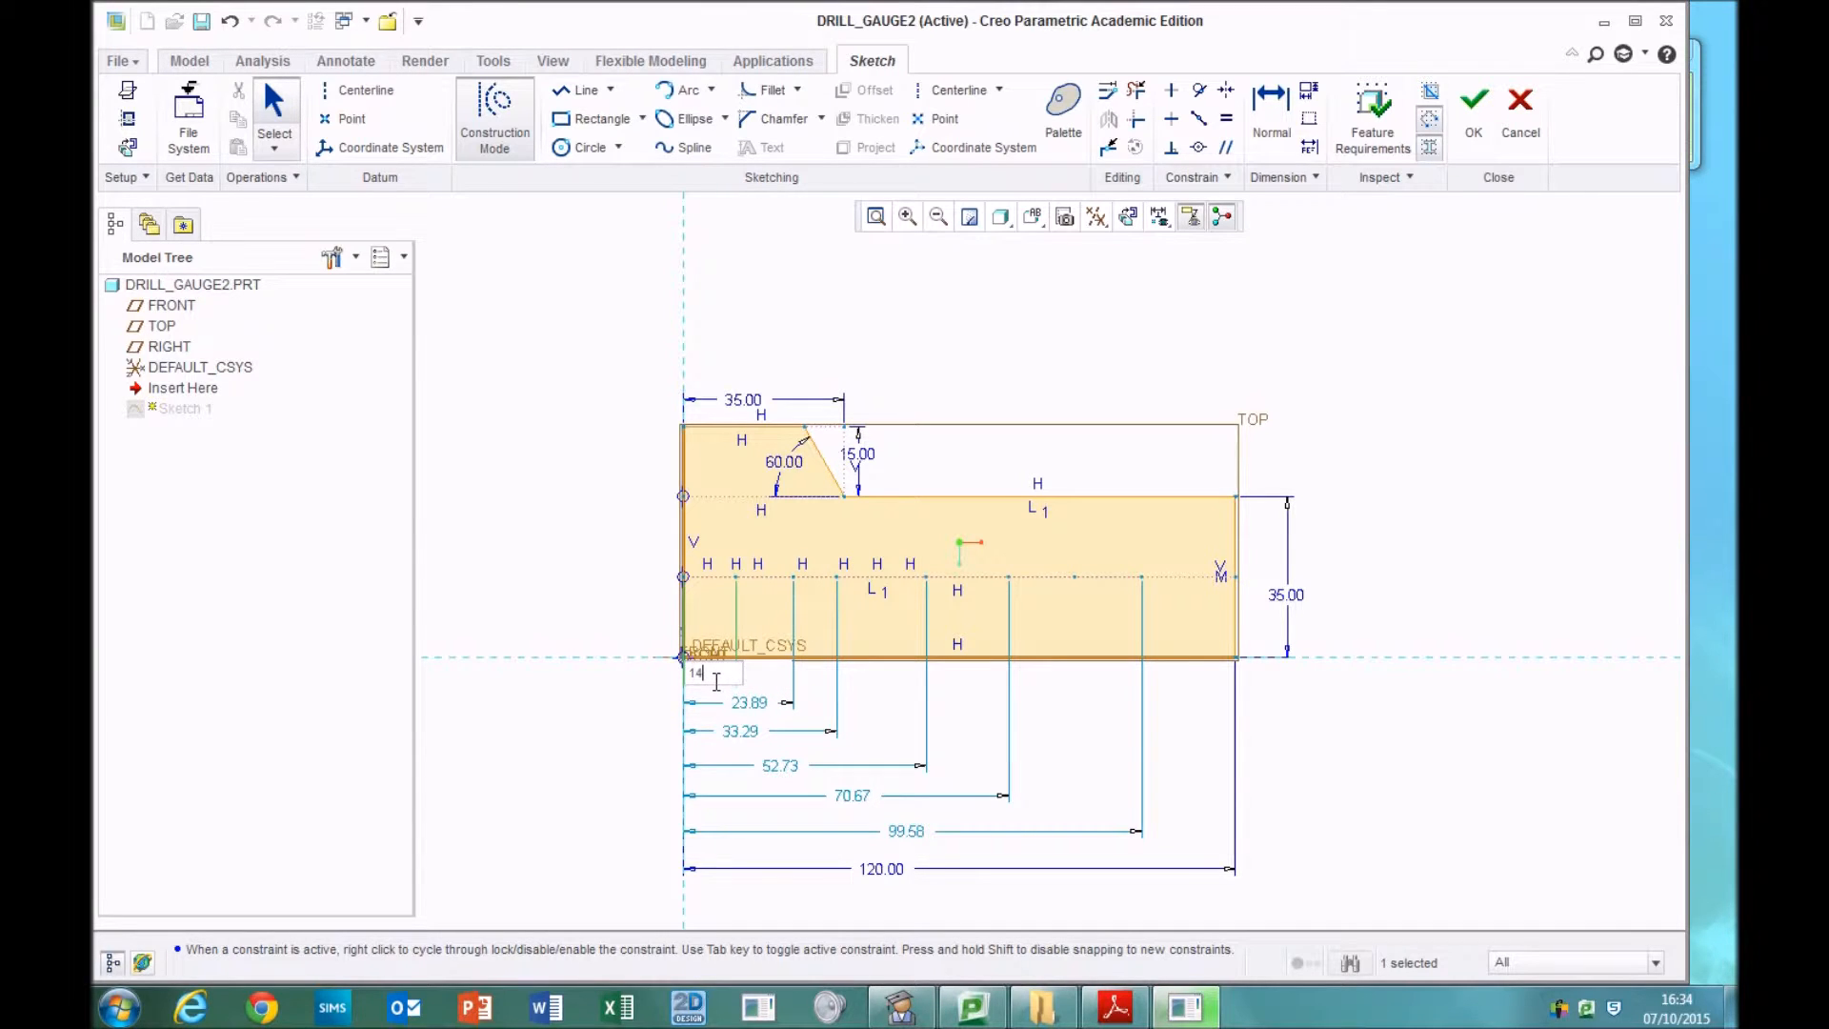
{"action": "double_click", "coordinate": [752, 702]}
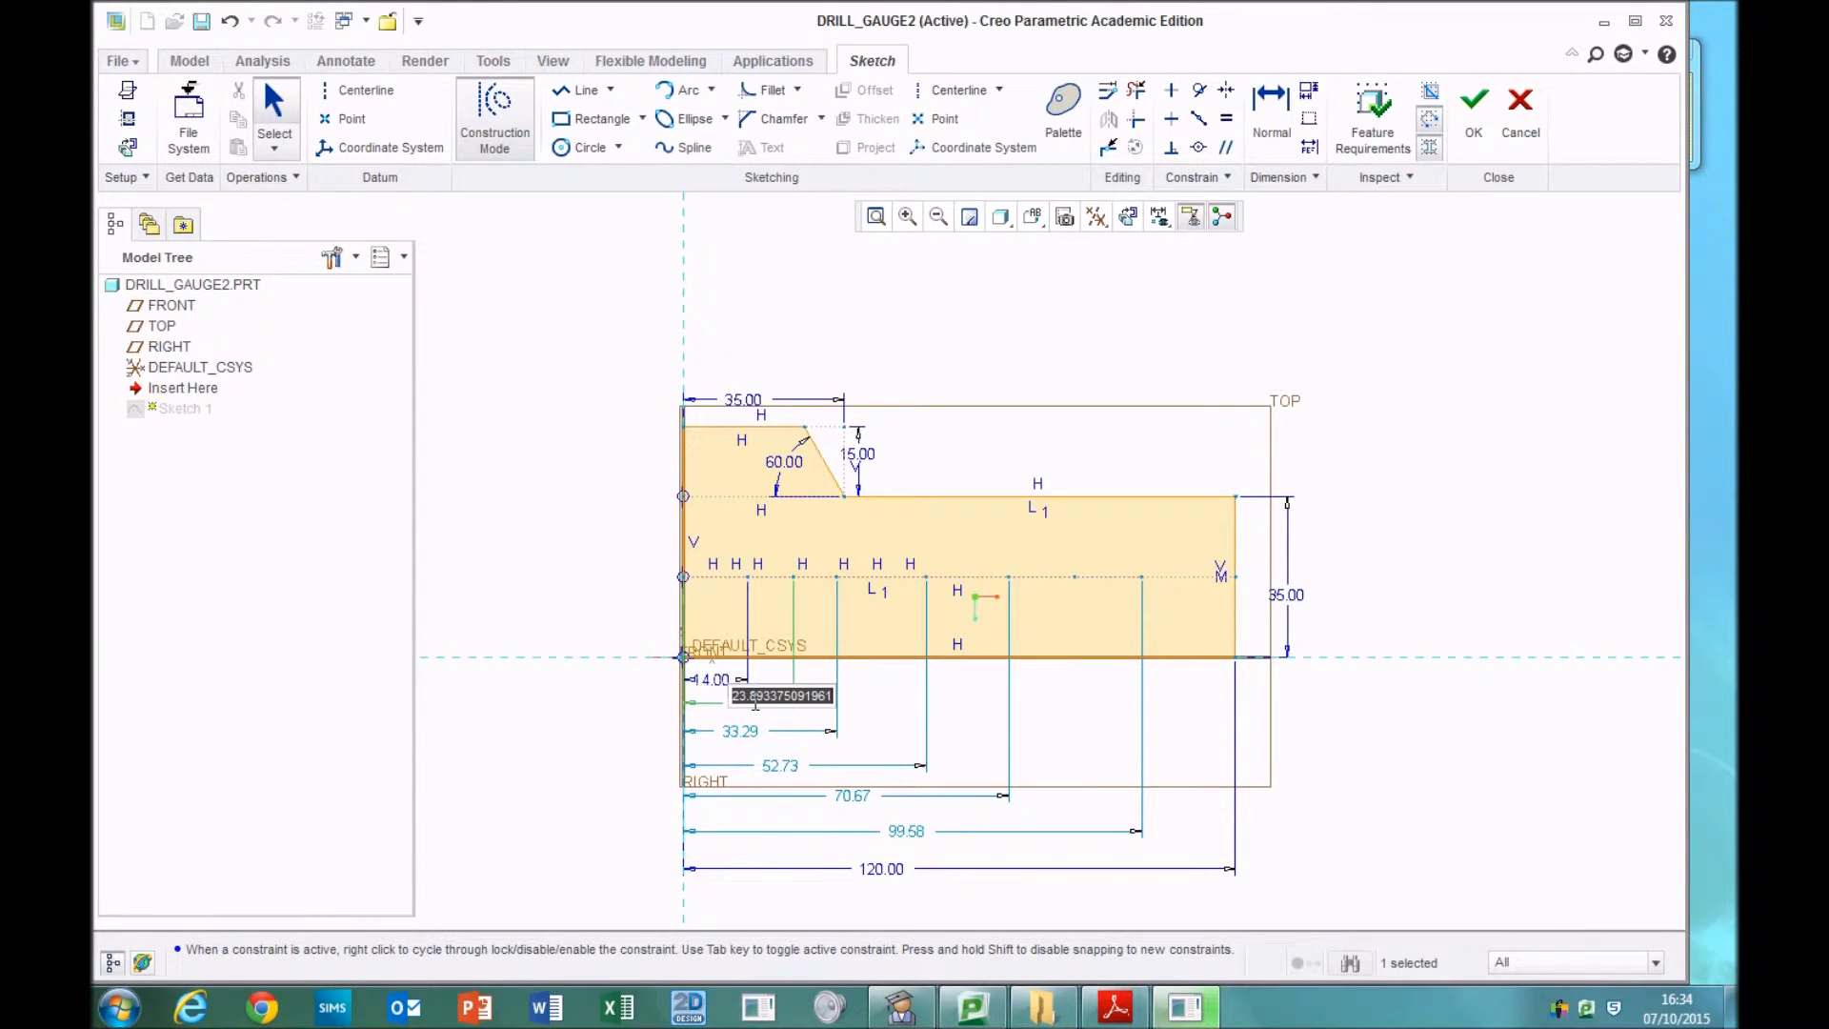
{"action": "type", "text": "30"}
{"action": "key", "text": "Return"}
{"action": "double_click", "coordinate": [739, 731]}
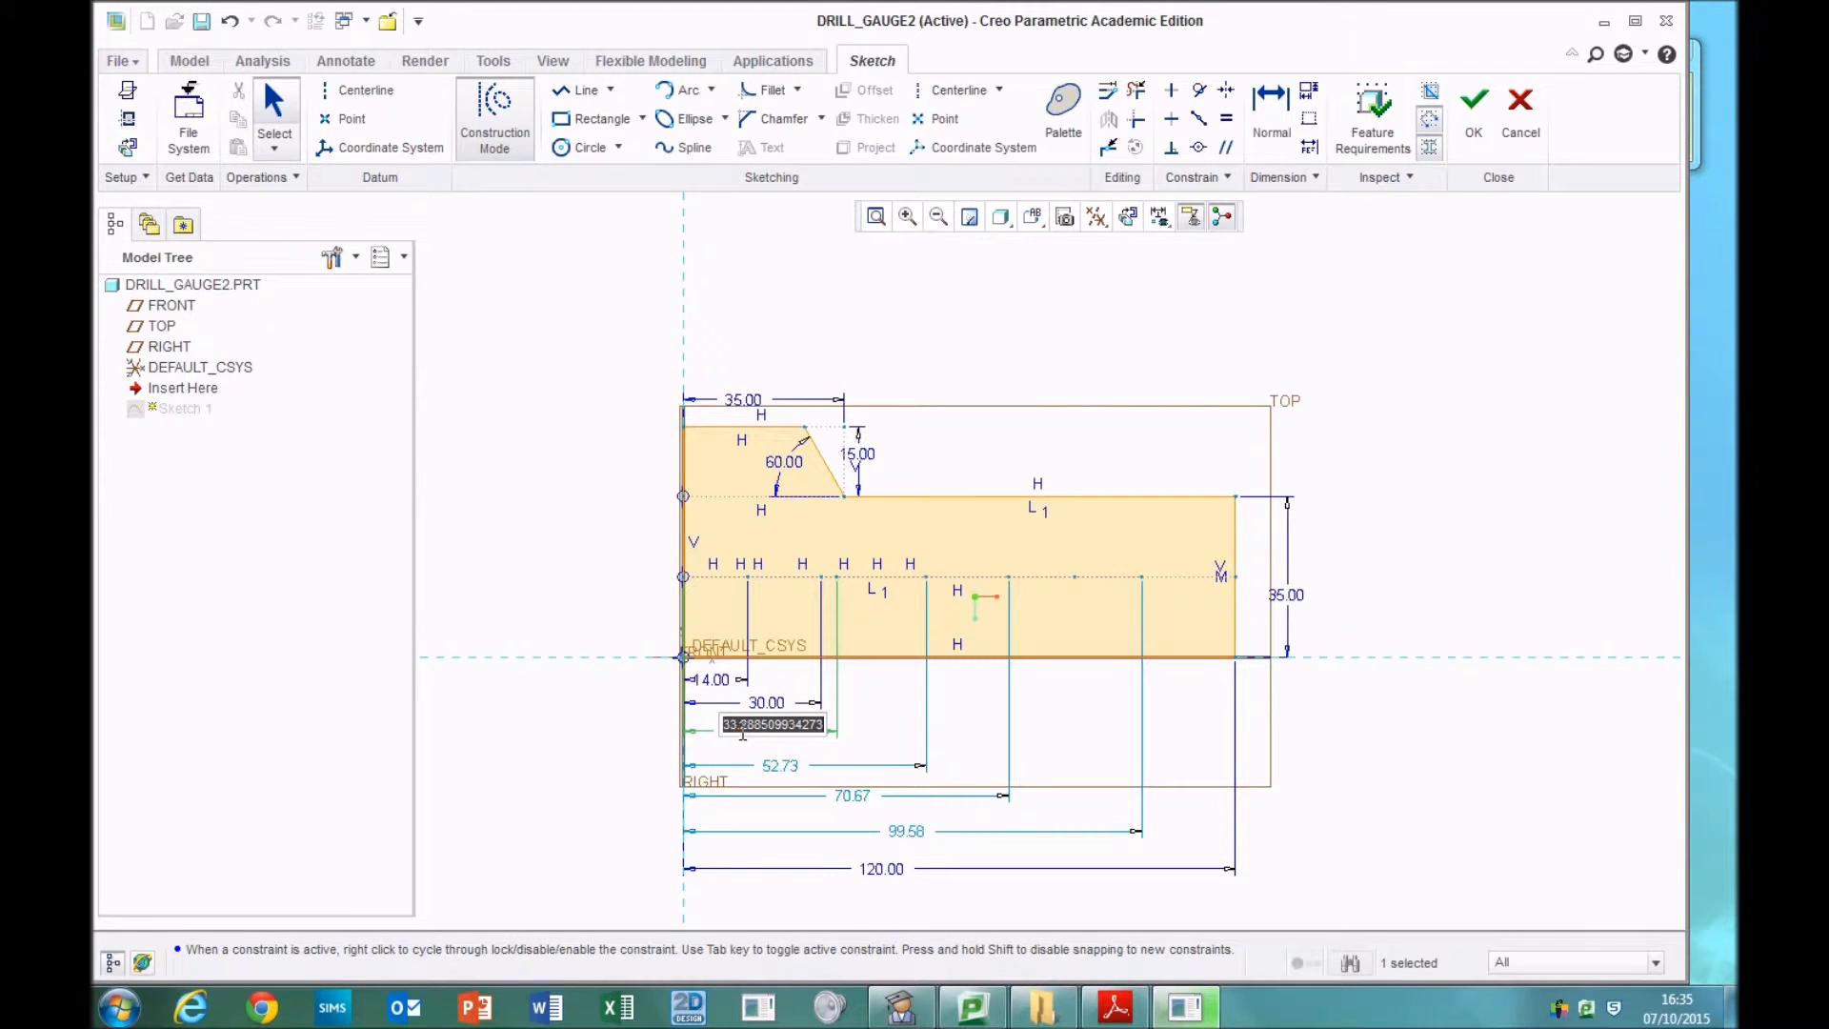
{"action": "type", "text": "45"}
{"action": "key", "text": "Return"}
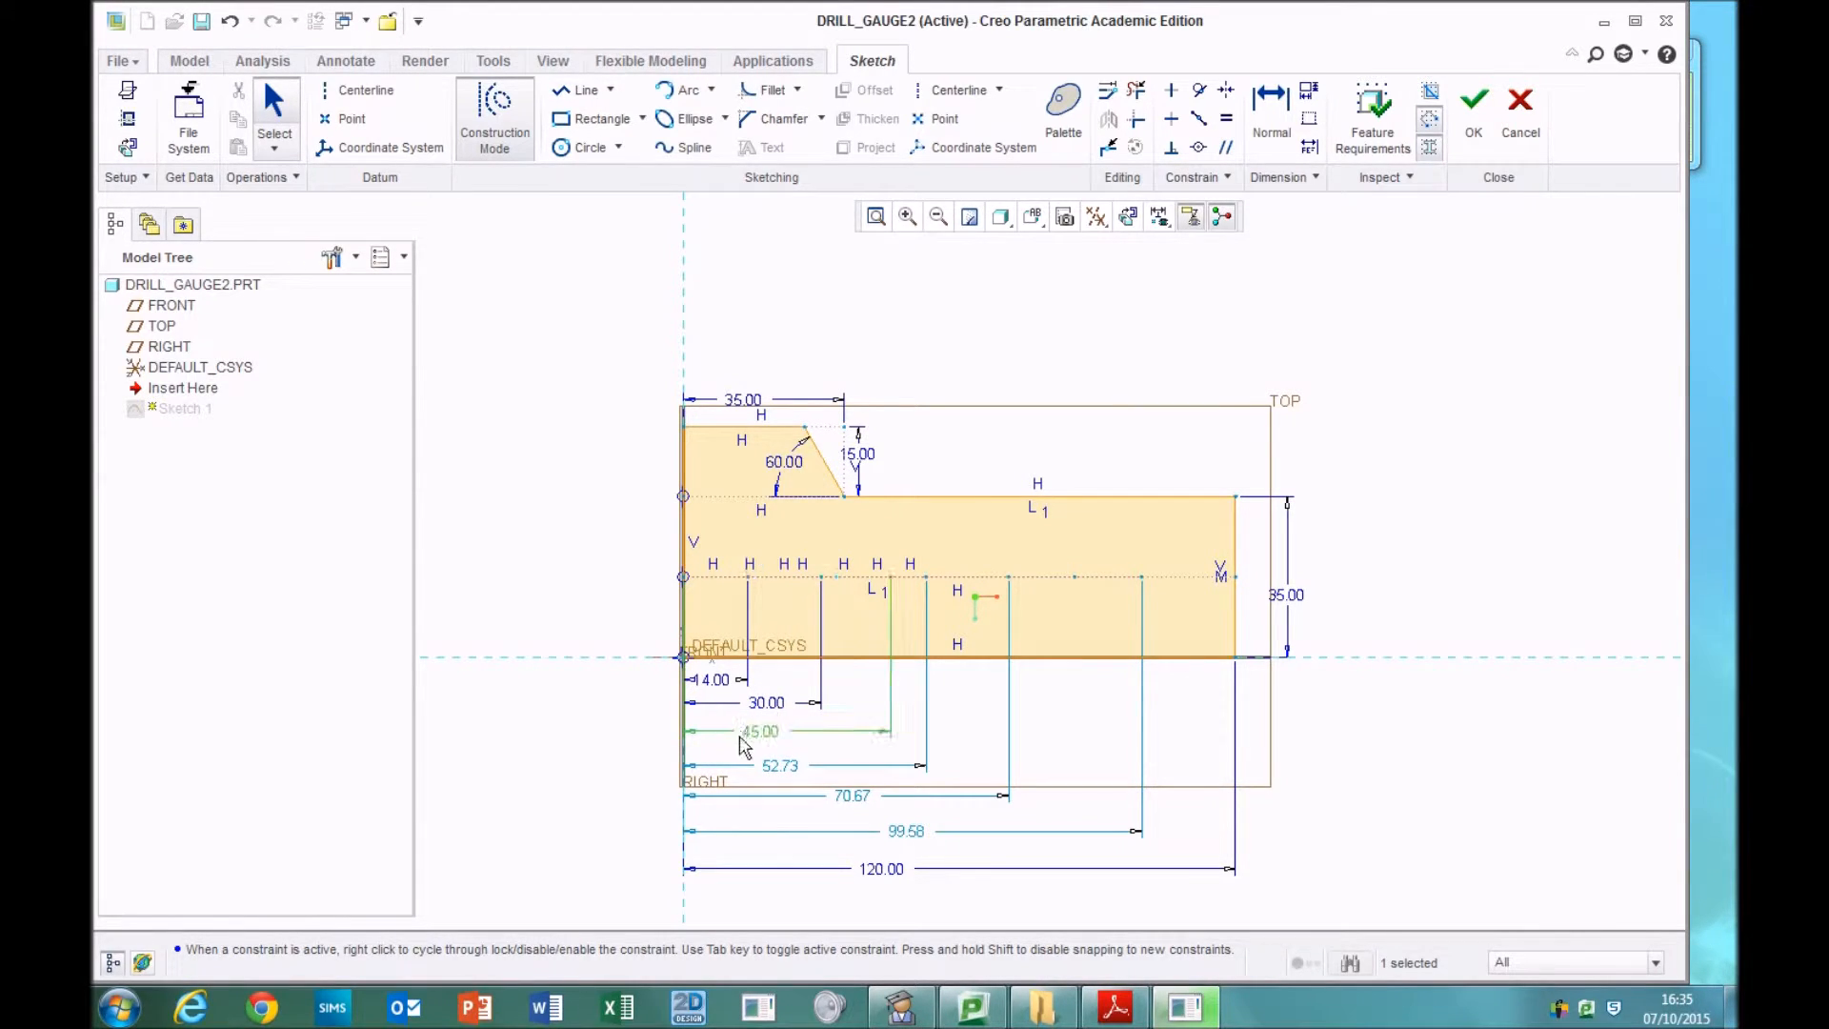
- Set the next three construction-line length dimensions in the stack to 59, 72 and 84 mm
{"action": "double_click", "coordinate": [783, 765]}
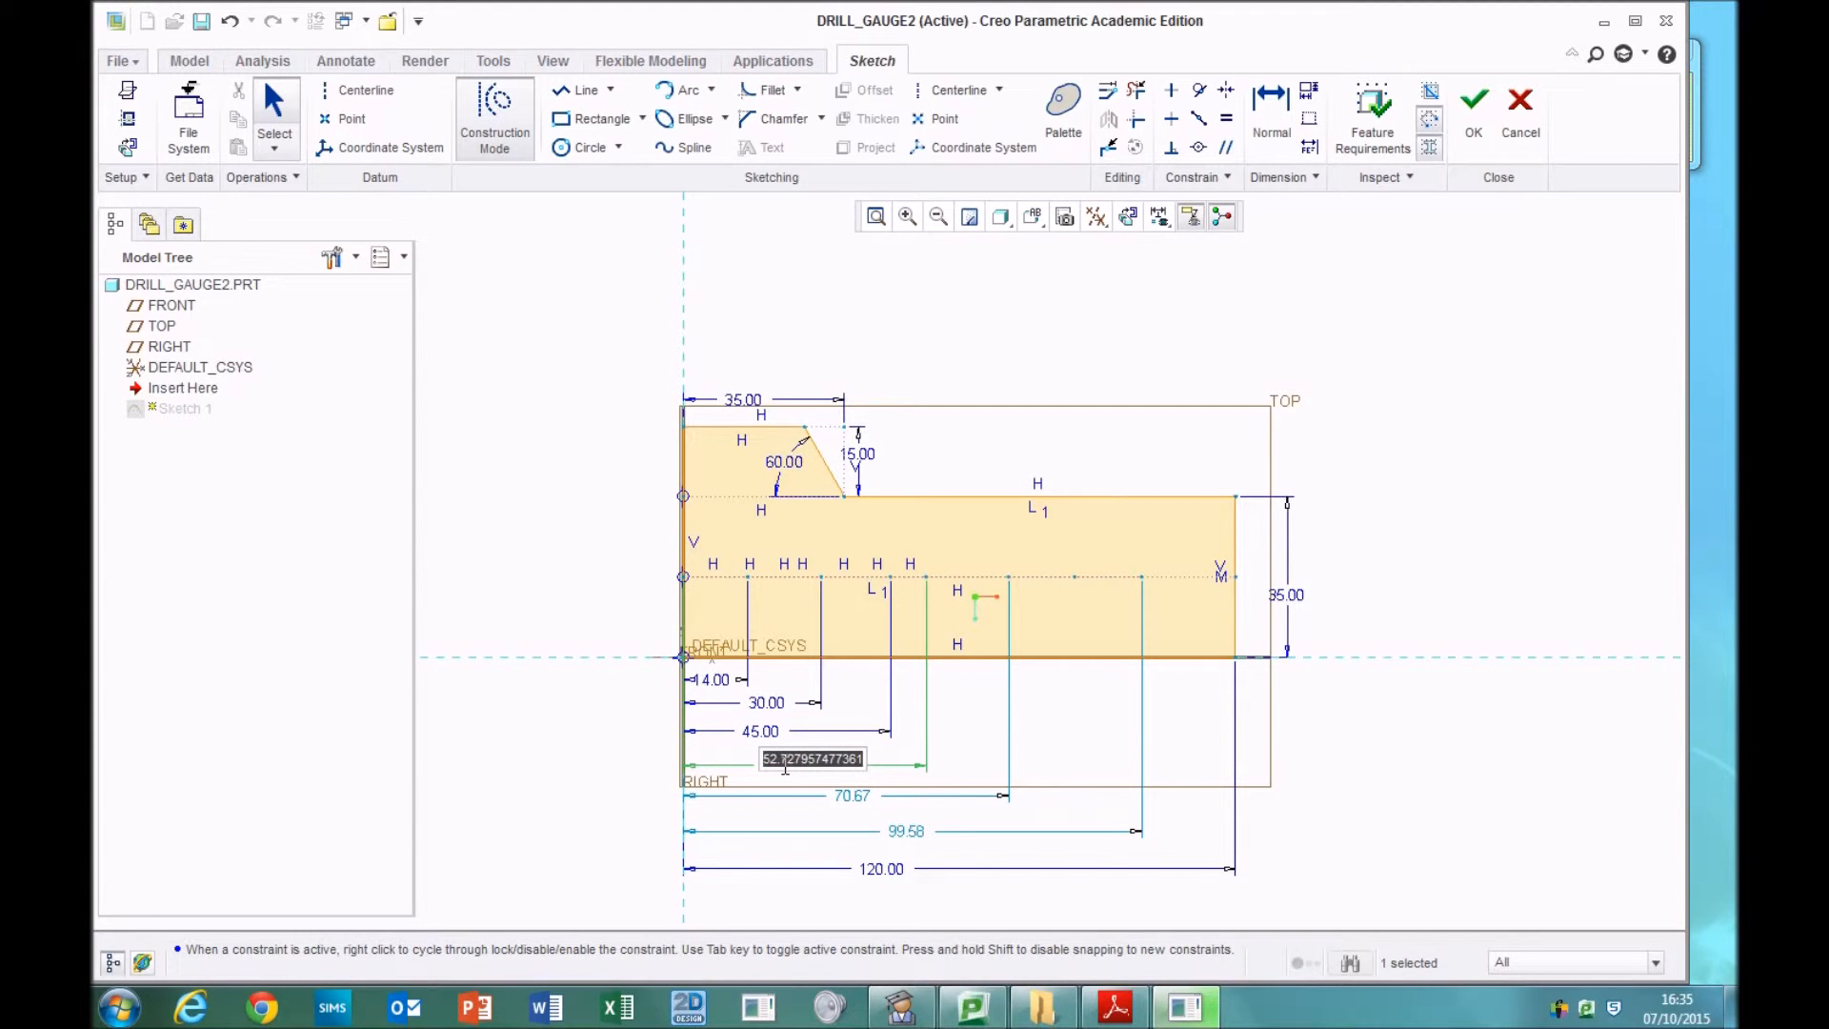
{"action": "type", "text": "59.00"}
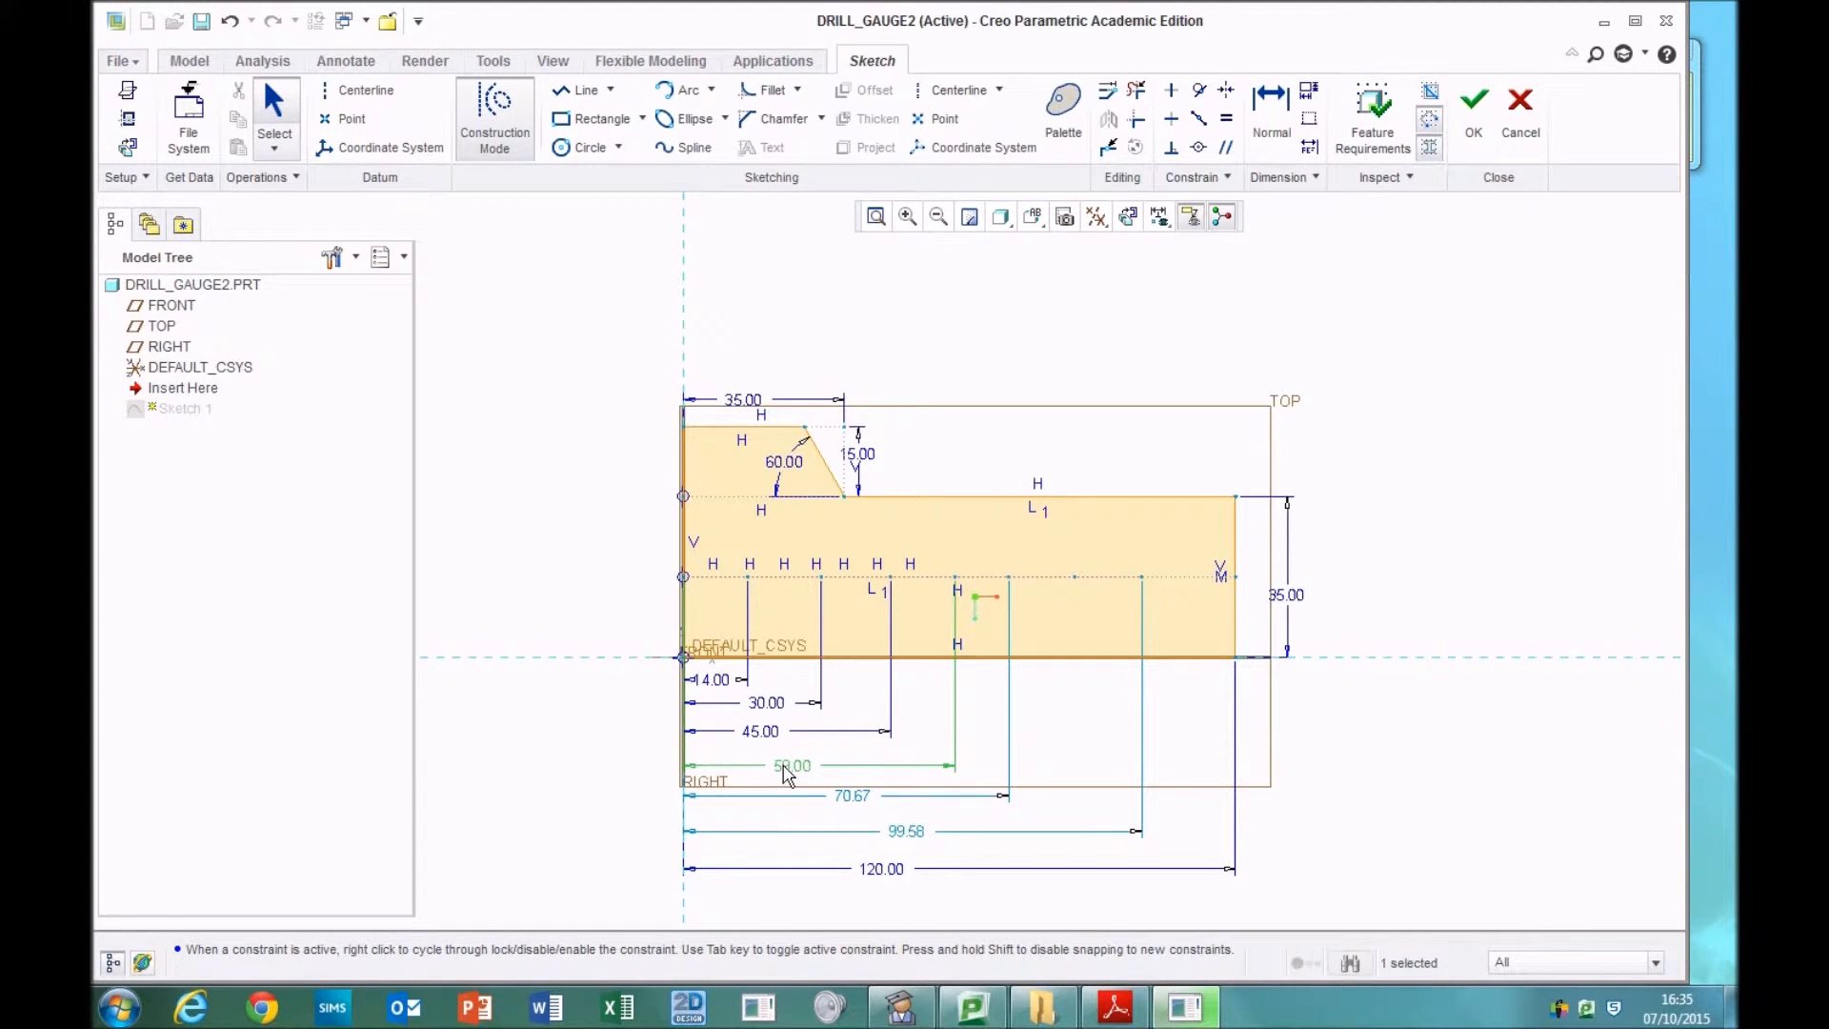
{"action": "double_click", "coordinate": [847, 793]}
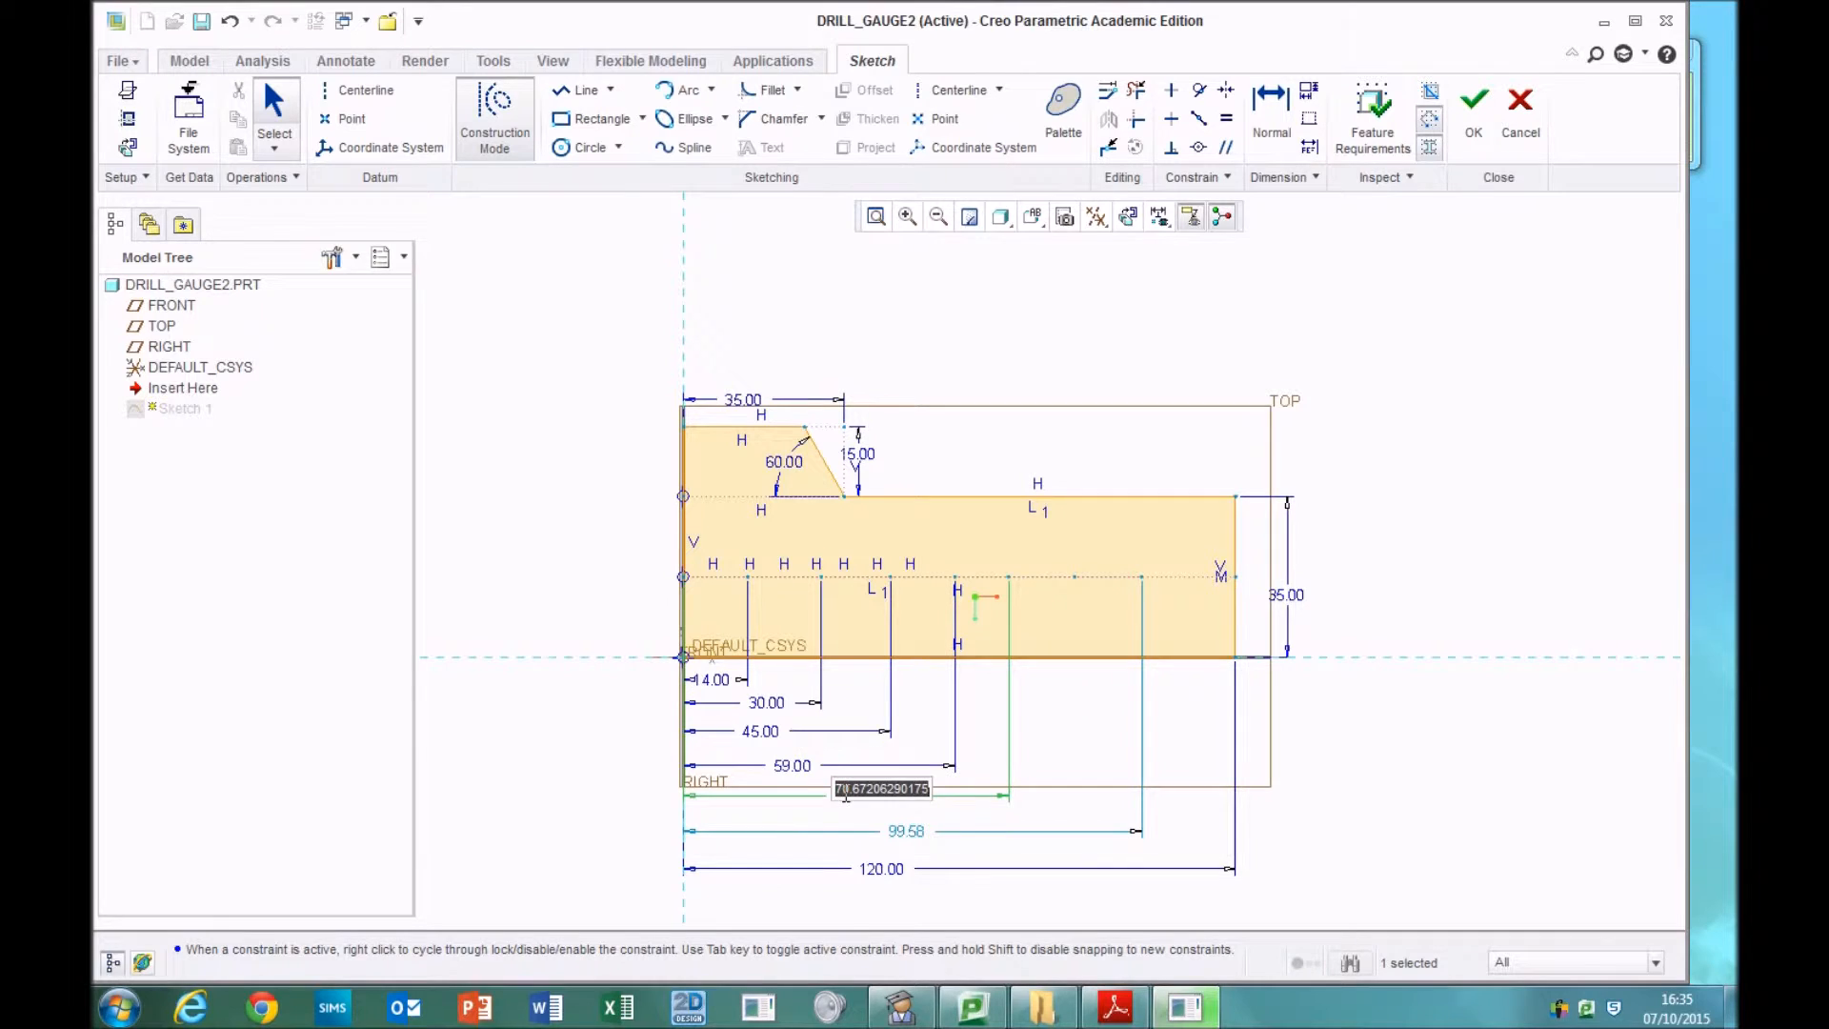
{"action": "type", "text": "72"}
{"action": "key", "text": "Return"}
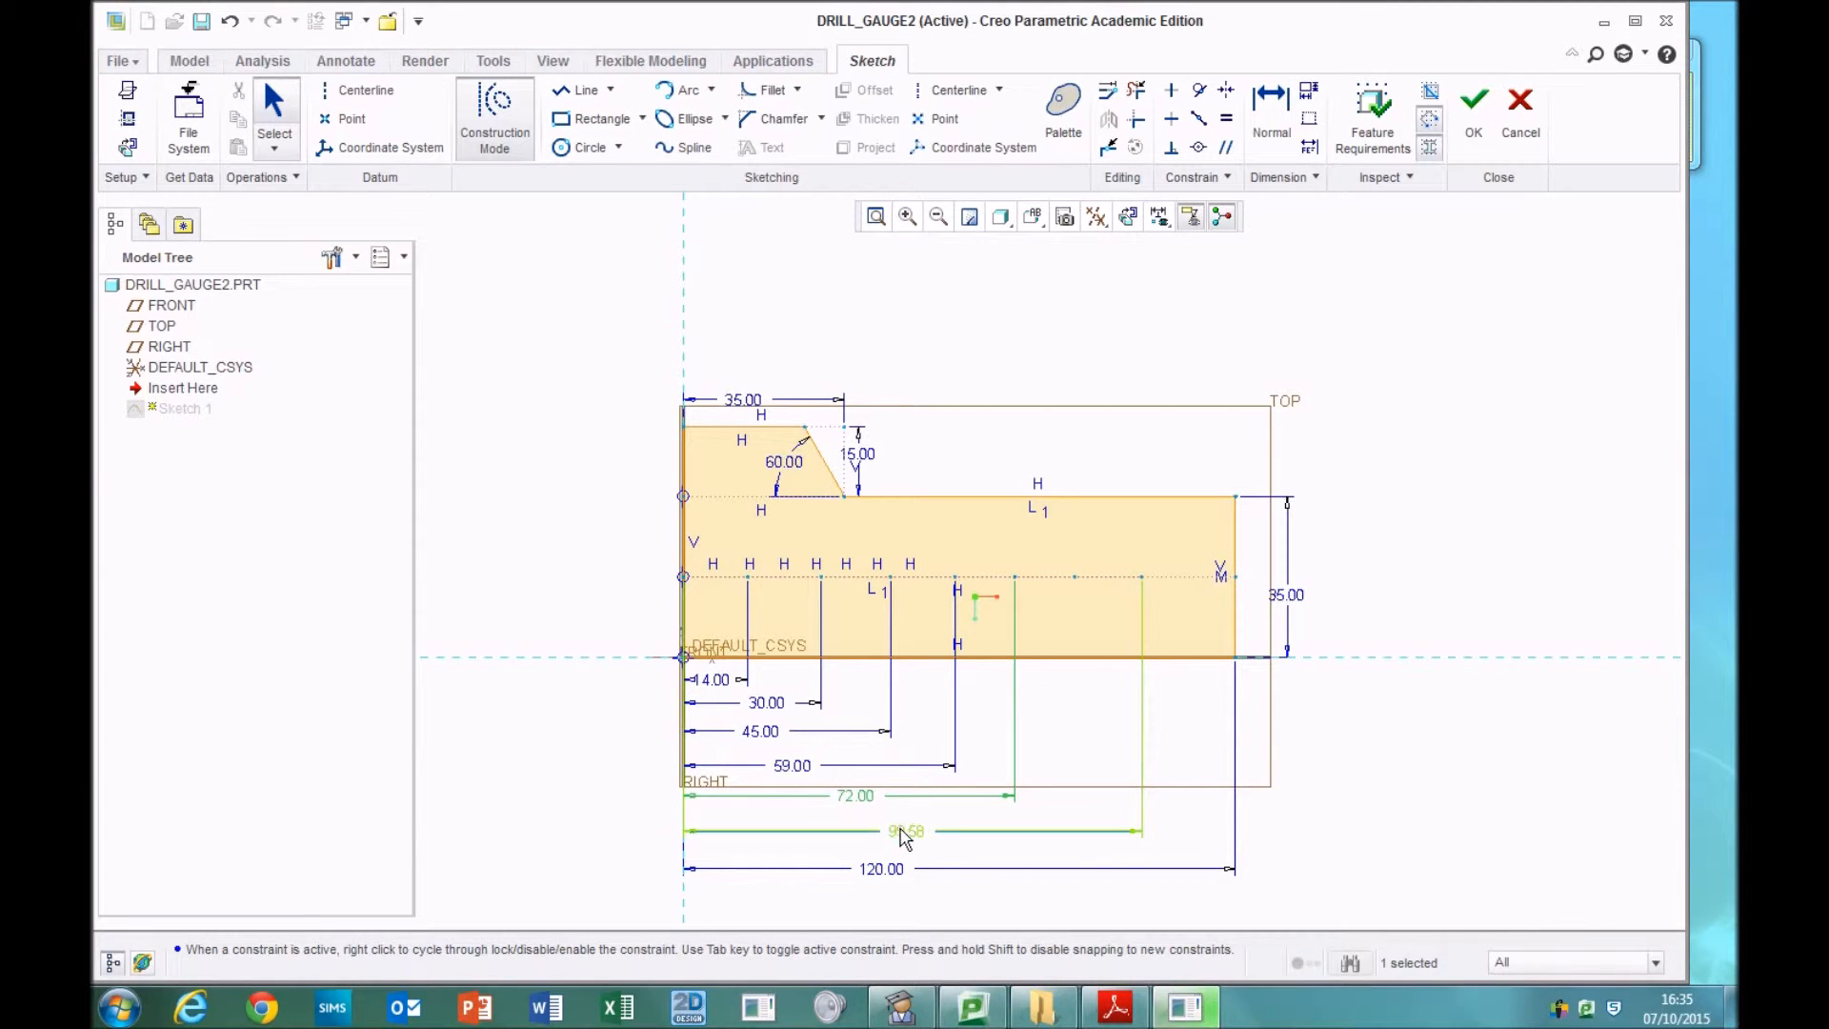
{"action": "double_click", "coordinate": [903, 829]}
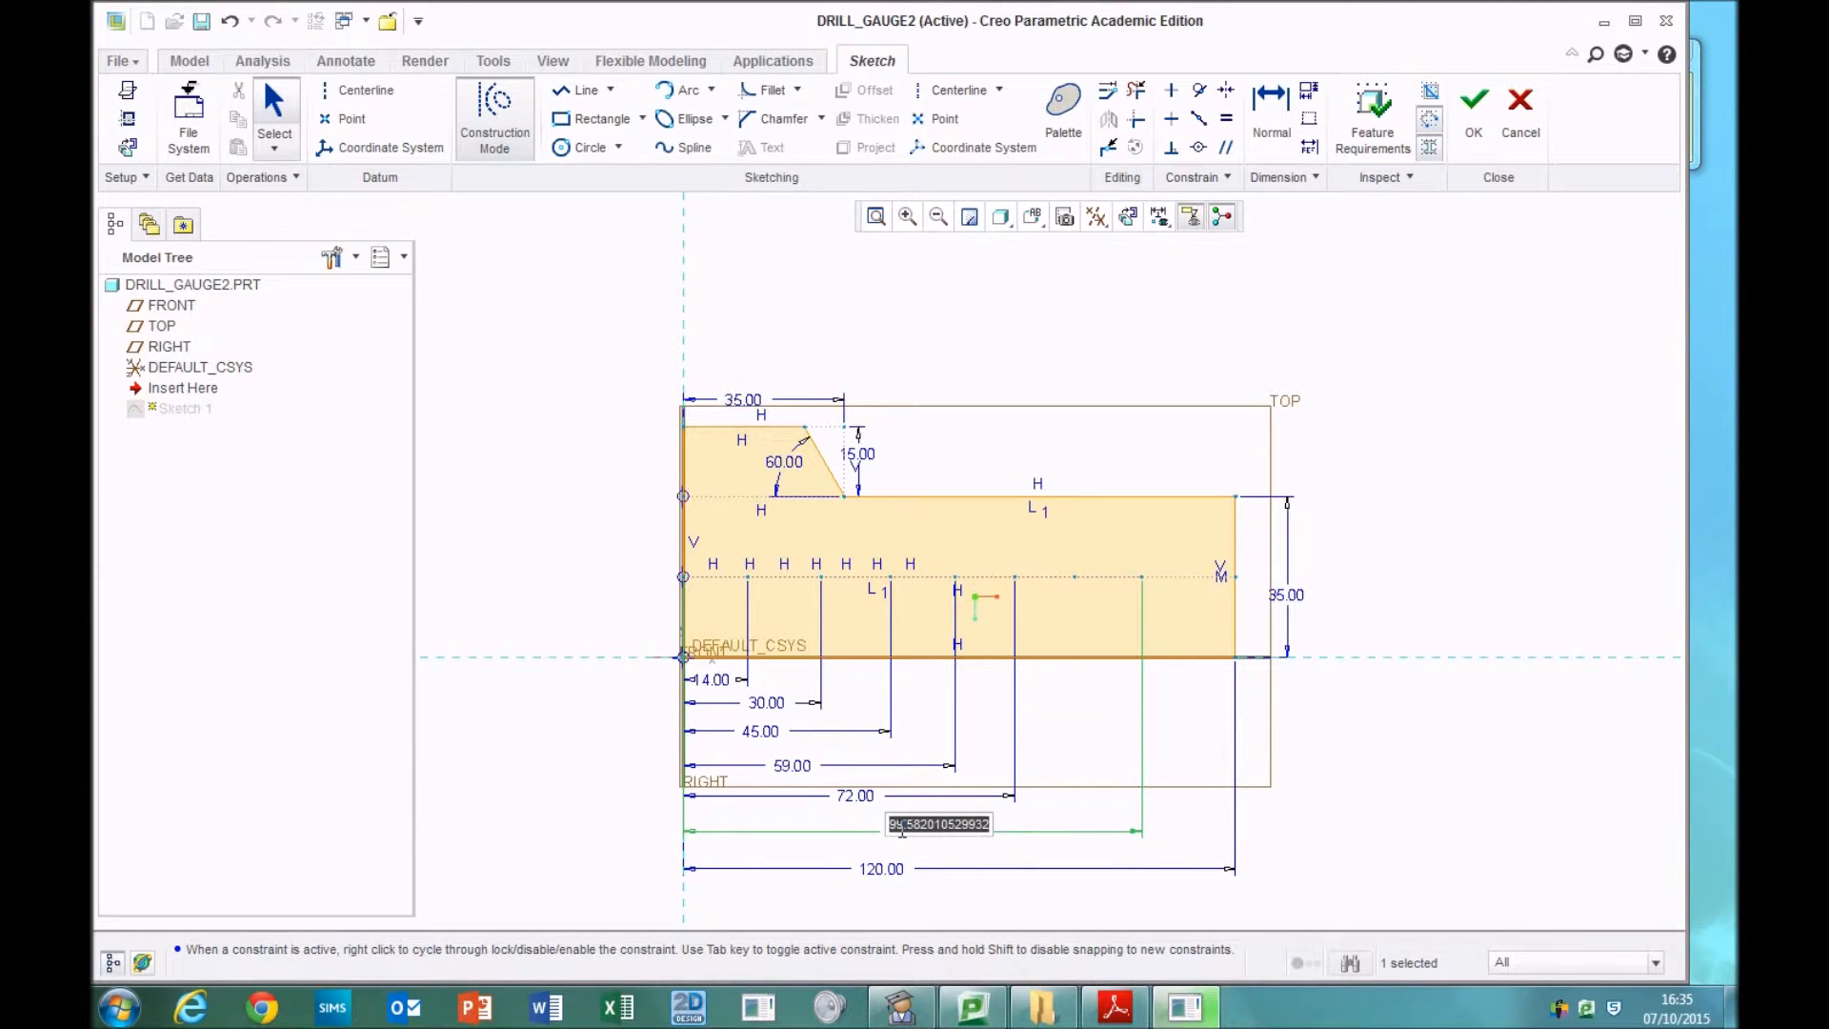
{"action": "type", "text": "84"}
{"action": "key", "text": "Return"}
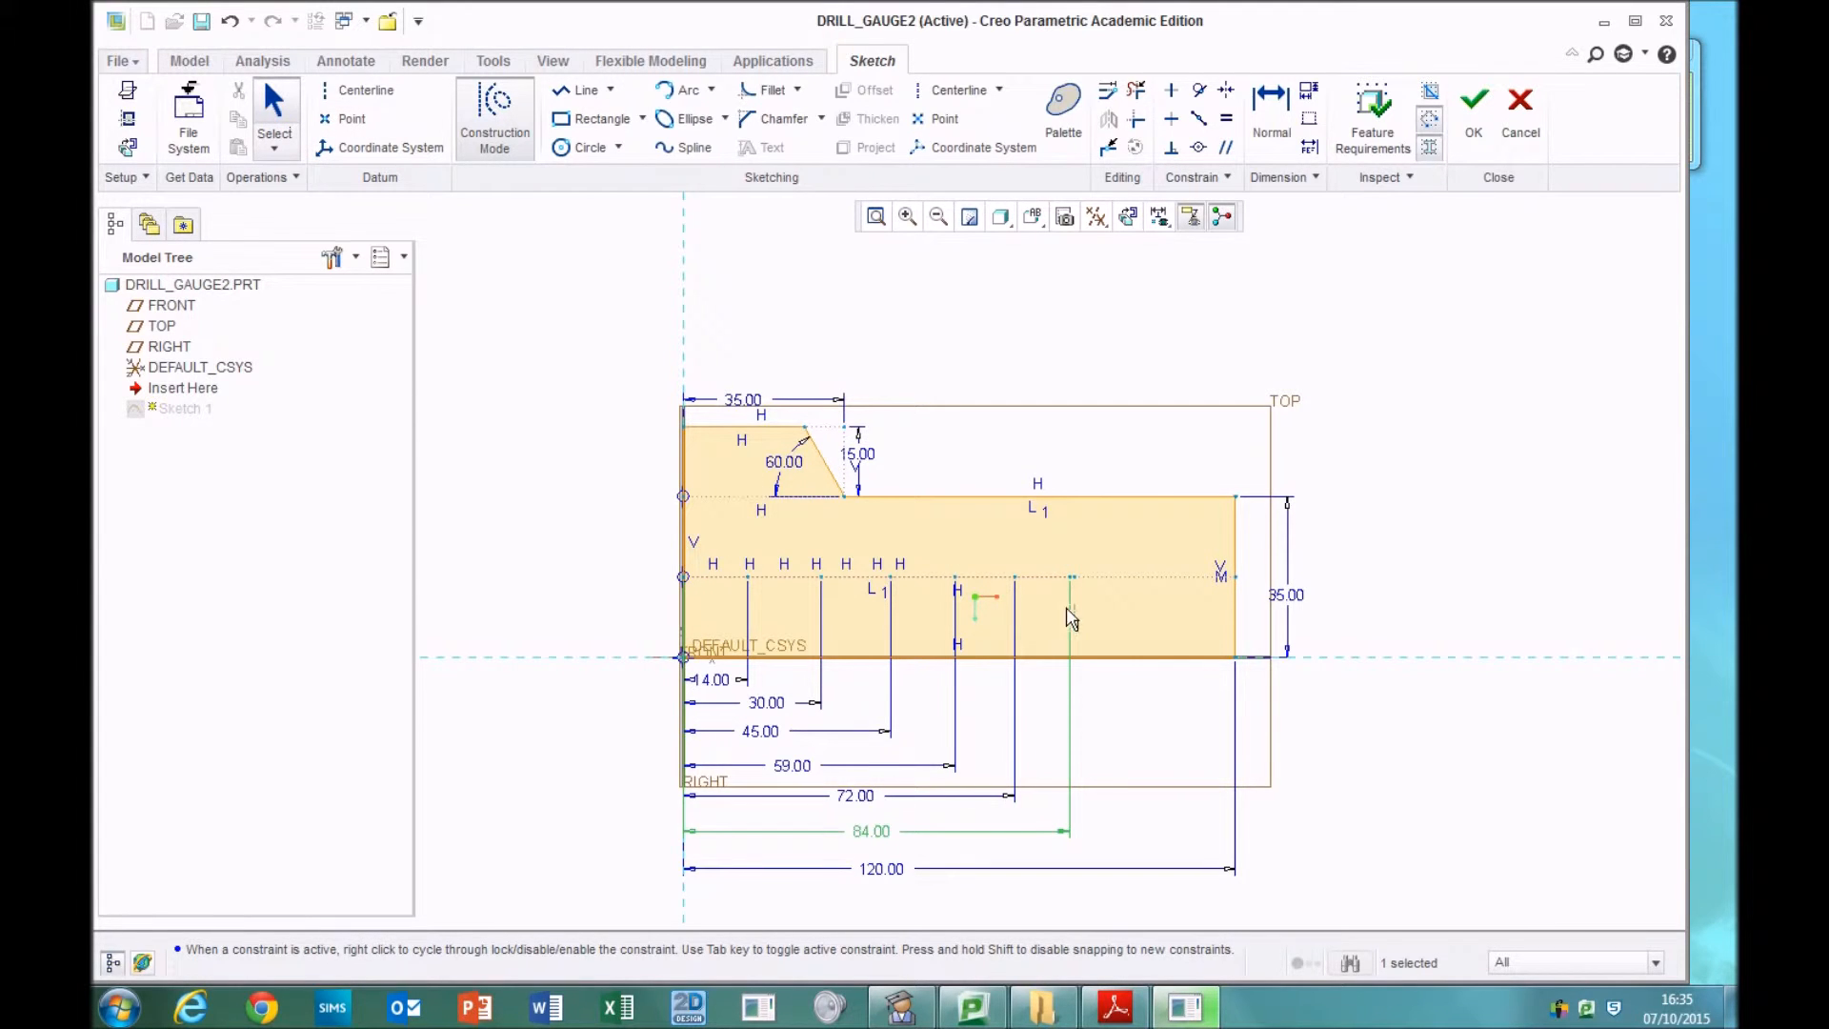
- Delete the leftover undimensioned construction line and draw two new ones from the left edge, about 96 mm and 107 mm long
{"action": "left_click", "coordinate": [1081, 576]}
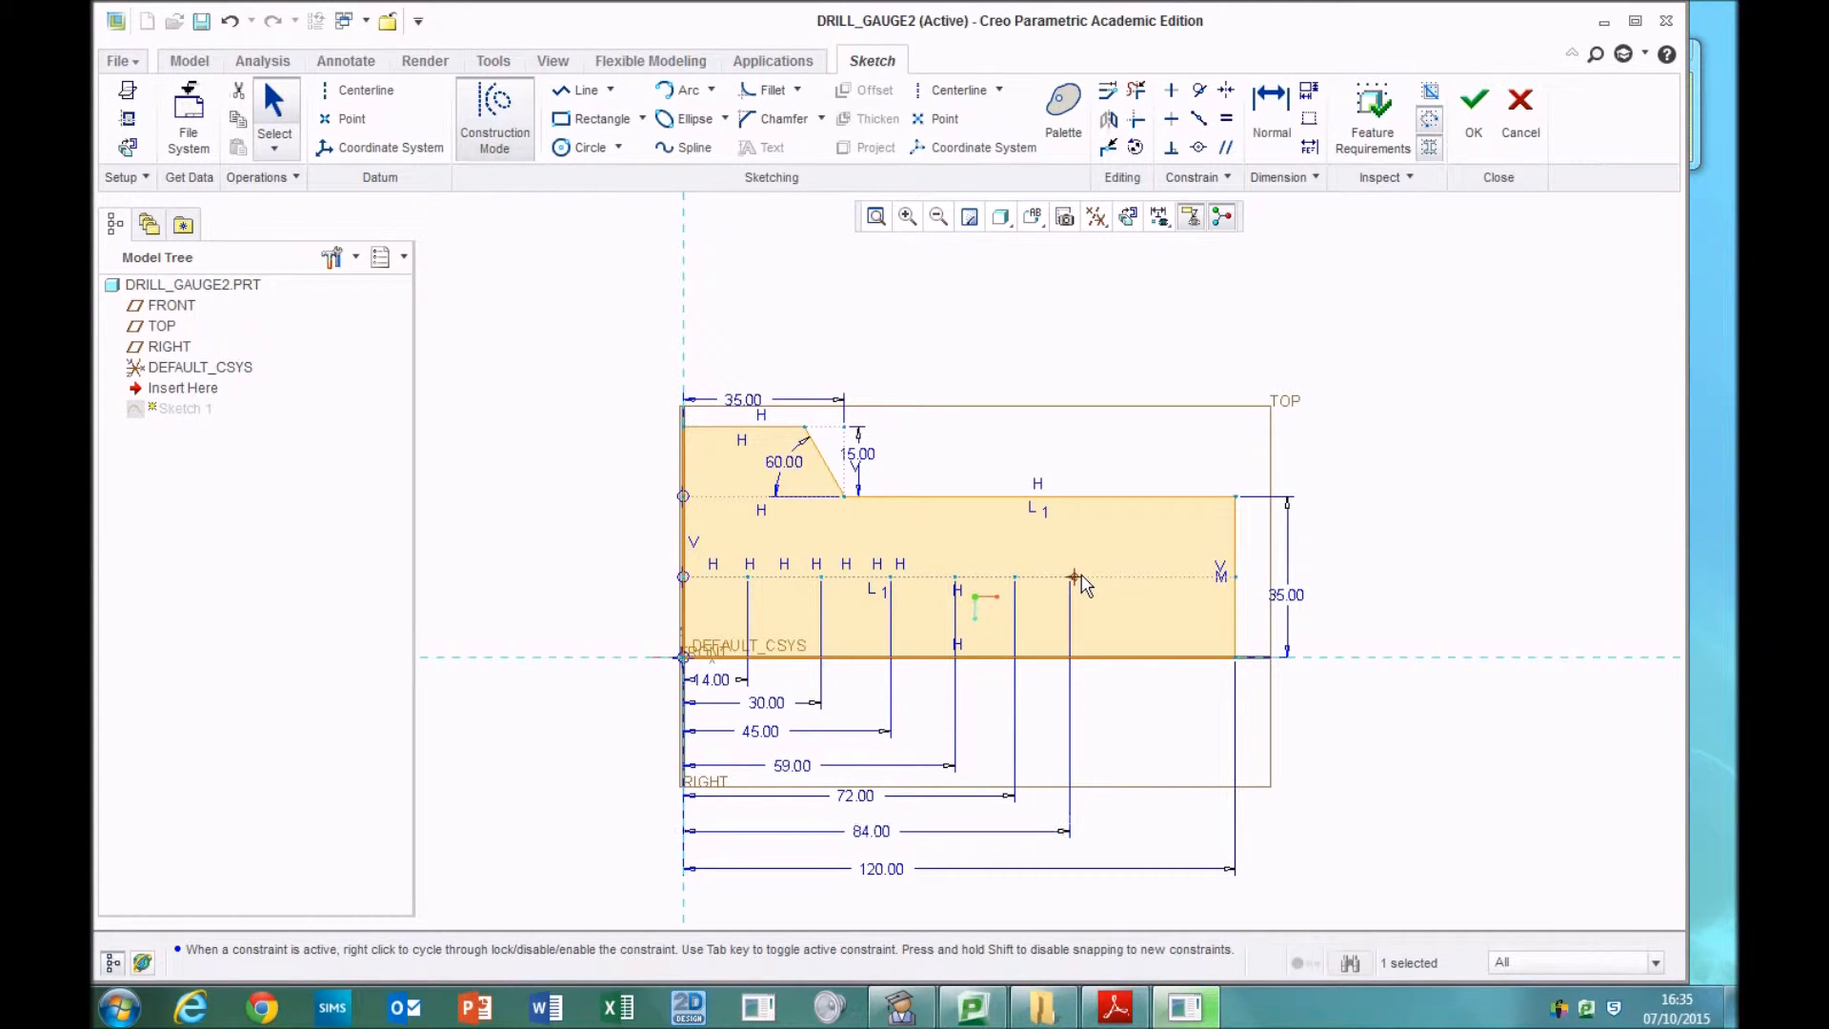
{"action": "key", "text": "Delete"}
{"action": "left_click", "coordinate": [557, 91]}
{"action": "left_click", "coordinate": [685, 576]}
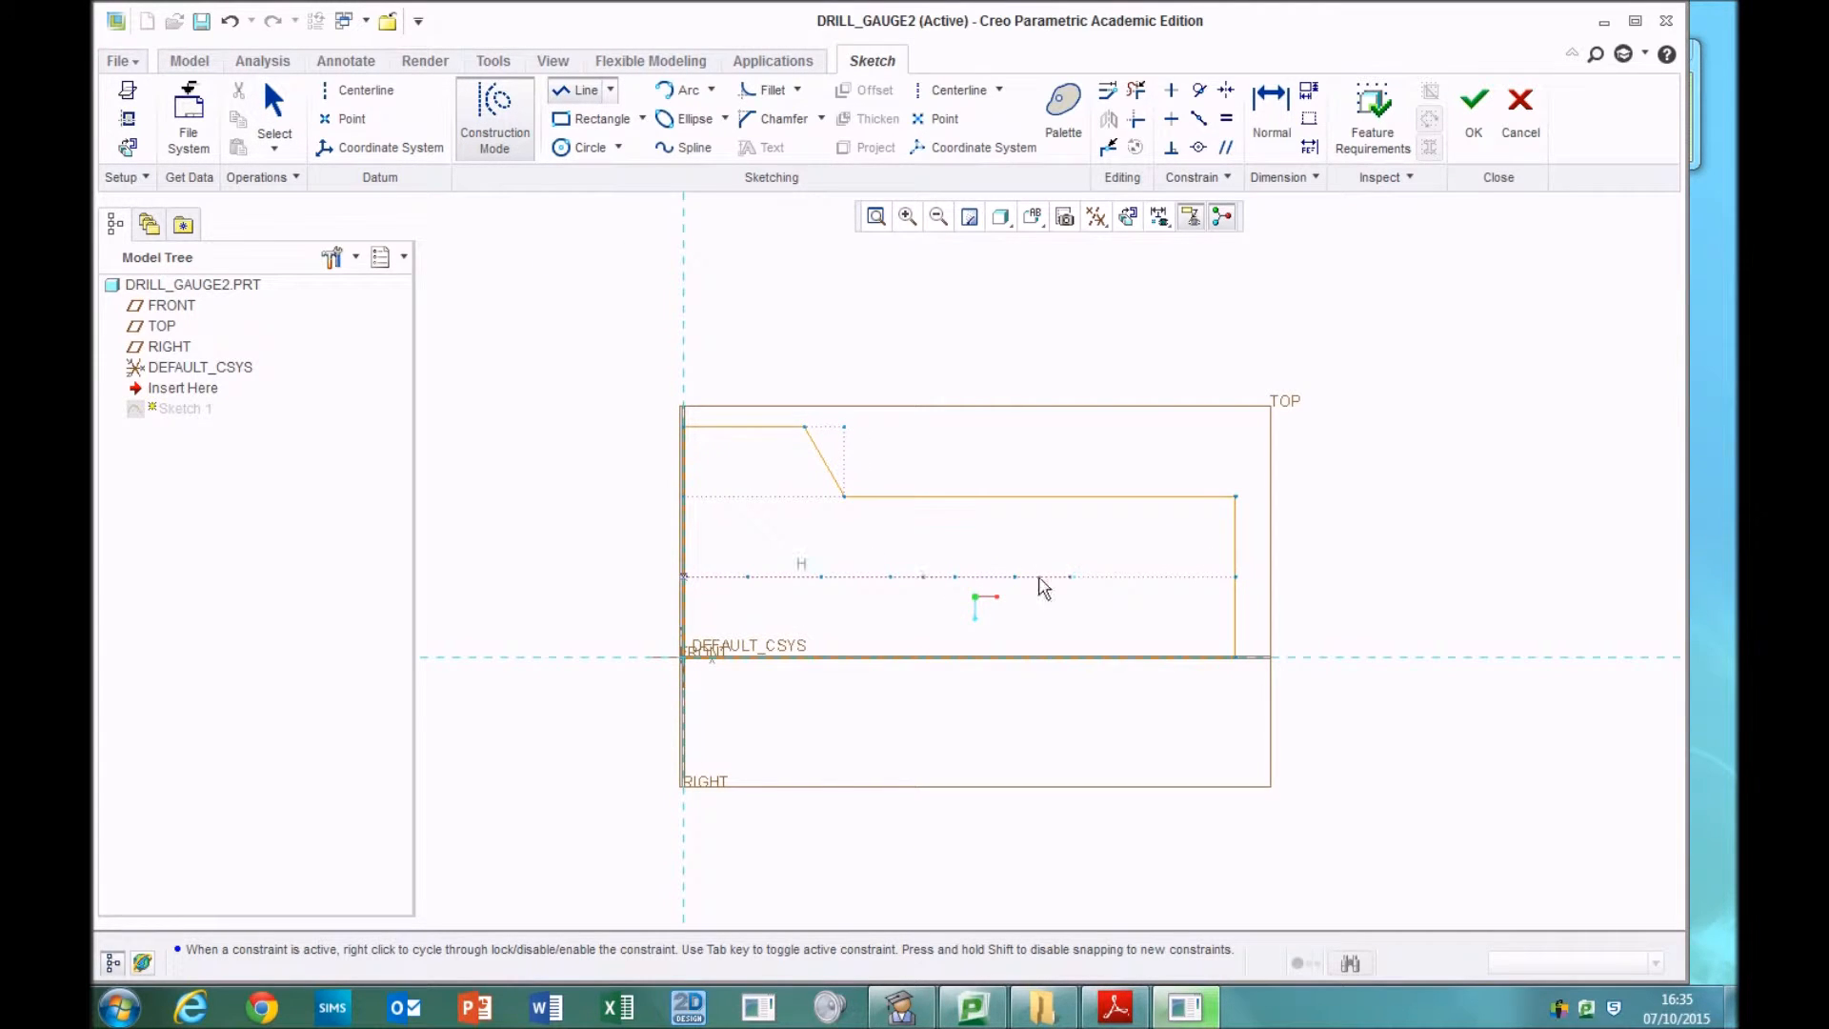
{"action": "middle_click", "coordinate": [1125, 583]}
{"action": "middle_click", "coordinate": [1187, 546]}
{"action": "left_click", "coordinate": [275, 112]}
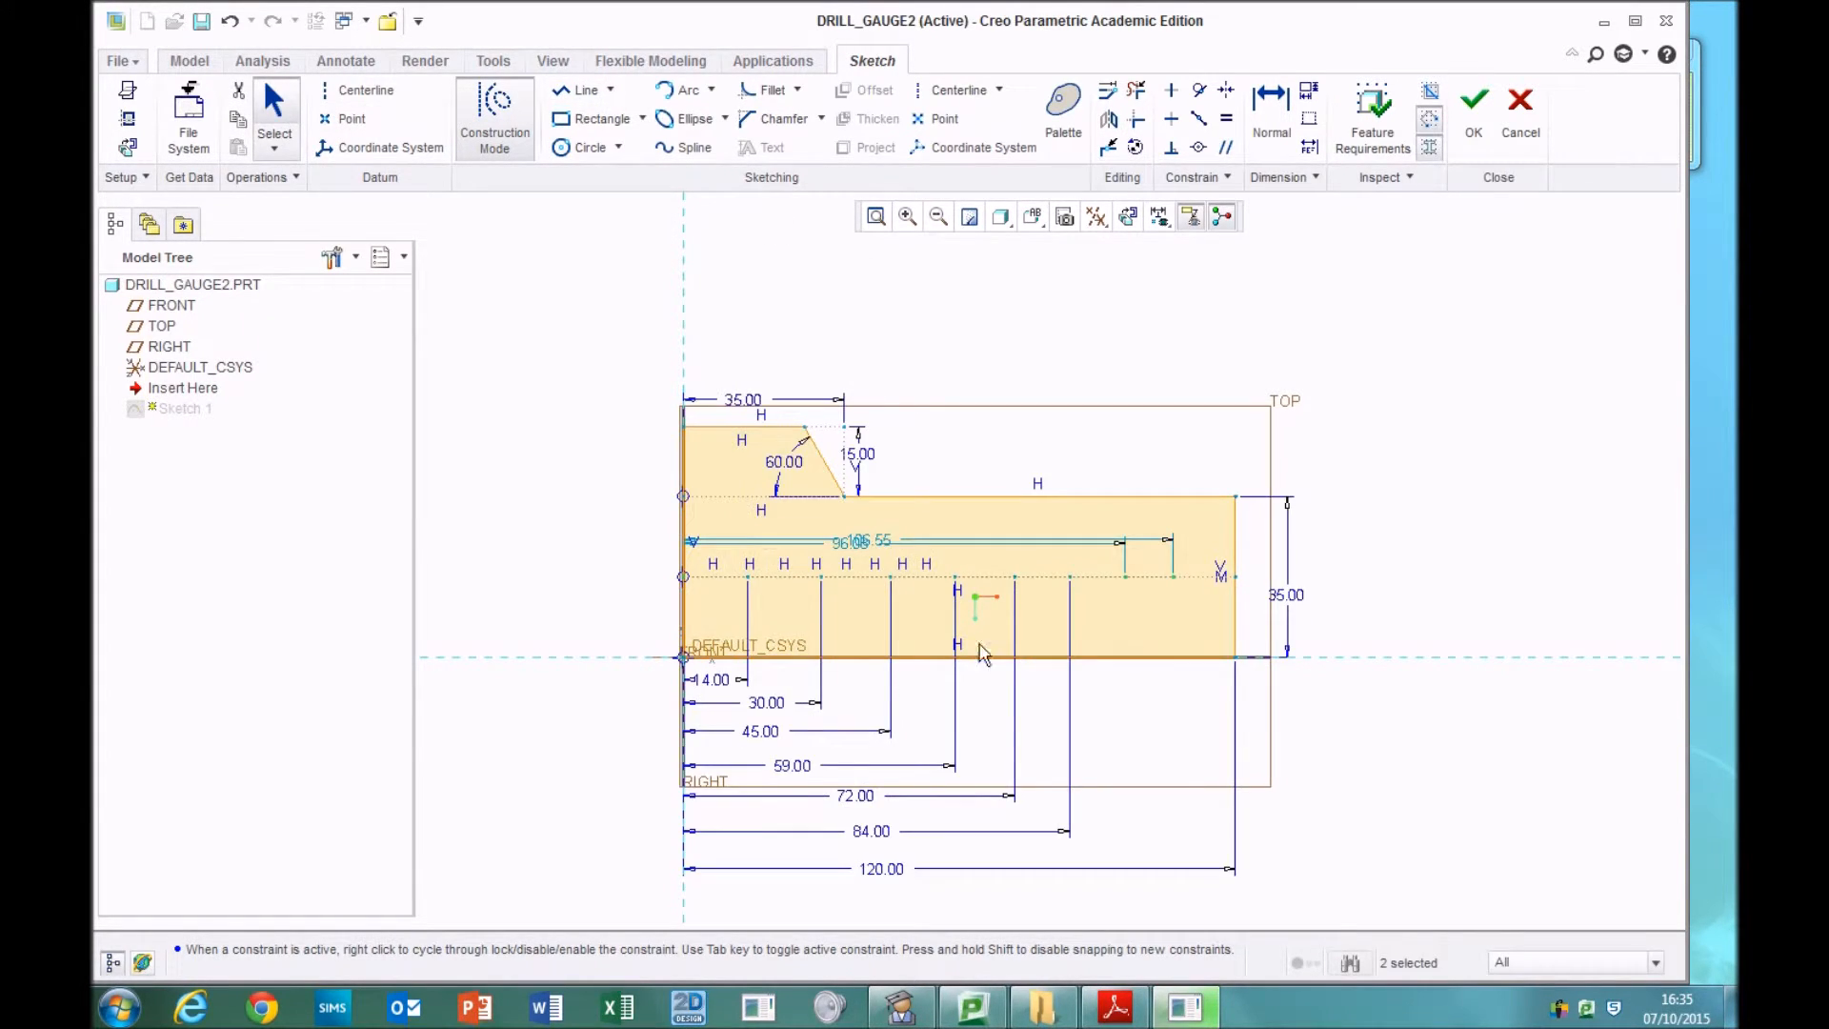
- Place the shorter new construction line's dimension below the 84 mm one and set it to 95 mm
{"action": "left_click_drag", "start_coordinate": [835, 553], "coordinate": [933, 859]}
{"action": "double_click", "coordinate": [933, 857]}
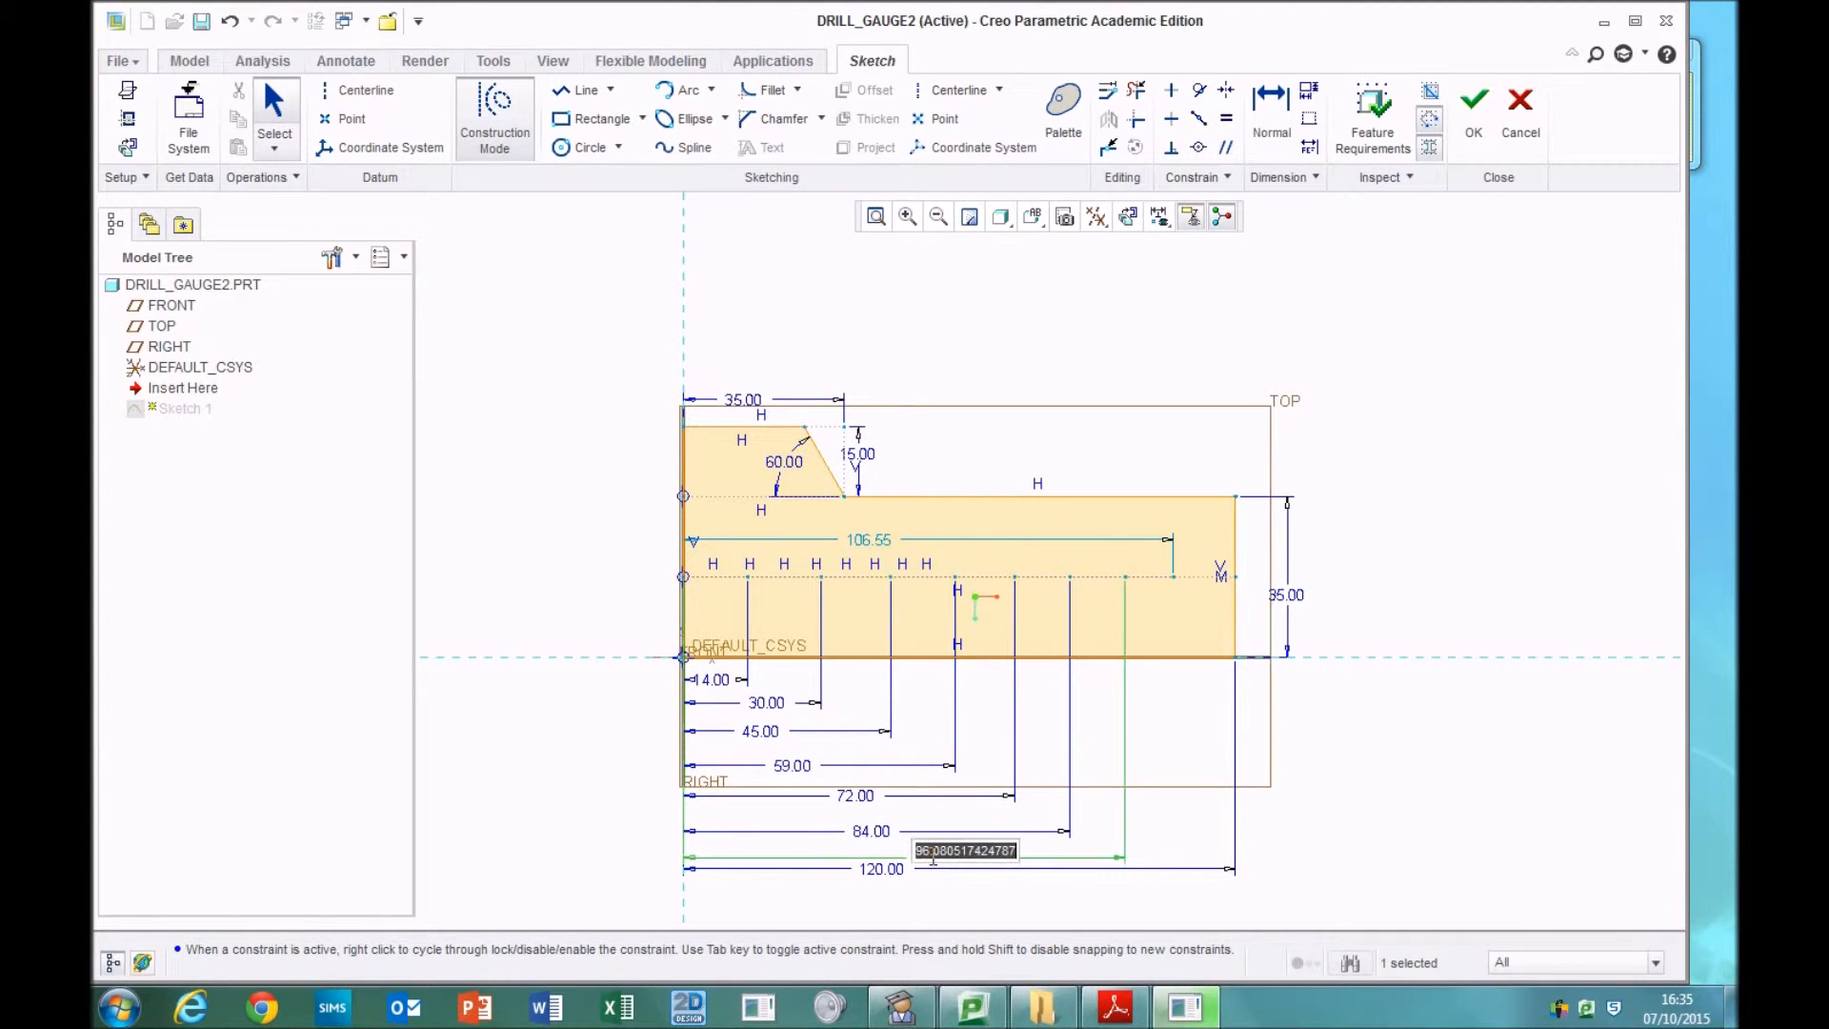
{"action": "type", "text": "95"}
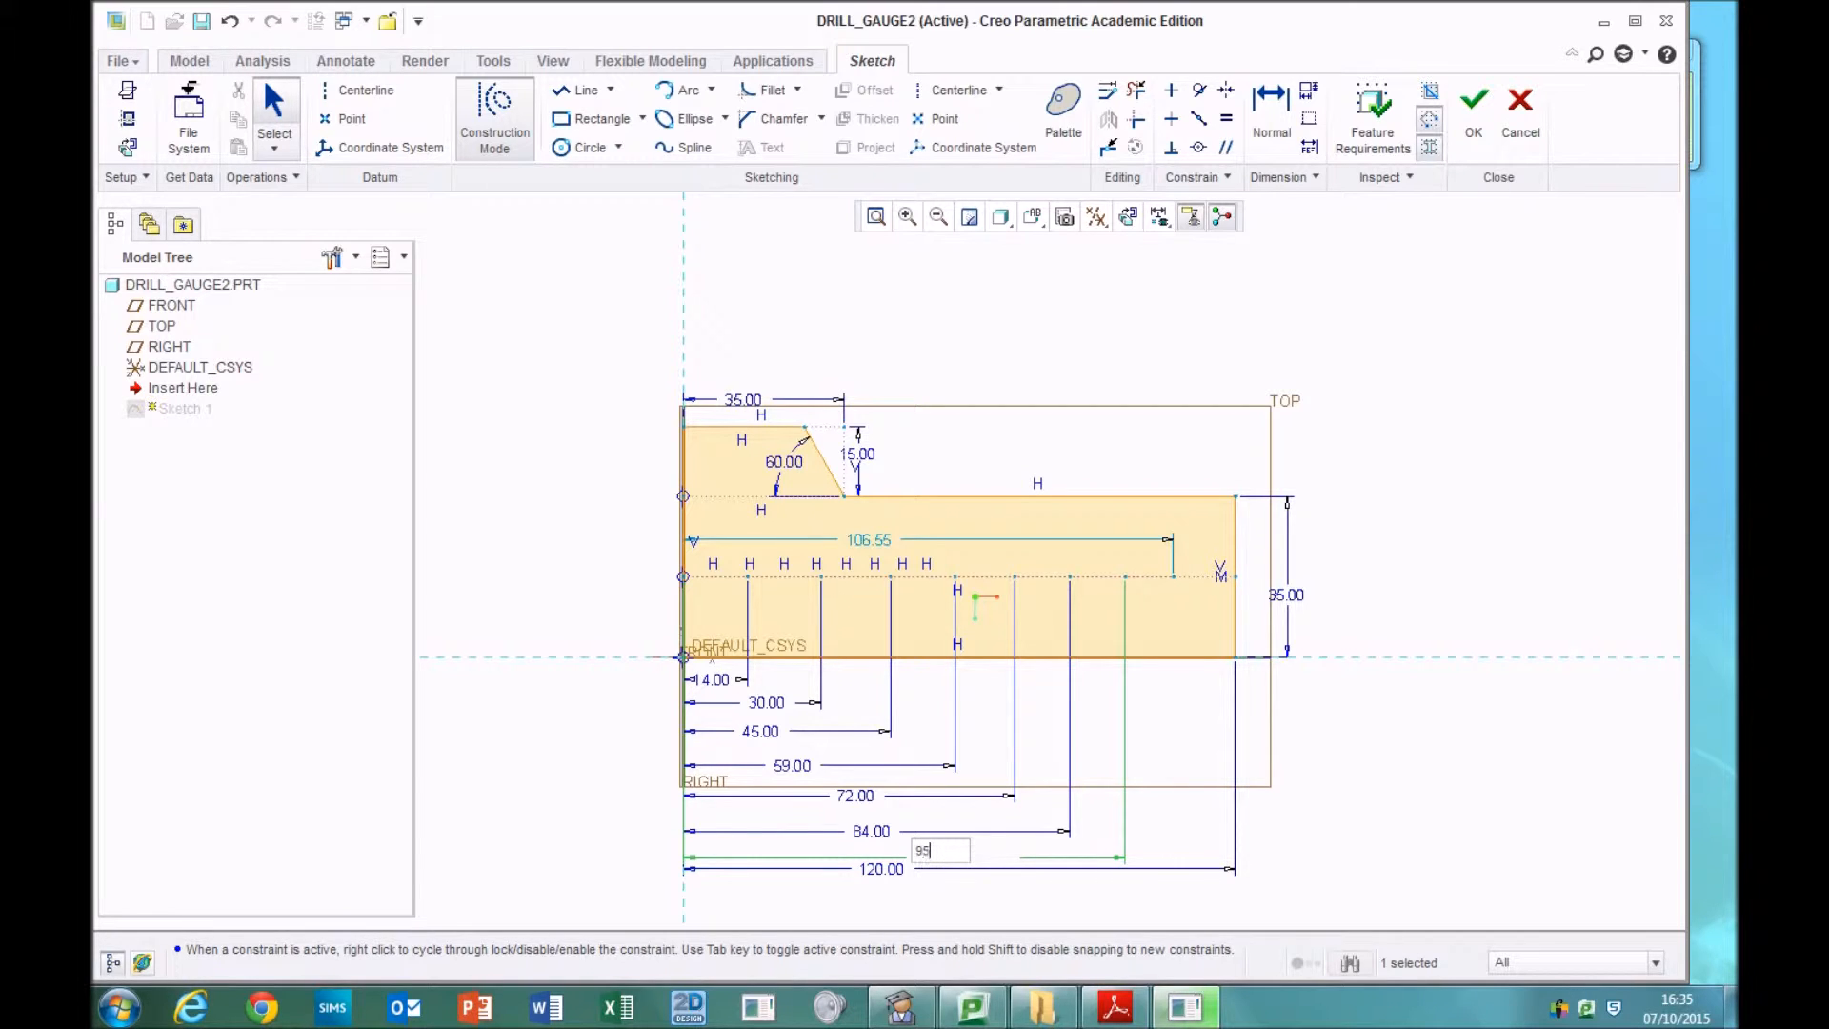
{"action": "key", "text": "Return"}
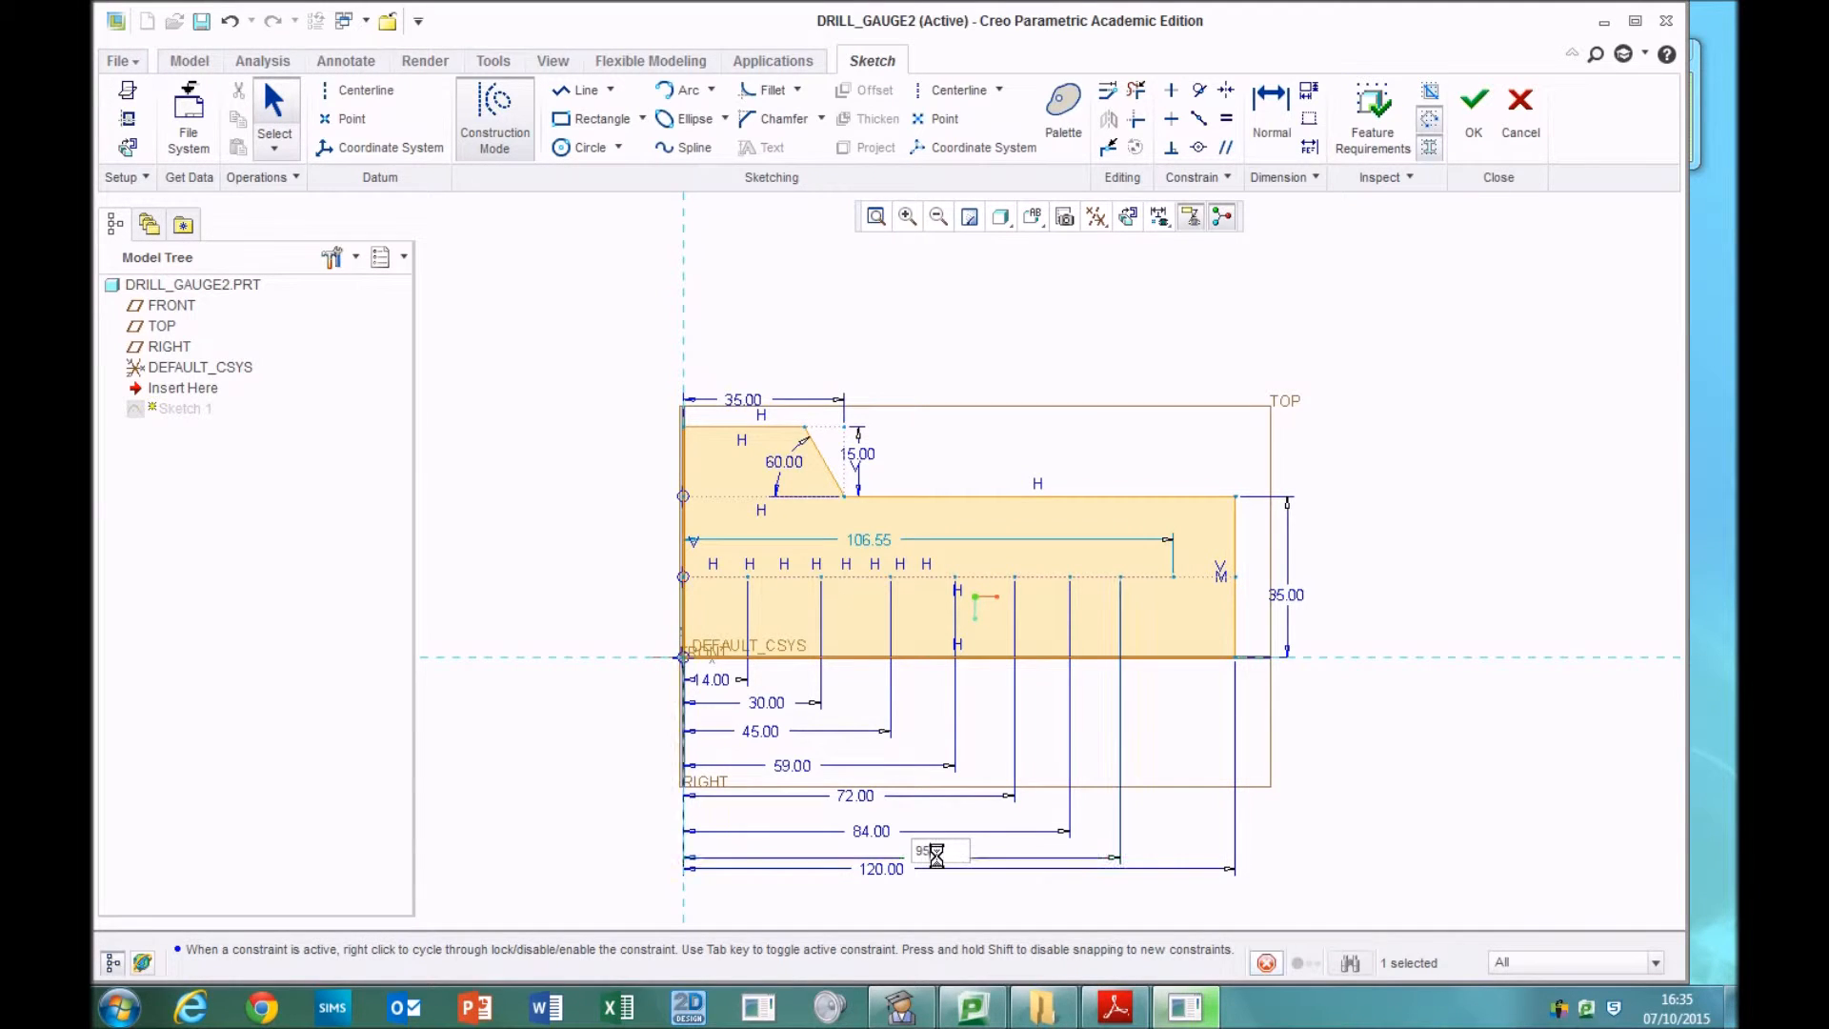
- Move the 120 mm dimension down, place the longest construction line's dimension below the 95 mm one and set it to 105 mm
{"action": "left_click_drag", "start_coordinate": [881, 869], "coordinate": [884, 916]}
{"action": "left_click_drag", "start_coordinate": [872, 539], "coordinate": [924, 895]}
{"action": "double_click", "coordinate": [922, 890]}
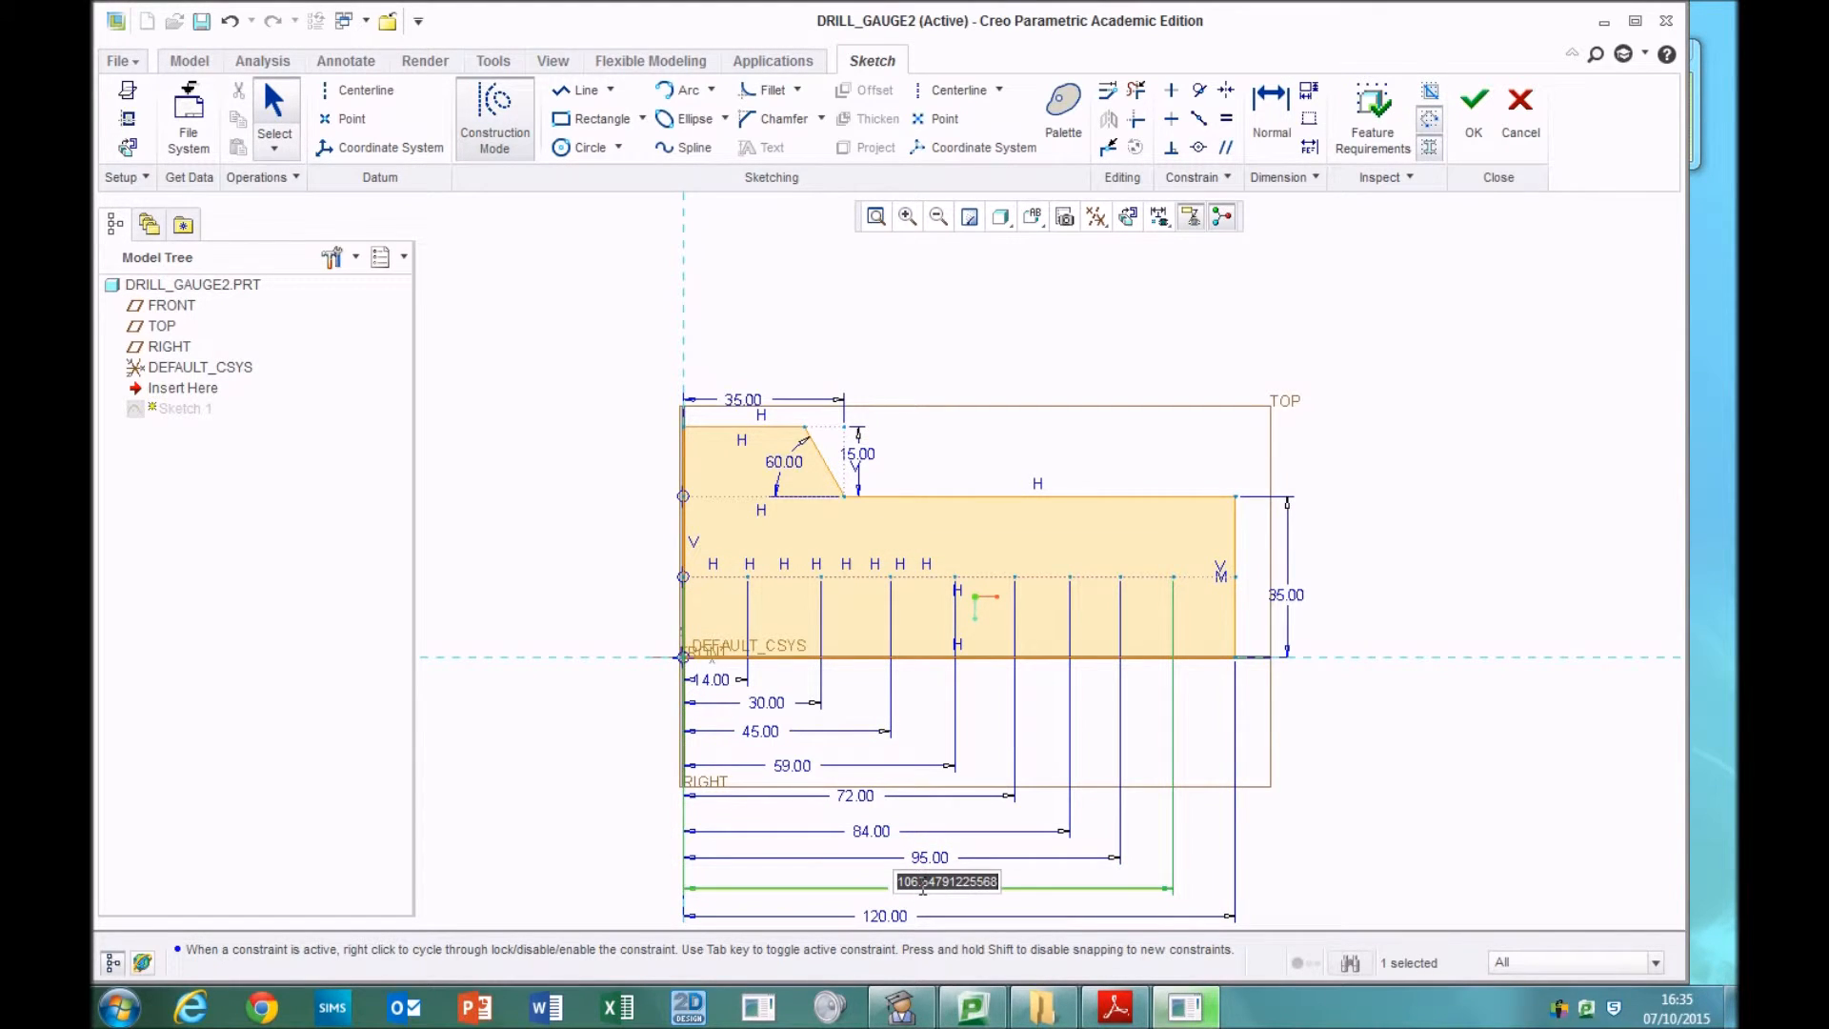
{"action": "type", "text": "105"}
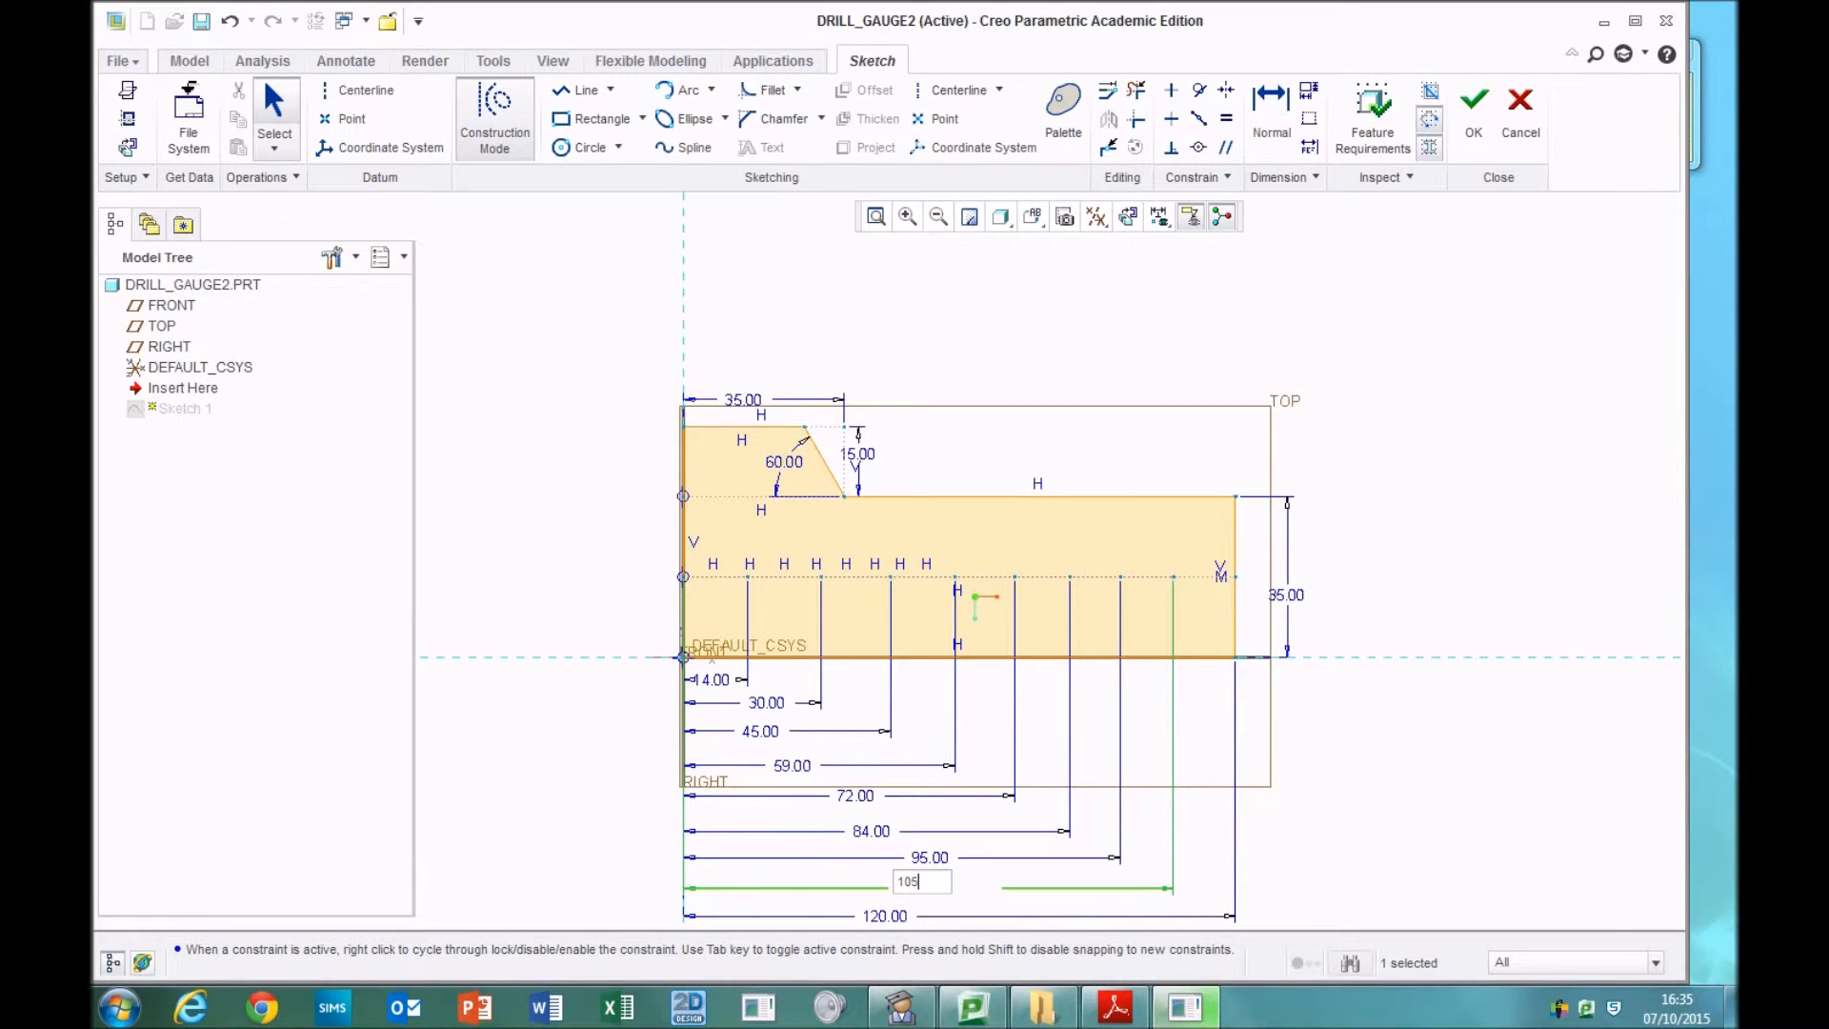
{"action": "key", "text": "Return"}
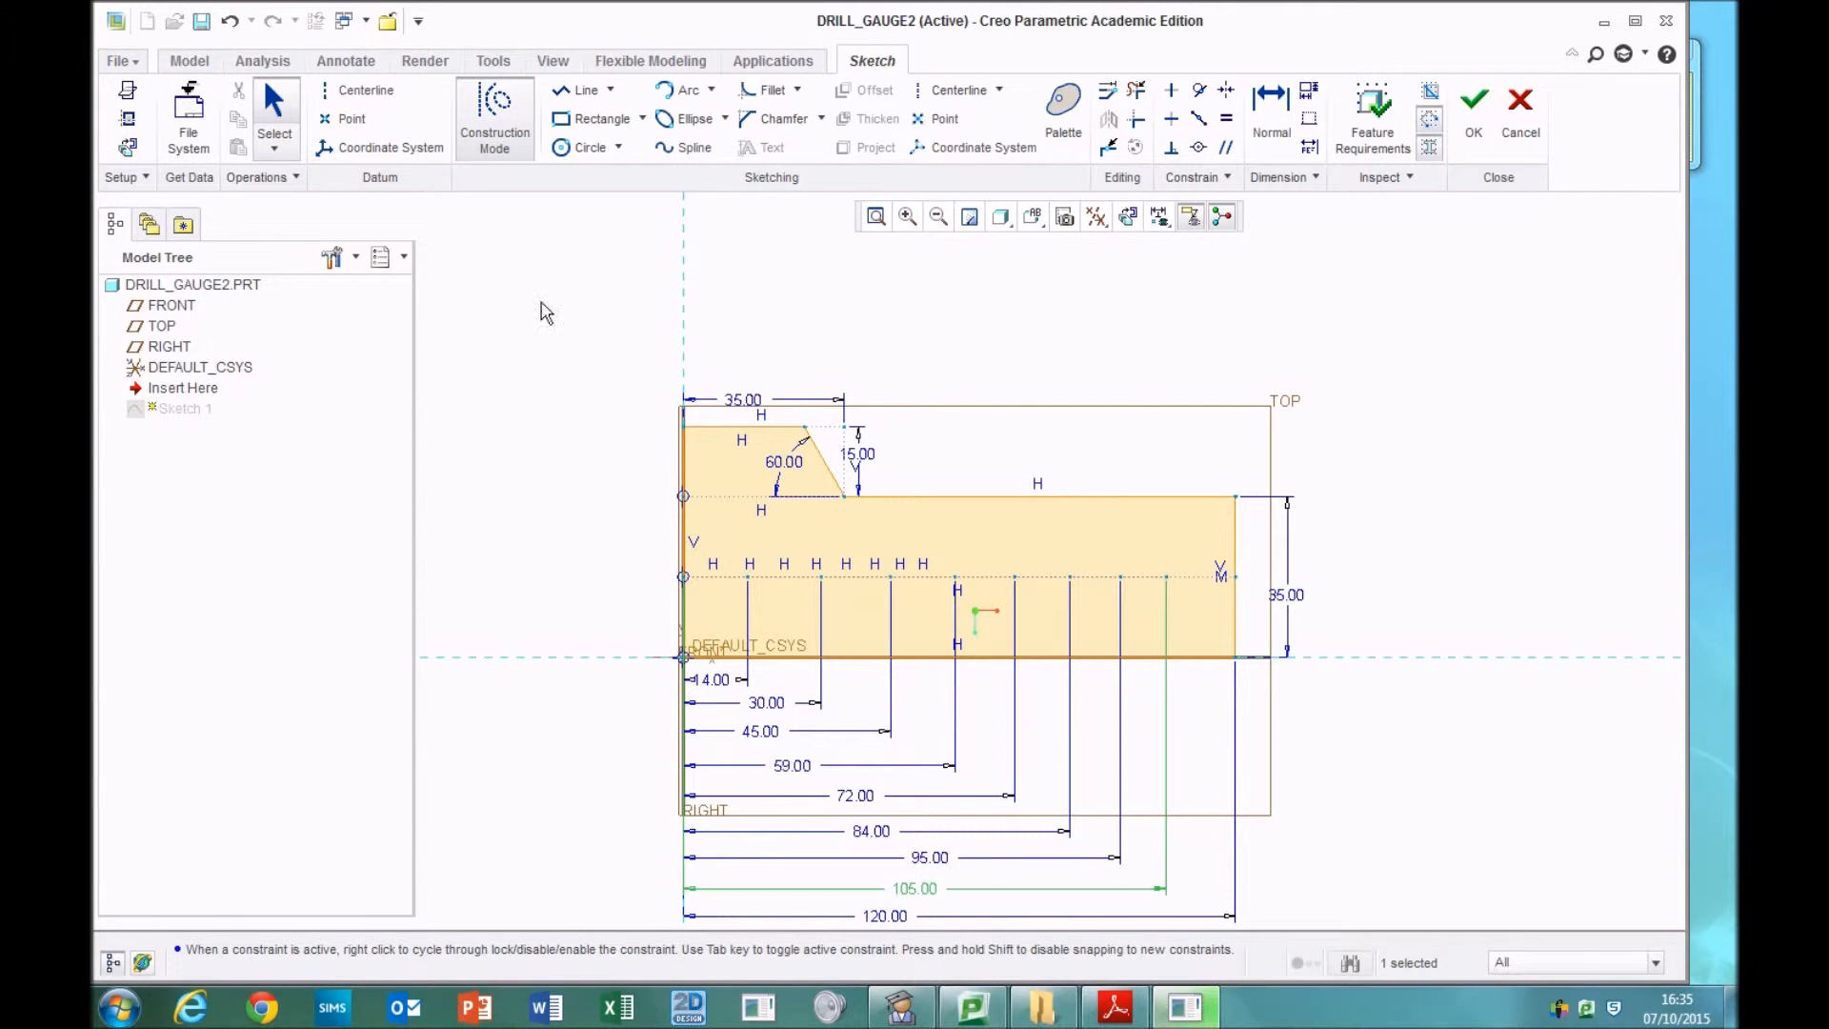
- Turn off construction mode and draw five equal circles, about 3 mm in diameter, centred on the 105, 95, 84, 72 and 59 mm points
{"action": "left_click", "coordinate": [493, 120]}
{"action": "left_click", "coordinate": [576, 149]}
{"action": "scroll", "coordinate": [1131, 610], "scroll_direction": "up", "scroll_amount": 3}
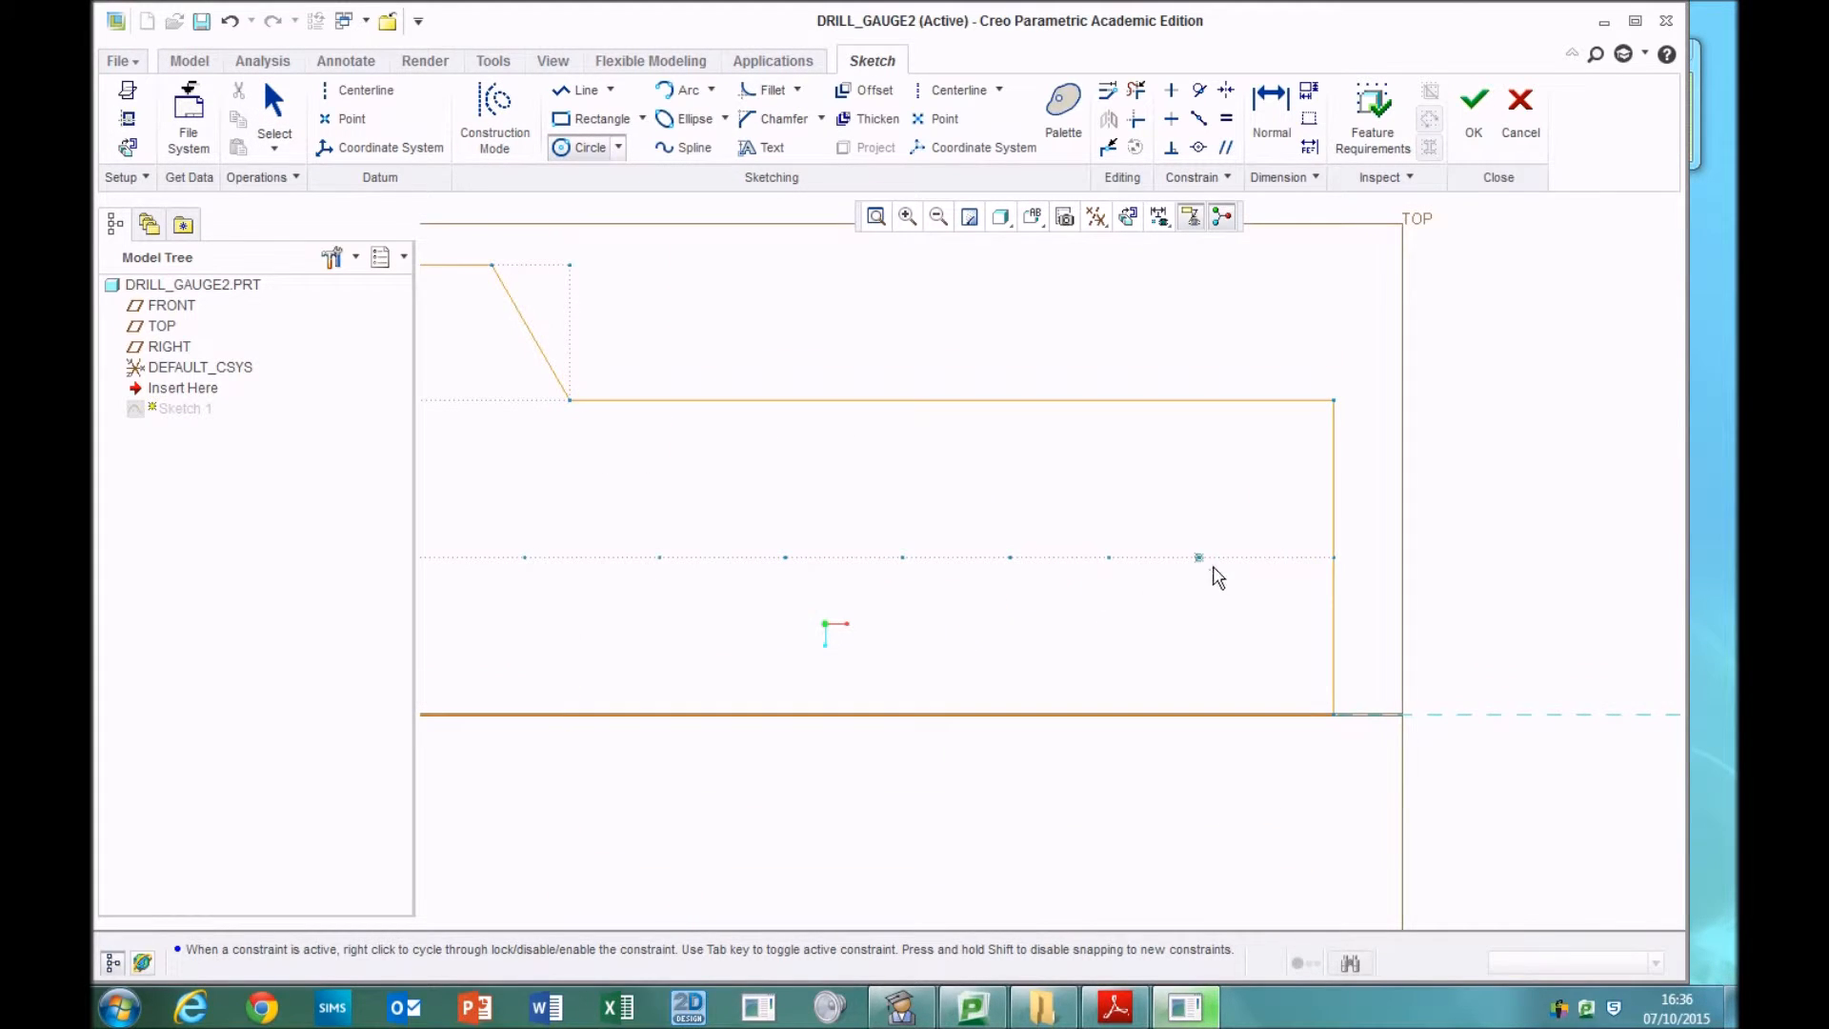
{"action": "left_click", "coordinate": [1201, 557]}
{"action": "left_click", "coordinate": [1196, 550]}
{"action": "left_click", "coordinate": [1108, 556]}
{"action": "left_click", "coordinate": [1105, 552]}
{"action": "left_click", "coordinate": [1010, 557]}
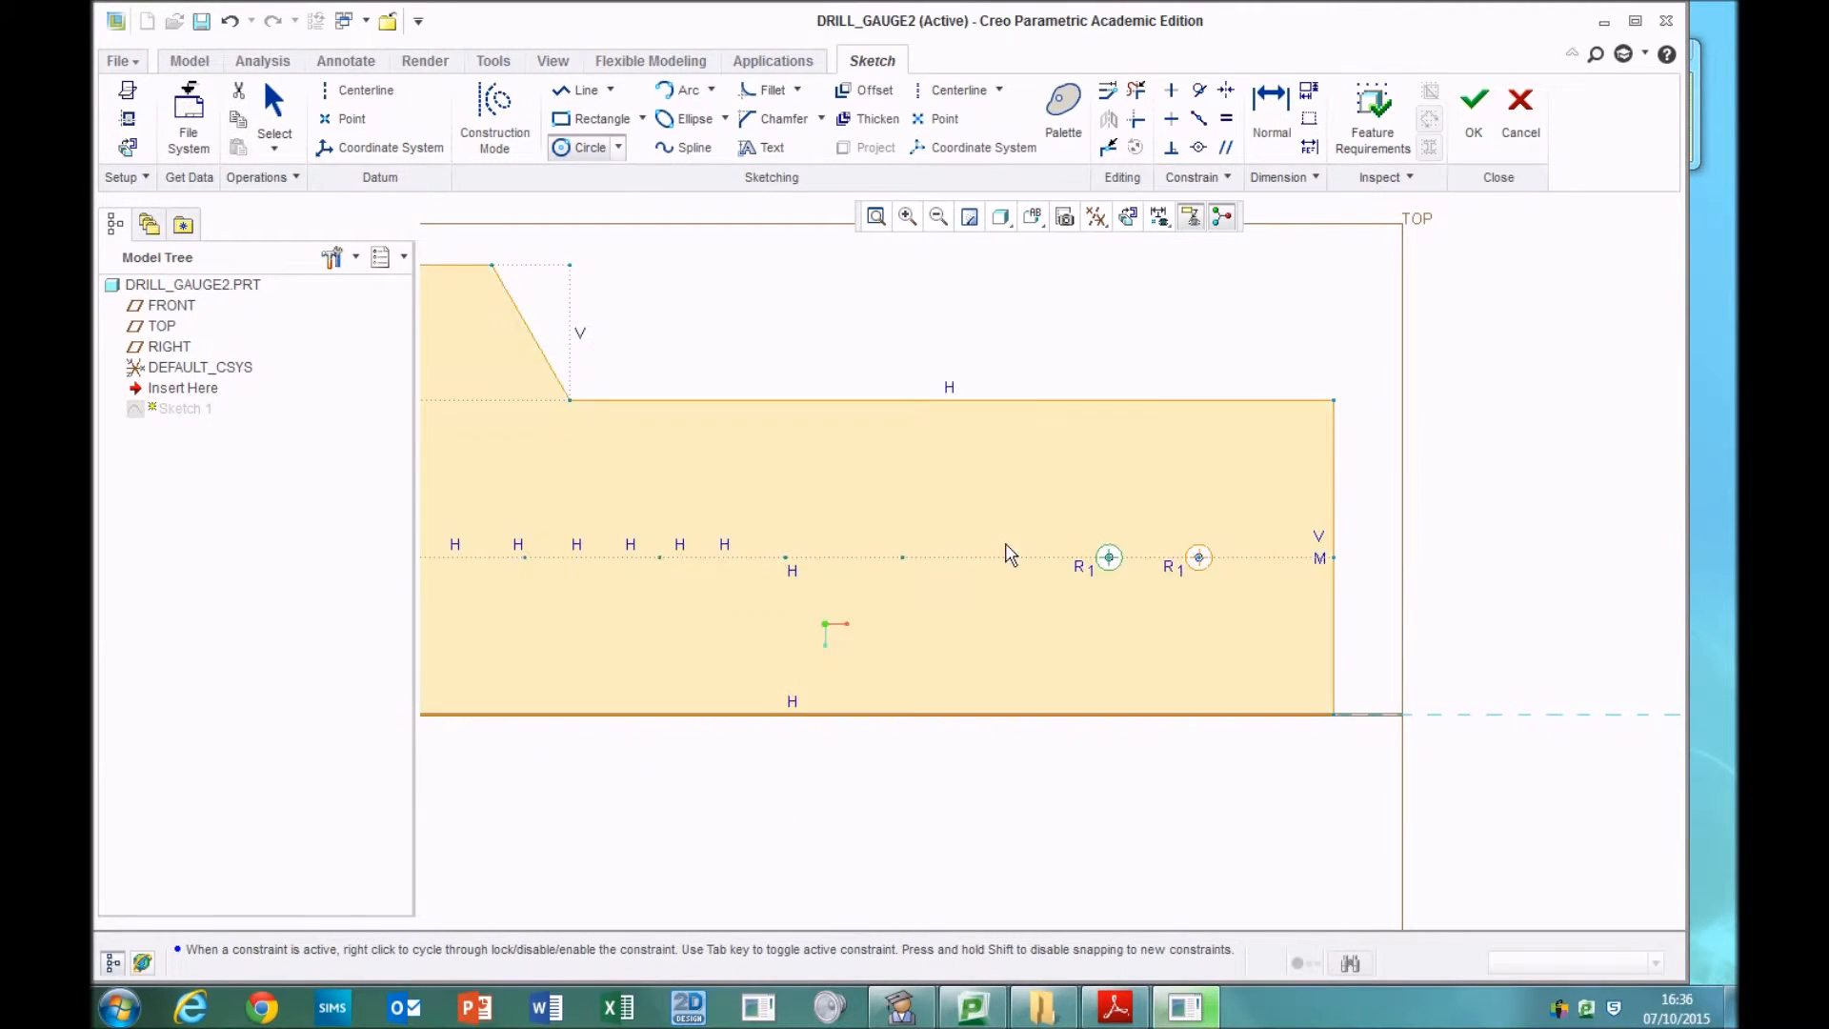
{"action": "left_click", "coordinate": [1007, 553]}
{"action": "left_click", "coordinate": [902, 557]}
{"action": "left_click", "coordinate": [803, 569]}
{"action": "left_click", "coordinate": [784, 556]}
{"action": "left_click", "coordinate": [773, 547]}
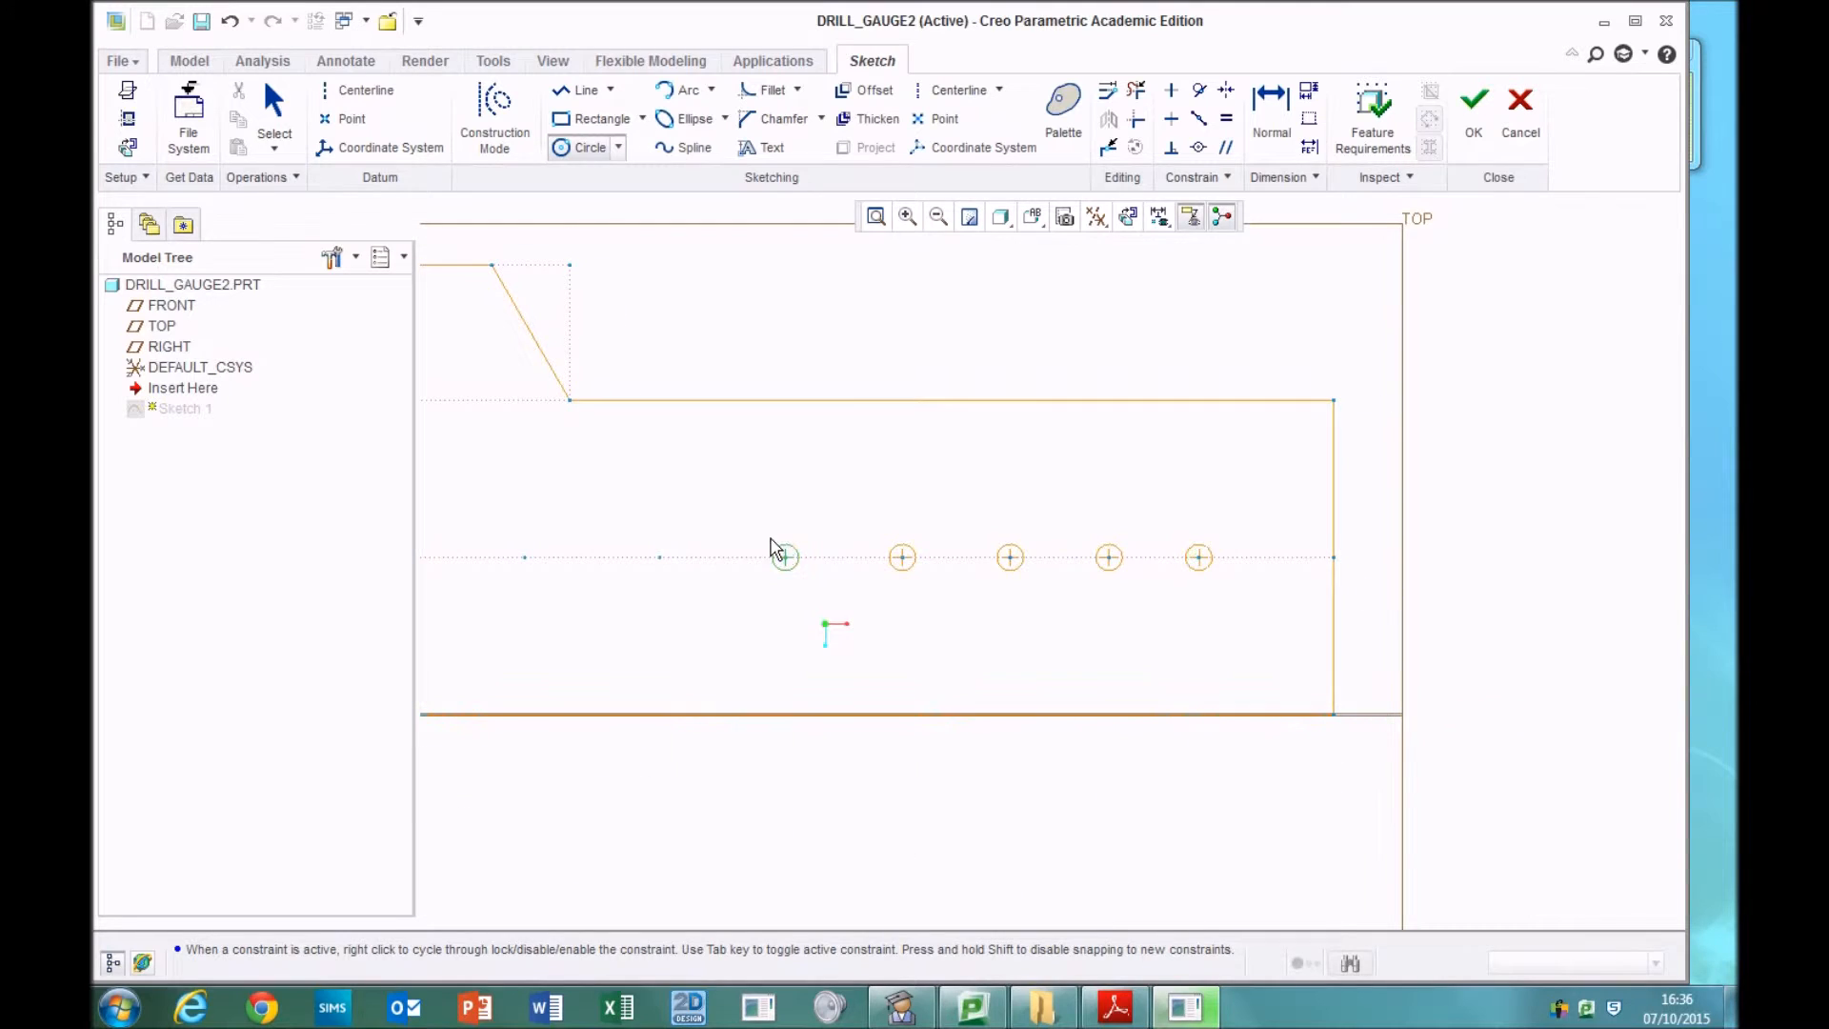
- Draw three more circles of equal radius centred on the 45, 30 and 14 mm points
{"action": "left_click", "coordinate": [659, 556]}
{"action": "left_click", "coordinate": [656, 547]}
{"action": "left_click", "coordinate": [522, 556]}
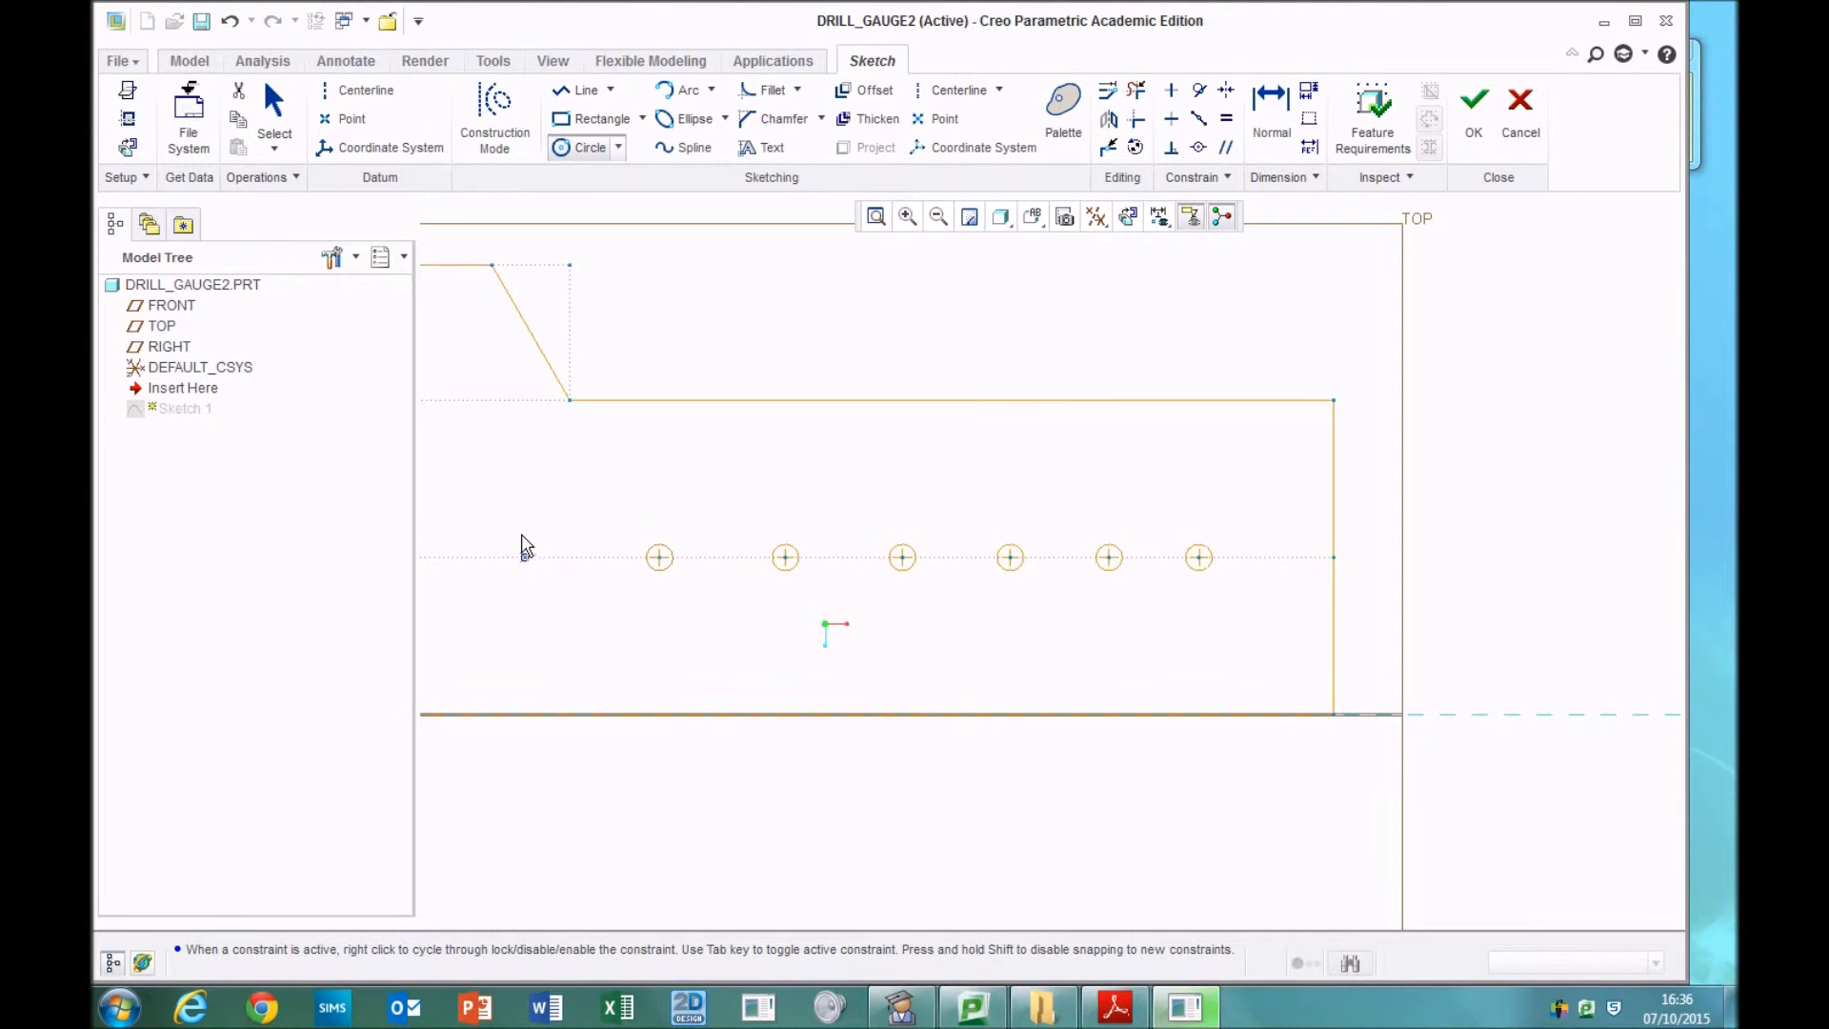
{"action": "left_click", "coordinate": [520, 544]}
{"action": "mouse_move", "coordinate": [602, 783]}
{"action": "middle_mouse_down", "text": "shift"}
{"action": "mouse_move", "coordinate": [801, 739]}
{"action": "mouse_move", "coordinate": [919, 740]}
{"action": "middle_mouse_up", "text": "shift"}
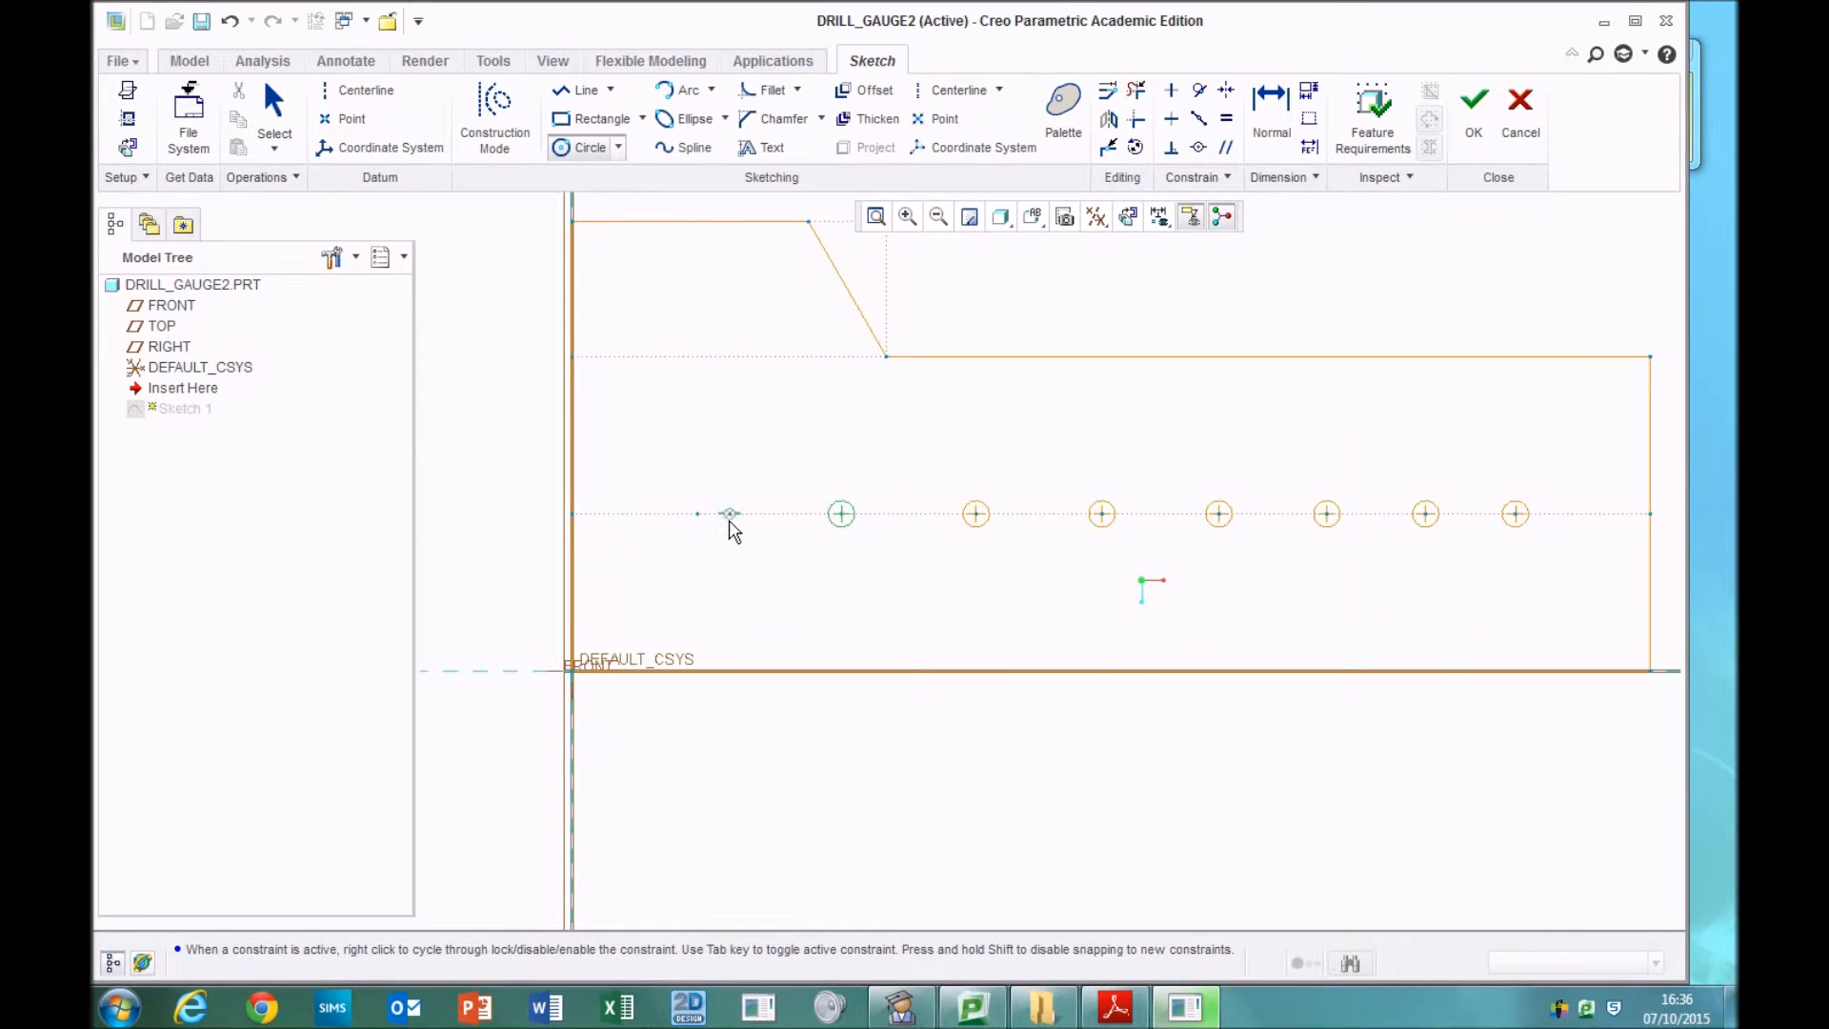
{"action": "left_click", "coordinate": [696, 516]}
{"action": "left_click", "coordinate": [709, 511]}
{"action": "left_click", "coordinate": [275, 107]}
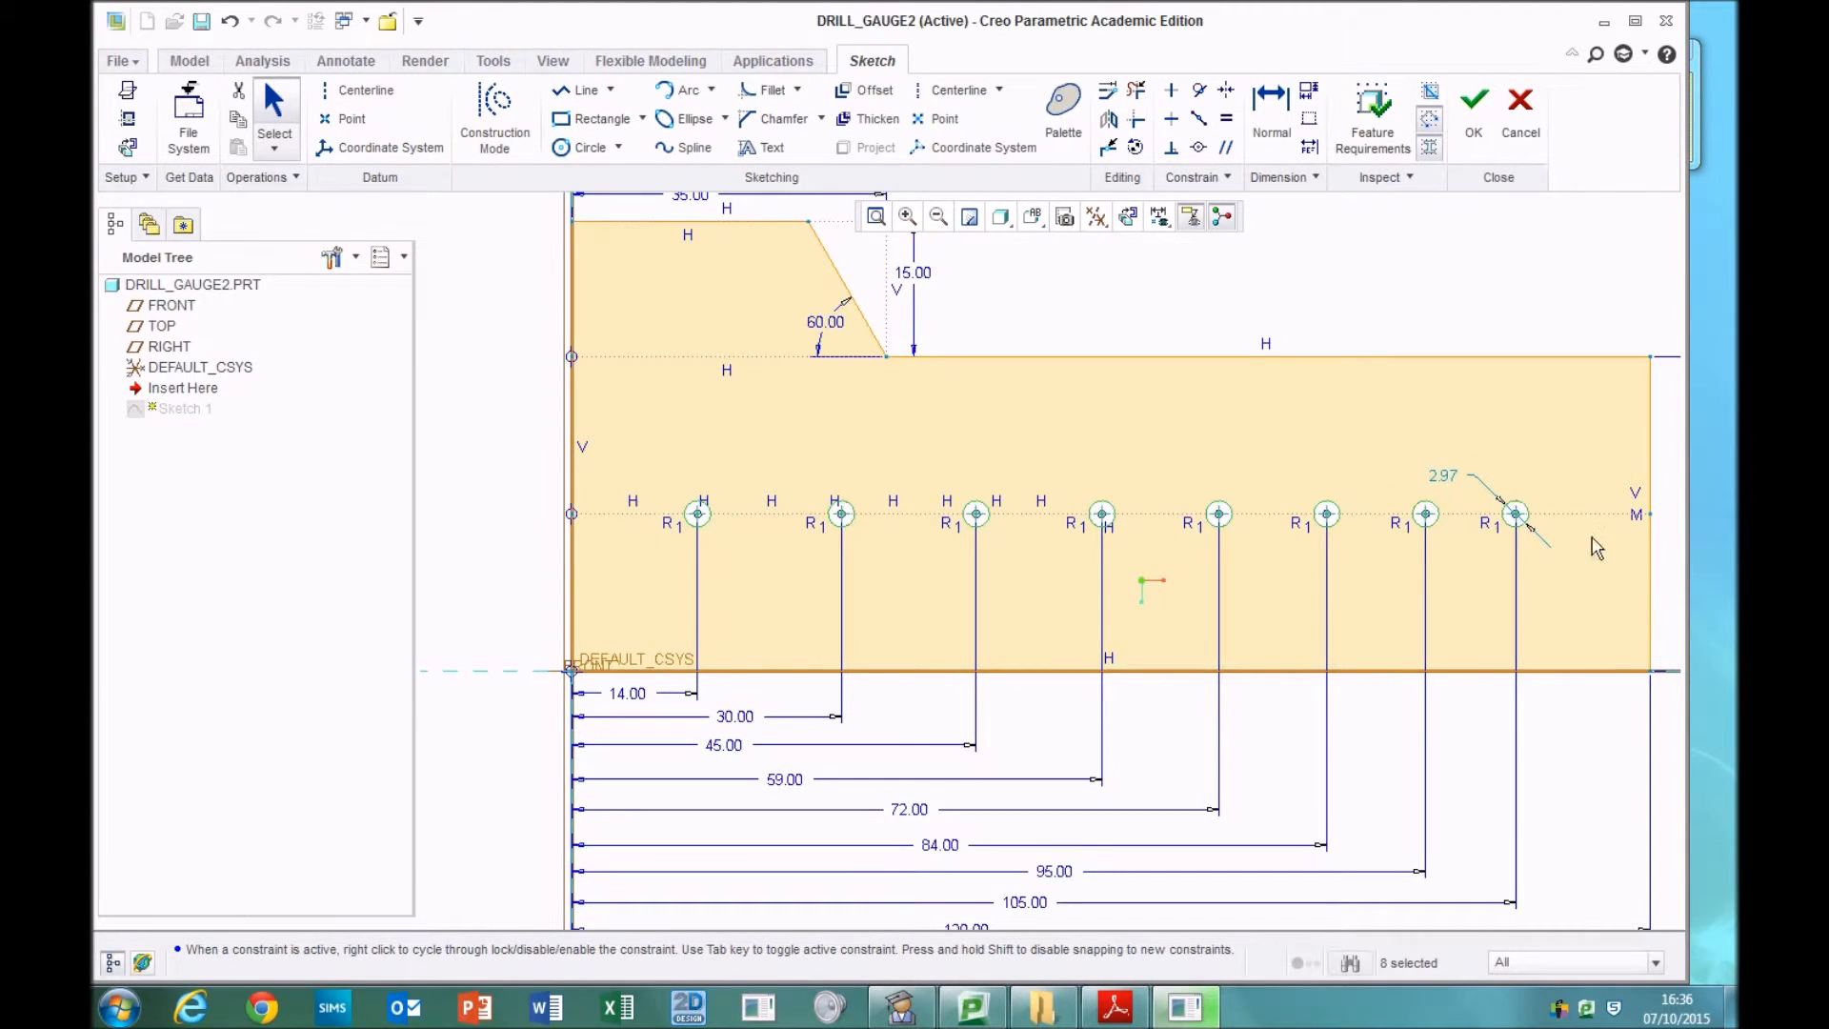
- Set the diameter of the circle at the 105 mm point to 3 mm
{"action": "double_click", "coordinate": [1454, 477]}
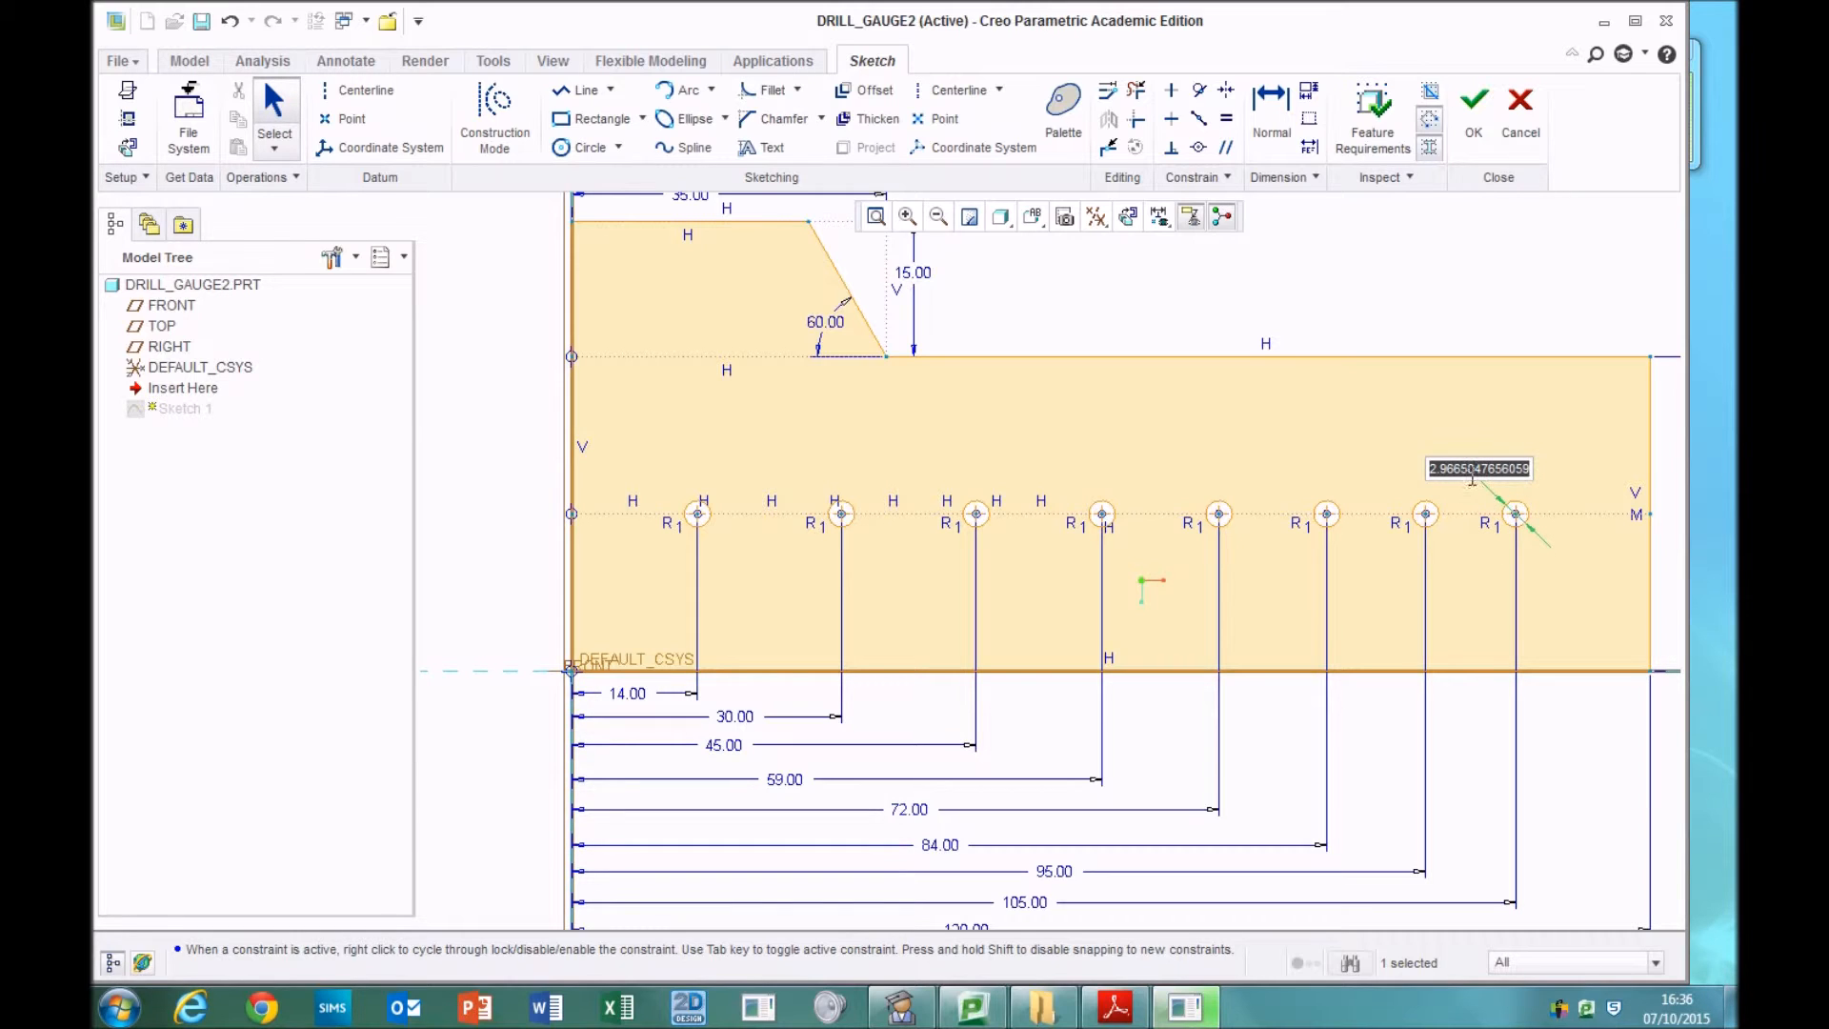
{"action": "type", "text": "3"}
{"action": "key", "text": "Return"}
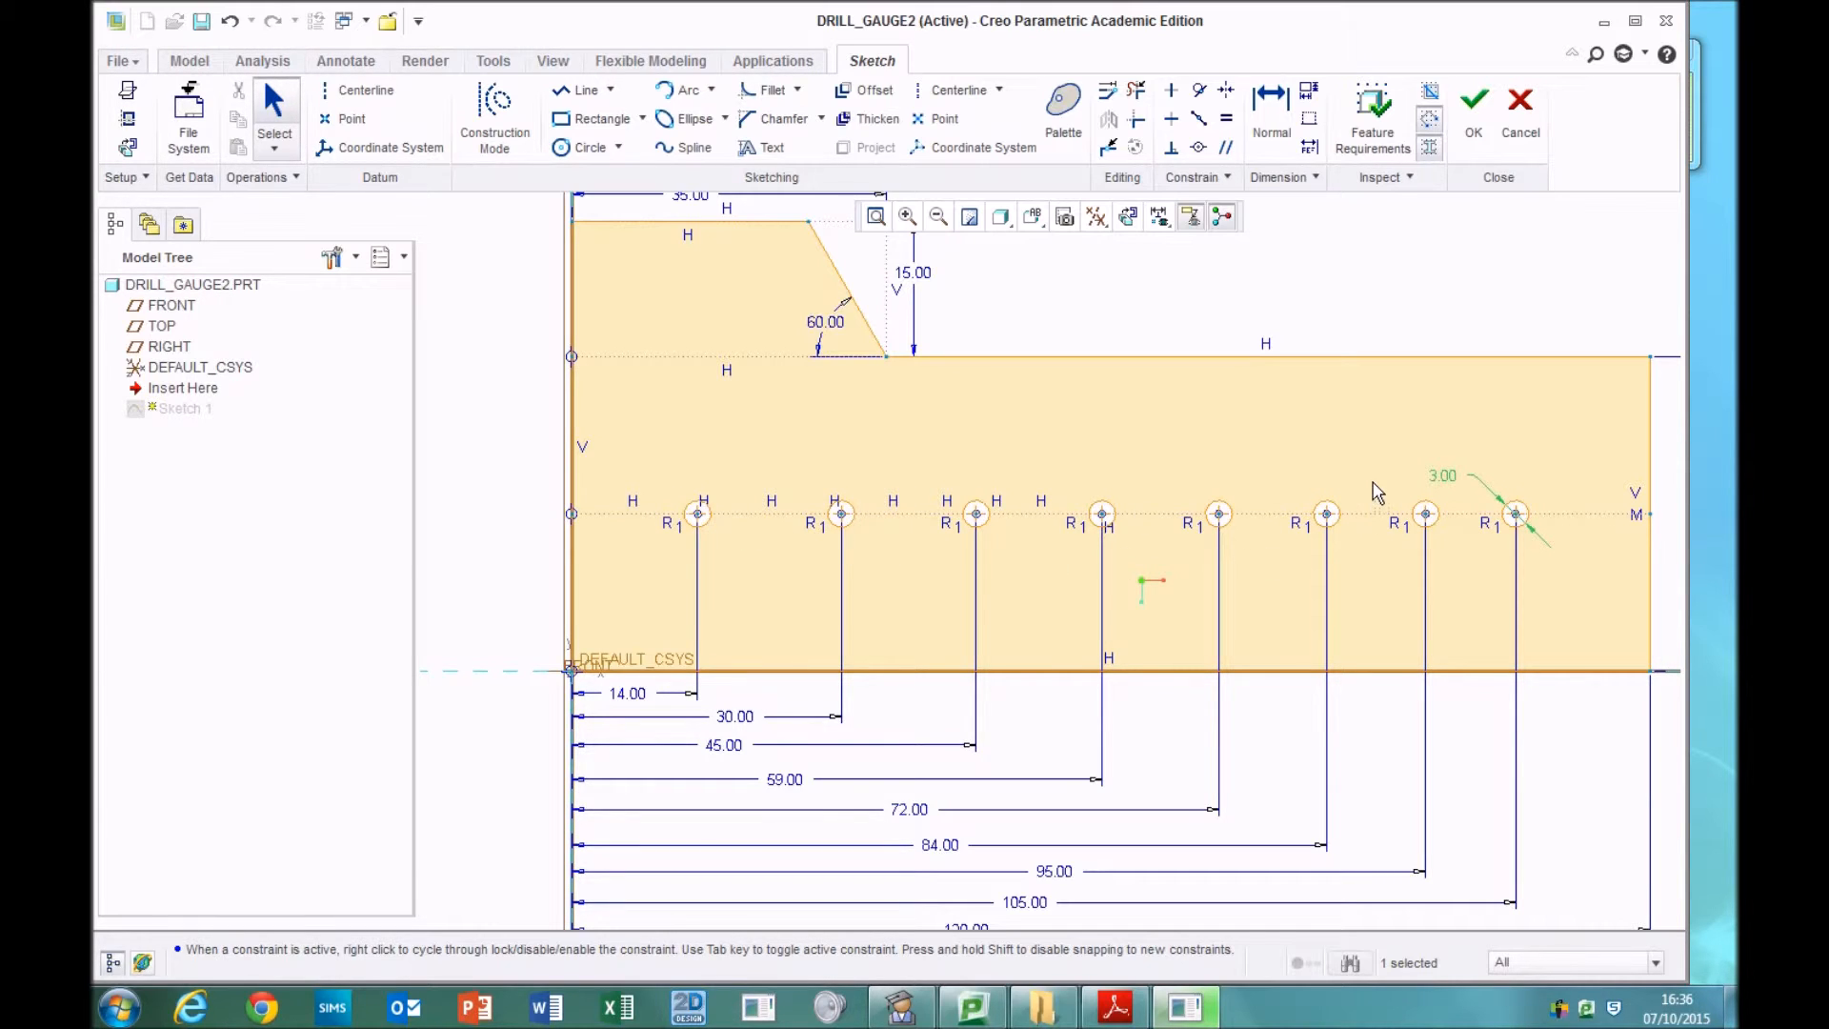
- Remove the equal-radius constraint from the 95 mm point's circle, set its diameter to 4 mm, and raise the 3 and 4 mm dimensions
{"action": "left_click_drag", "start_coordinate": [1372, 484], "coordinate": [1420, 548]}
{"action": "key", "text": "Delete"}
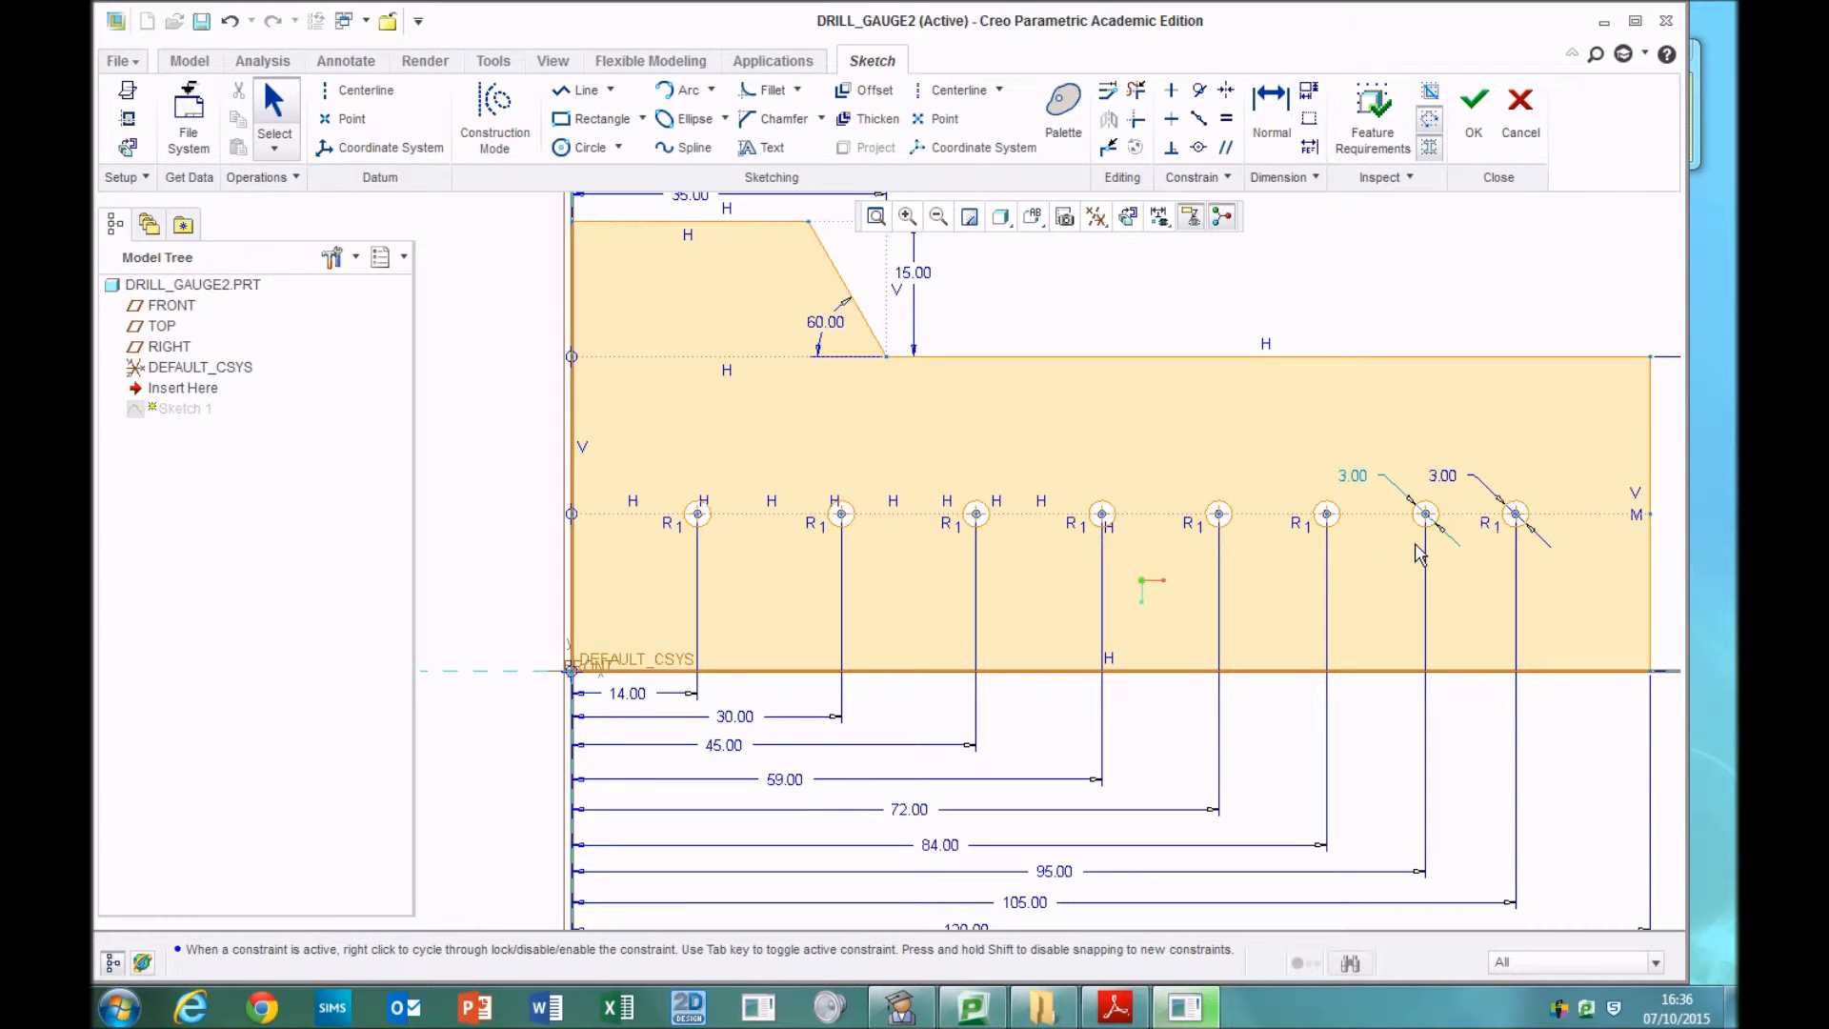
{"action": "double_click", "coordinate": [1360, 478]}
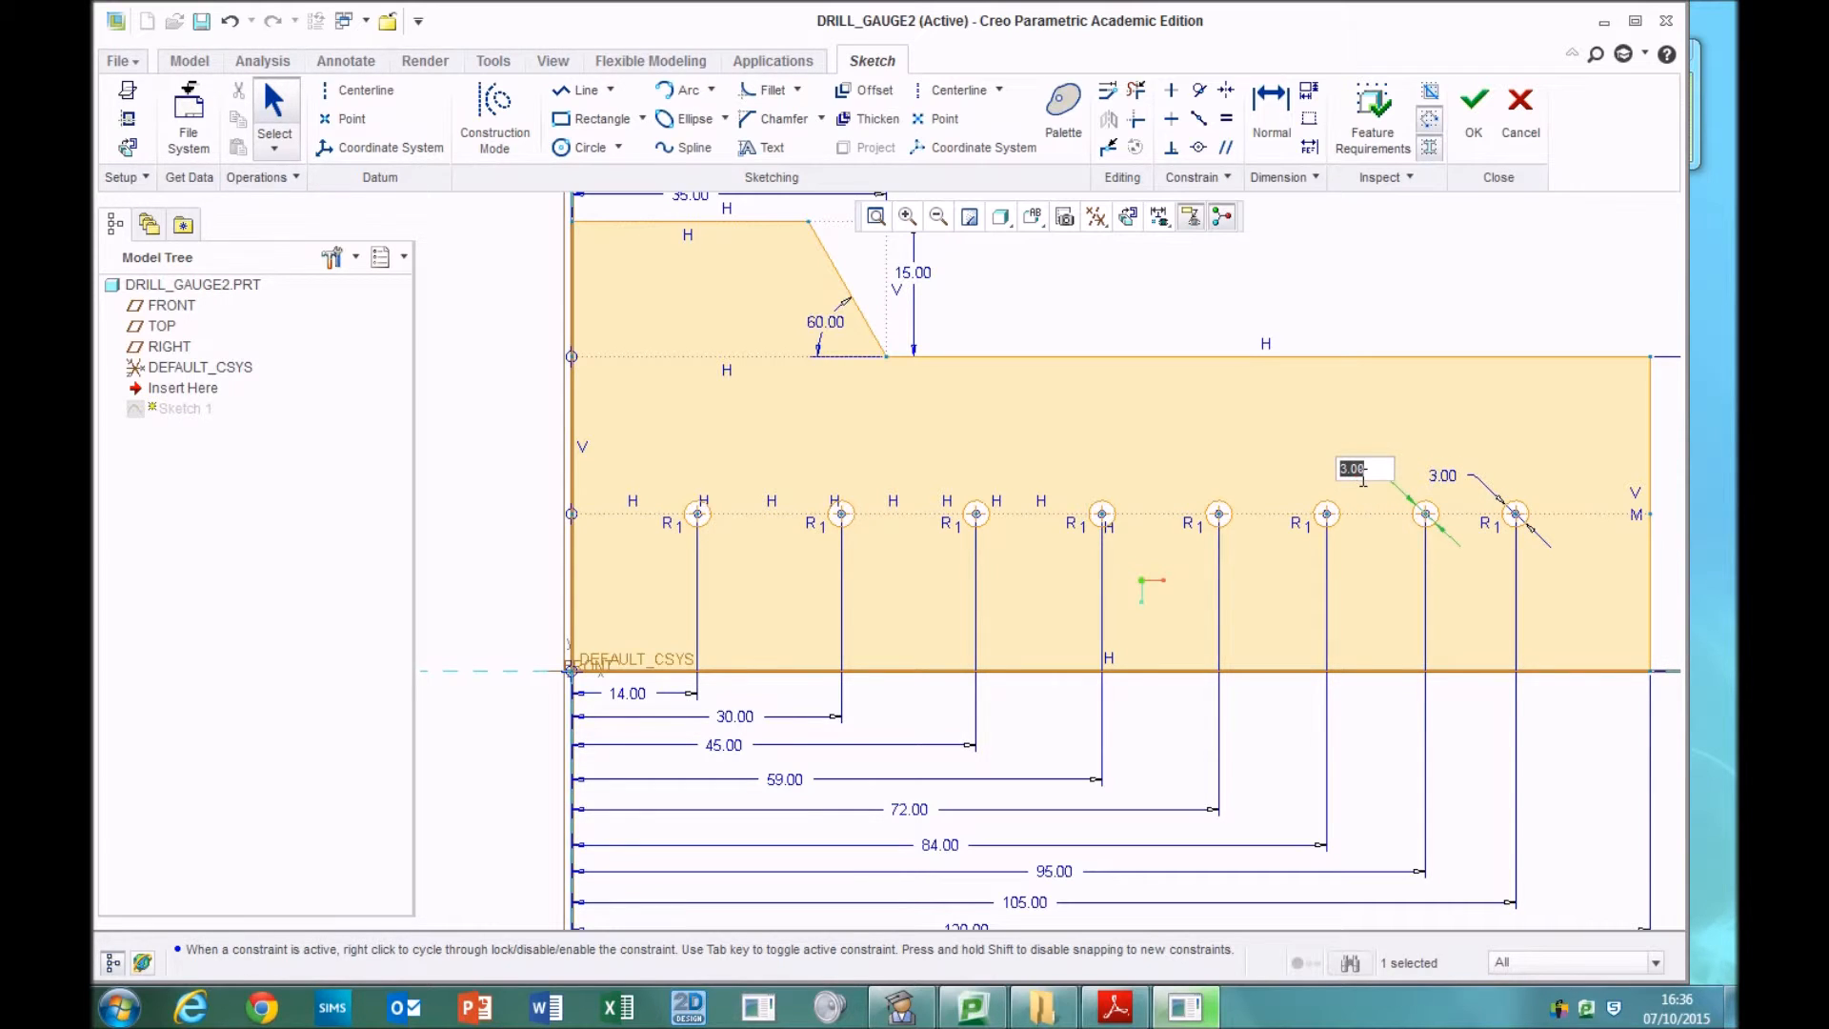
{"action": "type", "text": "4"}
{"action": "key", "text": "Return"}
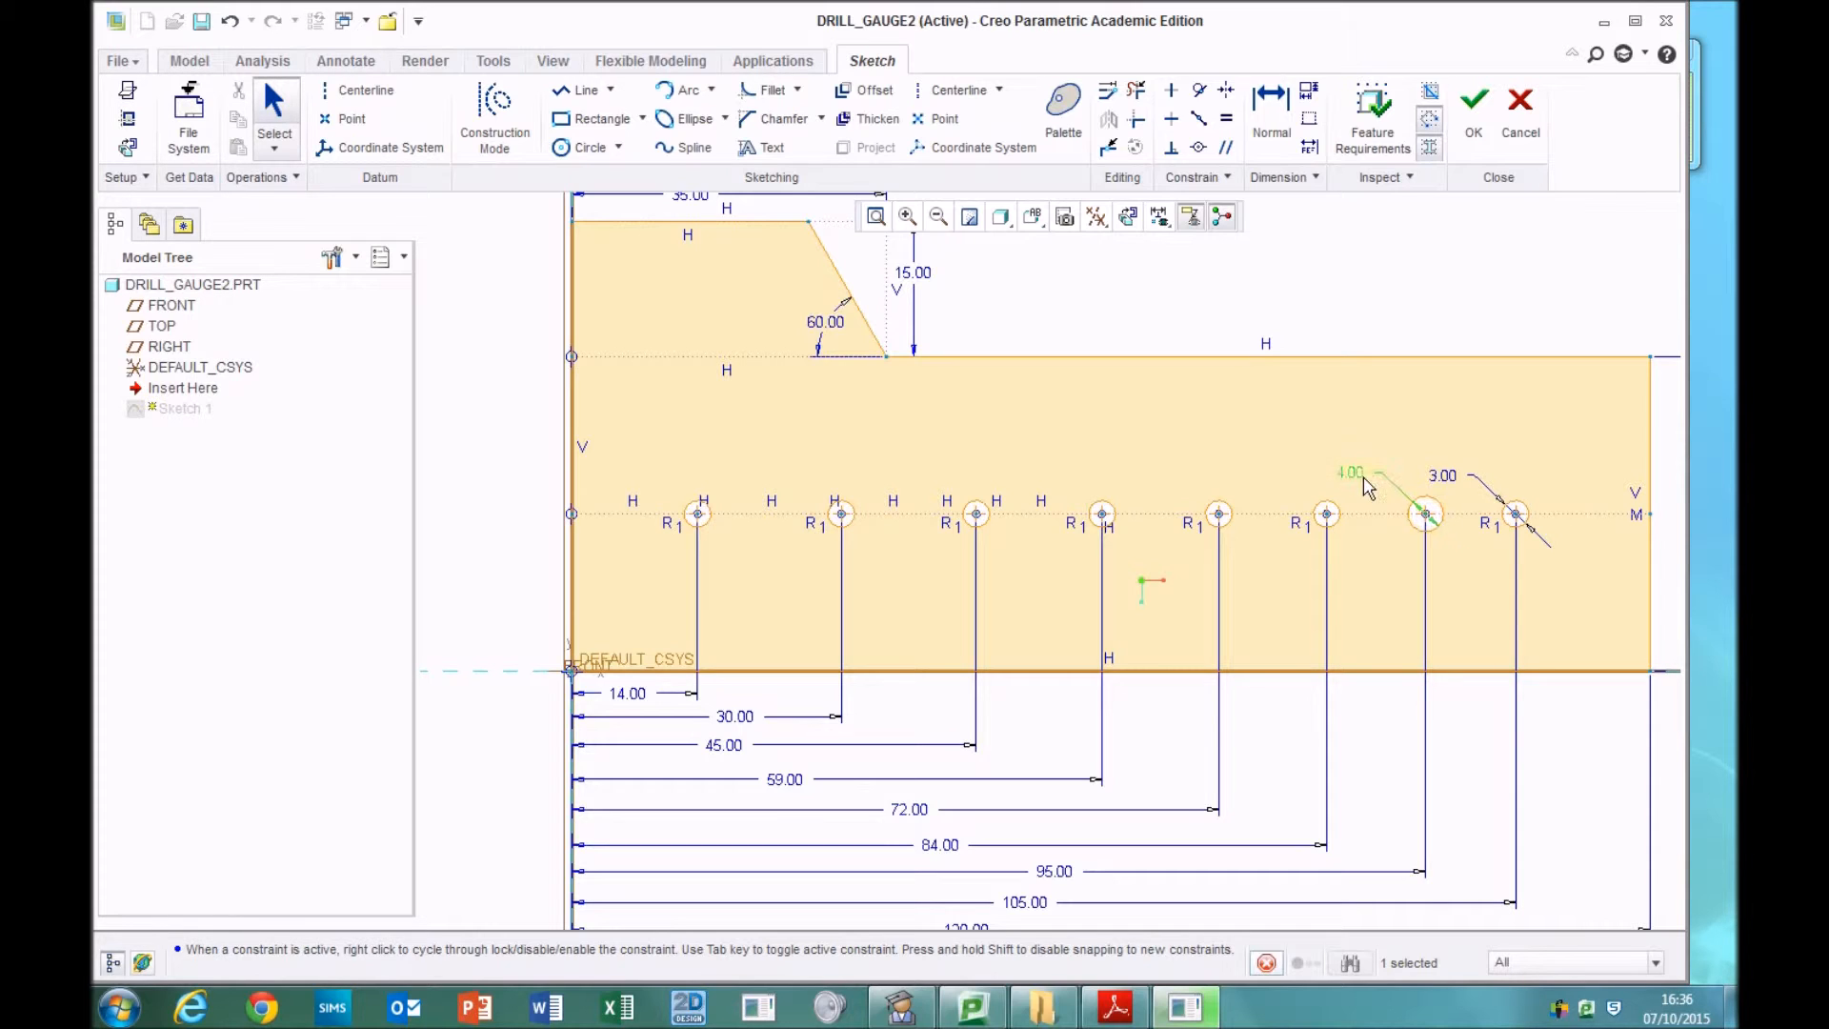
{"action": "left_click_drag", "start_coordinate": [1445, 478], "coordinate": [1471, 424]}
{"action": "double_click", "coordinate": [1357, 476]}
{"action": "left_click", "coordinate": [1356, 465]}
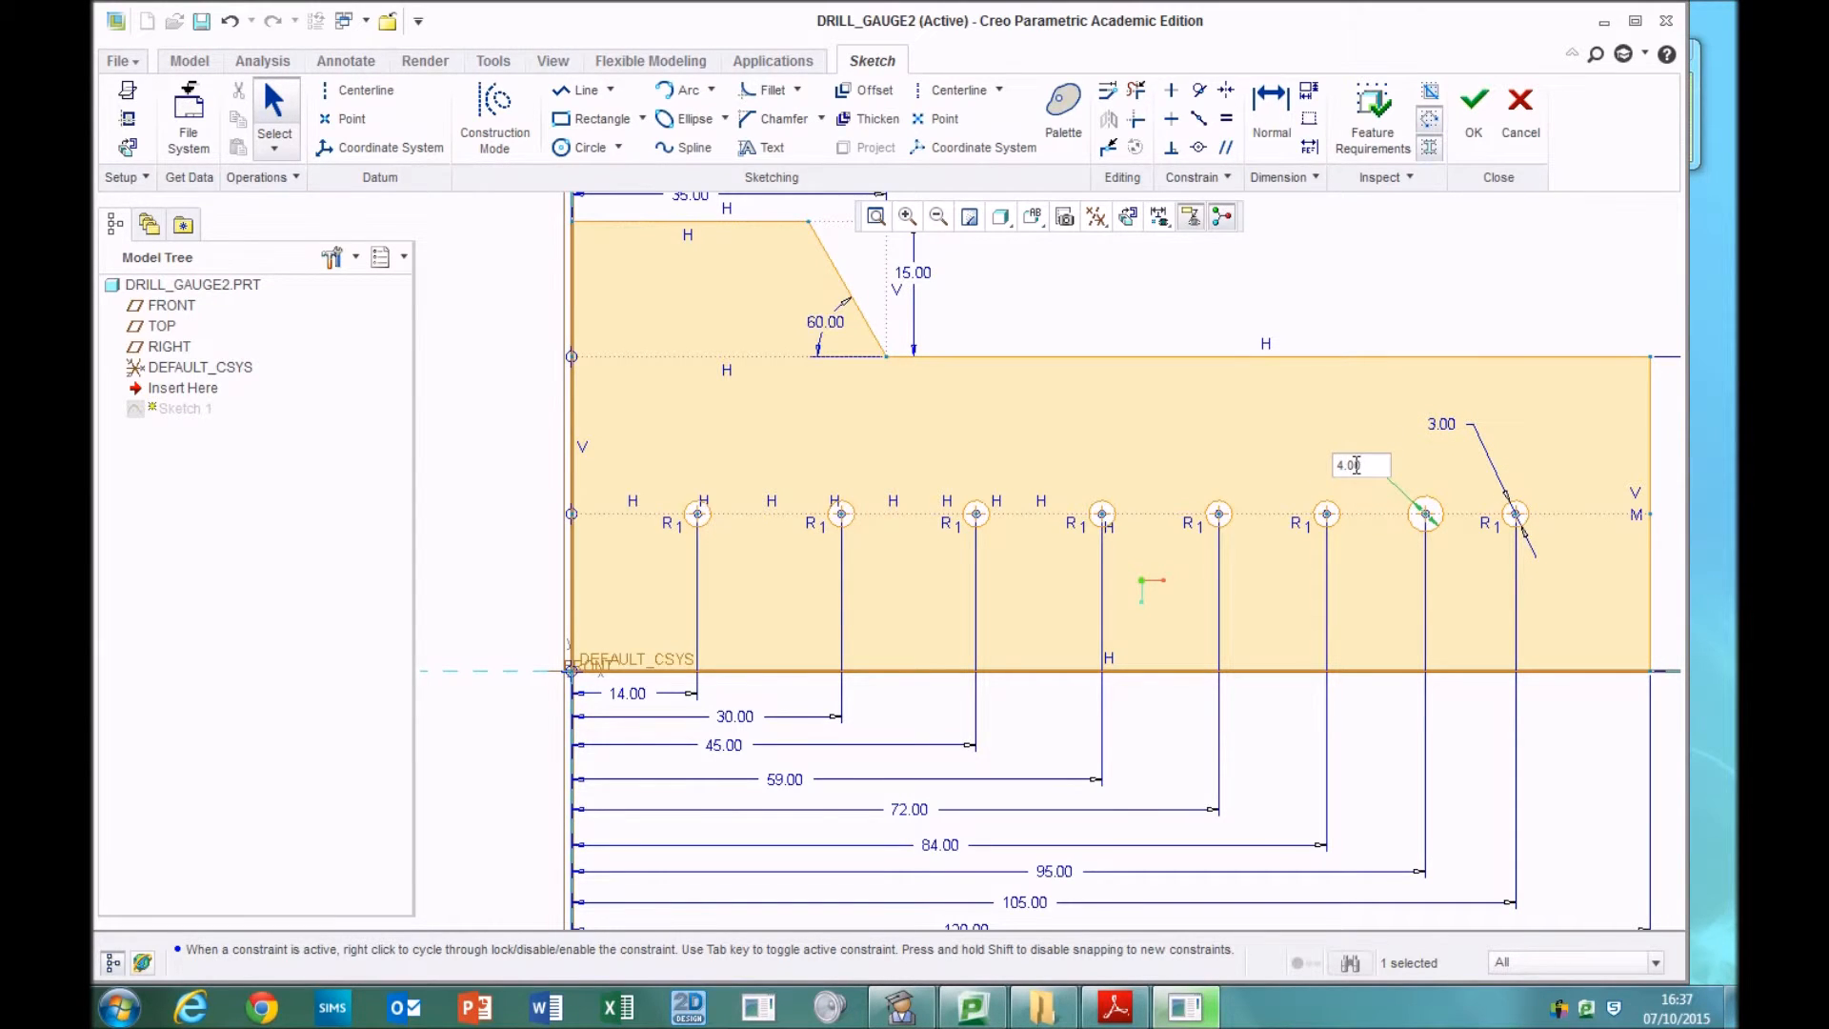
{"action": "key", "text": "Return"}
{"action": "left_click_drag", "start_coordinate": [1361, 473], "coordinate": [1374, 424]}
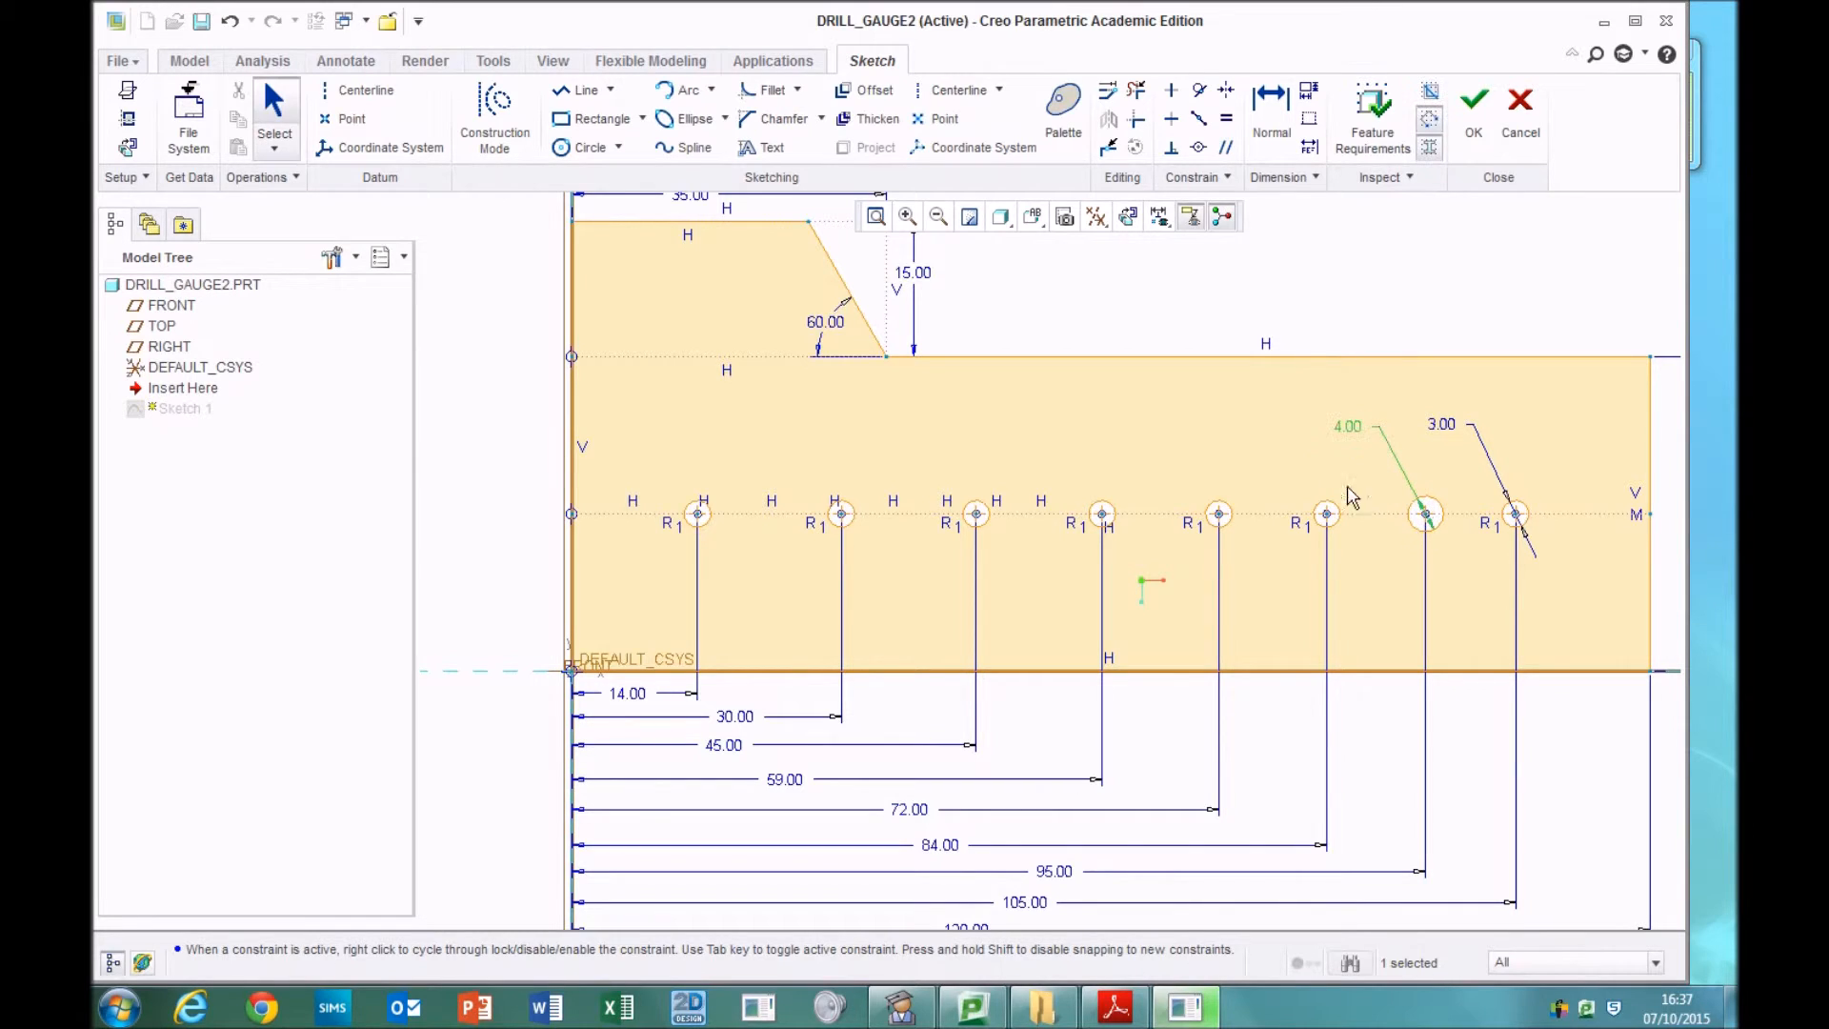
- Remove the equal-radius constraints from the circles at 84 and 72 mm and set their diameters to 5 and 6 mm respectively
{"action": "left_click_drag", "start_coordinate": [1274, 488], "coordinate": [1322, 560]}
{"action": "key", "text": "Delete"}
{"action": "double_click", "coordinate": [1250, 475]}
{"action": "type", "text": "5"}
{"action": "key", "text": "Return"}
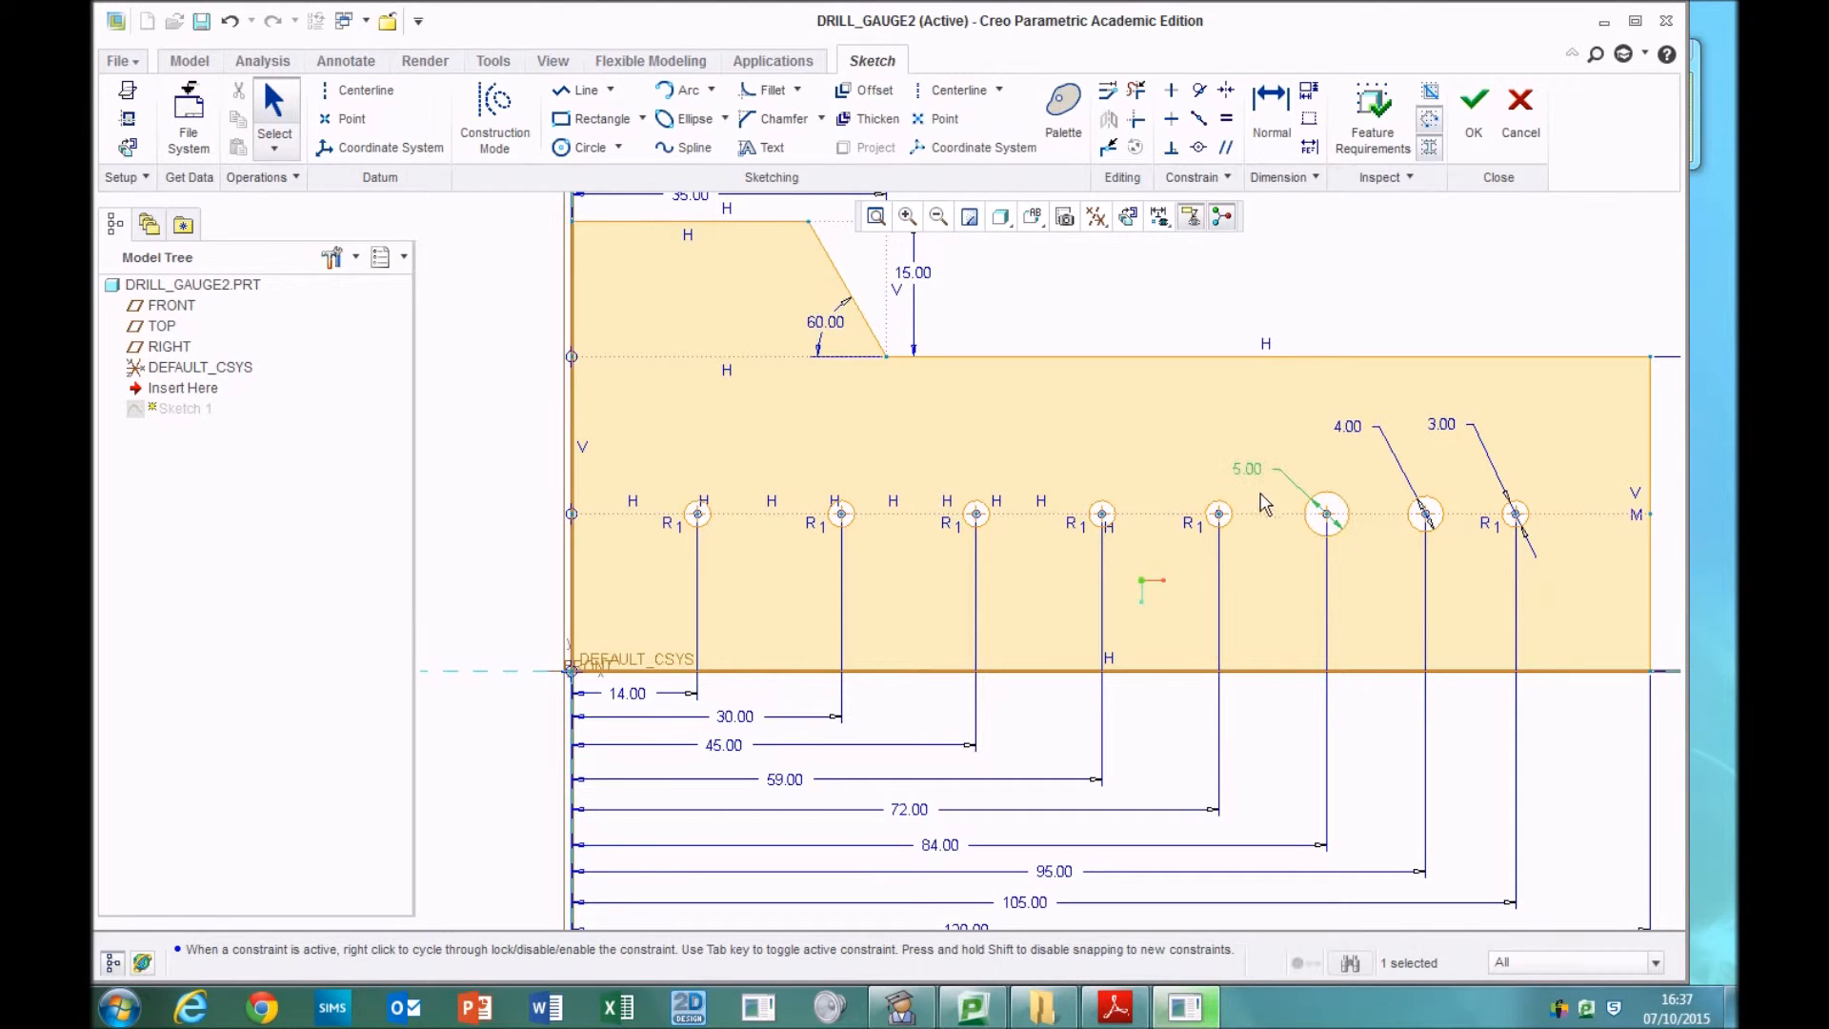
{"action": "key", "text": "Delete"}
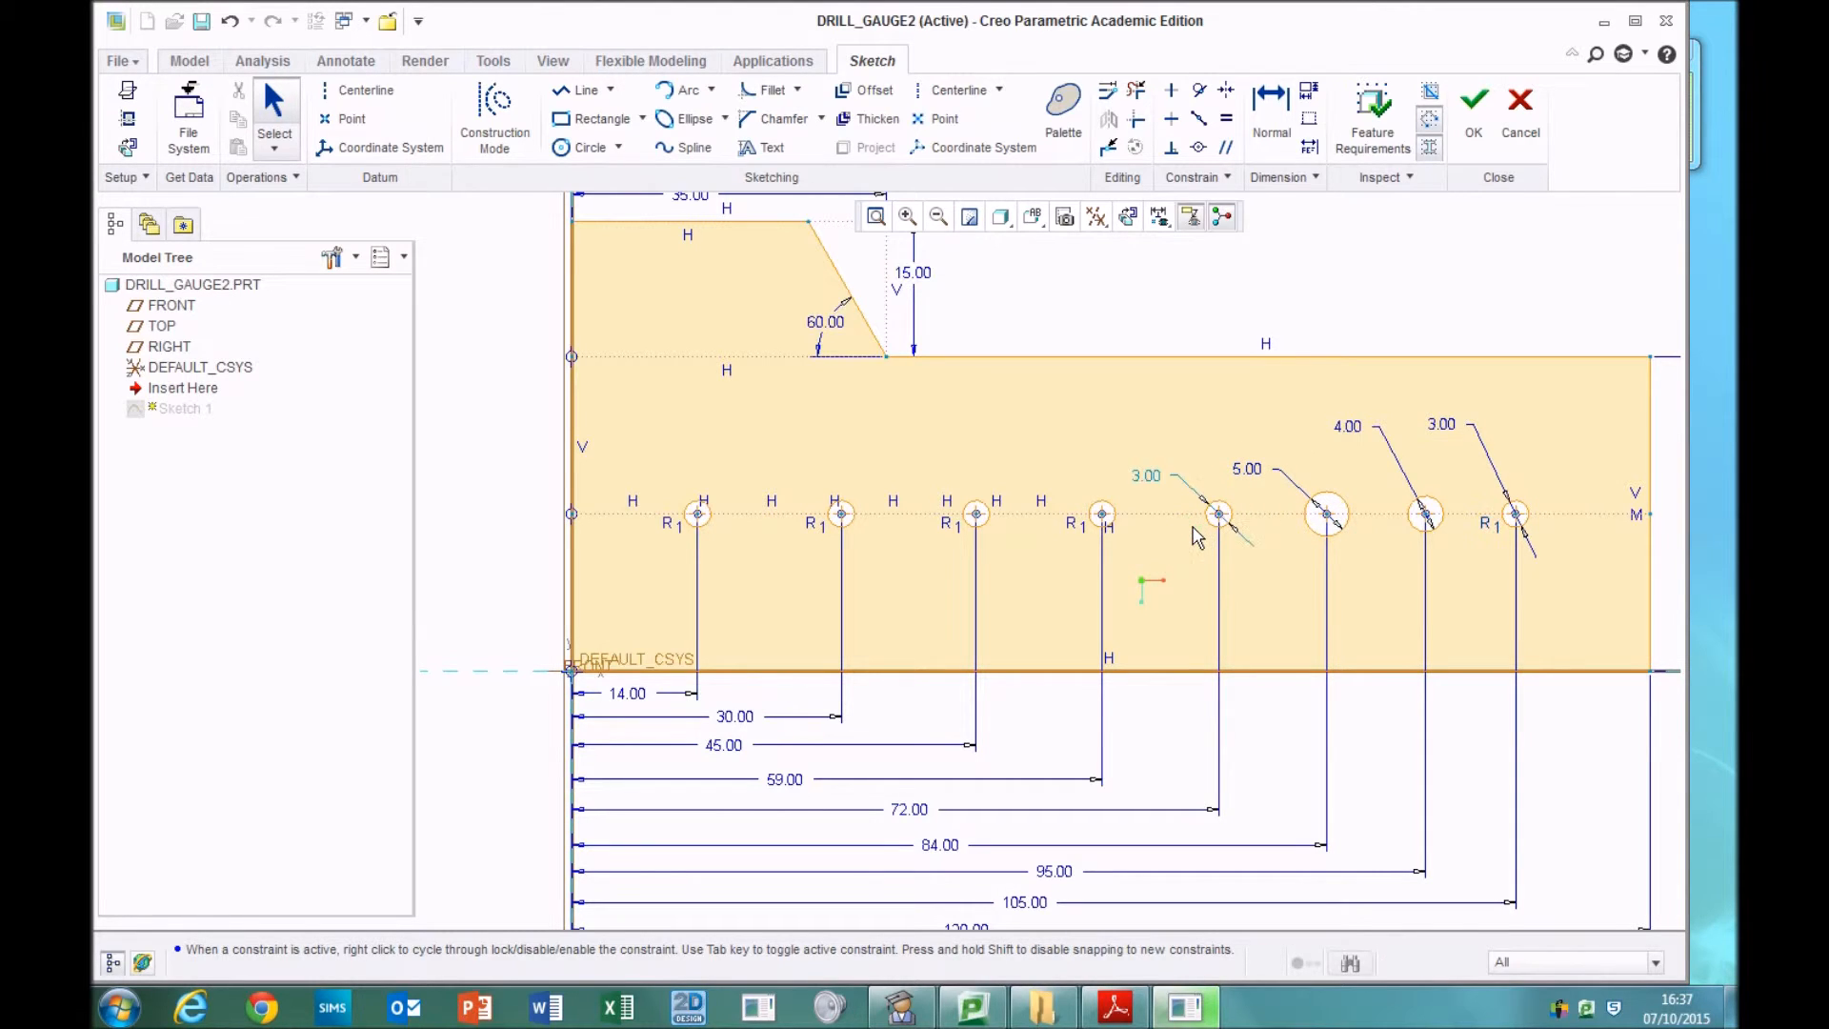
{"action": "double_click", "coordinate": [1153, 471]}
{"action": "type", "text": "6"}
{"action": "key", "text": "Return"}
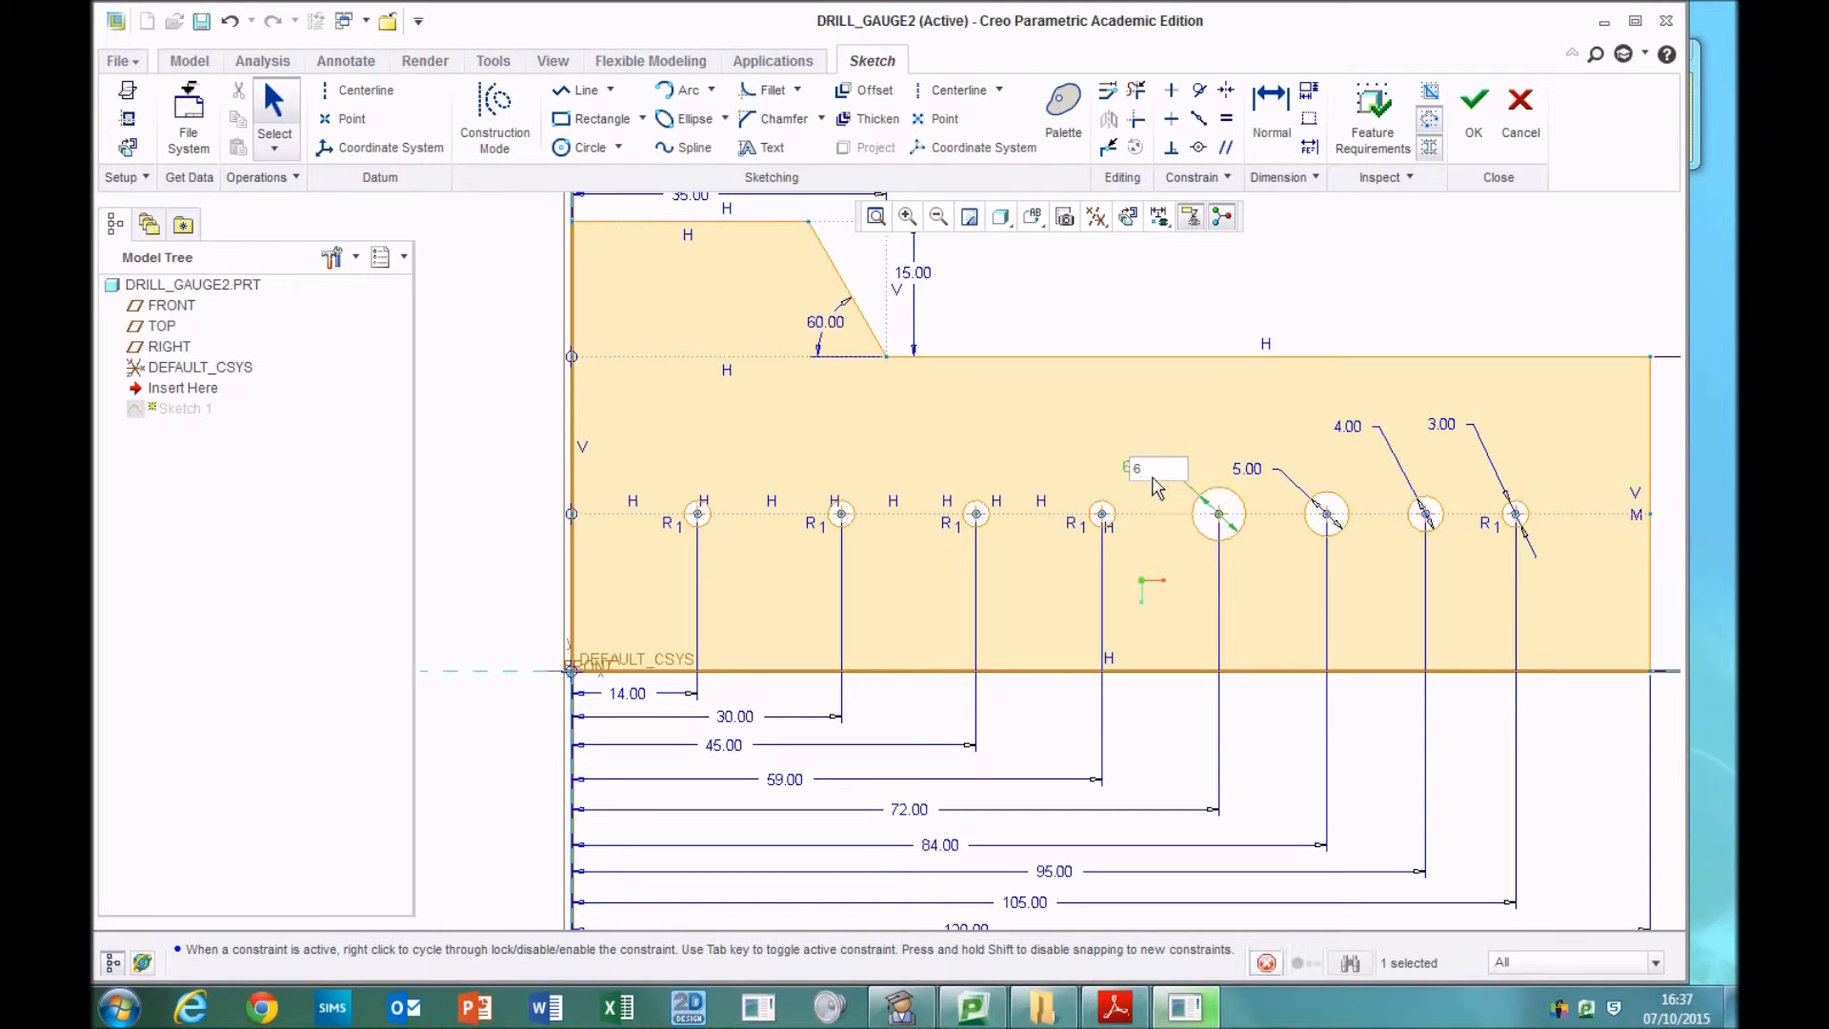
- Free the circles at 59 and 45 mm from their equal-radius constraints and set their diameters to 7 and 8 mm respectively
{"action": "left_click", "coordinate": [1075, 528]}
{"action": "key", "text": "Delete"}
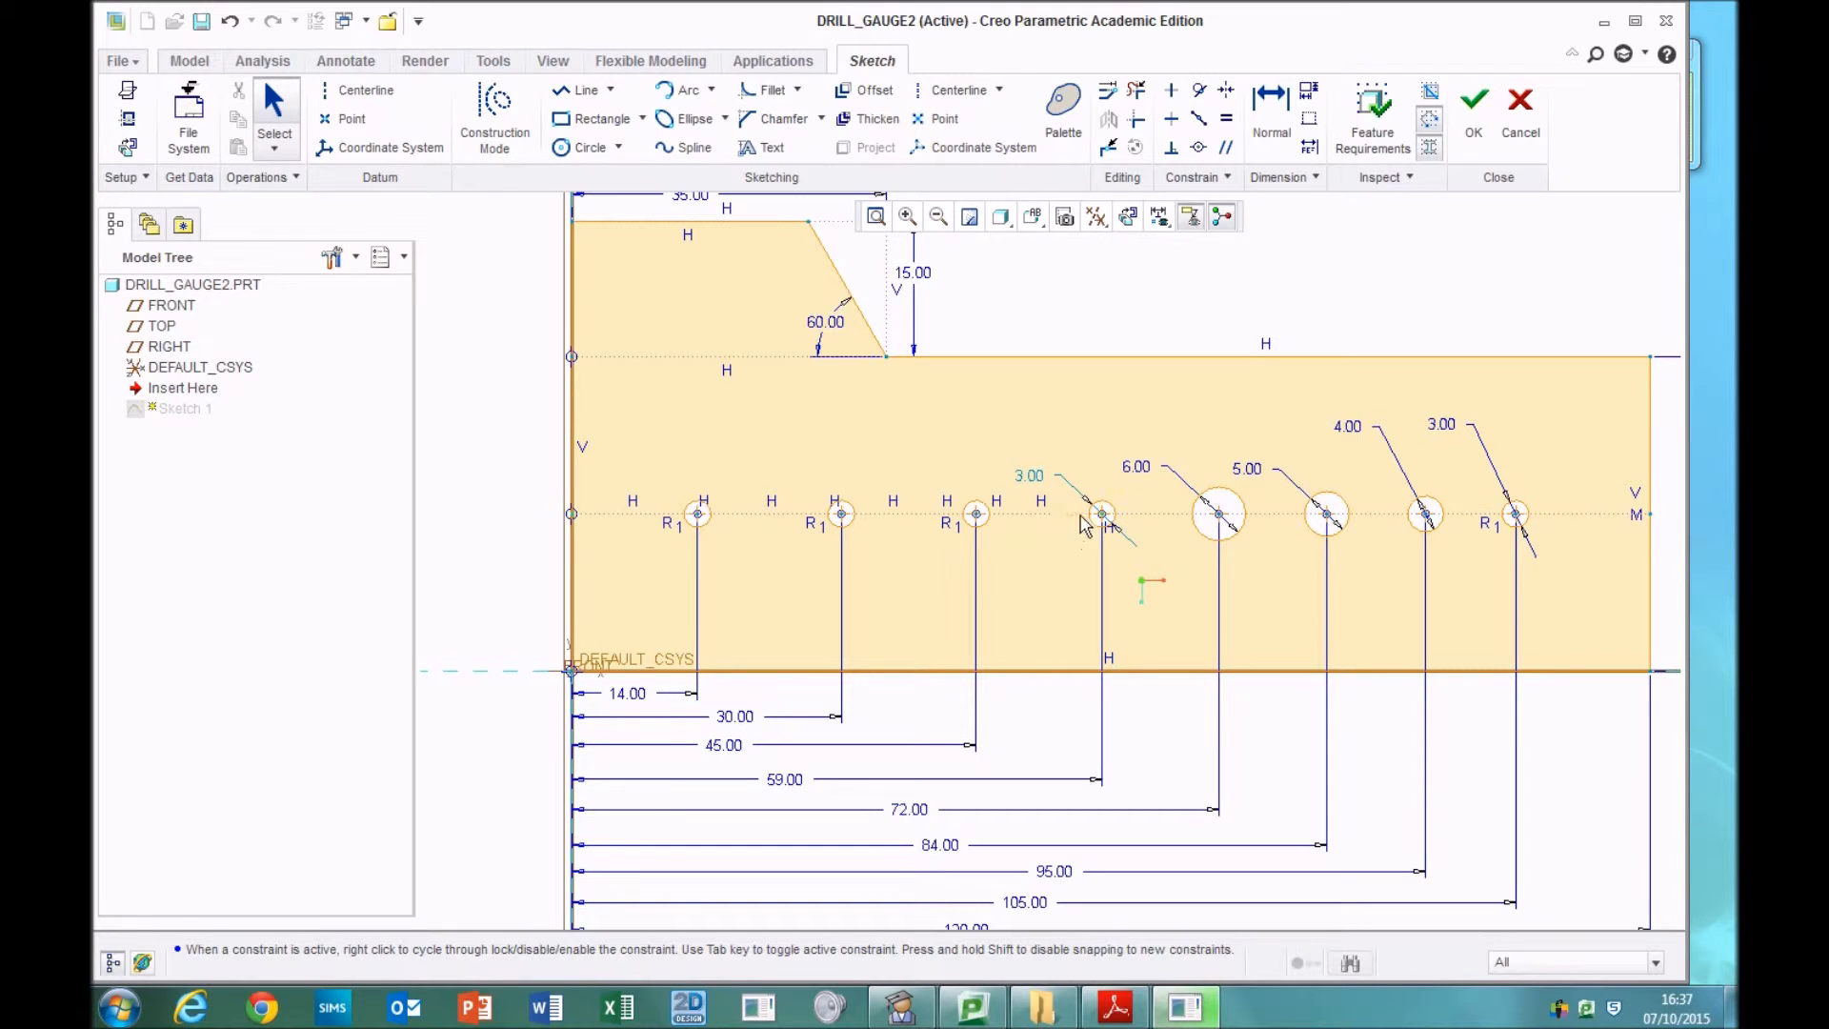
{"action": "double_click", "coordinate": [1034, 469]}
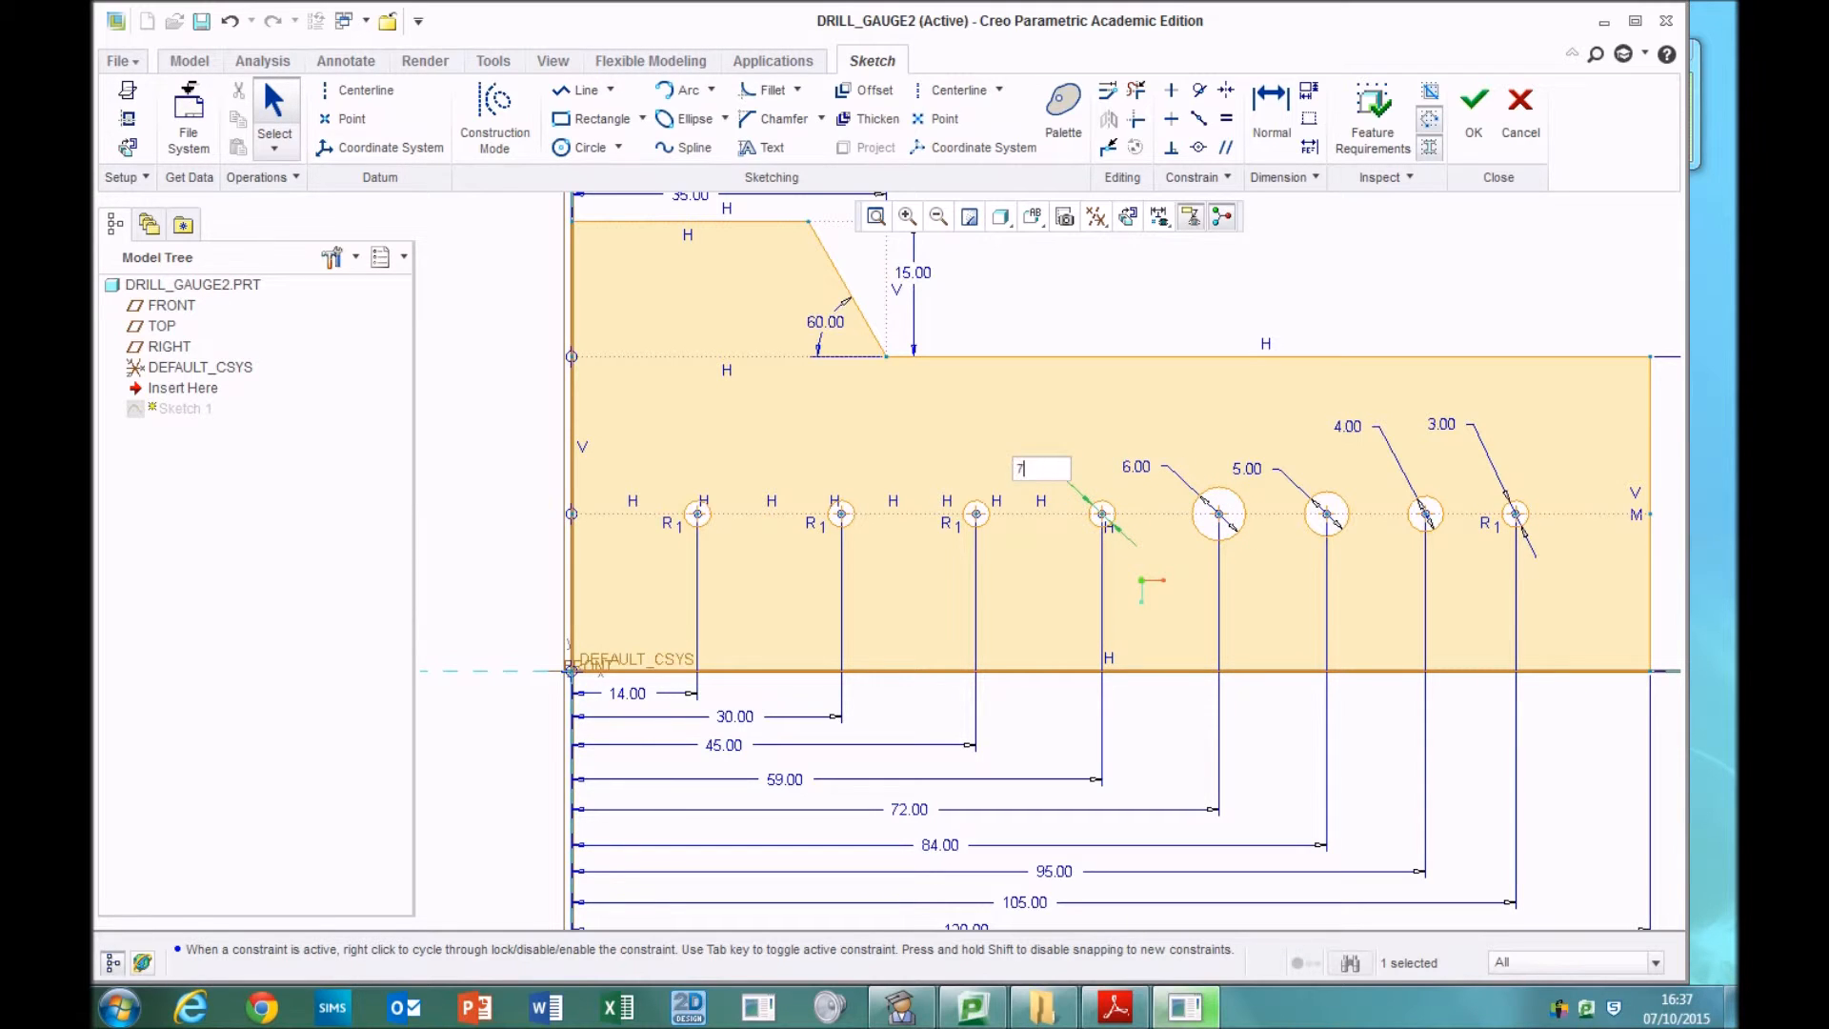
{"action": "key", "text": "Return"}
{"action": "left_click", "coordinate": [955, 527]}
{"action": "key", "text": "Delete"}
{"action": "left_click", "coordinate": [905, 476]}
{"action": "double_click", "coordinate": [907, 476]}
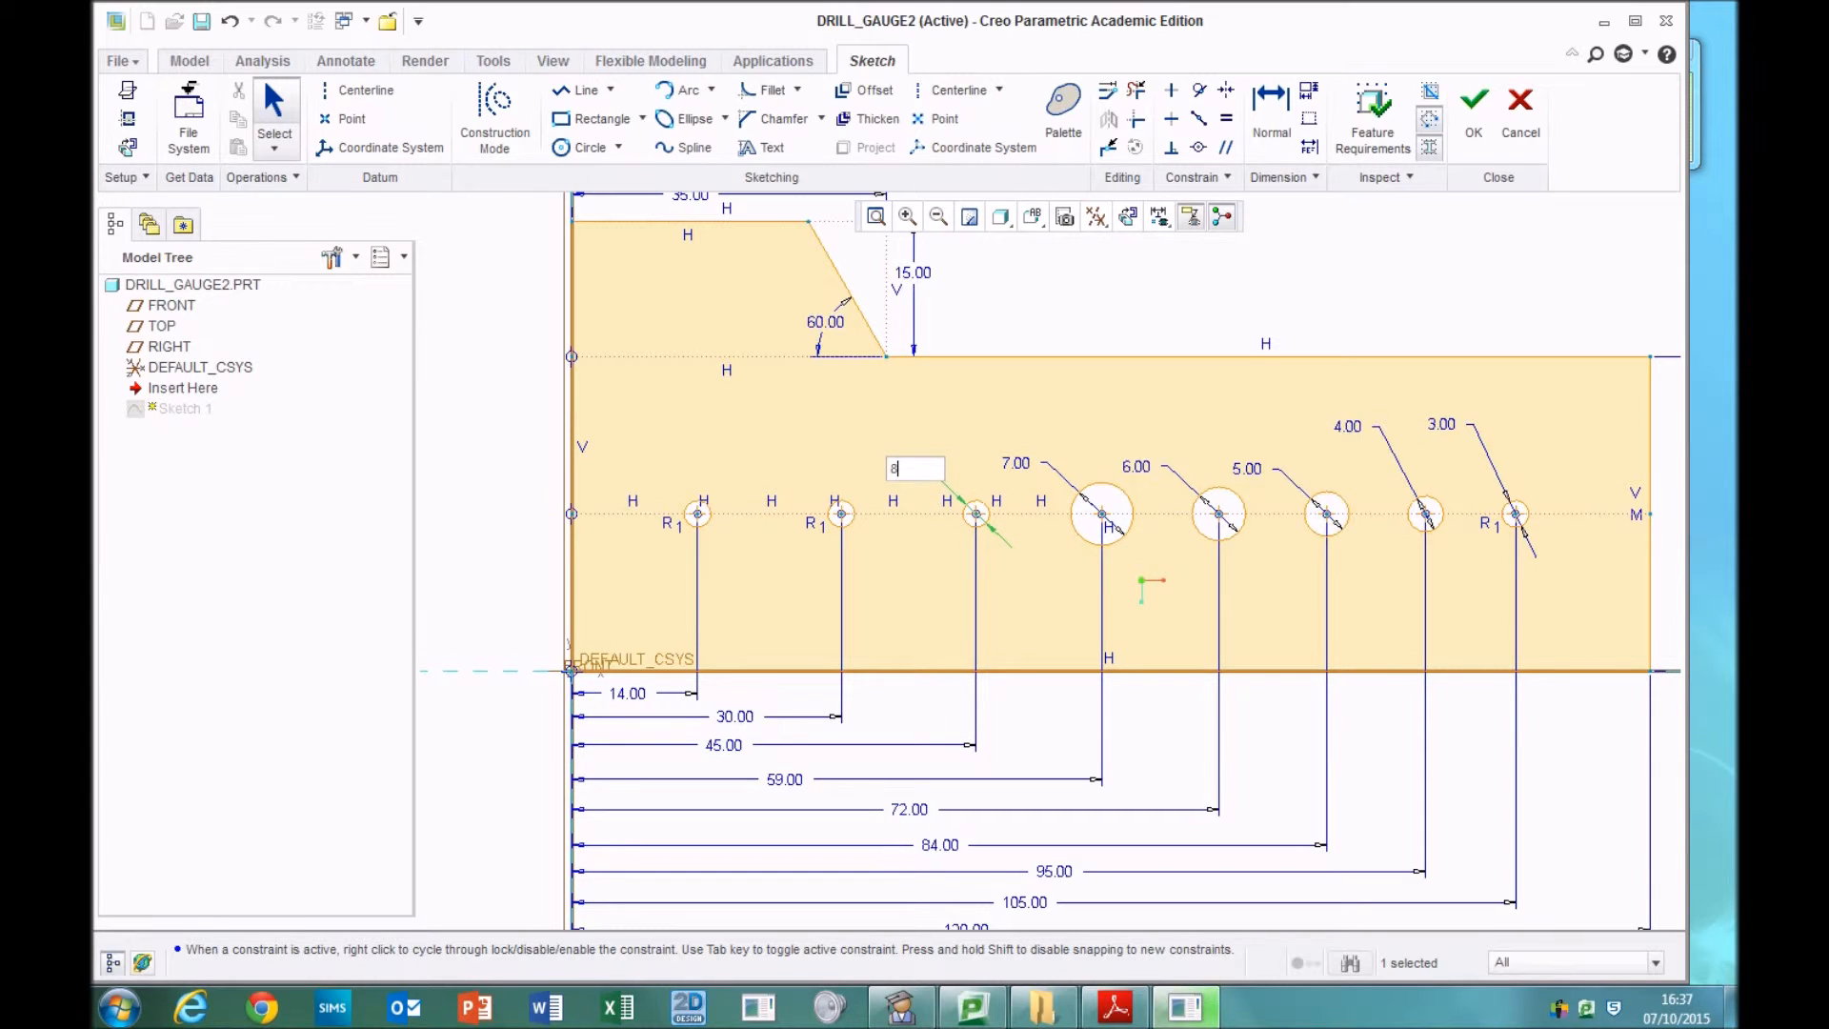
{"action": "key", "text": "Return"}
- Delete the equal-radius constraints on the circles at 30 and 14 mm and set their diameters to 9 and 10 mm respectively
{"action": "left_click", "coordinate": [817, 530]}
{"action": "key", "text": "Delete"}
{"action": "double_click", "coordinate": [767, 470]}
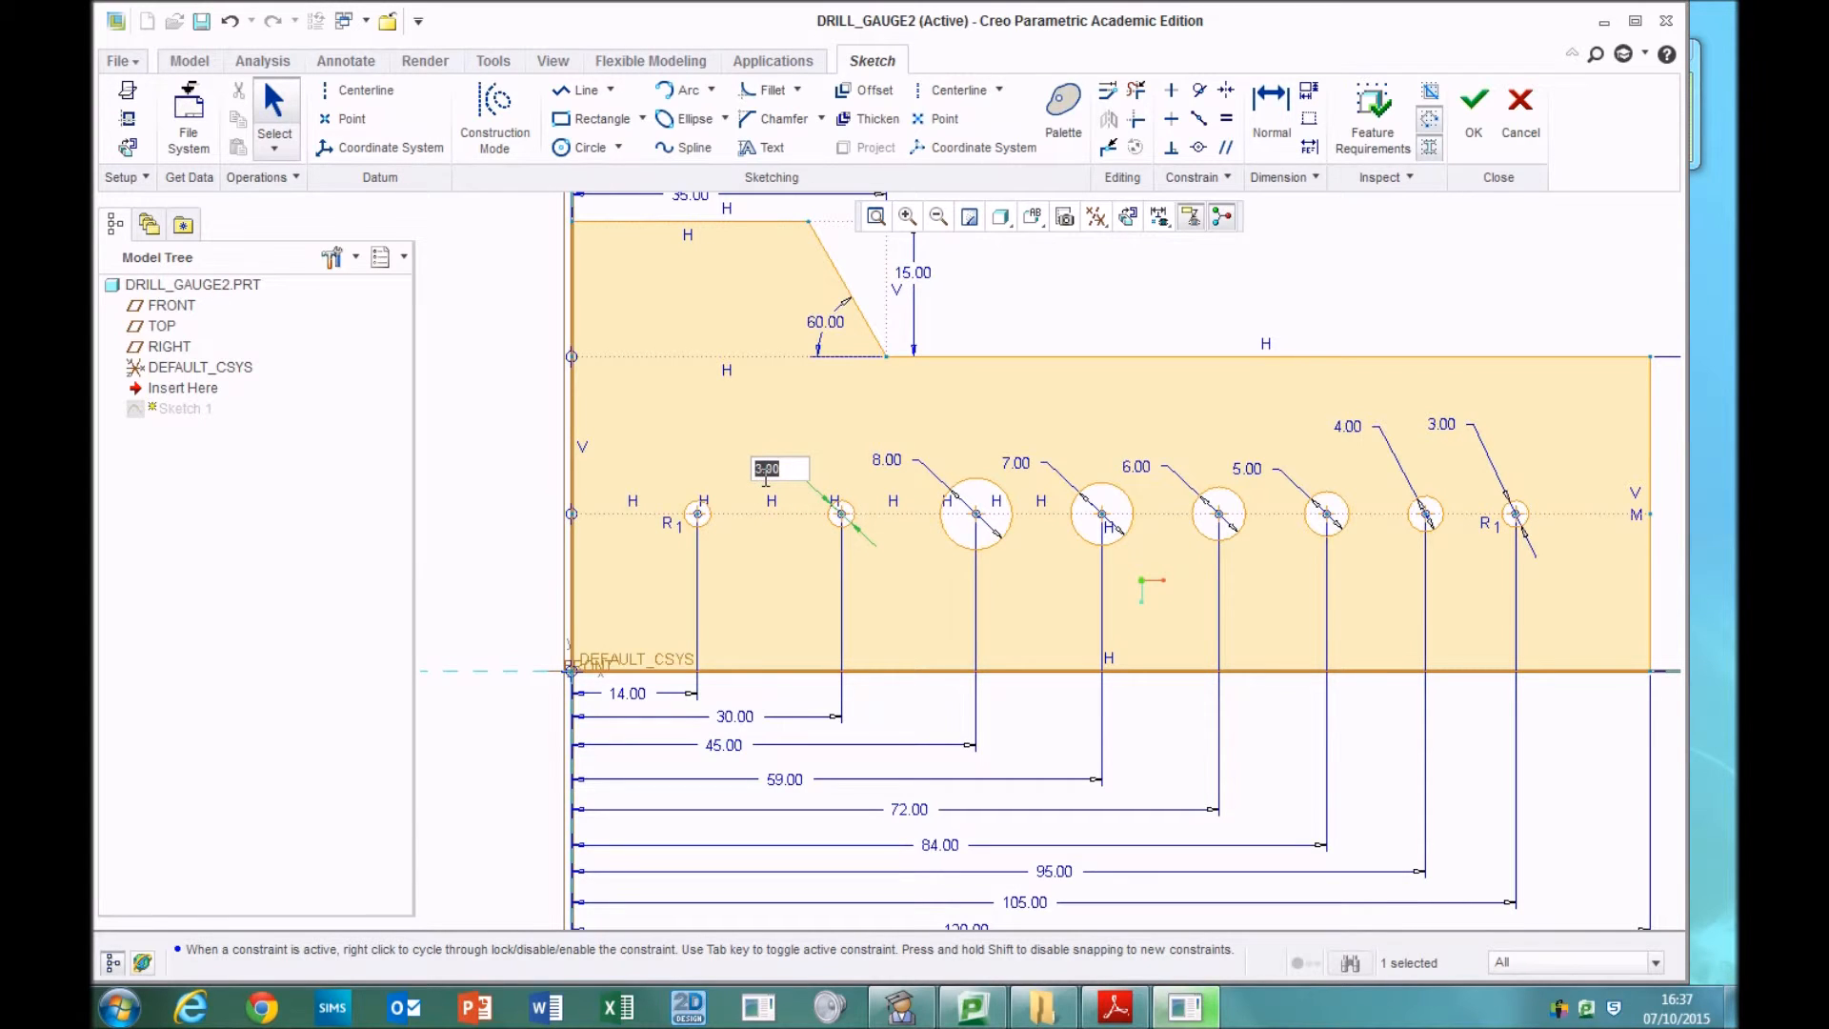
{"action": "key", "text": "Return"}
{"action": "left_click", "coordinate": [672, 531]}
{"action": "key", "text": "Delete"}
{"action": "double_click", "coordinate": [636, 477]}
{"action": "key", "text": "Return"}
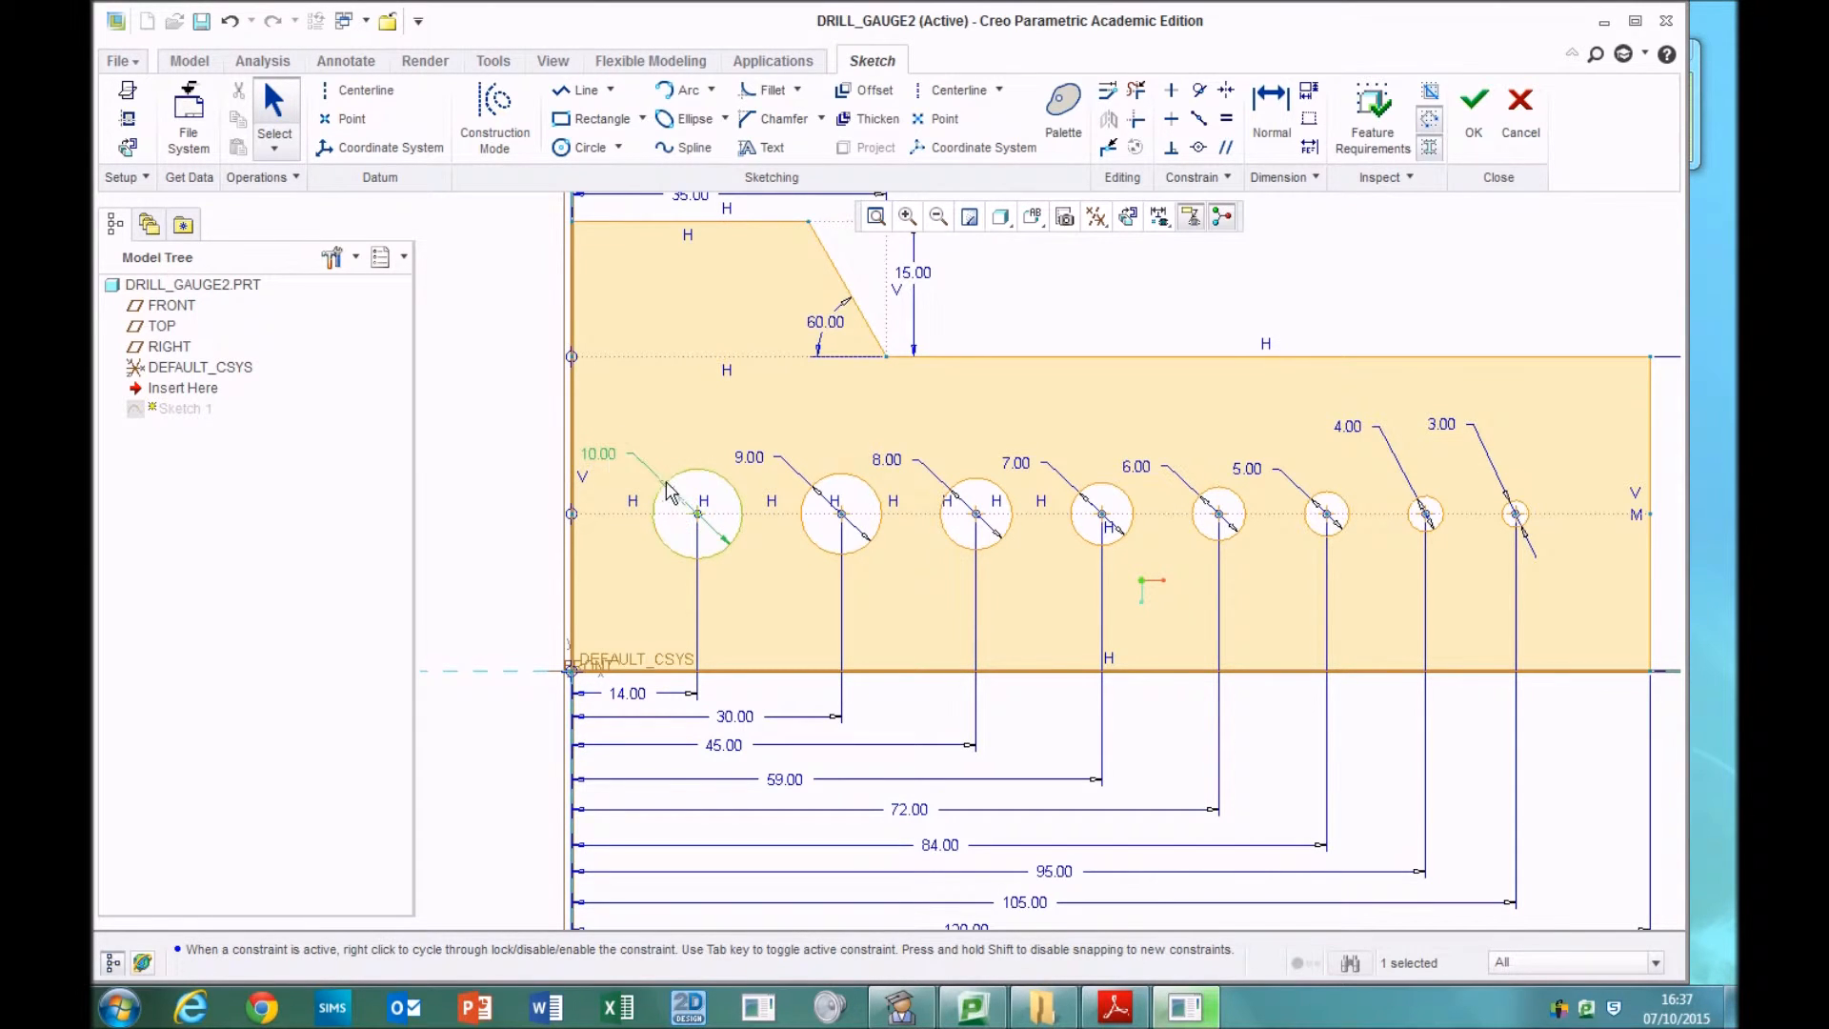
- Move the 10, 9, 8, 7, 6 and 5 mm diameter dimensions up clear of the circles and finish the sketch
{"action": "left_click_drag", "start_coordinate": [608, 456], "coordinate": [646, 421]}
{"action": "left_click_drag", "start_coordinate": [749, 456], "coordinate": [767, 427]}
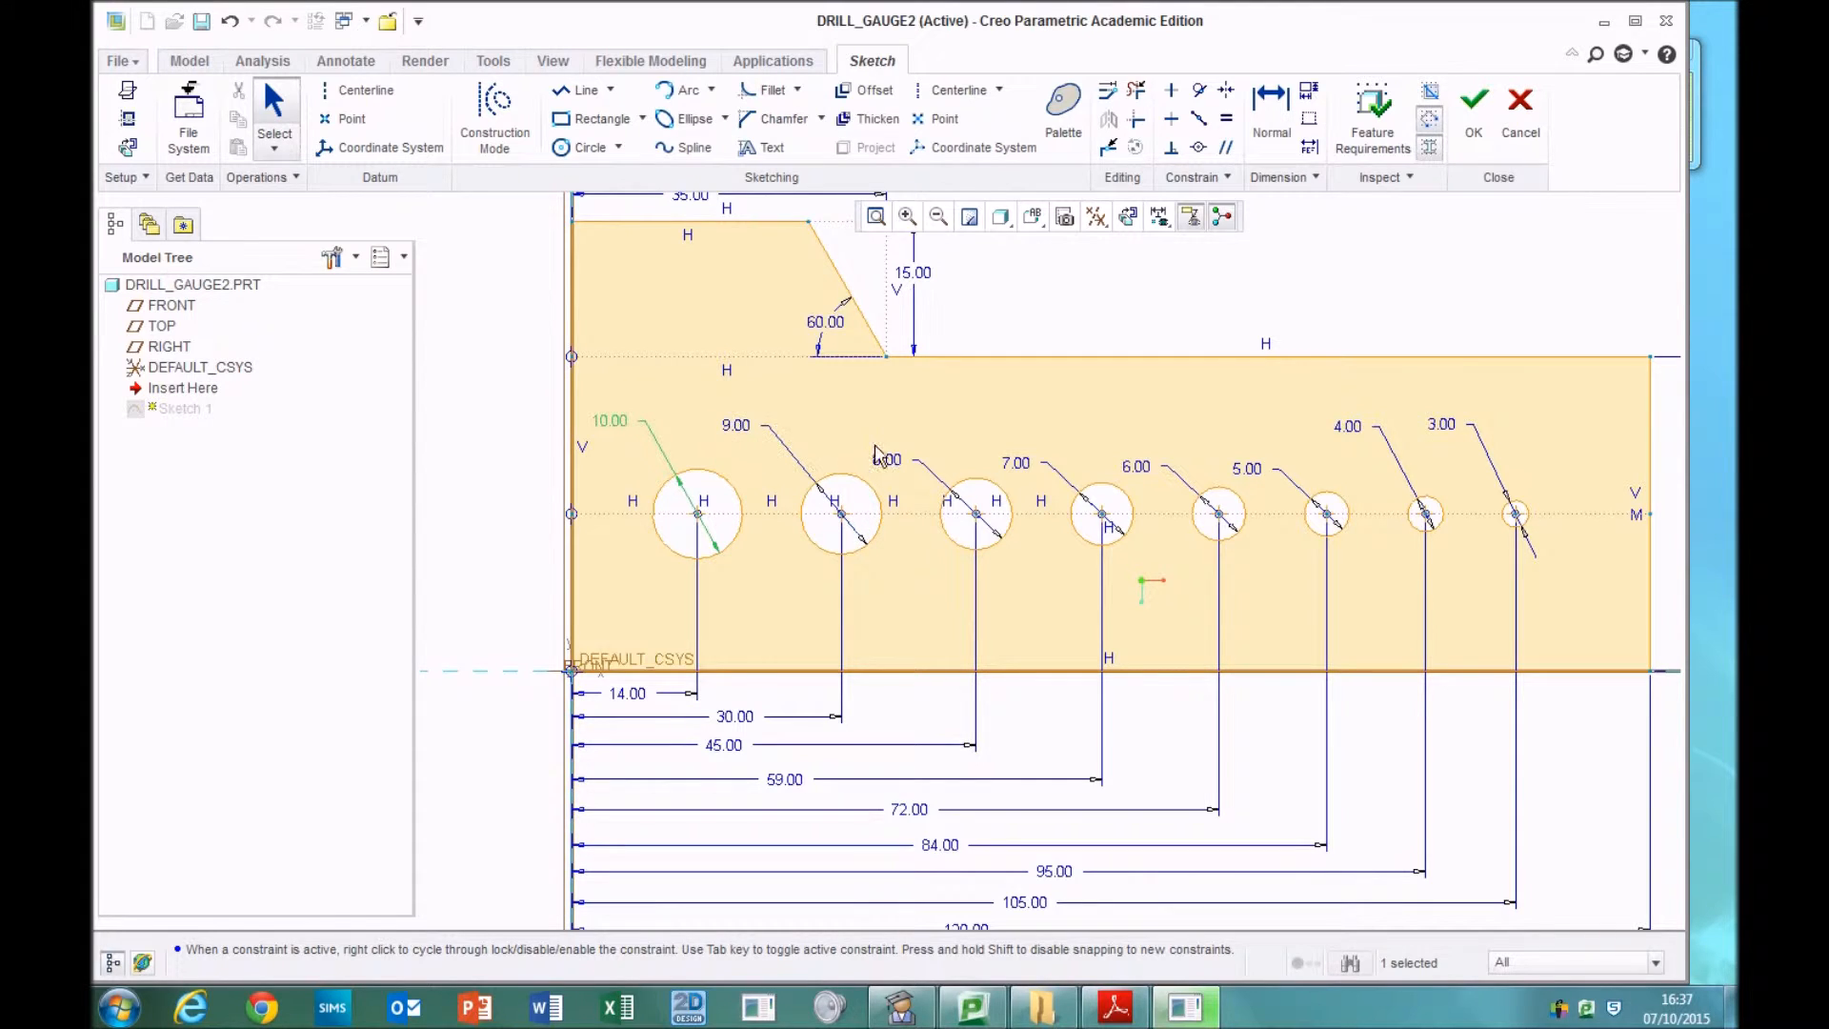
{"action": "left_click_drag", "start_coordinate": [891, 455], "coordinate": [877, 429]}
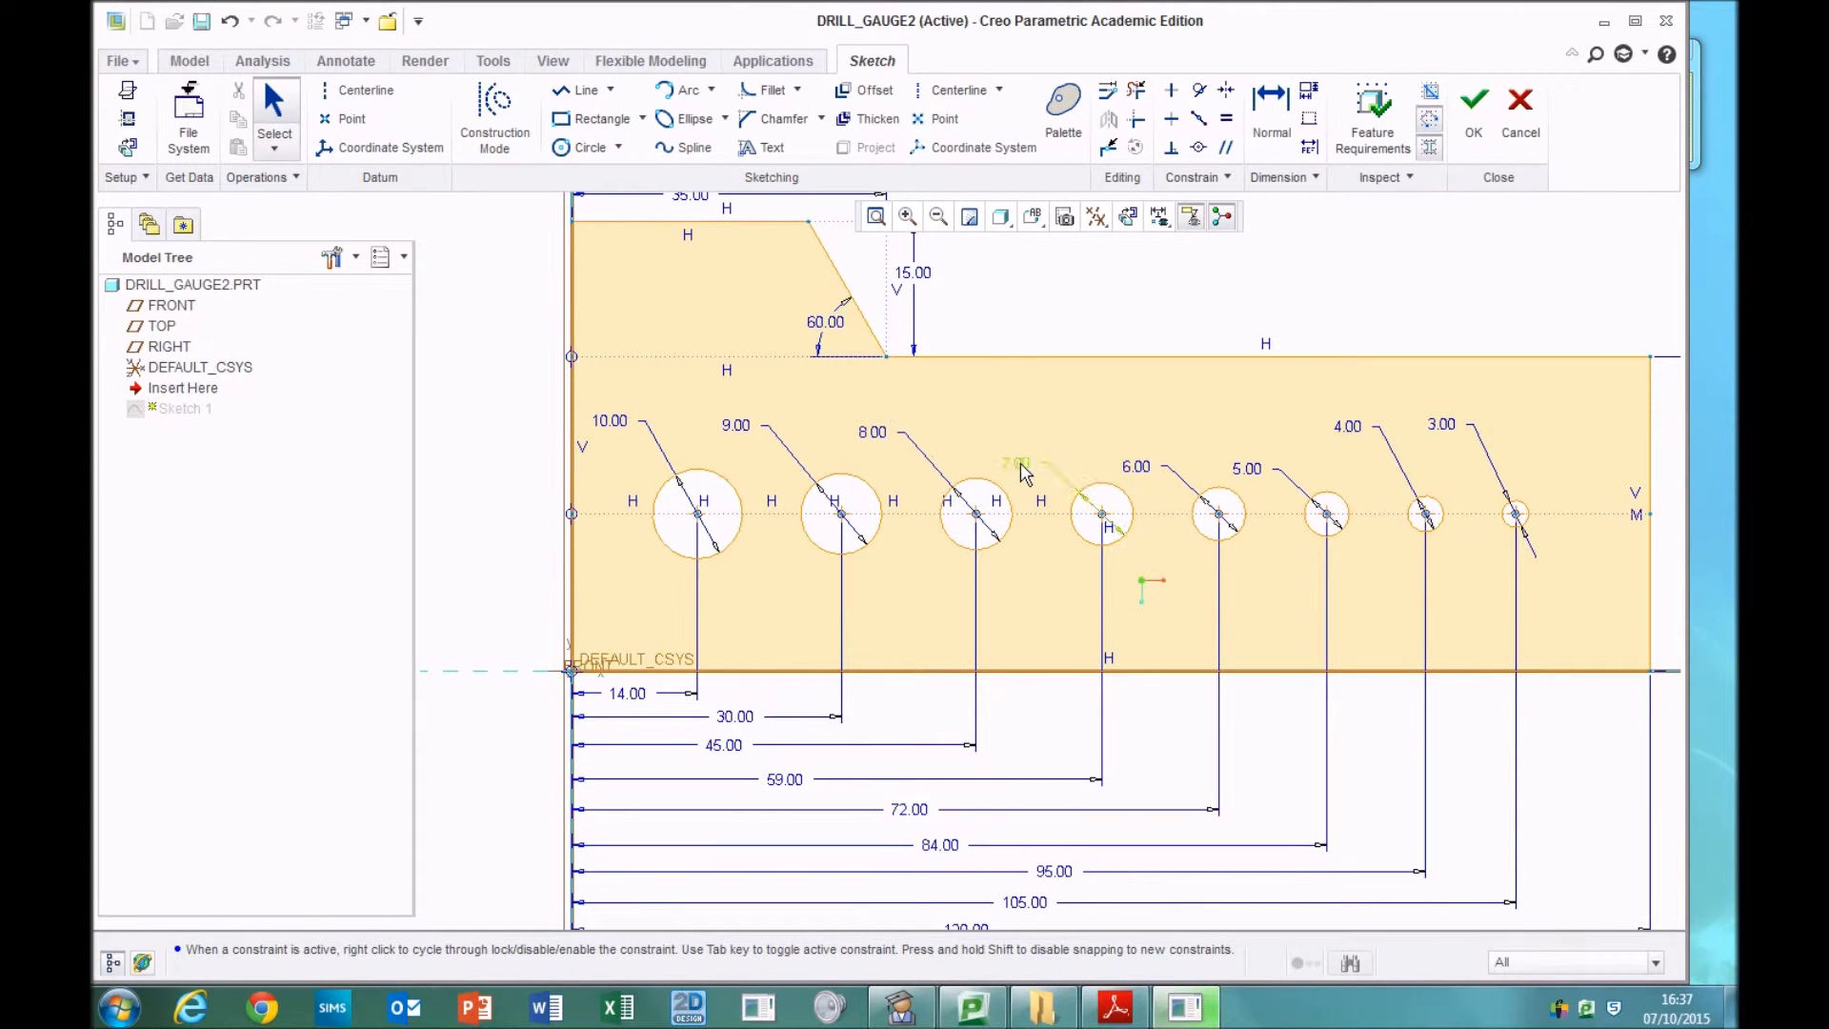
{"action": "left_click_drag", "start_coordinate": [1031, 473], "coordinate": [1019, 448]}
{"action": "left_click_drag", "start_coordinate": [1143, 469], "coordinate": [1115, 440]}
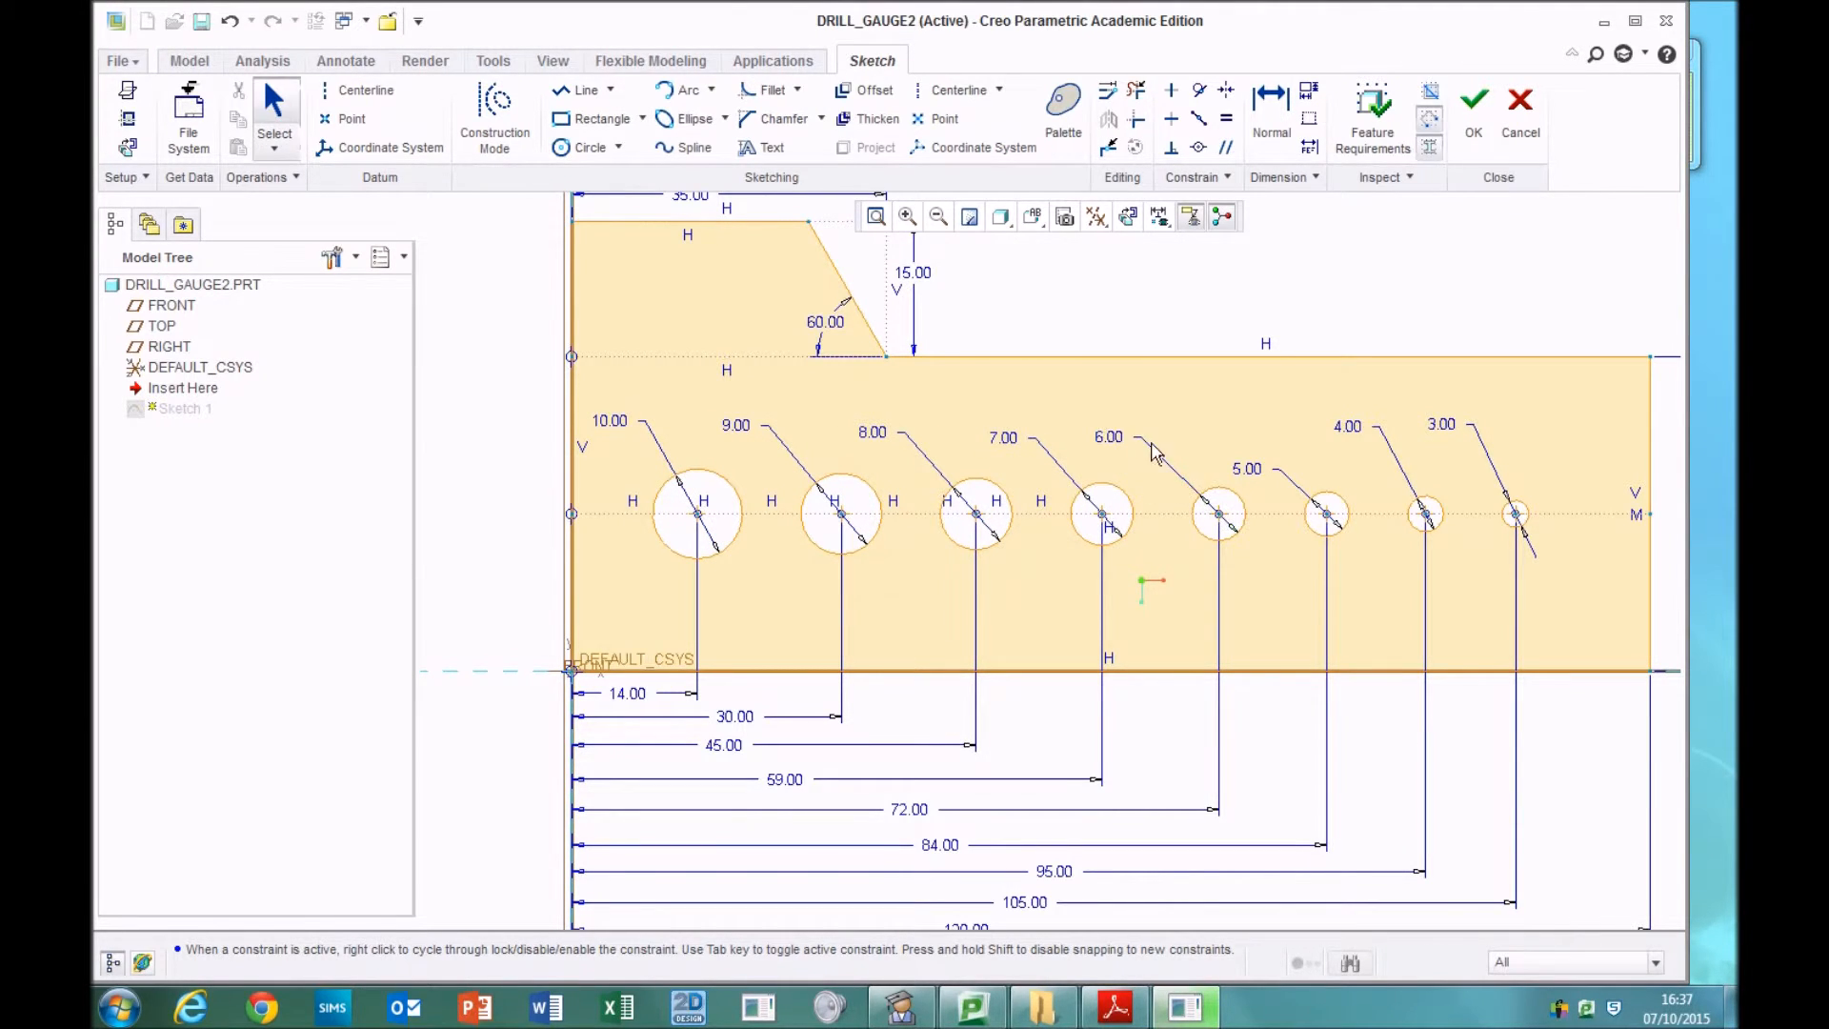
{"action": "left_click_drag", "start_coordinate": [1245, 473], "coordinate": [1210, 434]}
{"action": "left_click", "coordinate": [1474, 107]}
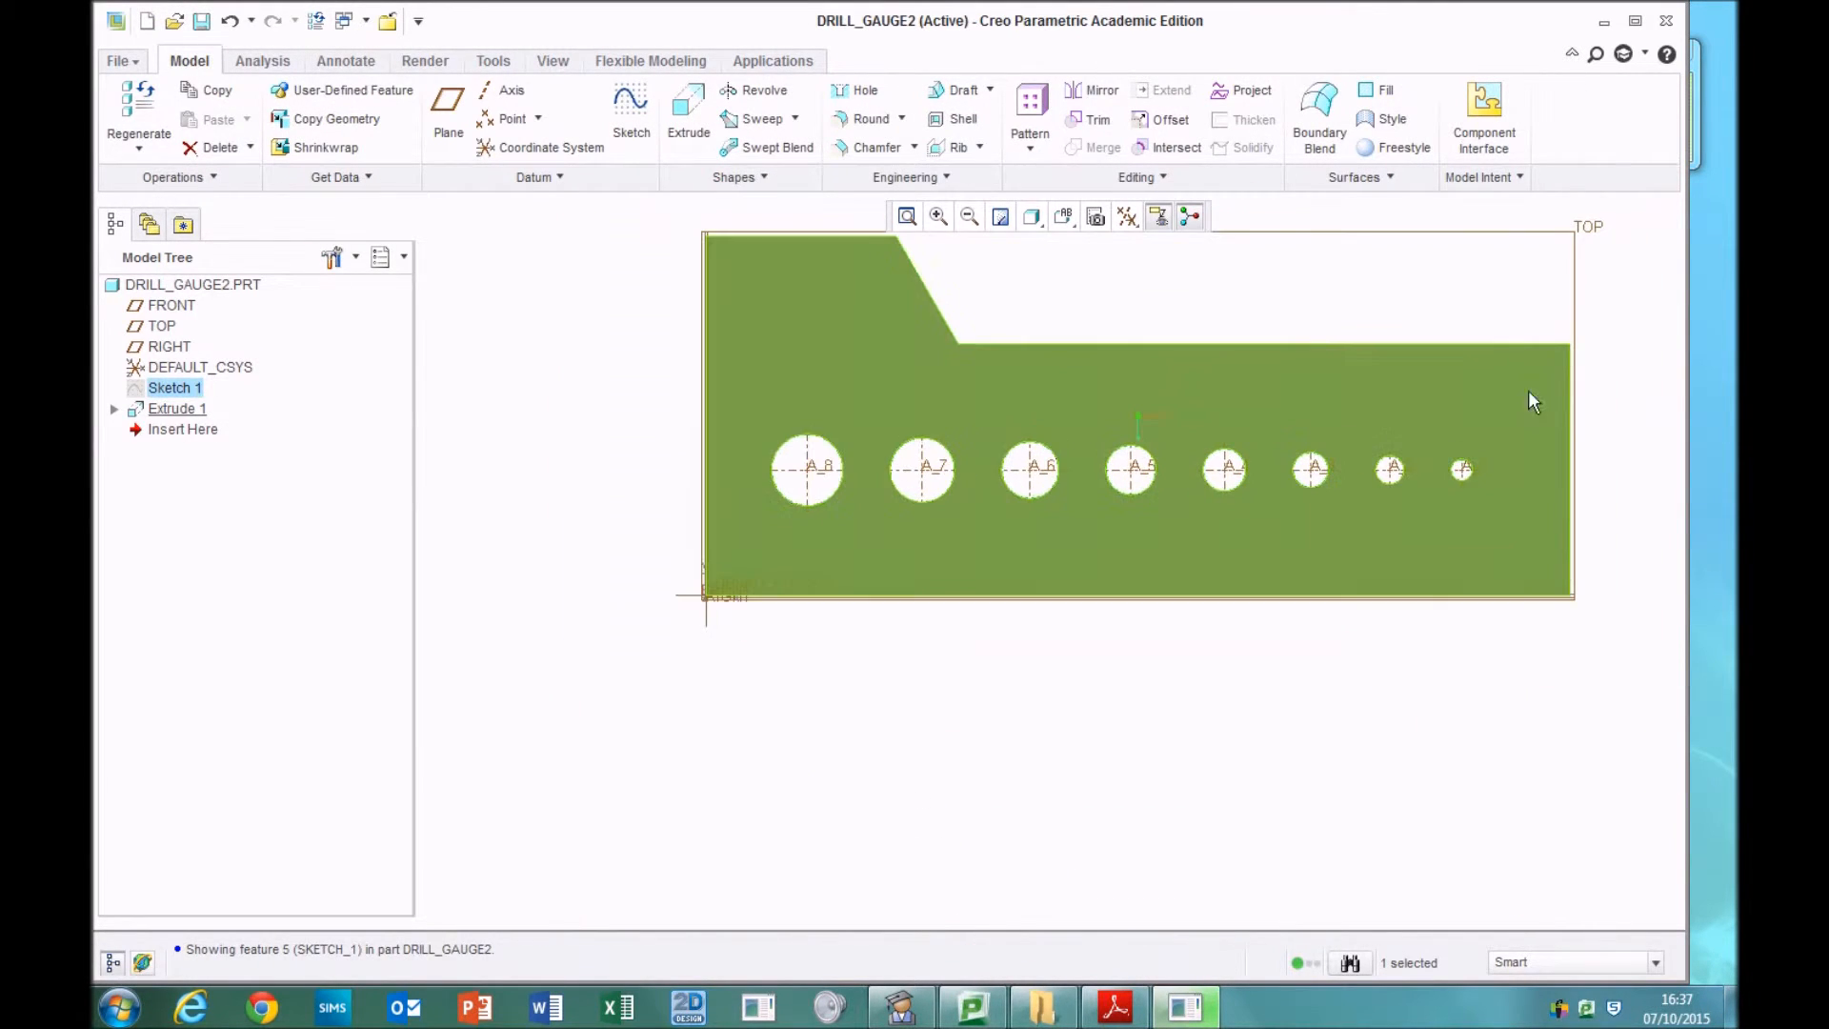
- Examine the extruded gauge's holes, thickness and narrow end from several angles and in the default 3D orientation
{"action": "left_click", "coordinate": [1609, 428]}
{"action": "mouse_move", "coordinate": [1609, 429]}
{"action": "middle_mouse_down"}
{"action": "mouse_move", "coordinate": [1575, 413]}
{"action": "mouse_move", "coordinate": [1568, 380]}
{"action": "mouse_move", "coordinate": [1575, 403]}
{"action": "middle_mouse_up"}
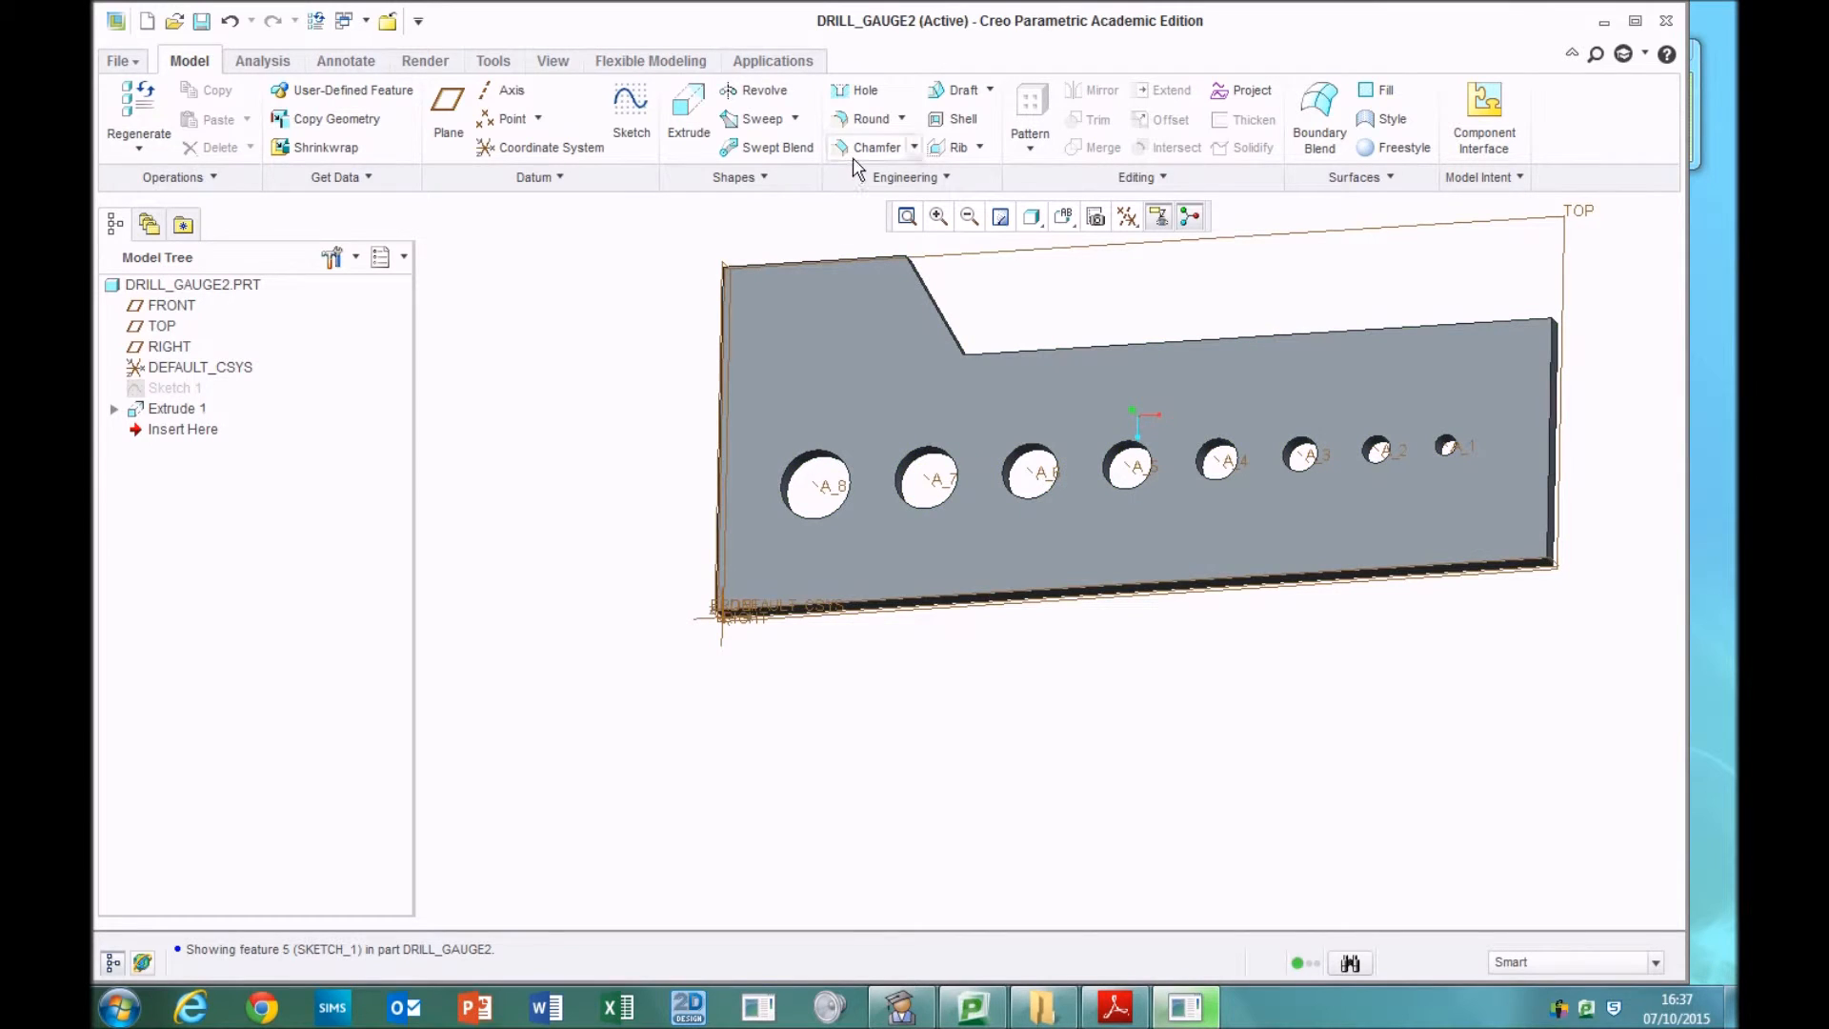
{"action": "mouse_move", "coordinate": [1086, 557]}
{"action": "middle_mouse_down"}
{"action": "mouse_move", "coordinate": [1033, 601]}
{"action": "mouse_move", "coordinate": [1060, 600]}
{"action": "mouse_move", "coordinate": [1053, 563]}
{"action": "mouse_move", "coordinate": [980, 580]}
{"action": "mouse_move", "coordinate": [991, 557]}
{"action": "middle_mouse_up"}
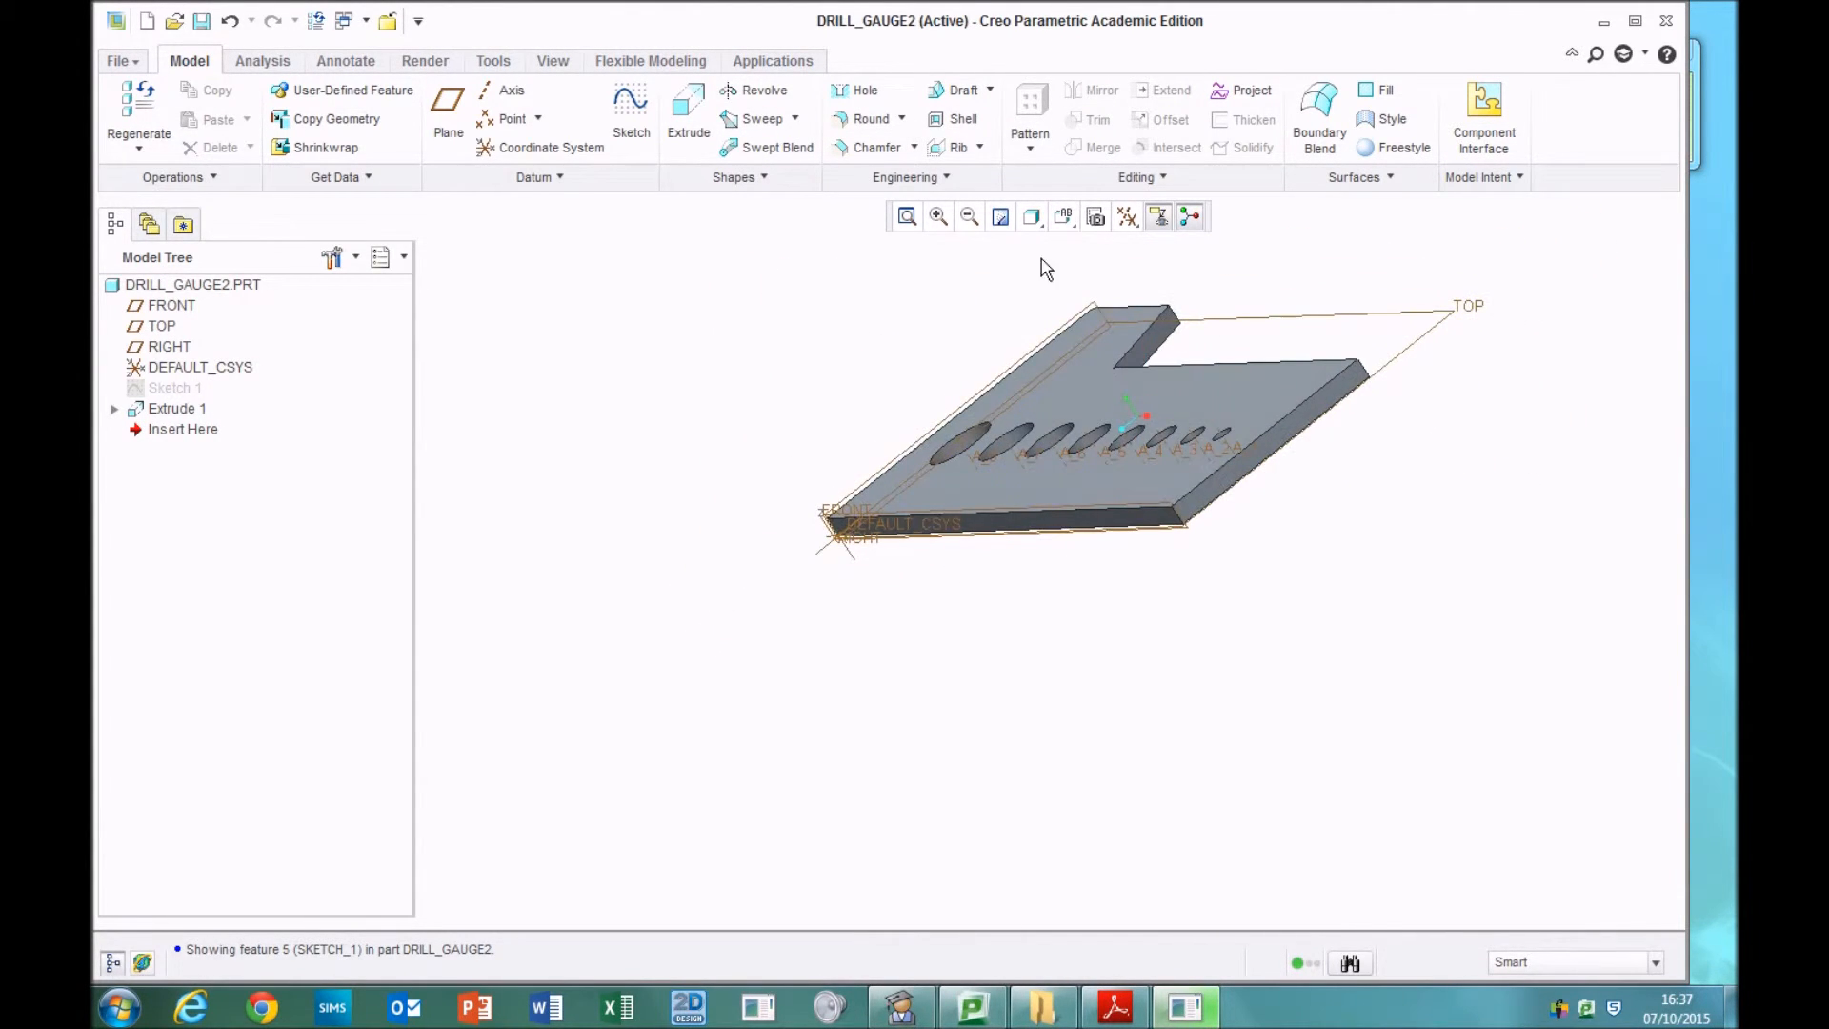
{"action": "left_click", "coordinate": [1061, 223]}
{"action": "left_click", "coordinate": [1105, 351]}
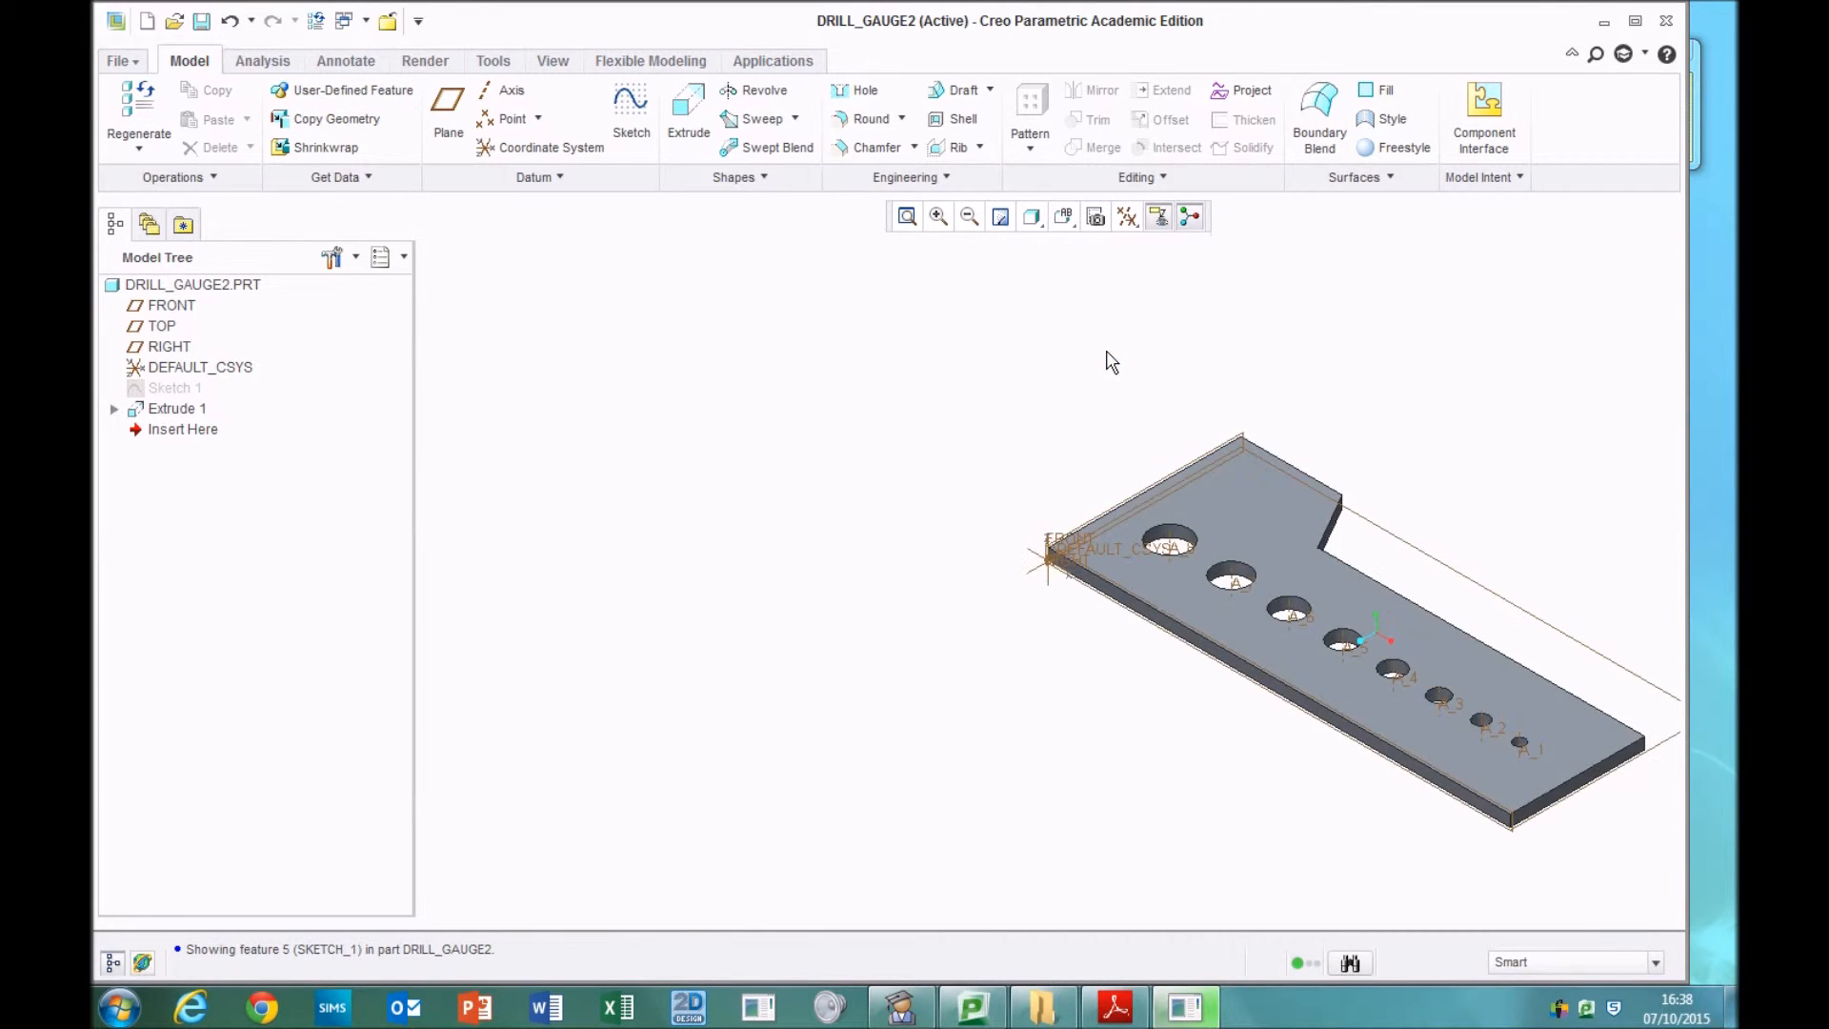
{"action": "scroll", "coordinate": [1610, 802], "scroll_direction": "up", "scroll_amount": 5}
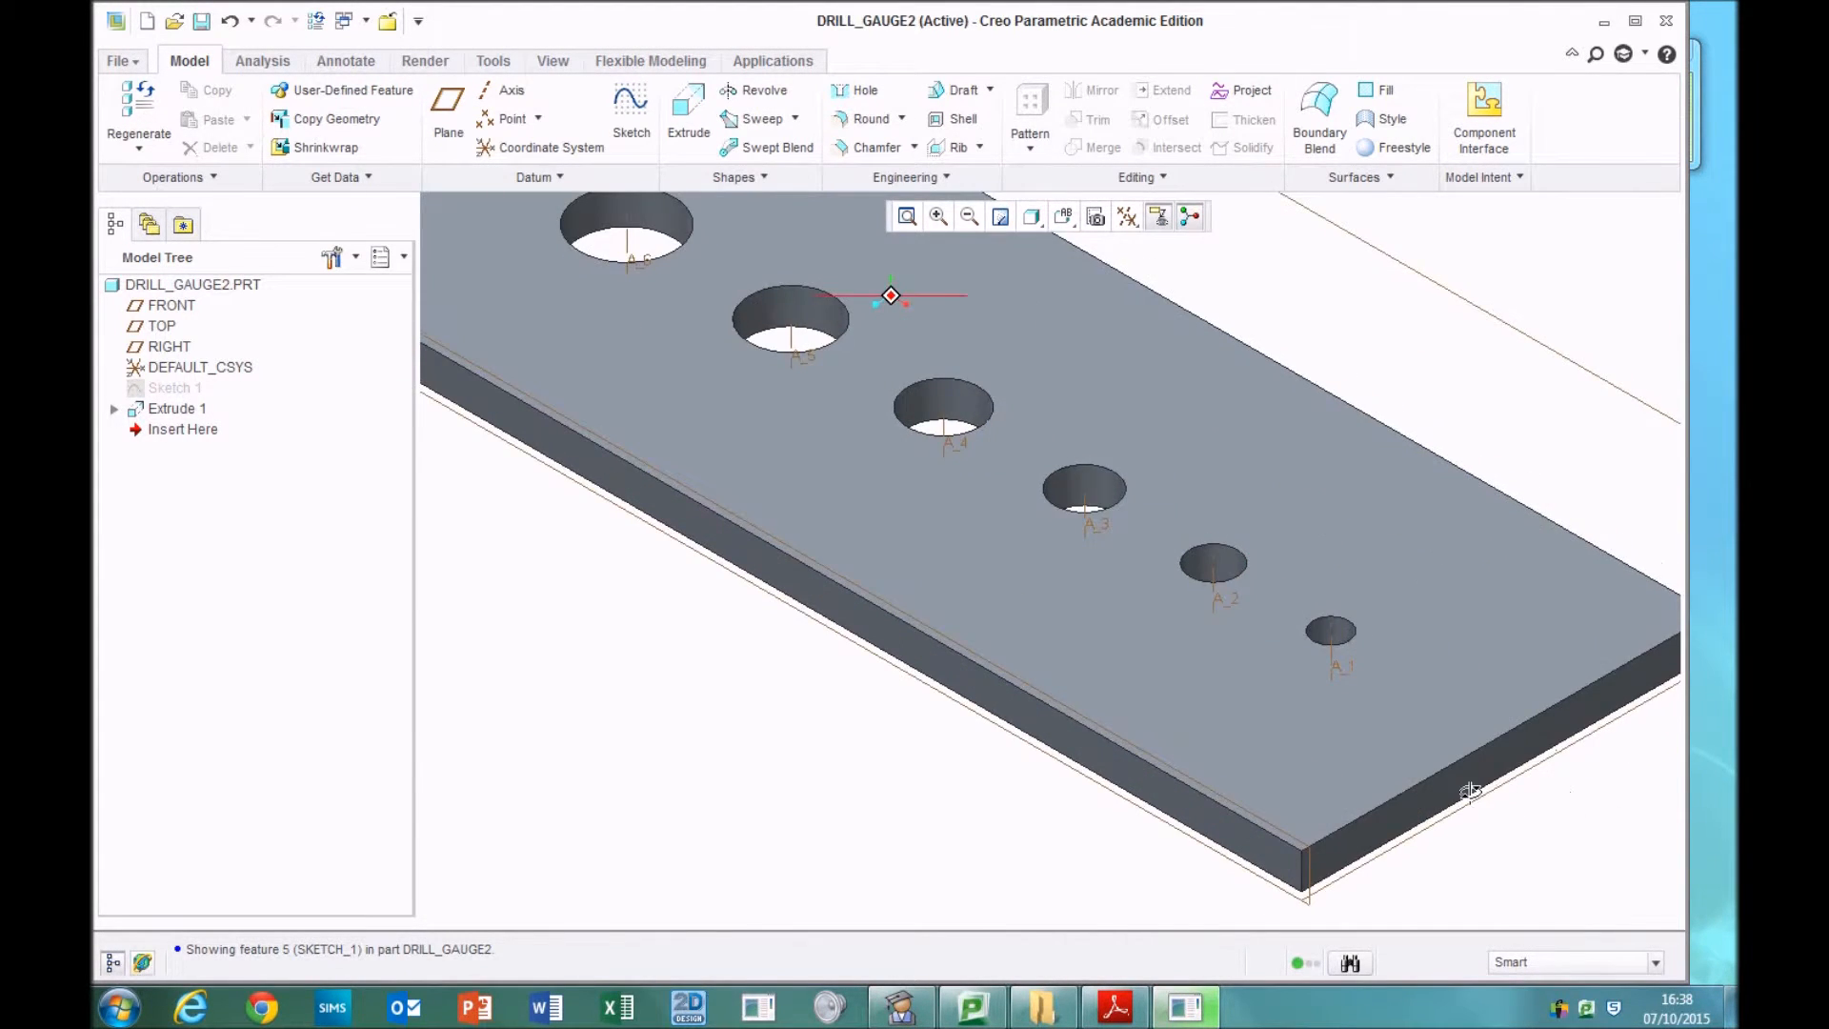
{"action": "middle_click_drag", "start_coordinate": [1519, 800], "coordinate": [1460, 781]}
{"action": "key", "text": "ctrl+d"}
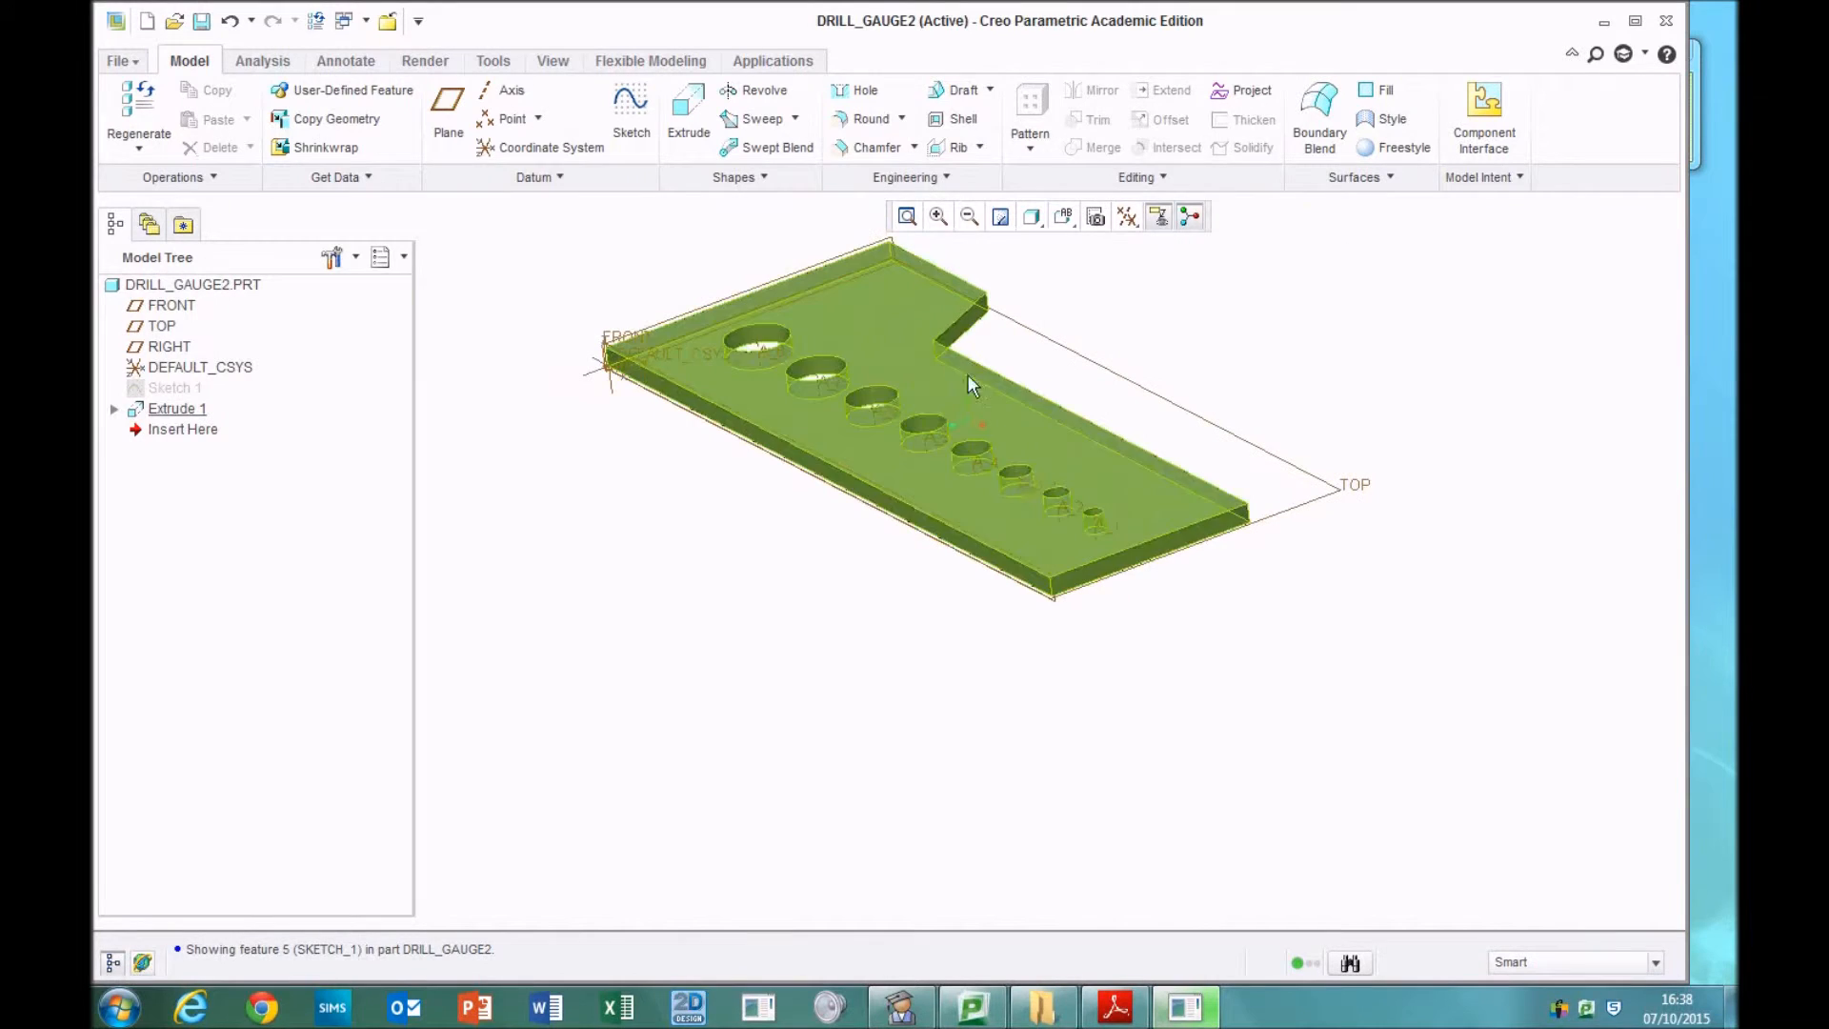
- Round the vertical edge at the narrow end's lower corner, beside the smallest hole, with a 6 mm radius
{"action": "left_click", "coordinate": [867, 118]}
{"action": "scroll", "coordinate": [1047, 619], "scroll_direction": "down", "scroll_amount": 2}
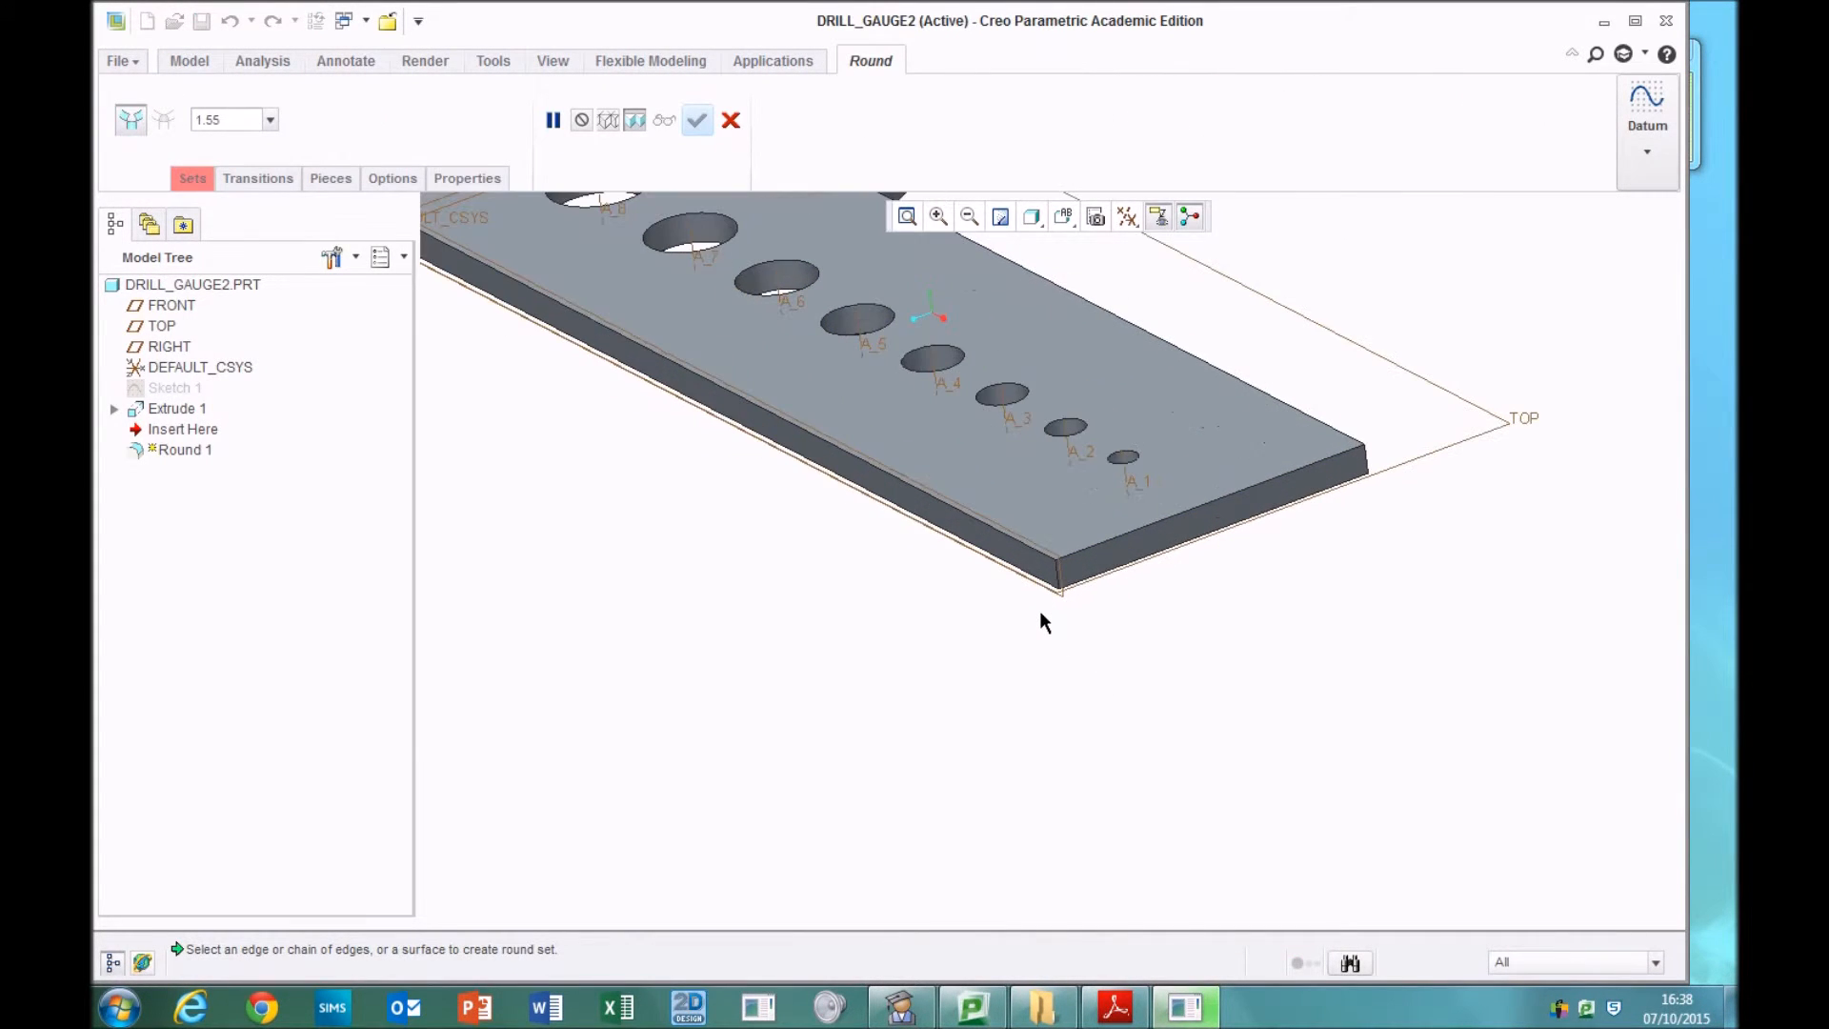
{"action": "scroll", "coordinate": [1054, 577], "scroll_direction": "down", "scroll_amount": 1}
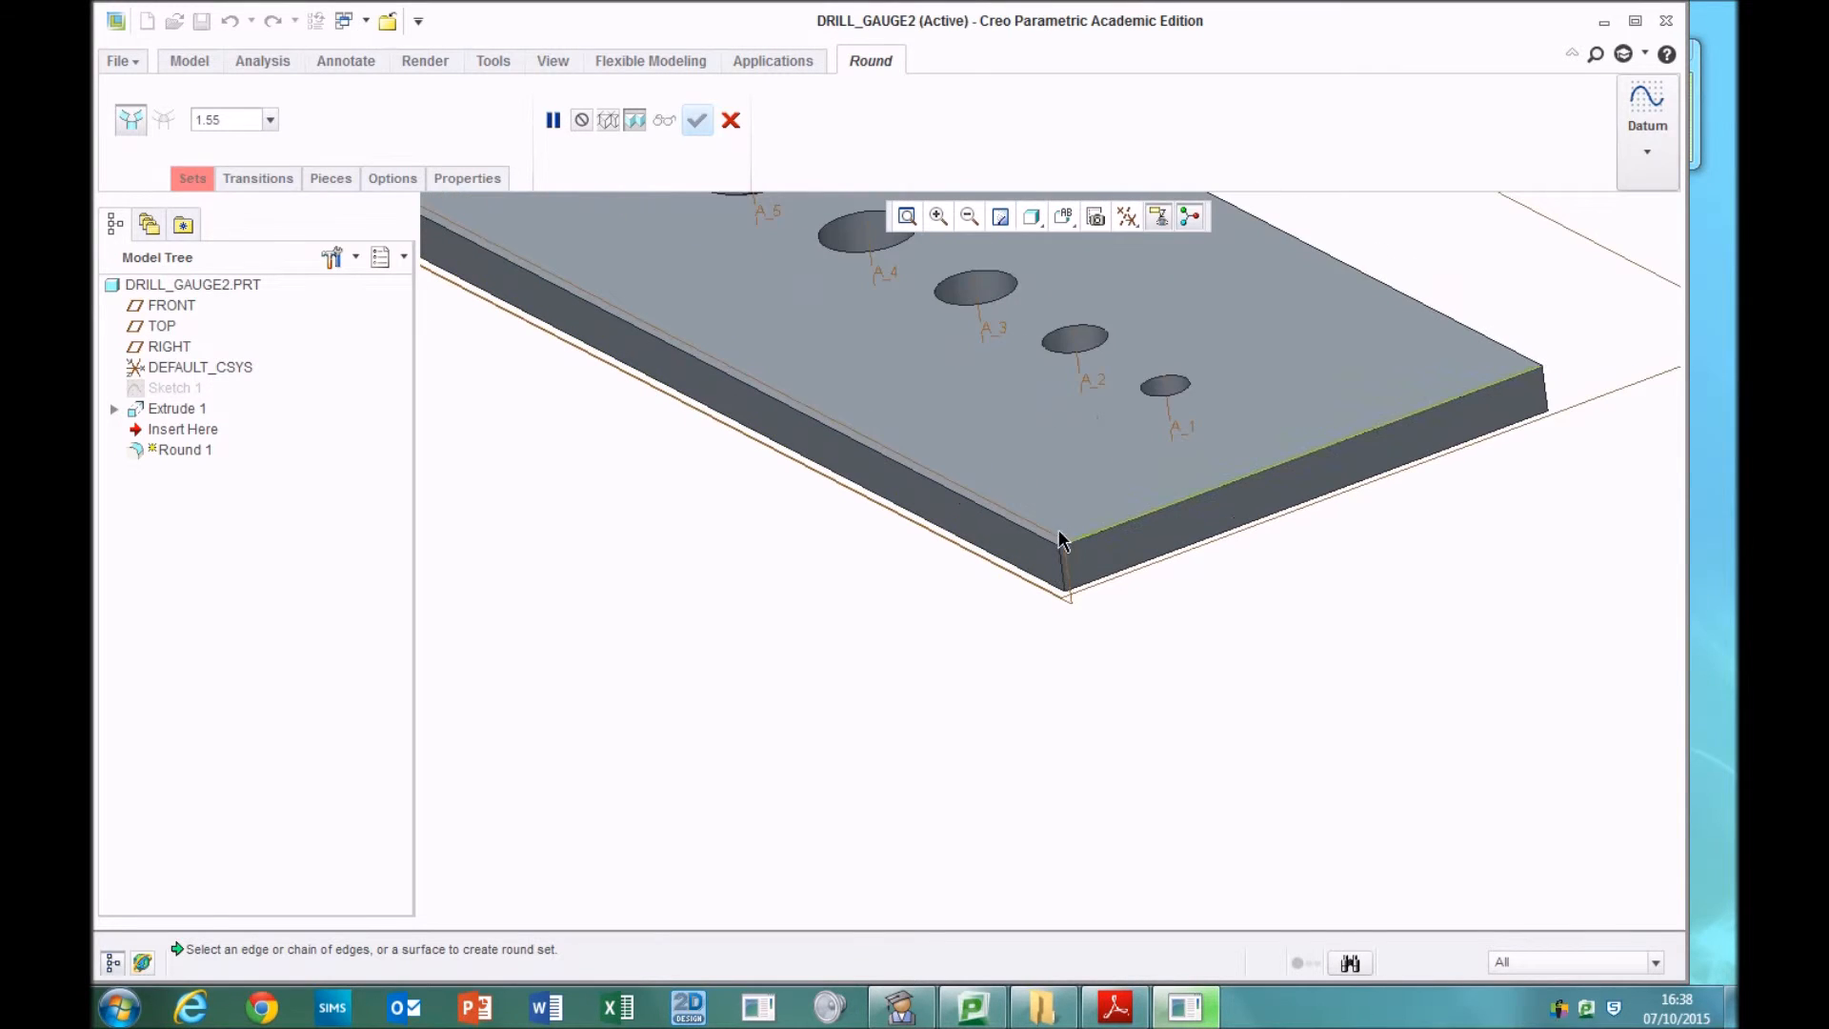
{"action": "left_click", "coordinate": [1061, 564]}
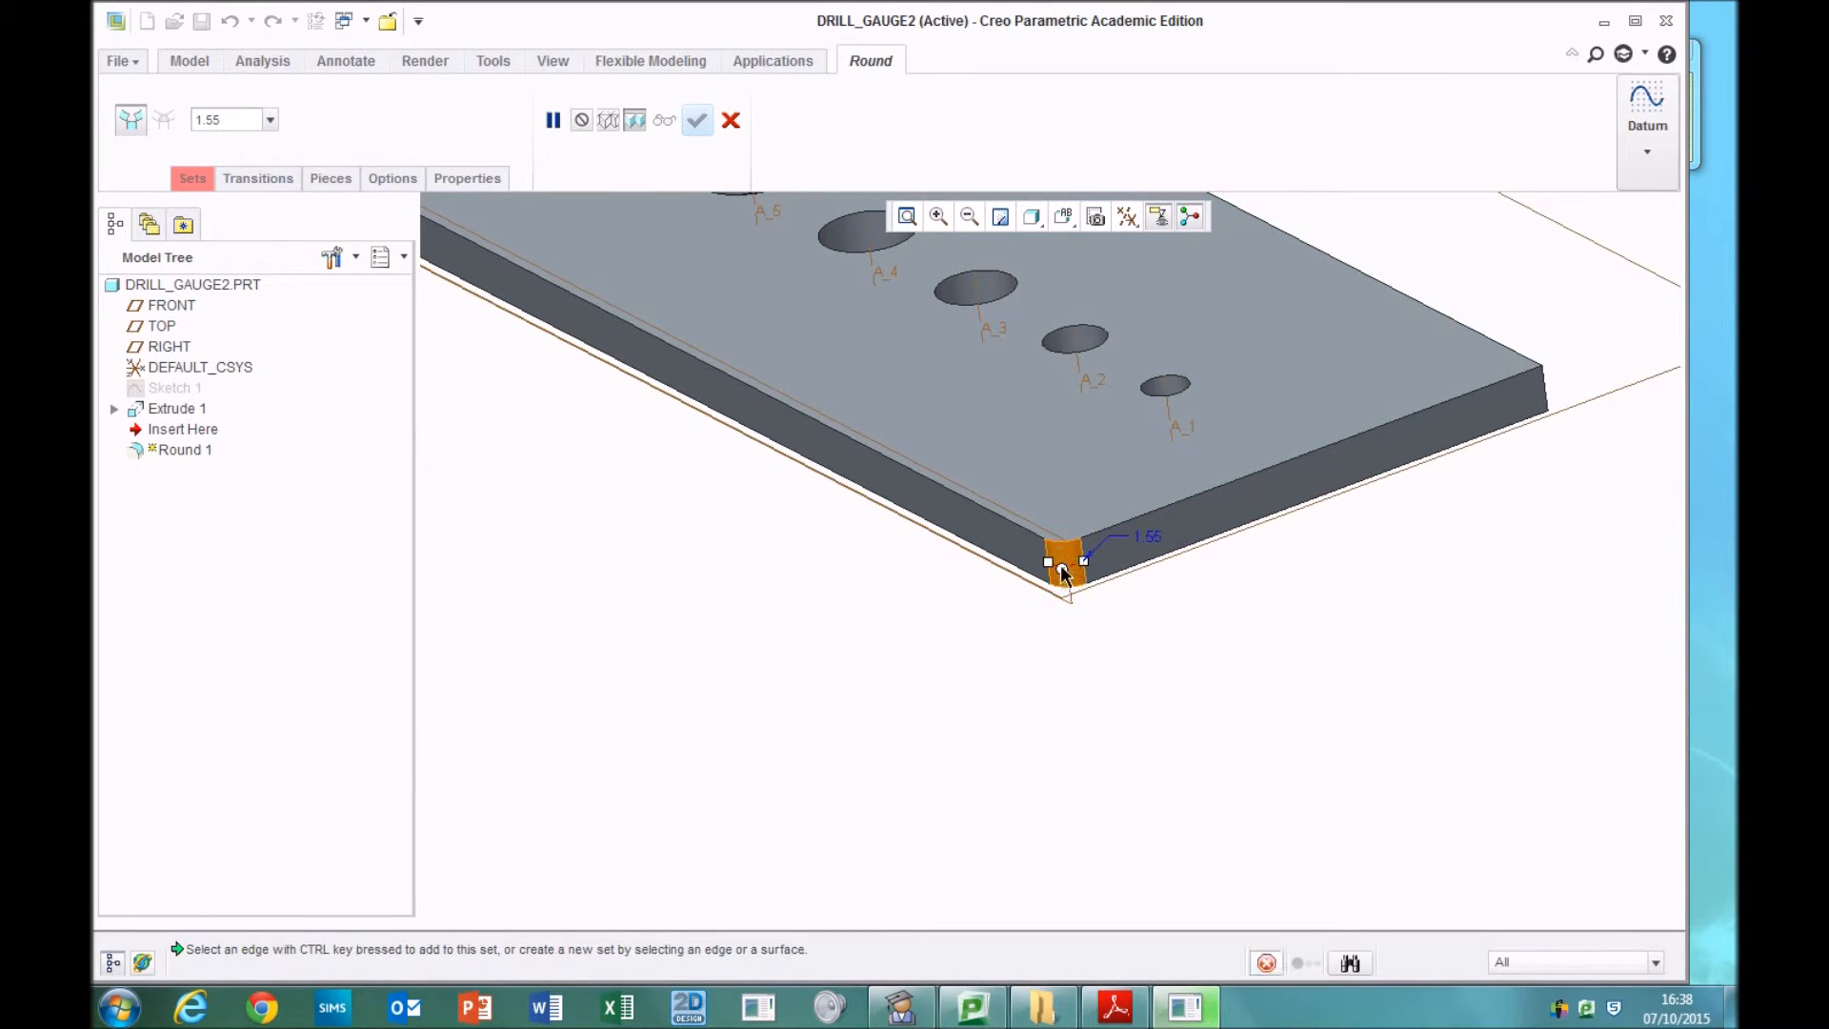
{"action": "scroll", "coordinate": [971, 608], "scroll_direction": "up", "scroll_amount": 2}
{"action": "middle_click_drag", "start_coordinate": [825, 577], "coordinate": [1111, 723]}
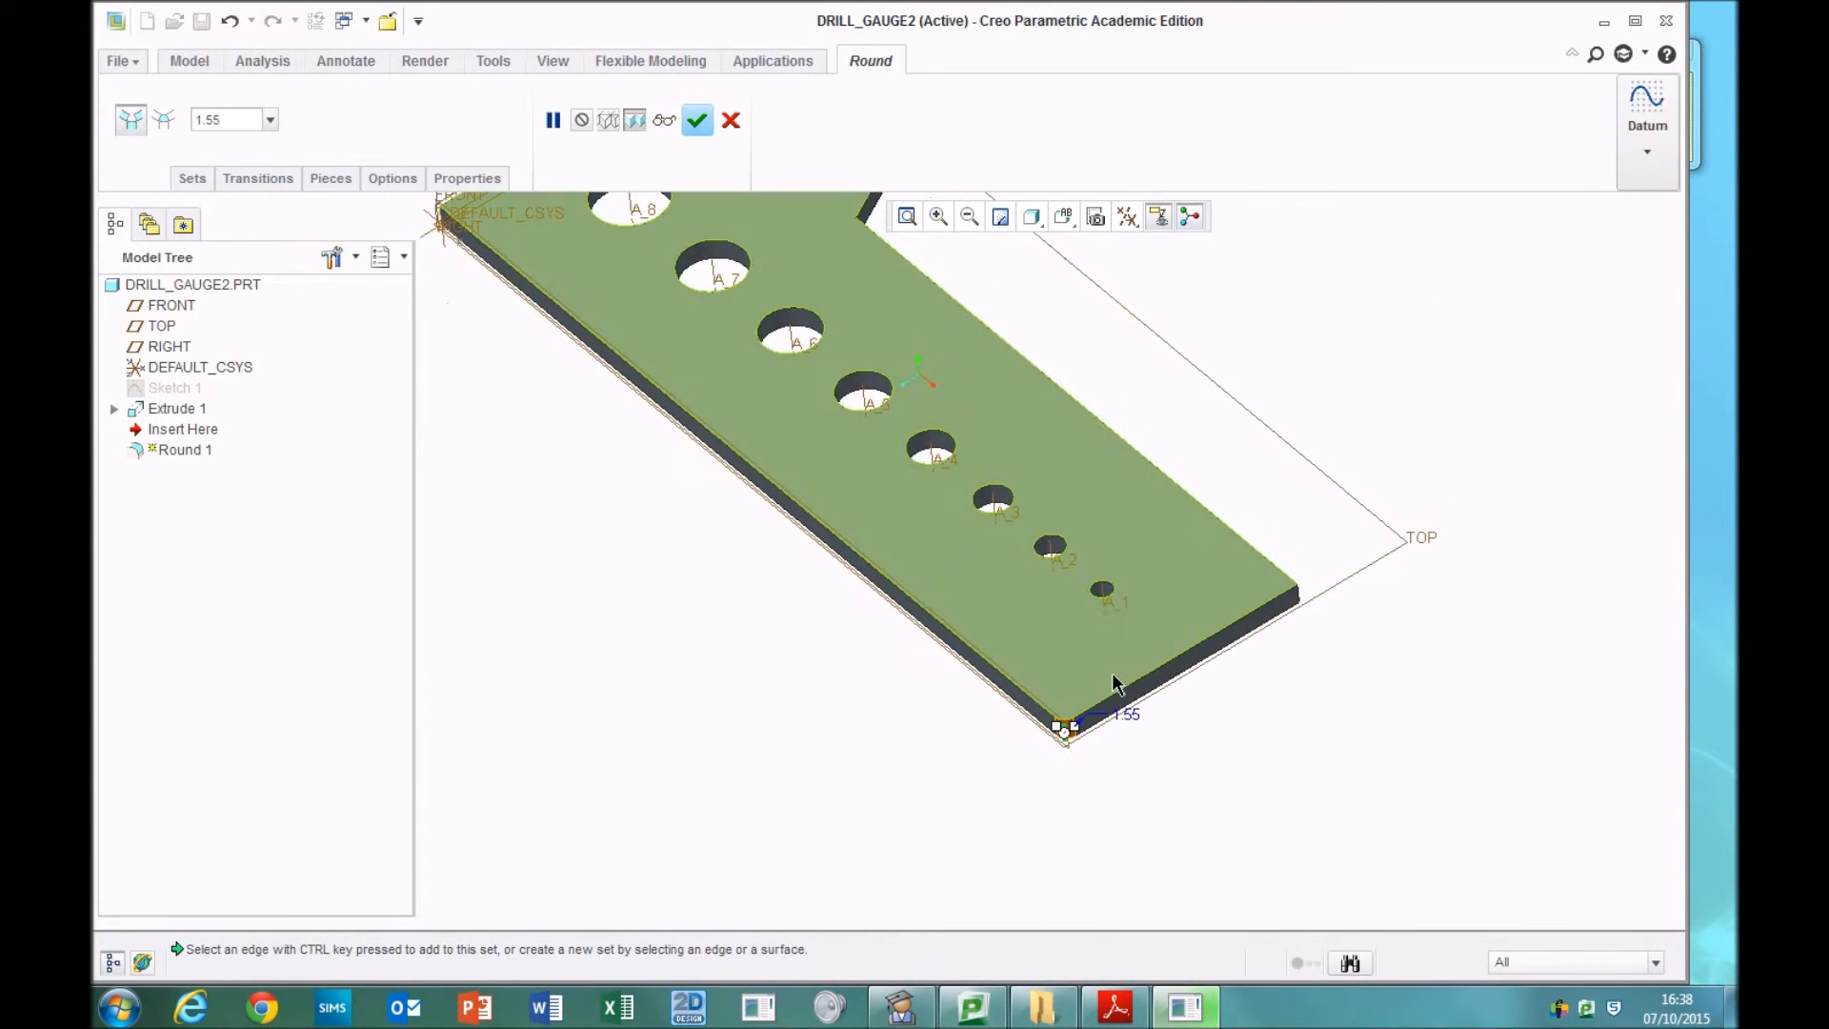
{"action": "double_click", "coordinate": [1126, 721]}
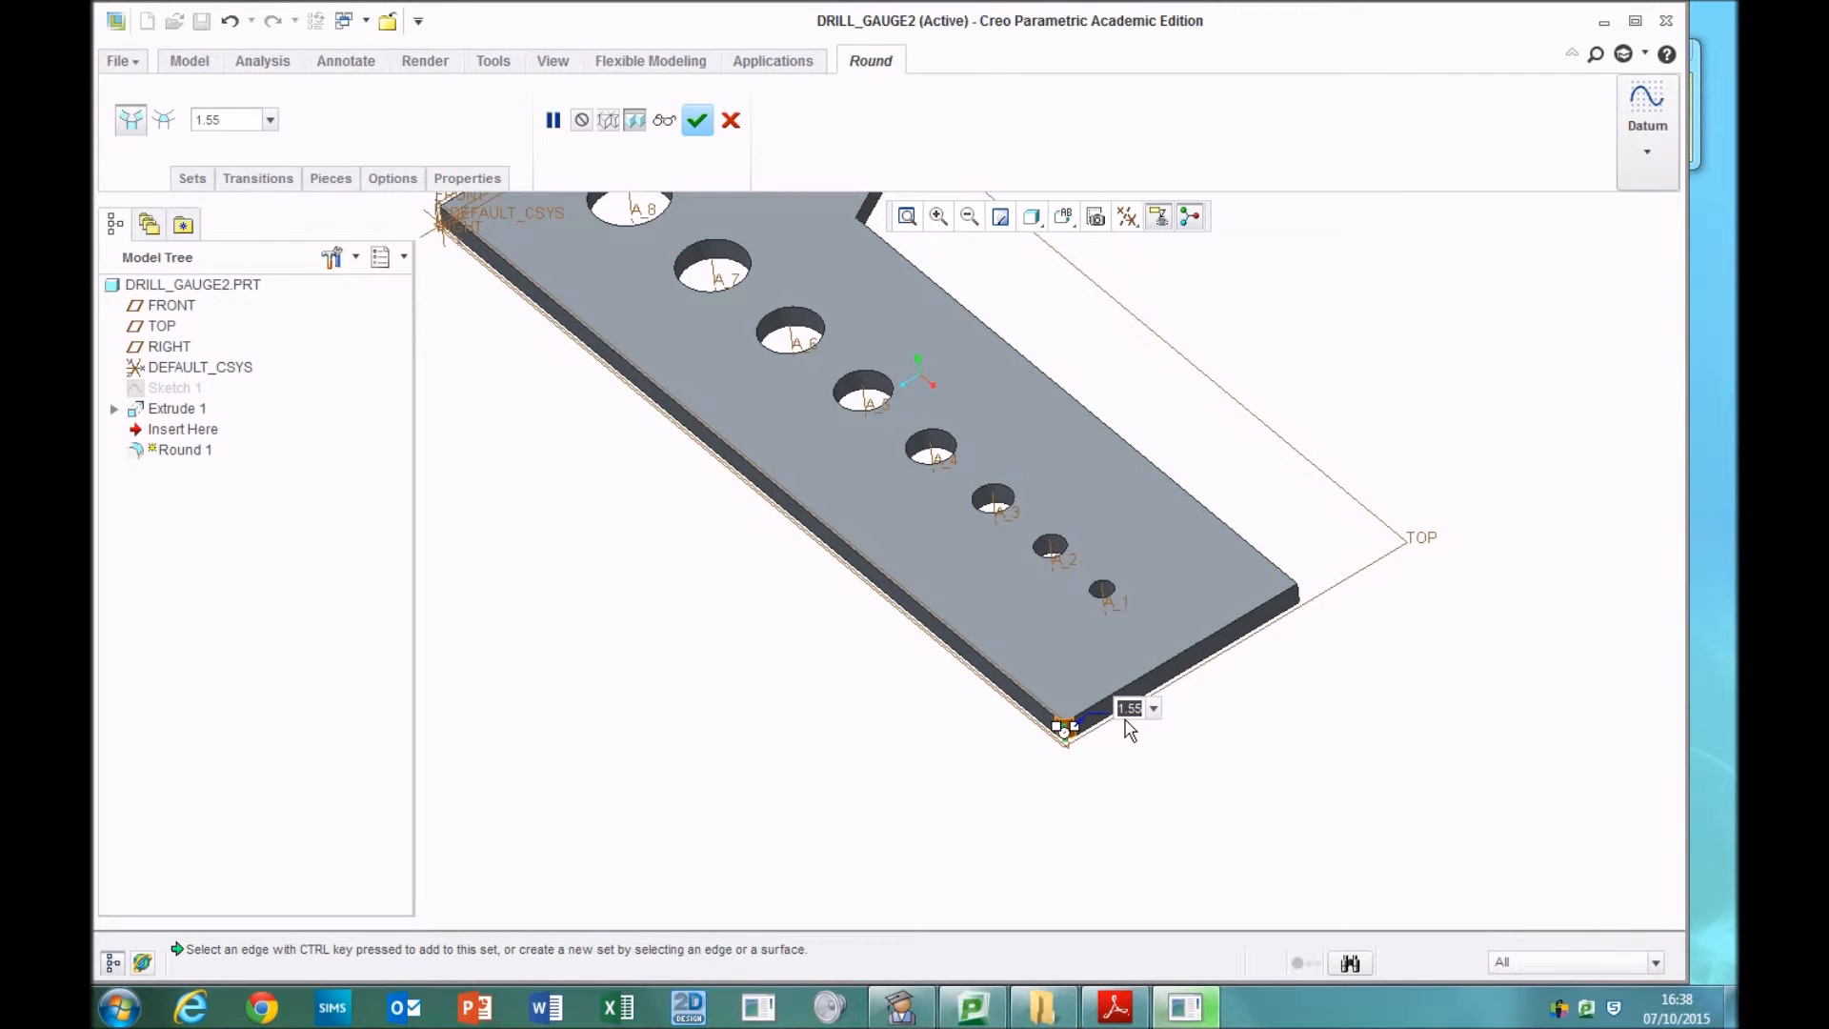
{"action": "type", "text": "6"}
{"action": "key", "text": "Return"}
- Add both vertical corner edges of the gauge's wide end to the 6 mm round set and complete the round
{"action": "scroll", "coordinate": [1096, 724], "scroll_direction": "up", "scroll_amount": 3}
{"action": "scroll", "coordinate": [783, 511], "scroll_direction": "down", "scroll_amount": 2}
{"action": "middle_click_drag", "start_coordinate": [896, 615], "coordinate": [1000, 638]}
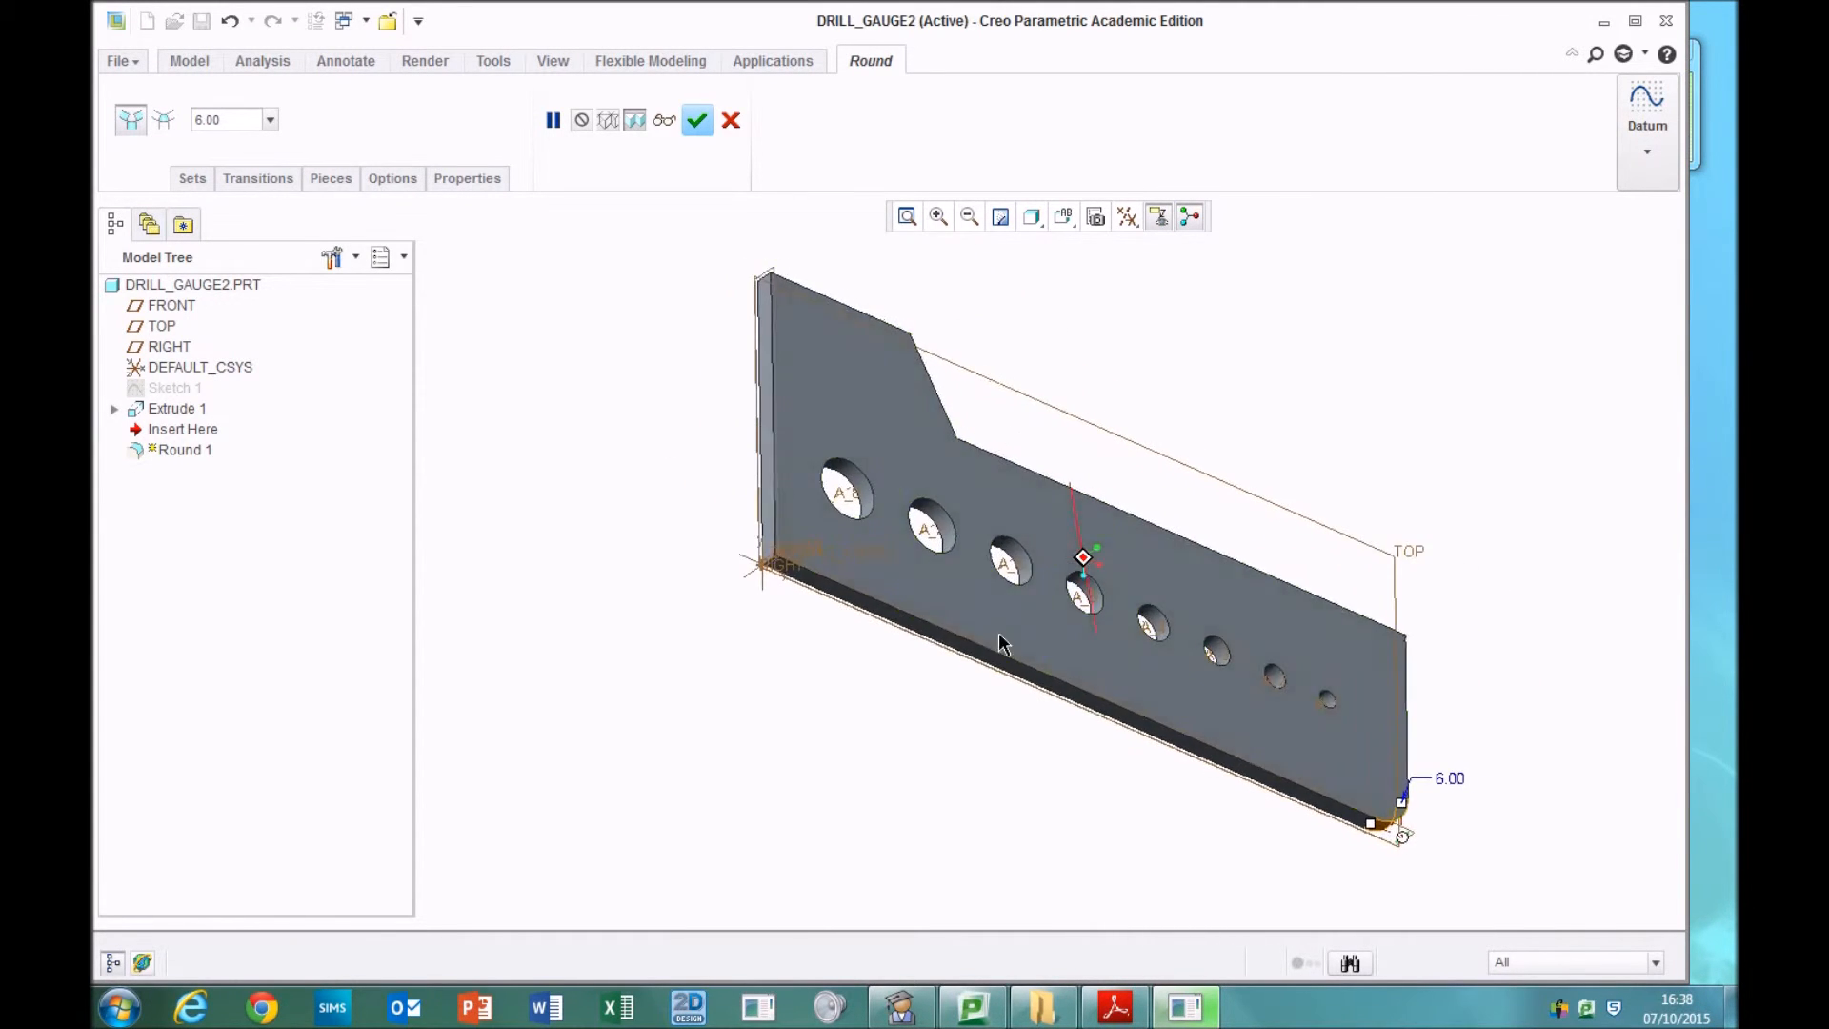
{"action": "scroll", "coordinate": [800, 592], "scroll_direction": "down", "scroll_amount": 2}
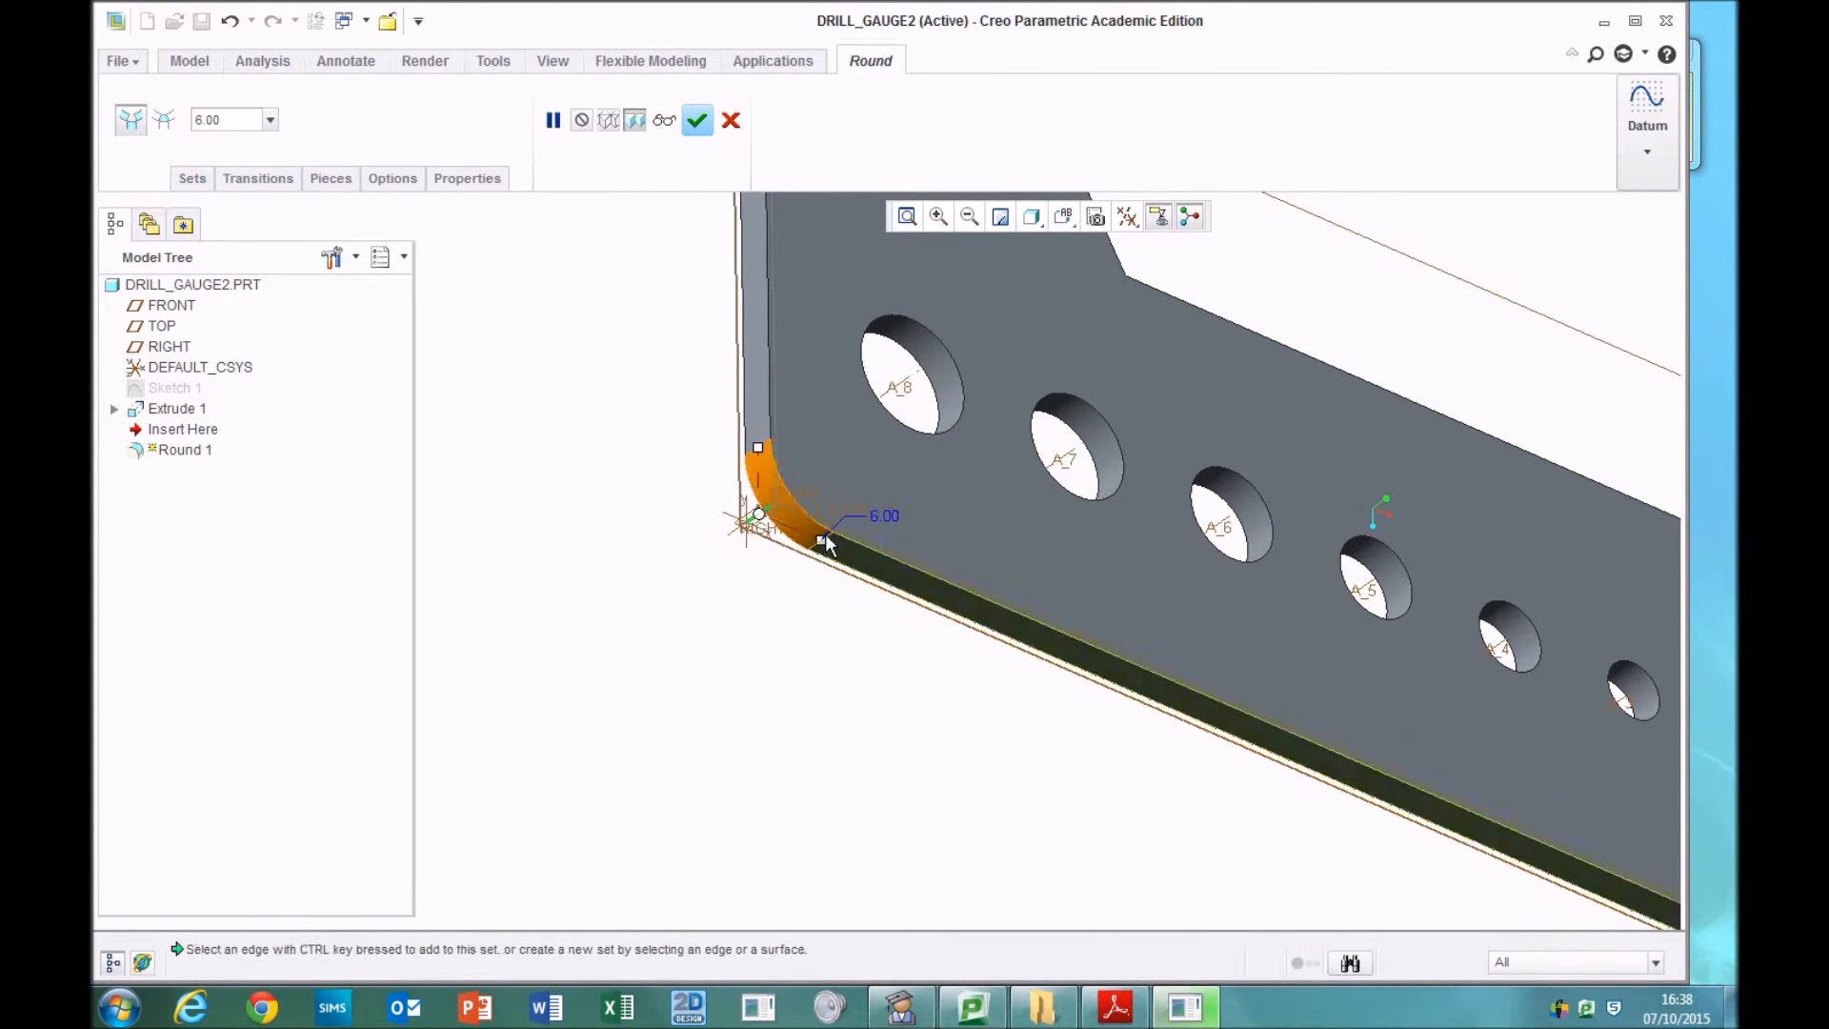
{"action": "scroll", "coordinate": [770, 531], "scroll_direction": "up", "scroll_amount": 3}
{"action": "middle_click_drag", "start_coordinate": [1001, 490], "coordinate": [1102, 579]}
{"action": "scroll", "coordinate": [900, 449], "scroll_direction": "down", "scroll_amount": 3}
{"action": "scroll", "coordinate": [1273, 604], "scroll_direction": "up", "scroll_amount": 3}
{"action": "middle_click_drag", "start_coordinate": [1274, 604], "coordinate": [1173, 490]}
{"action": "left_click", "coordinate": [697, 119]}
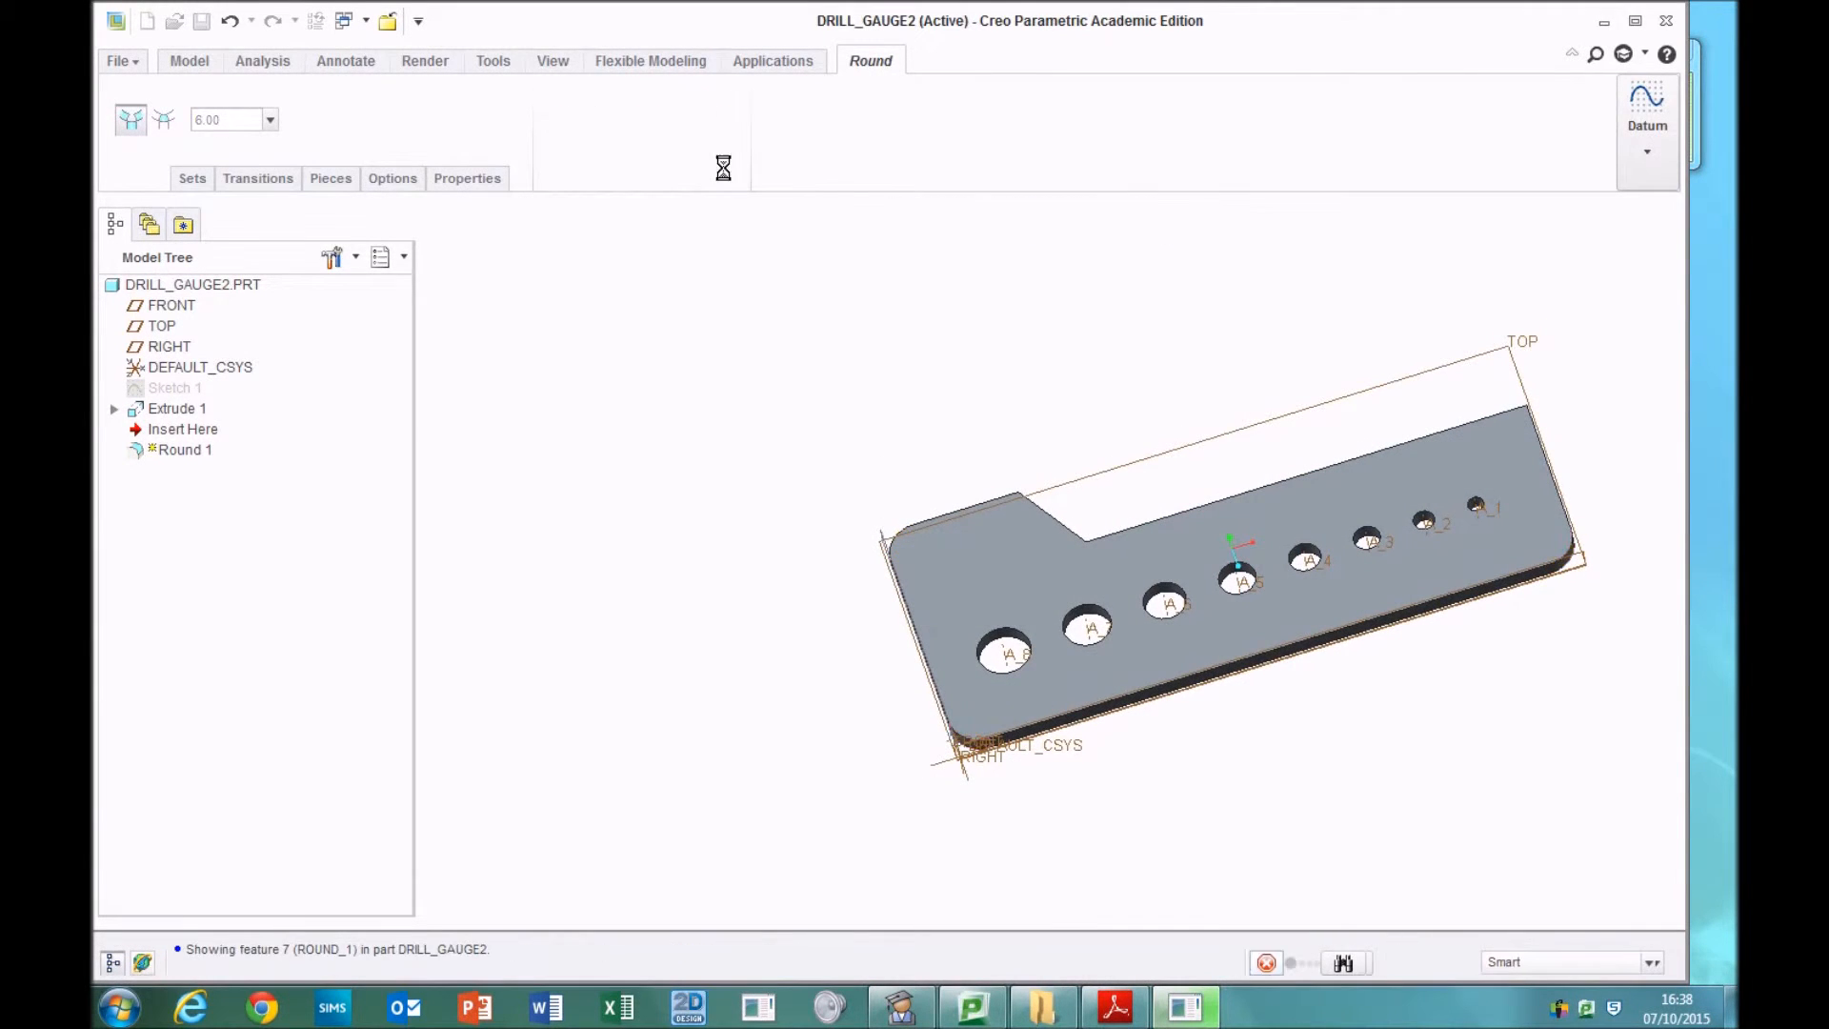
- Start a new sketch on the gauge's large flat face and orient the view square to the sketch plane
{"action": "left_click", "coordinate": [1637, 461]}
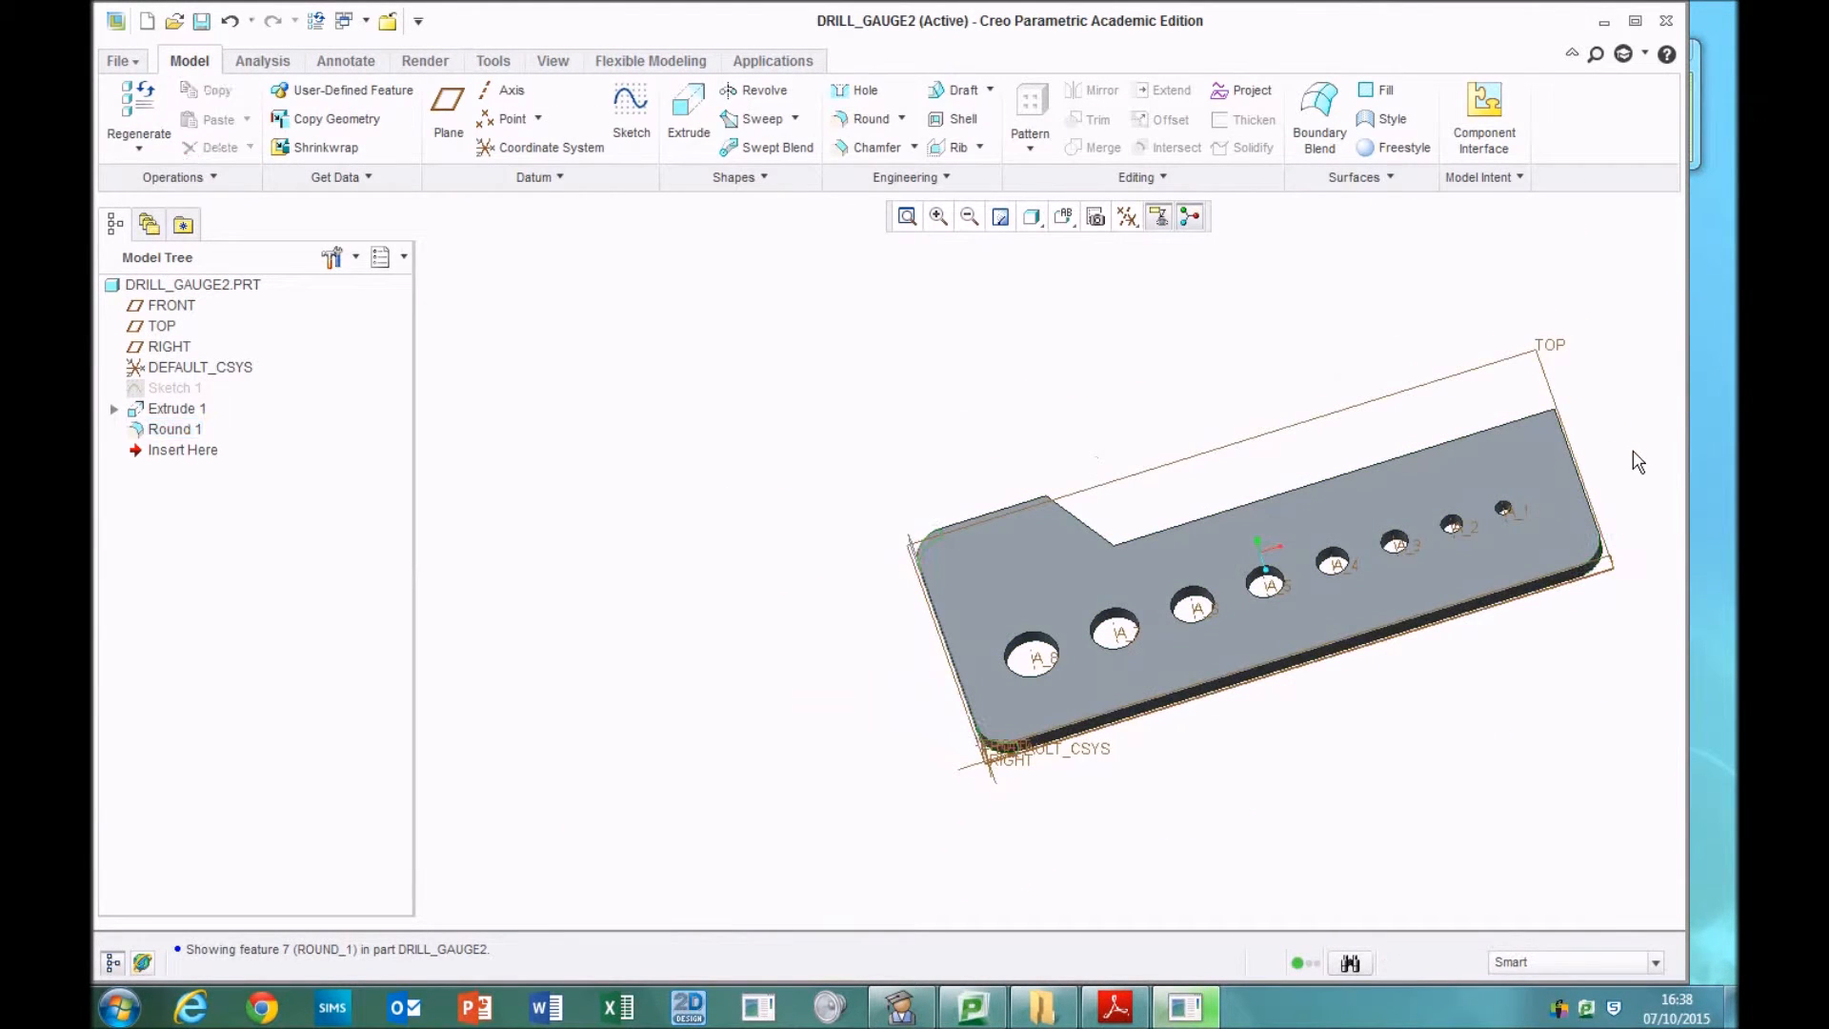
{"action": "middle_click_drag", "start_coordinate": [1601, 474], "coordinate": [1327, 511]}
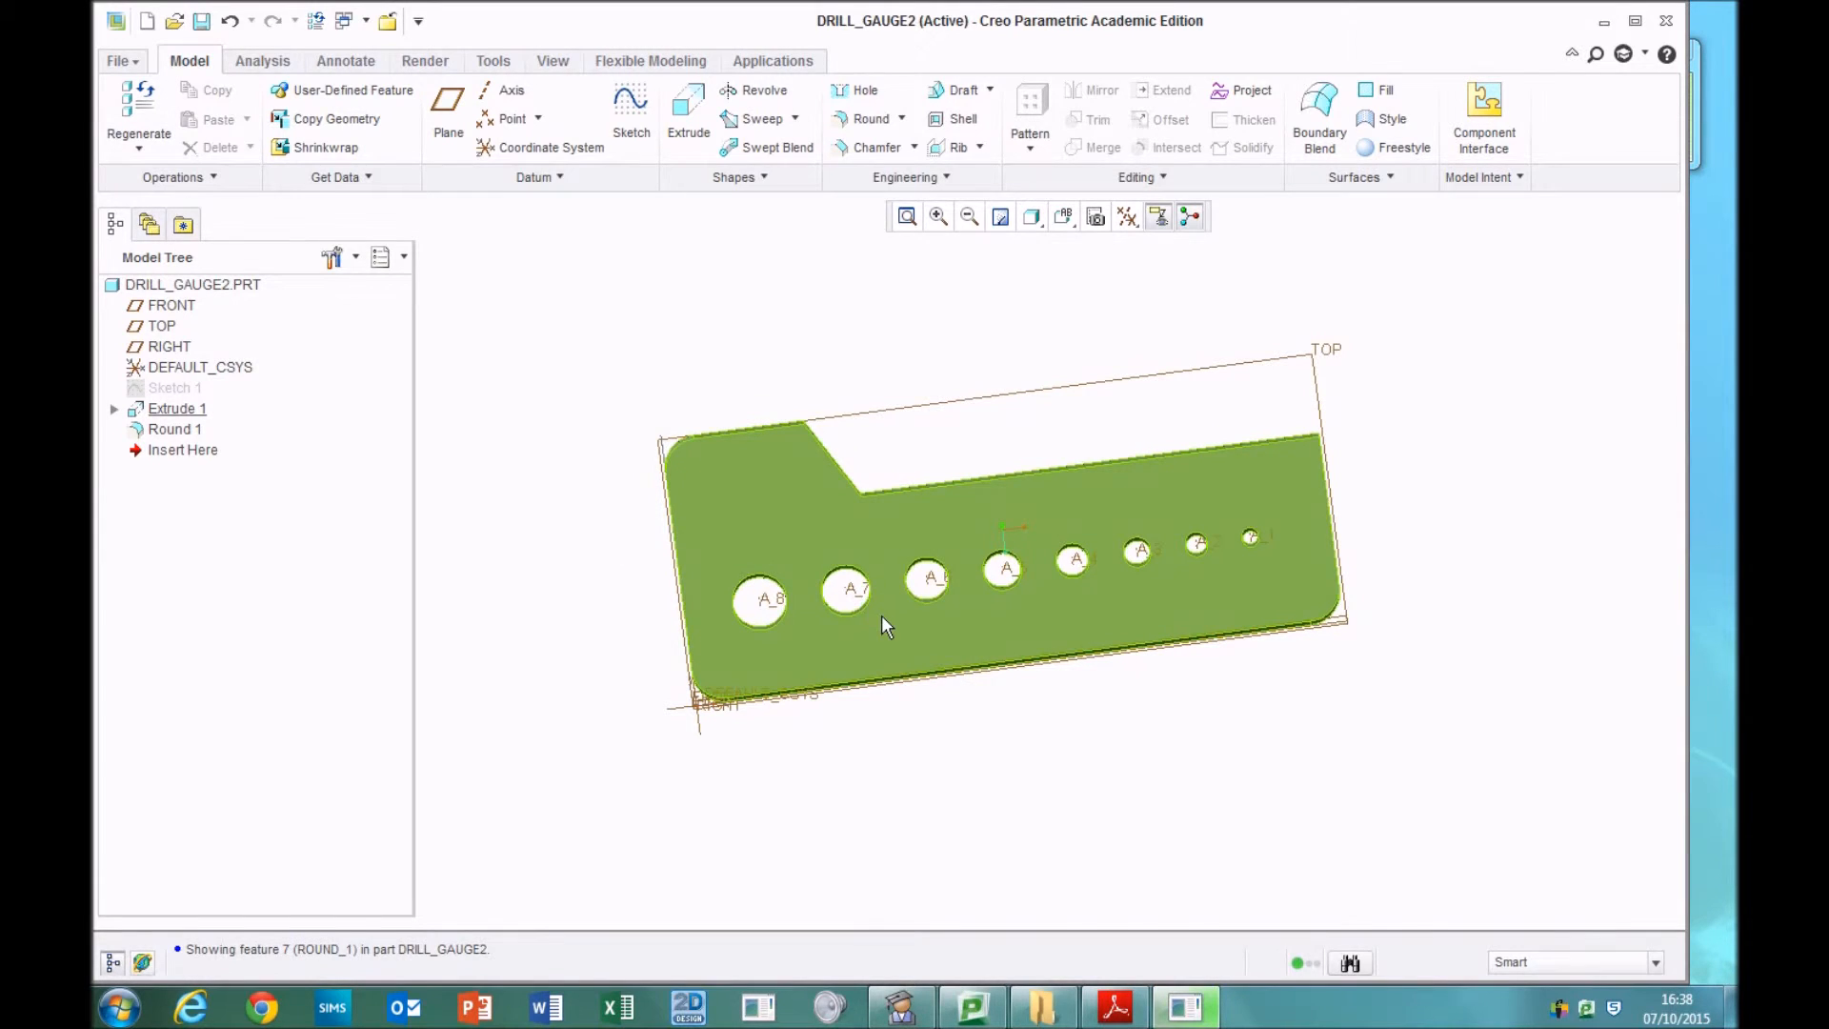
{"action": "left_click", "coordinate": [924, 637]}
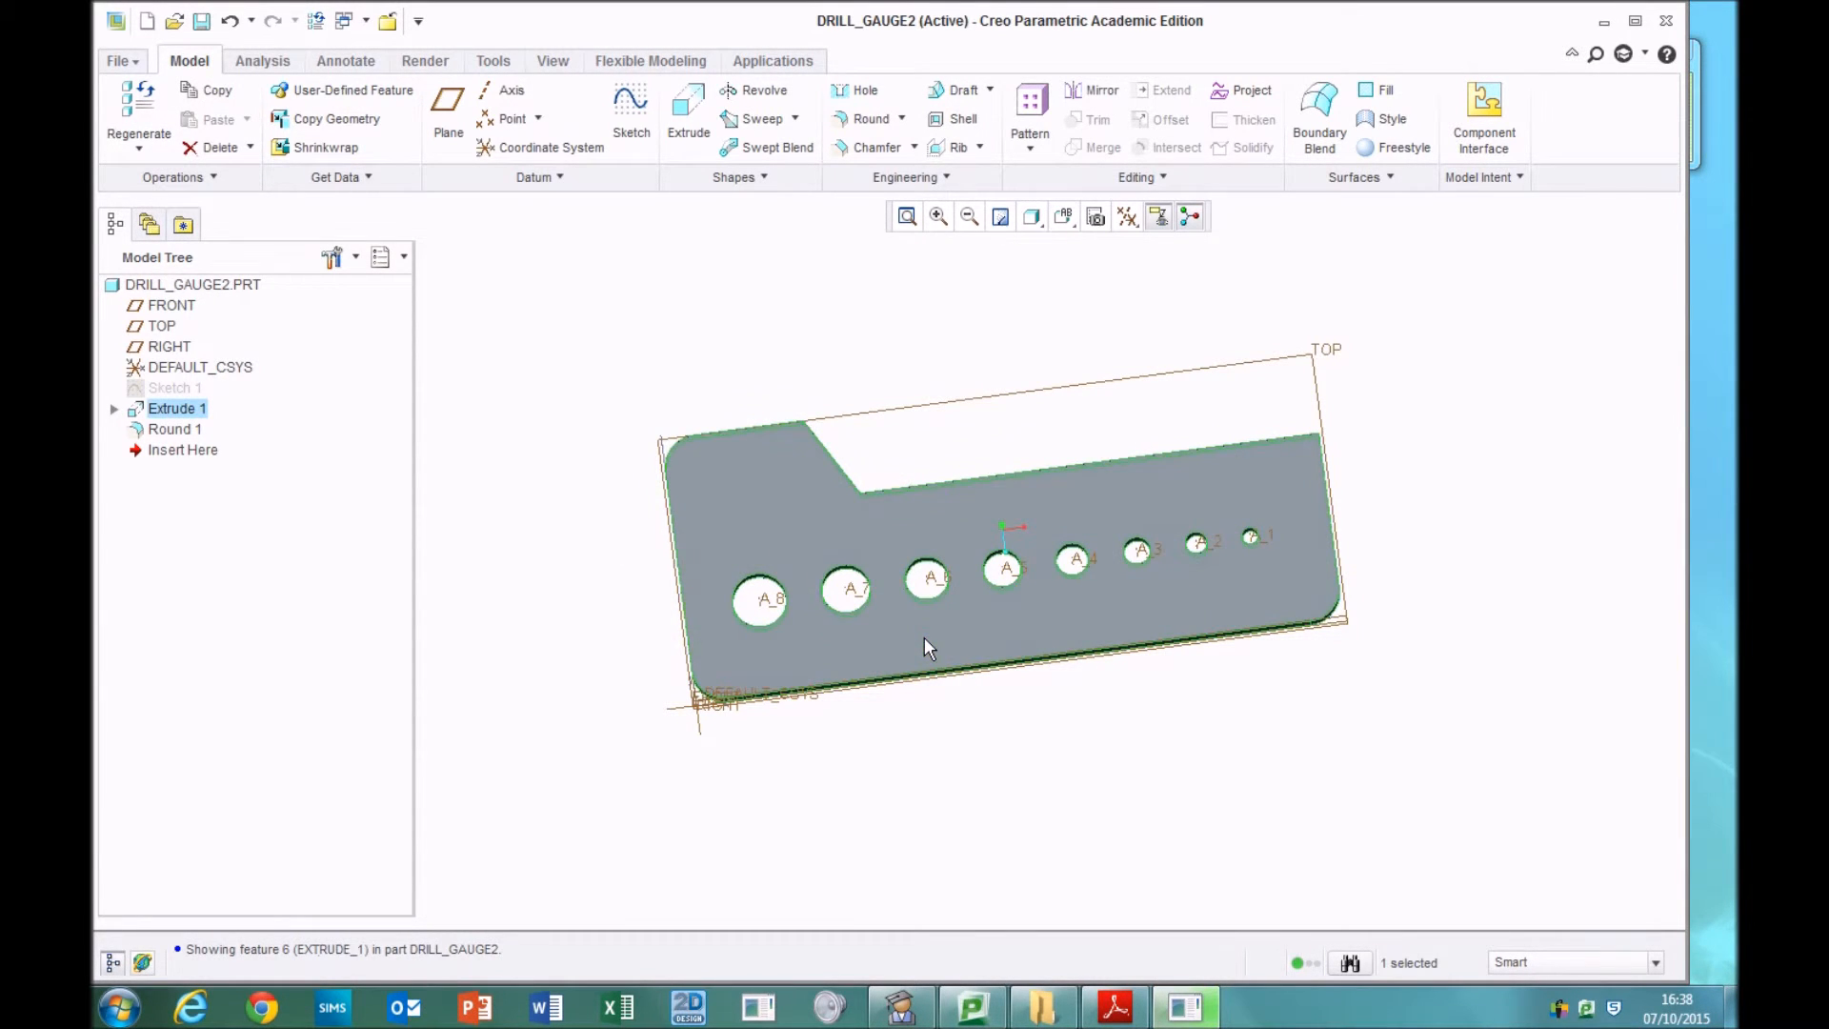
{"action": "middle_click_drag", "start_coordinate": [924, 767], "coordinate": [930, 644]}
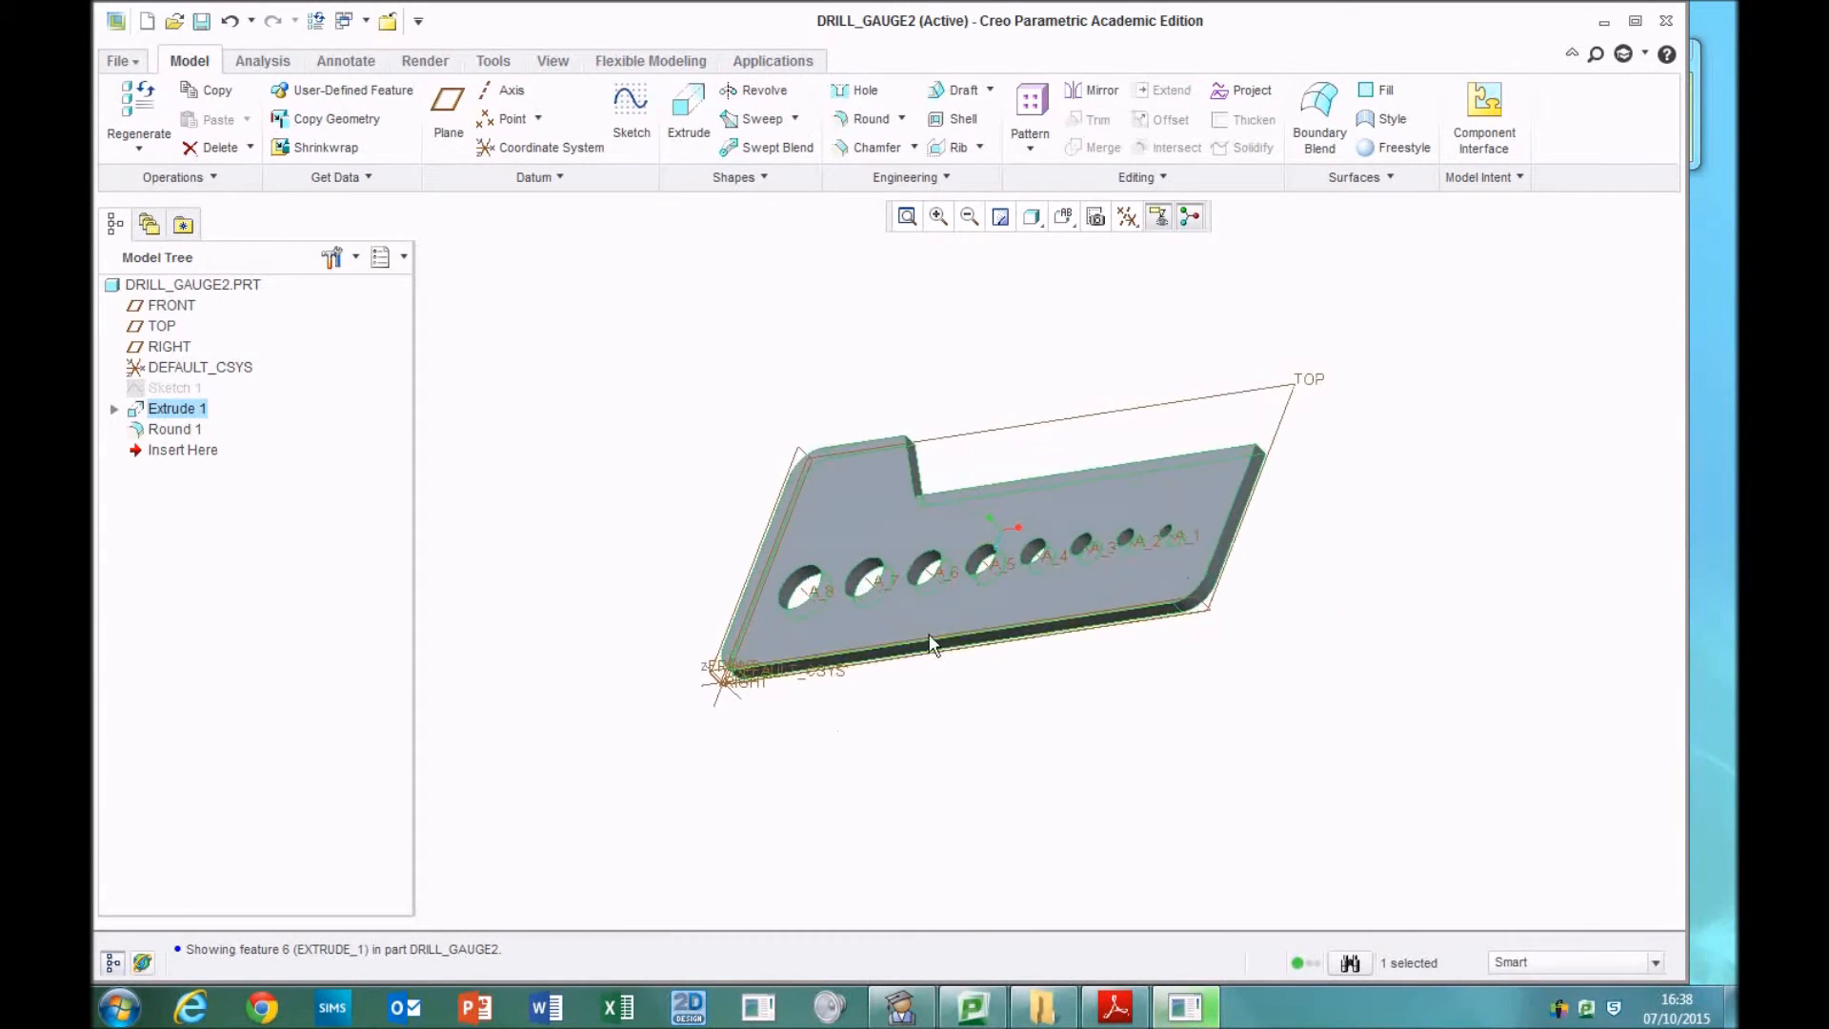
{"action": "left_click", "coordinate": [985, 608]}
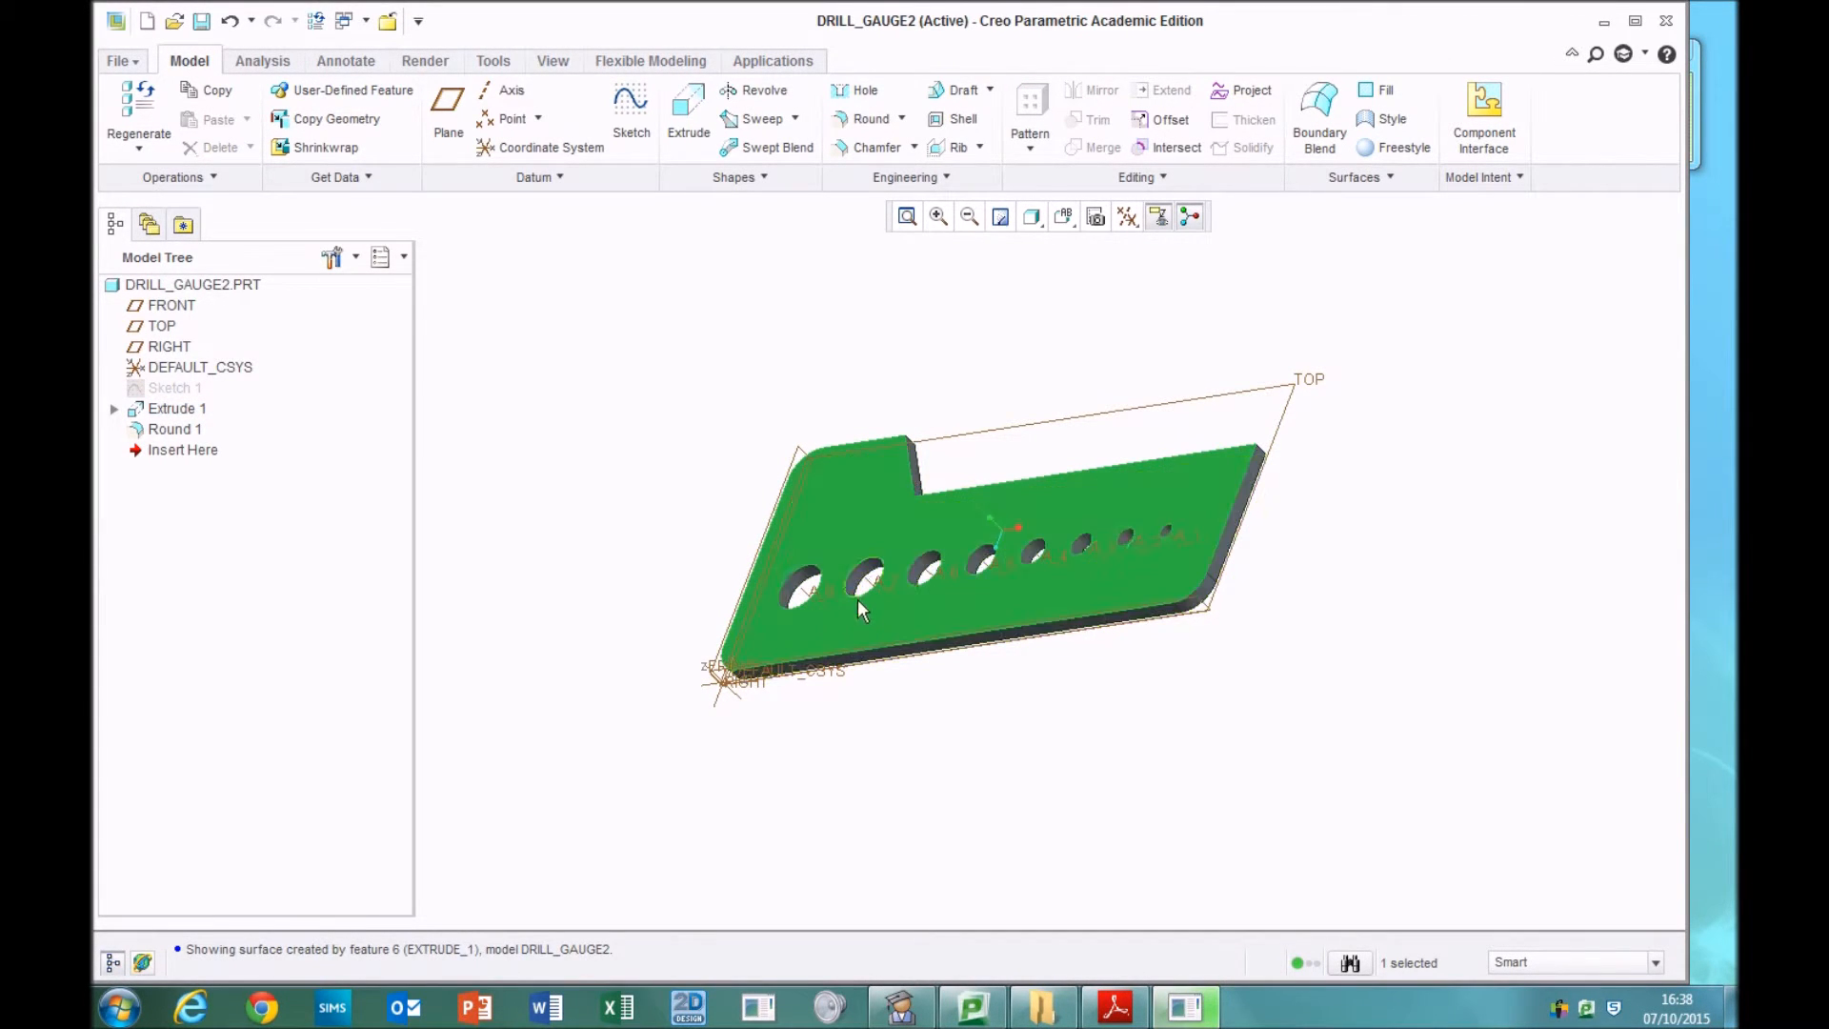
{"action": "scroll", "coordinate": [1030, 622], "scroll_direction": "down", "scroll_amount": 2}
{"action": "left_click", "coordinate": [1168, 700]}
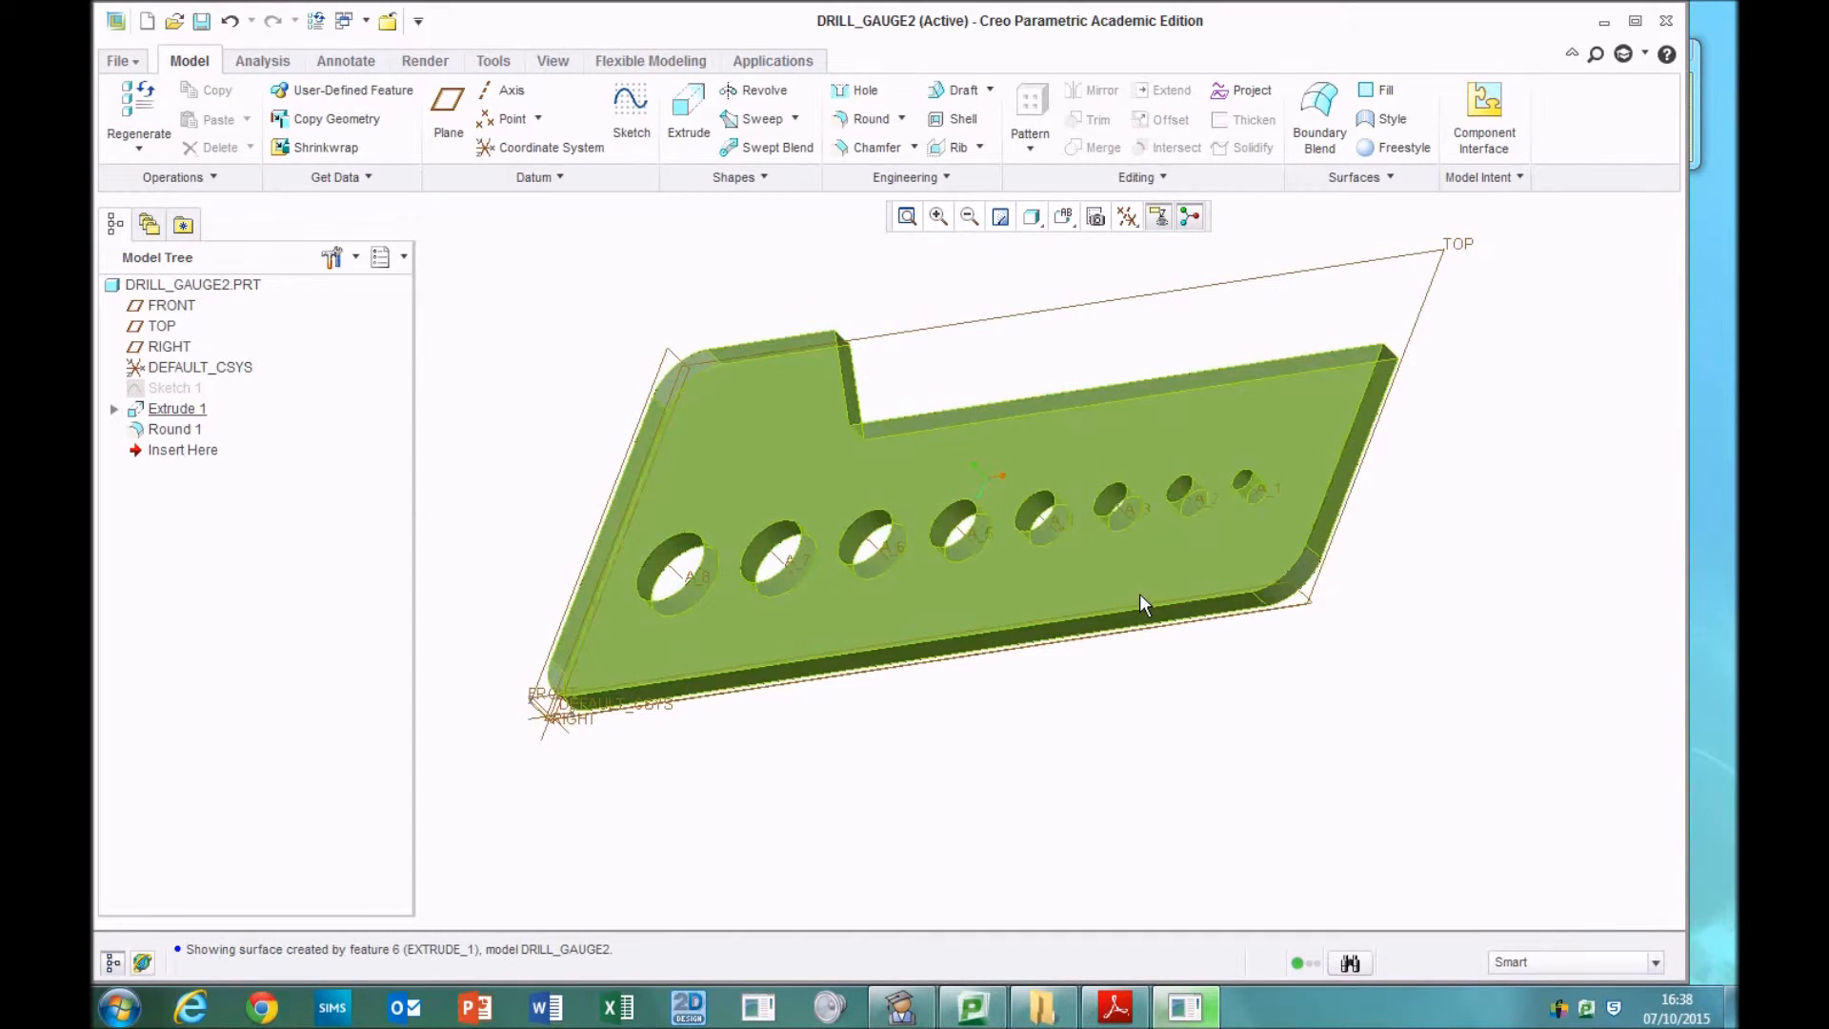
{"action": "left_click", "coordinate": [1152, 564]}
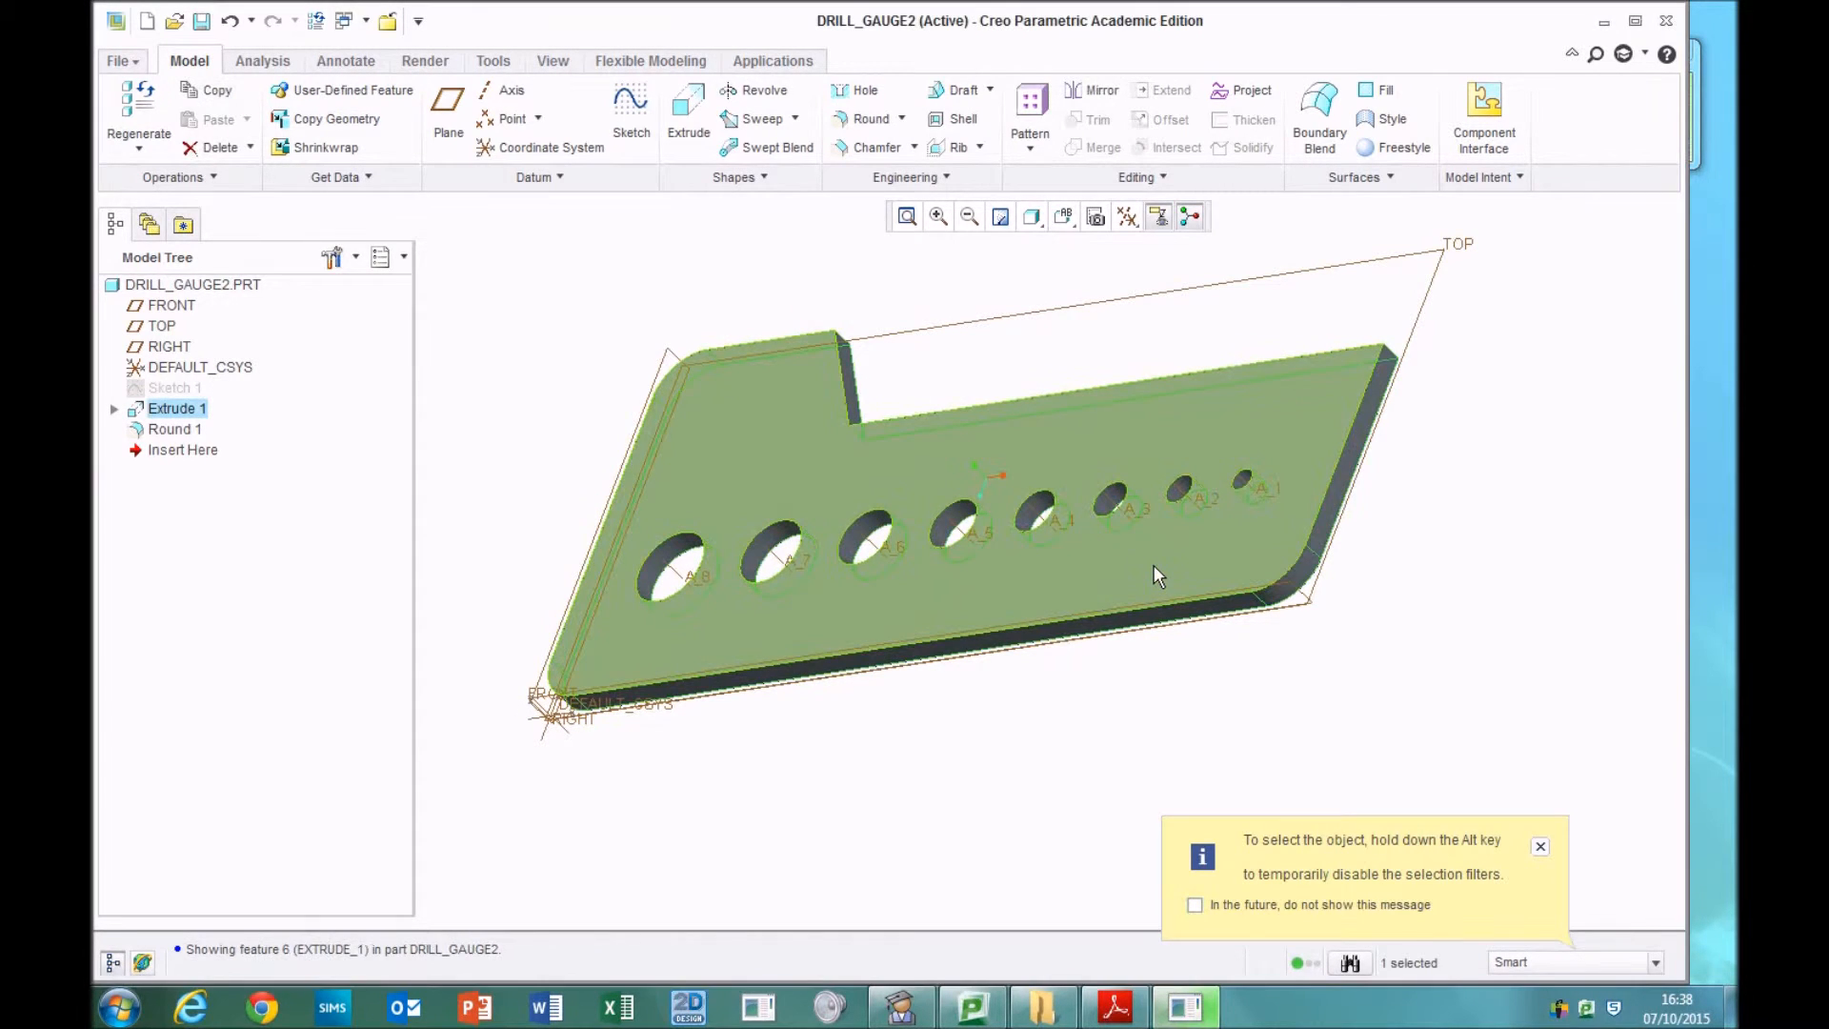
{"action": "left_click", "coordinate": [1228, 569]}
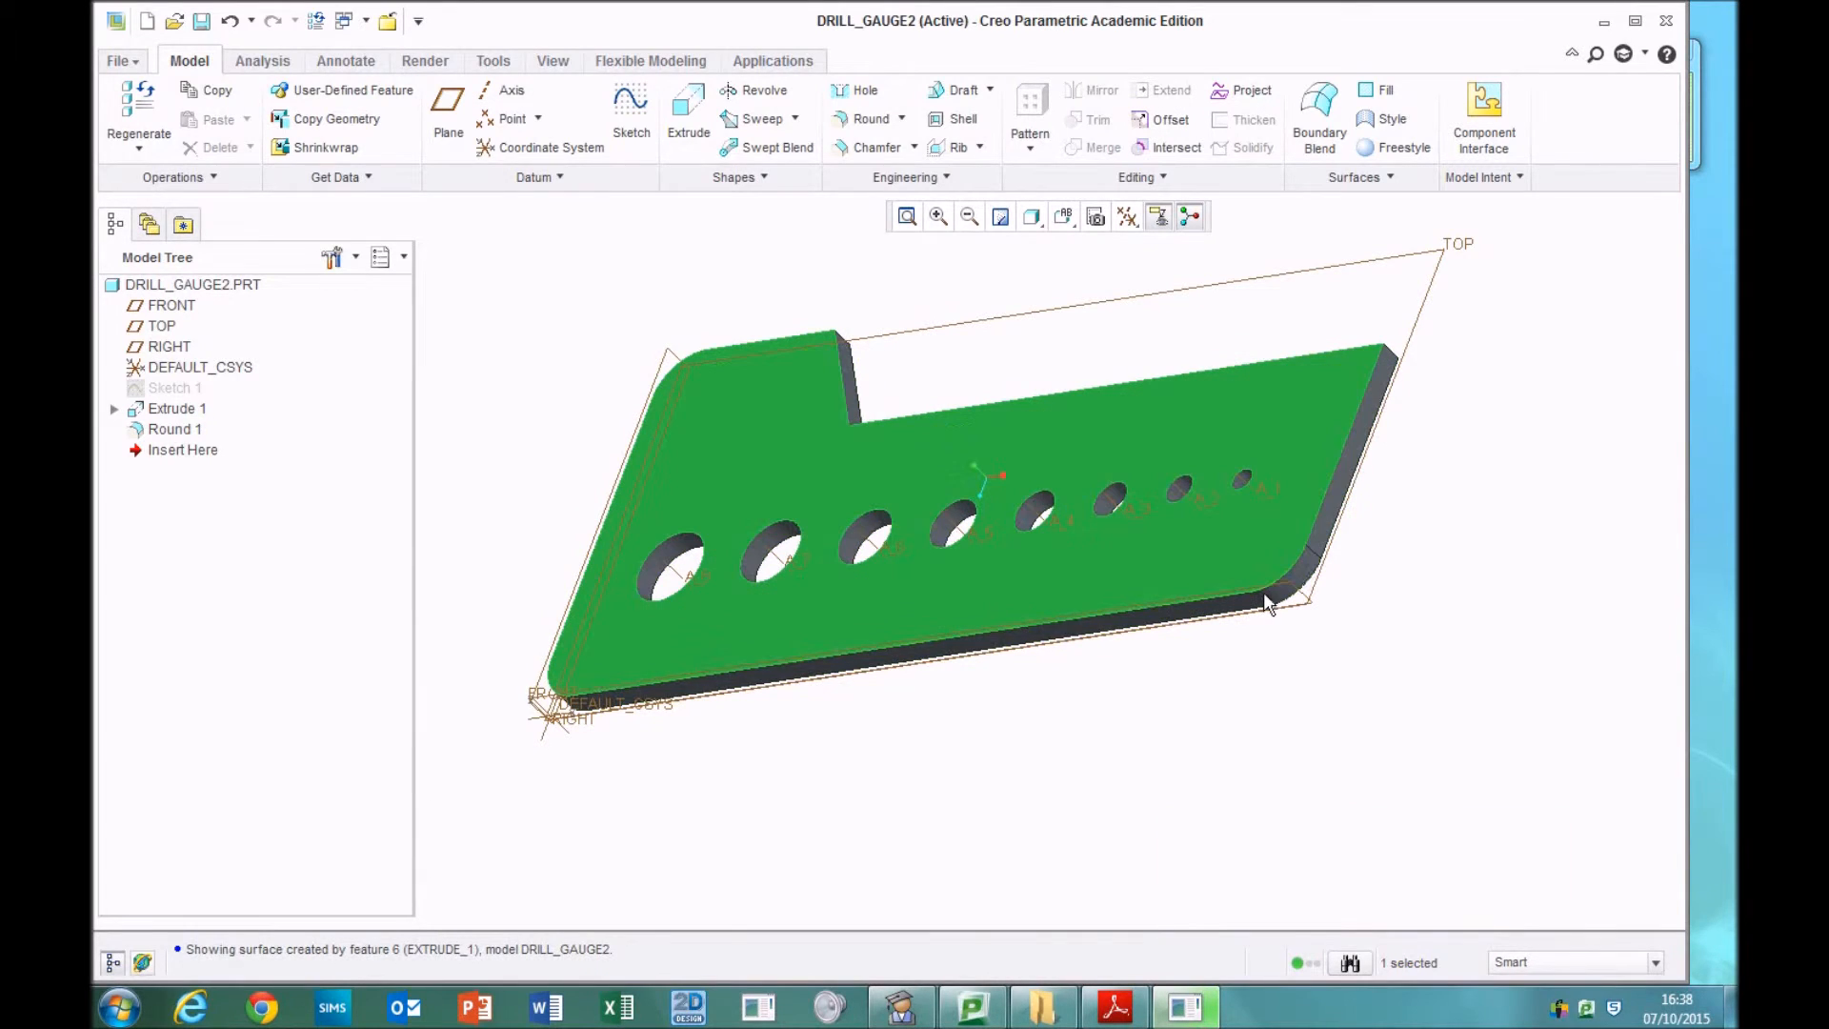
{"action": "left_click", "coordinate": [628, 110]}
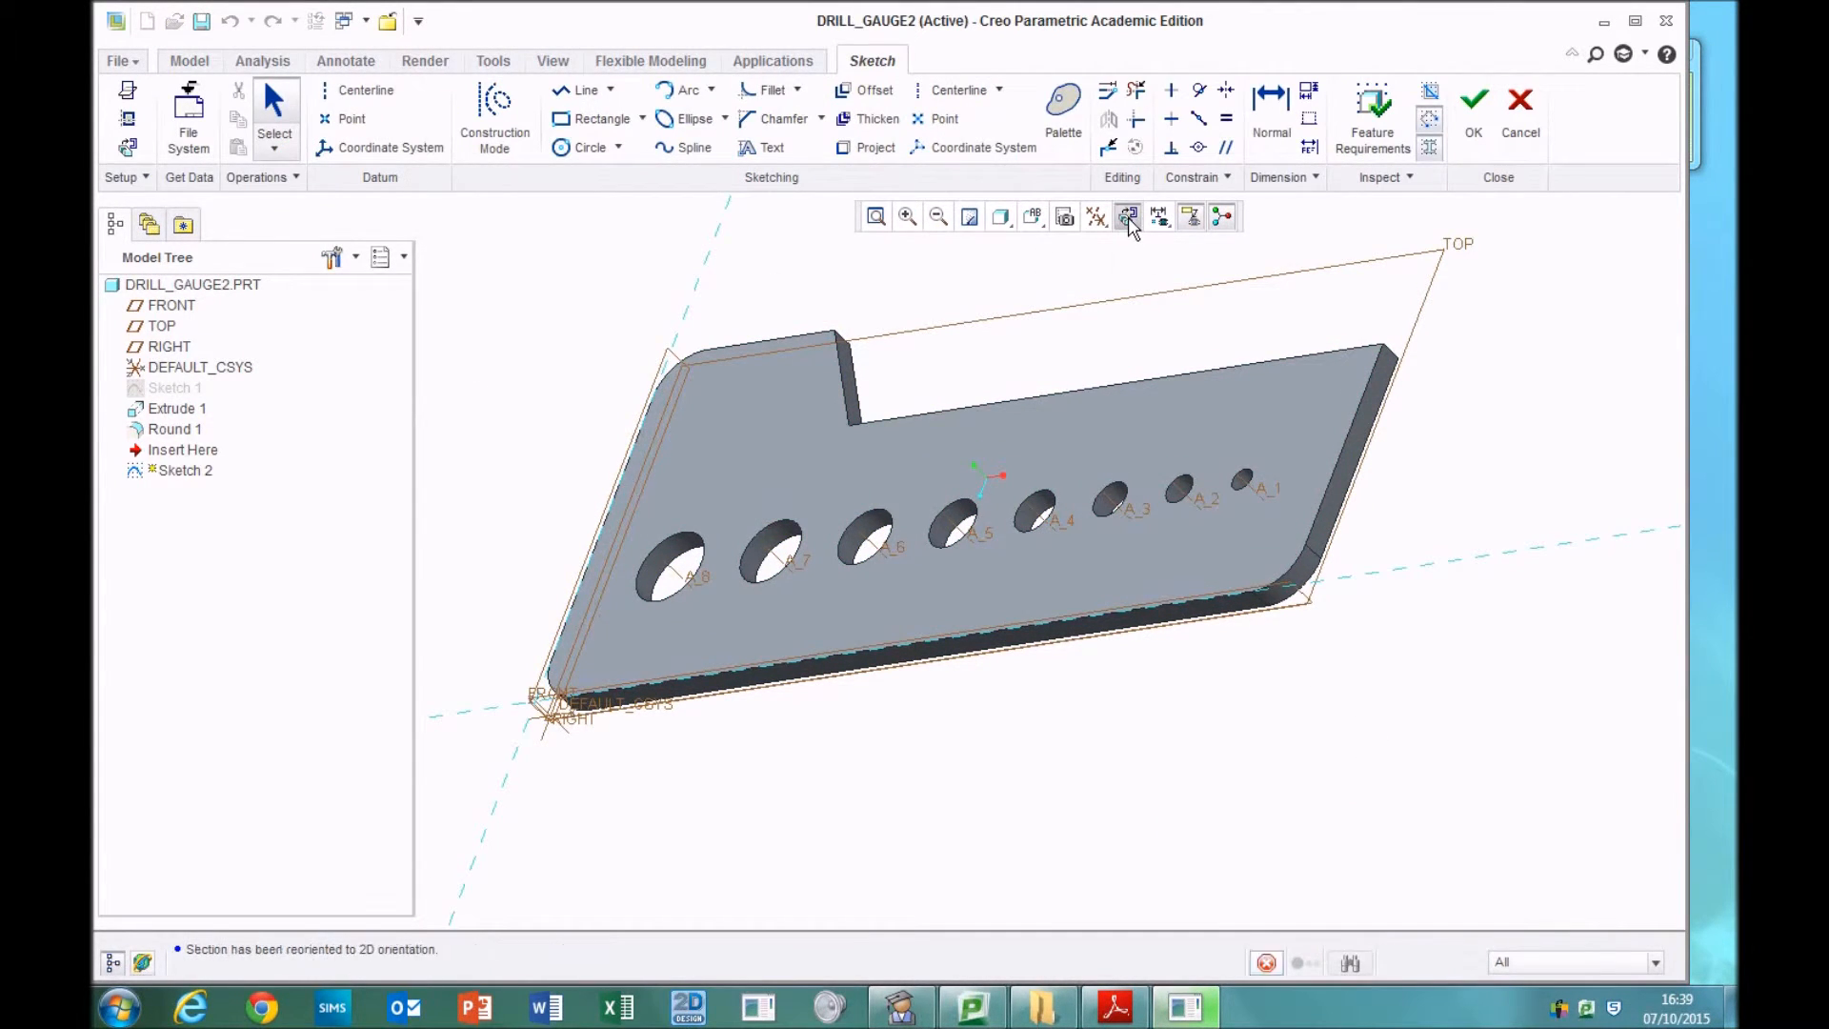
{"action": "left_click", "coordinate": [1128, 217]}
{"action": "scroll", "coordinate": [1222, 672], "scroll_direction": "up", "scroll_amount": 3}
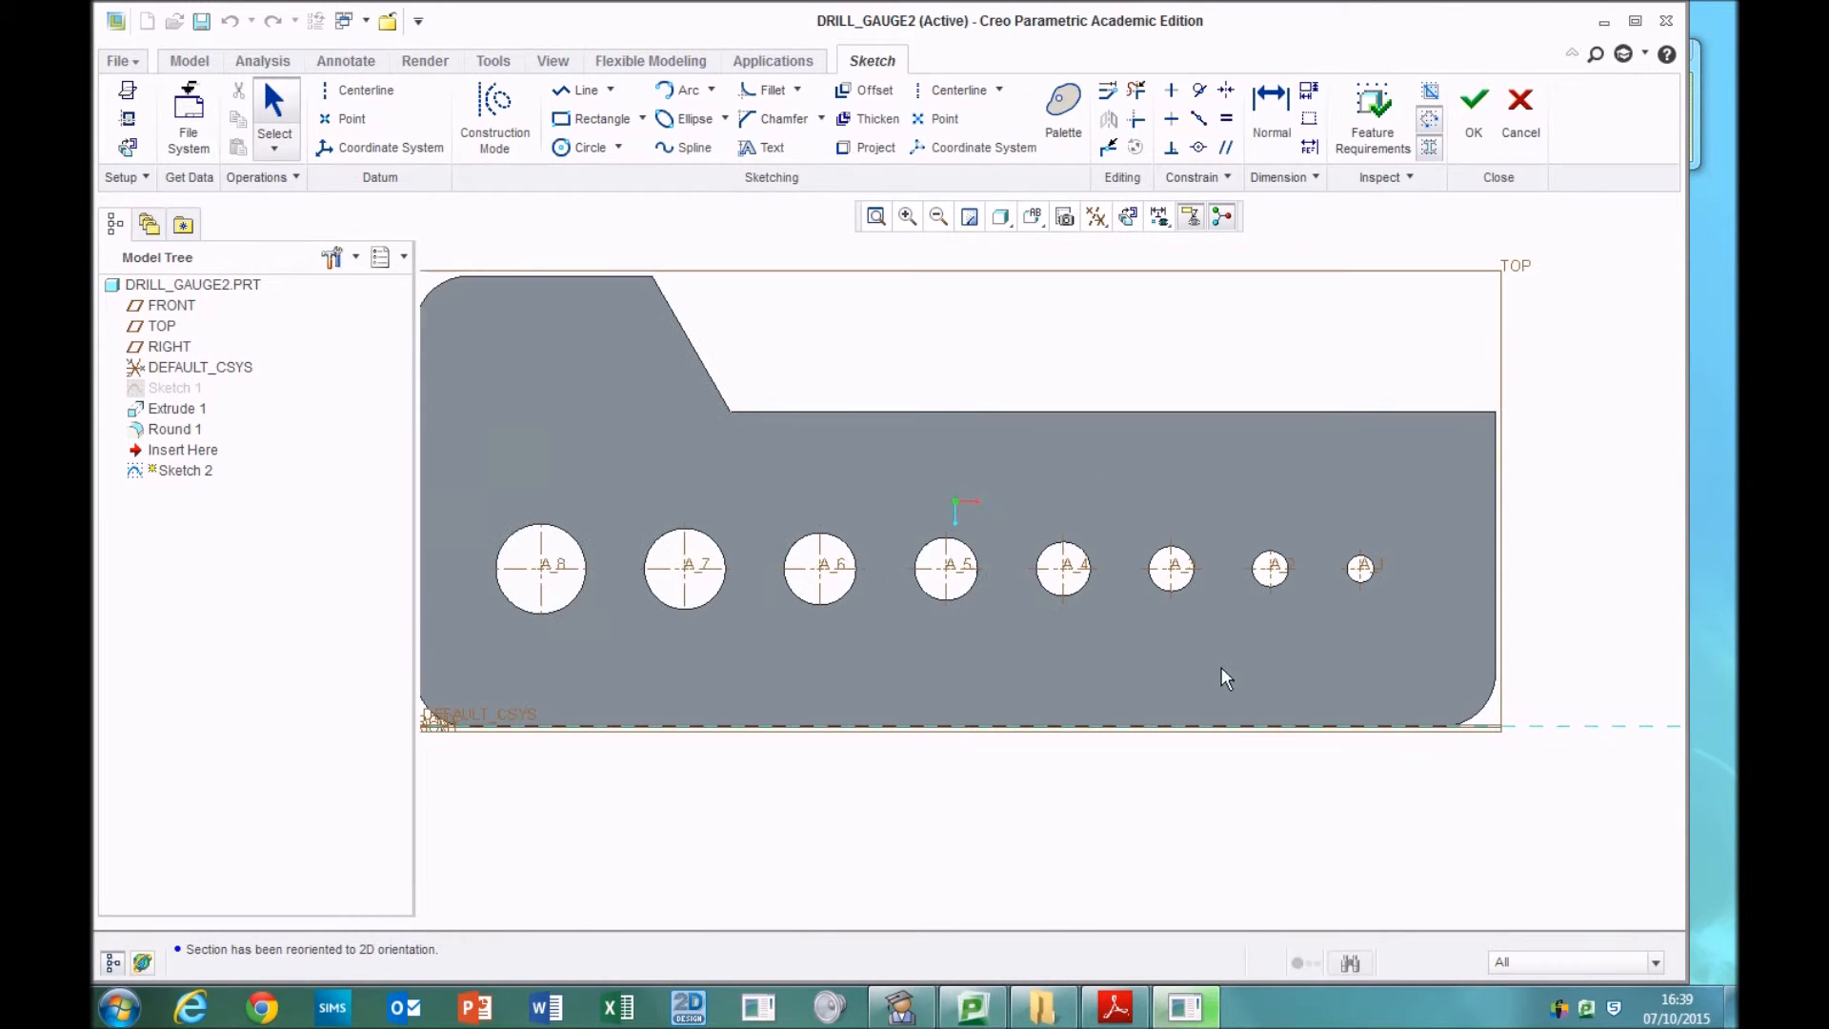
- Place the text "3" about 3.3 mm high above the smallest hole, using the VAGRounded BT font
{"action": "left_click", "coordinate": [762, 147]}
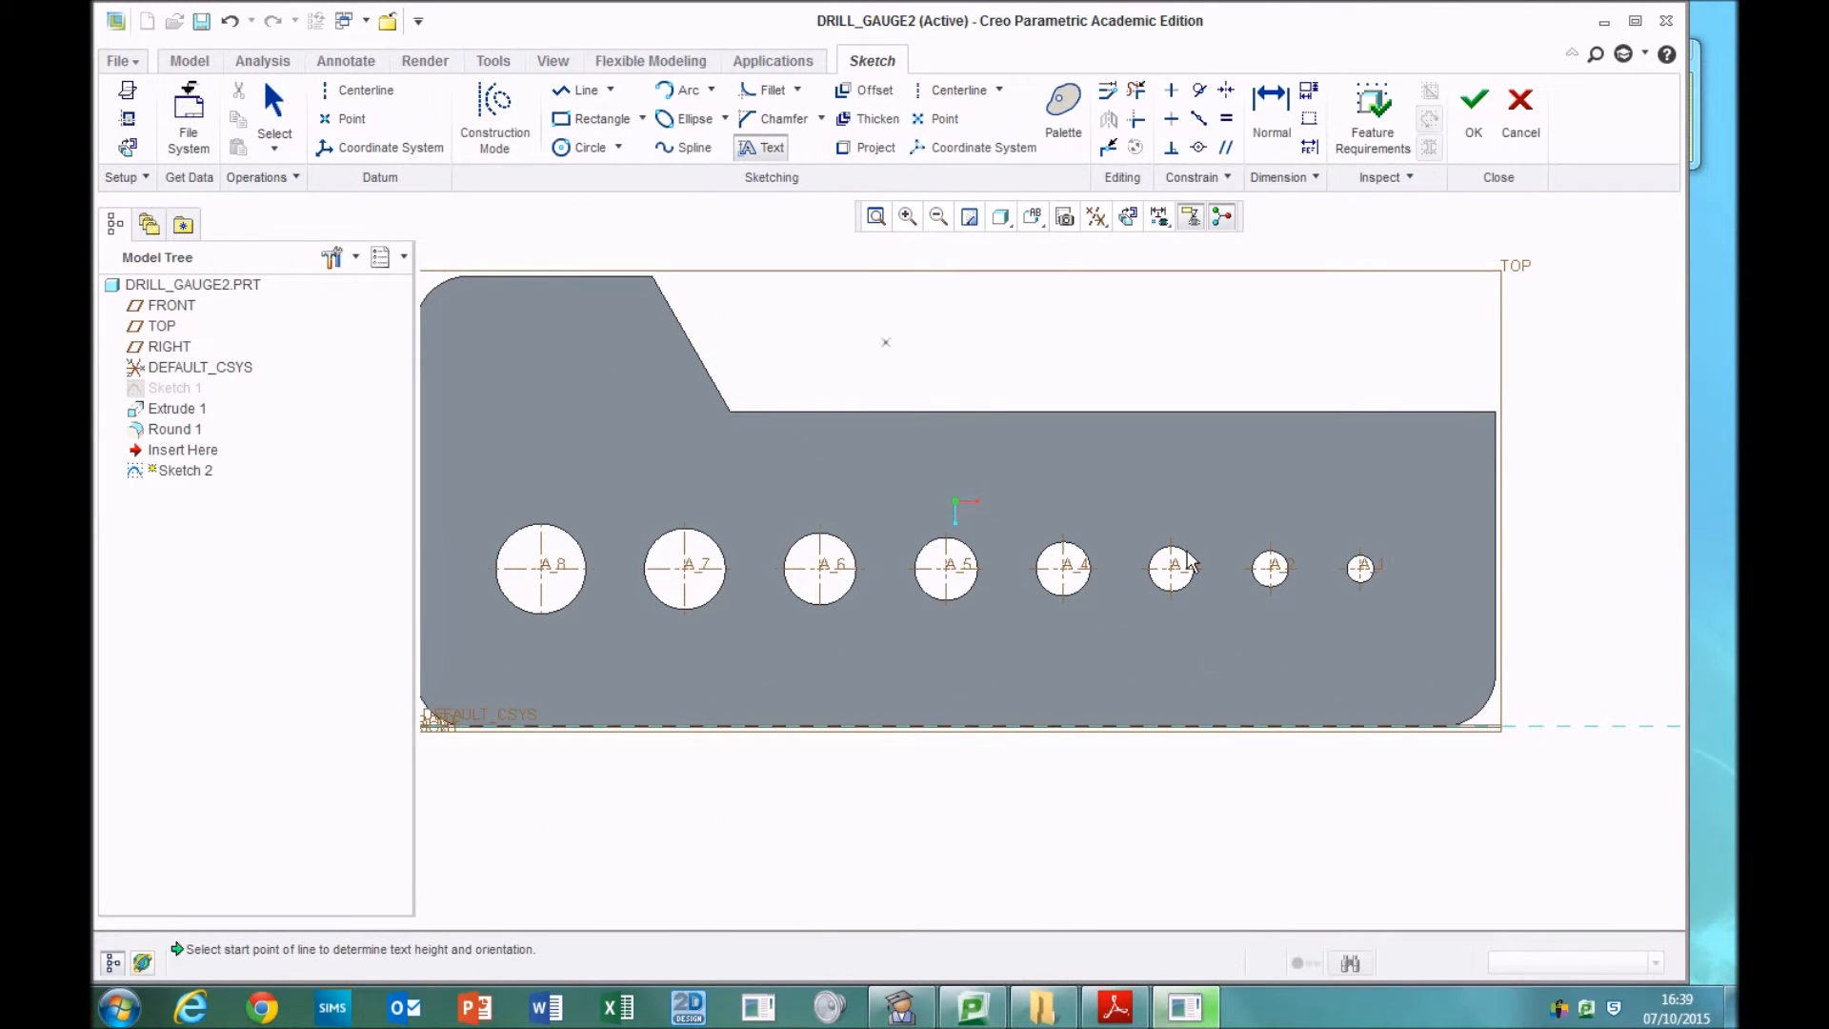
{"action": "scroll", "coordinate": [1396, 567], "scroll_direction": "up", "scroll_amount": 3}
{"action": "left_click", "coordinate": [1319, 524]}
{"action": "left_click", "coordinate": [1321, 481]}
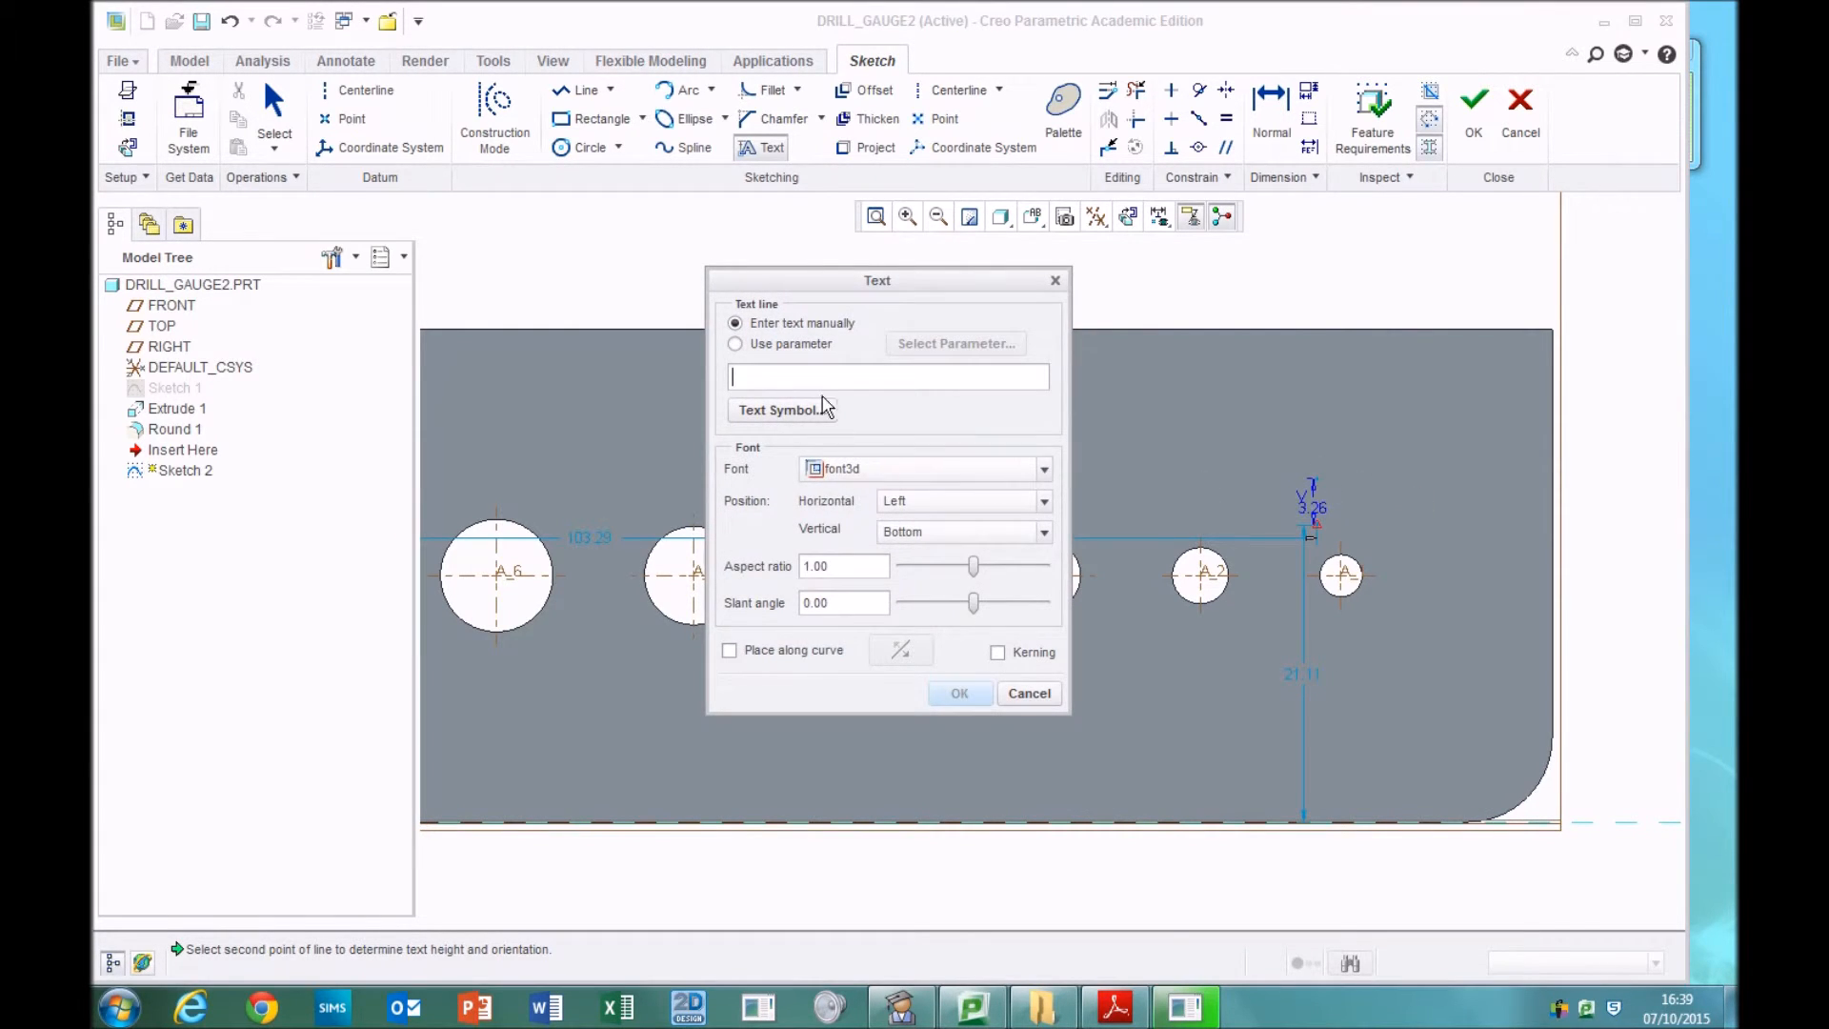
{"action": "type", "text": "3"}
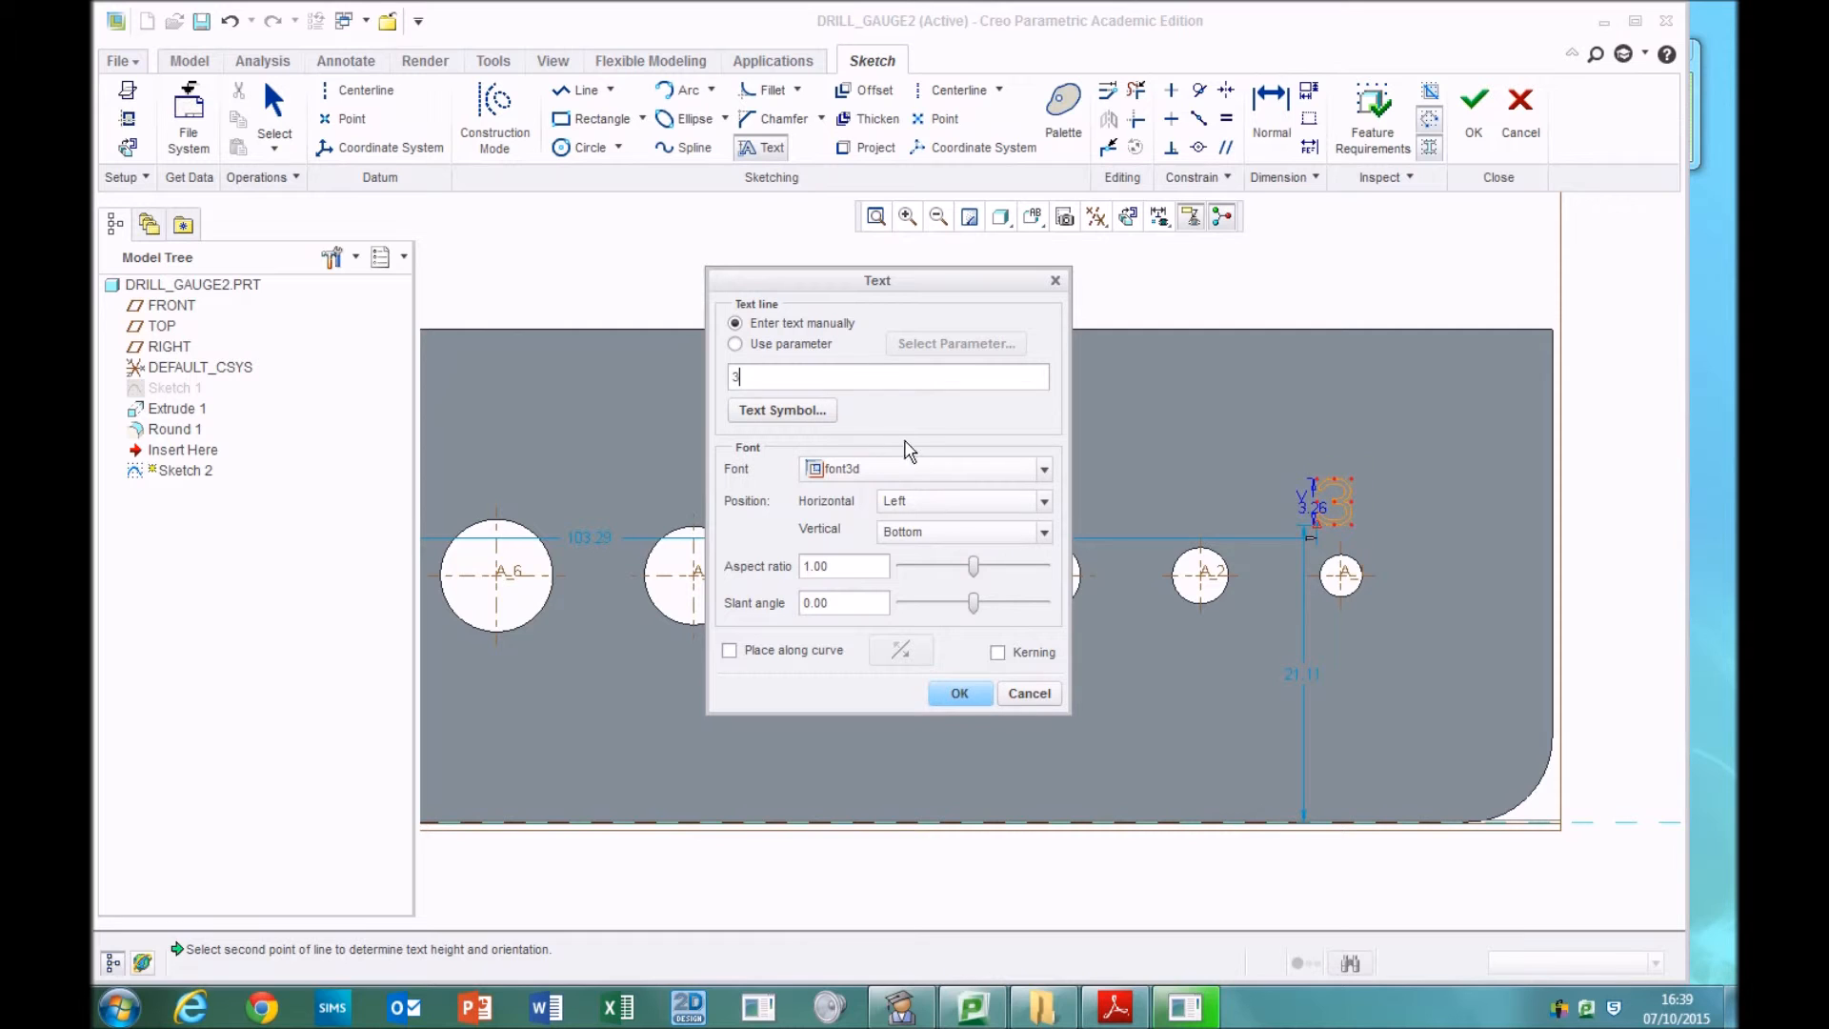
{"action": "left_click", "coordinate": [925, 470]}
{"action": "left_click_drag", "start_coordinate": [1045, 519], "coordinate": [1044, 619]}
{"action": "scroll", "coordinate": [912, 562], "scroll_direction": "up", "scroll_amount": 3}
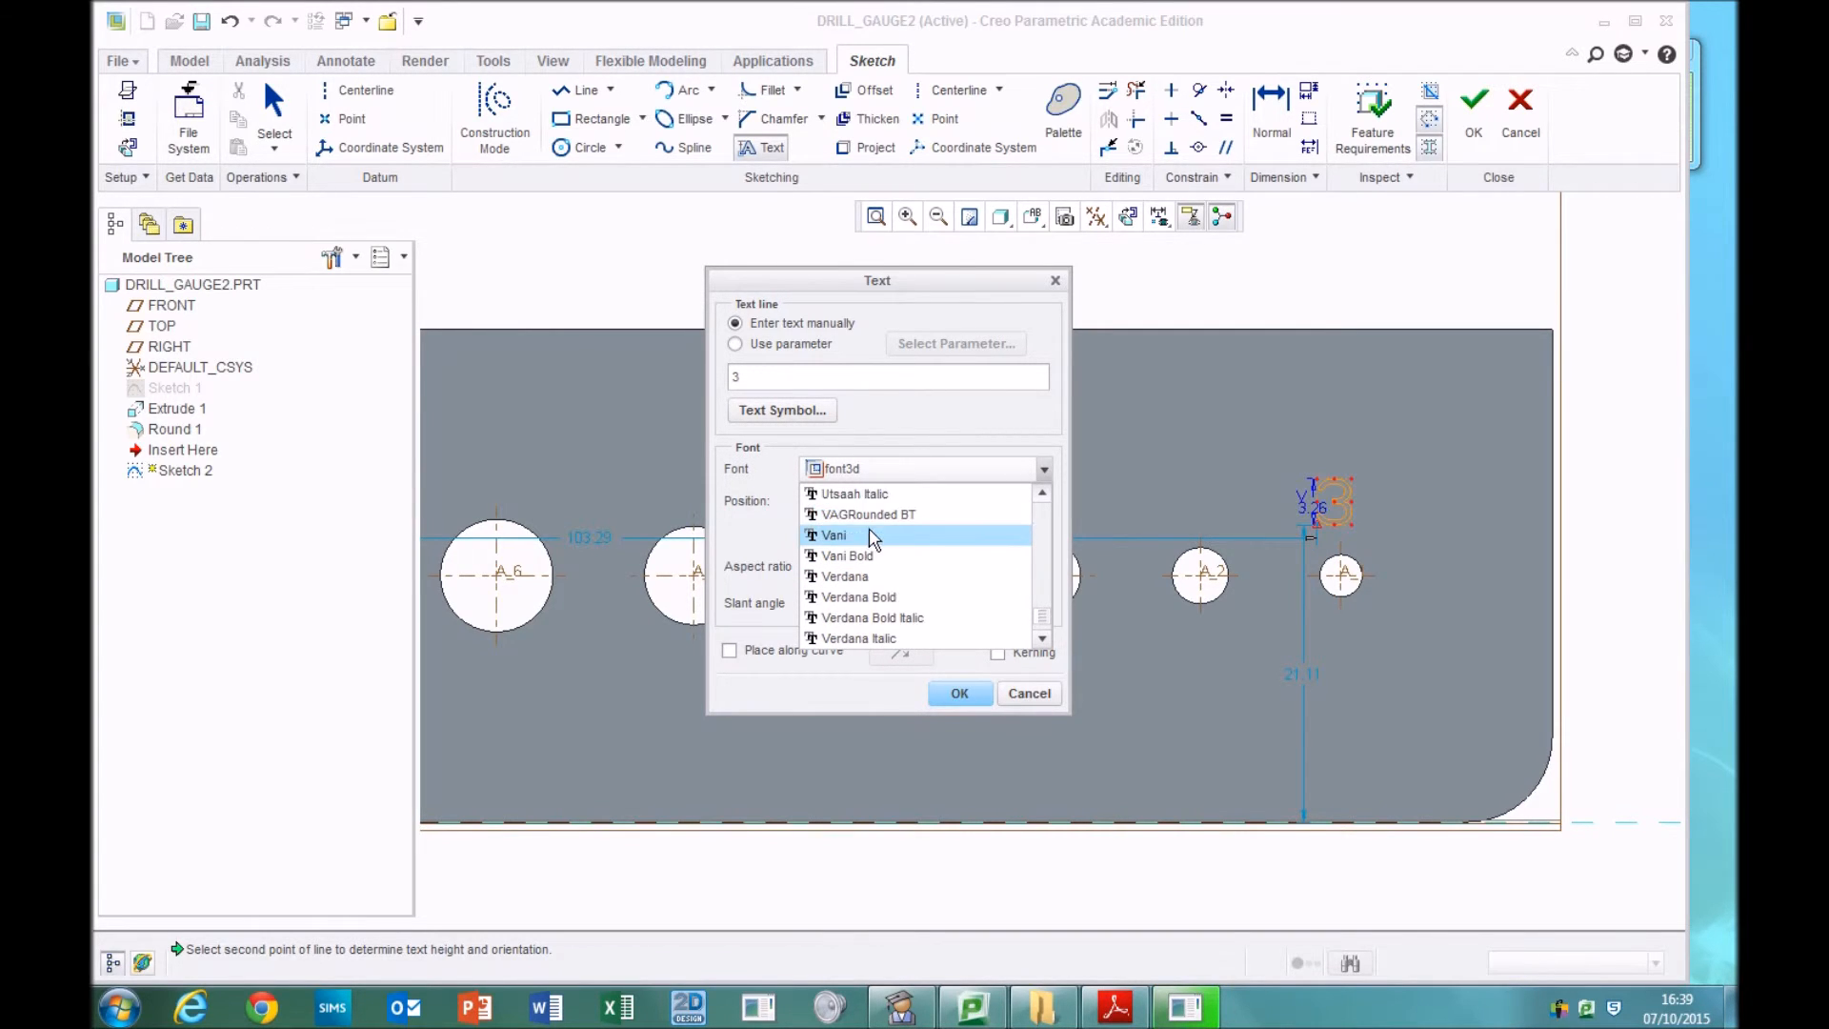
{"action": "left_click", "coordinate": [866, 514]}
{"action": "left_click", "coordinate": [960, 695]}
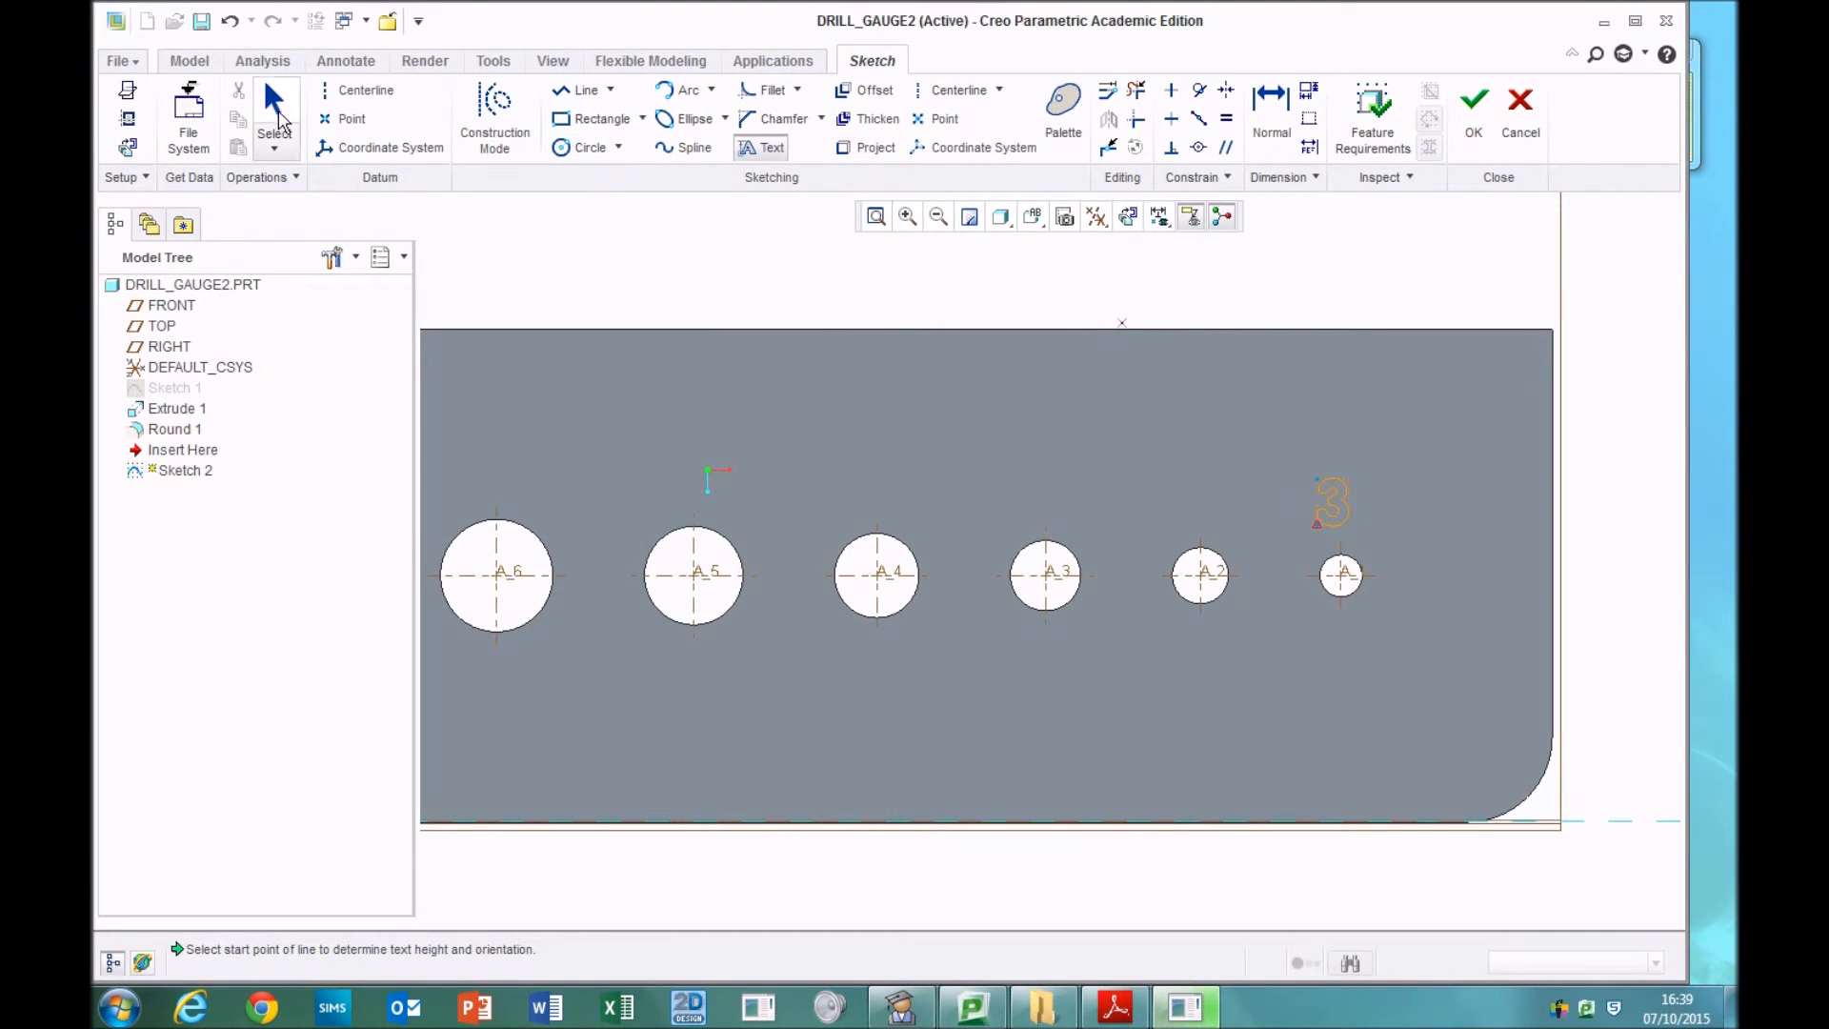
- Set the "3" text's height to 4 mm, its distance from the bottom edge to 22 mm and its horizontal distance to 104 mm
{"action": "left_click", "coordinate": [274, 105]}
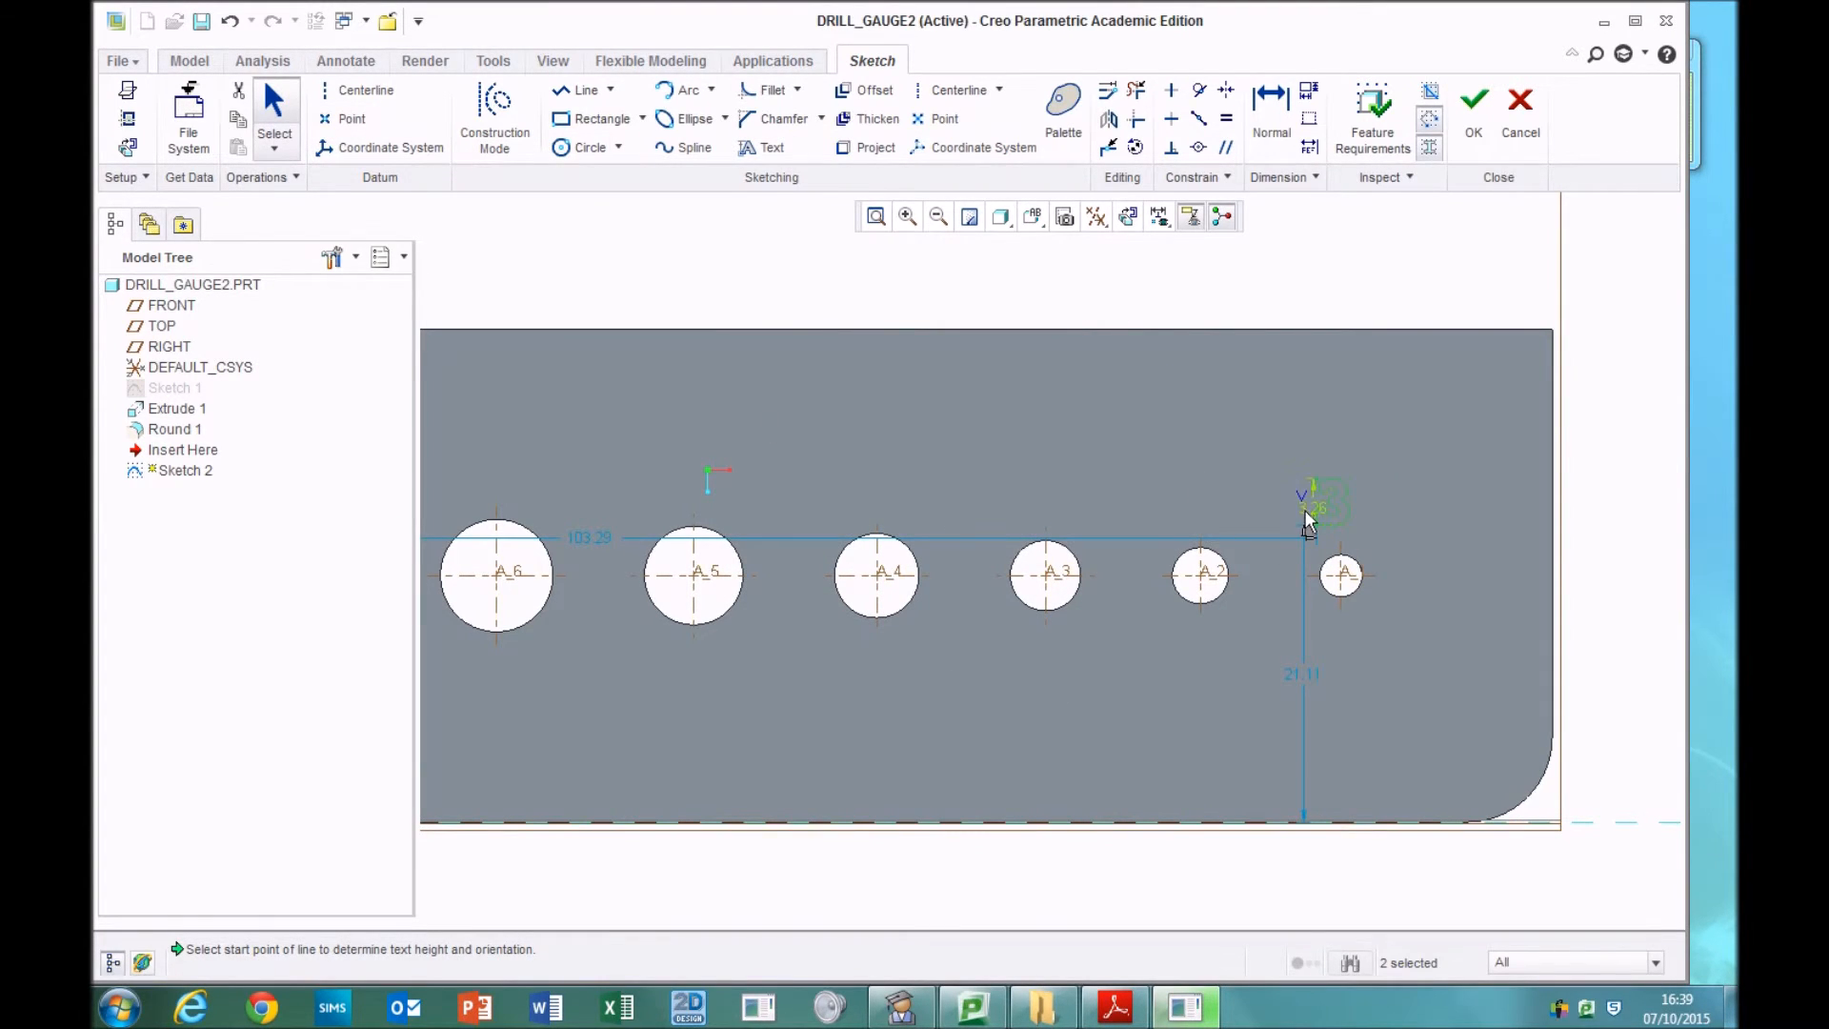
{"action": "double_click", "coordinate": [1306, 509]}
{"action": "type", "text": "4"}
{"action": "key", "text": "Return"}
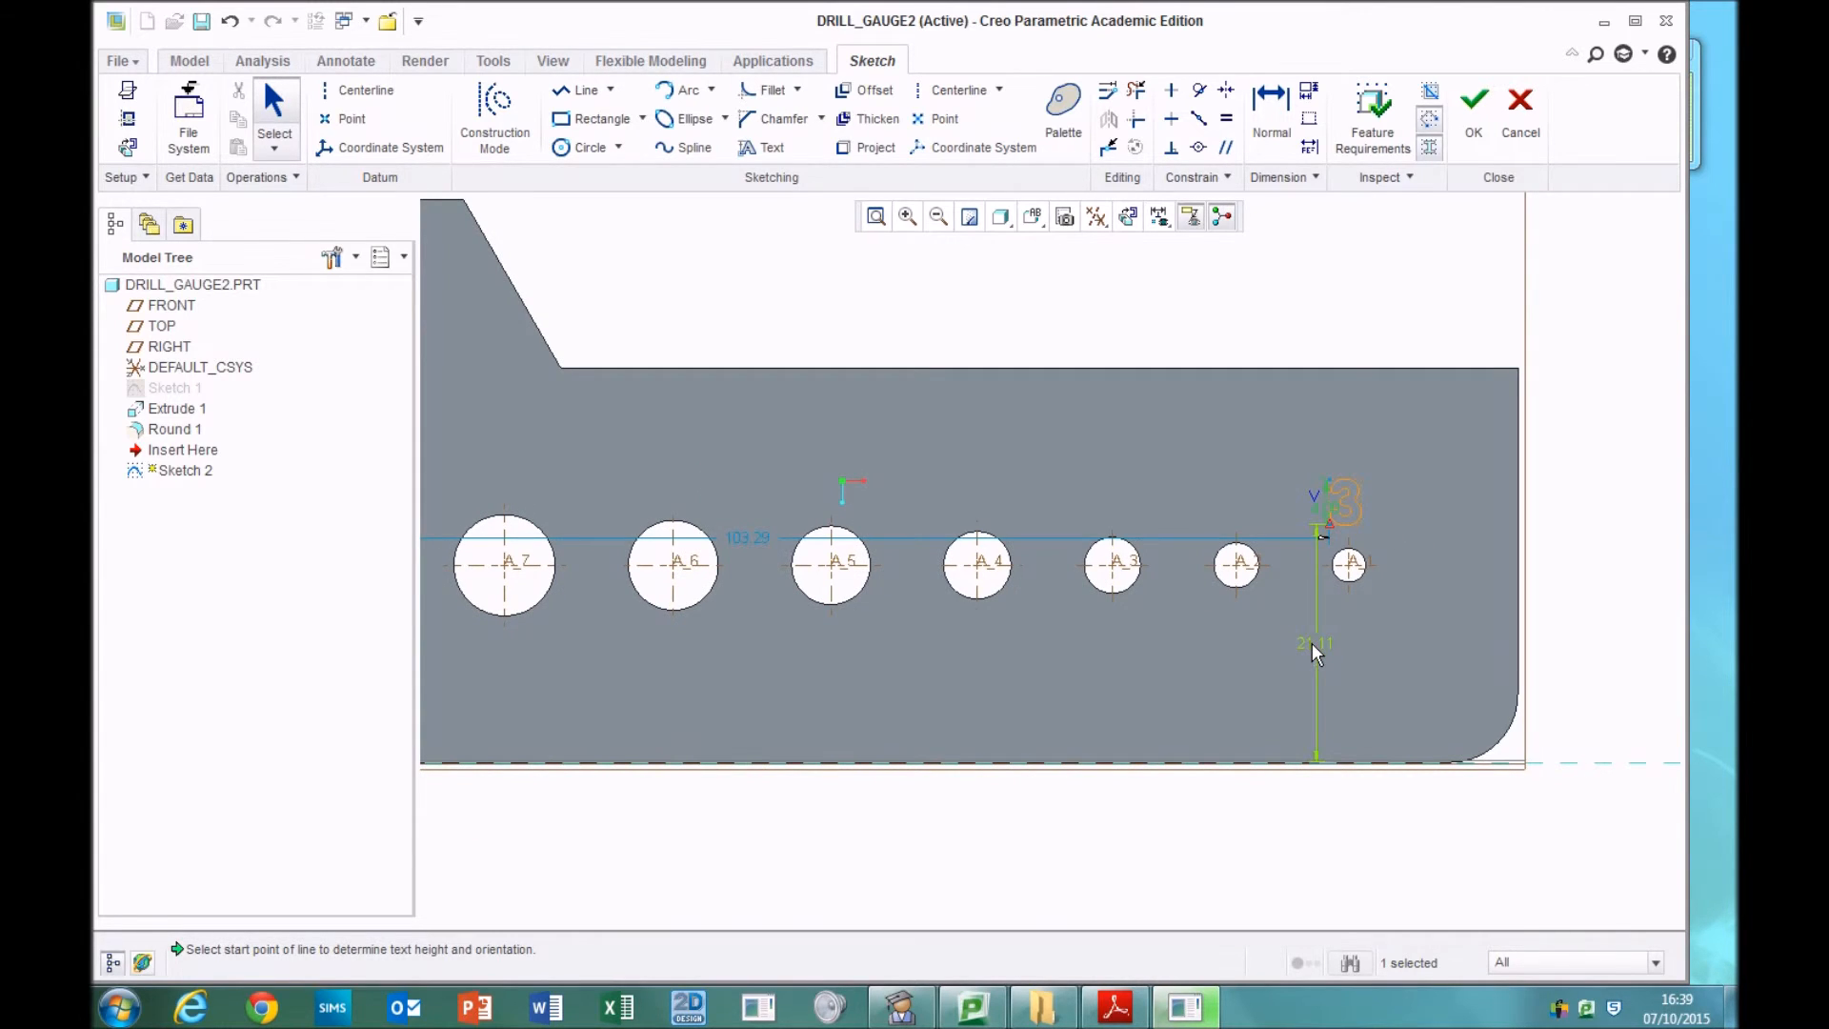
{"action": "double_click", "coordinate": [1311, 643]}
{"action": "type", "text": "22"}
{"action": "key", "text": "Return"}
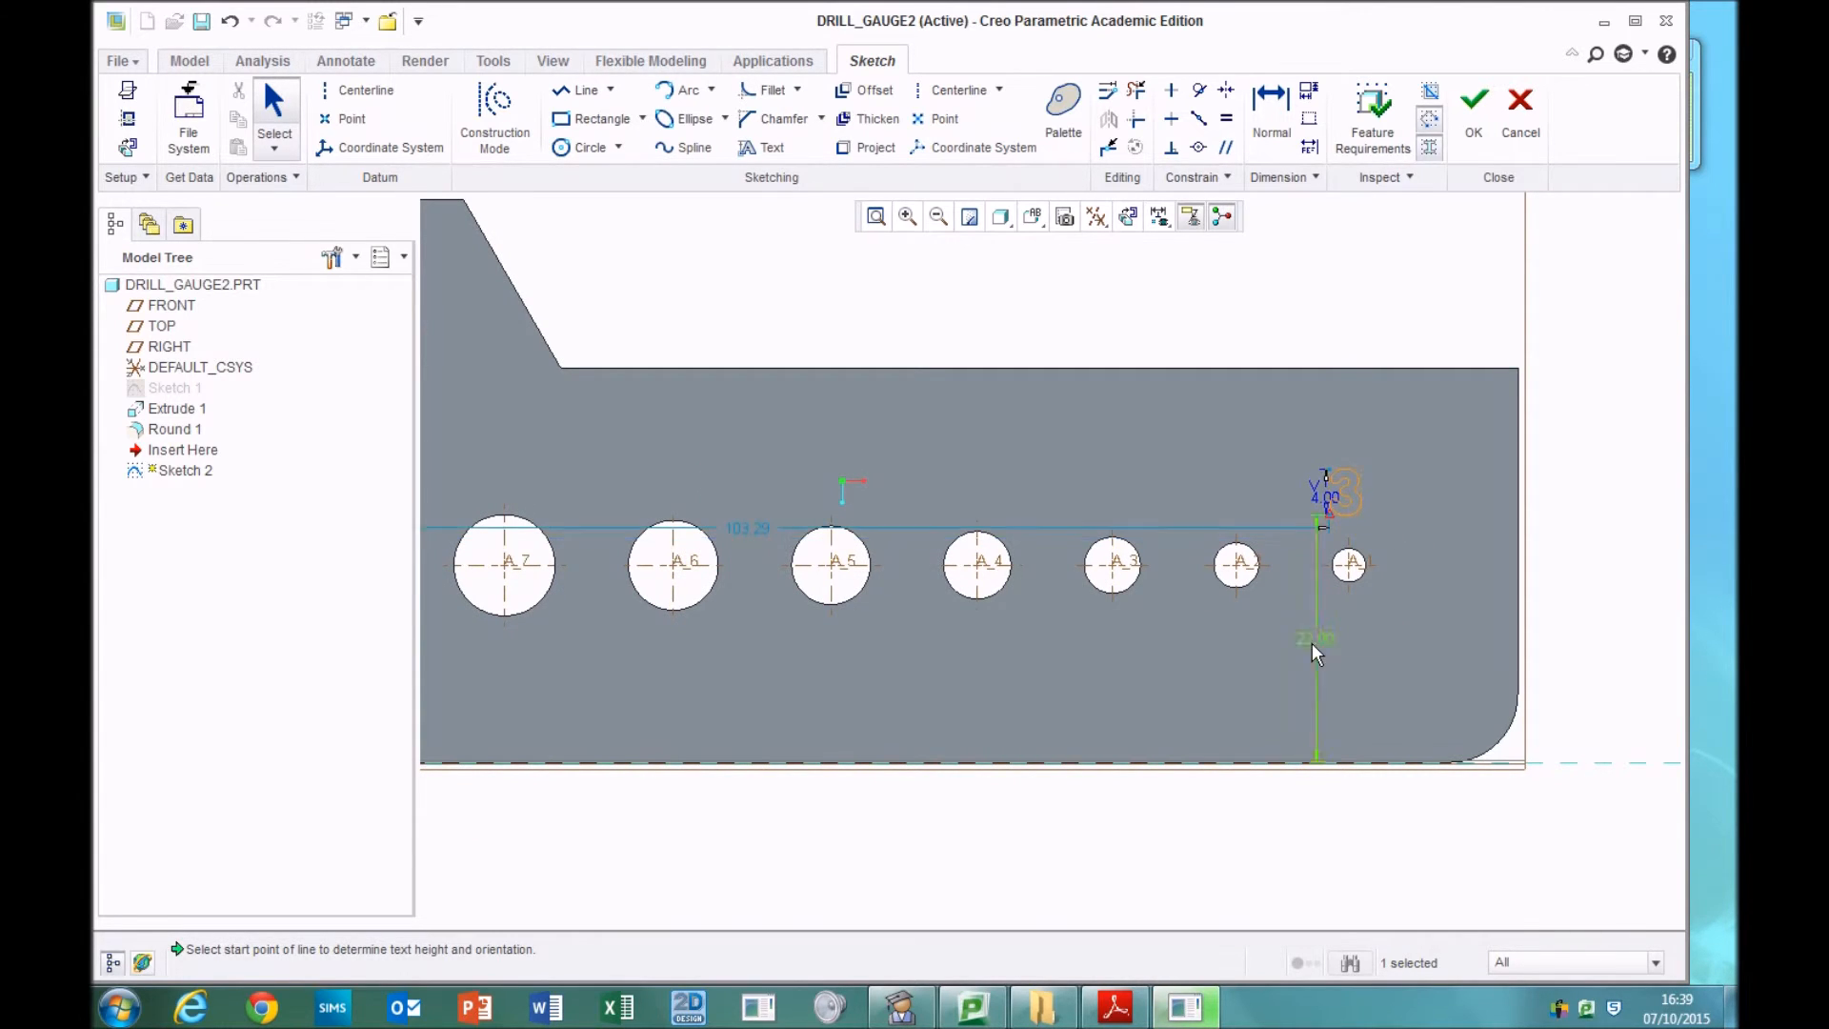
{"action": "double_click", "coordinate": [747, 528]}
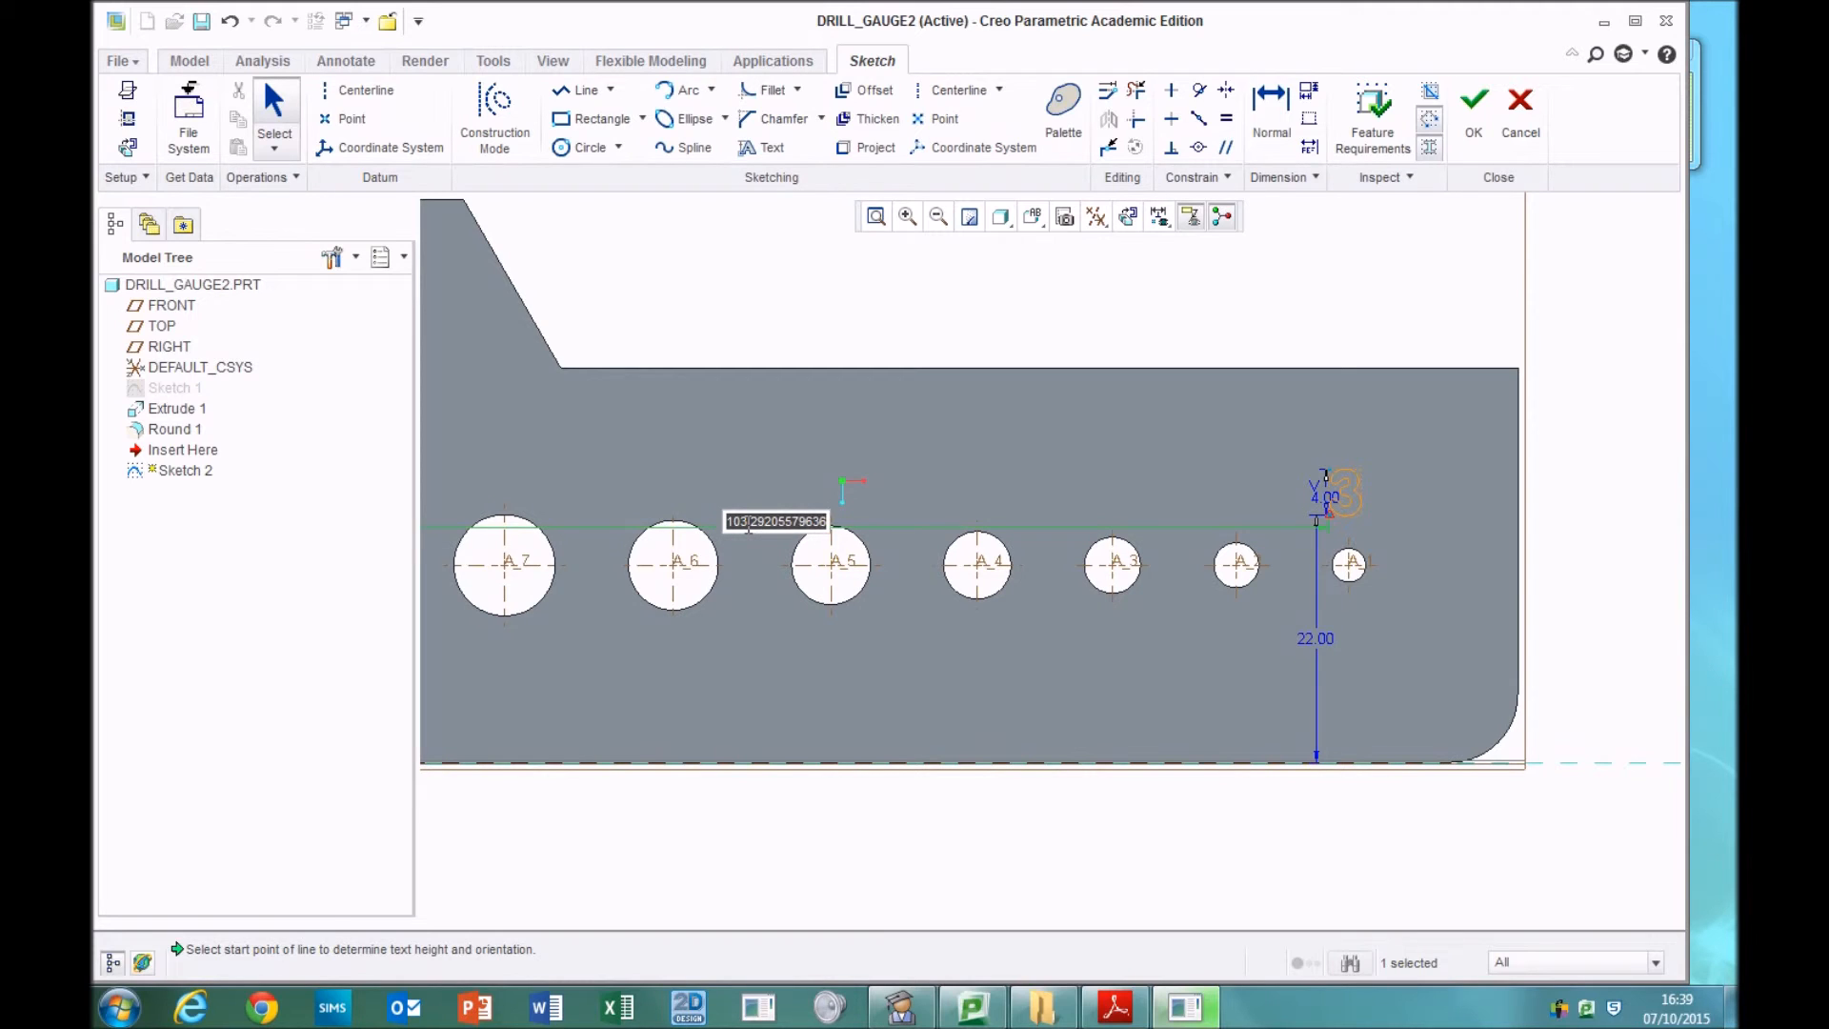
{"action": "type", "text": "104"}
{"action": "key", "text": "Return"}
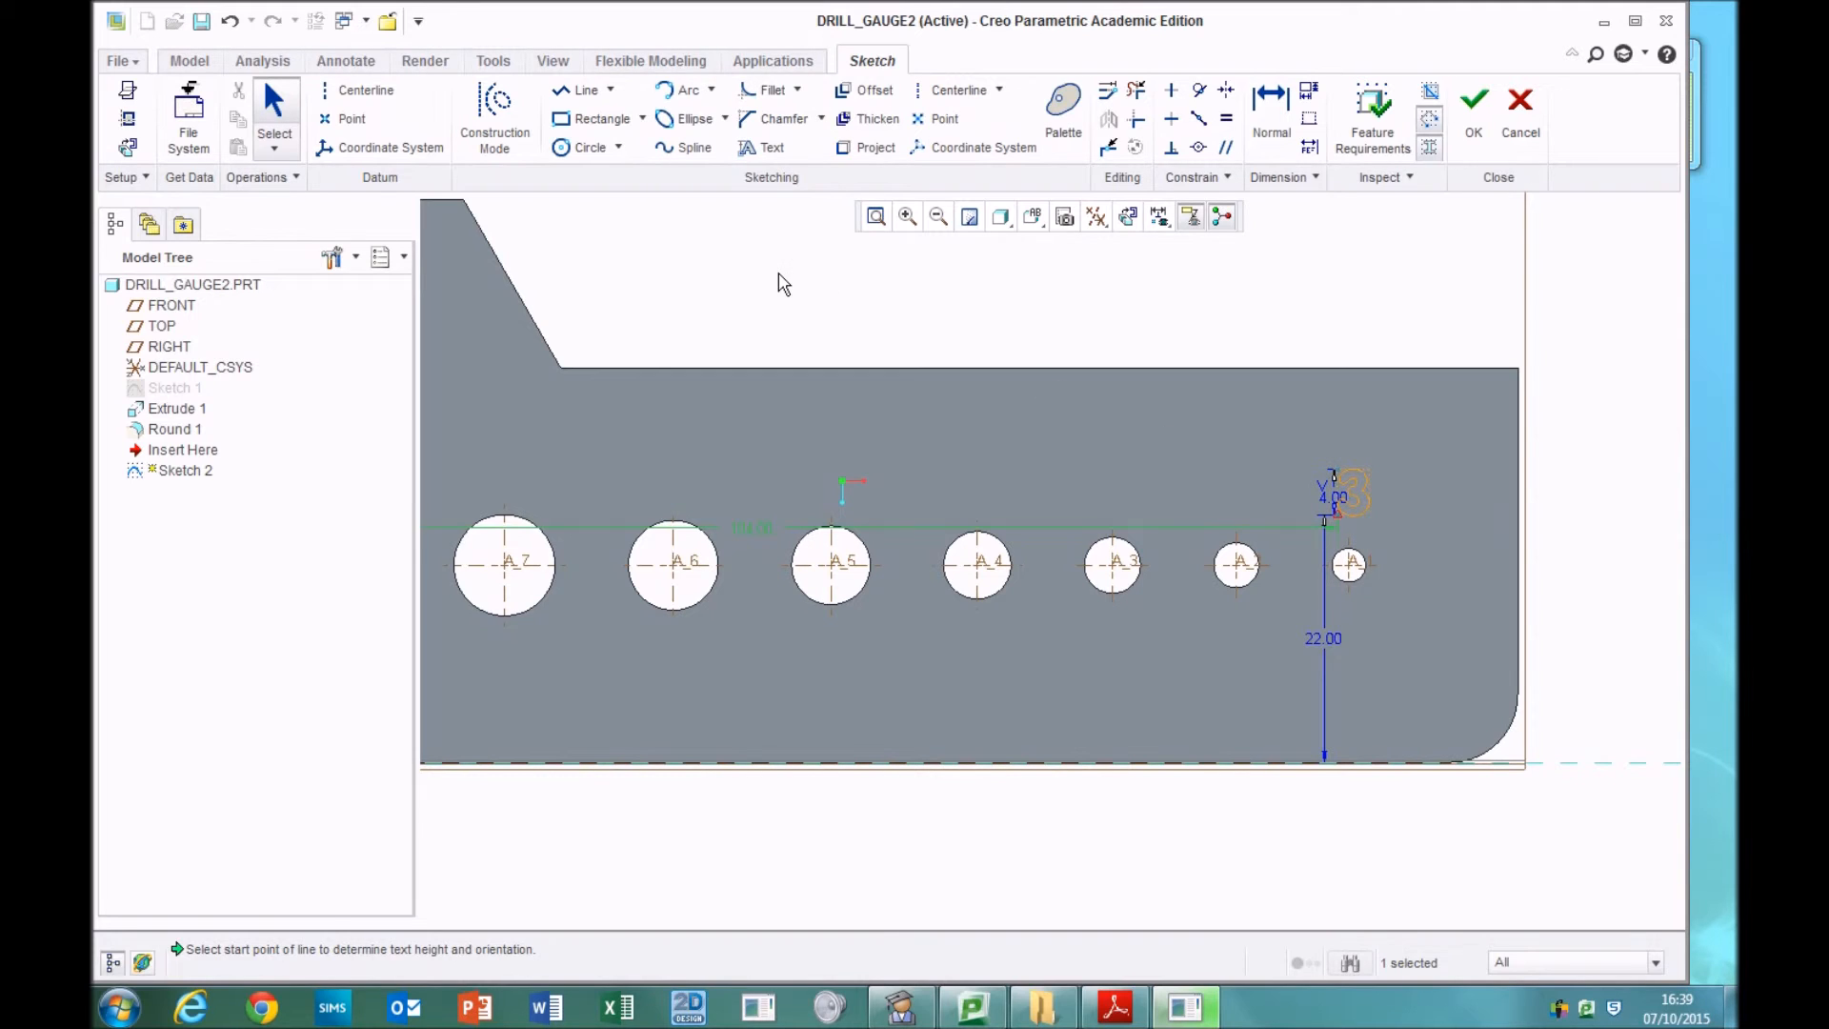
- Place the text "4" in VAGRounded BT above the 4 mm hole, level with the "3" and equal to it in height
{"action": "left_click", "coordinate": [760, 146]}
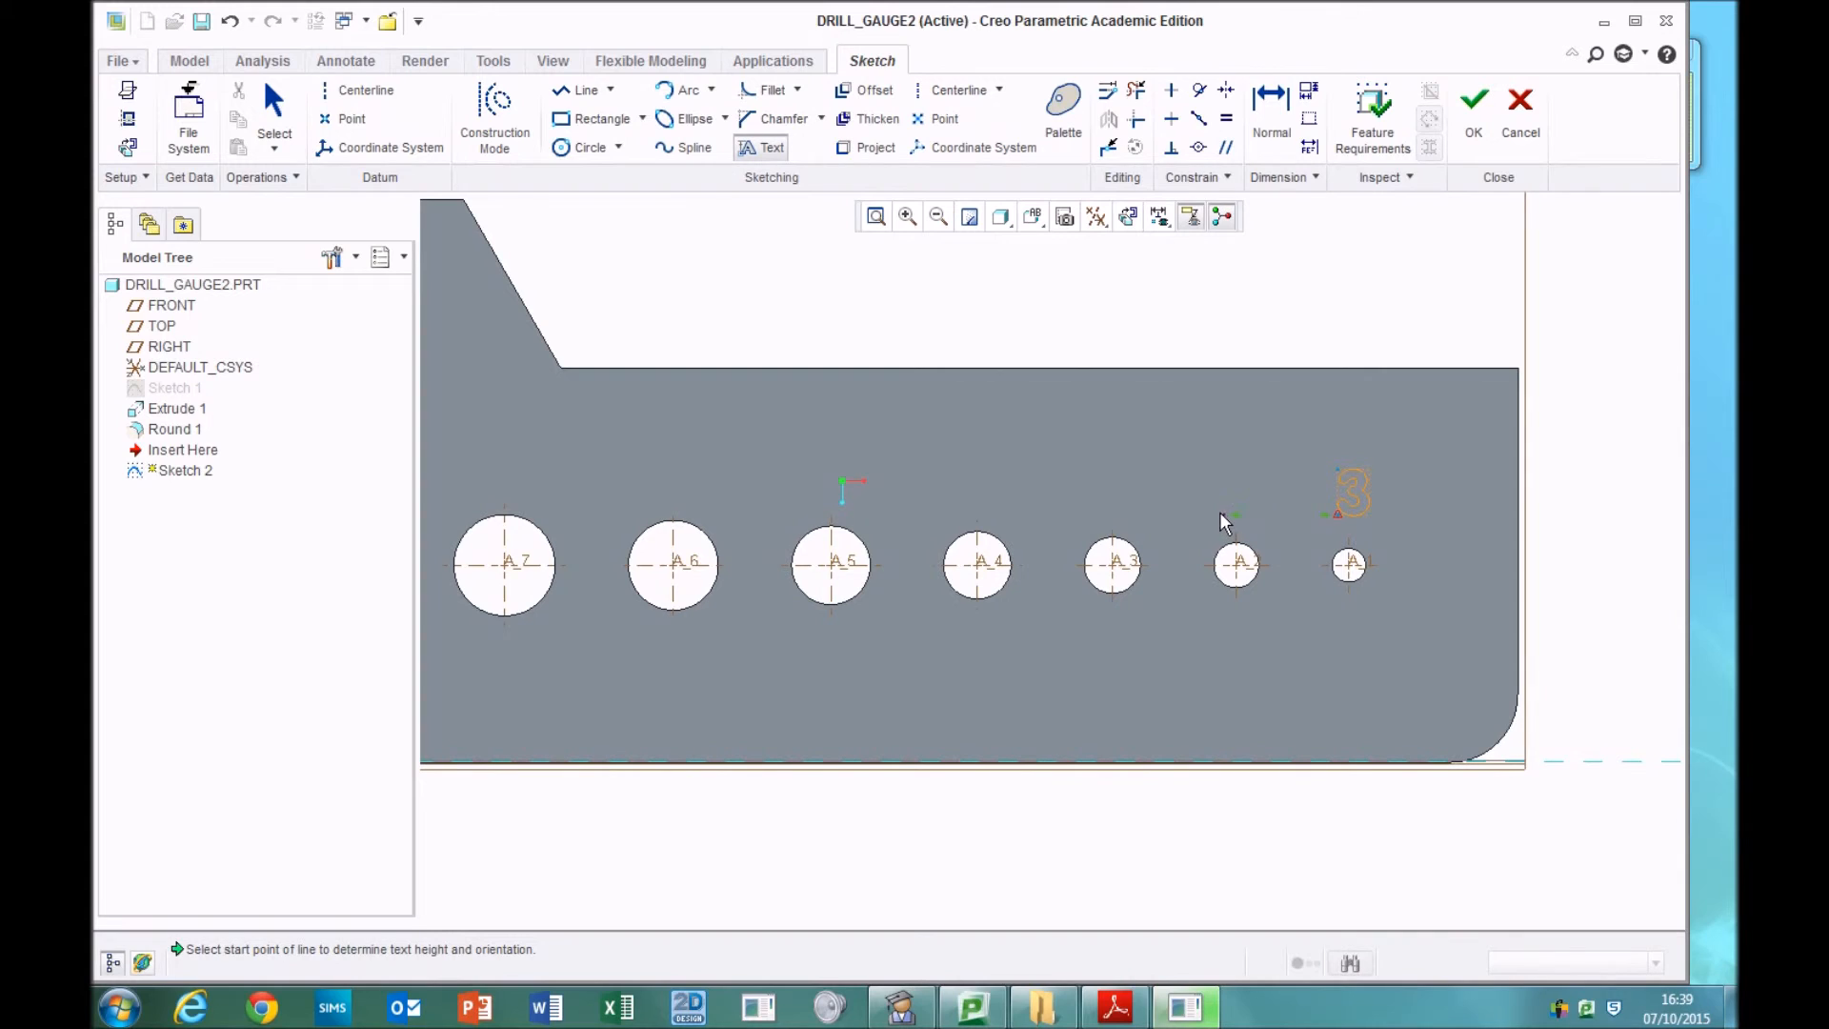
{"action": "left_click", "coordinate": [1209, 514]}
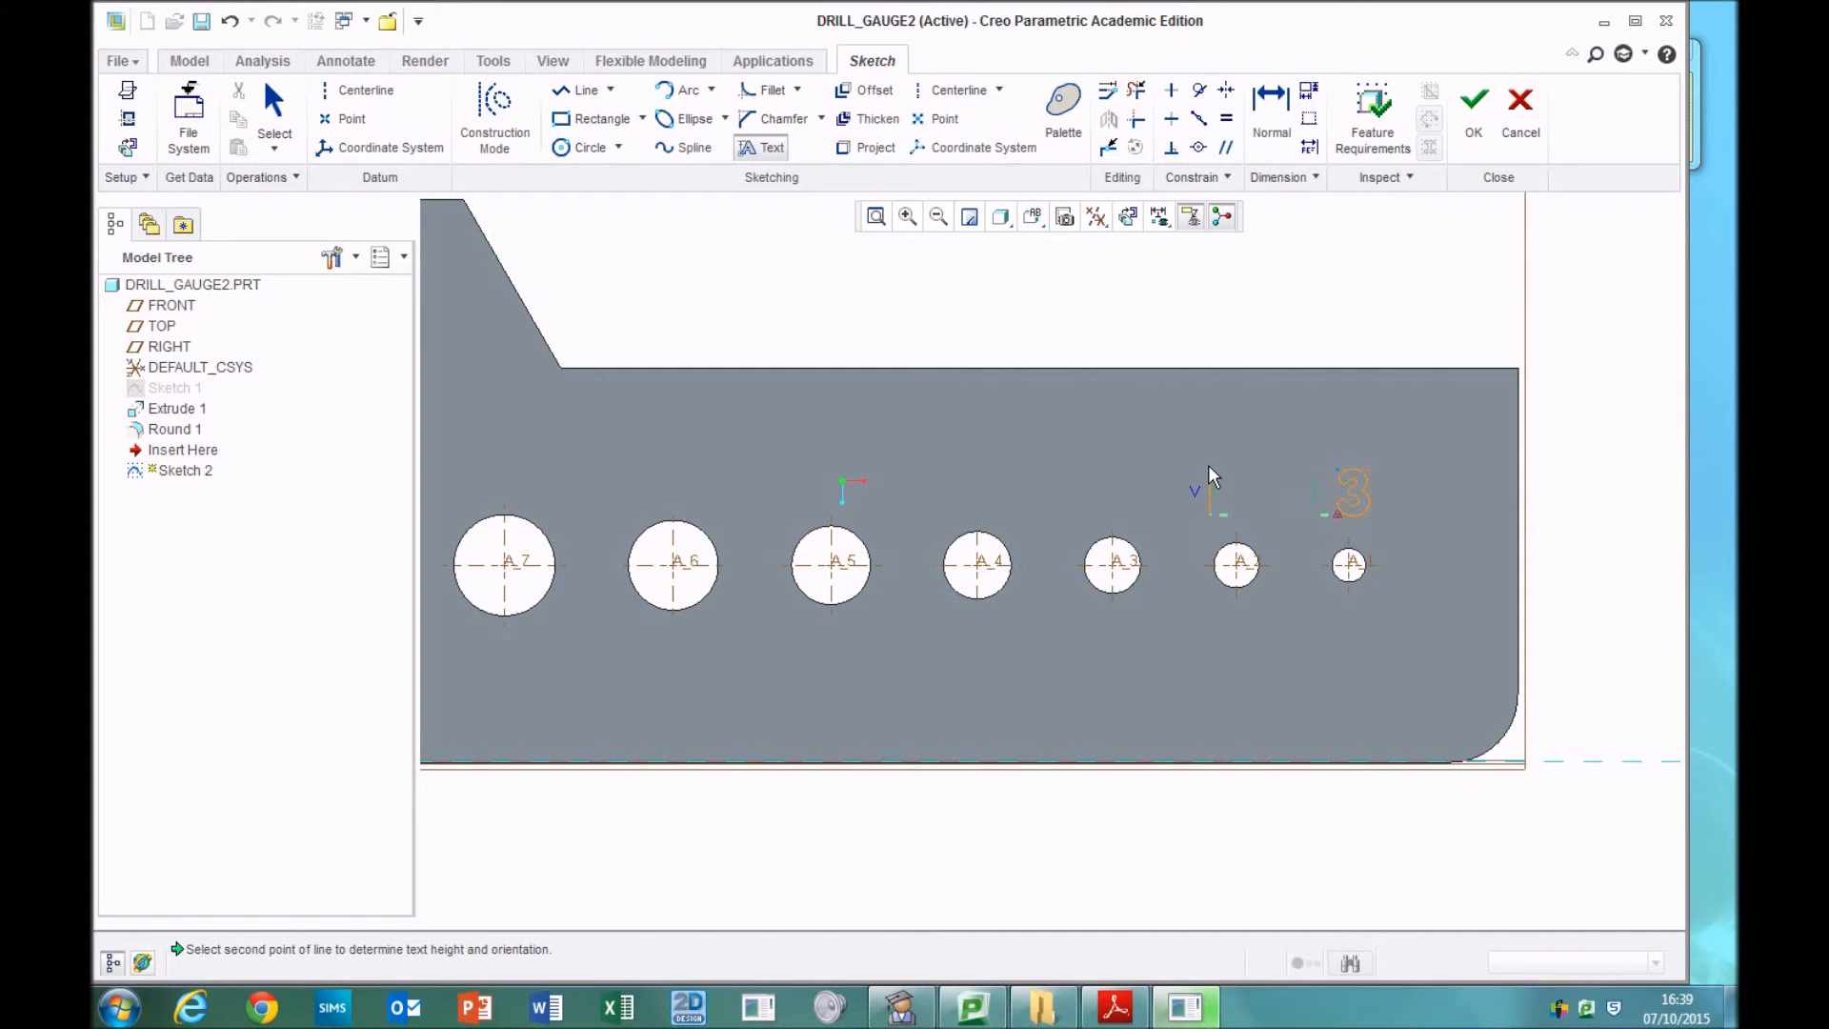
{"action": "left_click", "coordinate": [1210, 467]}
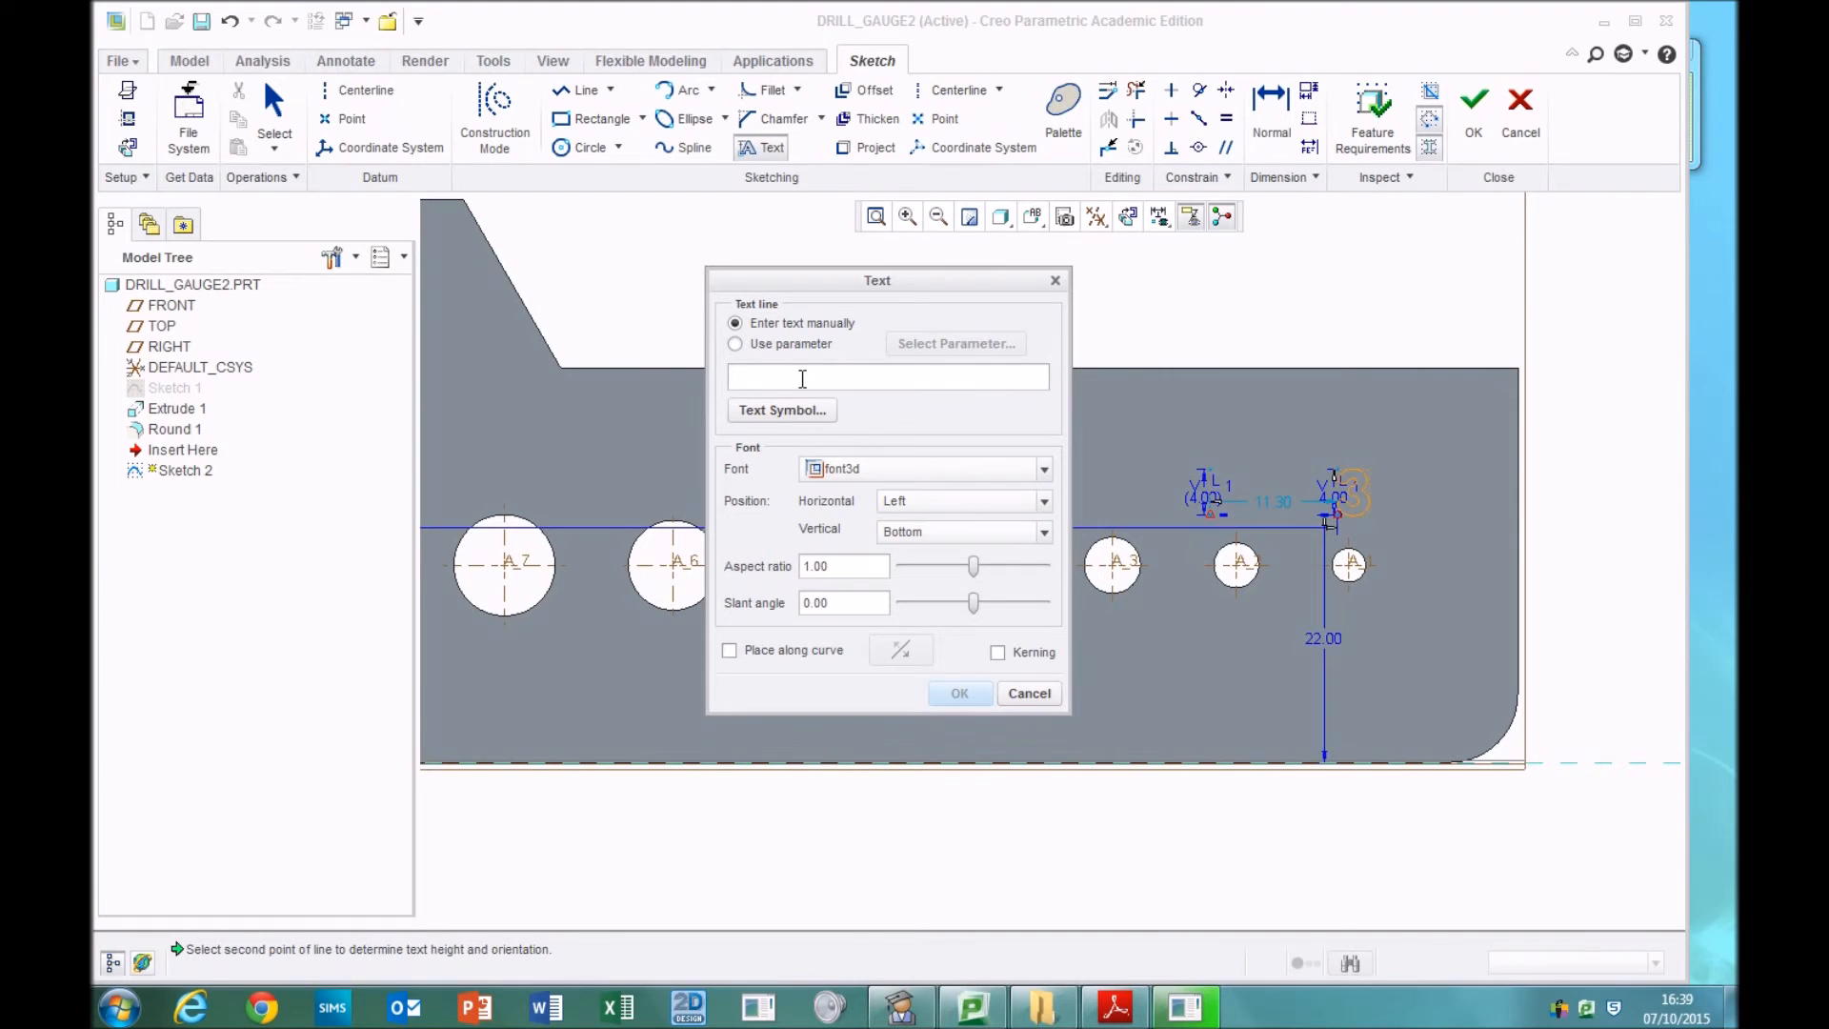
{"action": "type", "text": "4"}
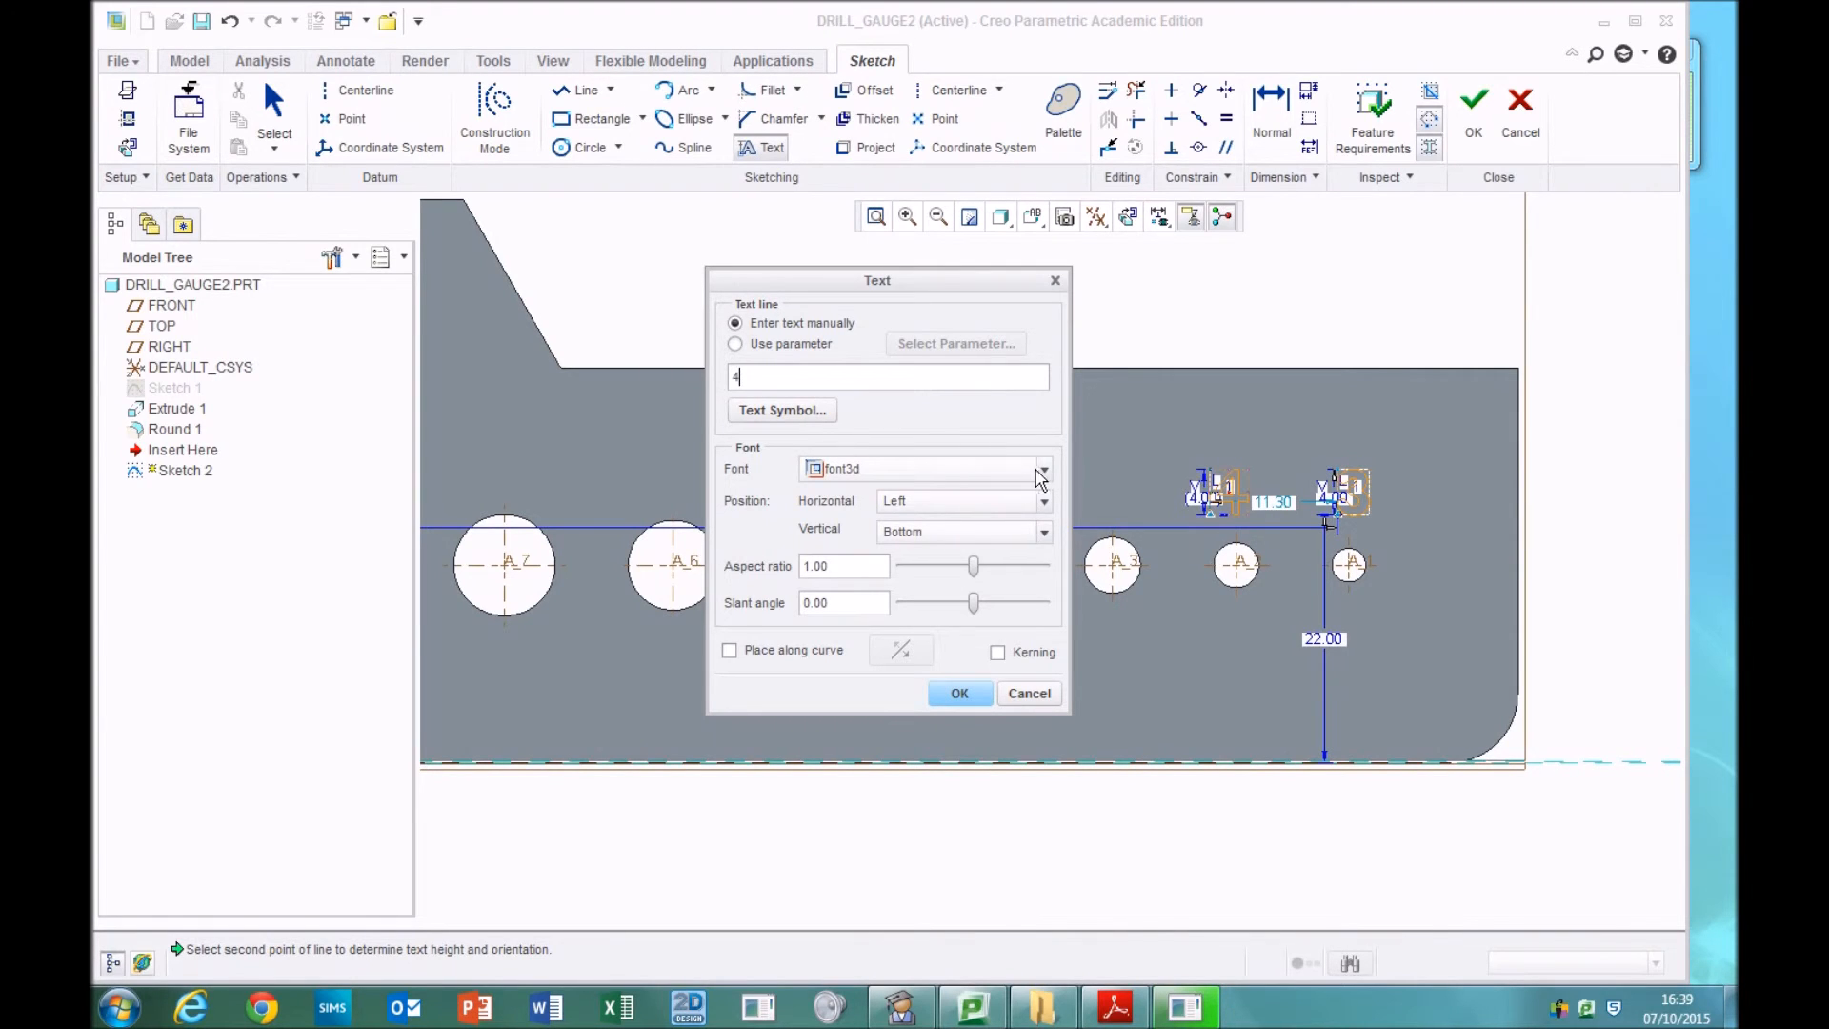
{"action": "left_click", "coordinate": [1037, 470]}
{"action": "left_click_drag", "start_coordinate": [1040, 508], "coordinate": [1026, 619]}
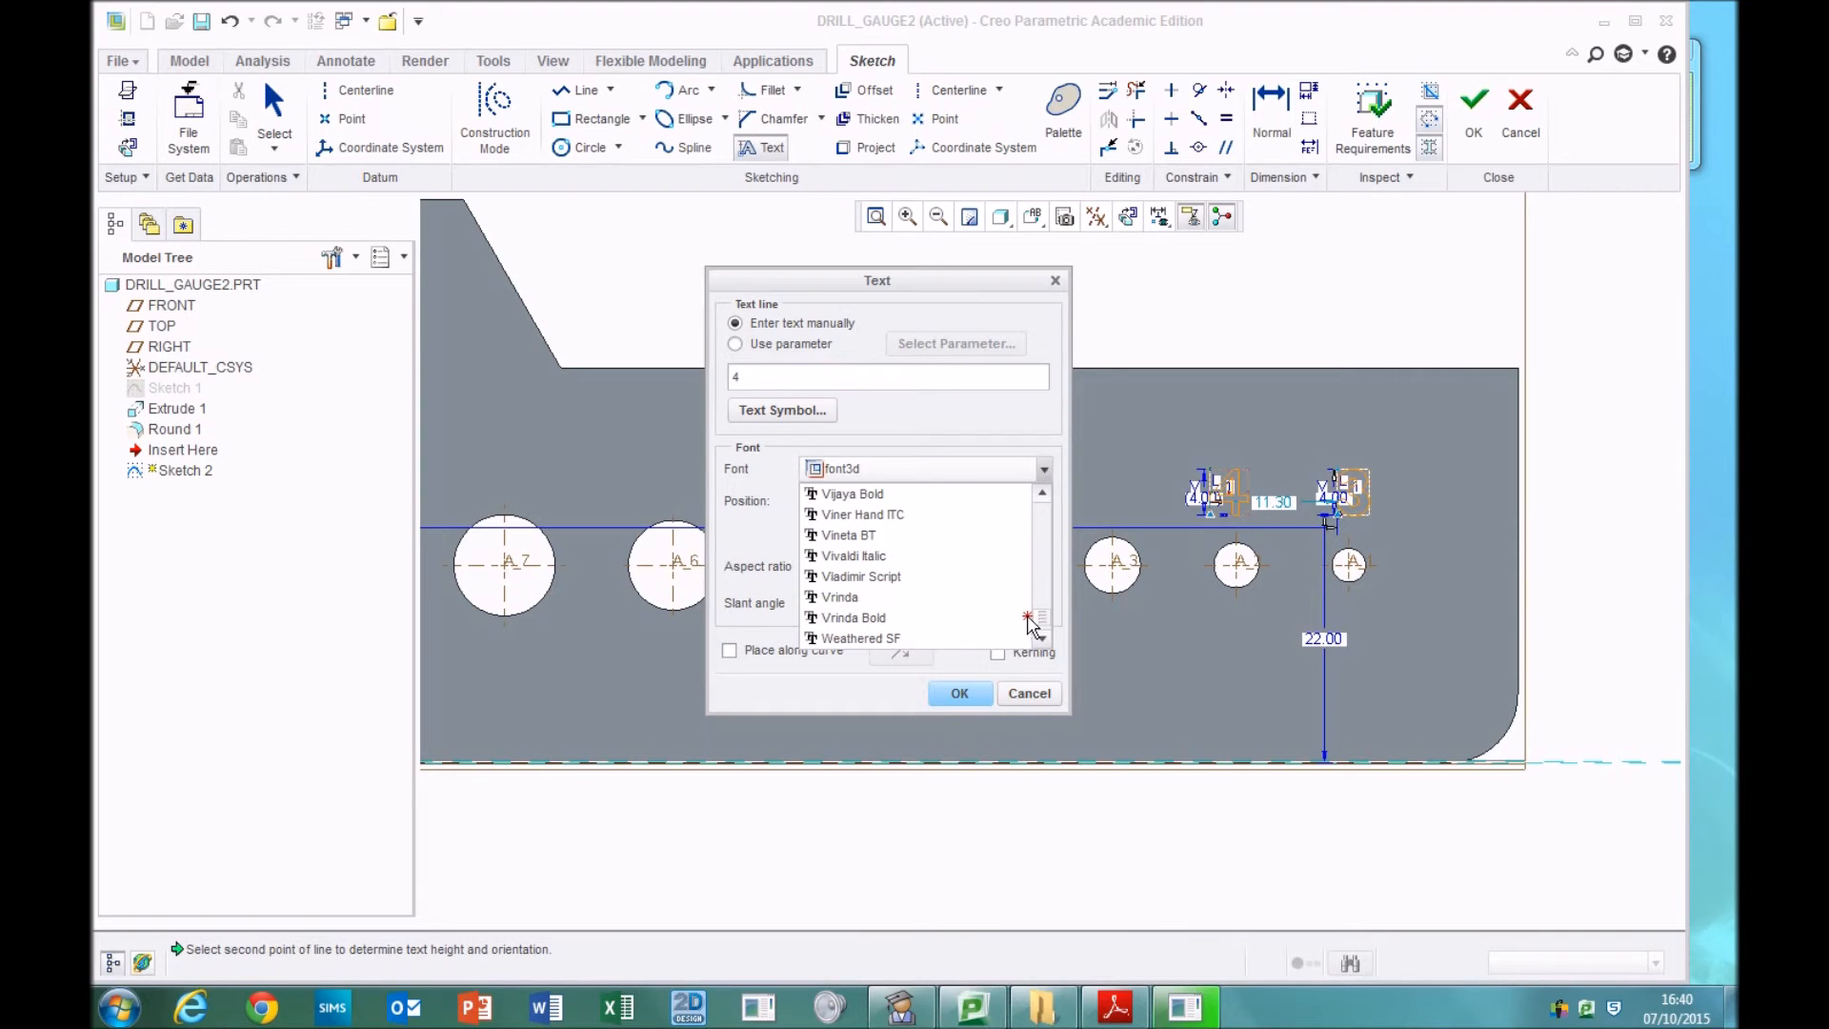
{"action": "scroll", "coordinate": [887, 541], "scroll_direction": "up", "scroll_amount": 4}
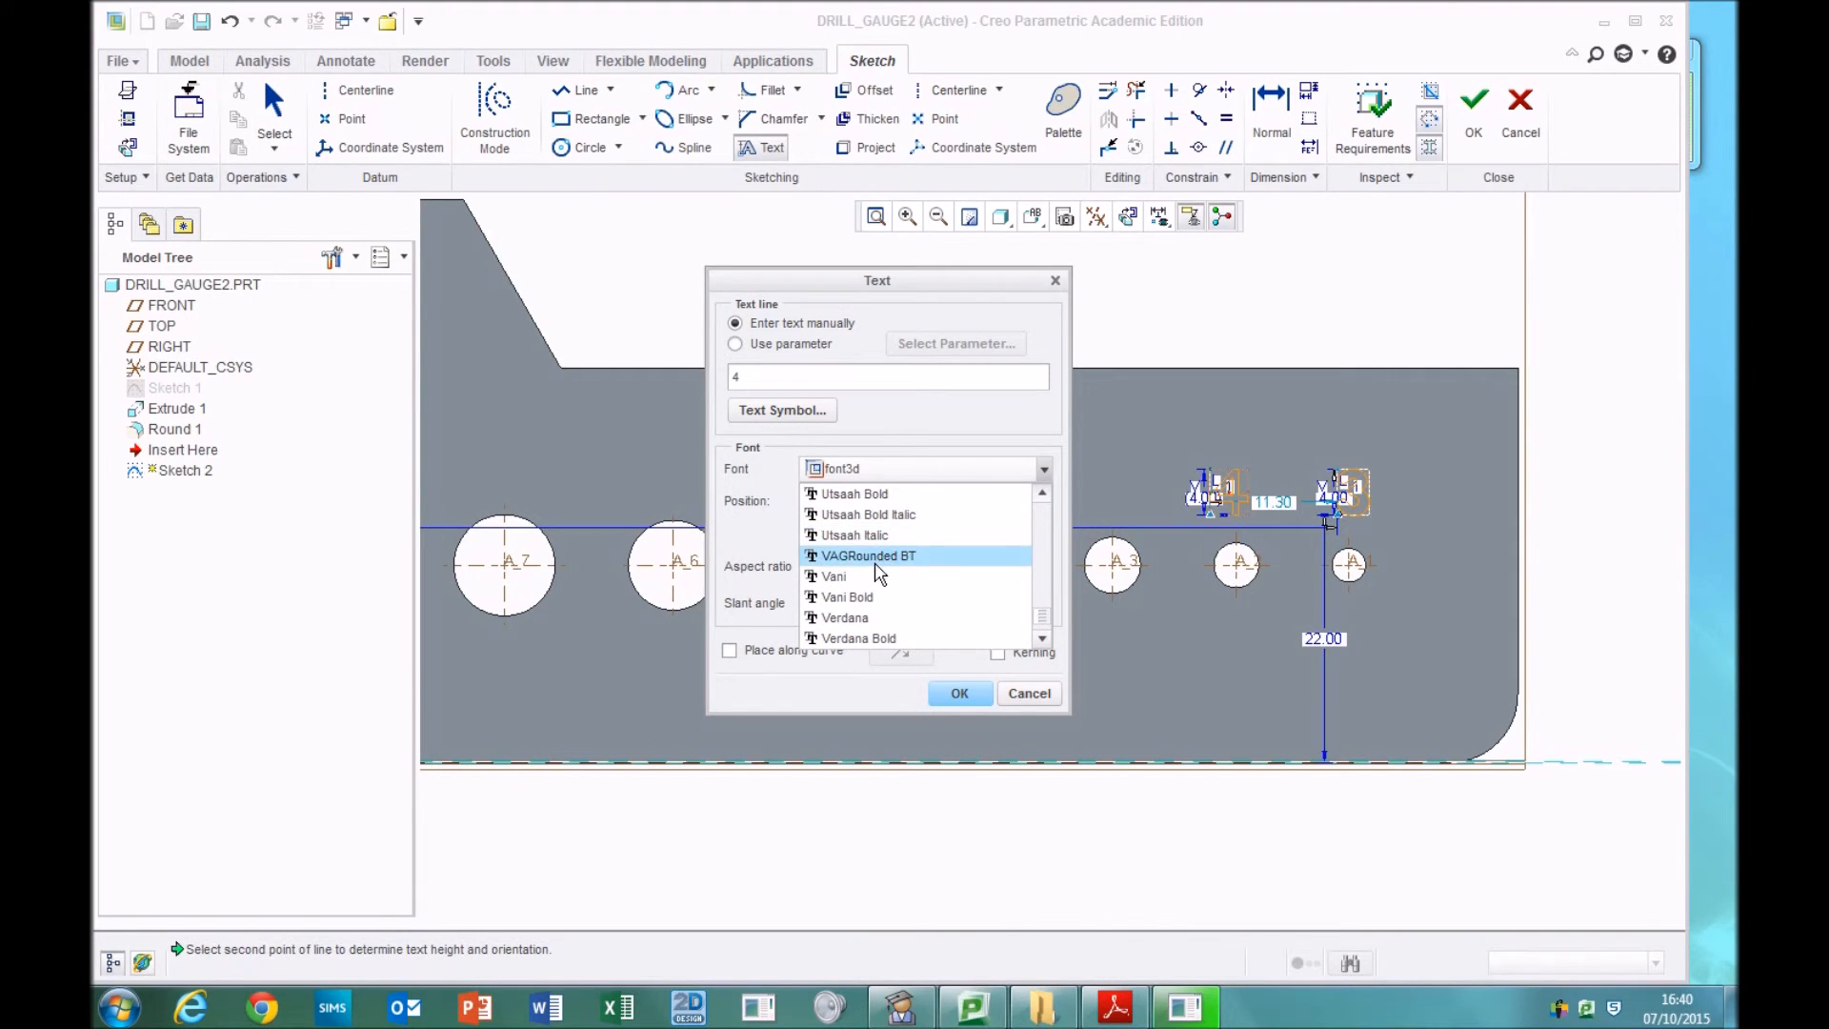
{"action": "left_click", "coordinate": [879, 557]}
{"action": "left_click", "coordinate": [959, 692]}
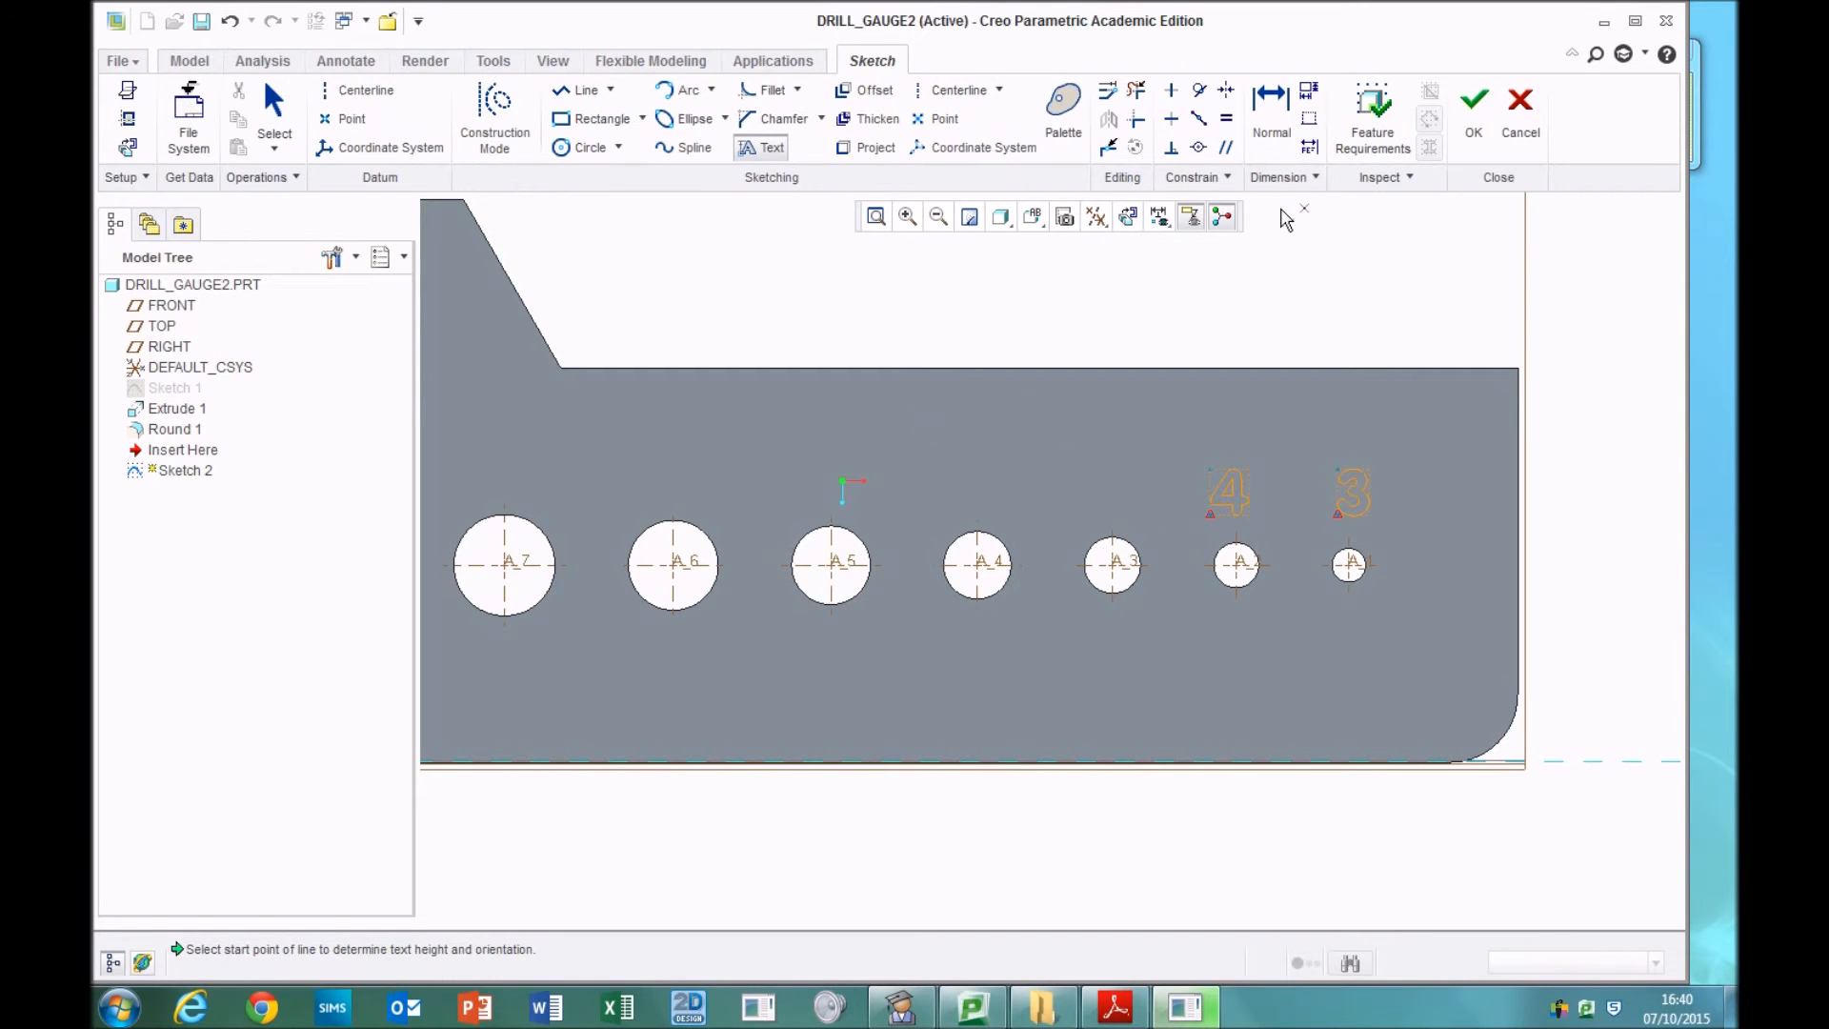
- Finish the text sketch and extrude it as a cut 0.5 mm deep to engrave the numbers in the gauge's face
{"action": "left_click", "coordinate": [1474, 101]}
{"action": "middle_click_drag", "start_coordinate": [1241, 601], "coordinate": [1200, 557]}
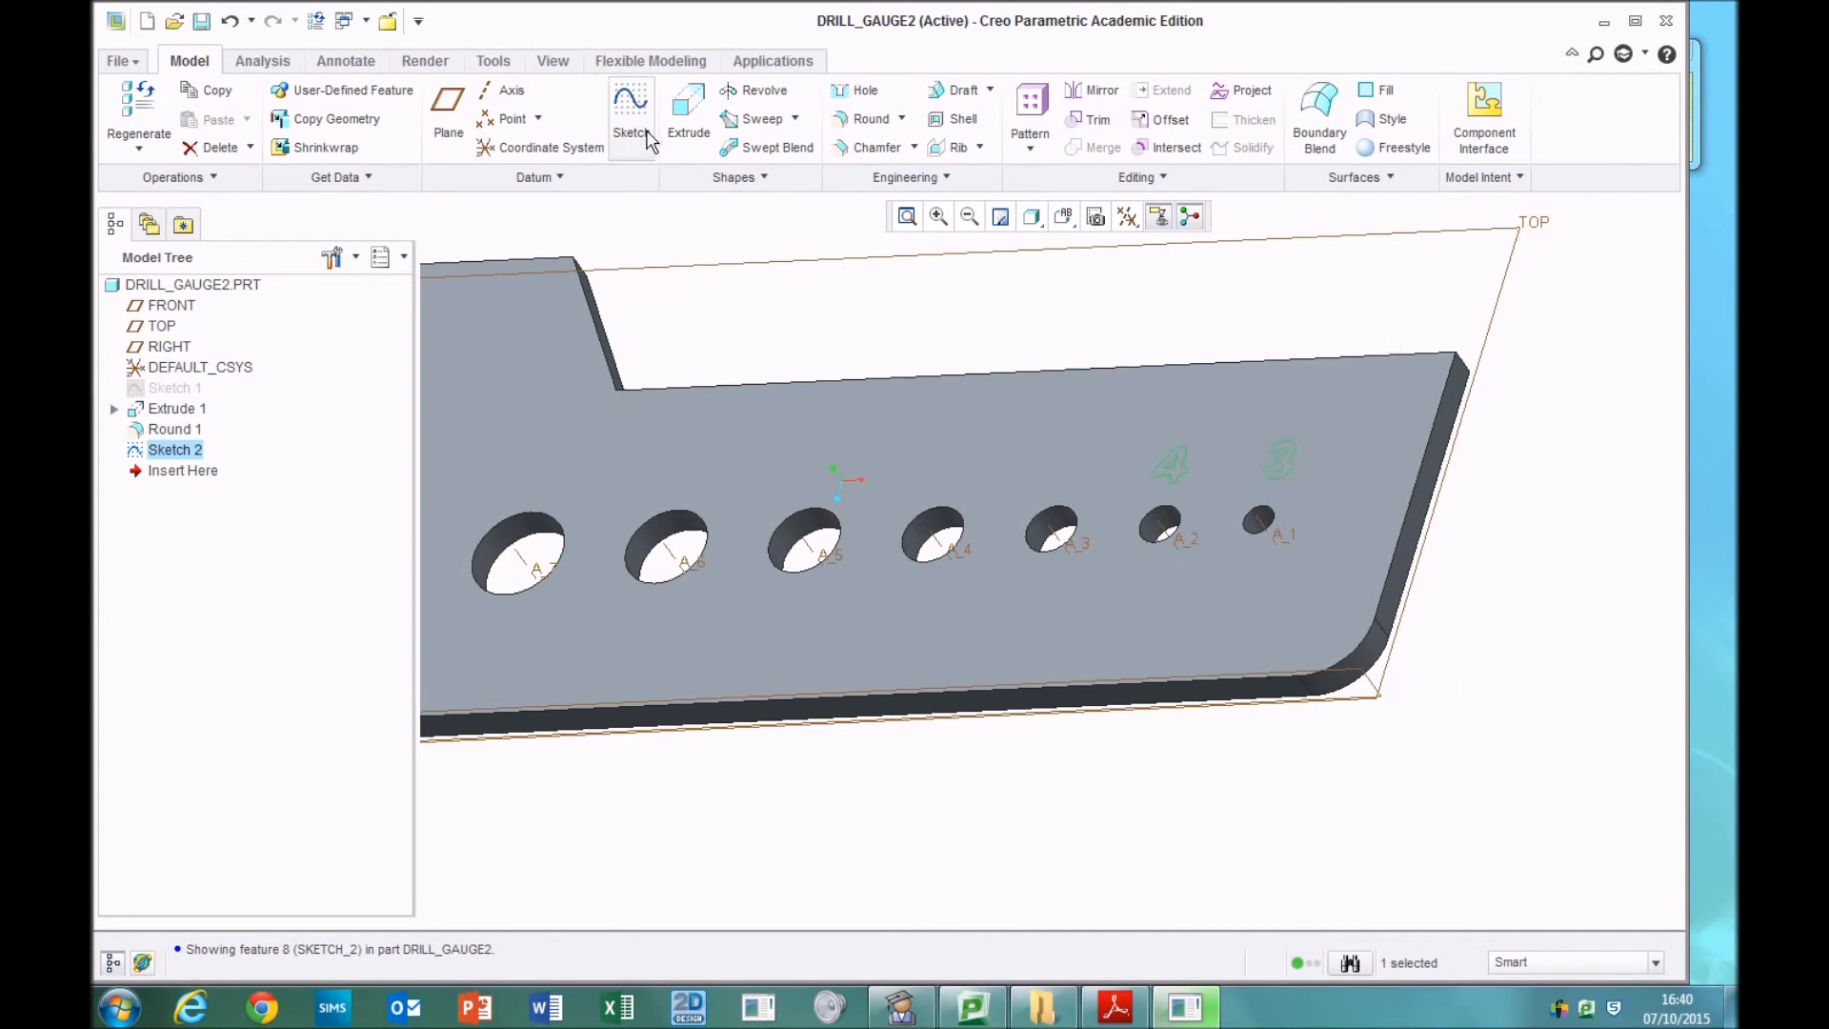
{"action": "left_click", "coordinate": [687, 113]}
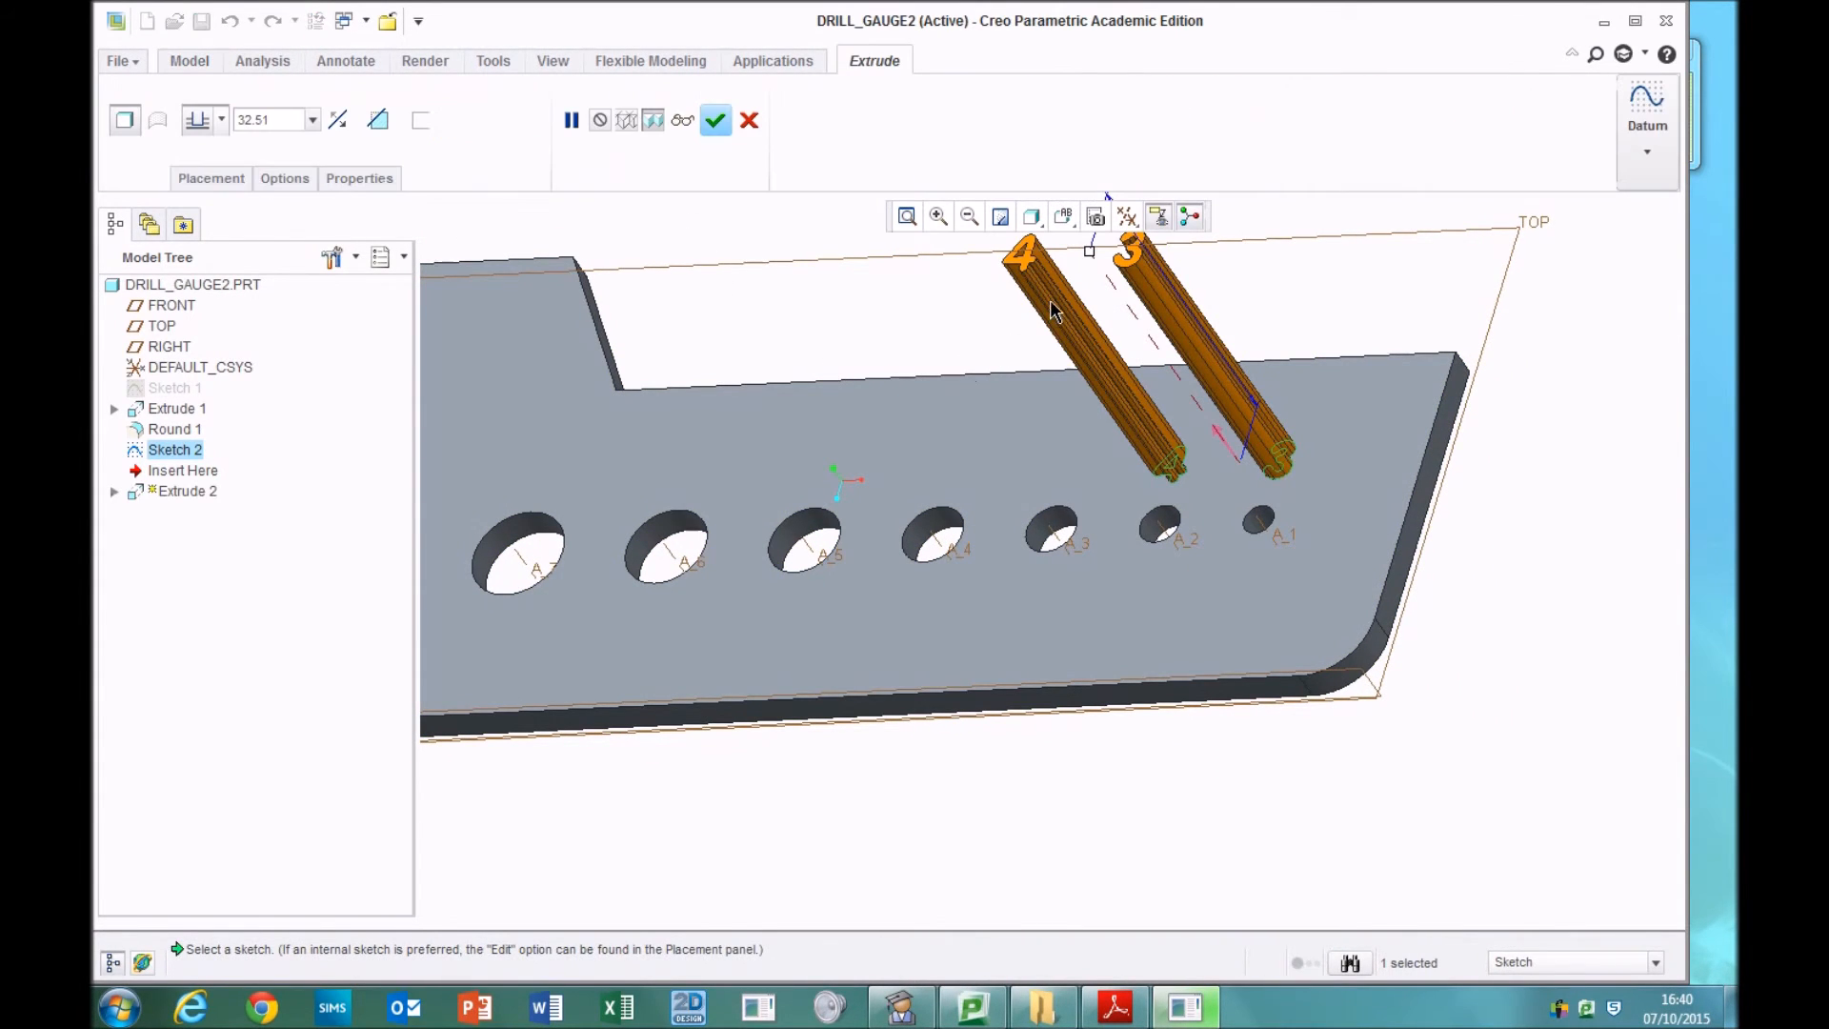
{"action": "mouse_move", "coordinate": [1093, 263]}
{"action": "left_mouse_down"}
{"action": "mouse_move", "coordinate": [1178, 411]}
{"action": "mouse_move", "coordinate": [1248, 477]}
{"action": "left_mouse_up"}
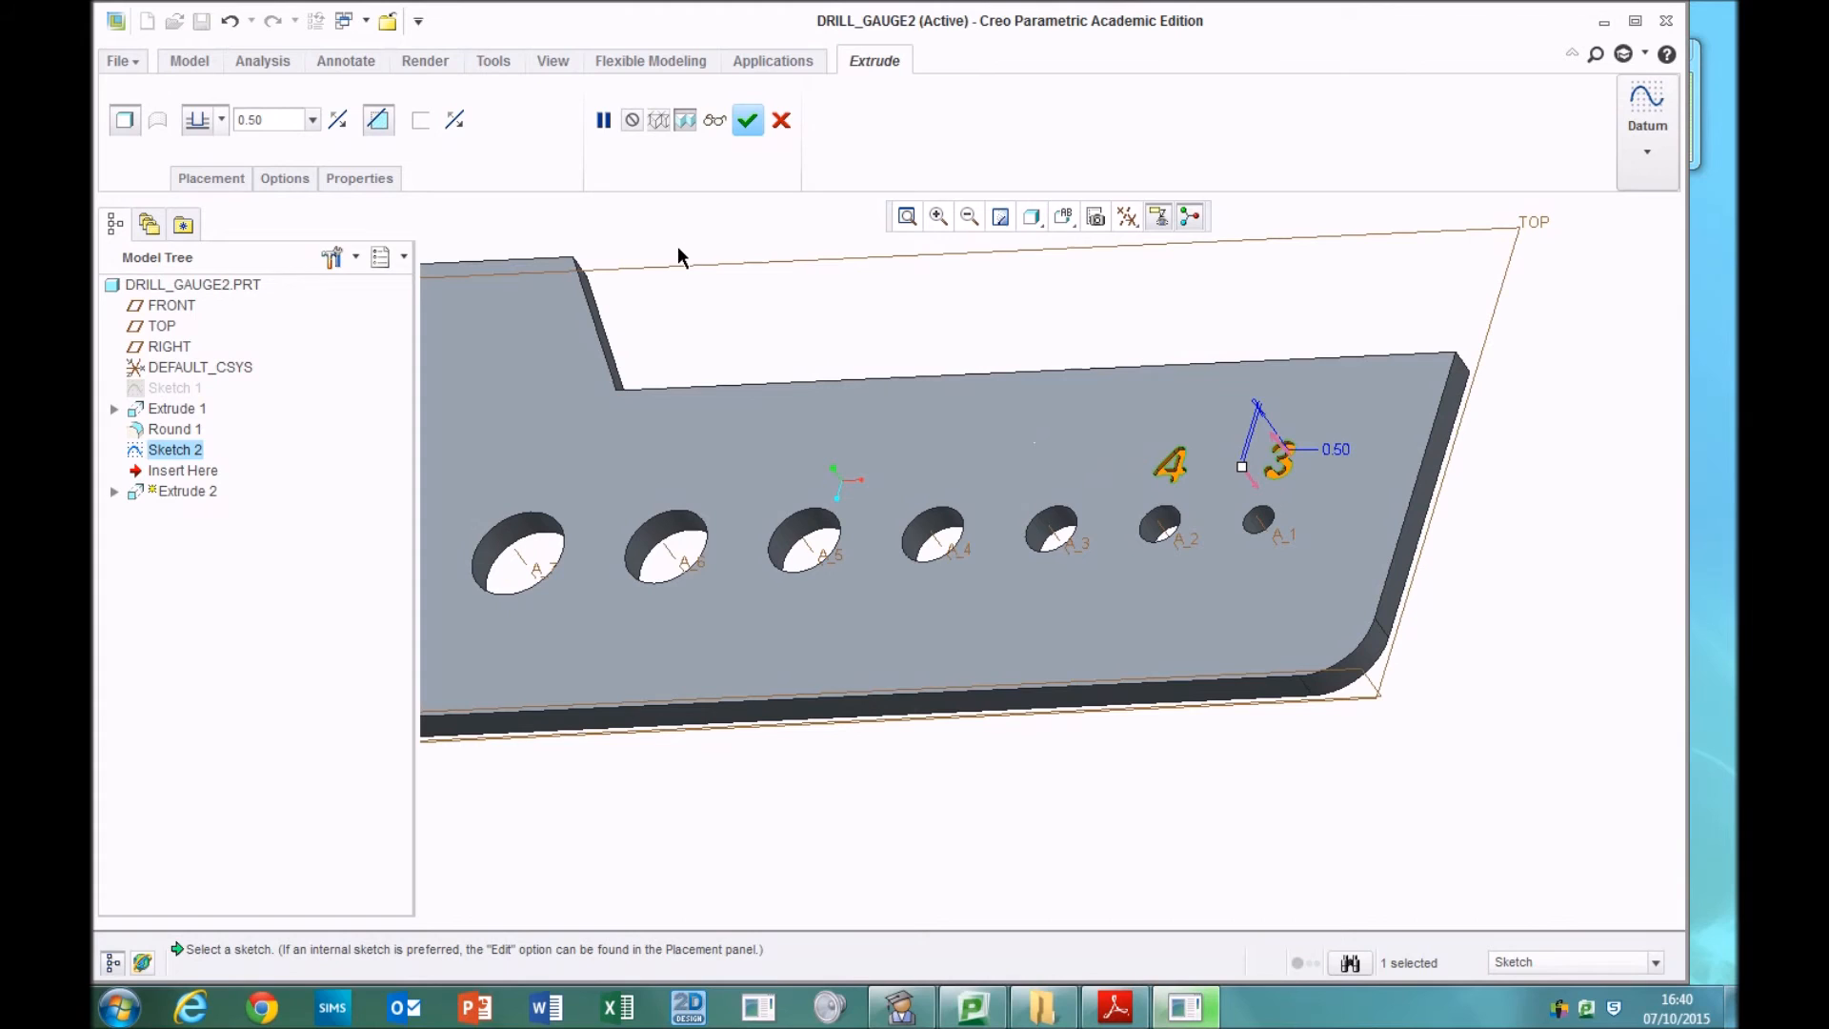
{"action": "left_click", "coordinate": [749, 123]}
{"action": "scroll", "coordinate": [422, 245], "scroll_direction": "down", "scroll_amount": 5}
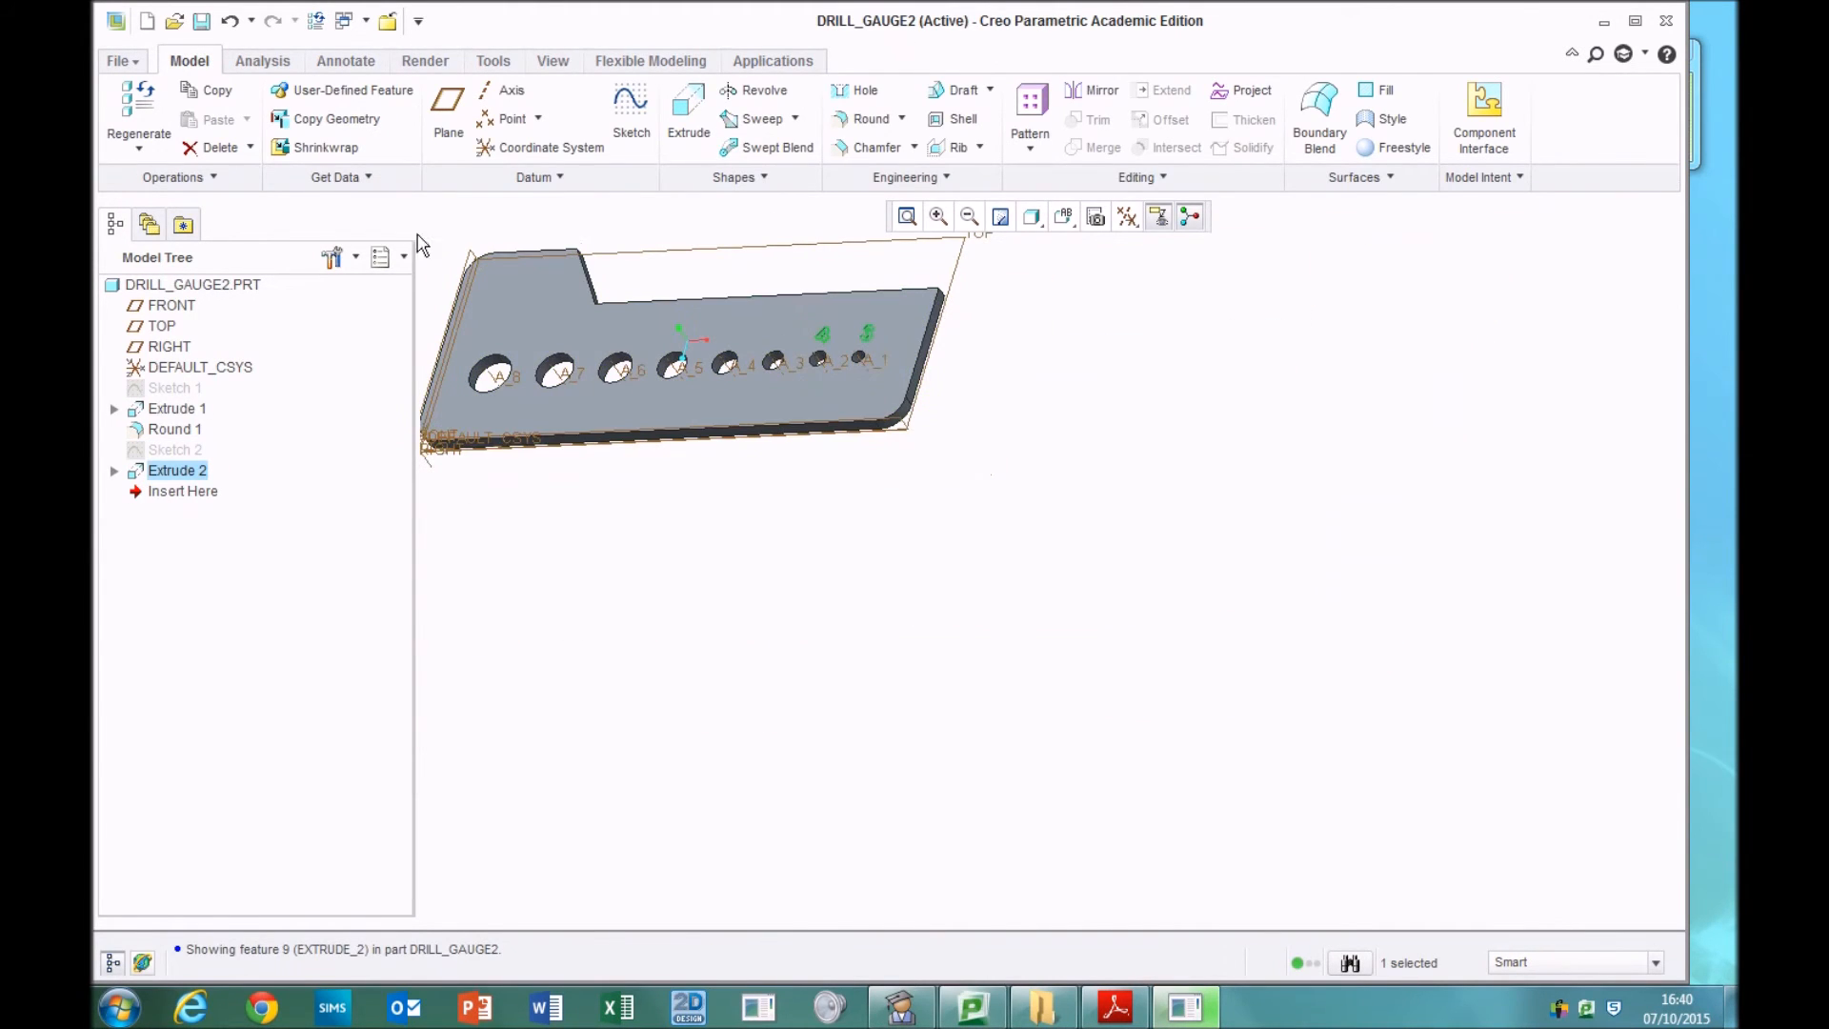
- Open the completed part drill_gauge.prt, inspect its engraved face and save the part
{"action": "left_click", "coordinate": [122, 61]}
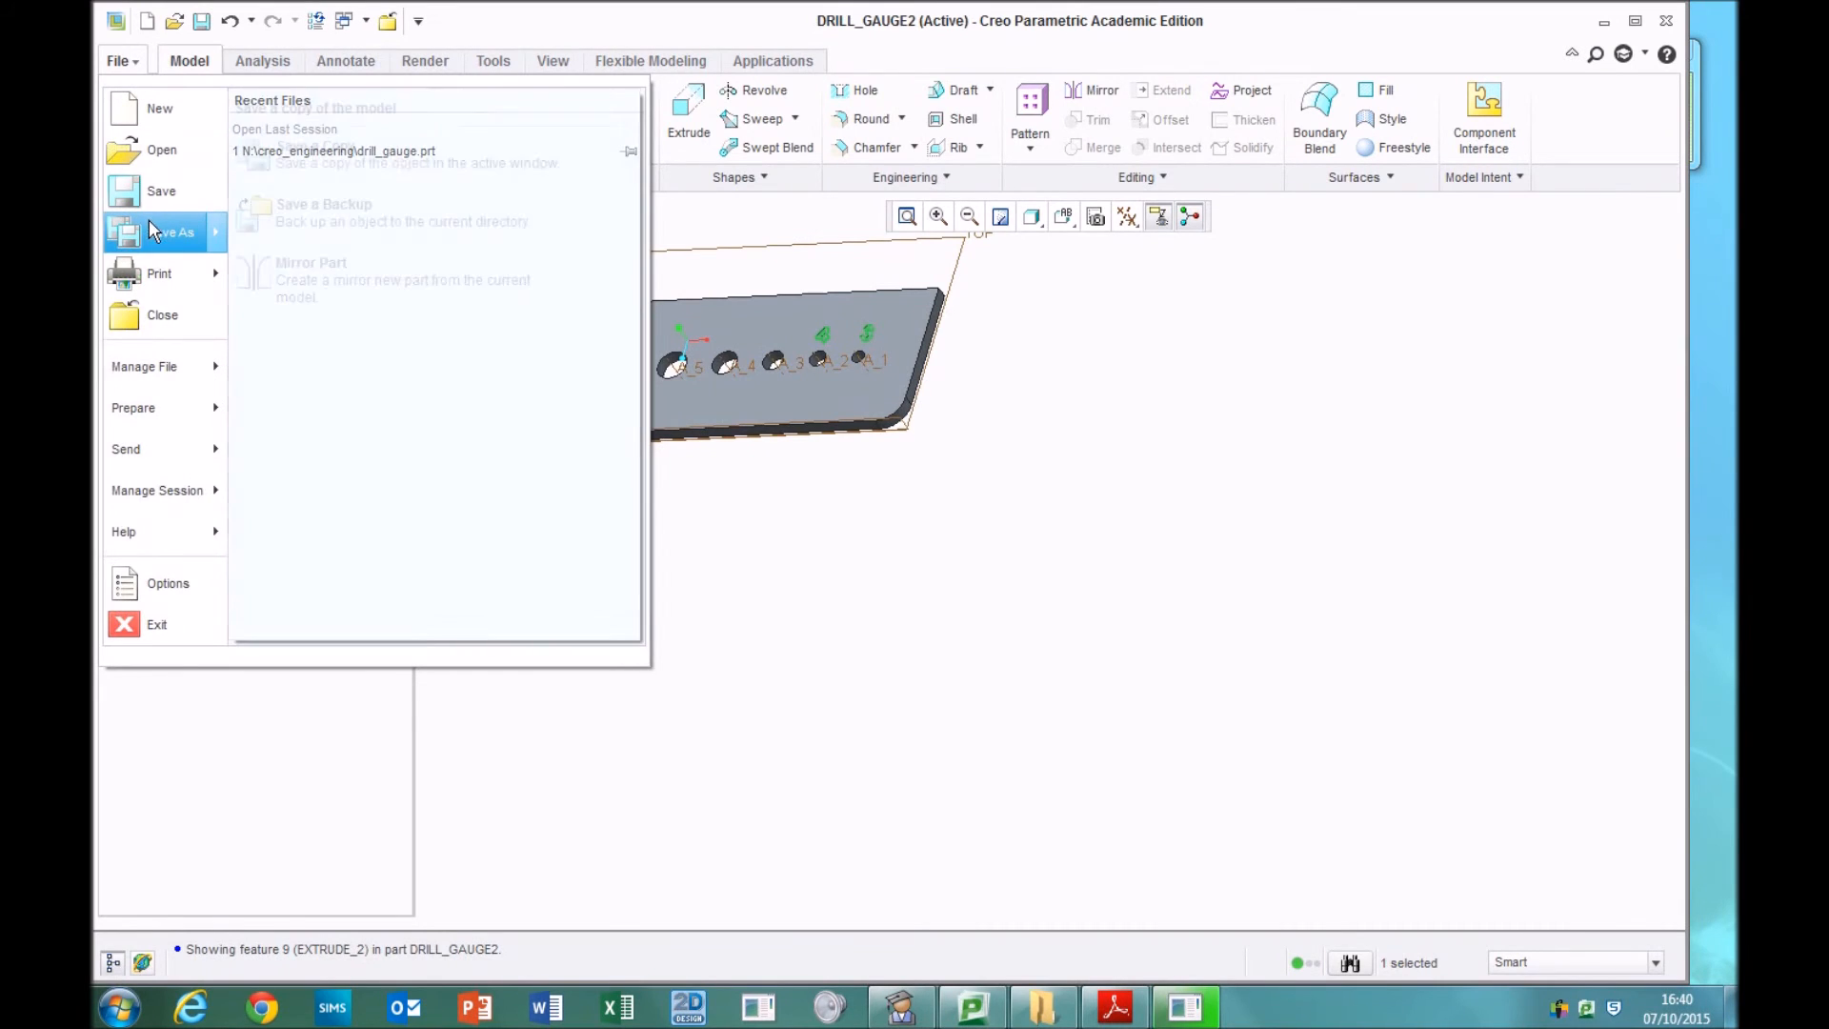
{"action": "left_click", "coordinate": [160, 151]}
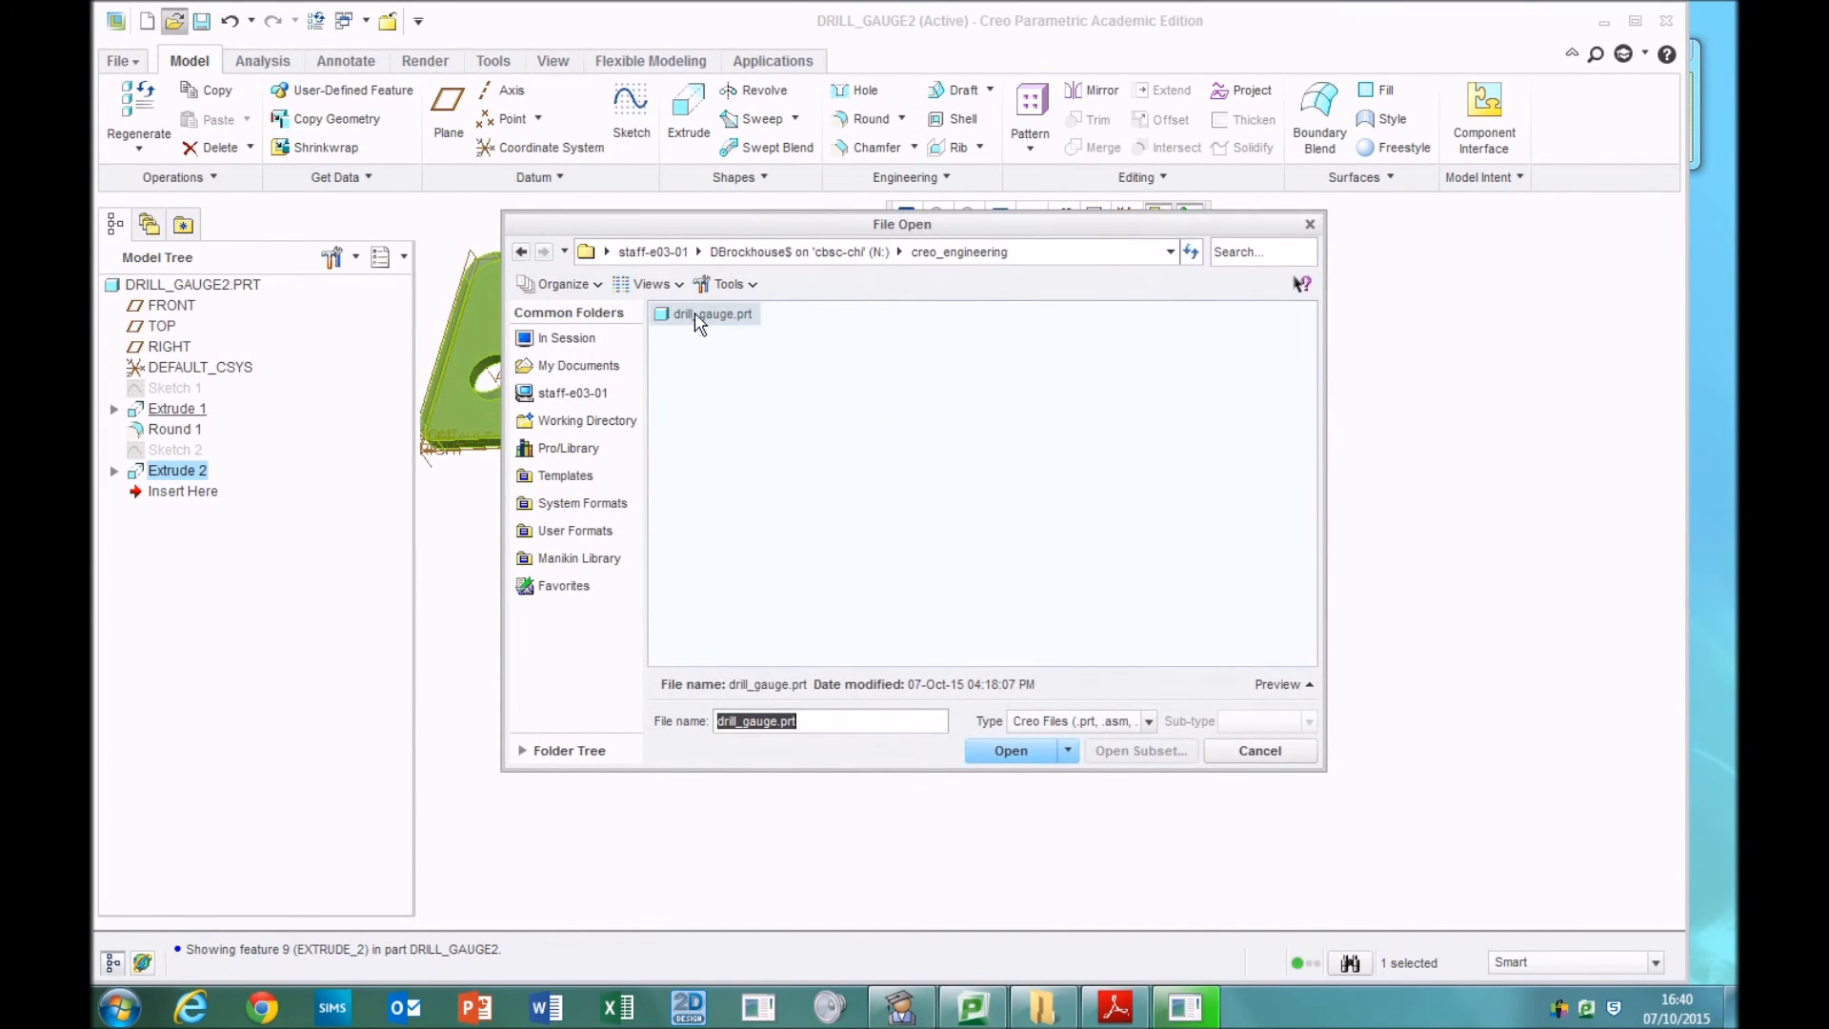
{"action": "left_click", "coordinate": [967, 760]}
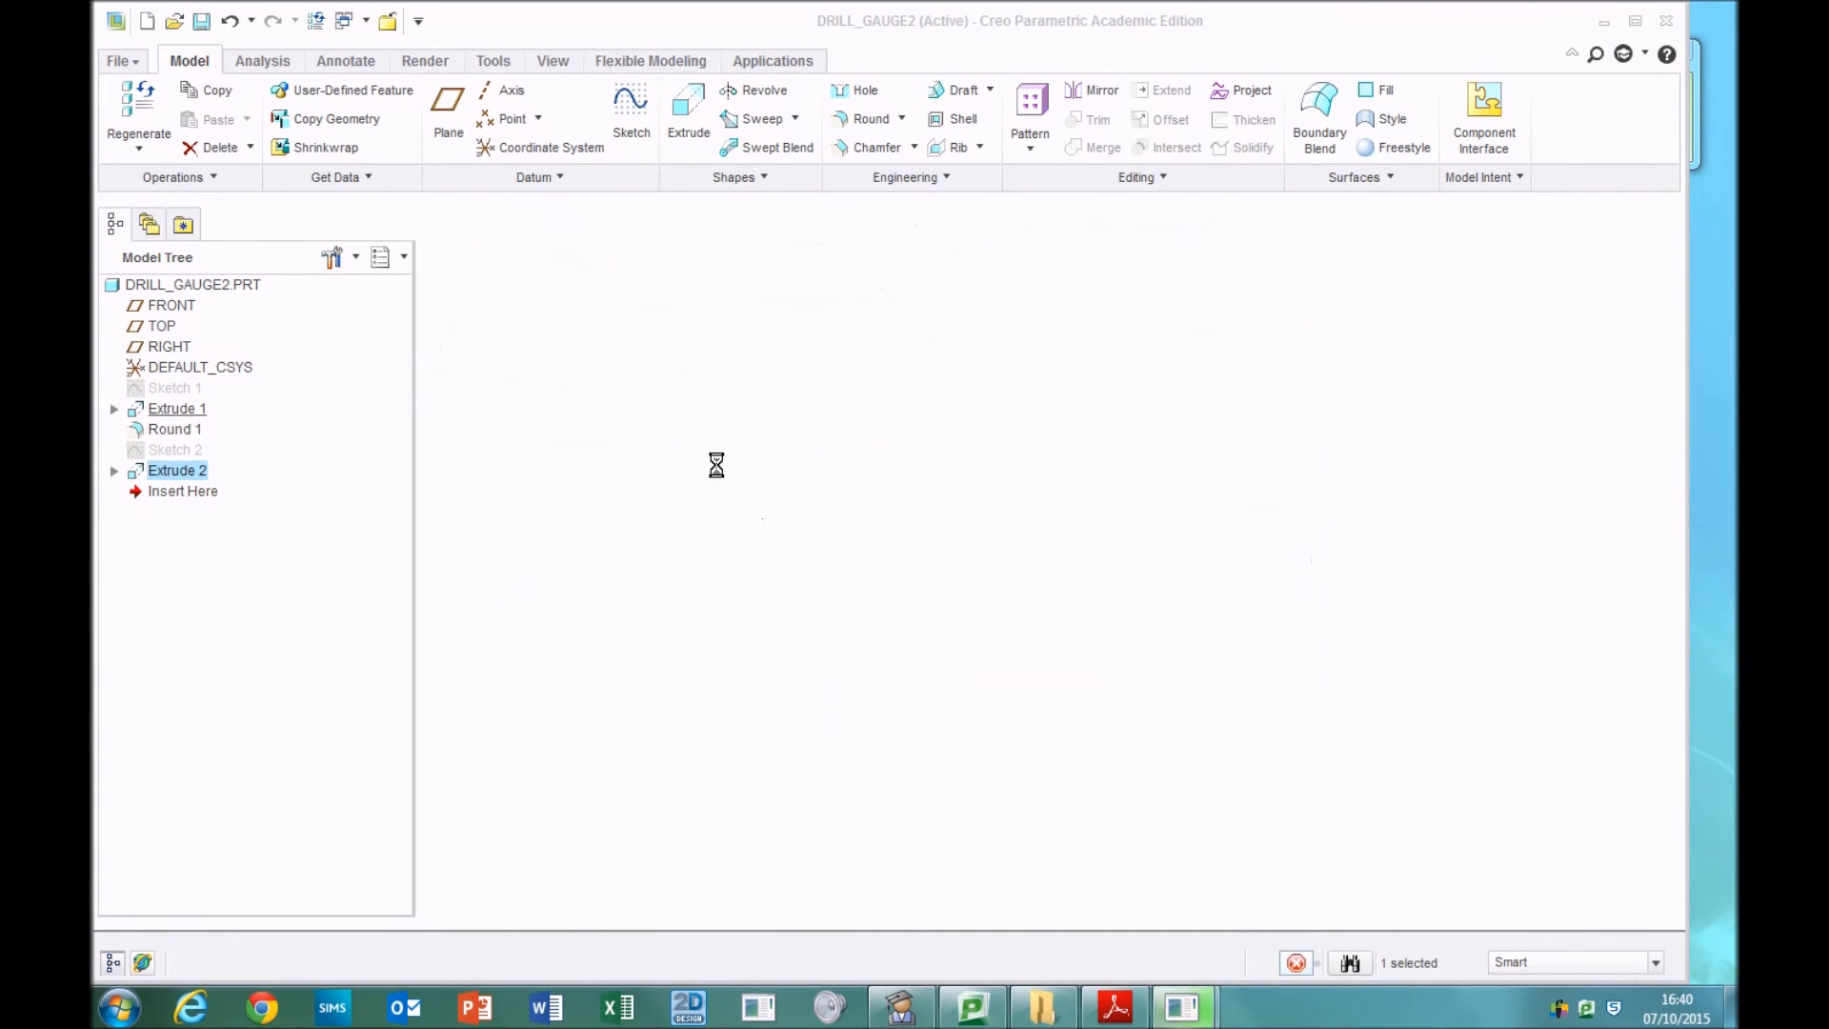
{"action": "mouse_move", "coordinate": [1199, 710]}
{"action": "middle_mouse_down"}
{"action": "mouse_move", "coordinate": [1327, 534]}
{"action": "mouse_move", "coordinate": [1239, 667]}
{"action": "mouse_move", "coordinate": [1155, 741]}
{"action": "middle_mouse_up"}
{"action": "scroll", "coordinate": [1156, 739], "scroll_direction": "down", "scroll_amount": 2}
{"action": "scroll", "coordinate": [1164, 745], "scroll_direction": "up", "scroll_amount": 2}
{"action": "scroll", "coordinate": [1279, 629], "scroll_direction": "down", "scroll_amount": 2}
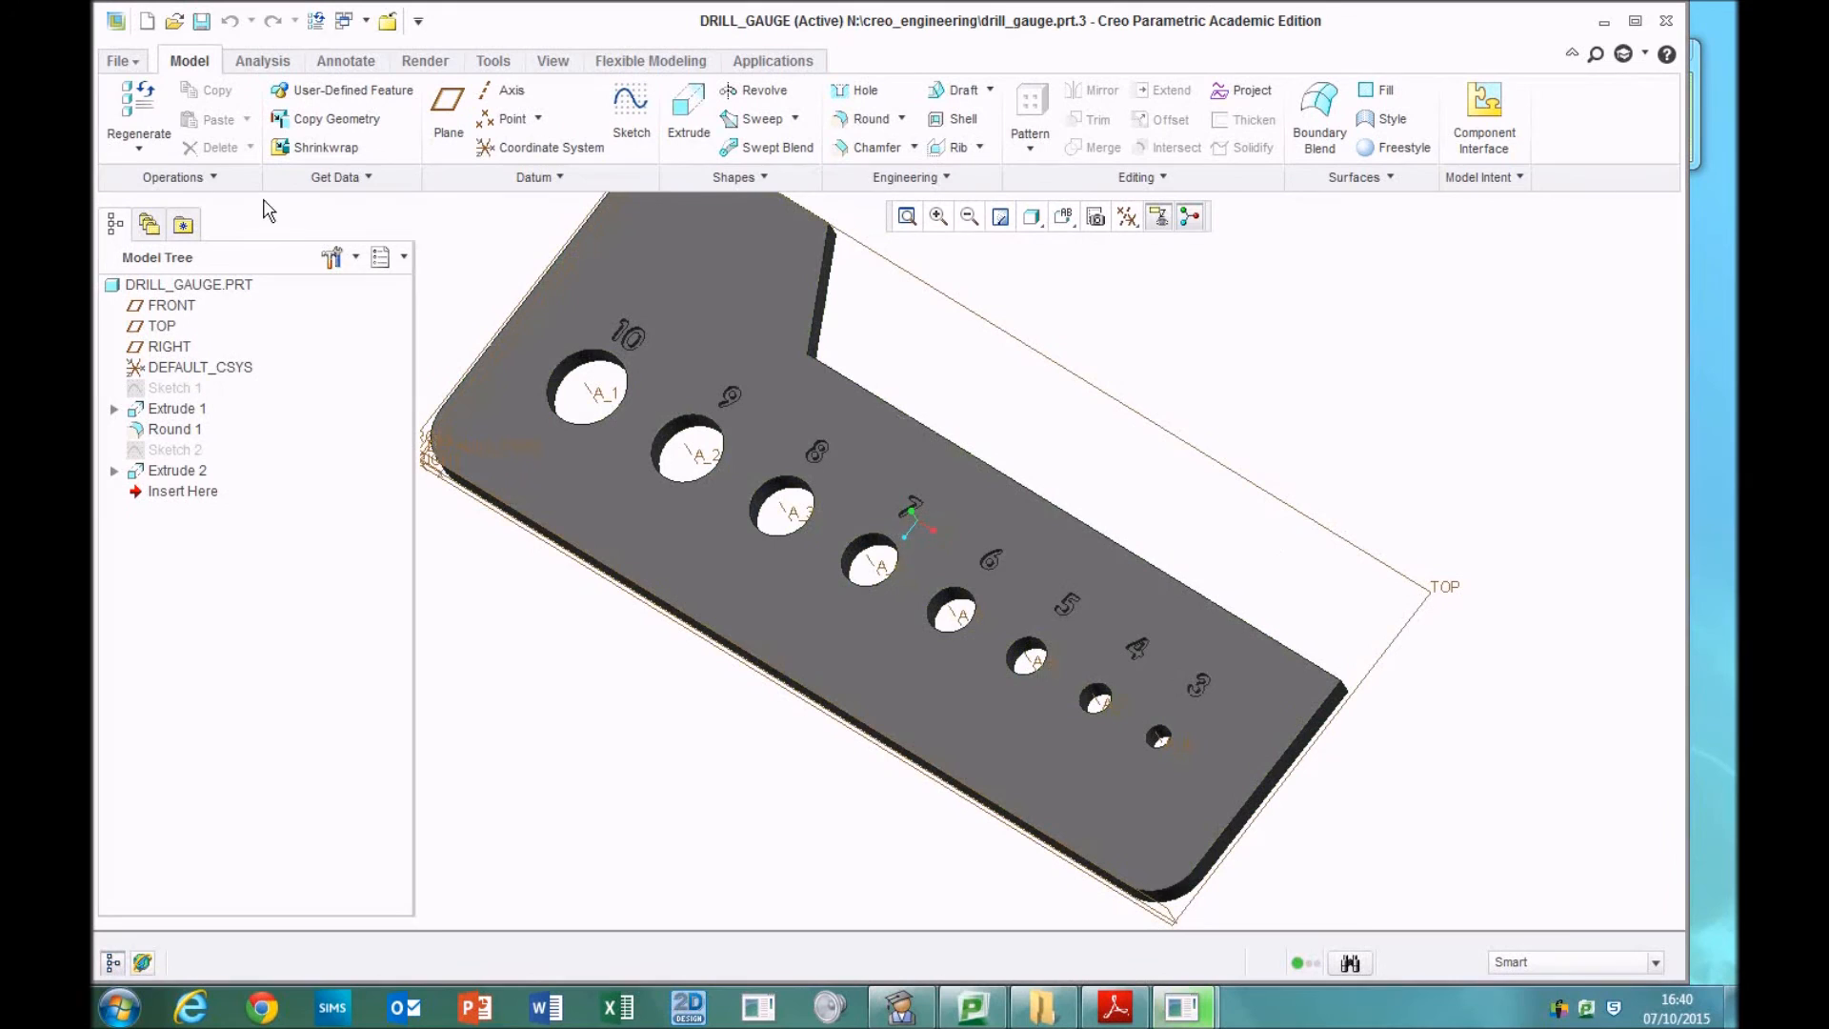
{"action": "left_click", "coordinate": [116, 63]}
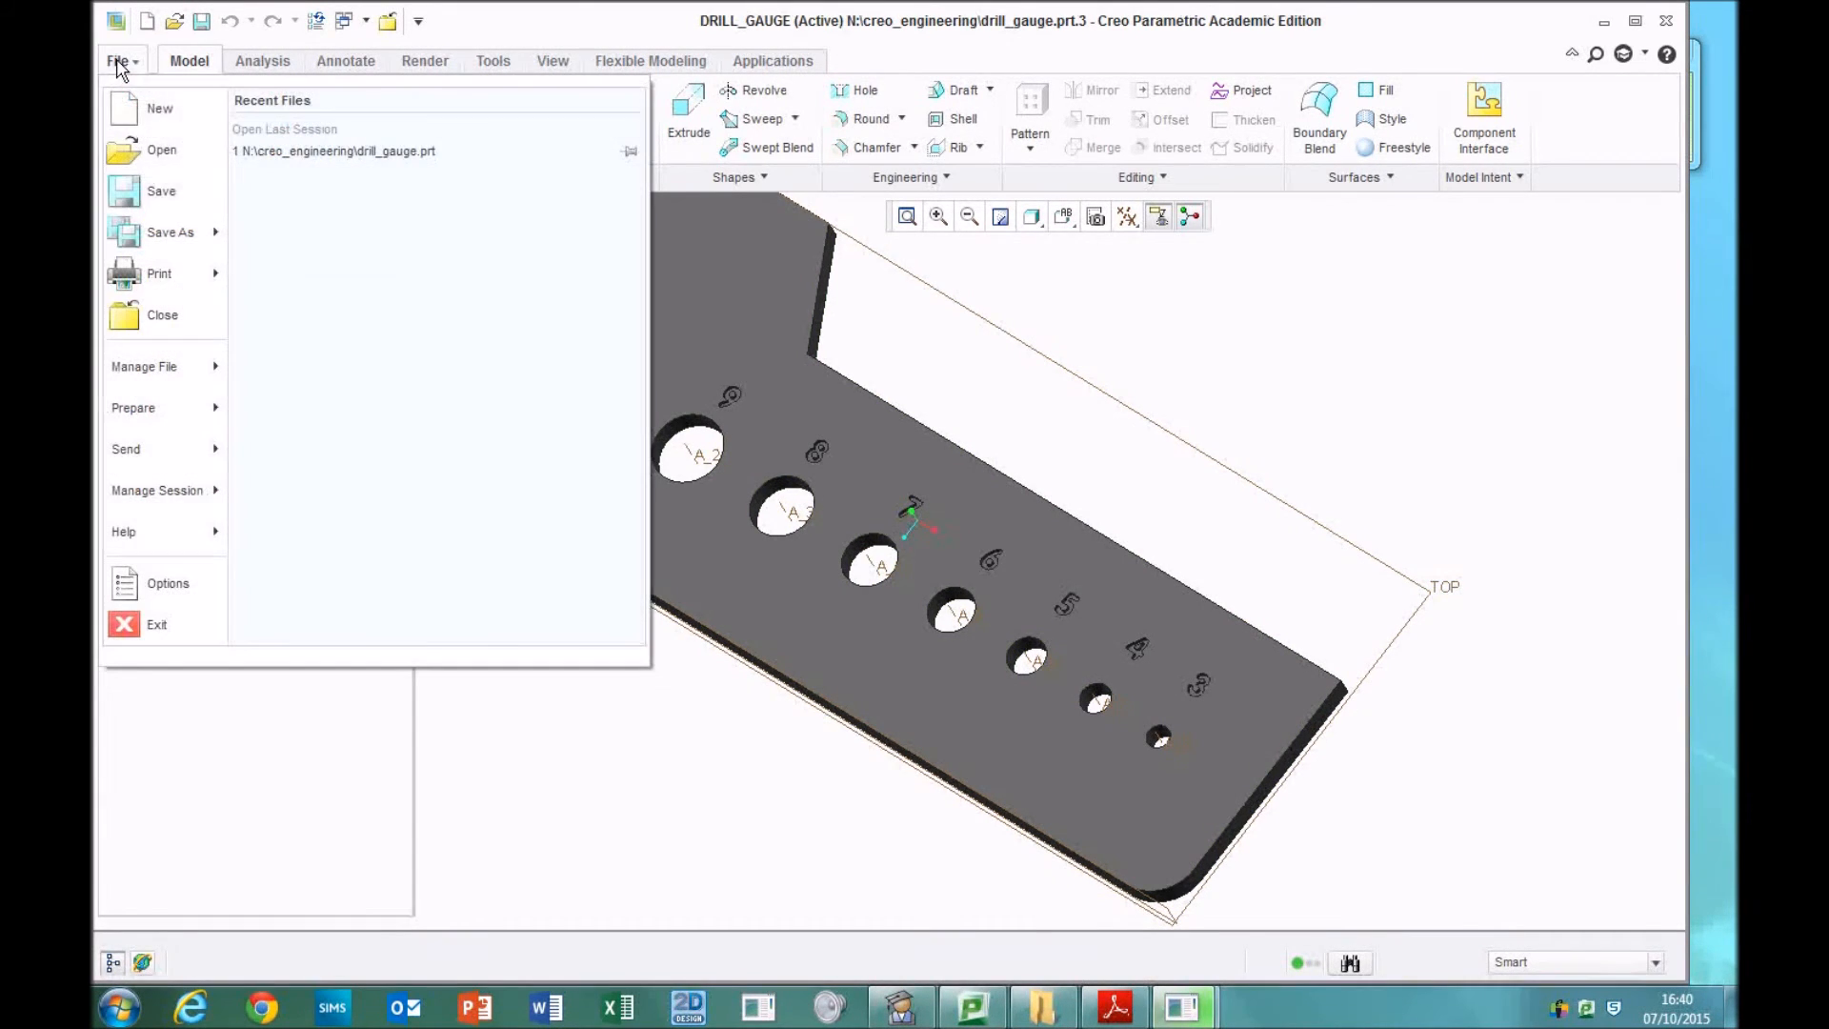
{"action": "left_click", "coordinate": [141, 204]}
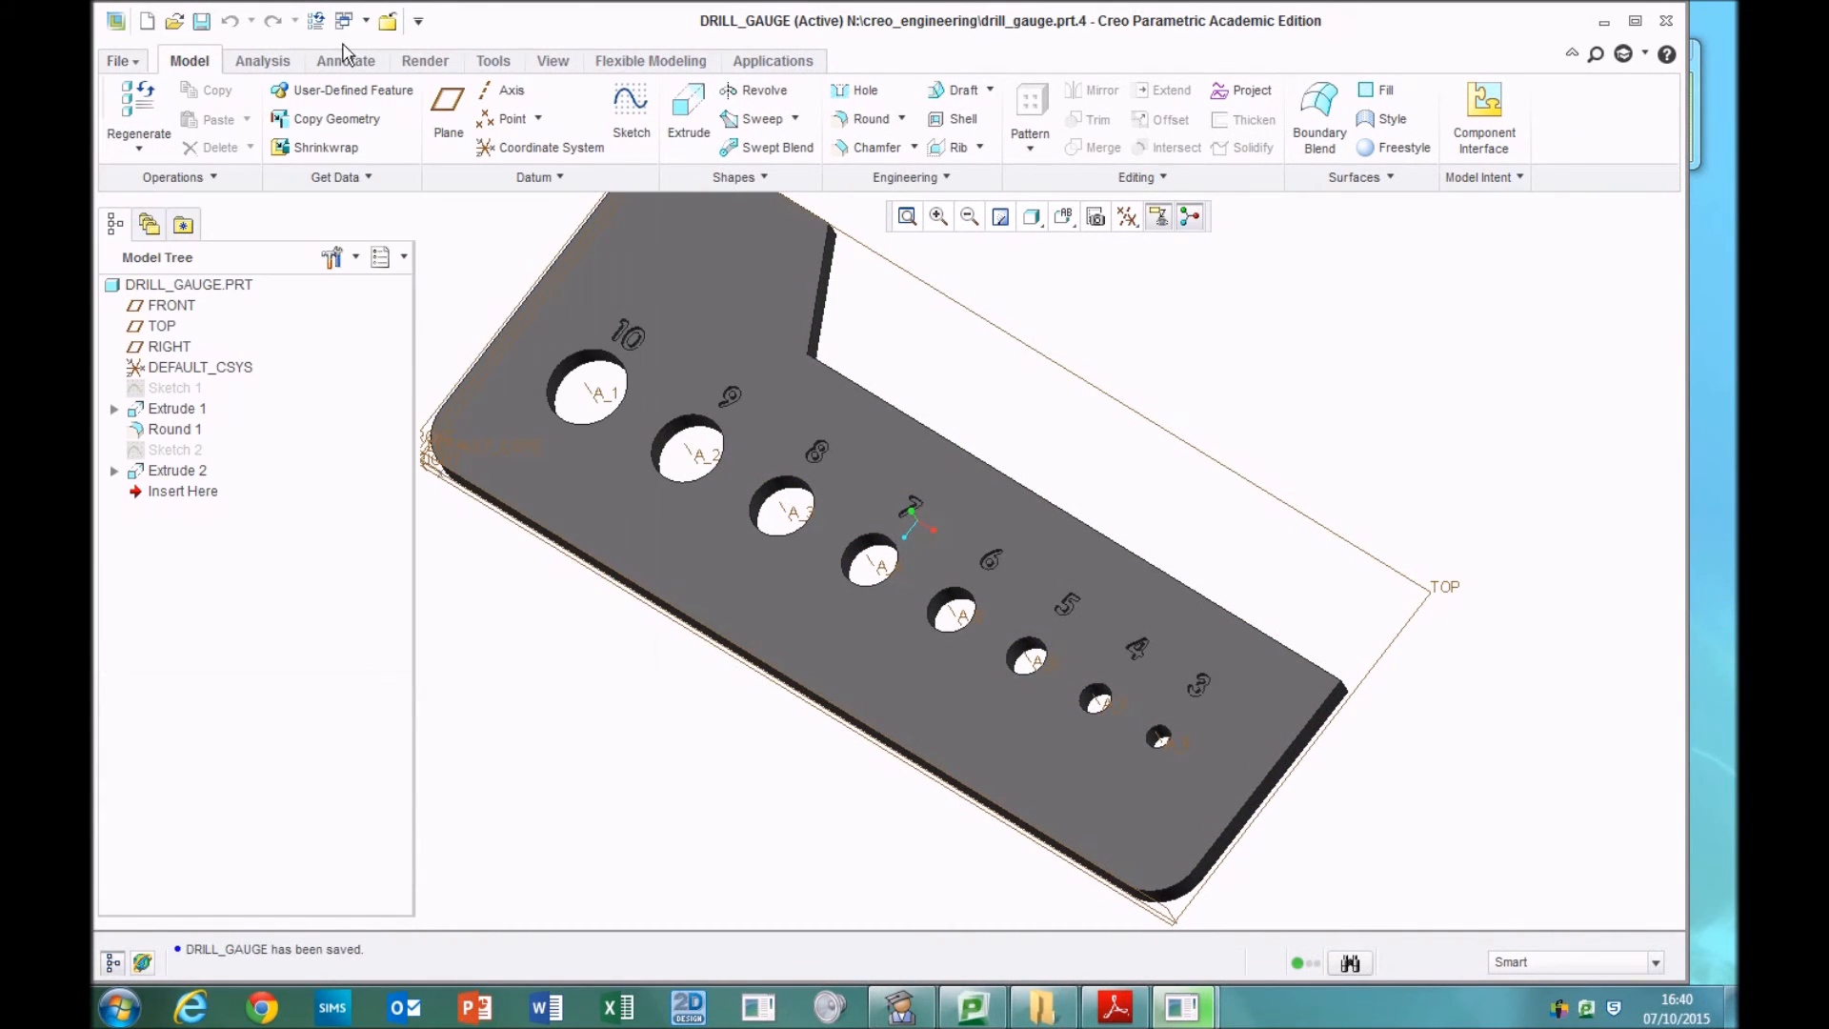
- Render the gauge in the model window, first with the current scene and again with the basic-chrome-reflection scene applied
{"action": "left_click", "coordinate": [424, 63]}
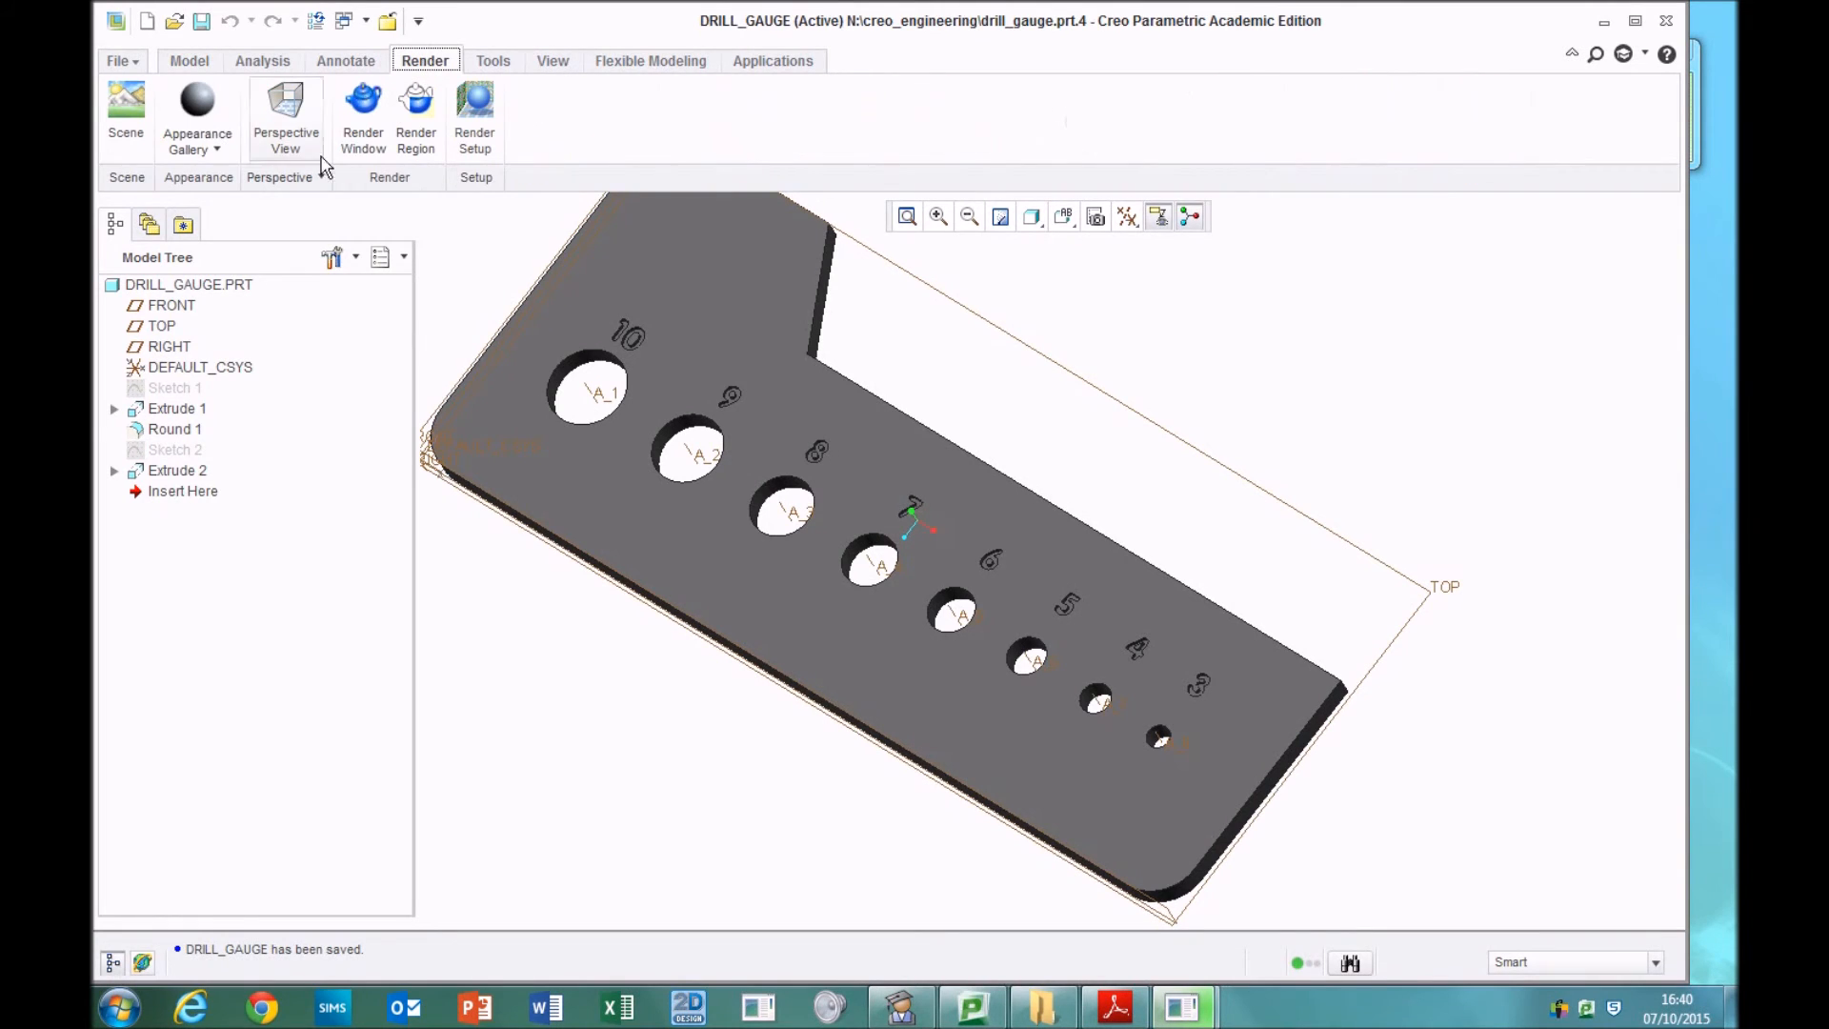
{"action": "left_click", "coordinate": [364, 119]}
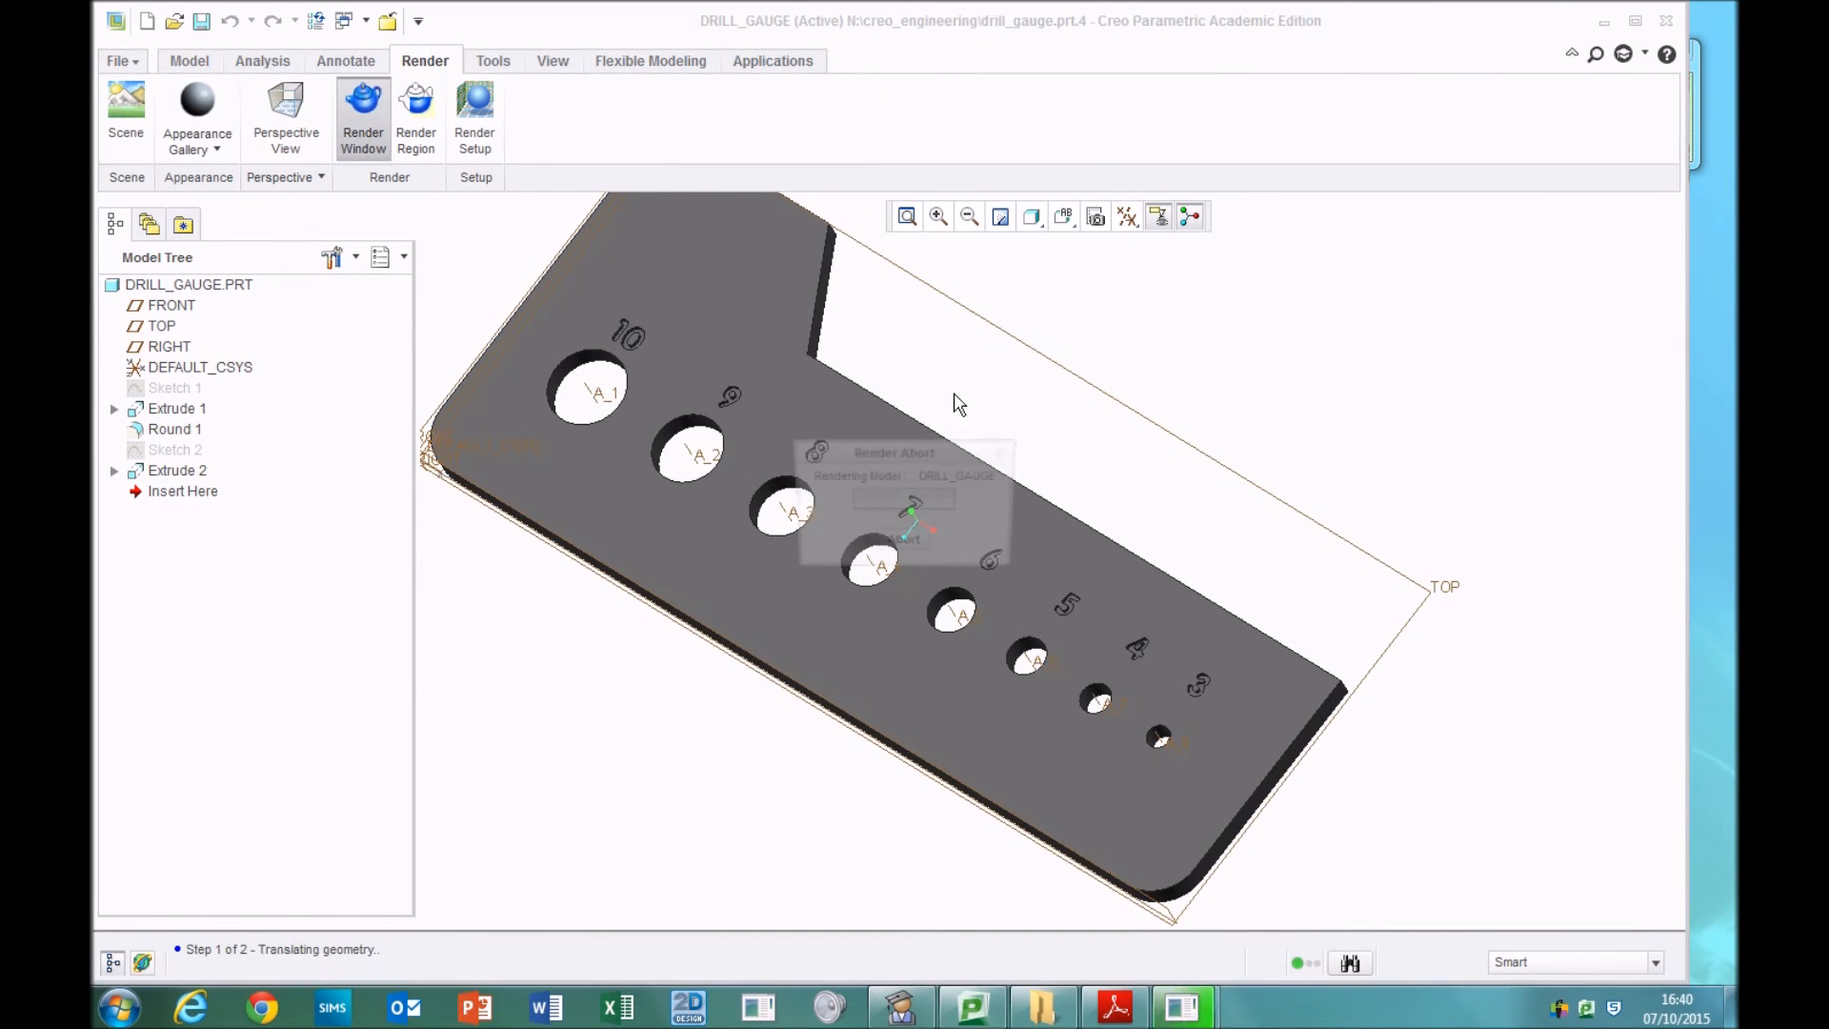
{"action": "mouse_move", "coordinate": [1251, 526]}
{"action": "middle_mouse_down"}
{"action": "mouse_move", "coordinate": [1302, 478]}
{"action": "mouse_move", "coordinate": [1376, 515]}
{"action": "mouse_move", "coordinate": [1329, 520]}
{"action": "middle_mouse_up"}
{"action": "left_click", "coordinate": [125, 107]}
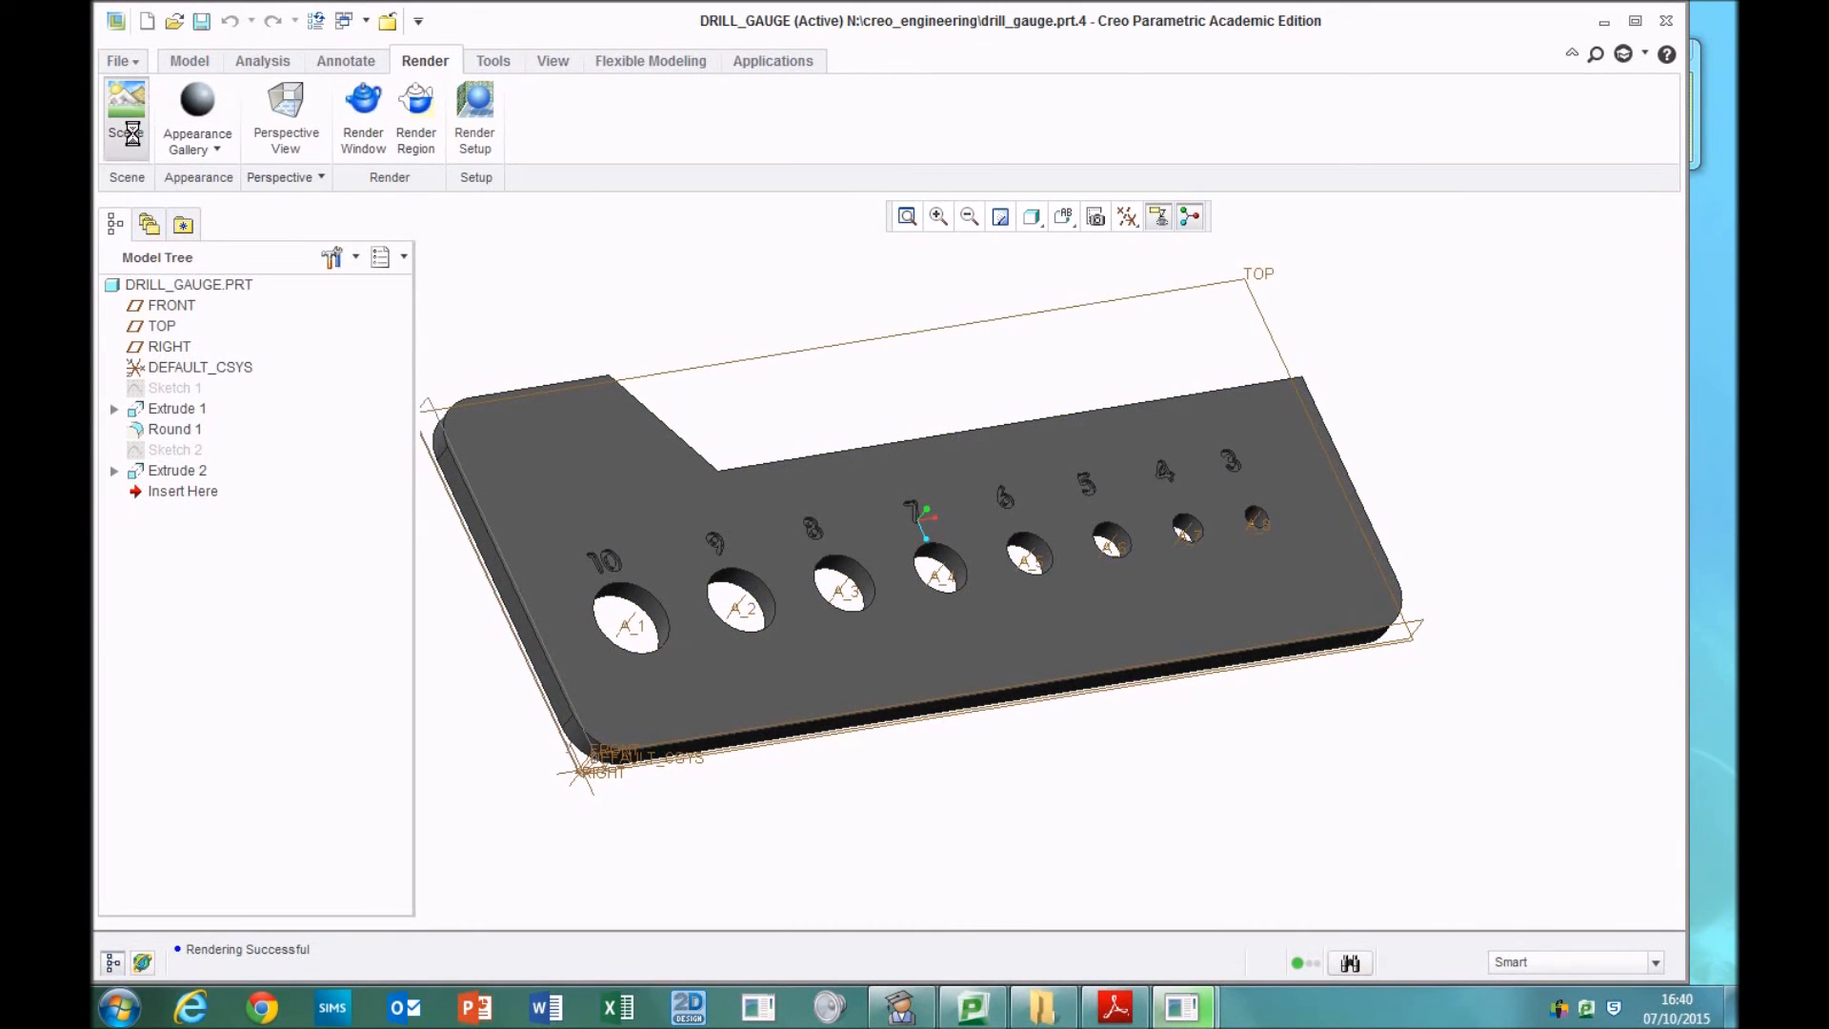
{"action": "left_click", "coordinate": [179, 667]}
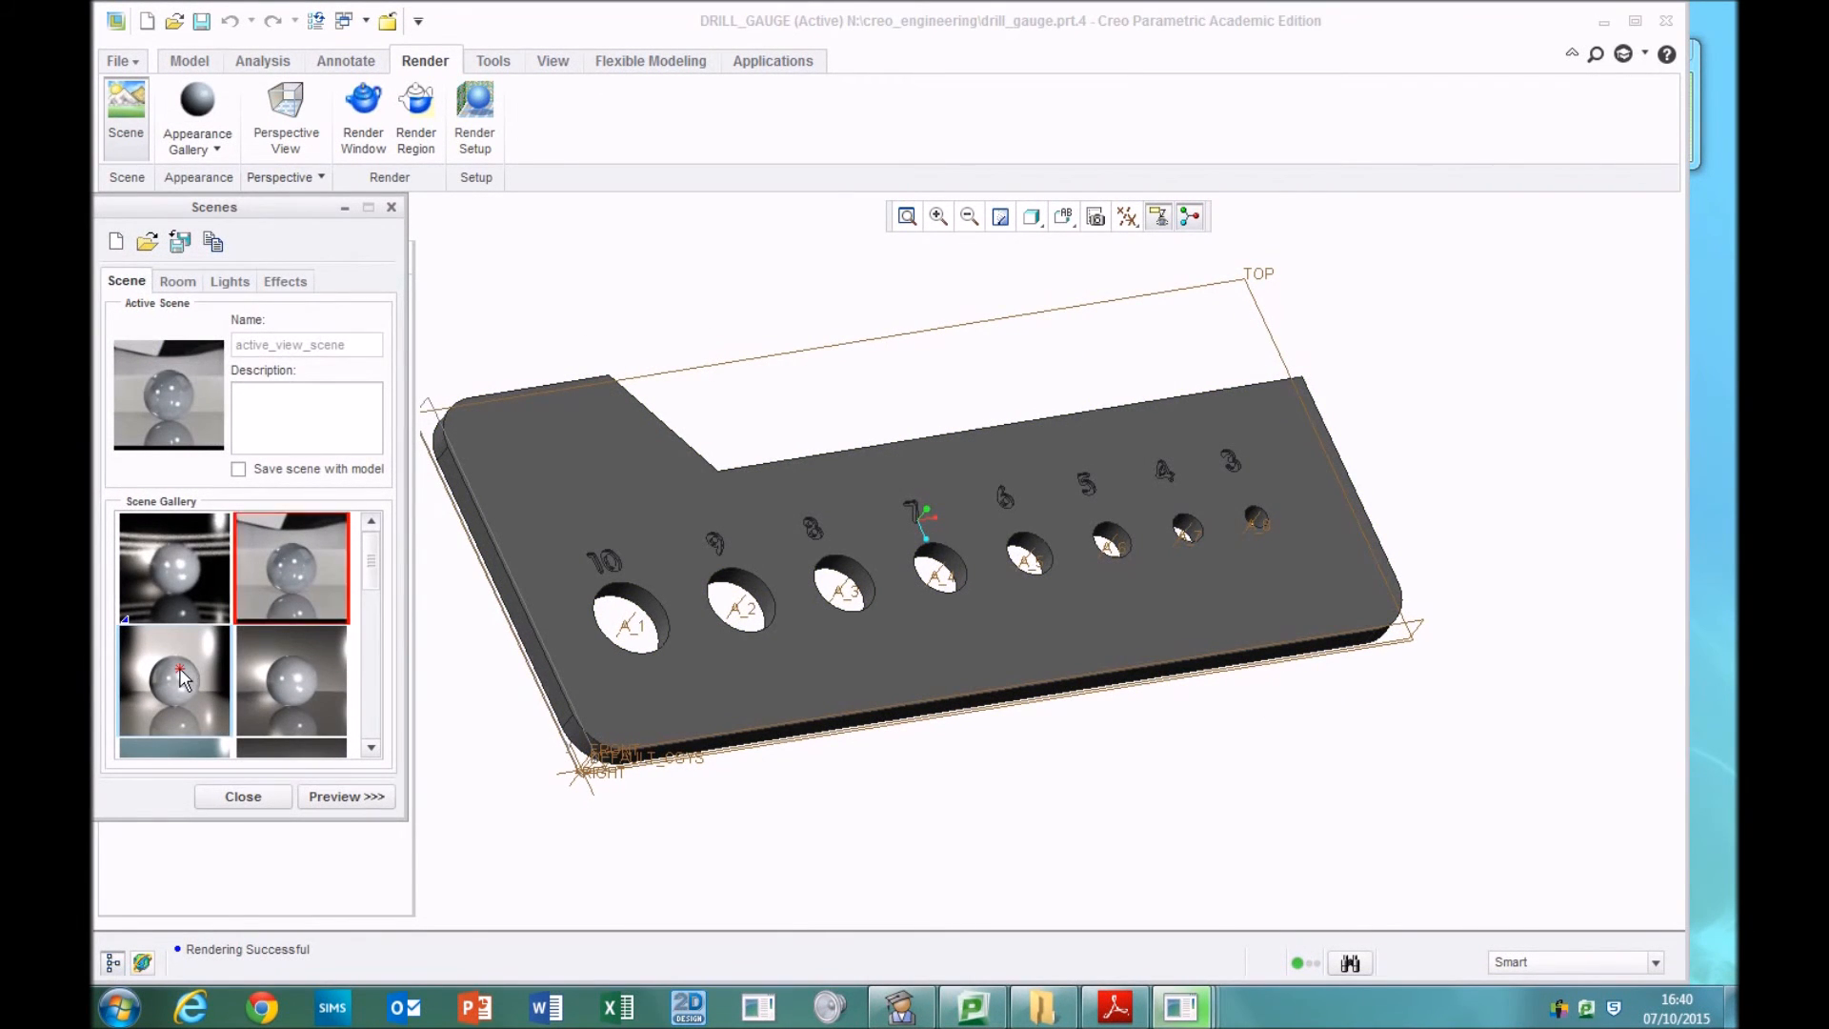
{"action": "left_click", "coordinate": [358, 118]}
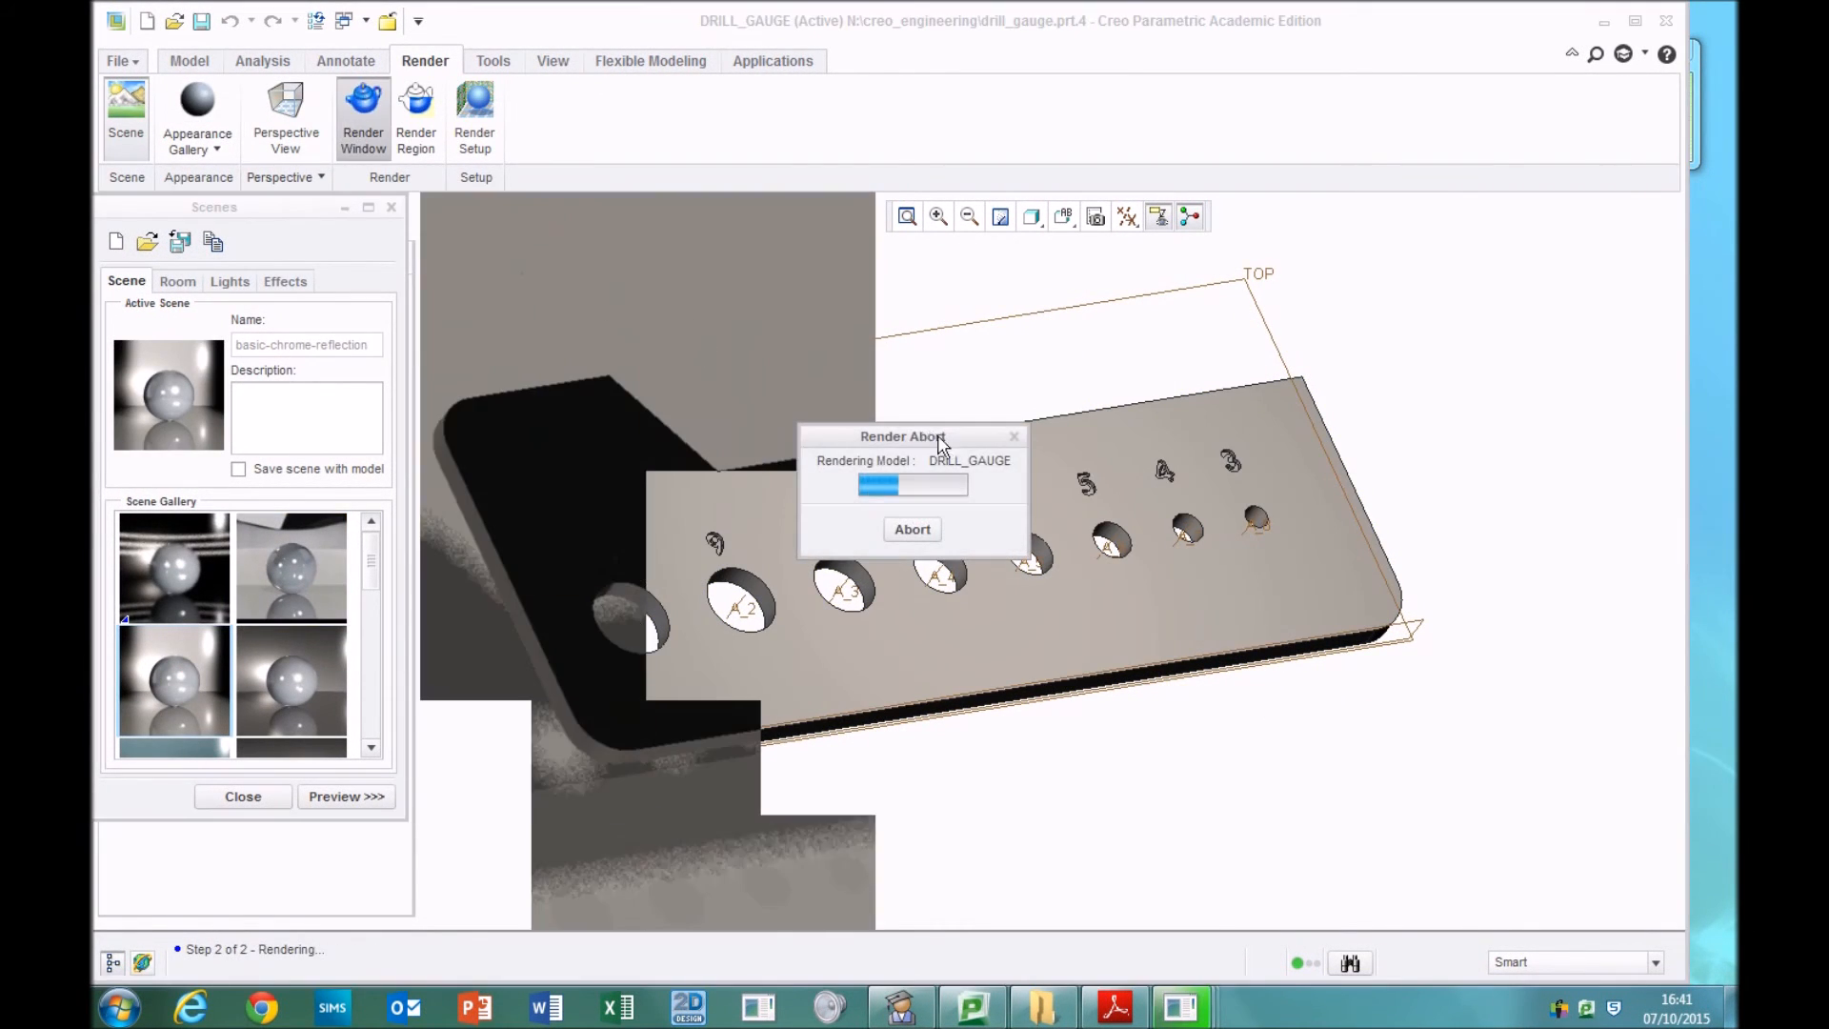
- Apply the photolux-skylight scene to the gauge and render it from a new viewing angle
{"action": "middle_click_drag", "start_coordinate": [1071, 712], "coordinate": [915, 748]}
{"action": "left_click_drag", "start_coordinate": [370, 570], "coordinate": [362, 687]}
{"action": "left_click", "coordinate": [166, 655]}
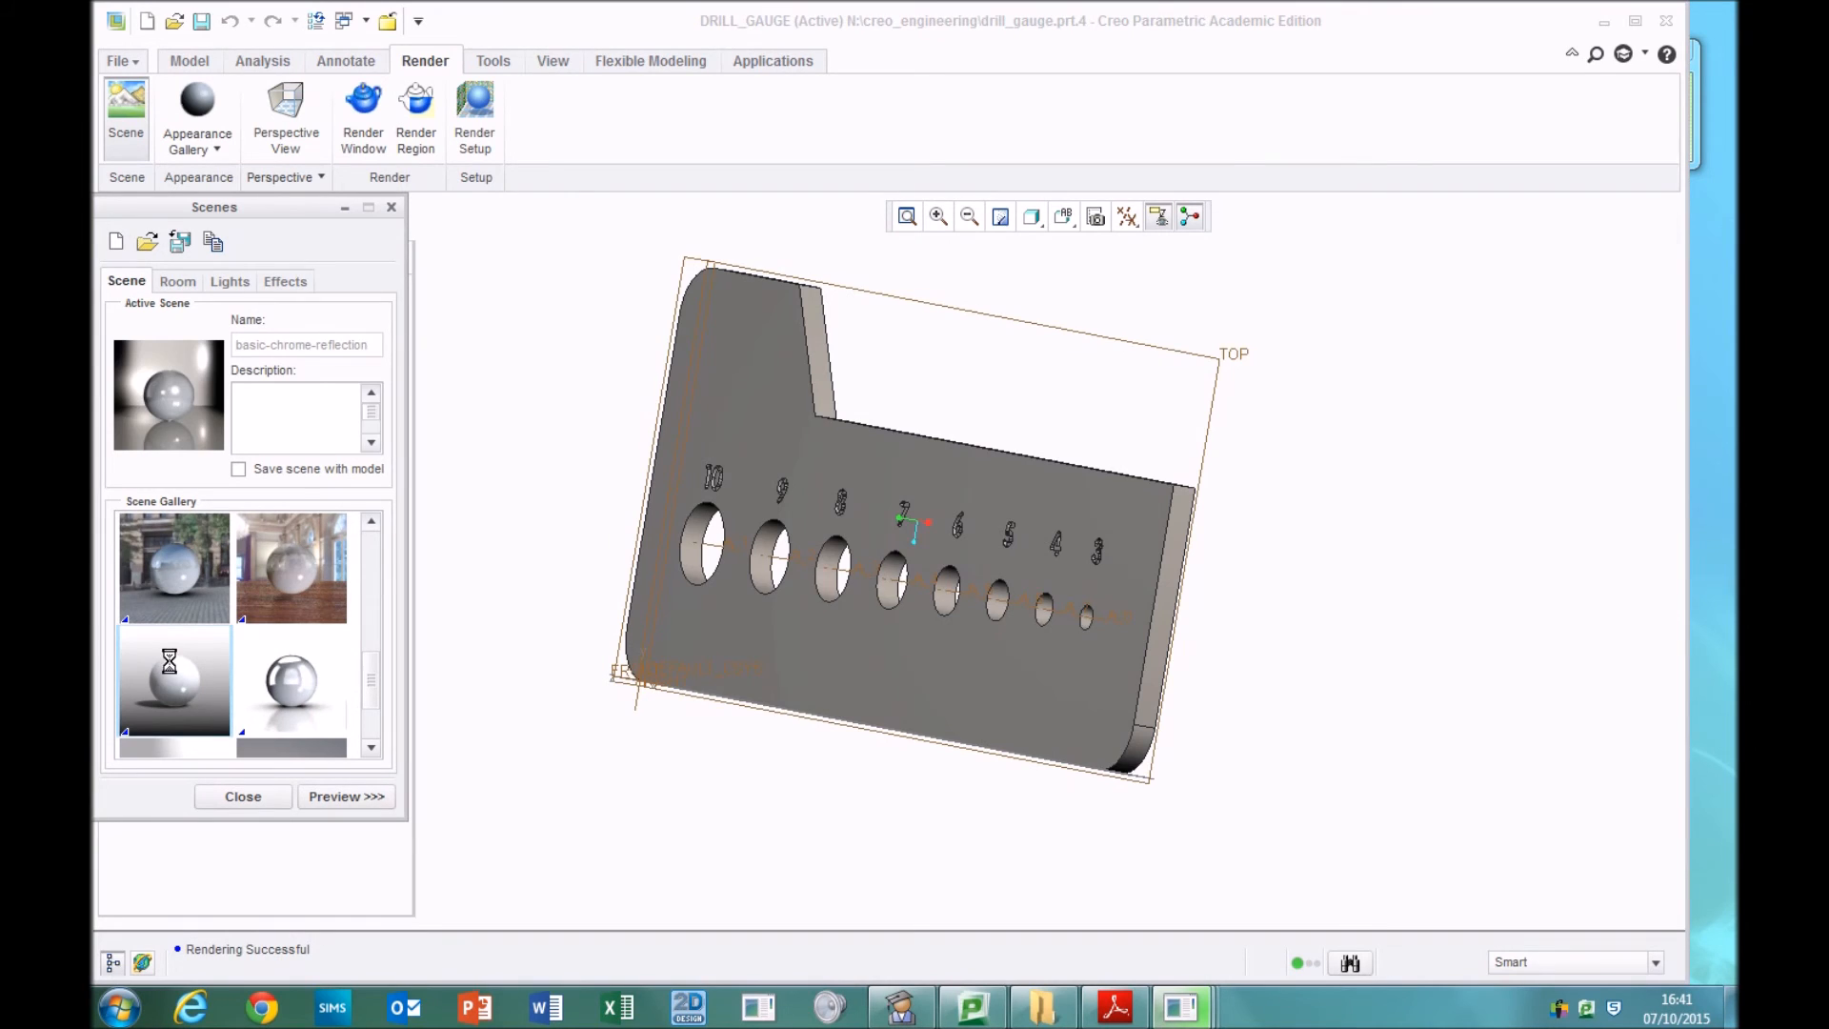
{"action": "left_click", "coordinate": [363, 116]}
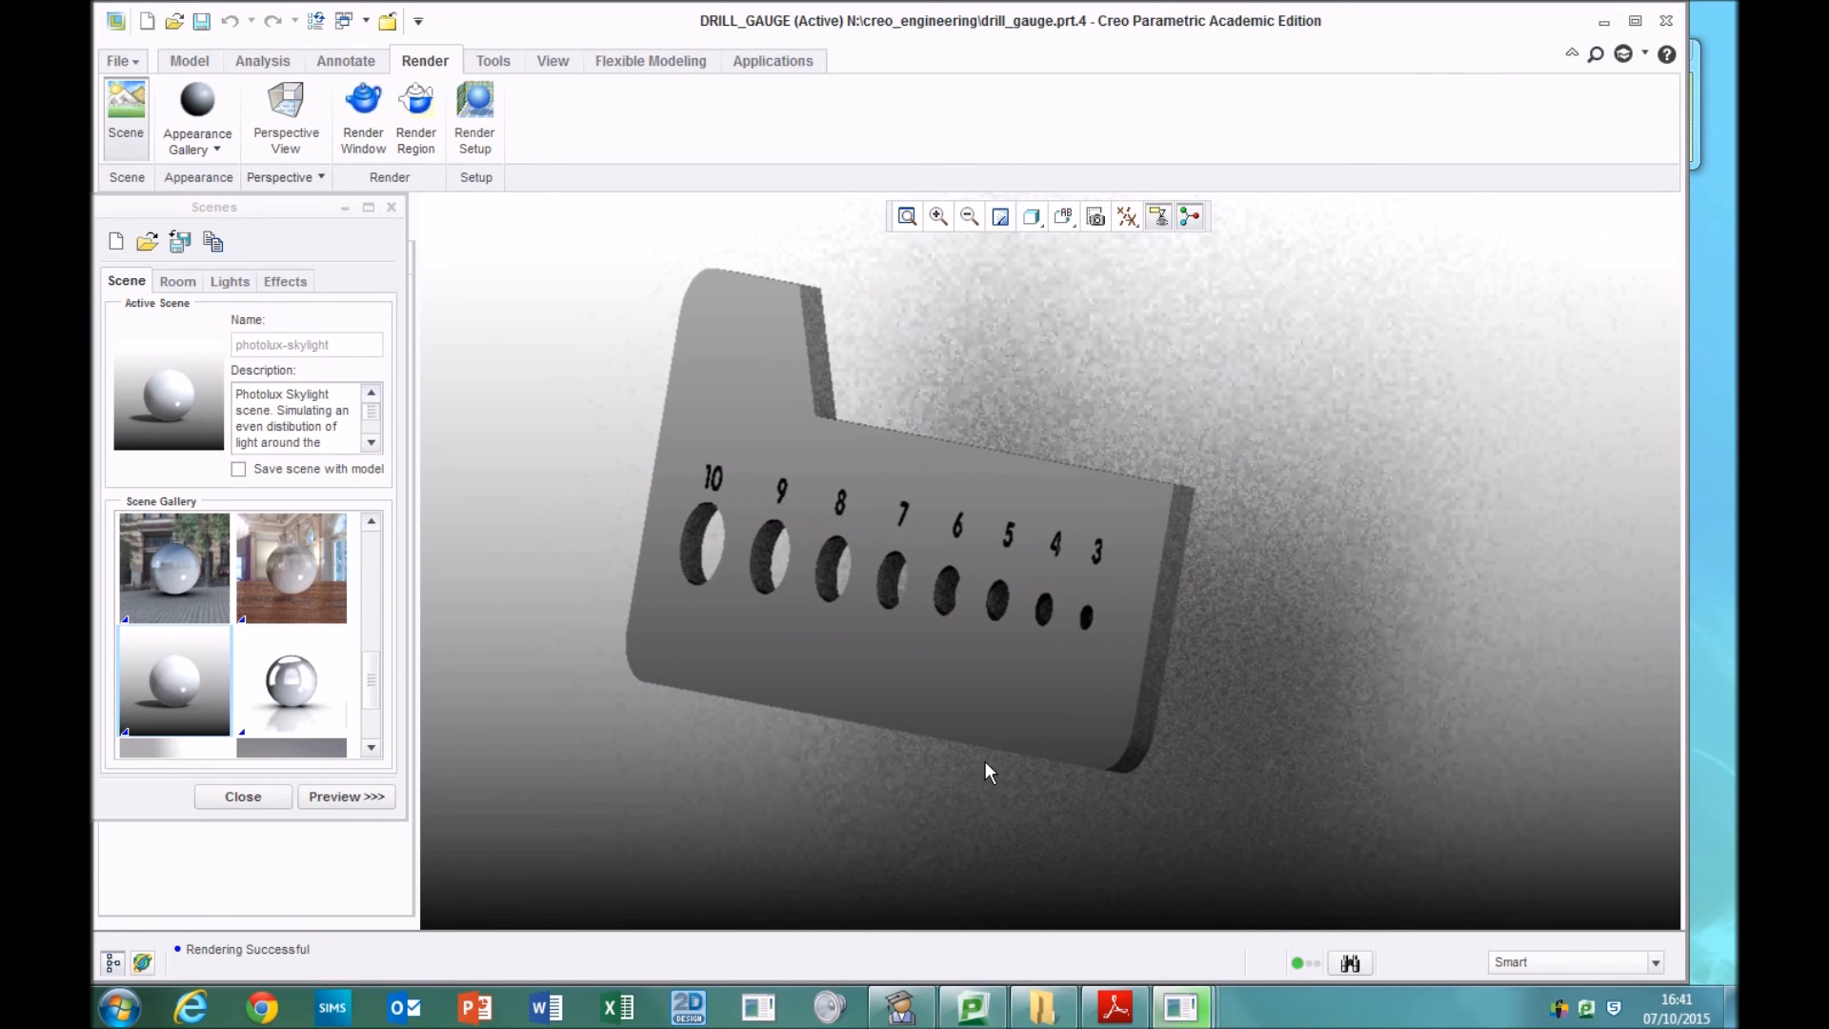
{"action": "mouse_move", "coordinate": [803, 745]}
{"action": "middle_mouse_down"}
{"action": "mouse_move", "coordinate": [838, 857]}
{"action": "mouse_move", "coordinate": [972, 653]}
{"action": "mouse_move", "coordinate": [950, 644]}
{"action": "middle_mouse_up"}
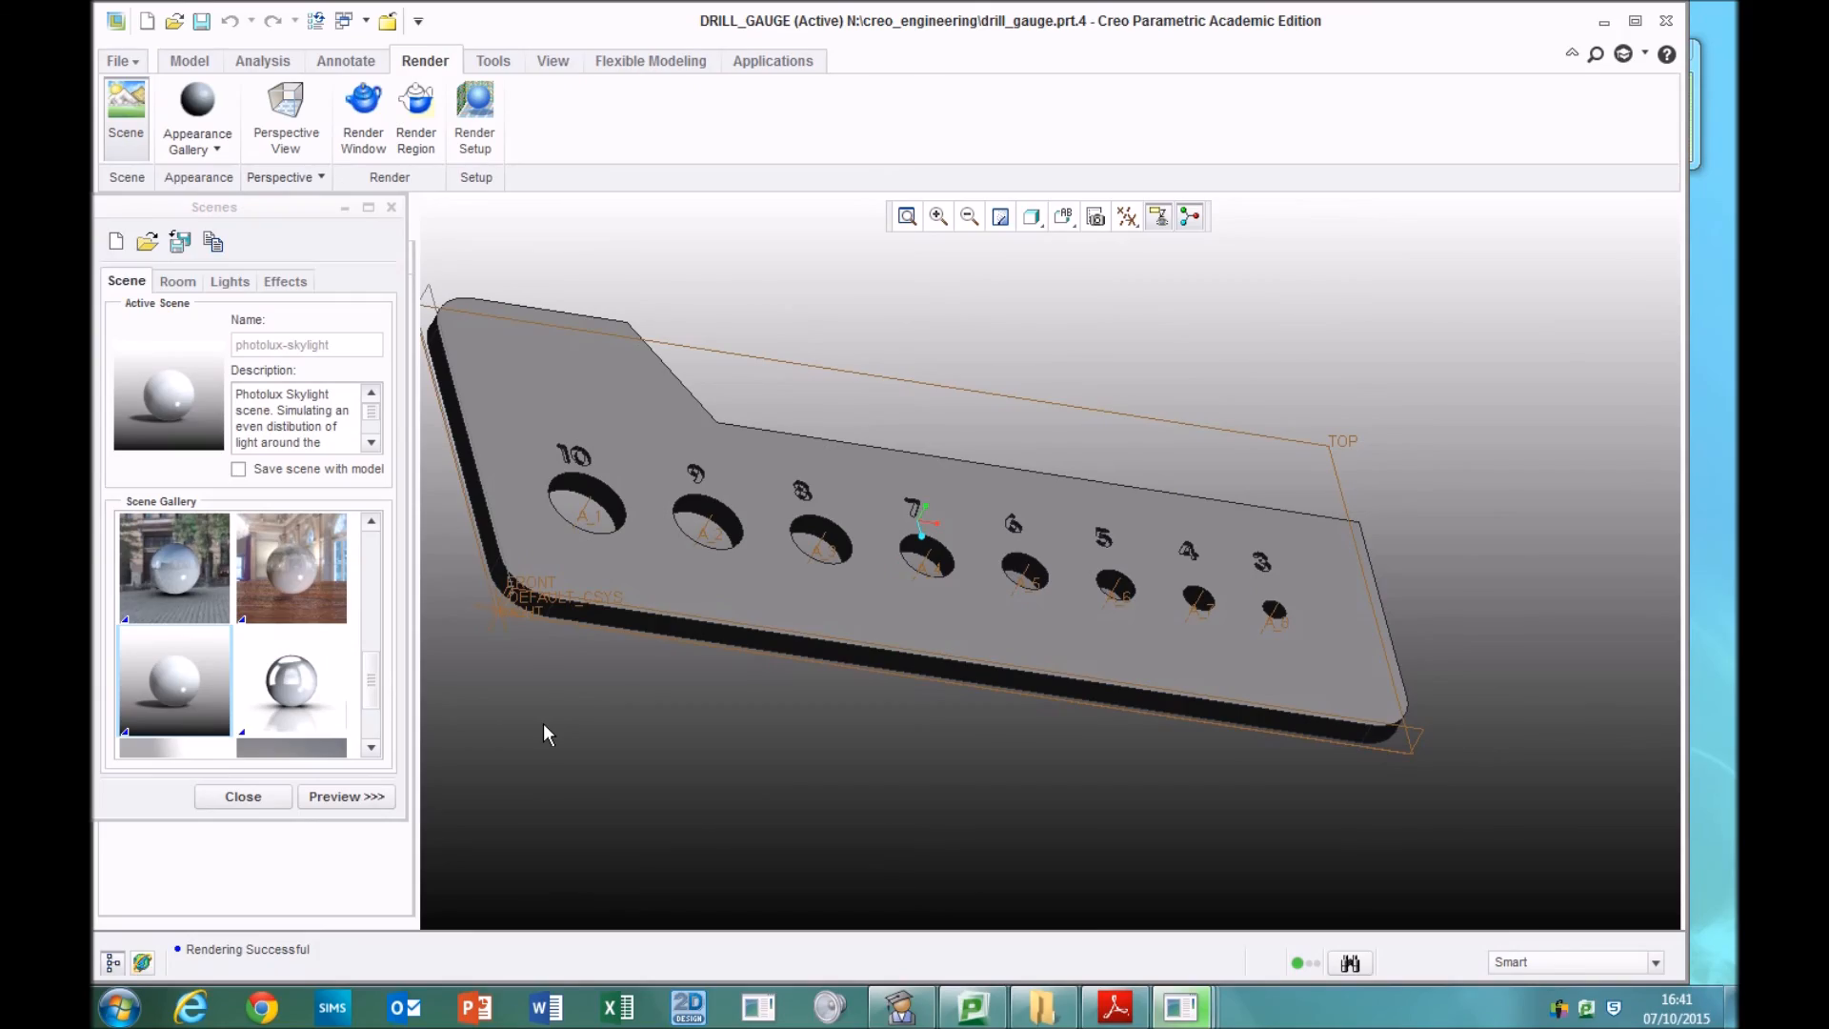